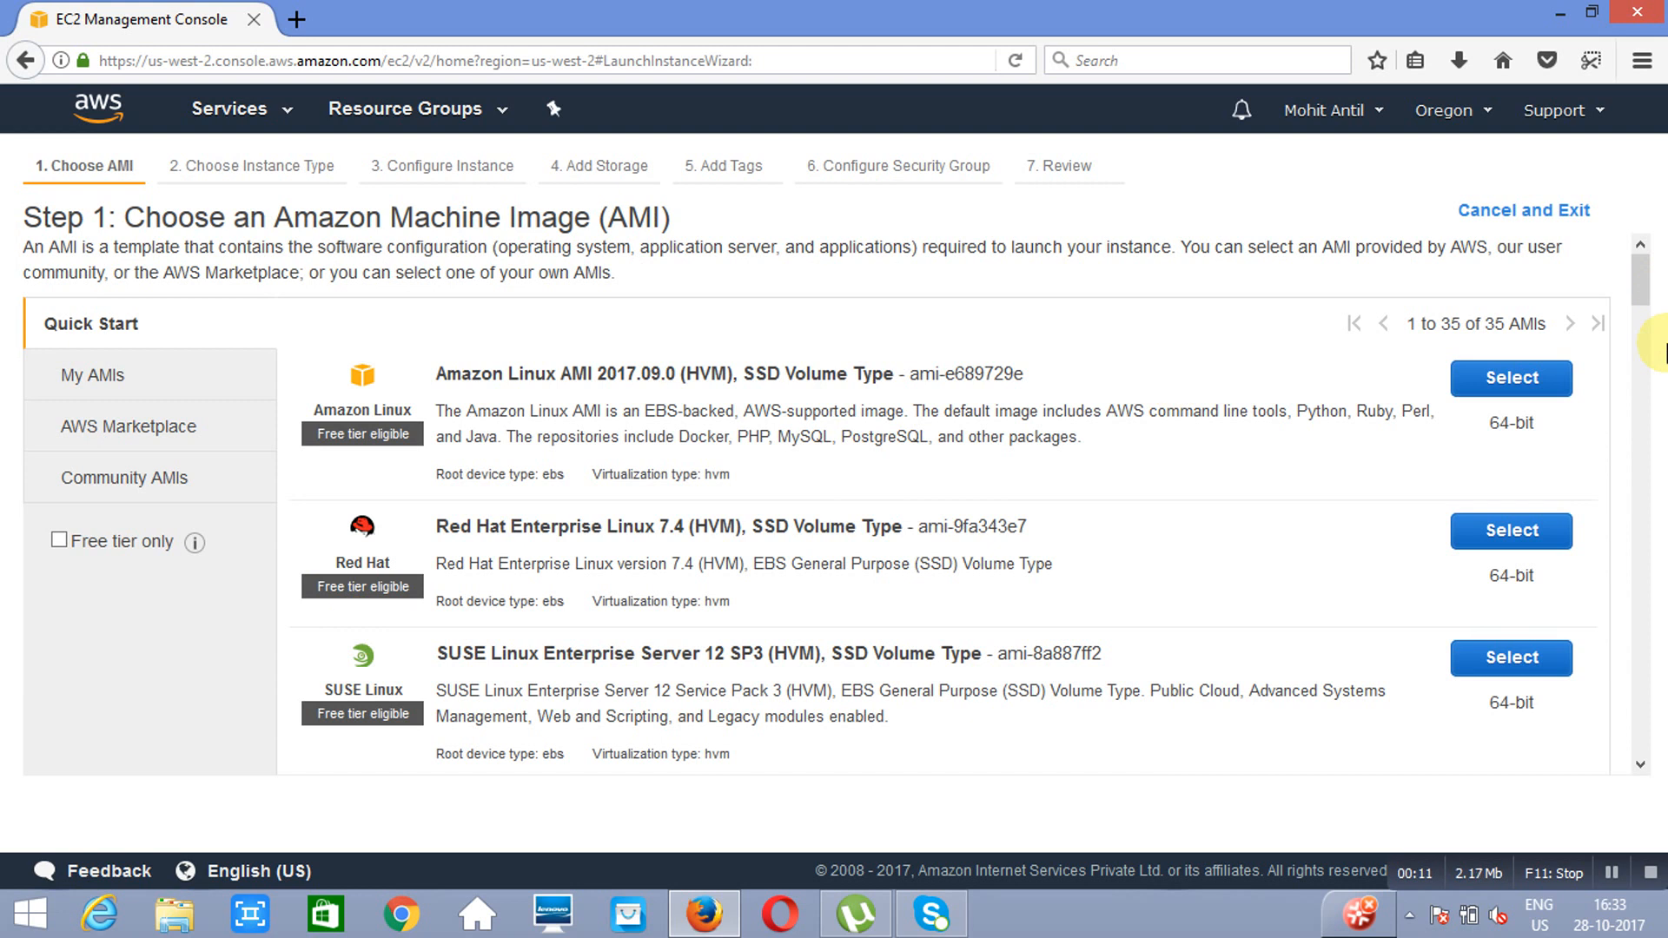
Step: Choose the Amazon Linux AMI 2017.09.0 with the t2.micro instance type and expand the advanced instance details
left_click(1522, 386)
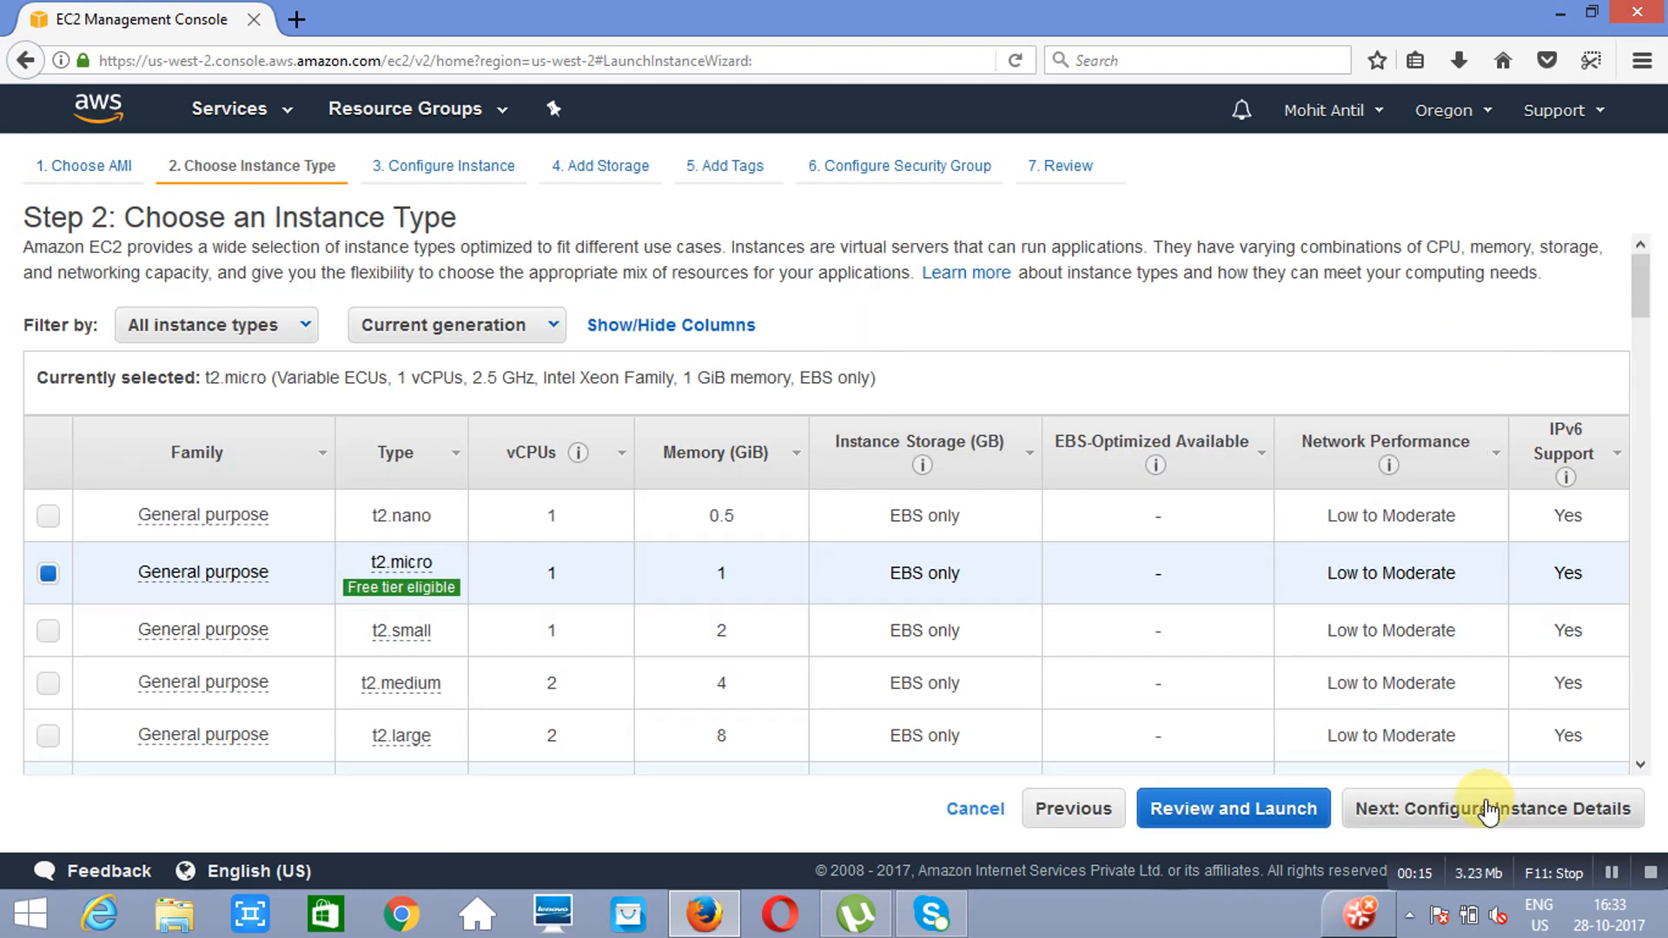
left_click(1491, 812)
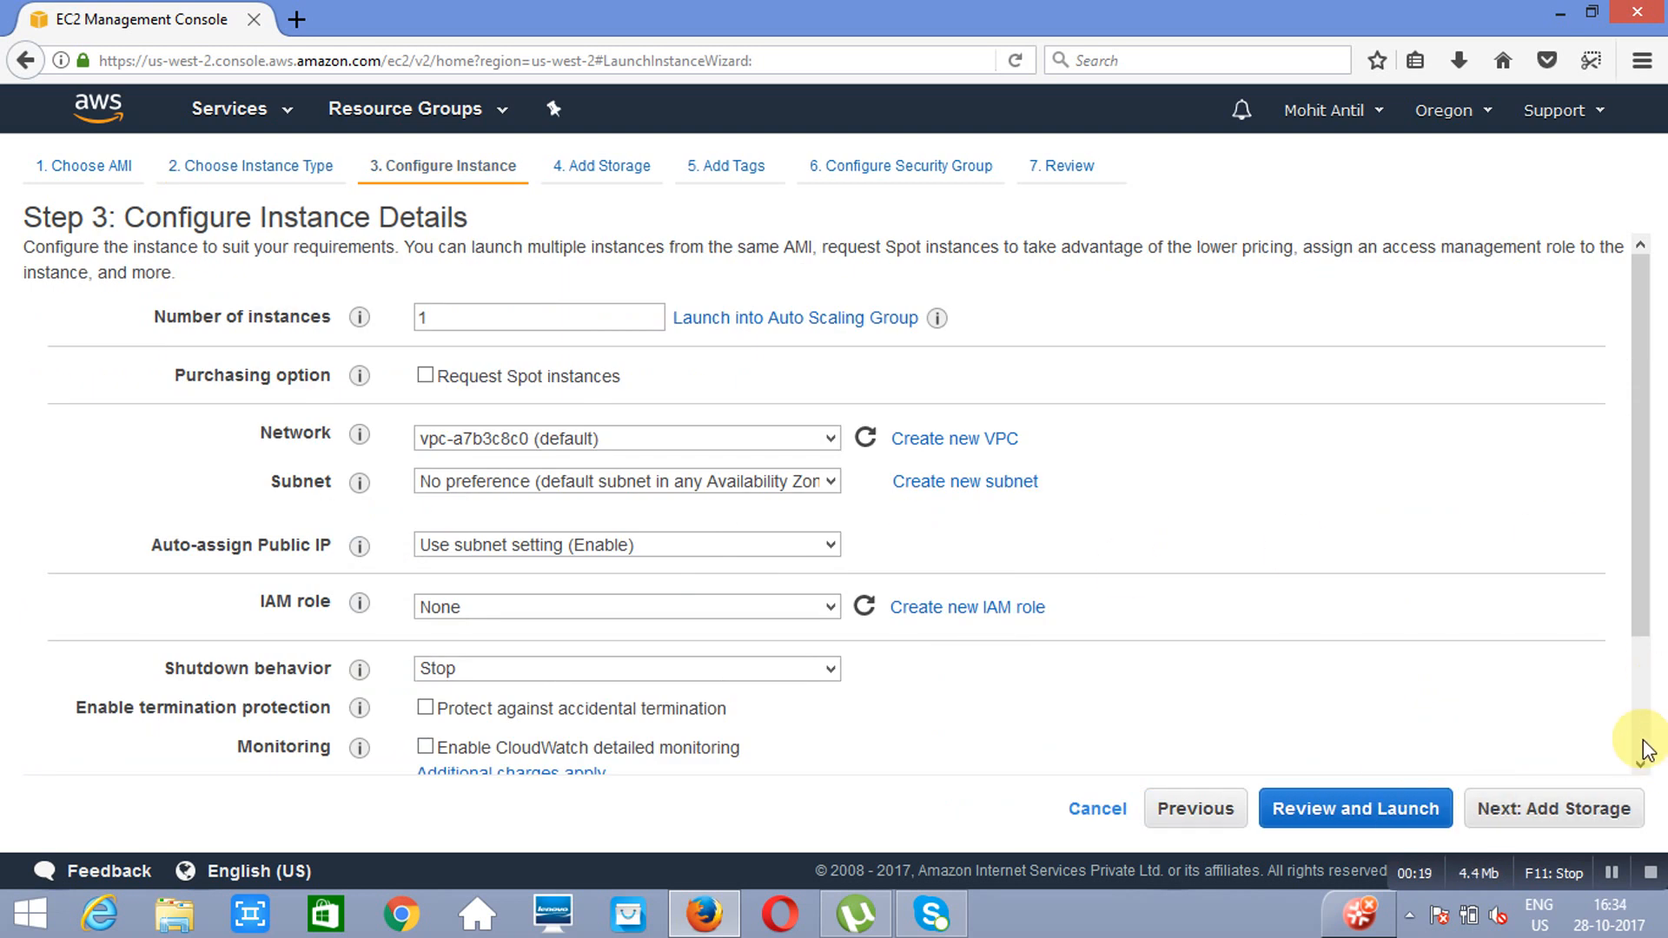
scroll(1645, 749, "down", 3)
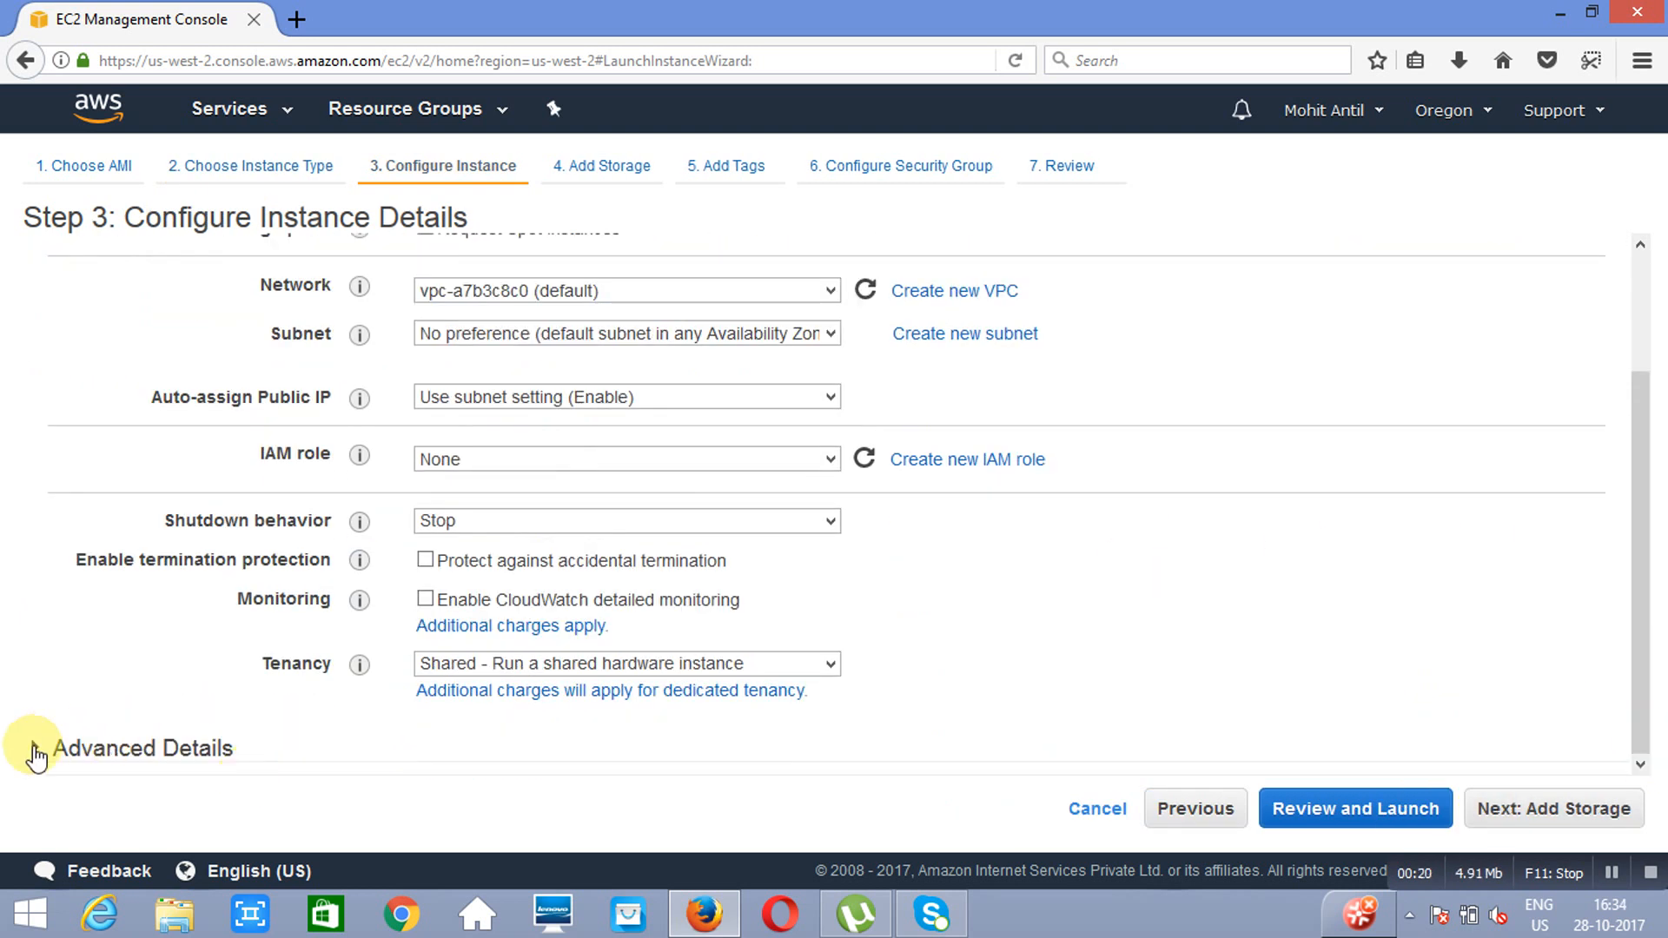
left_click(33, 745)
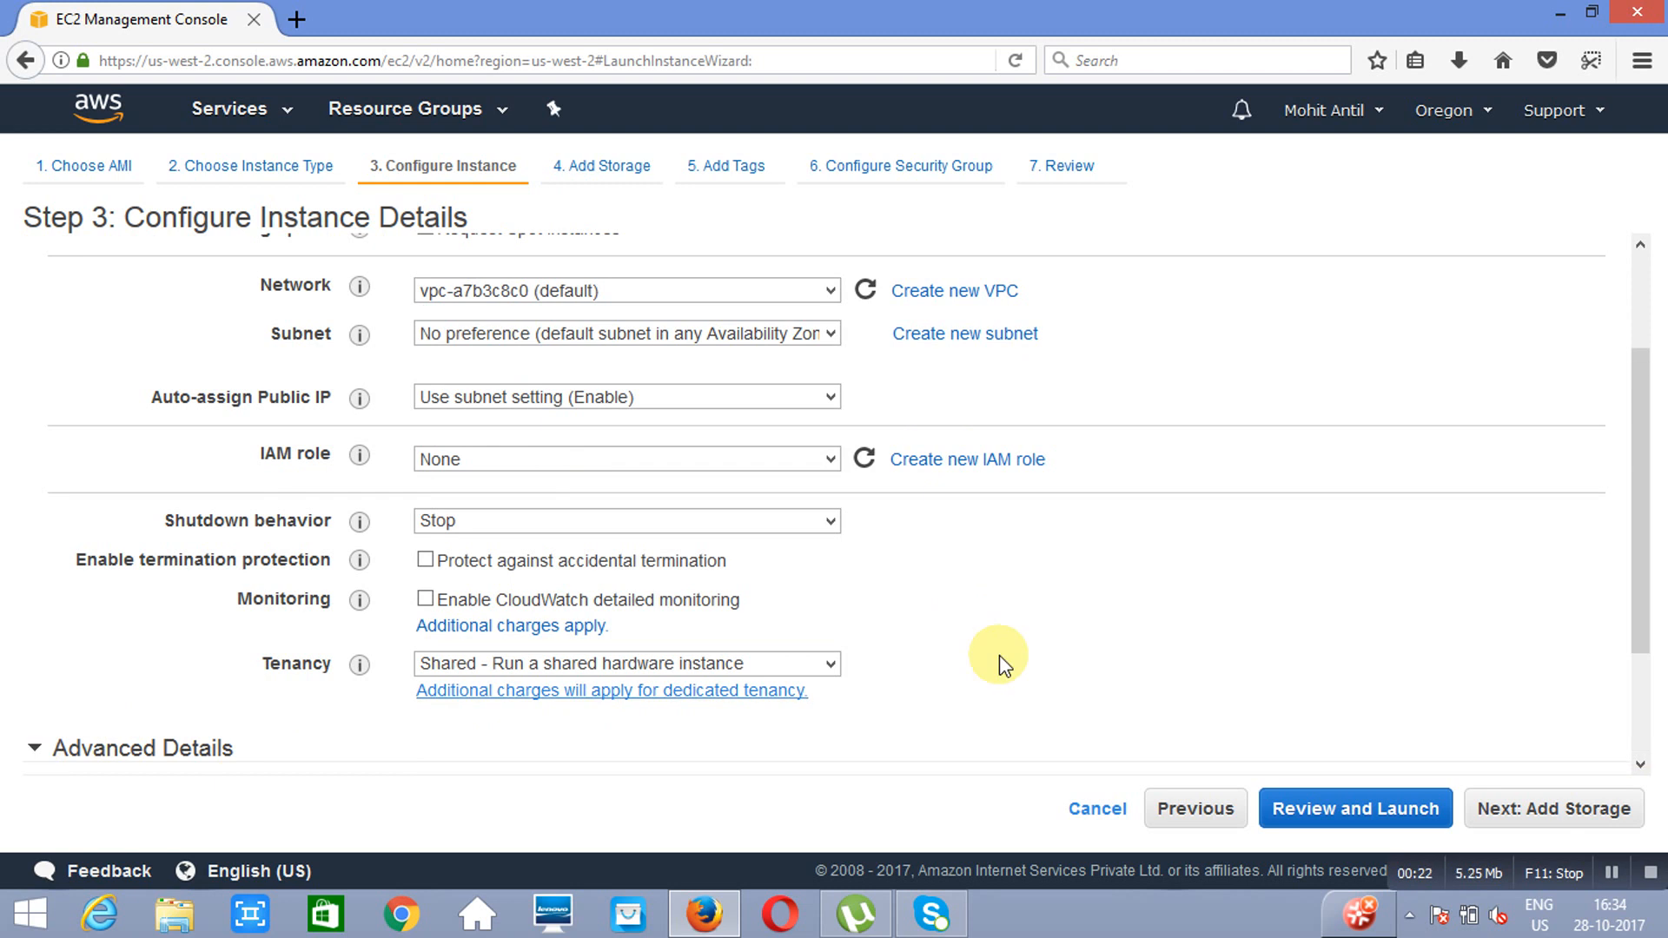
left_click(1638, 734)
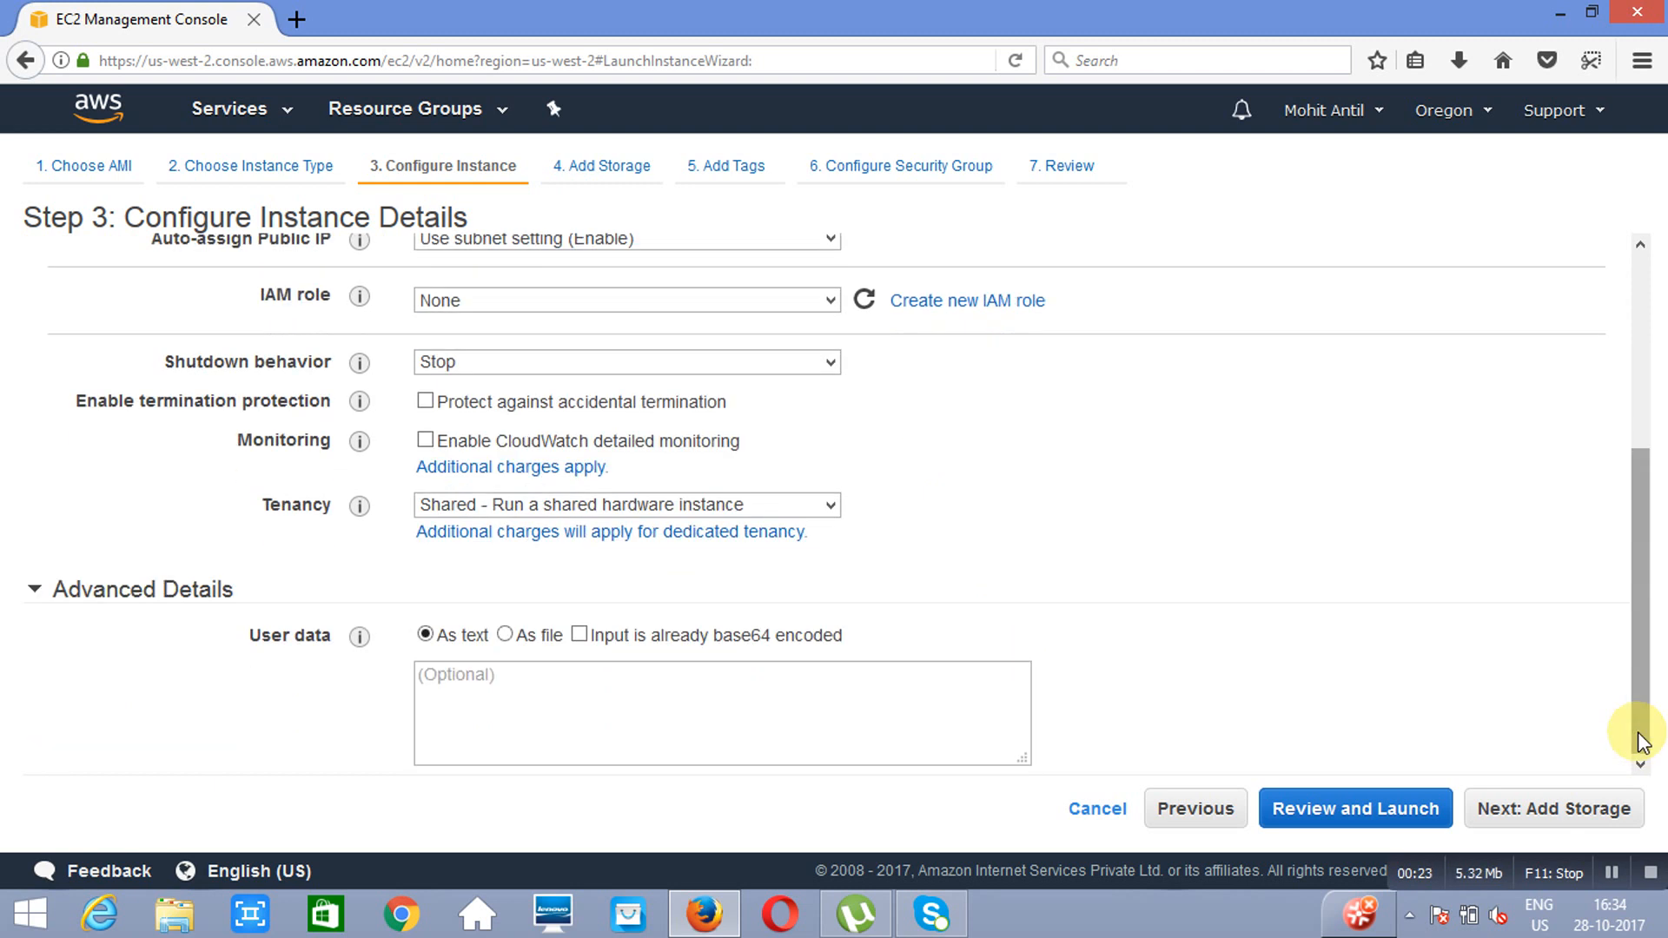
Step: Copy the whole script from bootstrapscript.txt on the desktop into the instance's user data as text
left_click(1559, 14)
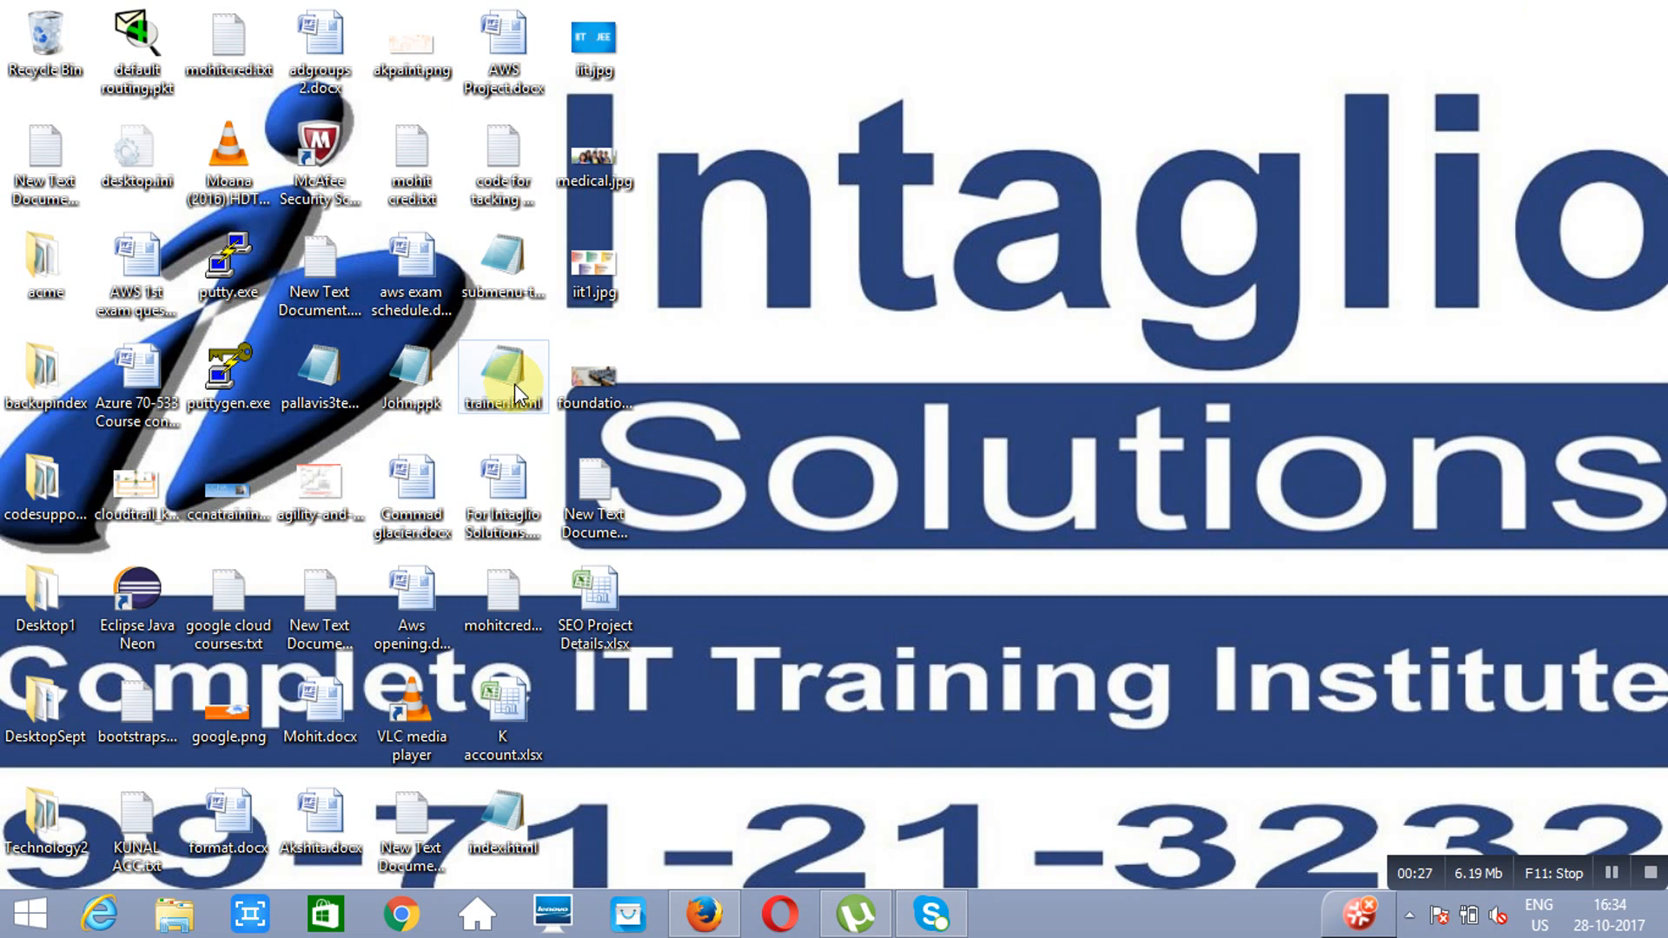
double_click(139, 720)
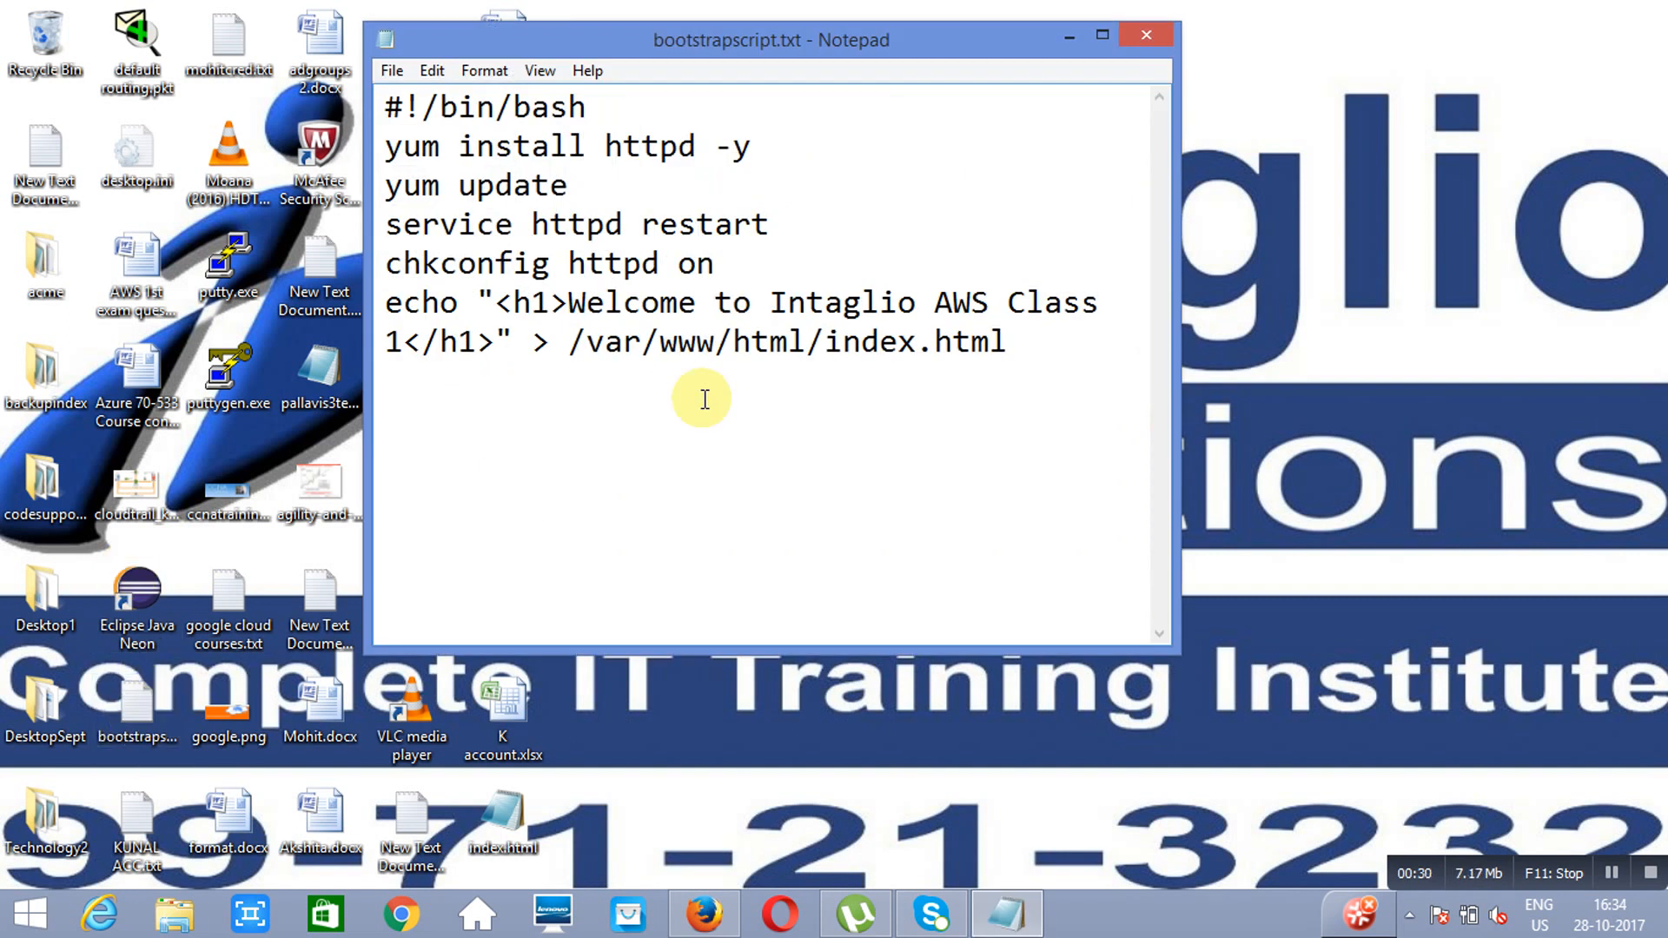
key("ctrl+a")
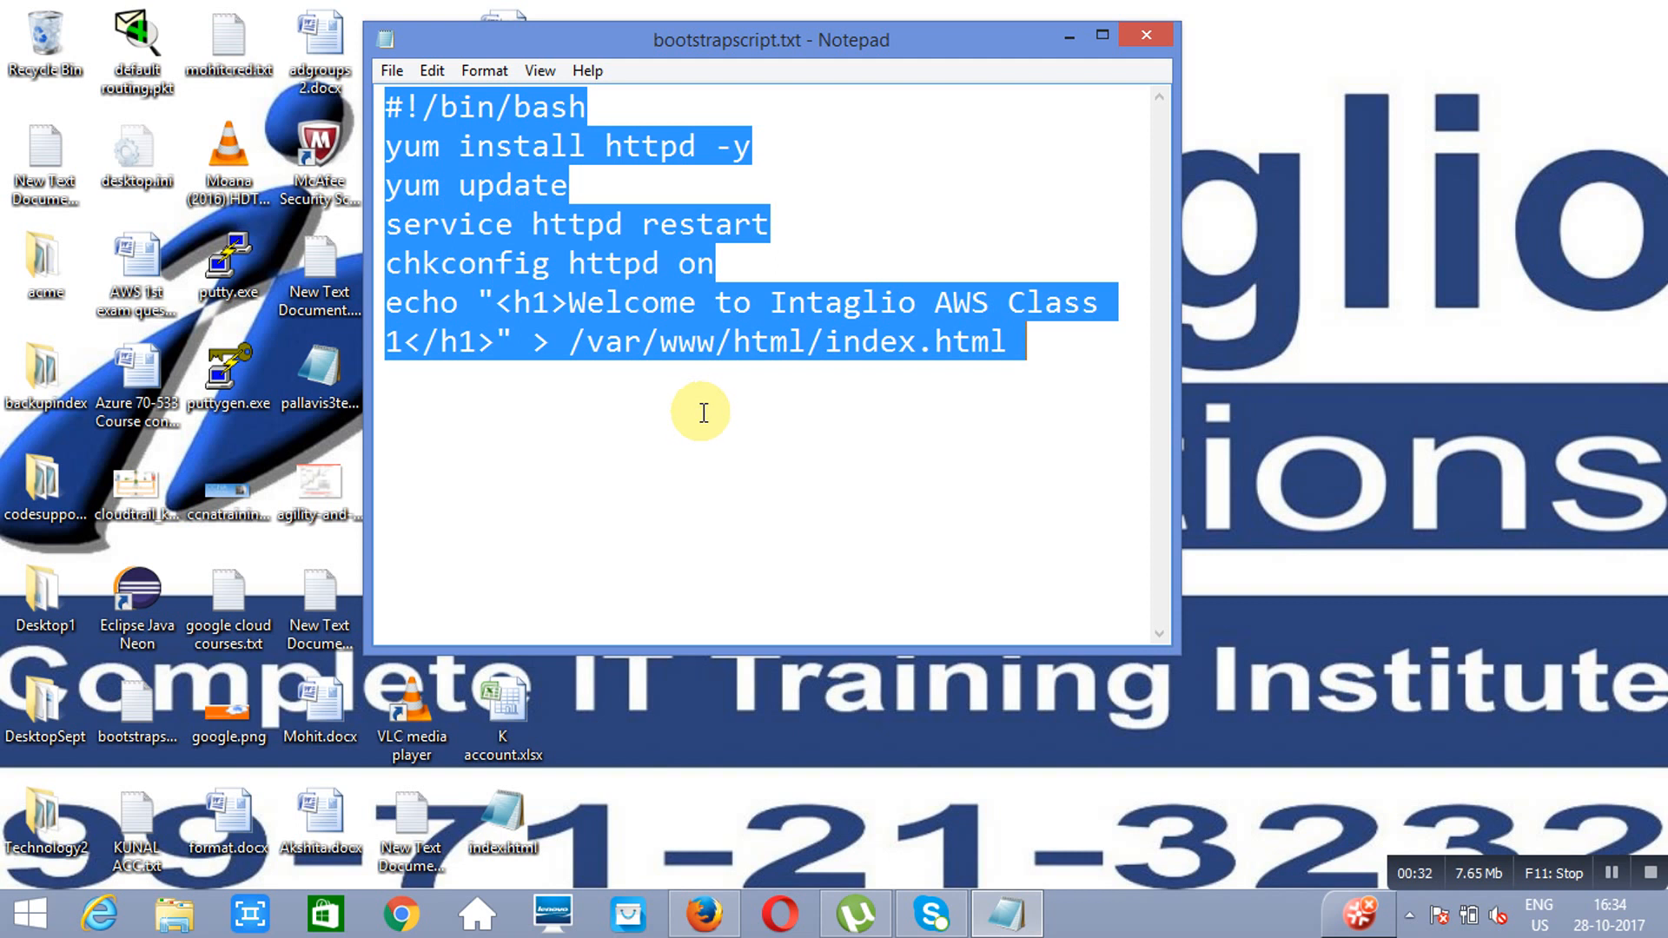
left_click(705, 914)
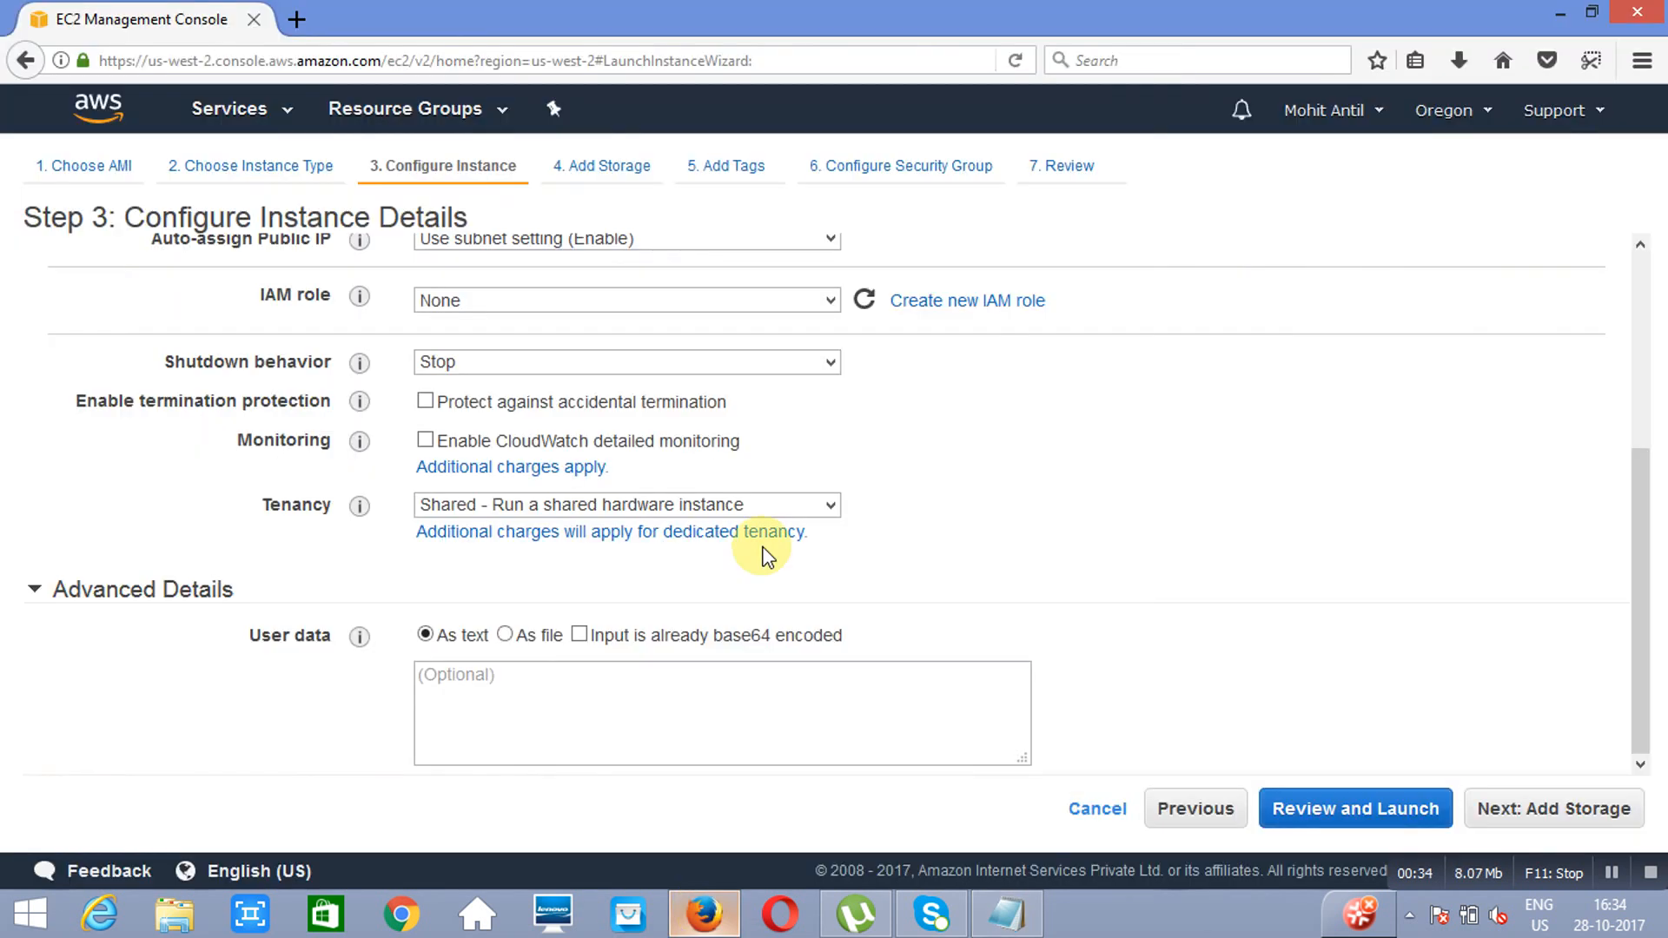
left_click(605, 678)
type("yum update service httpd restart chkconfig httpd on echo \"<h1>Welcome to Intaglio AWS Class 1</h1>\" > /var/www/html/index.html")
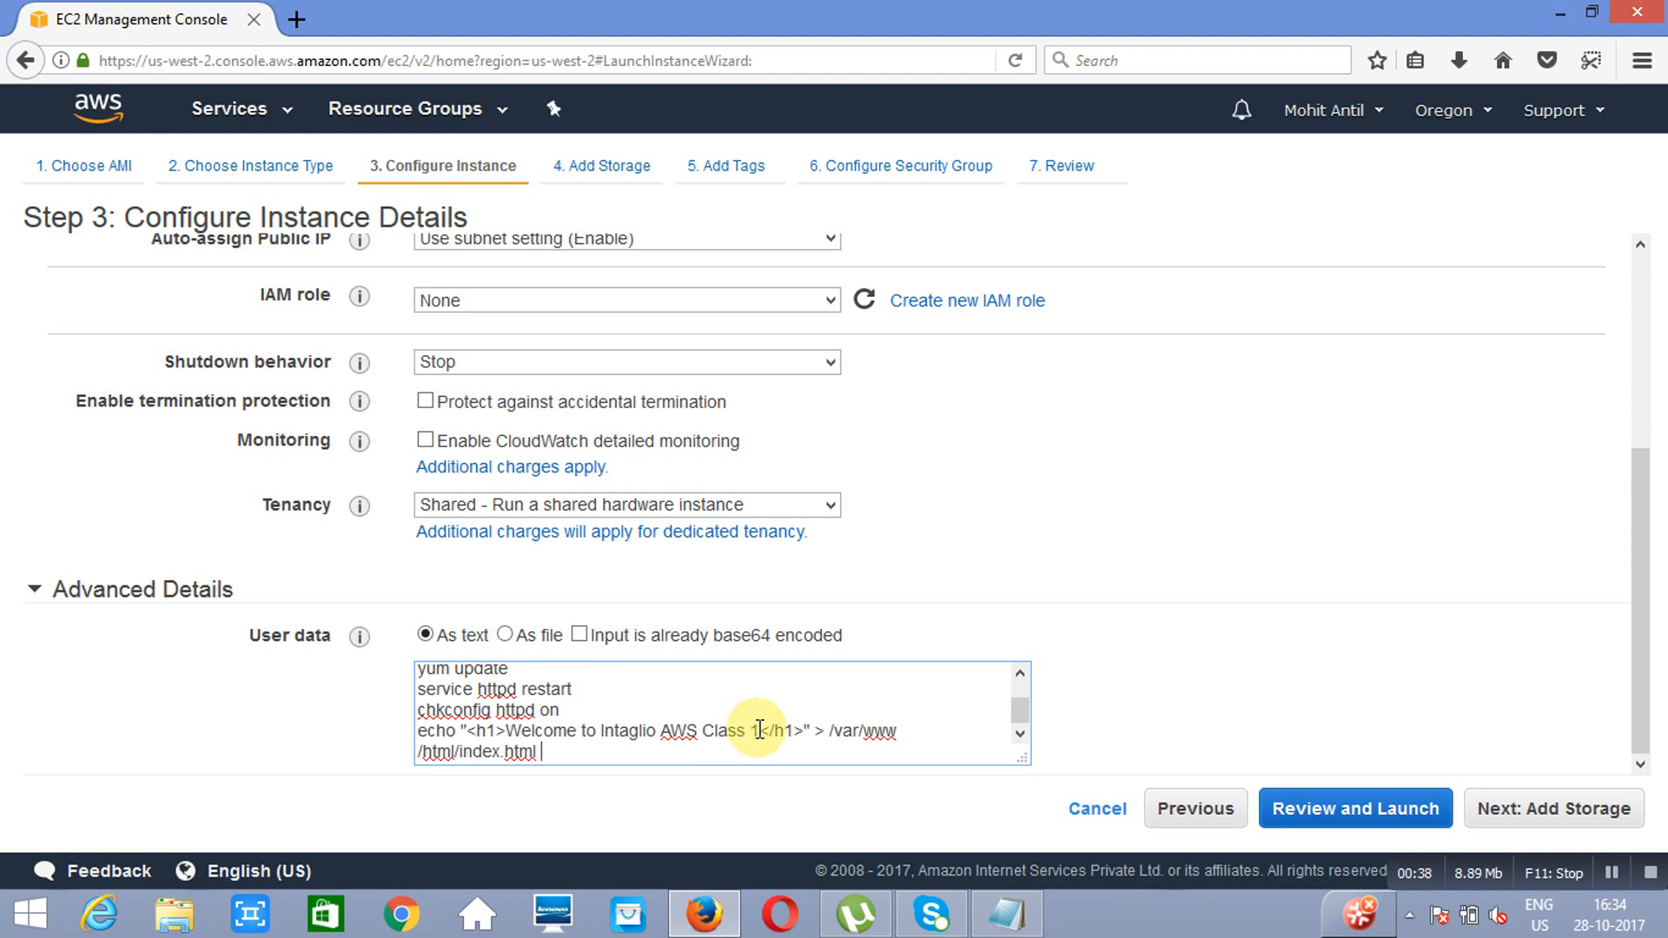
left_click_drag(759, 730, 506, 731)
left_click(813, 697)
Step: Keep the default storage and tag the instance with the key Name and the value Web server 1
left_click(1566, 816)
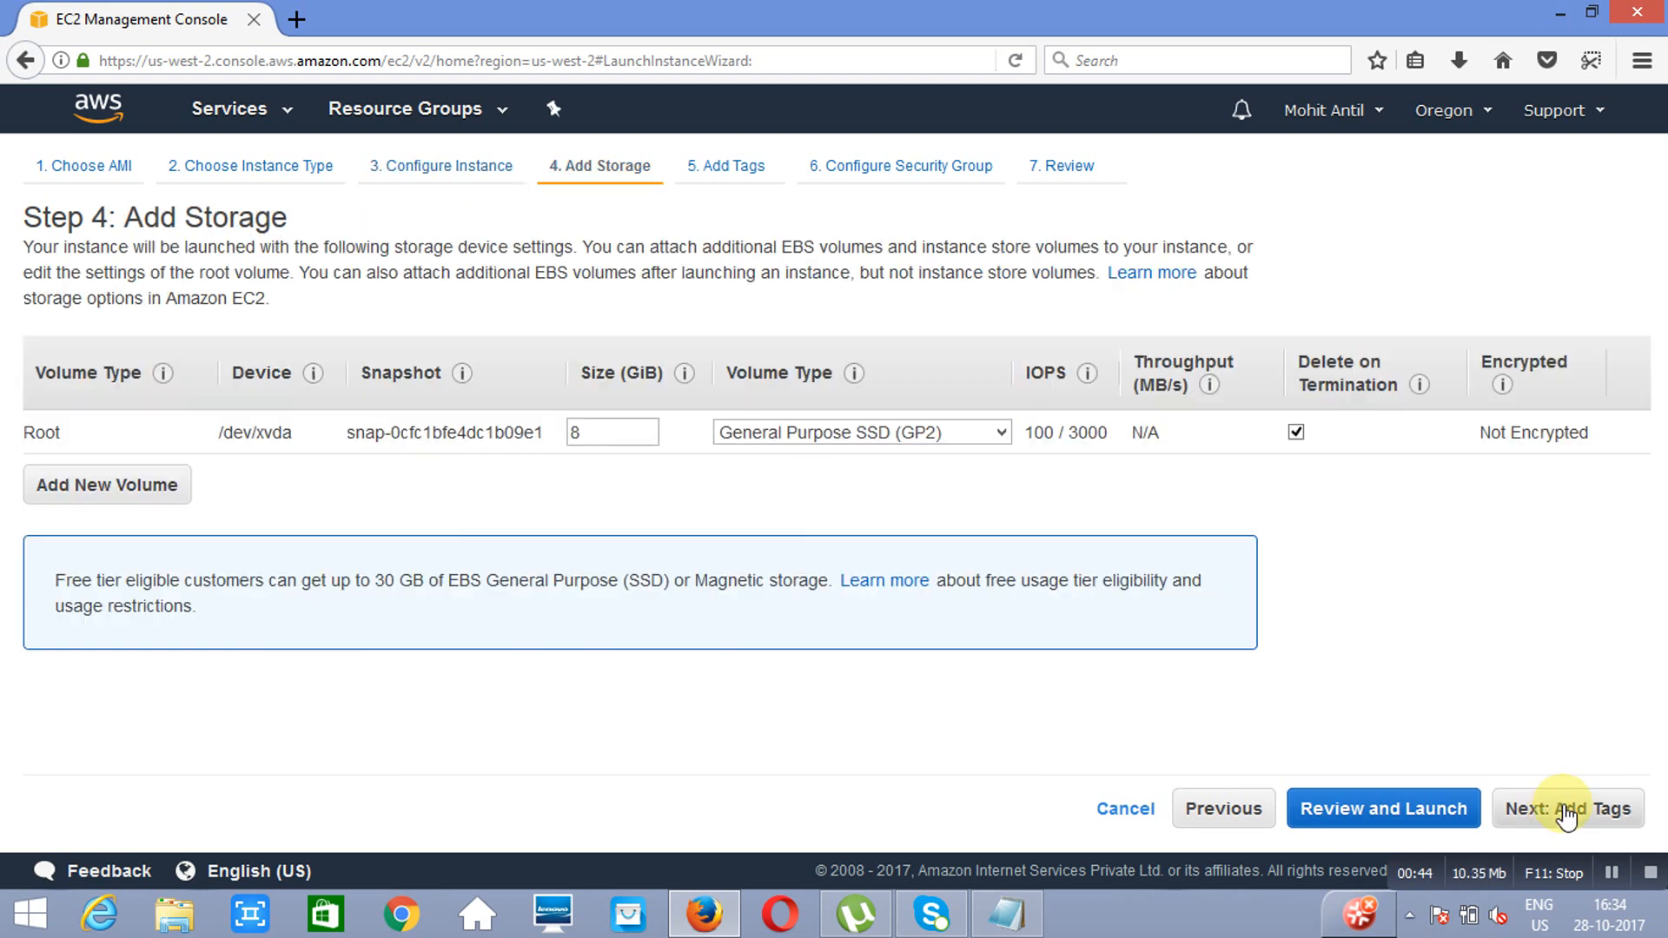
left_click(1566, 811)
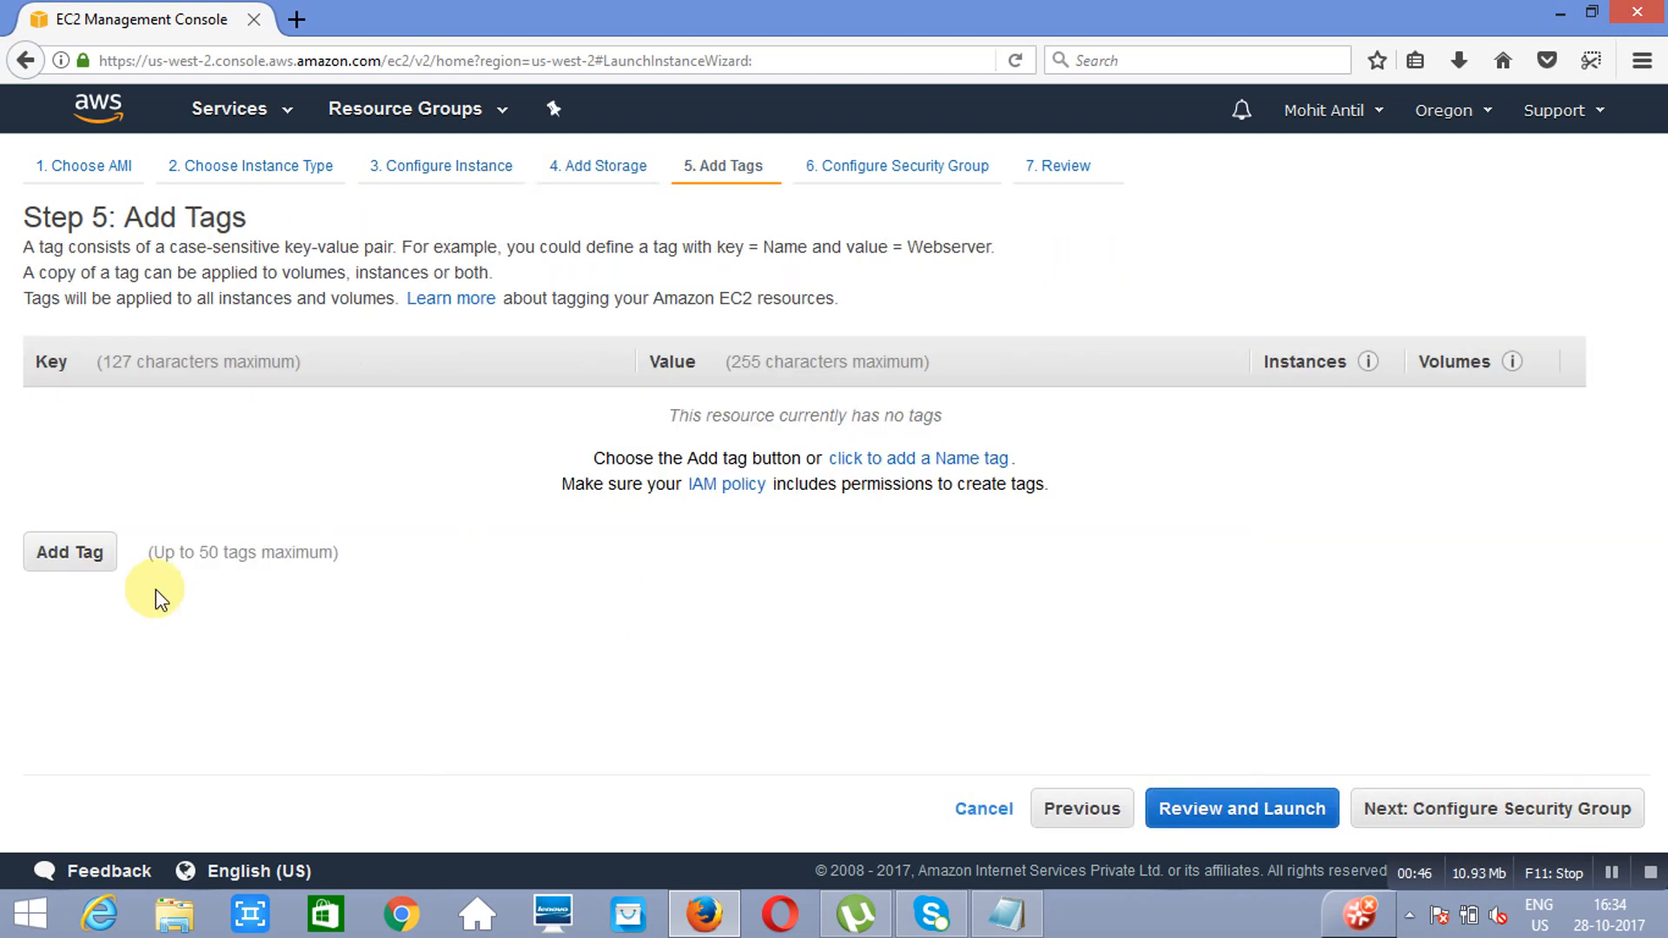
left_click(82, 554)
type("NA")
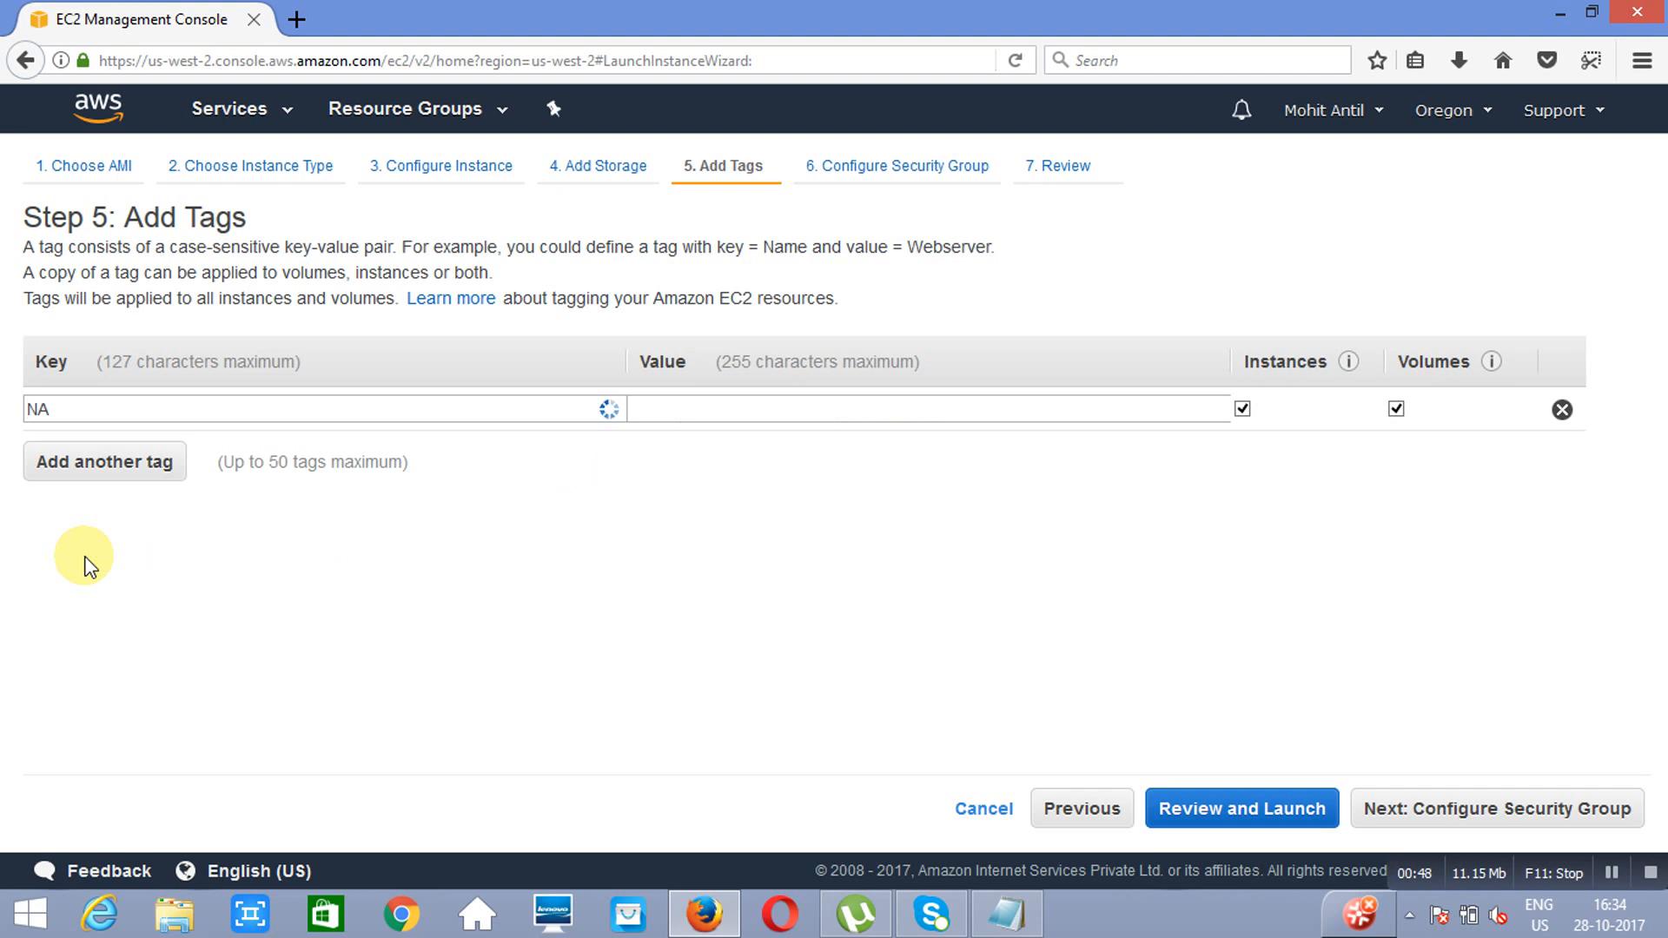
type("me")
key("Tab")
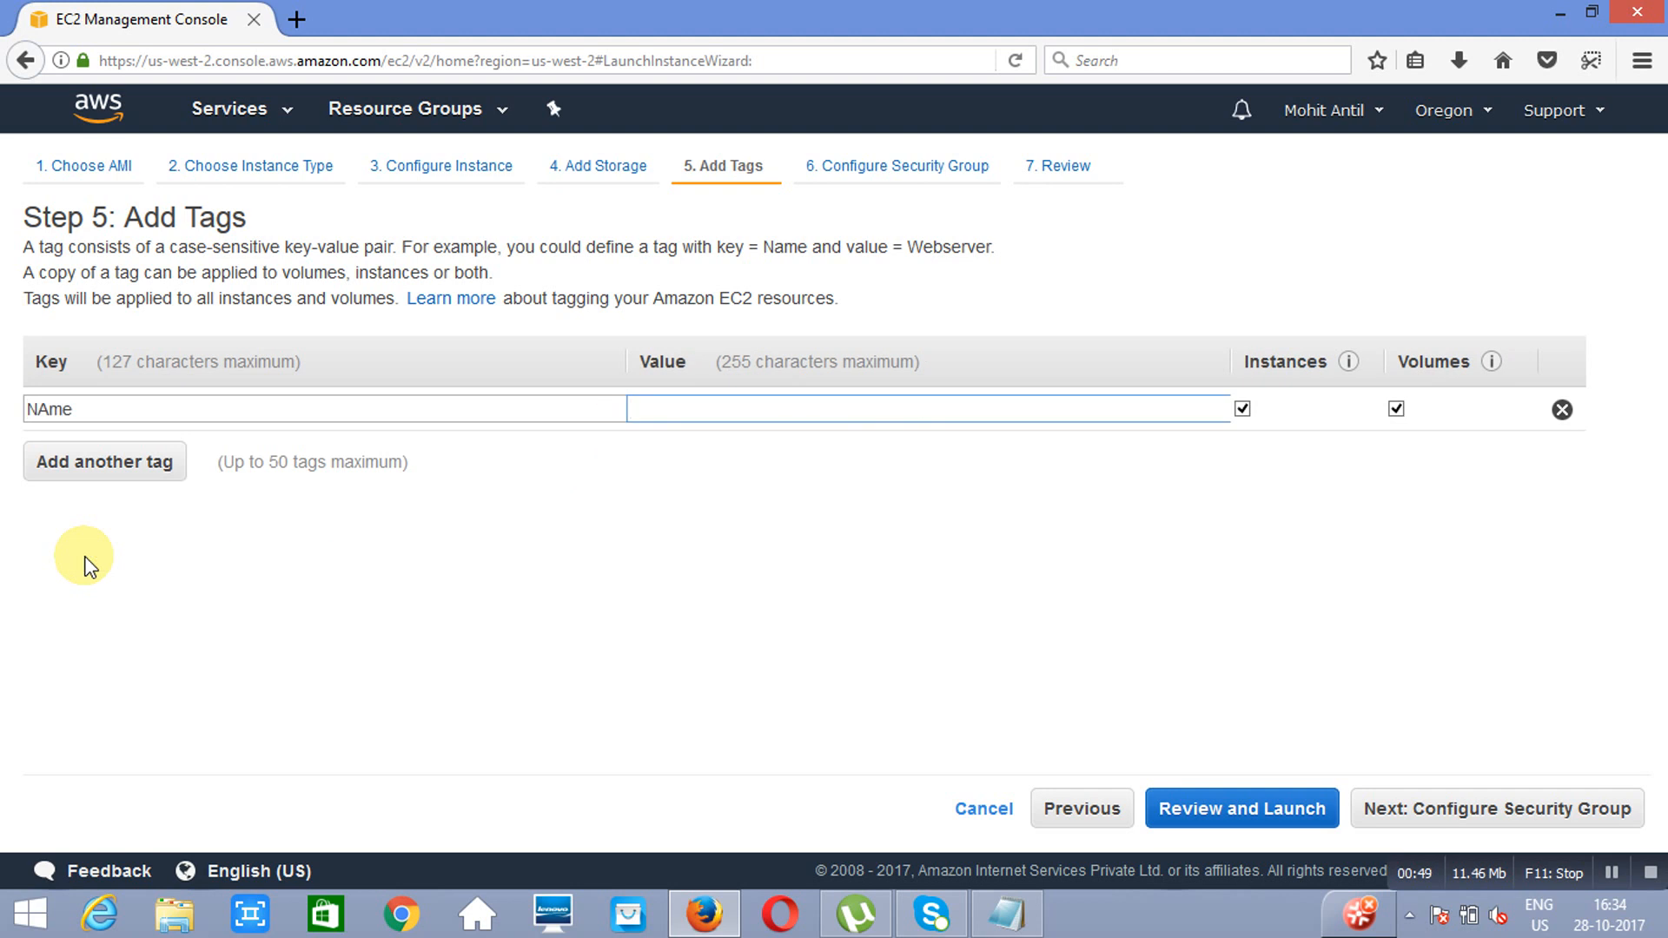
left_click(50, 418)
key("BackSpace")
type("a")
key("Tab")
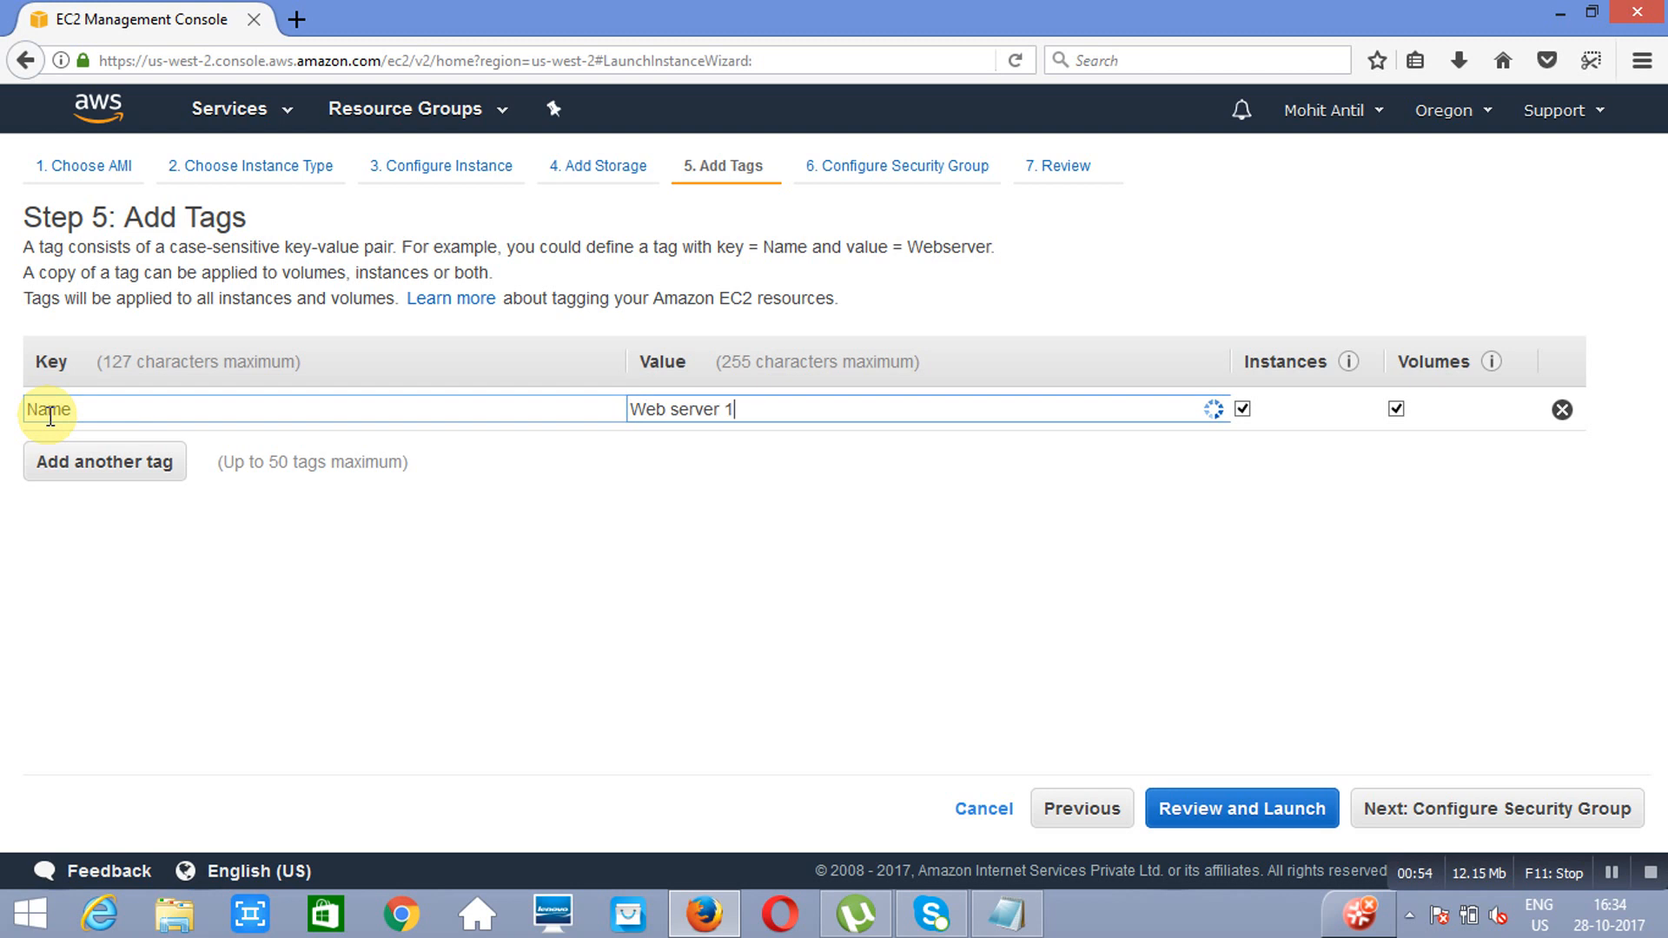
type("Web server 1")
Step: Add an HTTP rule to the new security group alongside the SSH rule
left_click(1509, 817)
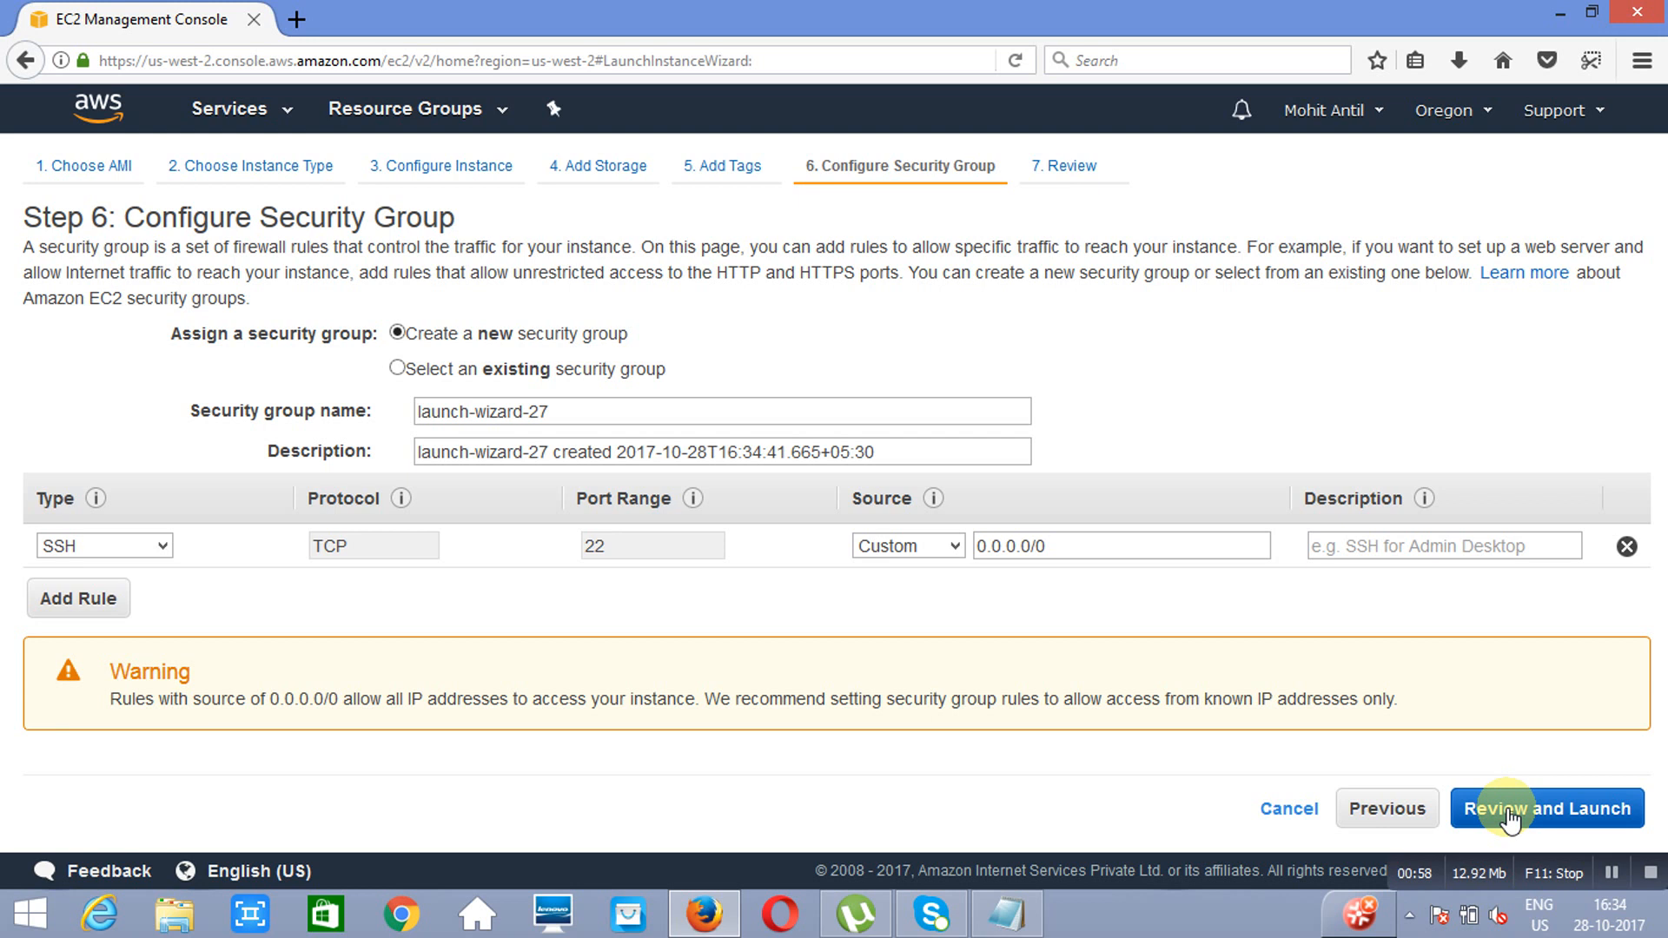
left_click(76, 597)
key("h")
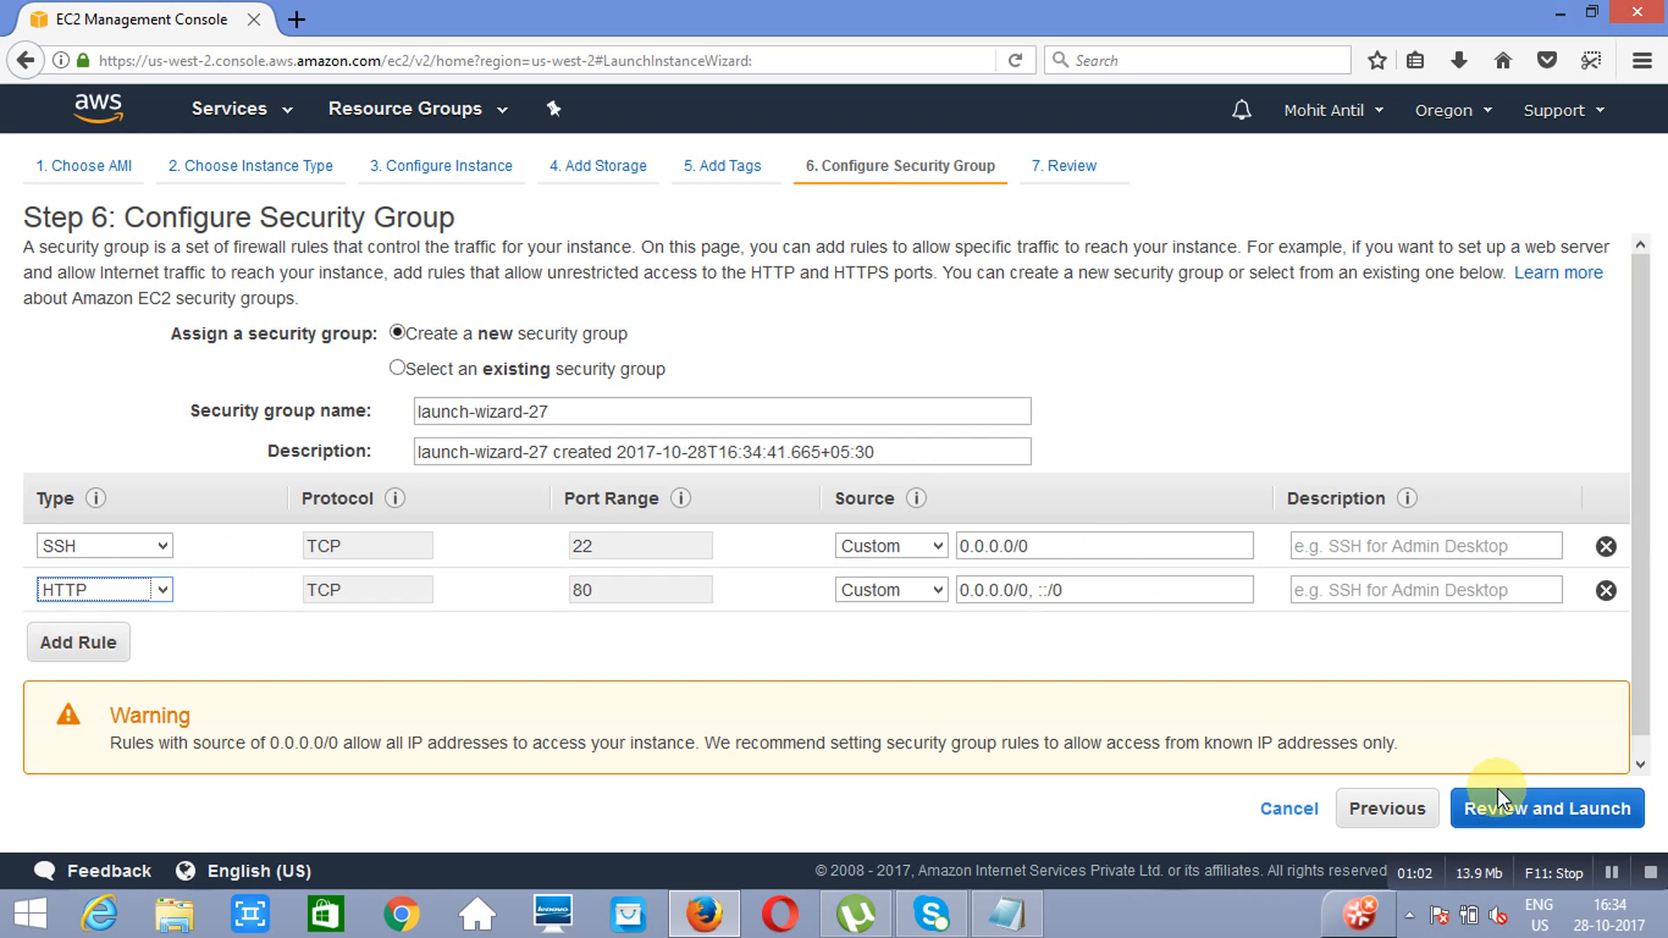
Step: Launch the instance with the existing key pair 10thoct, acknowledging access to its private key file, and open the instances list
left_click(1549, 812)
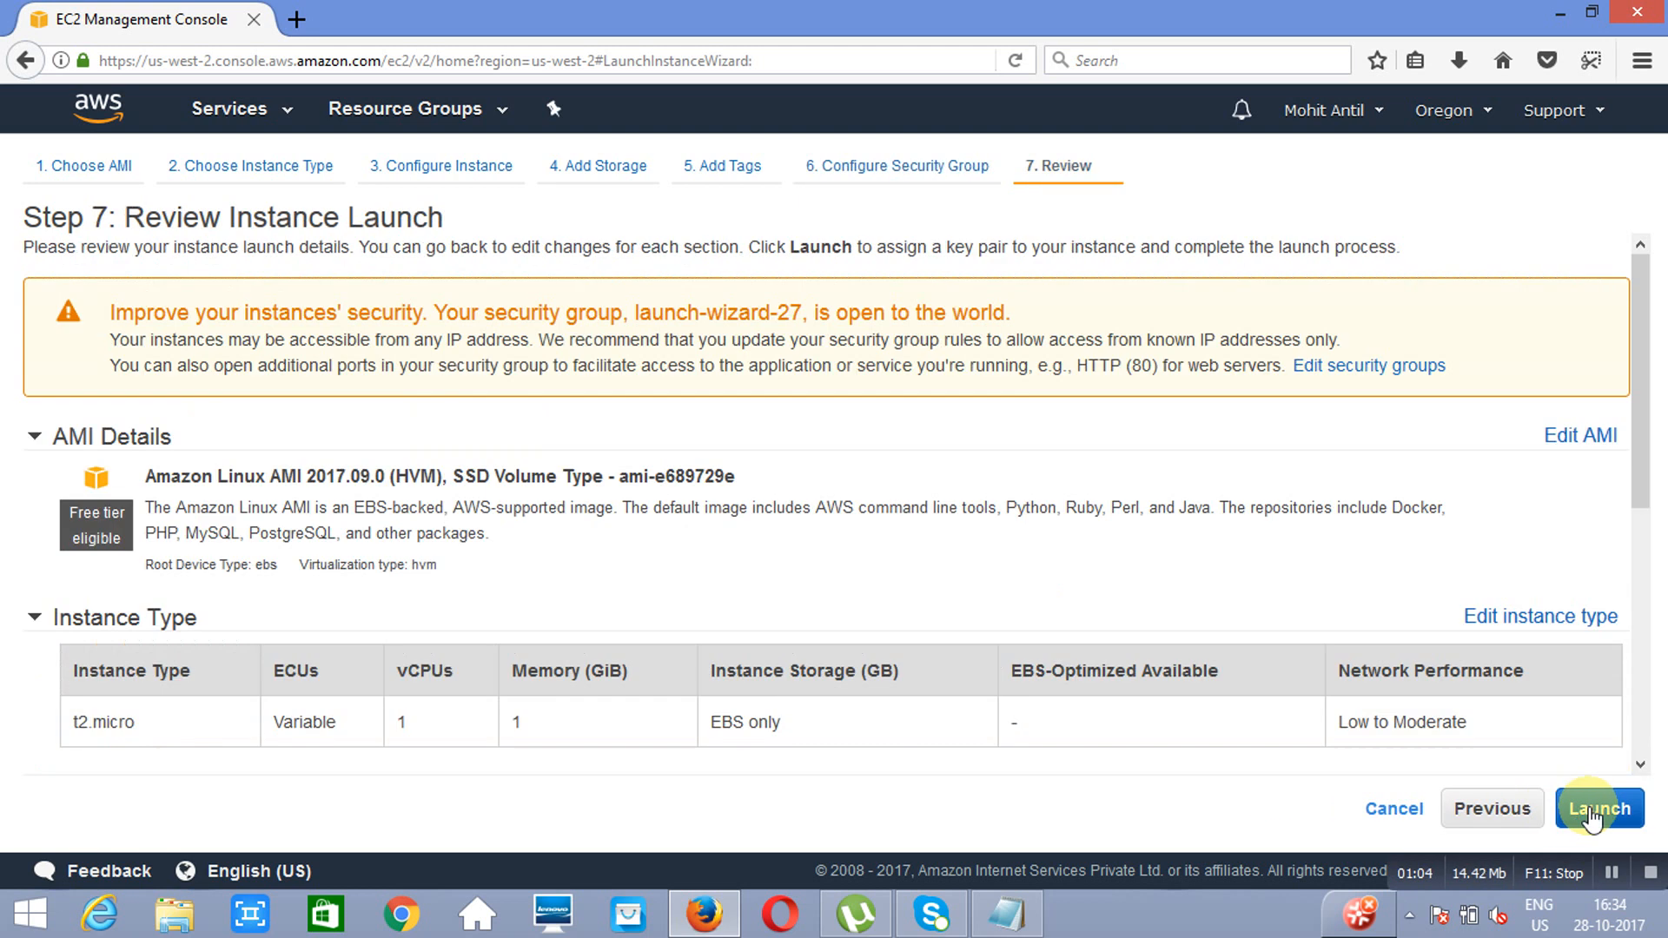
left_click(1589, 807)
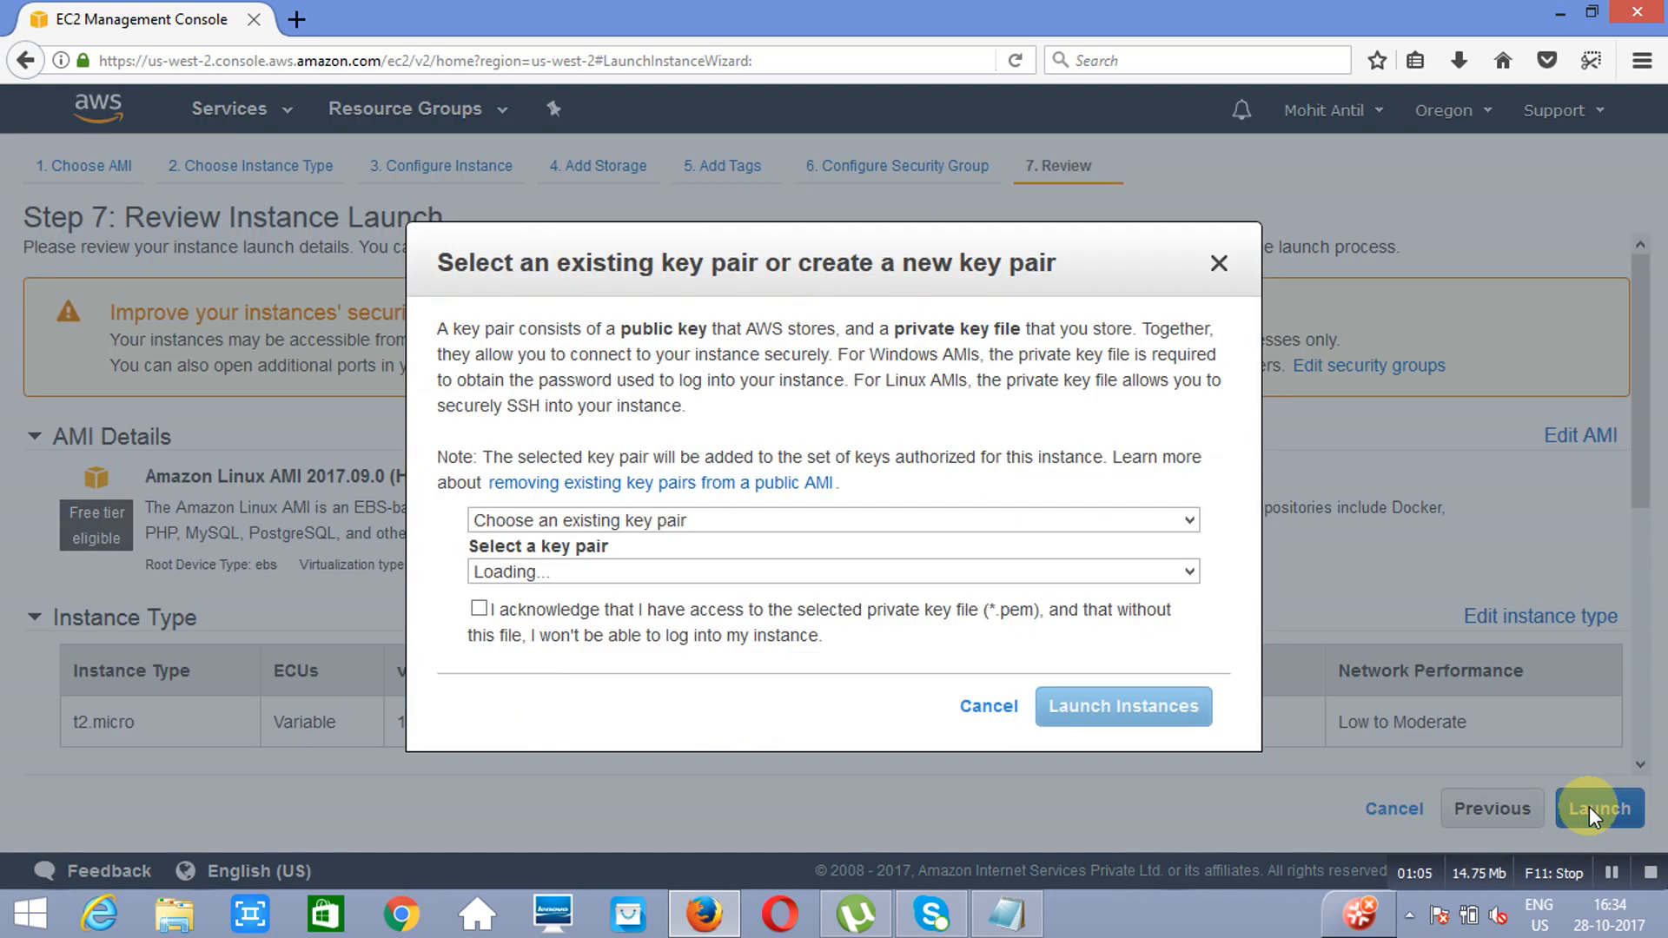
left_click(480, 608)
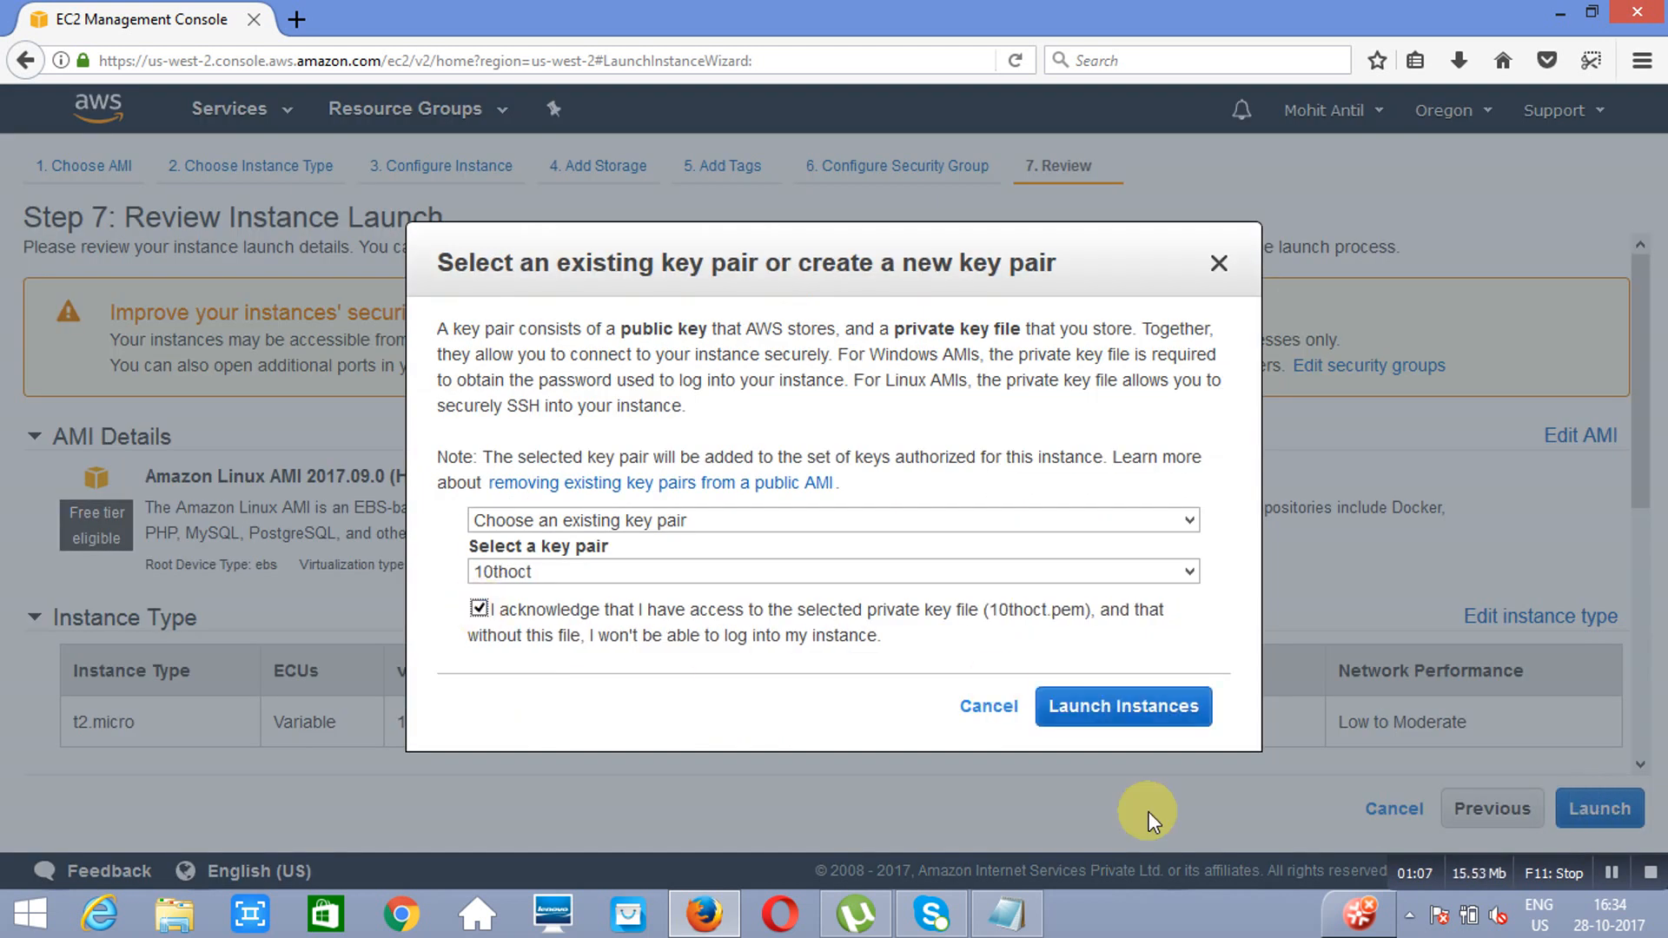
left_click(1134, 717)
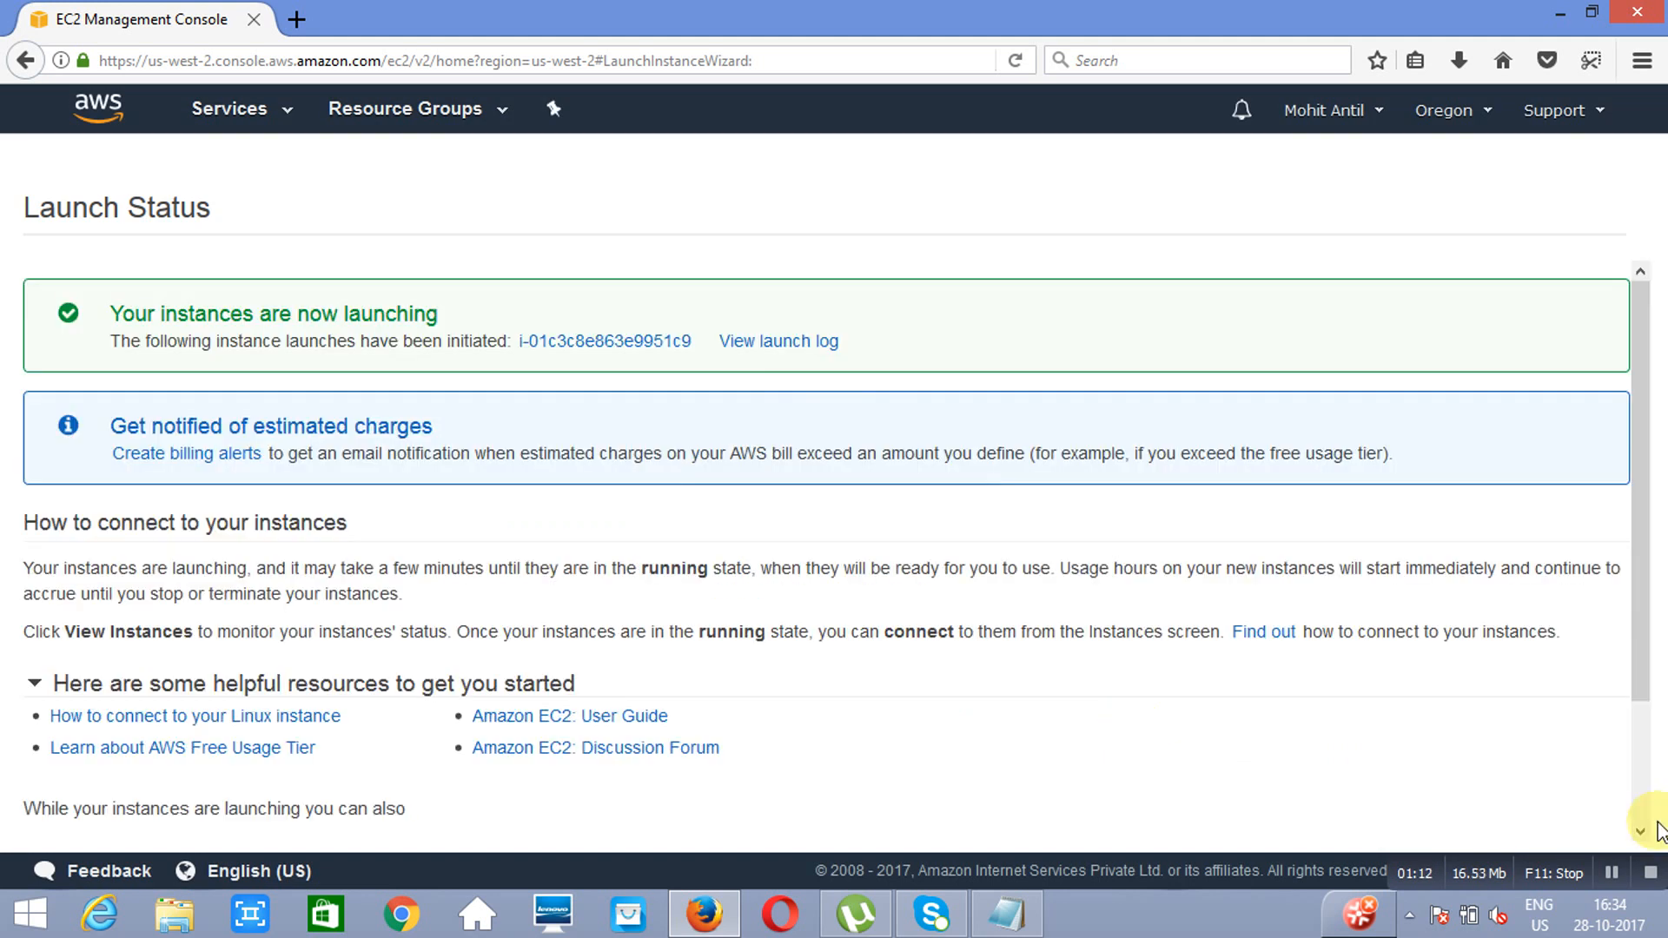
scroll(1642, 816, "down", 1)
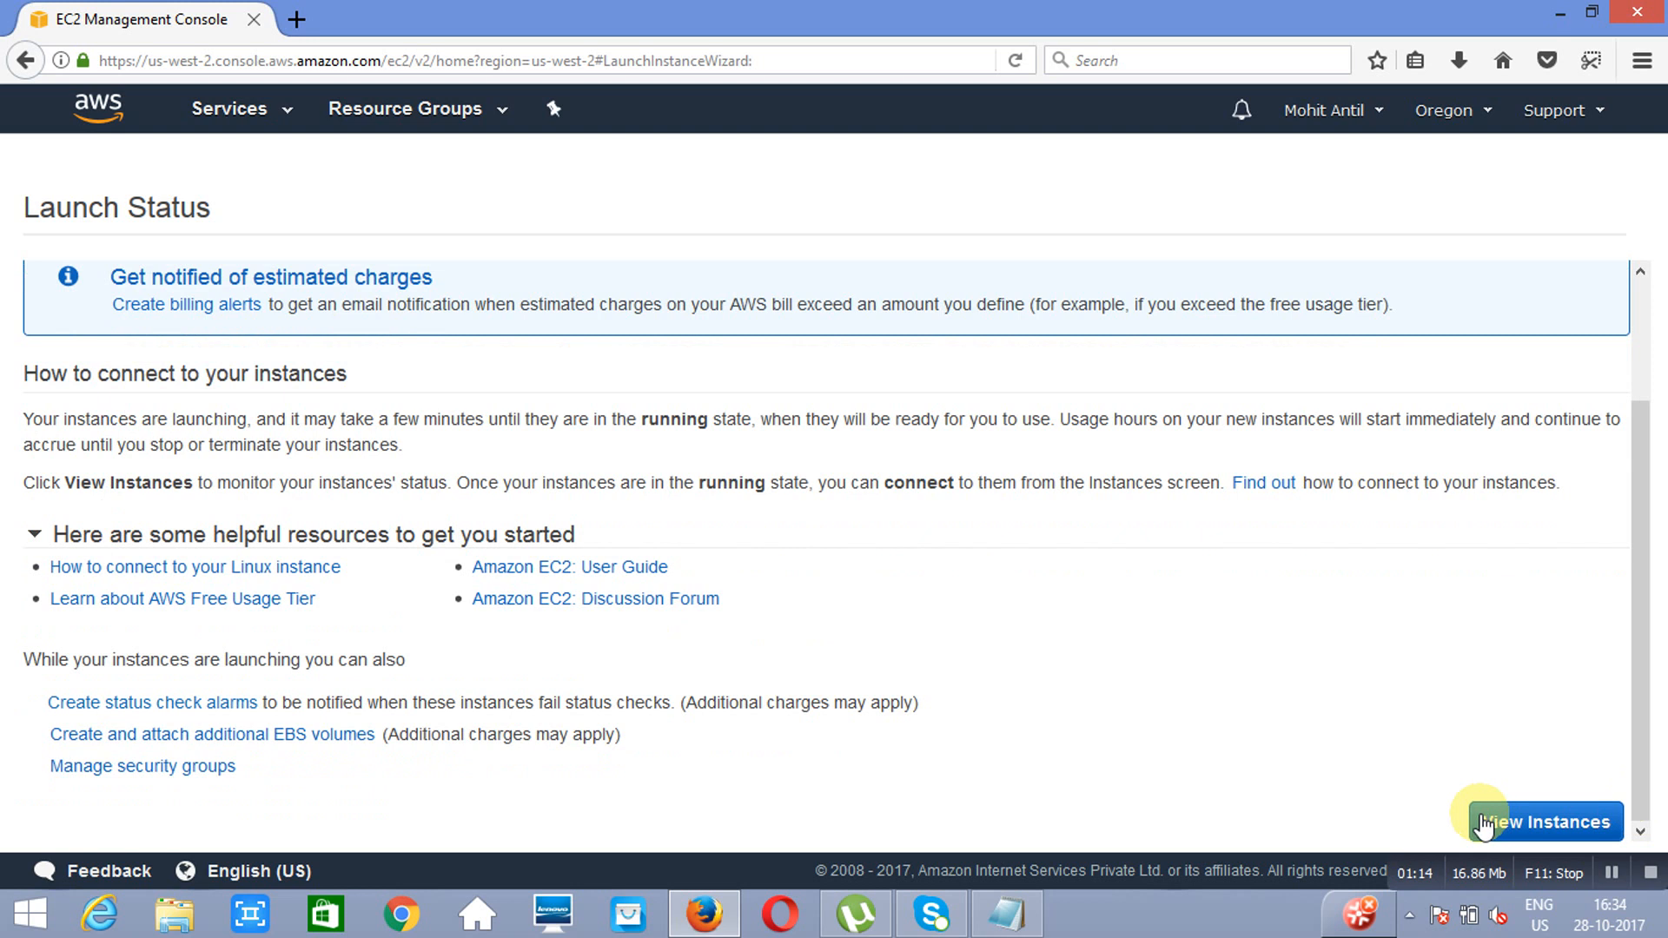
left_click(1480, 815)
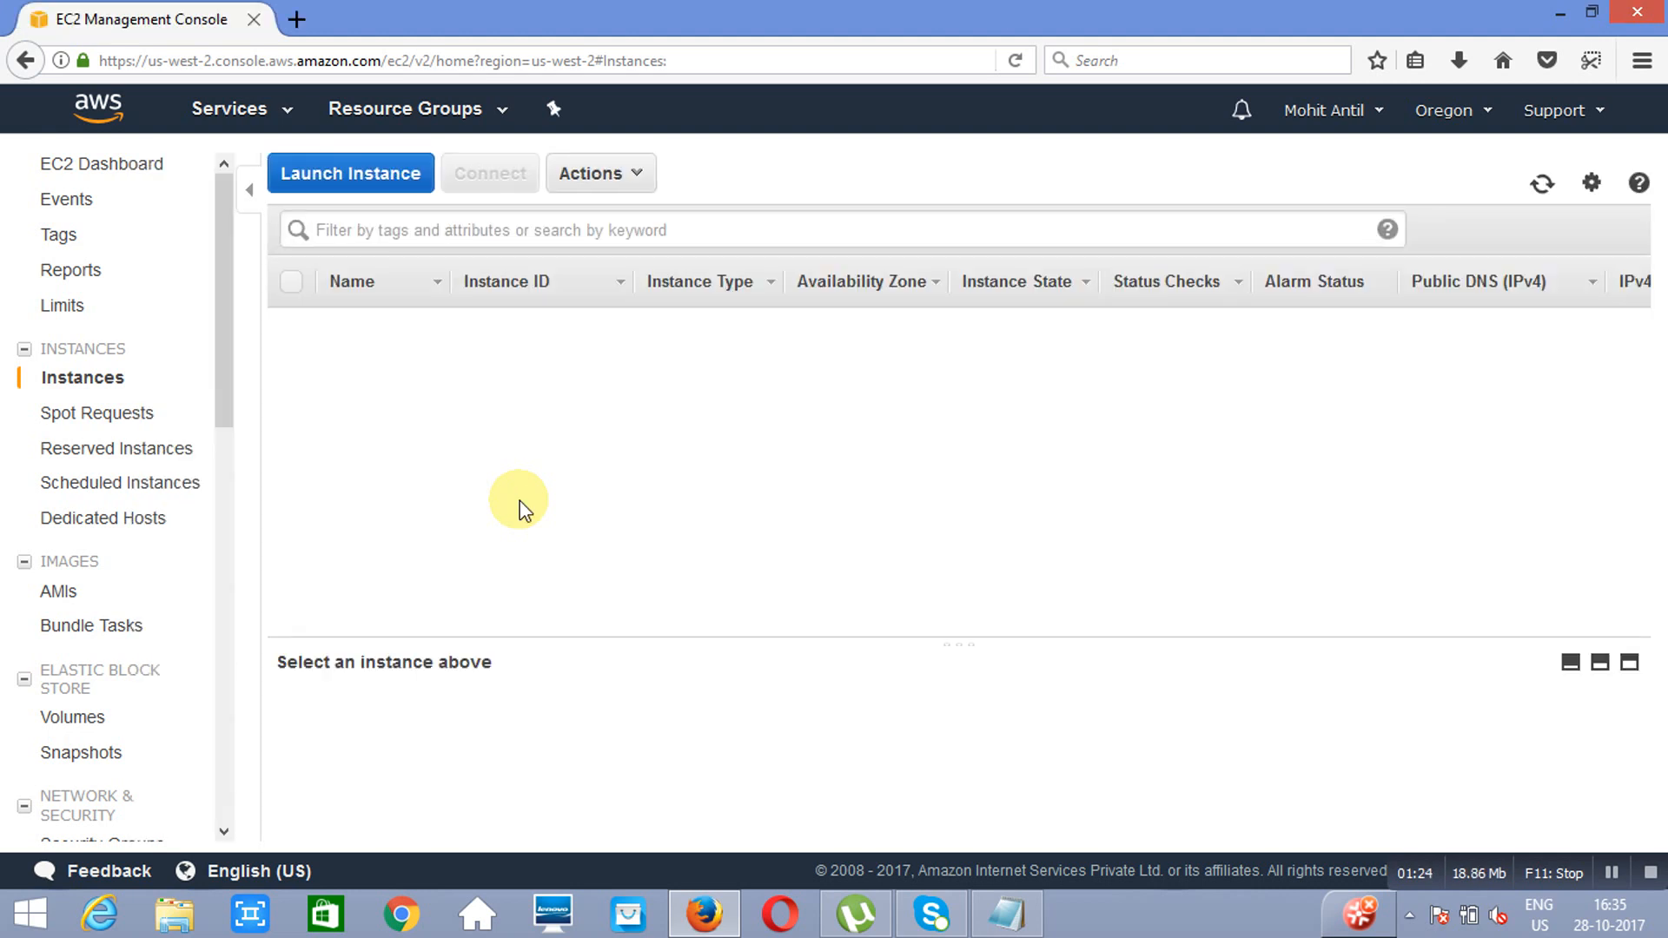
Step: Start launching a second instance from the Amazon Linux AMI 2017.09.0 as t2.micro and expand its advanced details
left_click(350, 173)
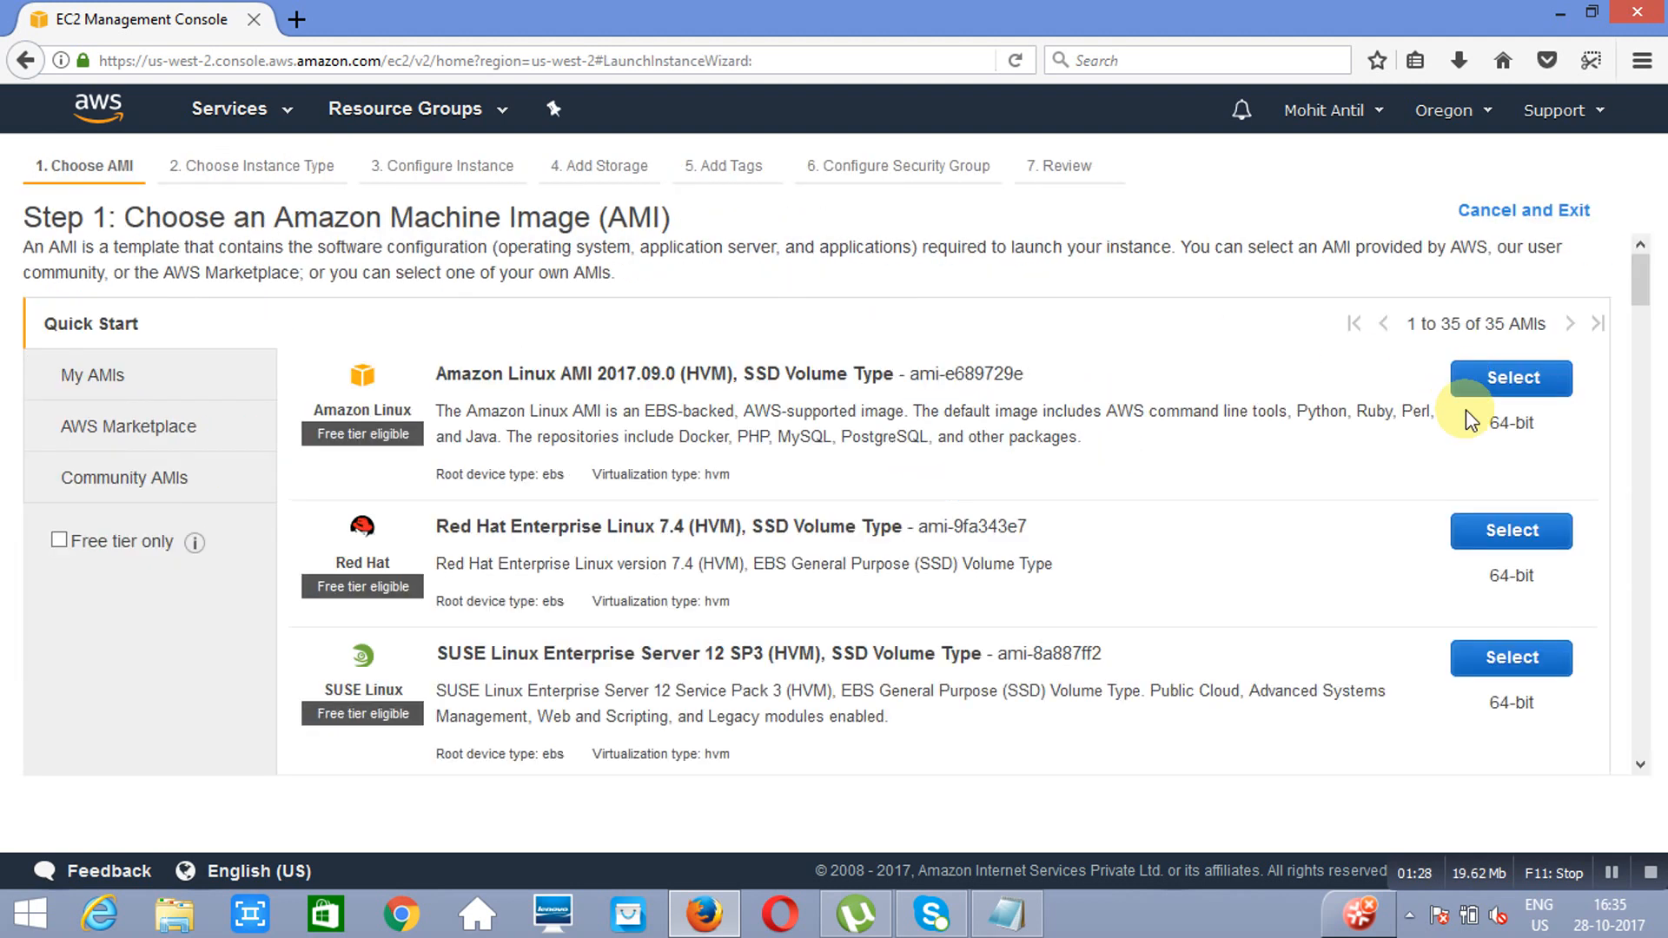
left_click(1513, 379)
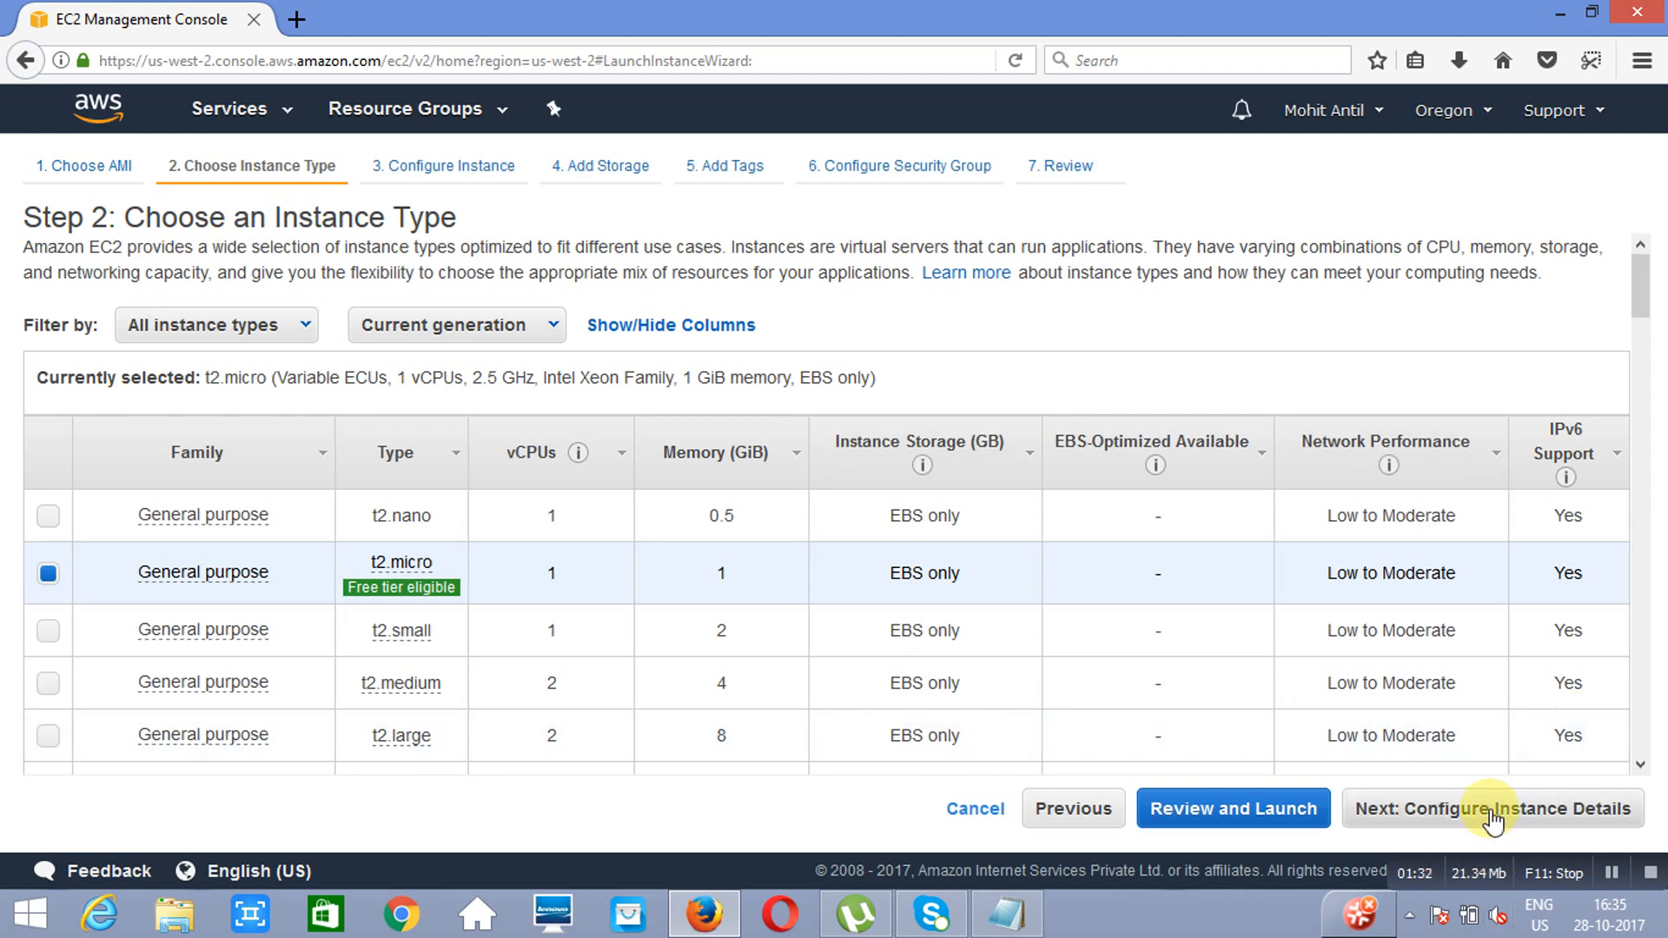
left_click(1492, 816)
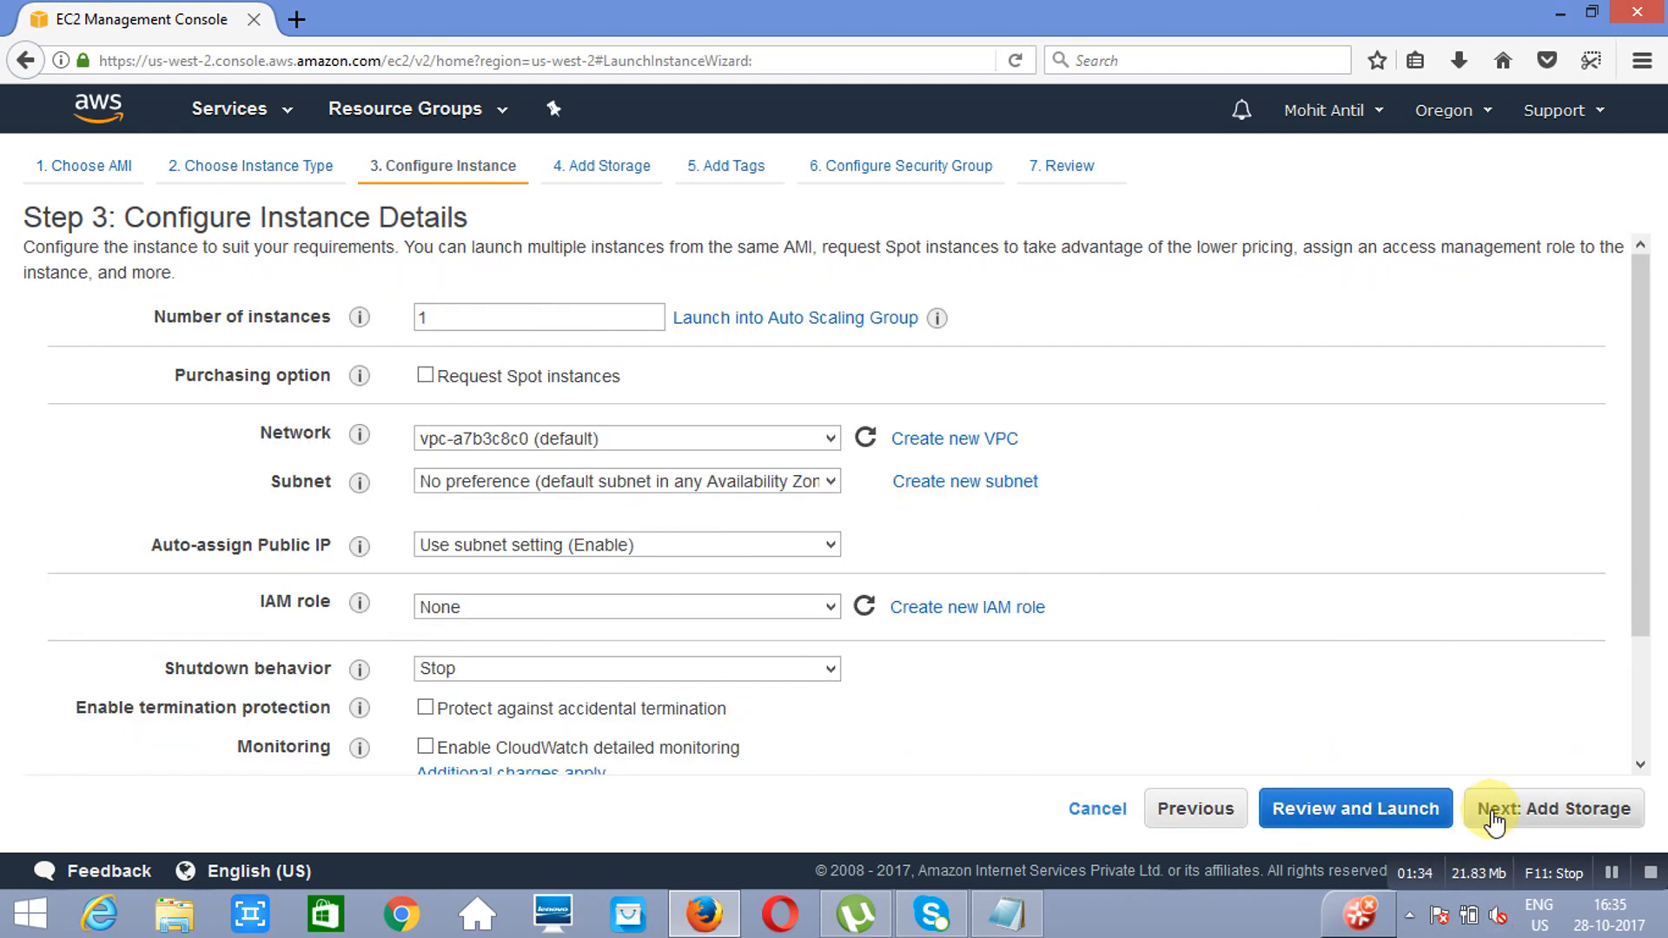
left_click(1640, 762)
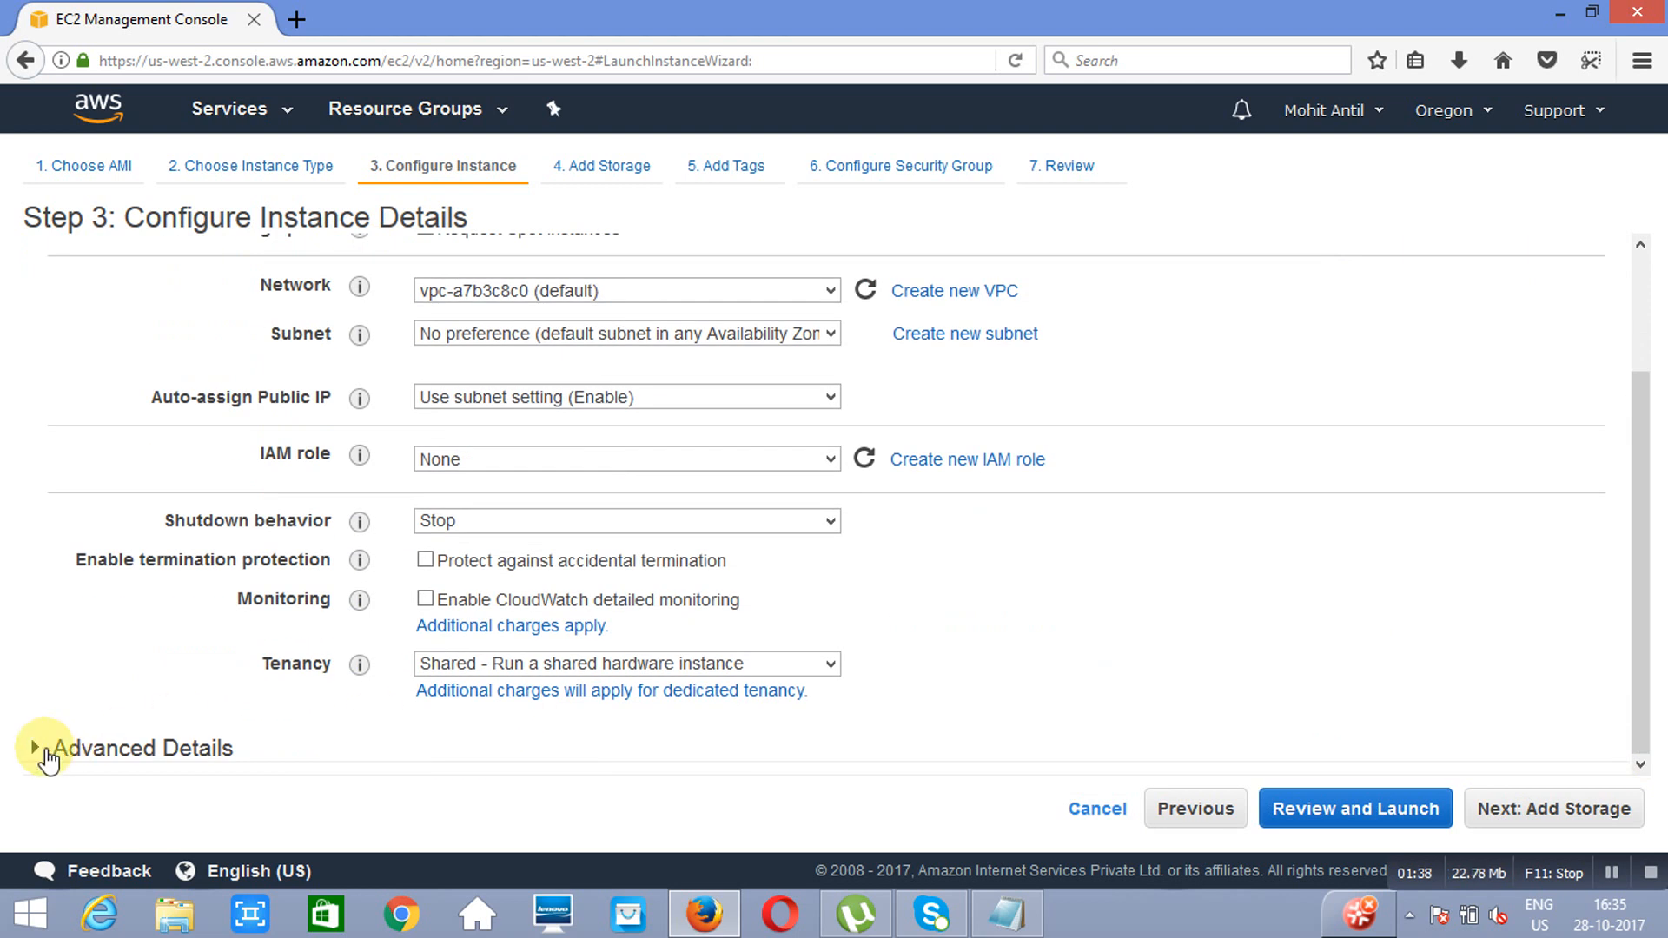
left_click(47, 755)
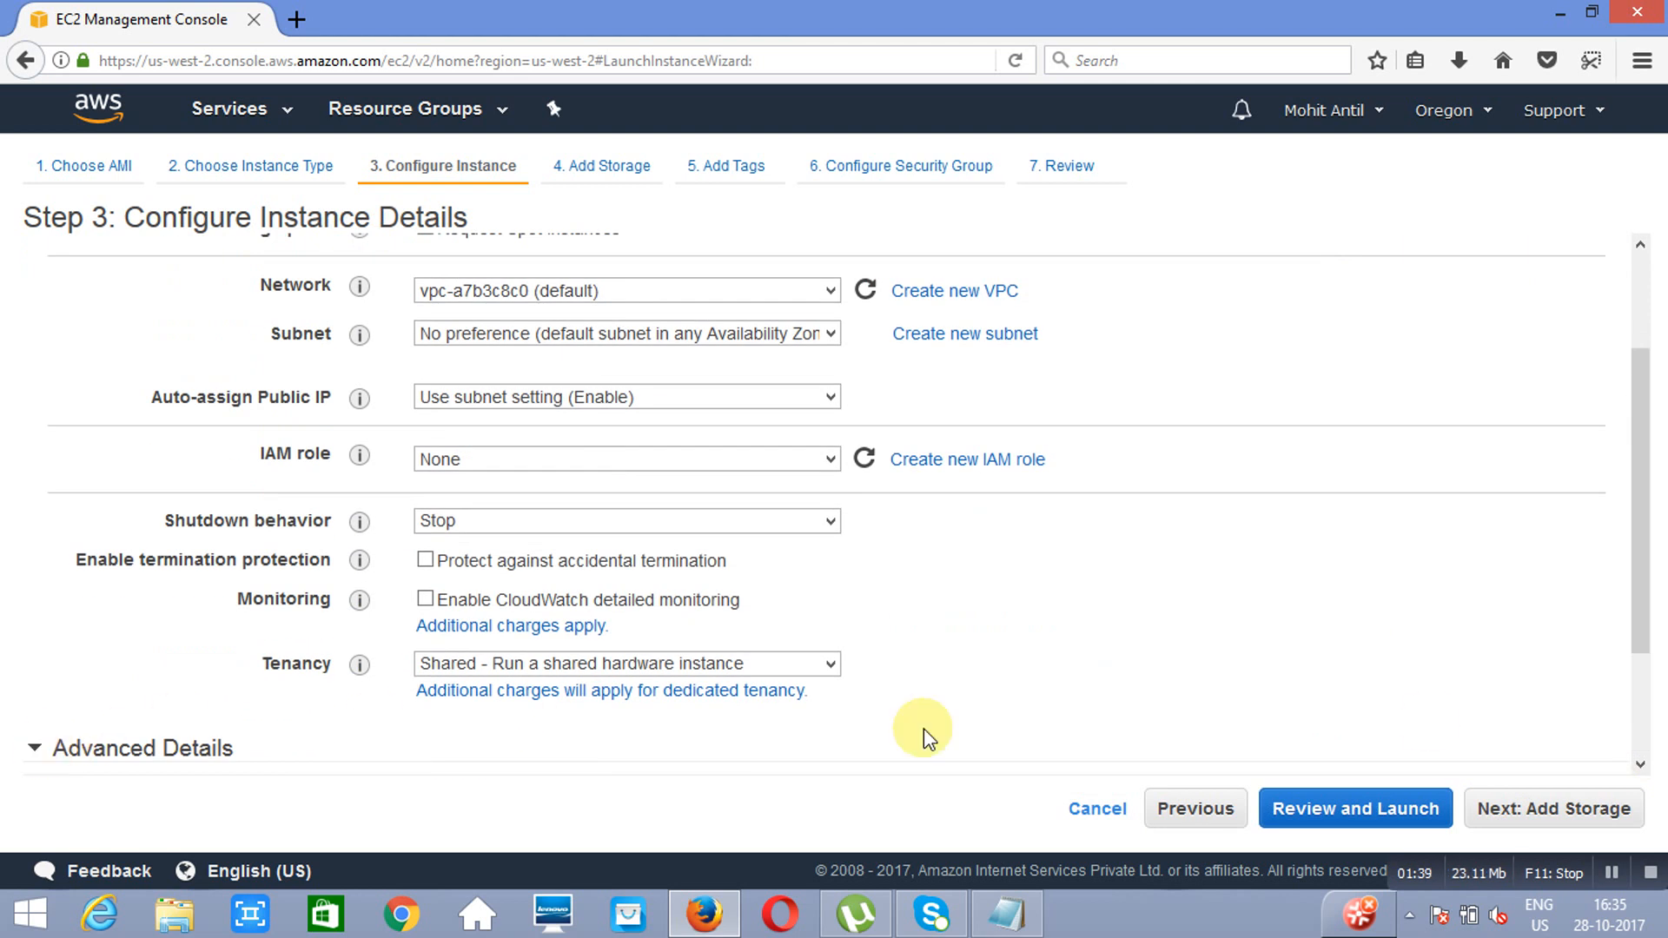
left_click(1634, 757)
Step: Paste the bootstrap script into the second instance's user data and change its welcome heading to end in "Class 2"
left_click(903, 672)
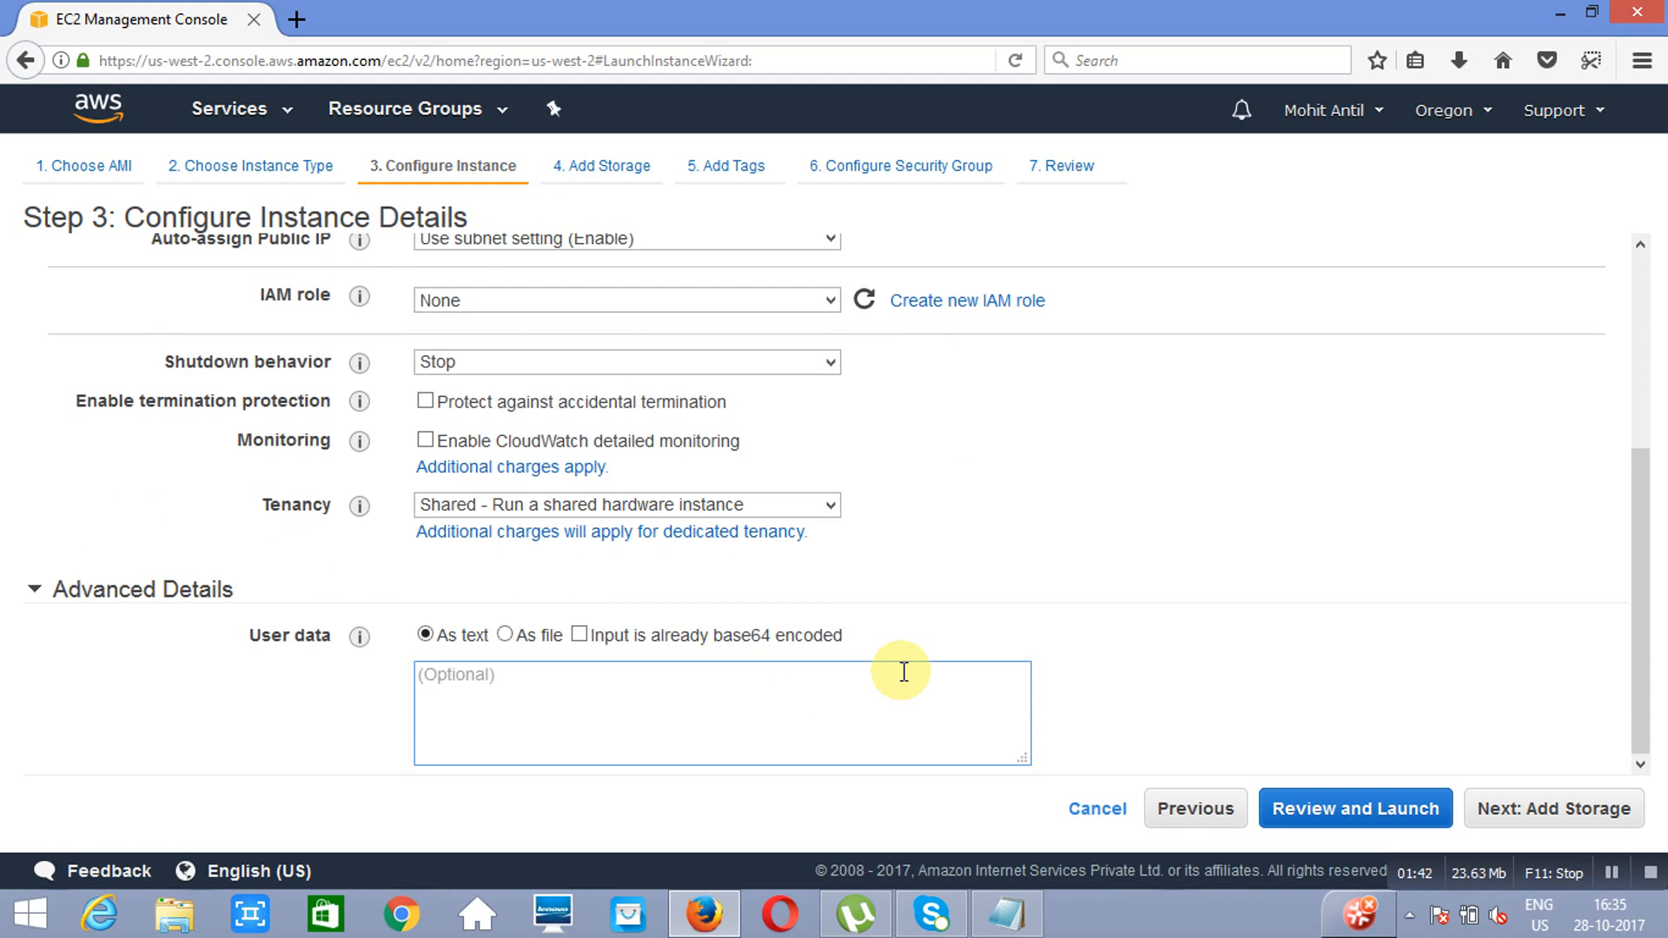
key("ctrl+v")
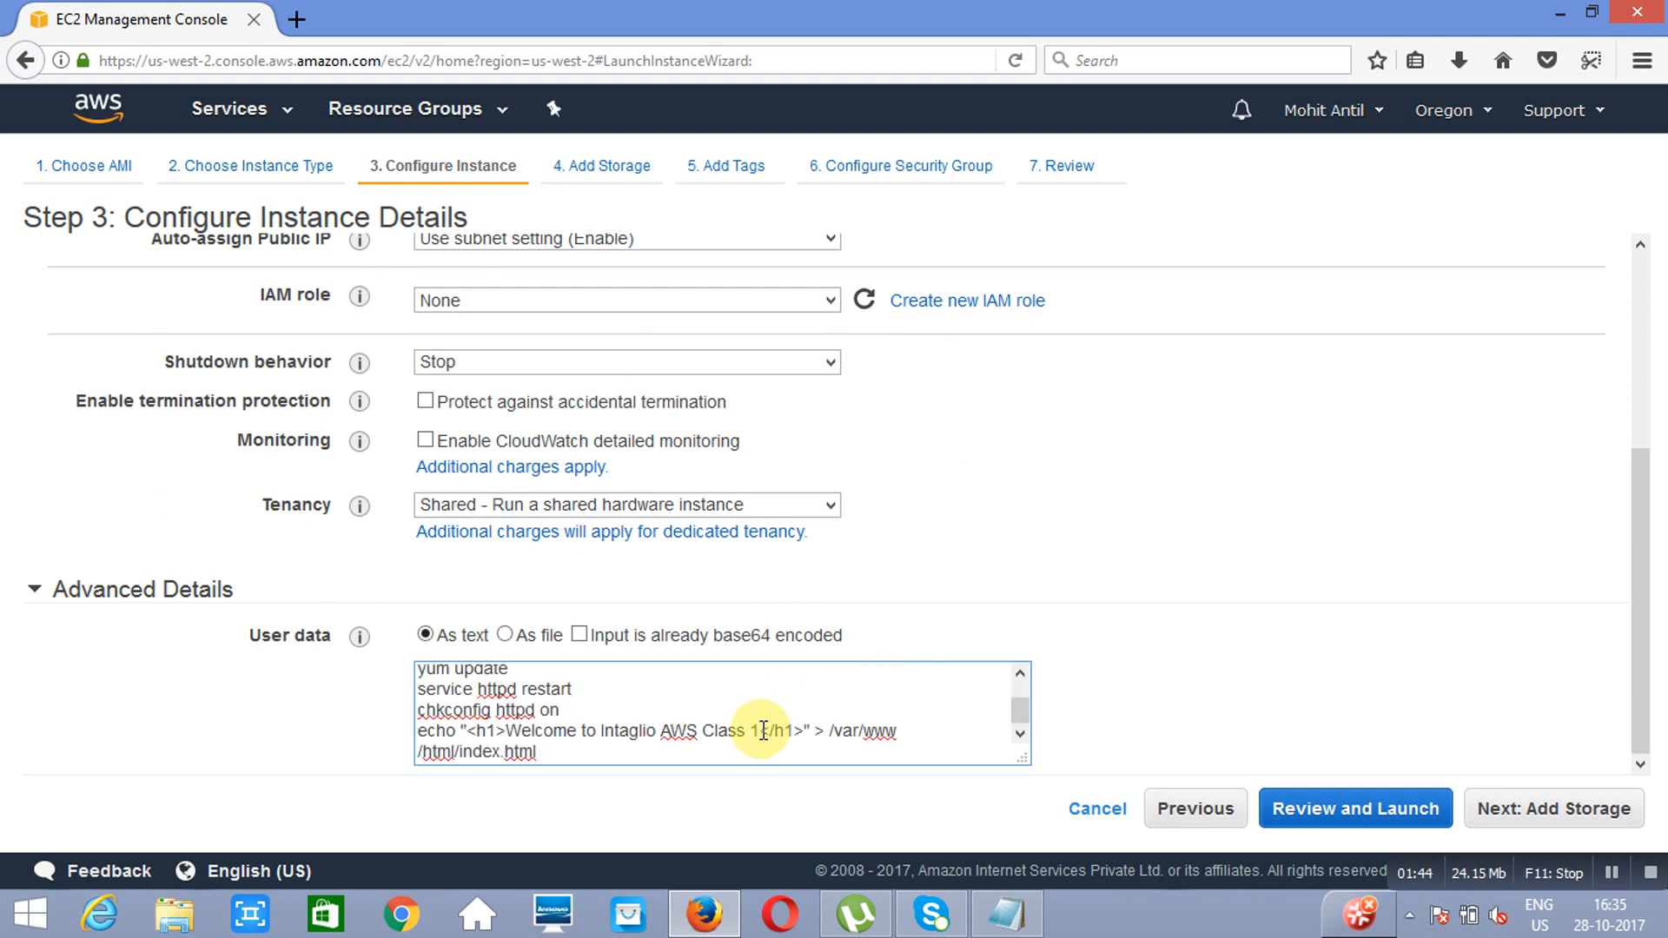
key("BackSpace")
type("3")
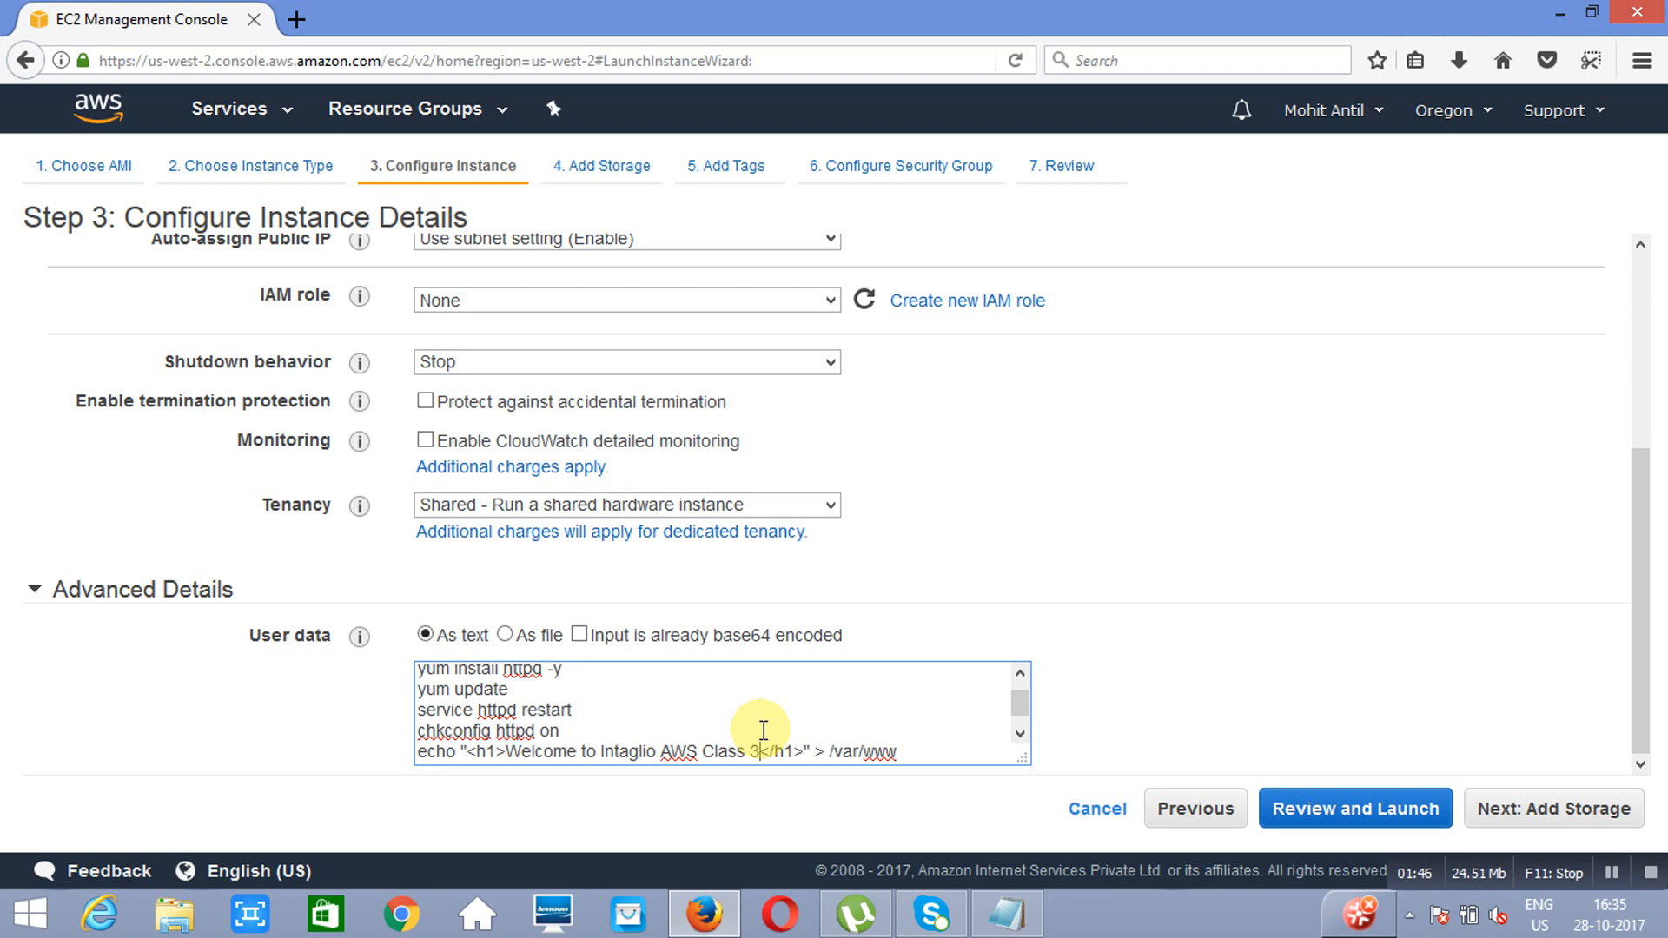
key("BackSpace")
type("2")
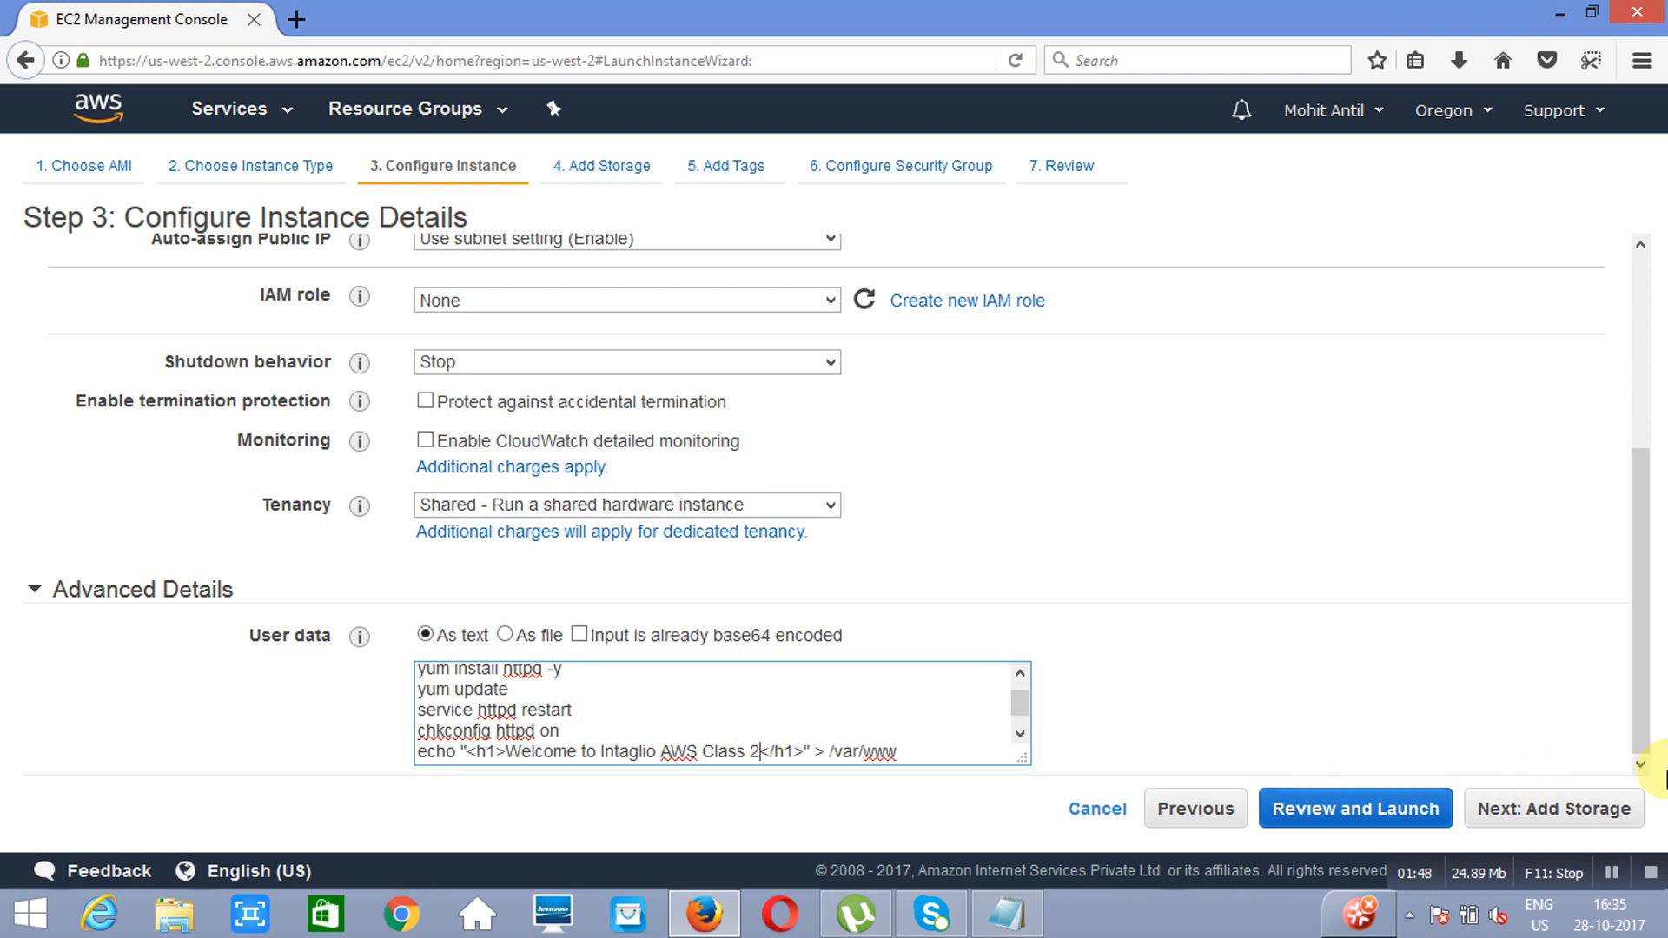
Step: Keep the default storage for the second instance and add a tag with key Name and value Web Server 2
left_click(1557, 829)
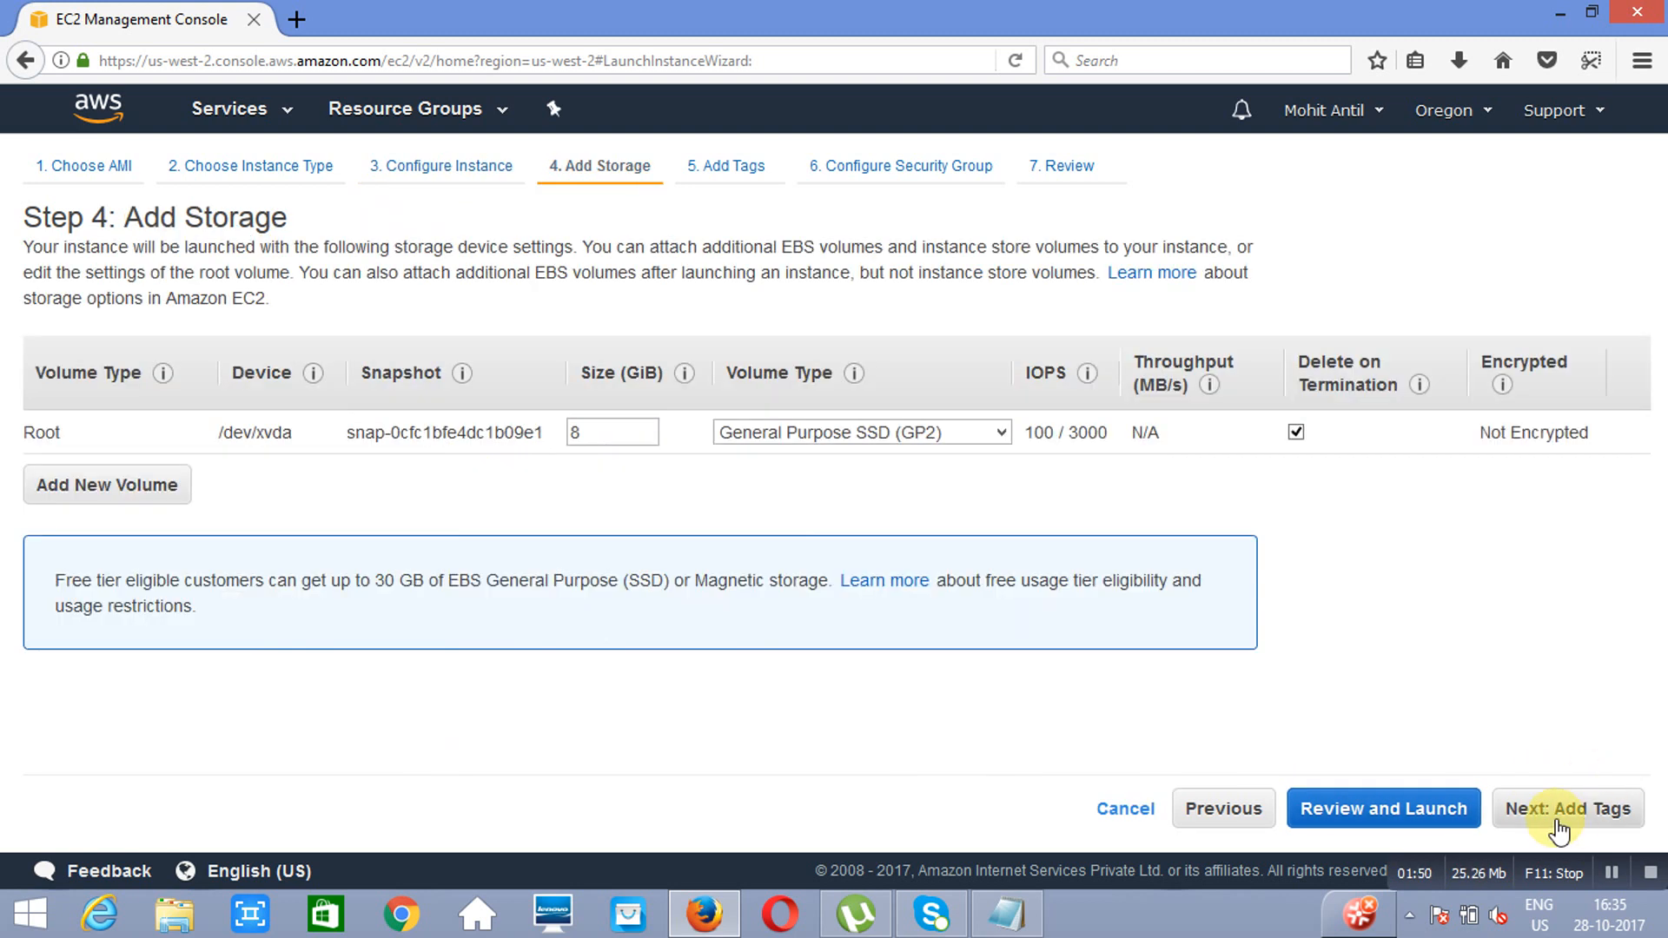
left_click(1584, 830)
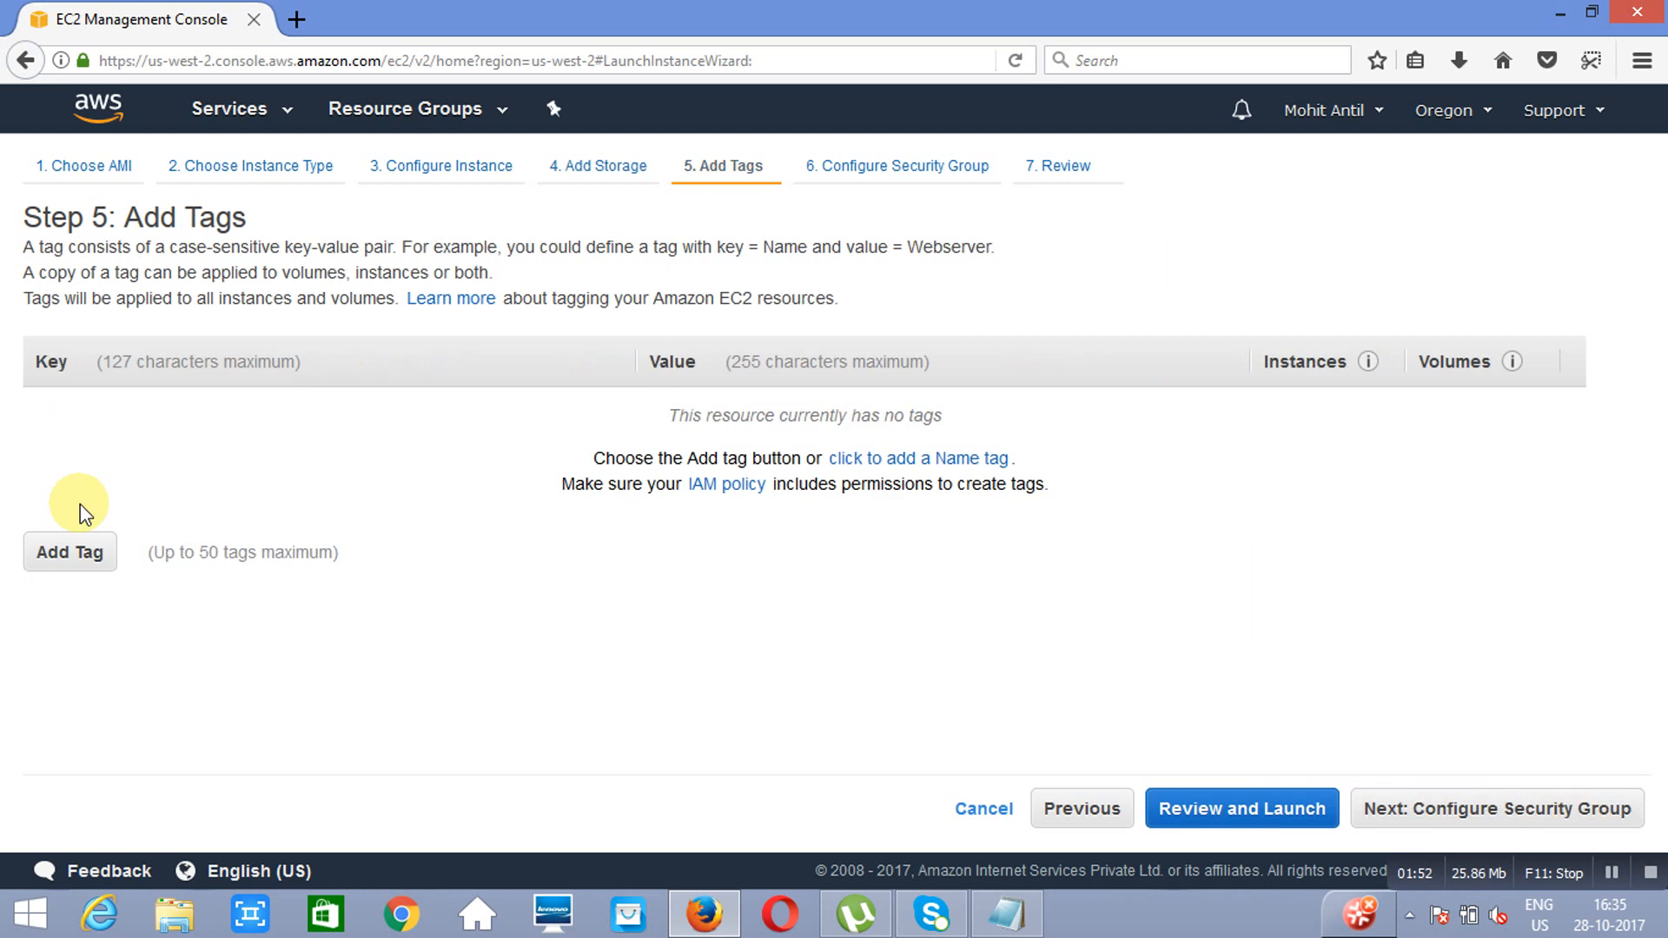
left_click(61, 560)
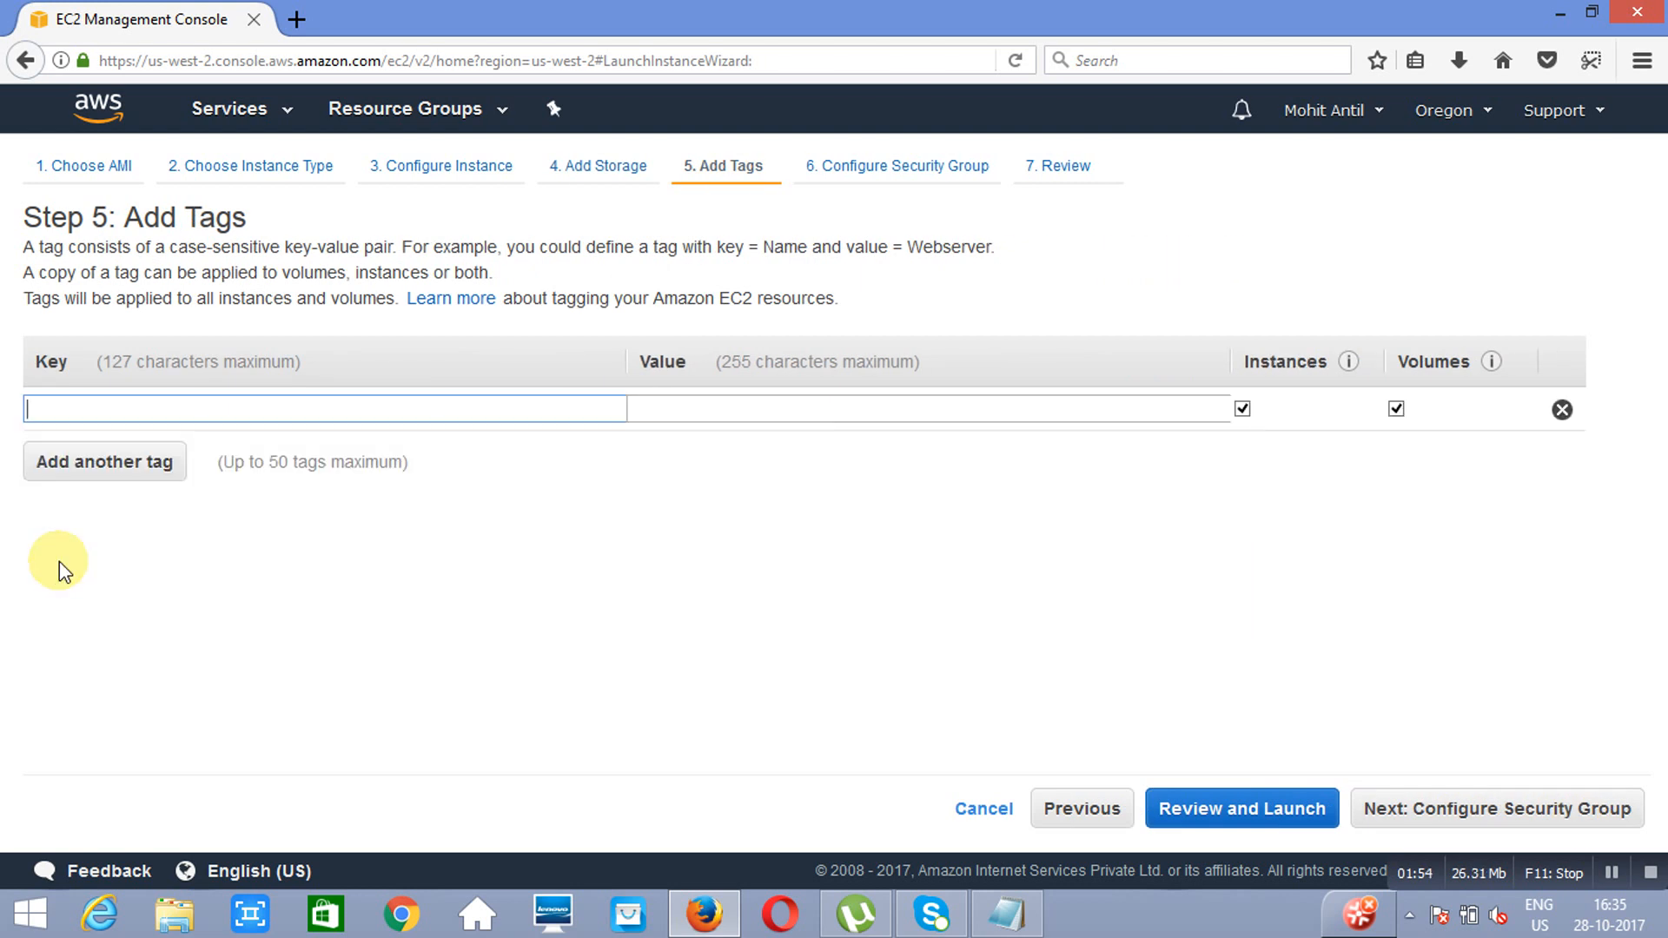
type("Name")
key("Tab")
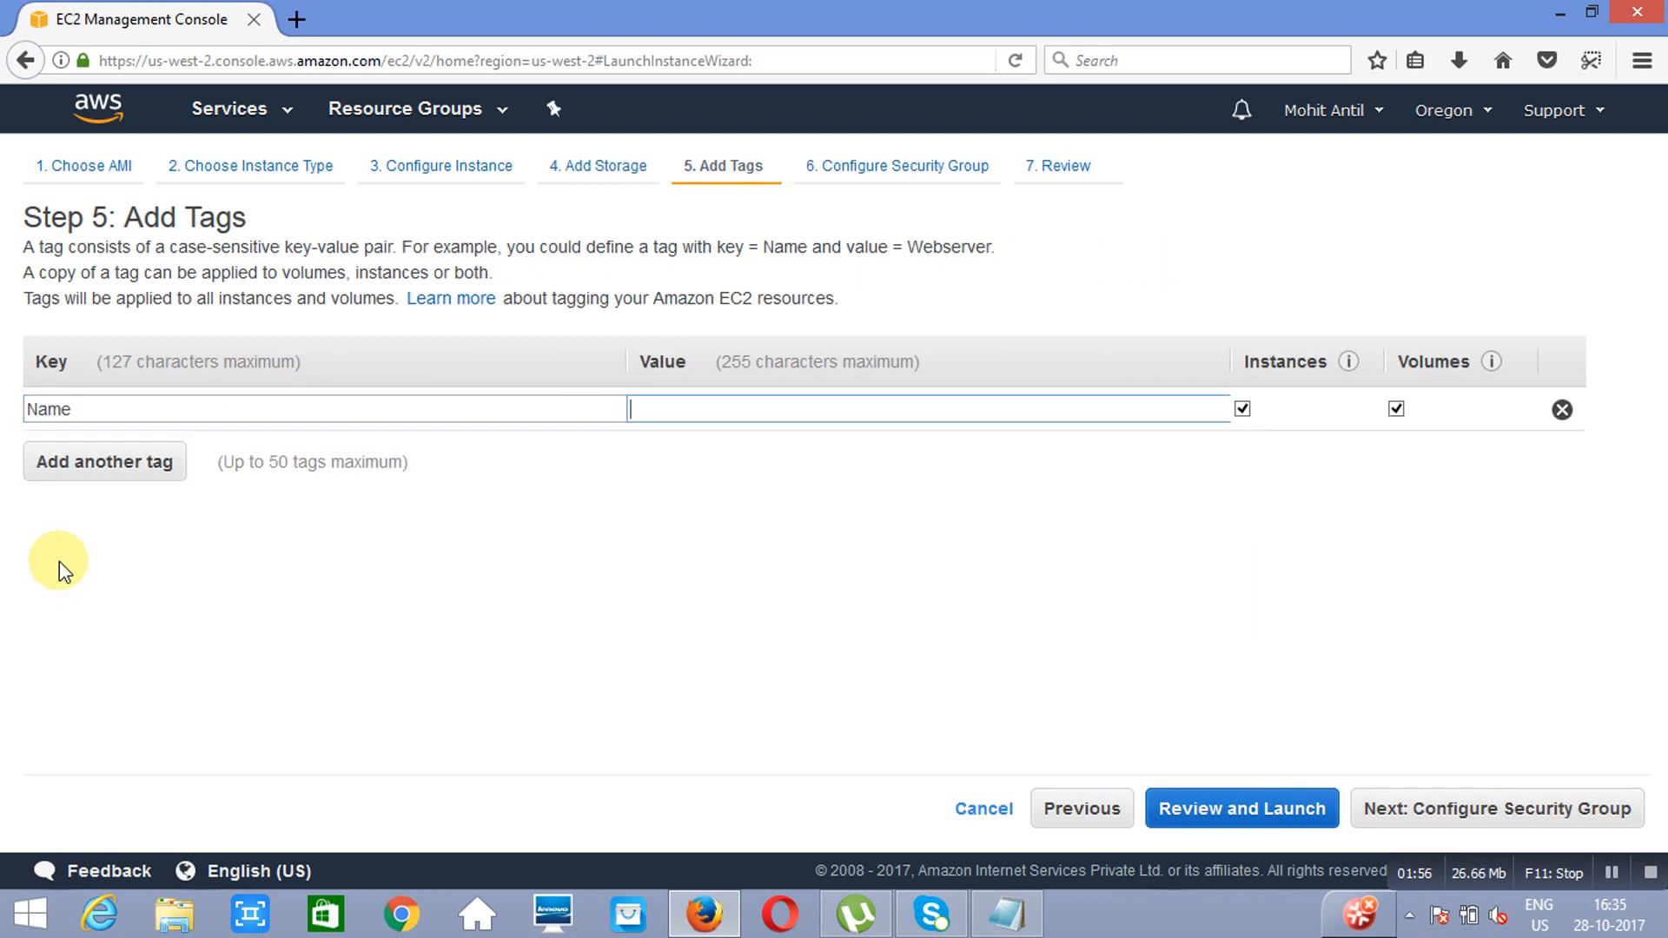
type("Web Server")
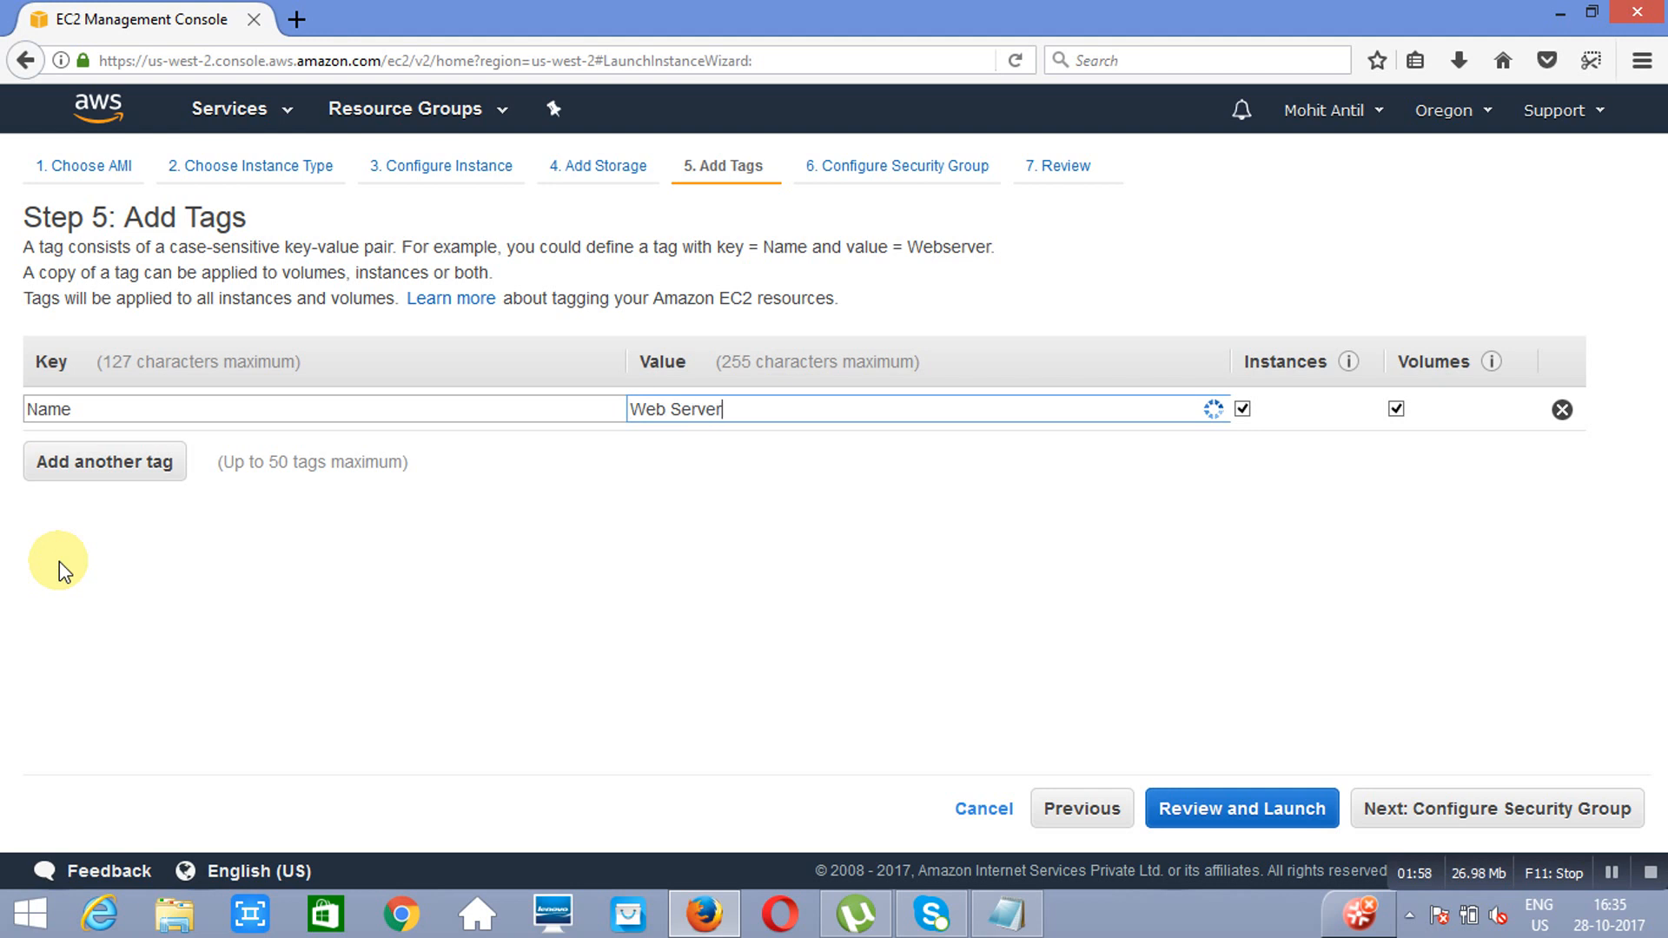
type(" 2")
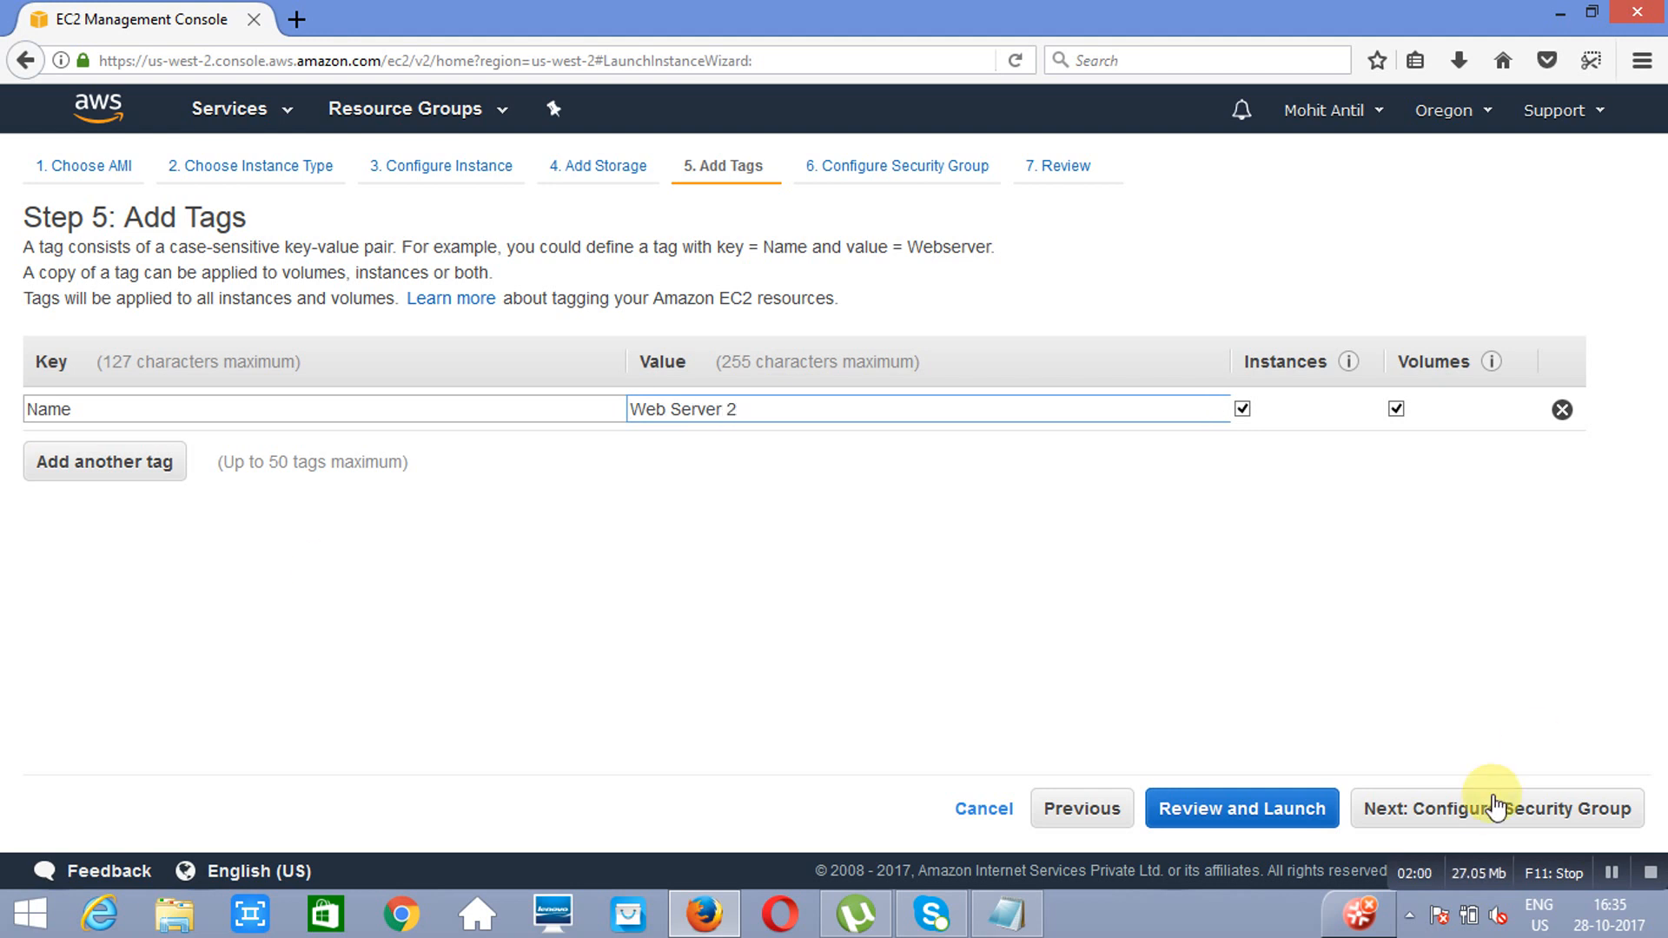
Step: Add an HTTP rule beside the SSH rule in the second instance's new security group
left_click(1494, 806)
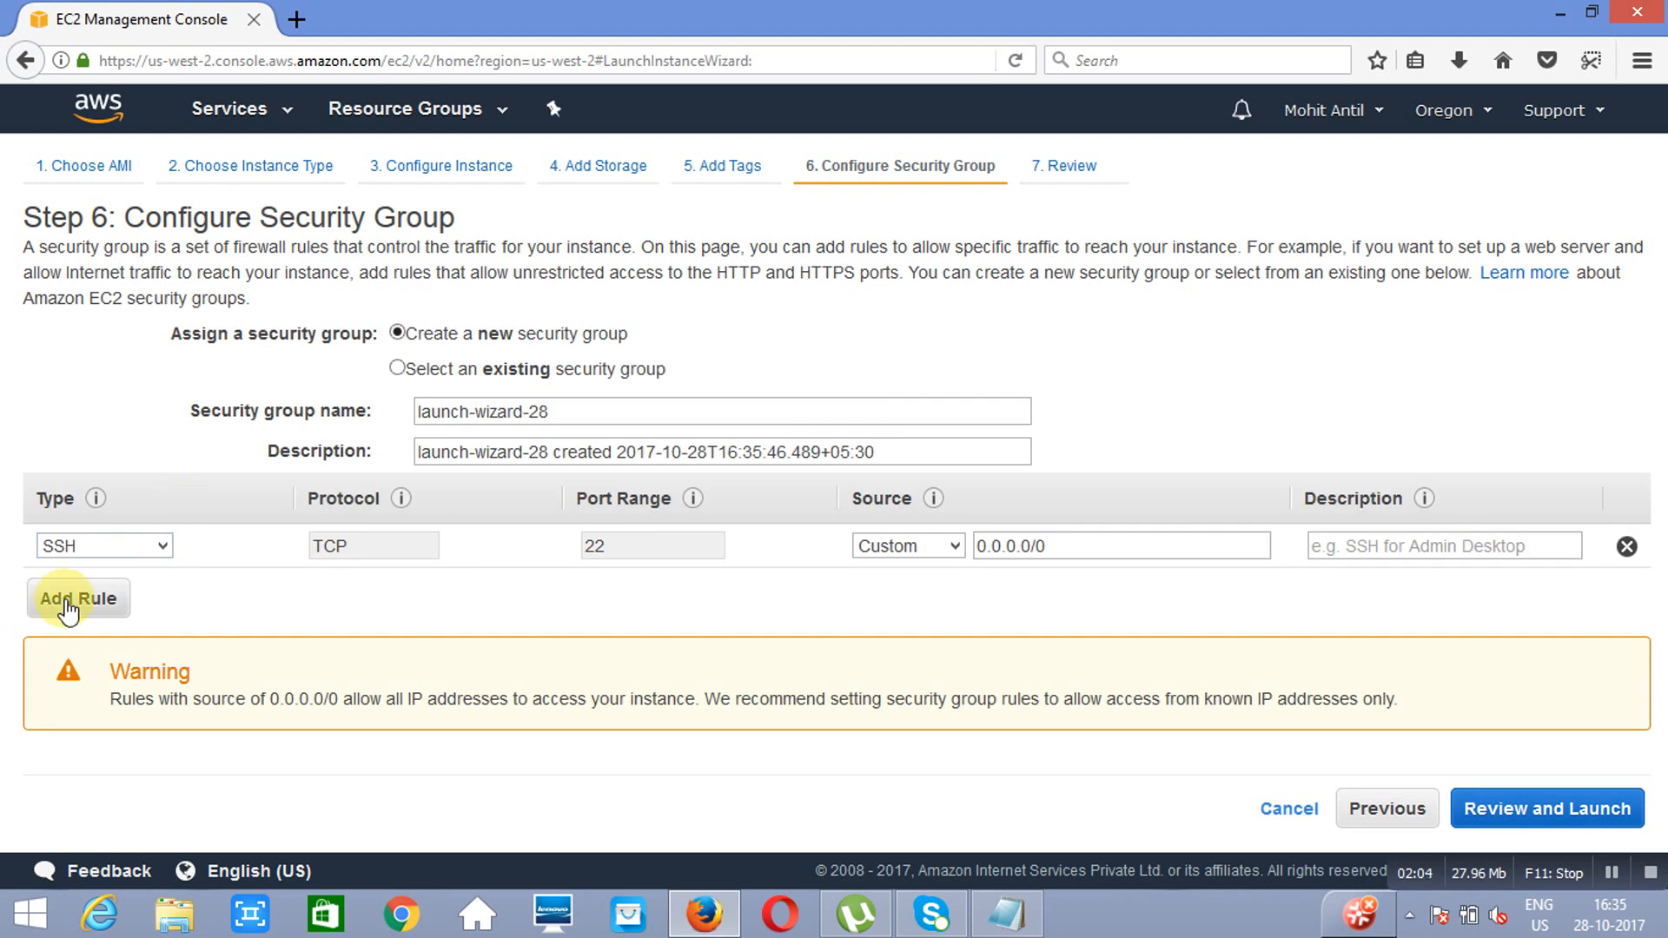
left_click(68, 608)
key("h")
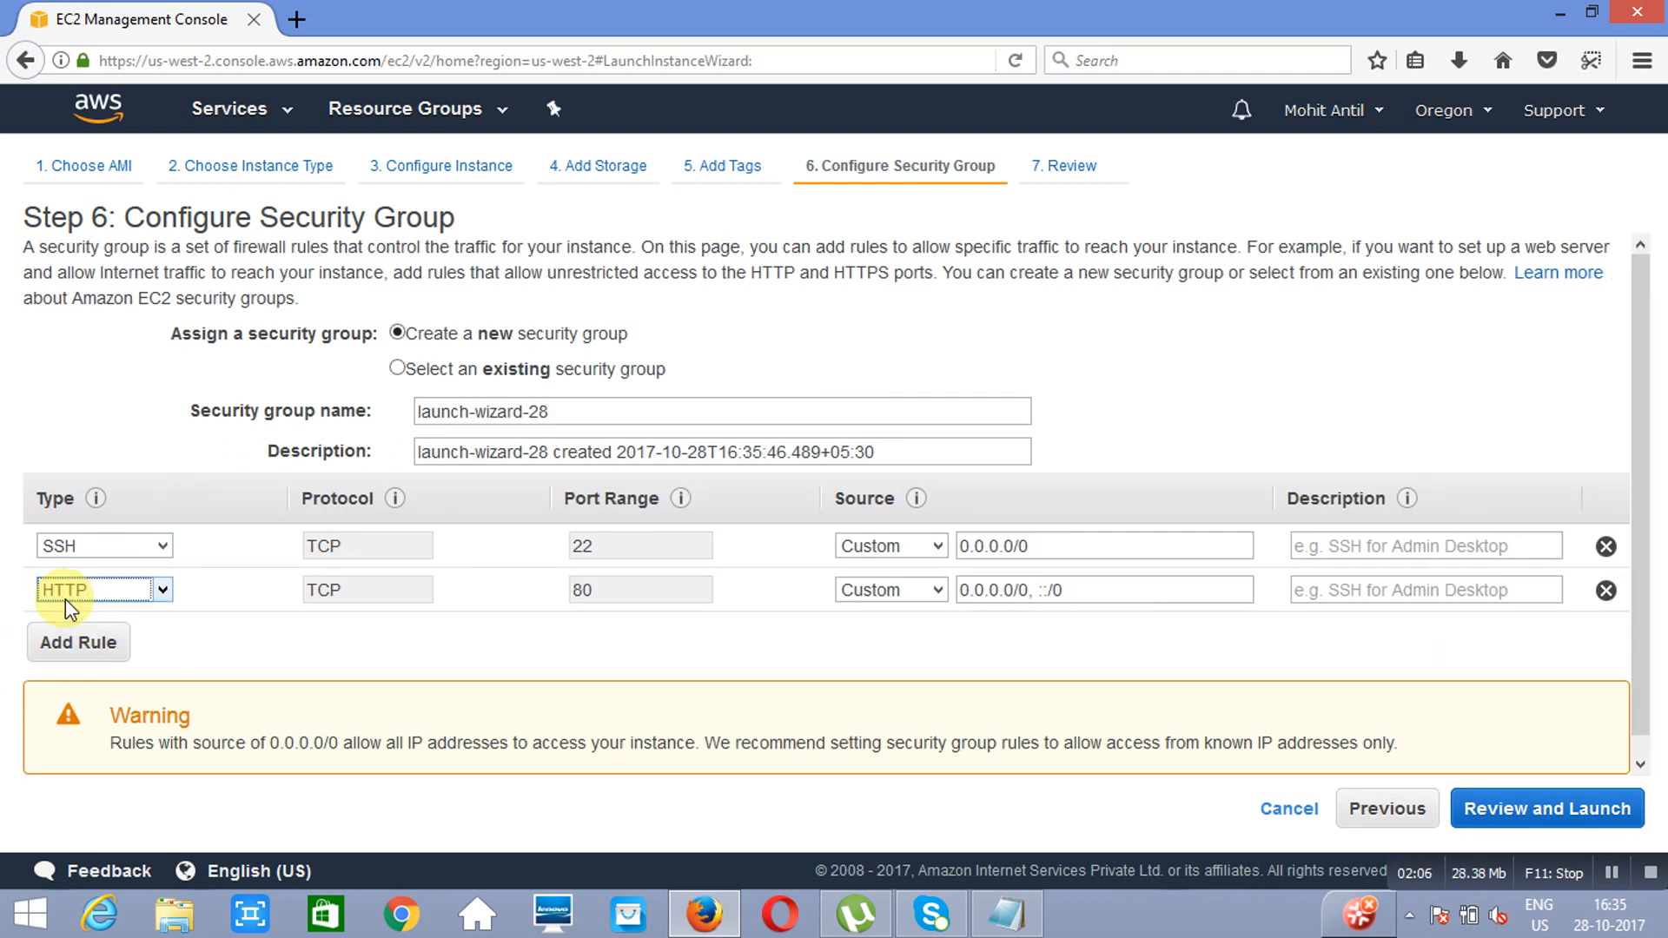
Step: Launch the second instance with the existing key pair 10thoct, acknowledging access to its private key file, and return to the instances list
left_click(1562, 807)
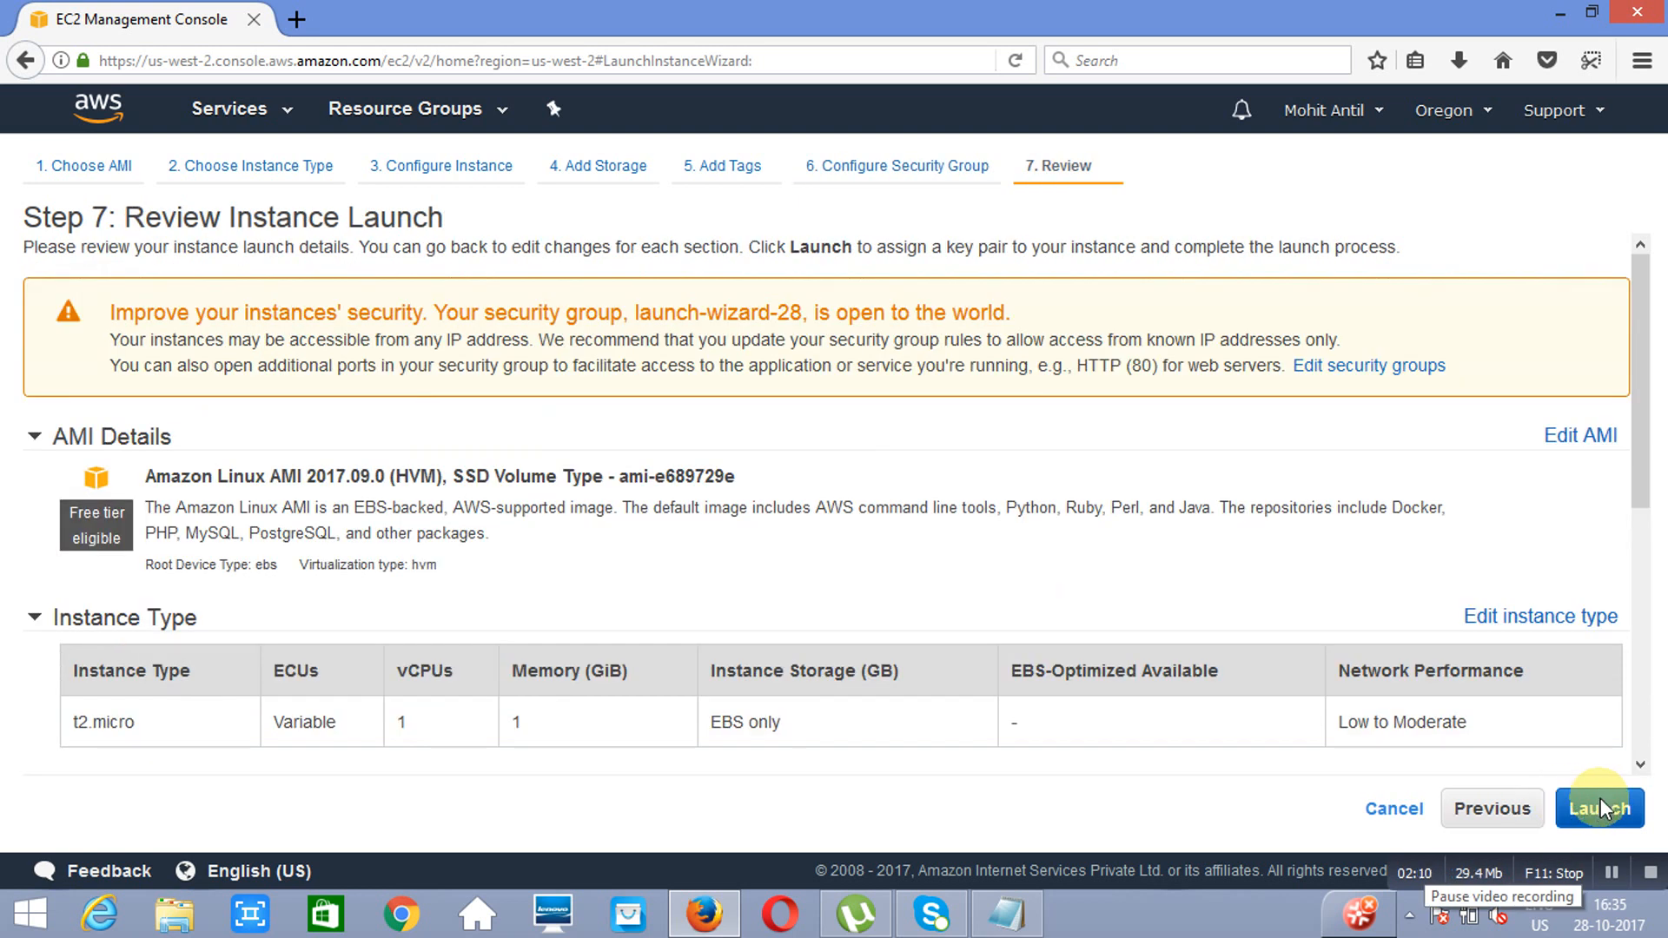
left_click(1600, 799)
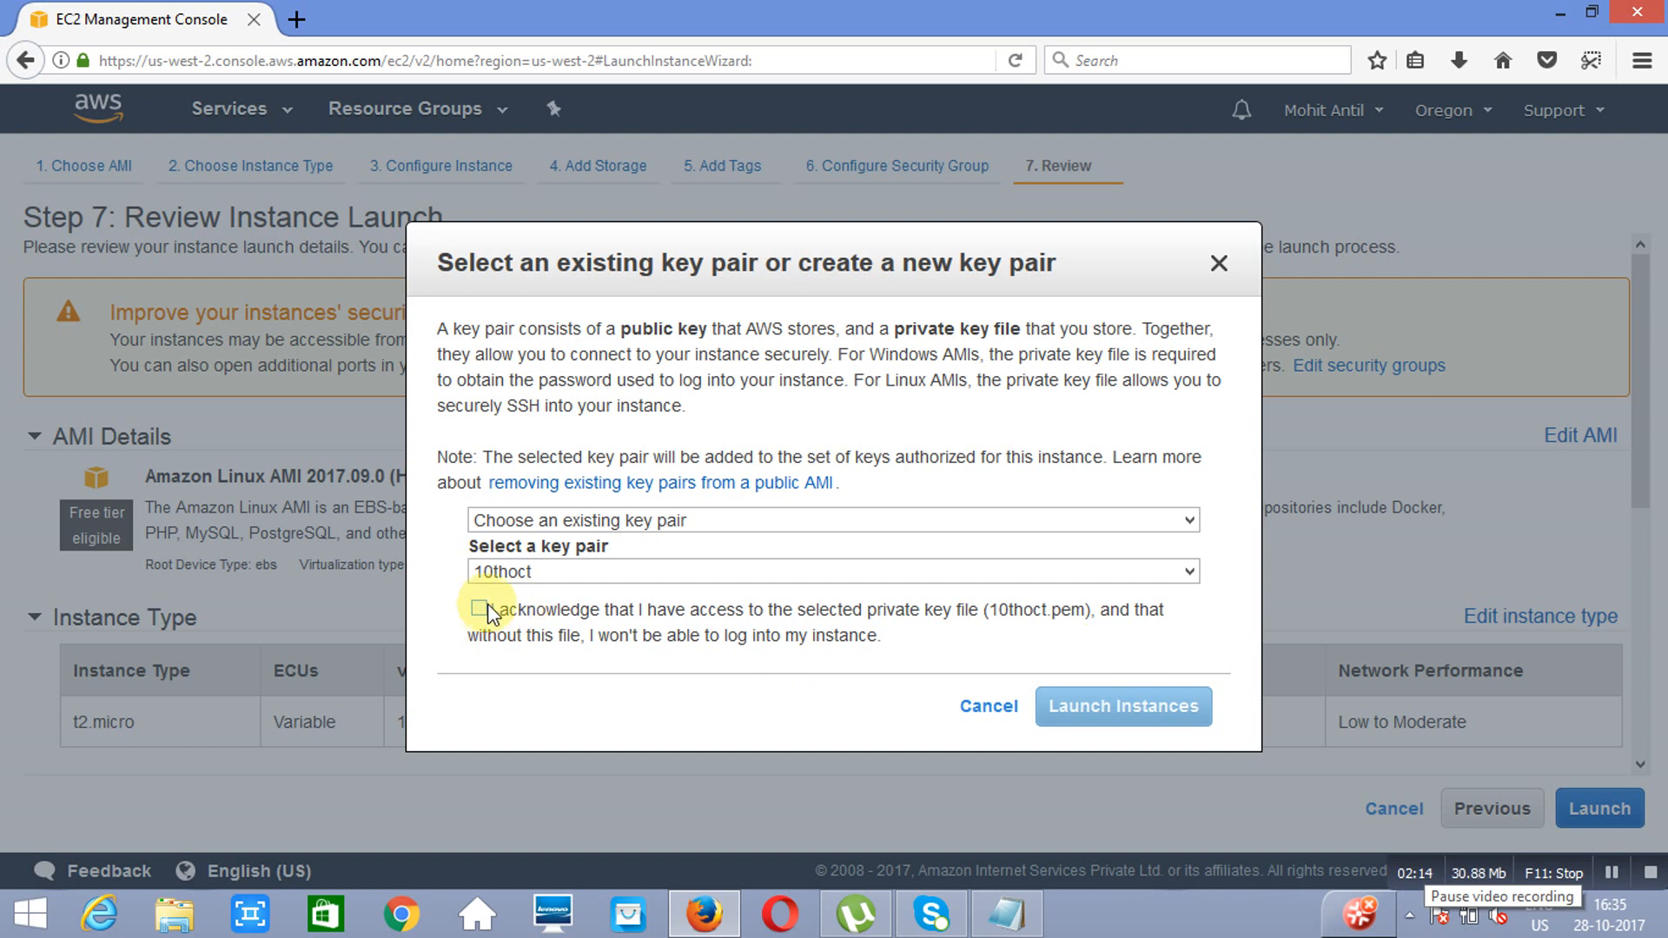
left_click(478, 608)
left_click(1127, 708)
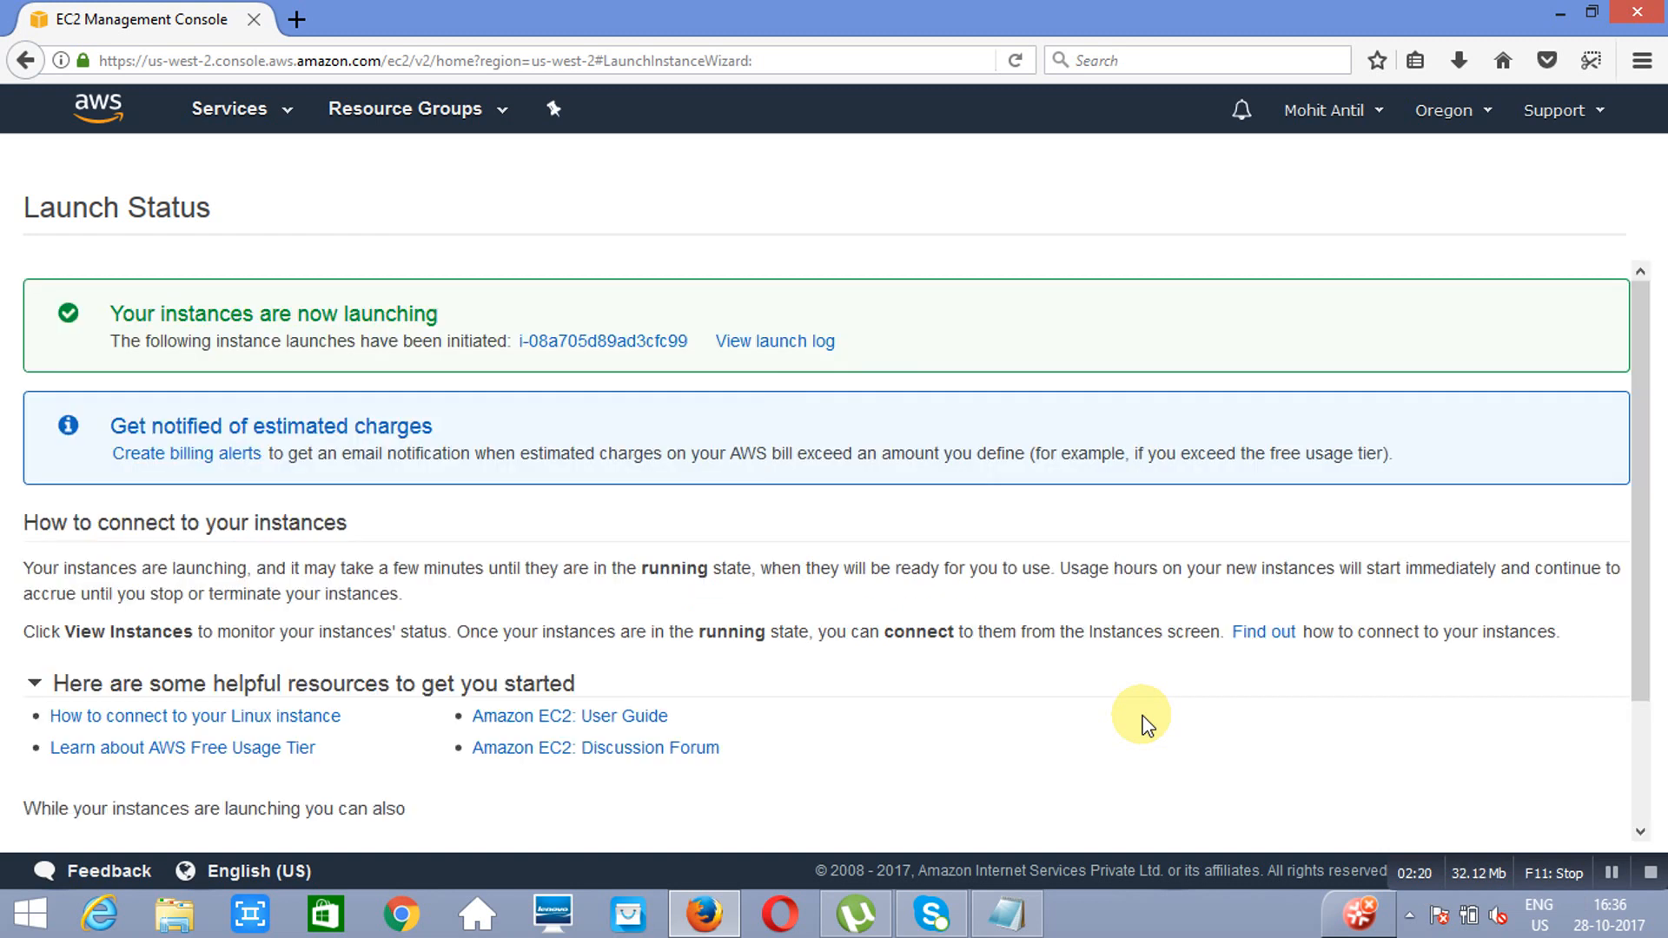
scroll(1639, 803, "down", 3)
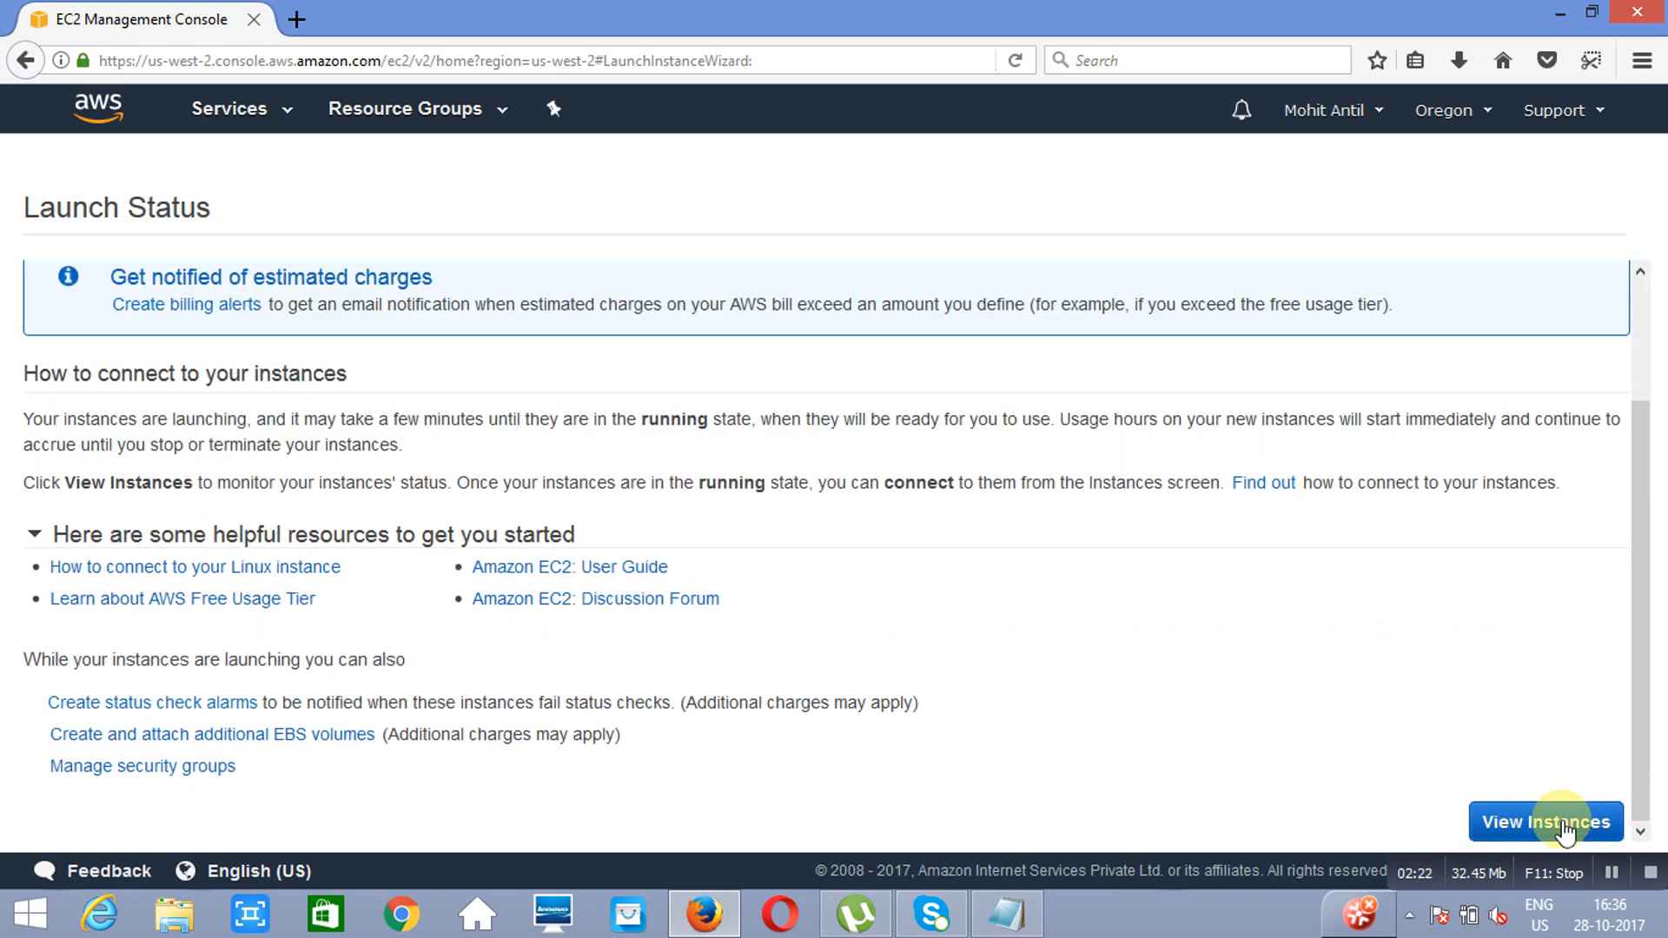
left_click(1564, 825)
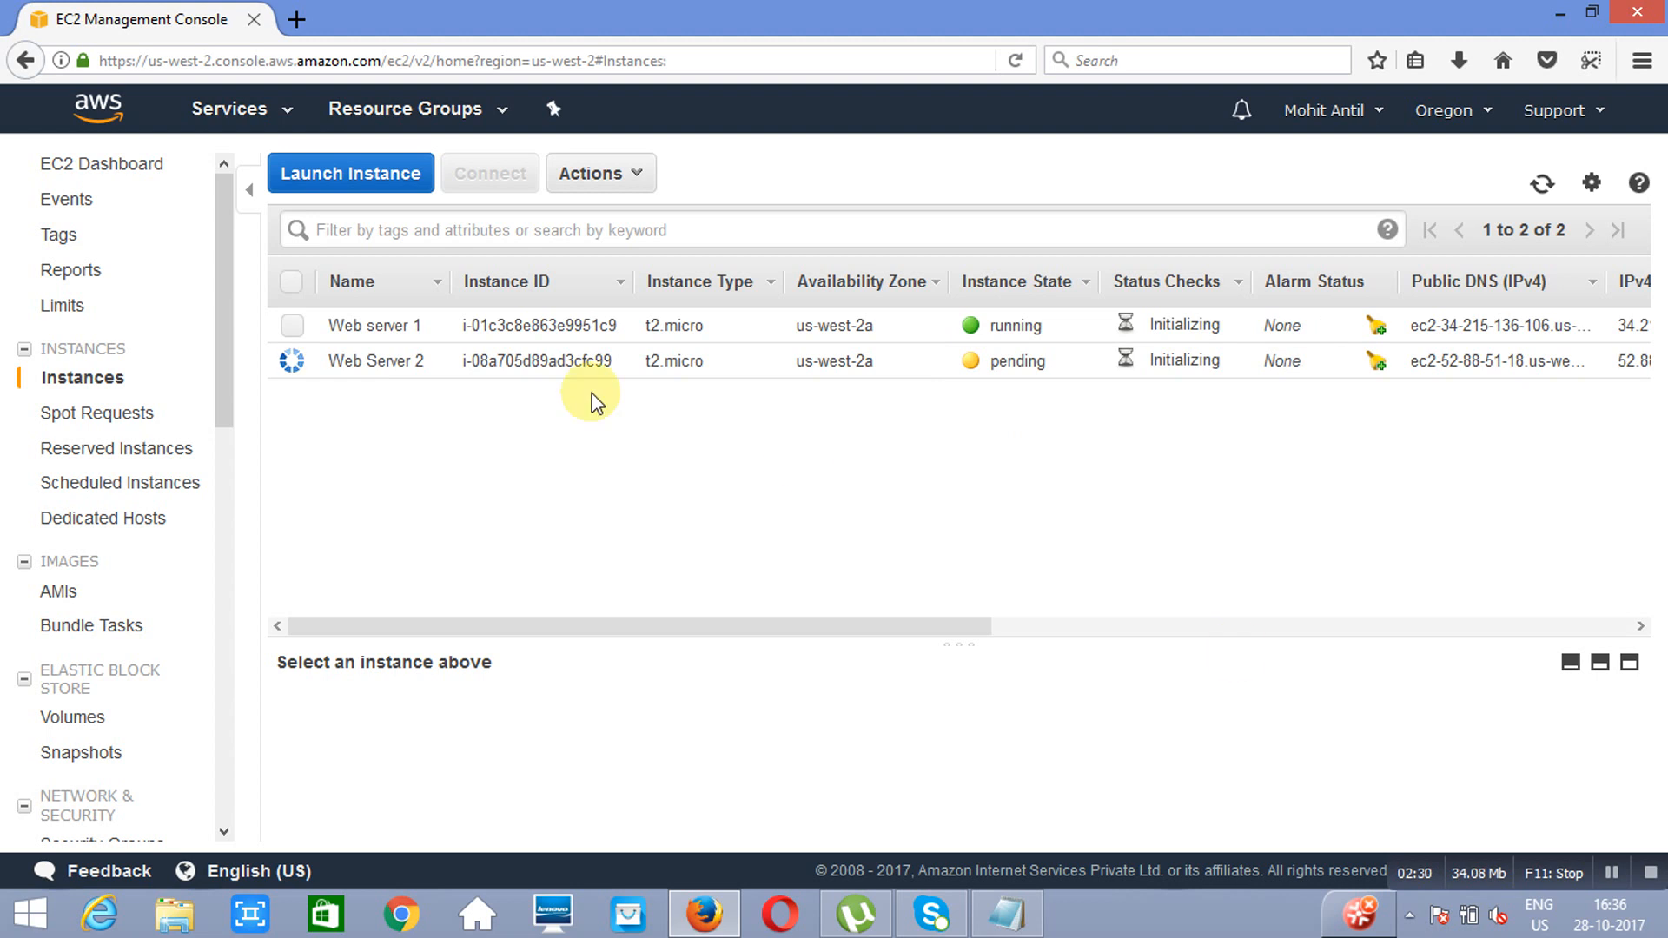
Step: Copy the IPv4 public IP of Web server 1 and open it in a new browser tab to check its welcome page
left_click(294, 327)
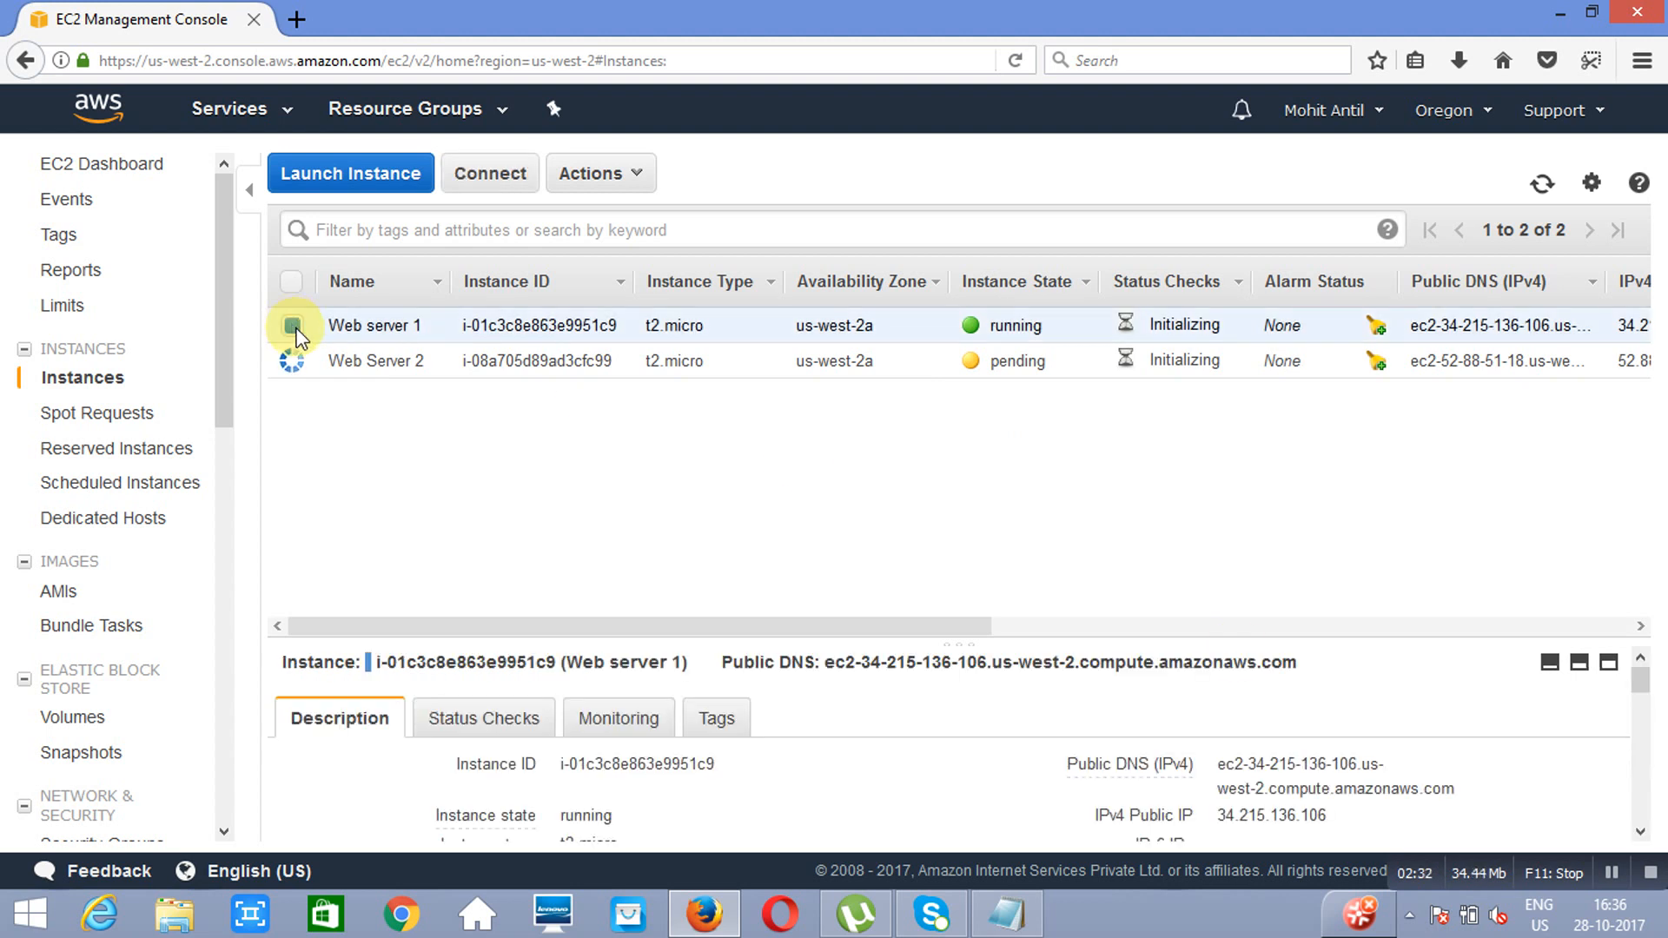
double_click(1266, 816)
right_click(1265, 816)
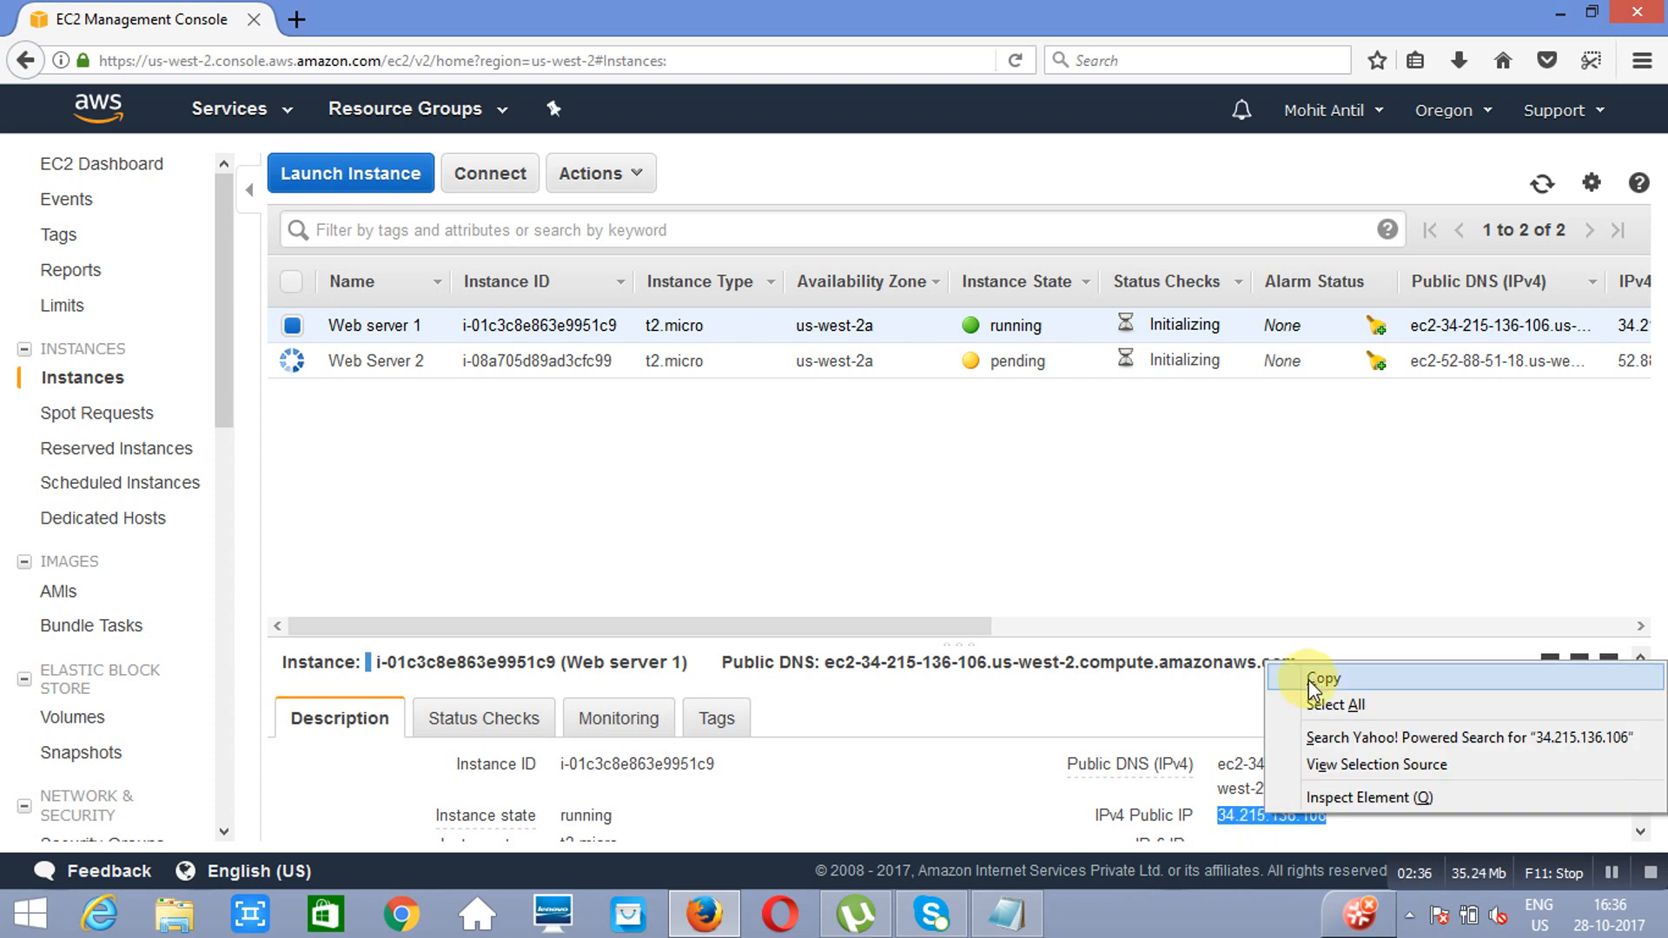
left_click(1316, 679)
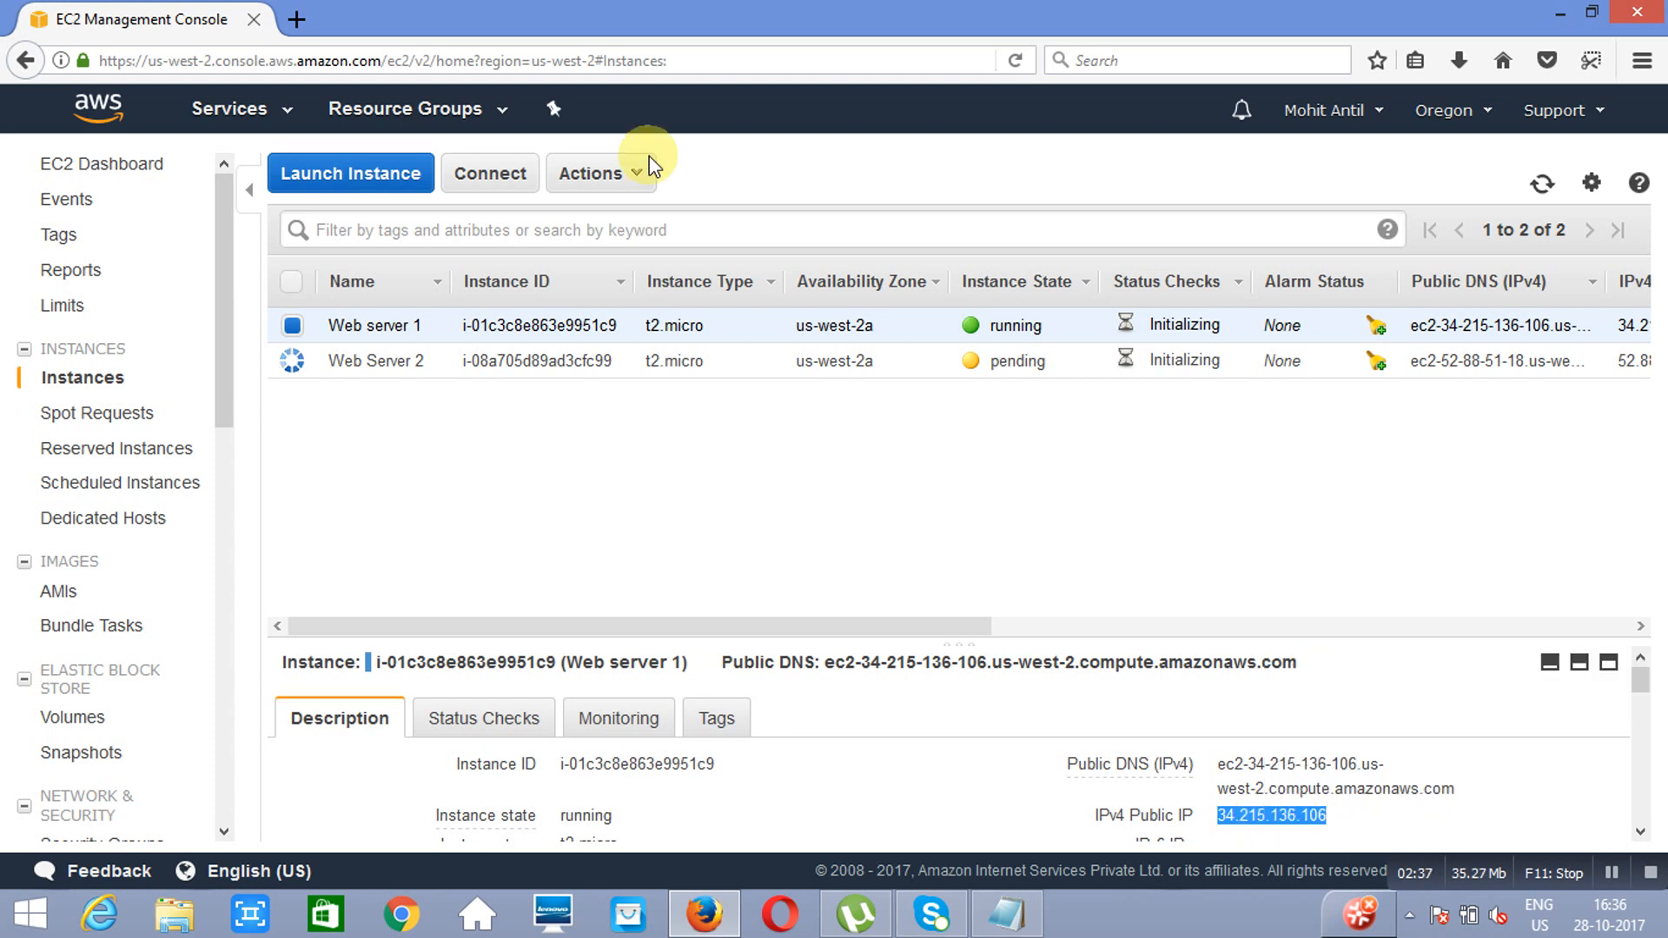
left_click(297, 21)
key("ctrl+v")
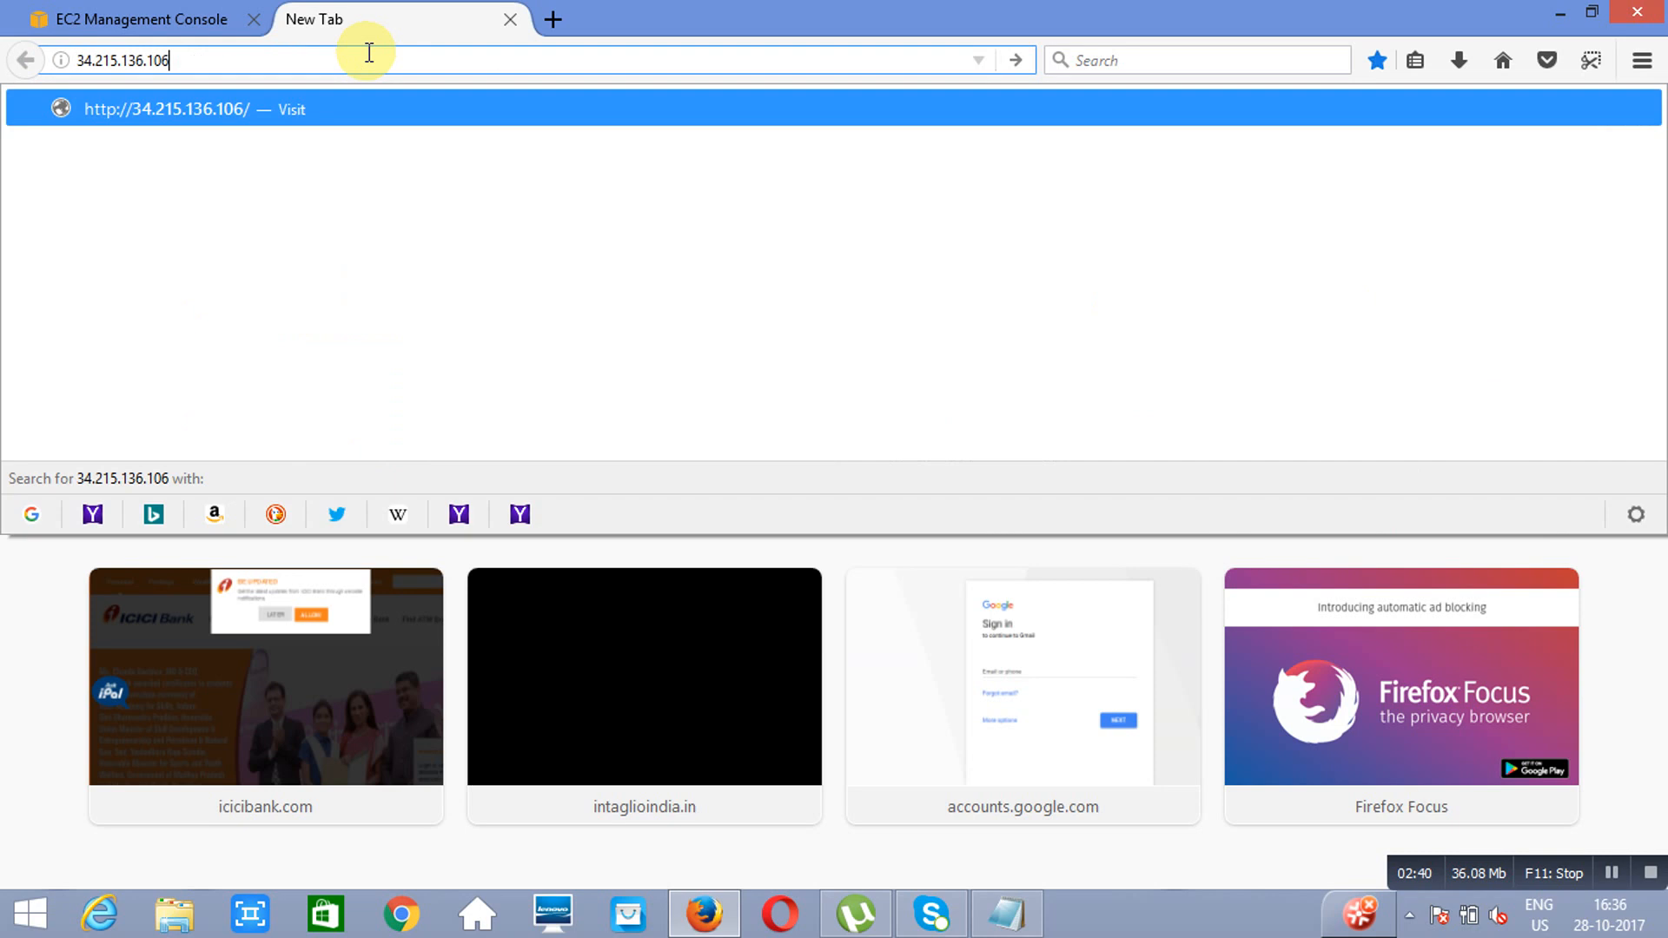
key("Return")
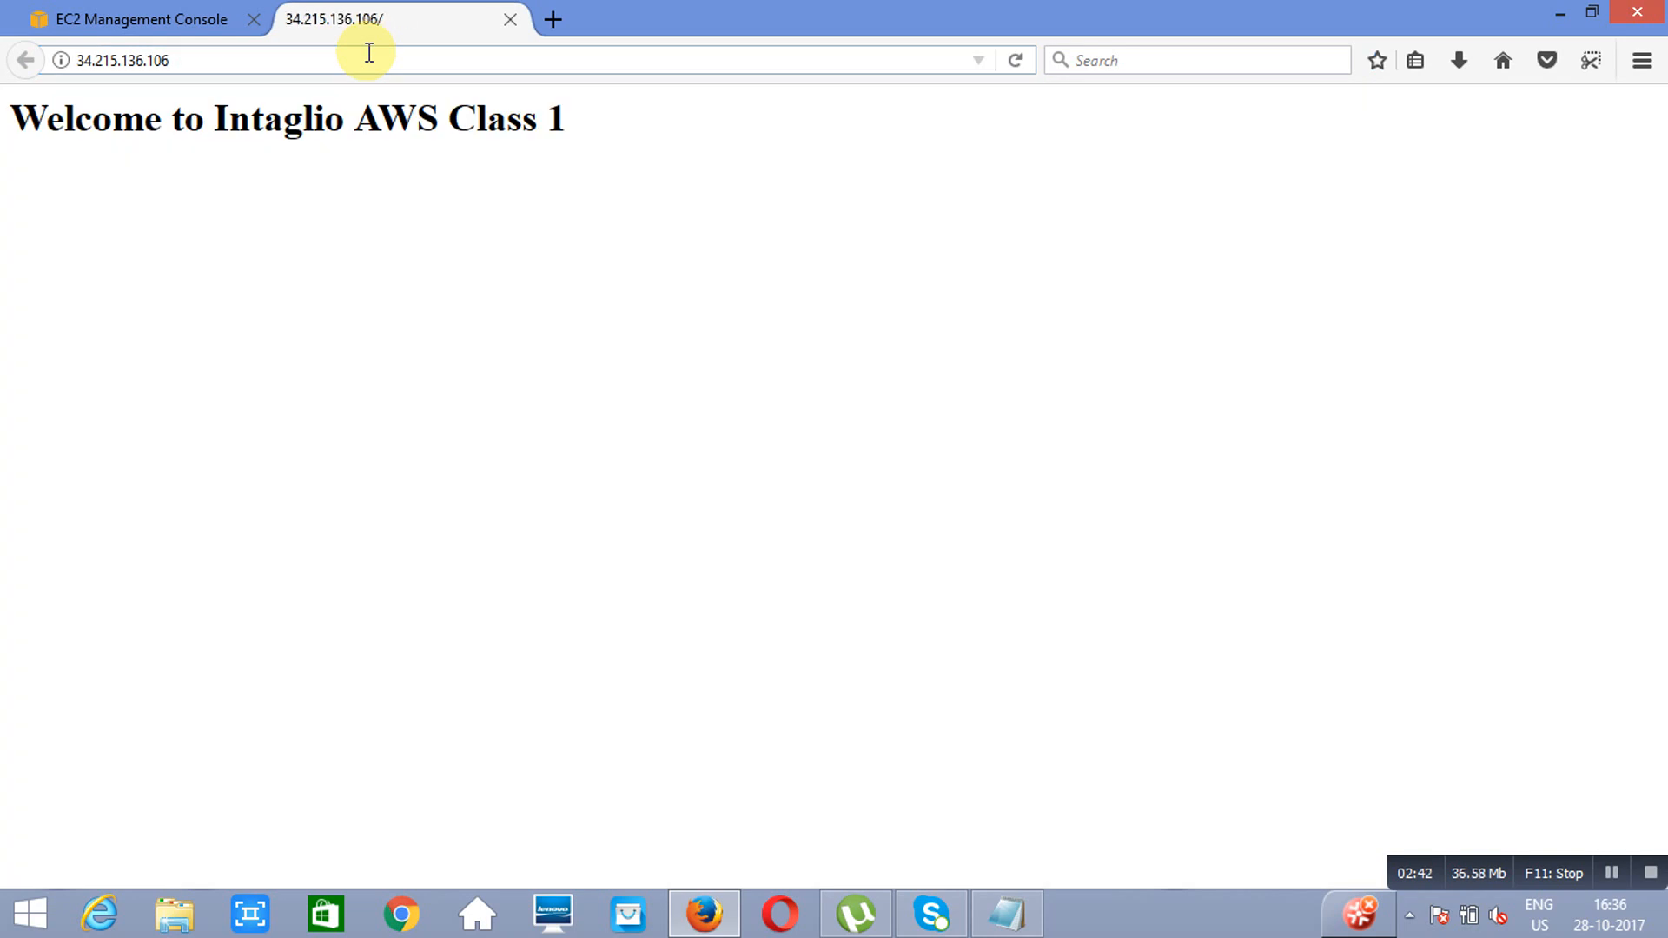
Step: Refresh the instances list, copy the IPv4 public IP of Web Server 2 and open its welcome page in a new browser tab
left_click(70, 18)
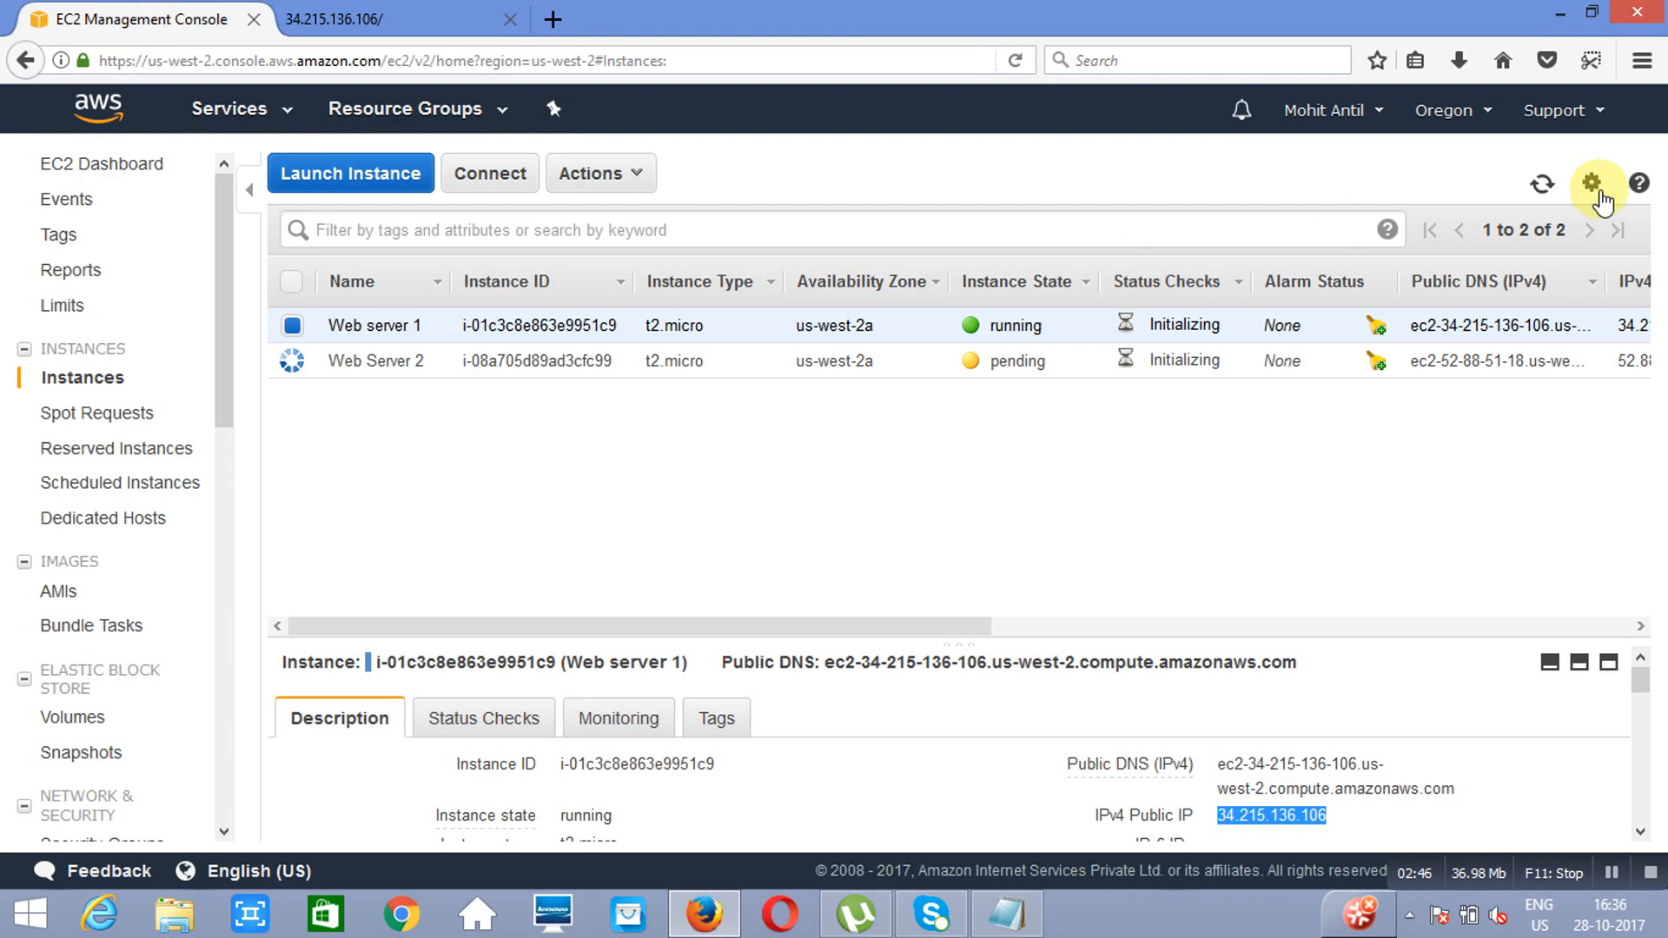
left_click(1542, 187)
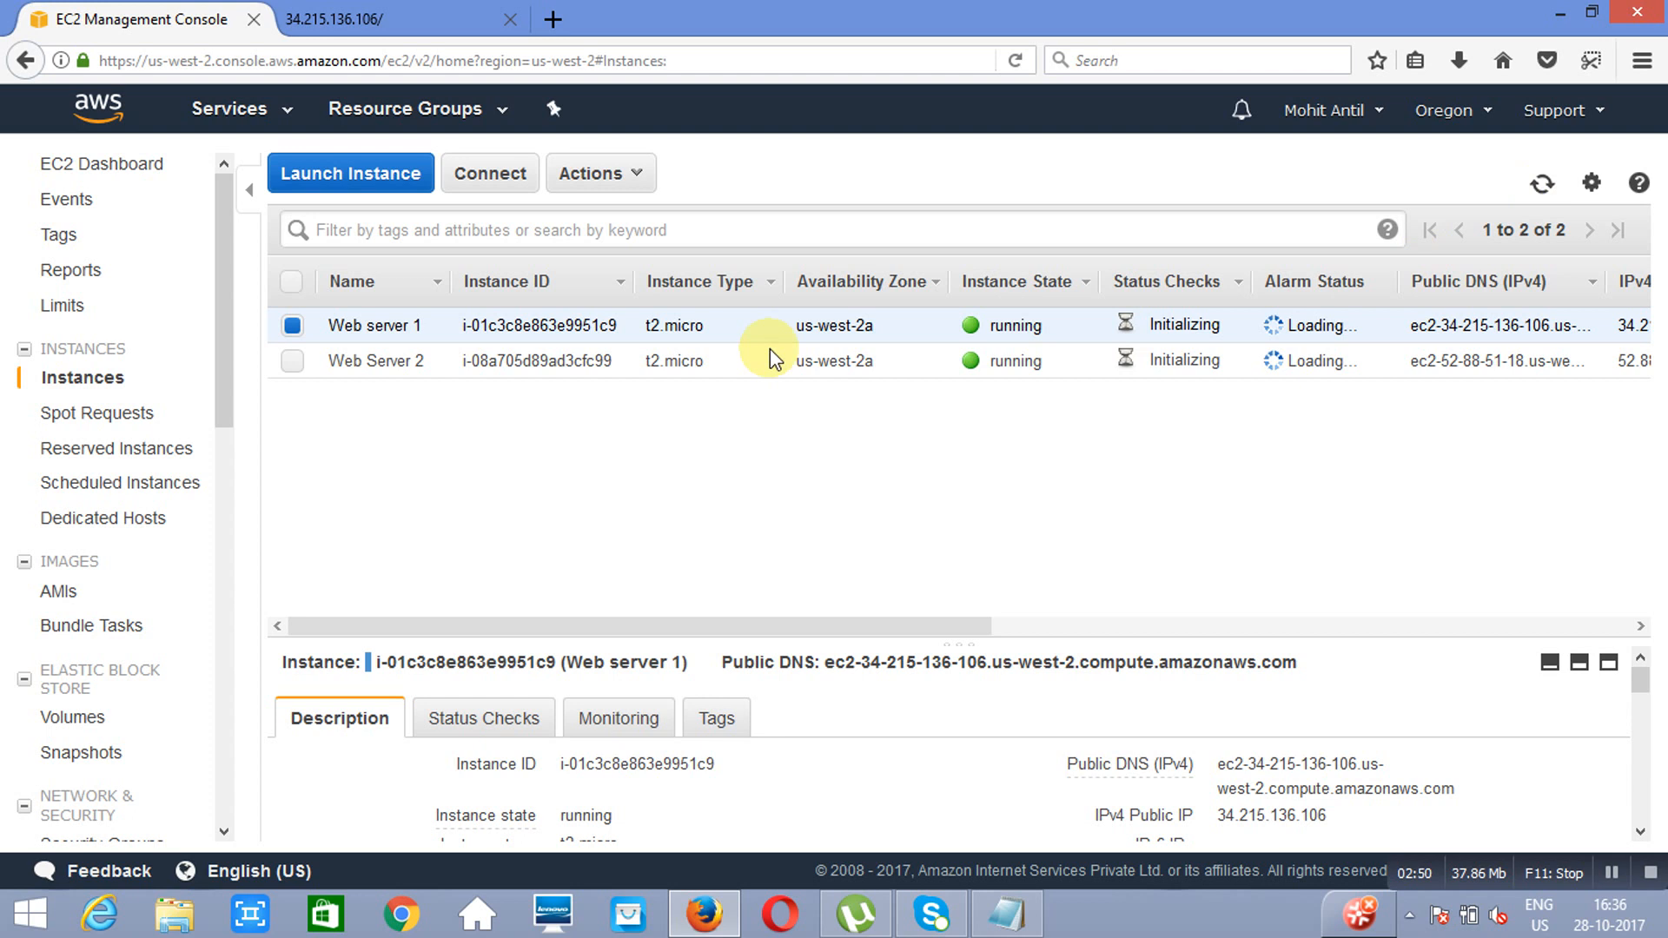
left_click(292, 327)
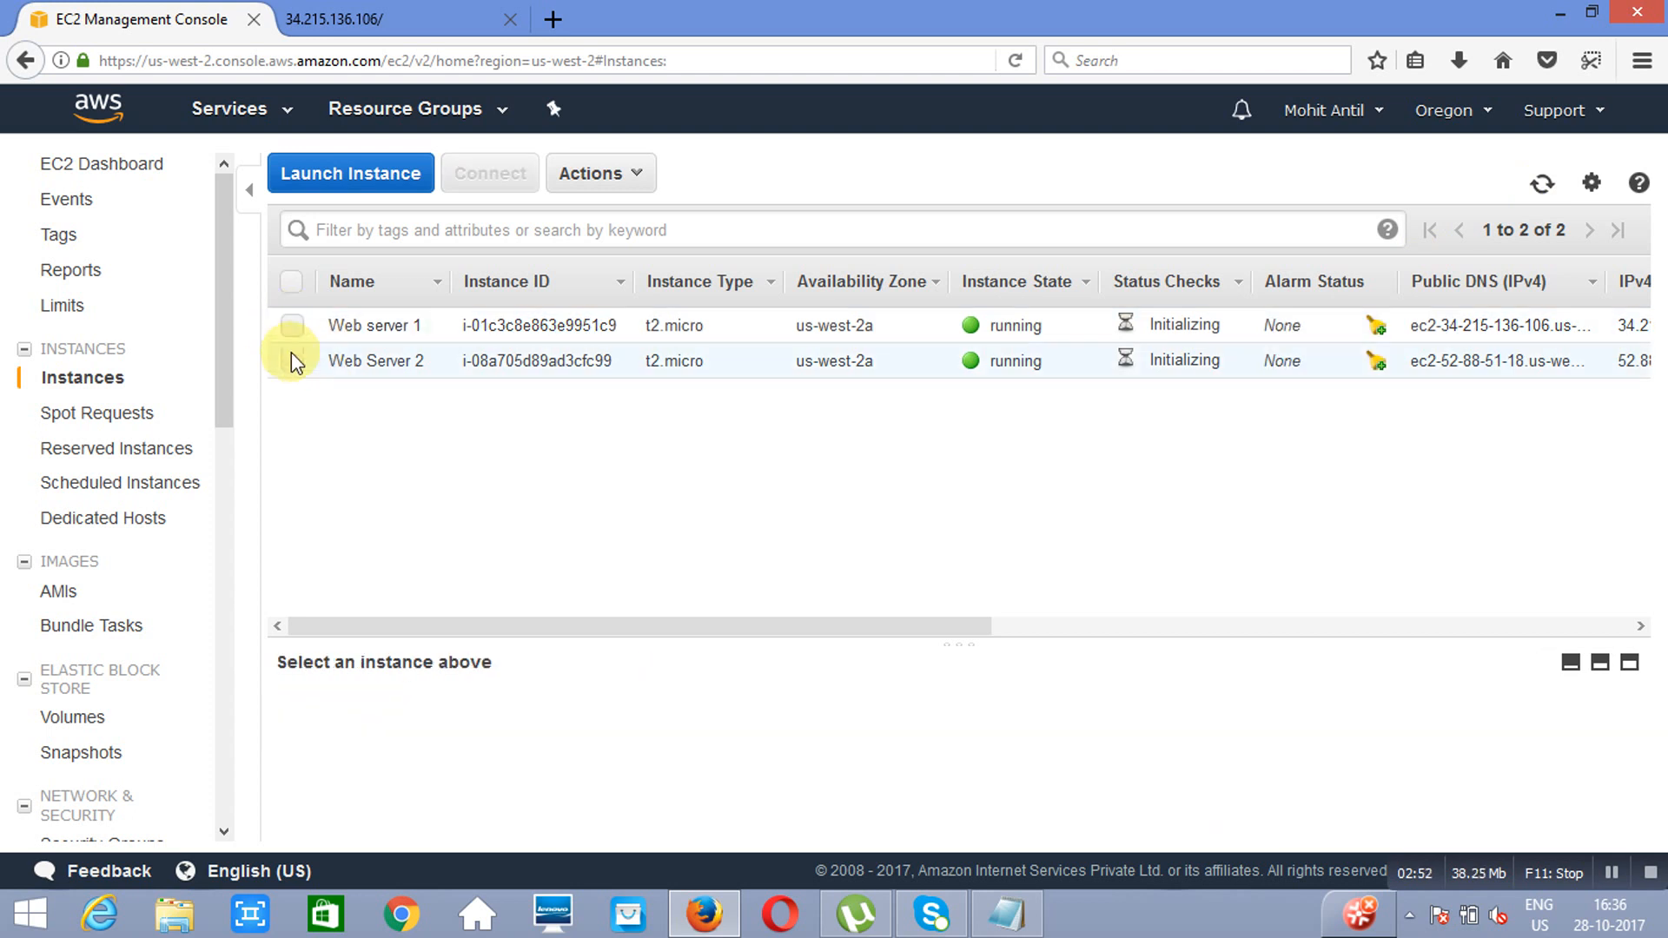
left_click(292, 362)
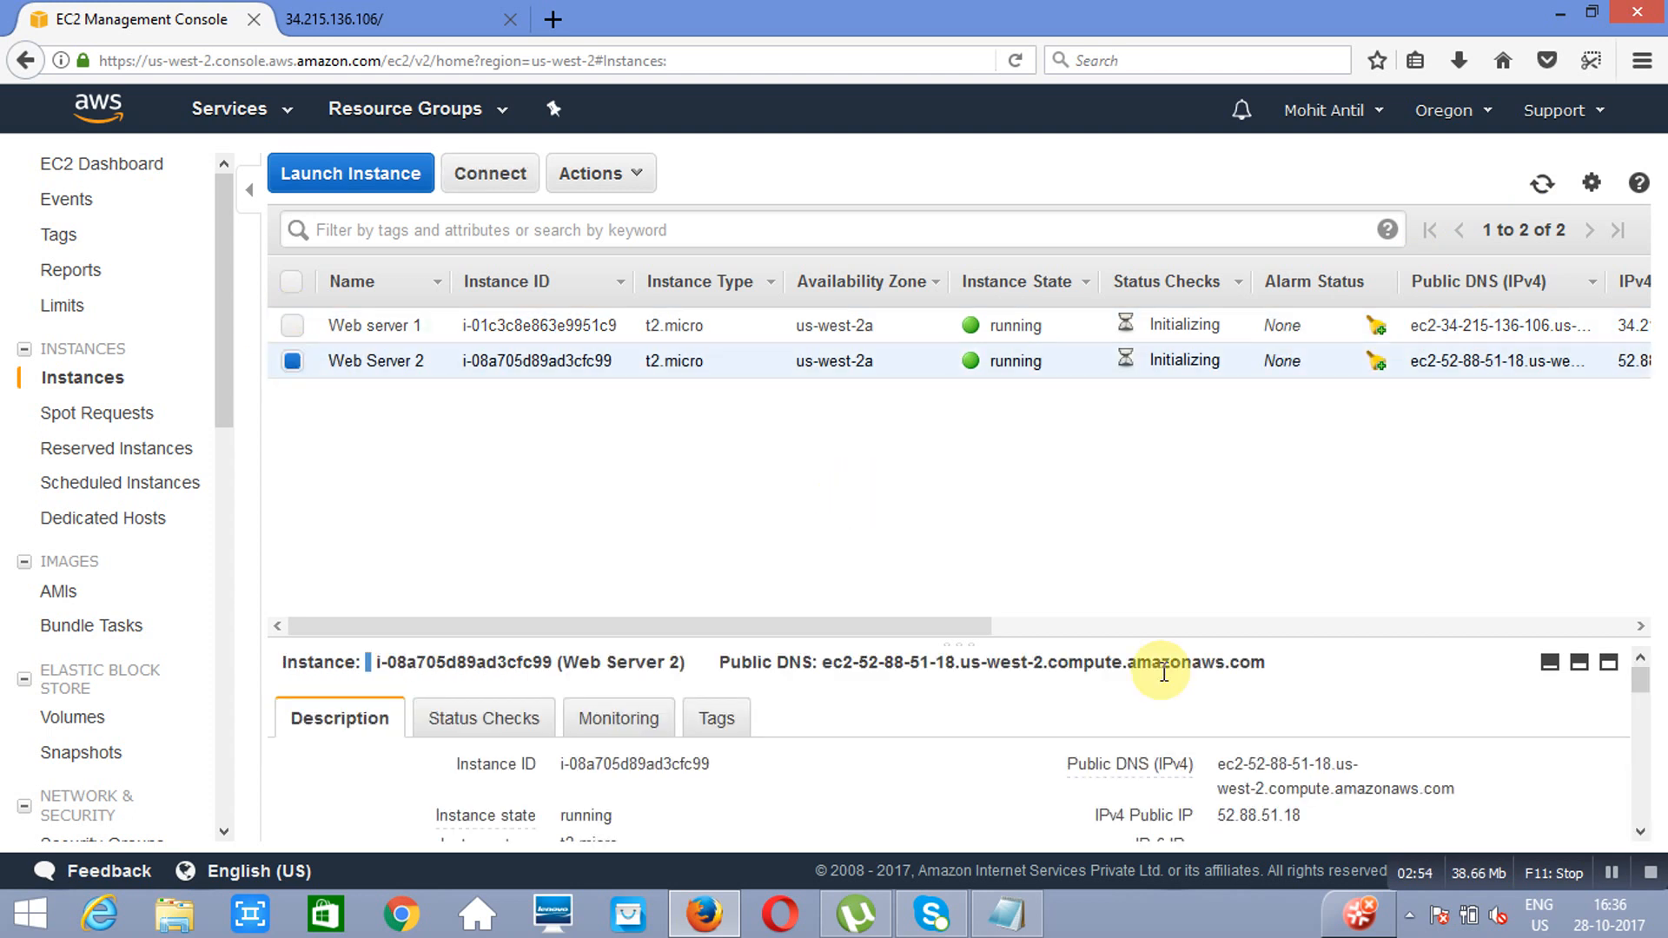
double_click(1275, 819)
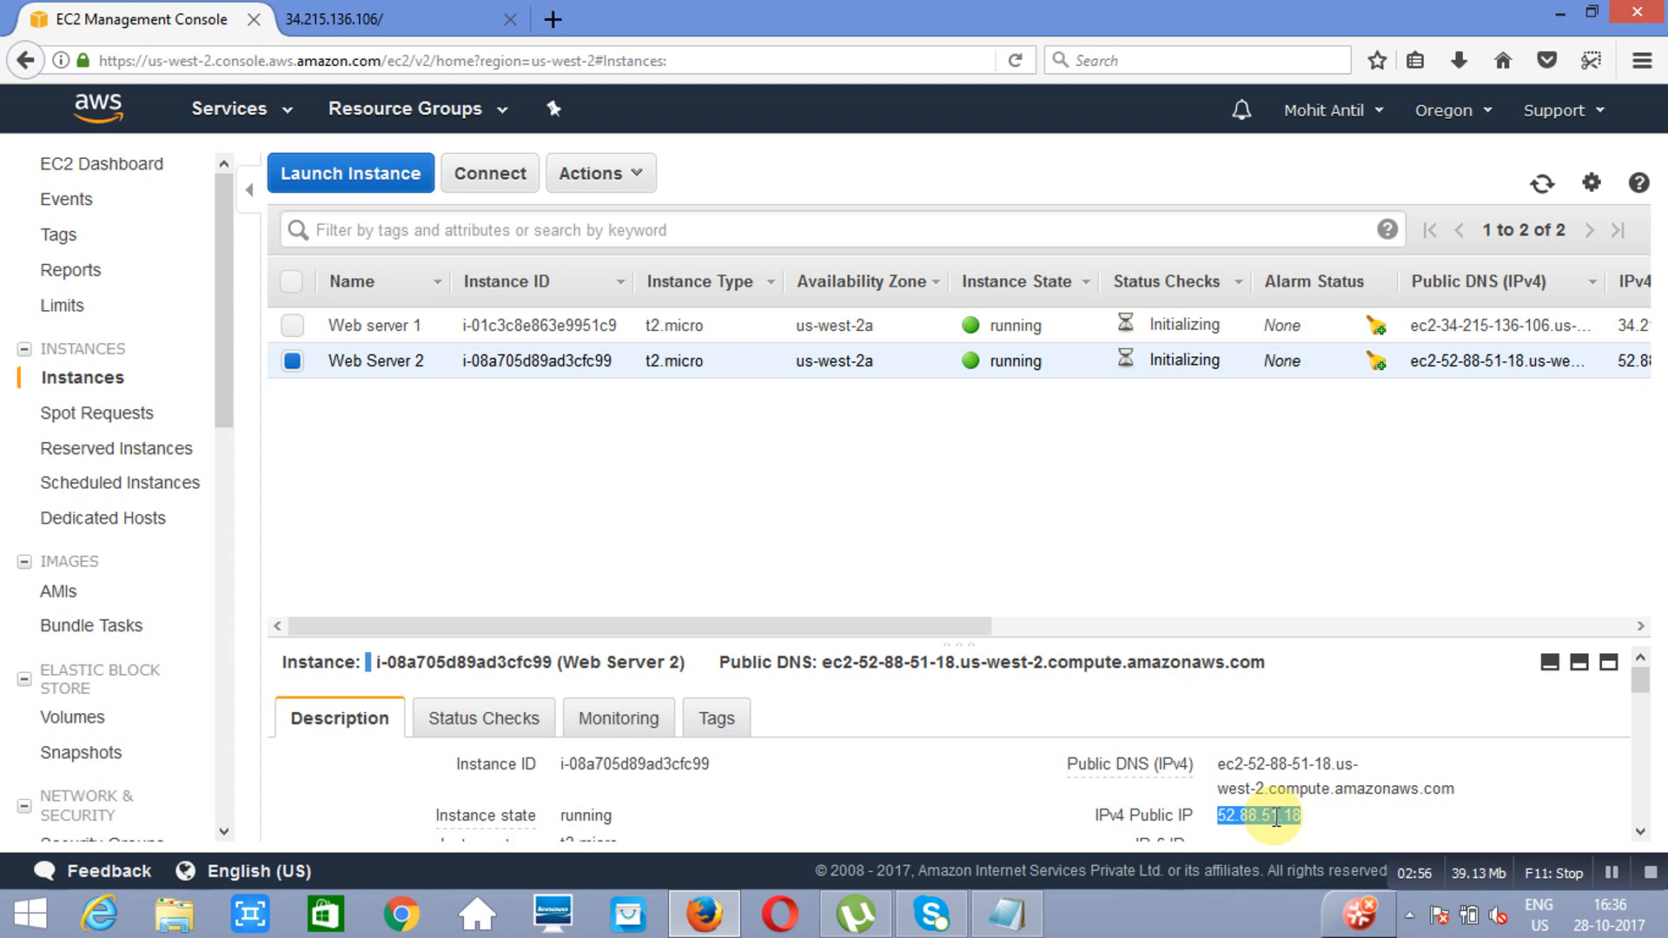
right_click(1303, 813)
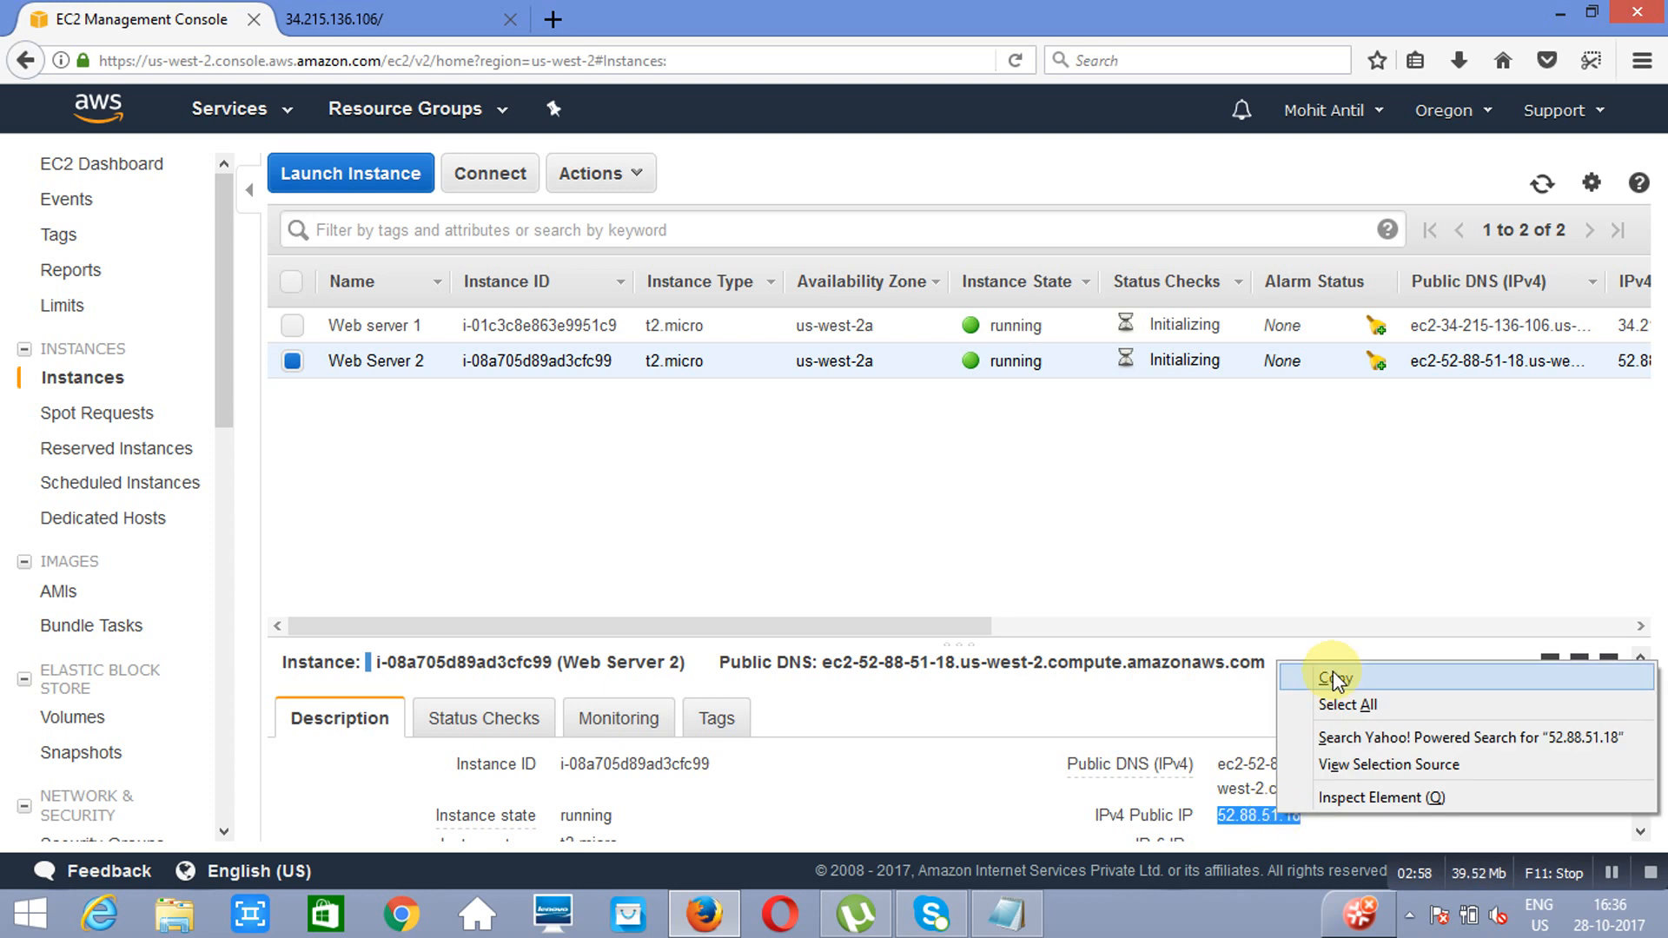
left_click(1329, 779)
left_click(549, 17)
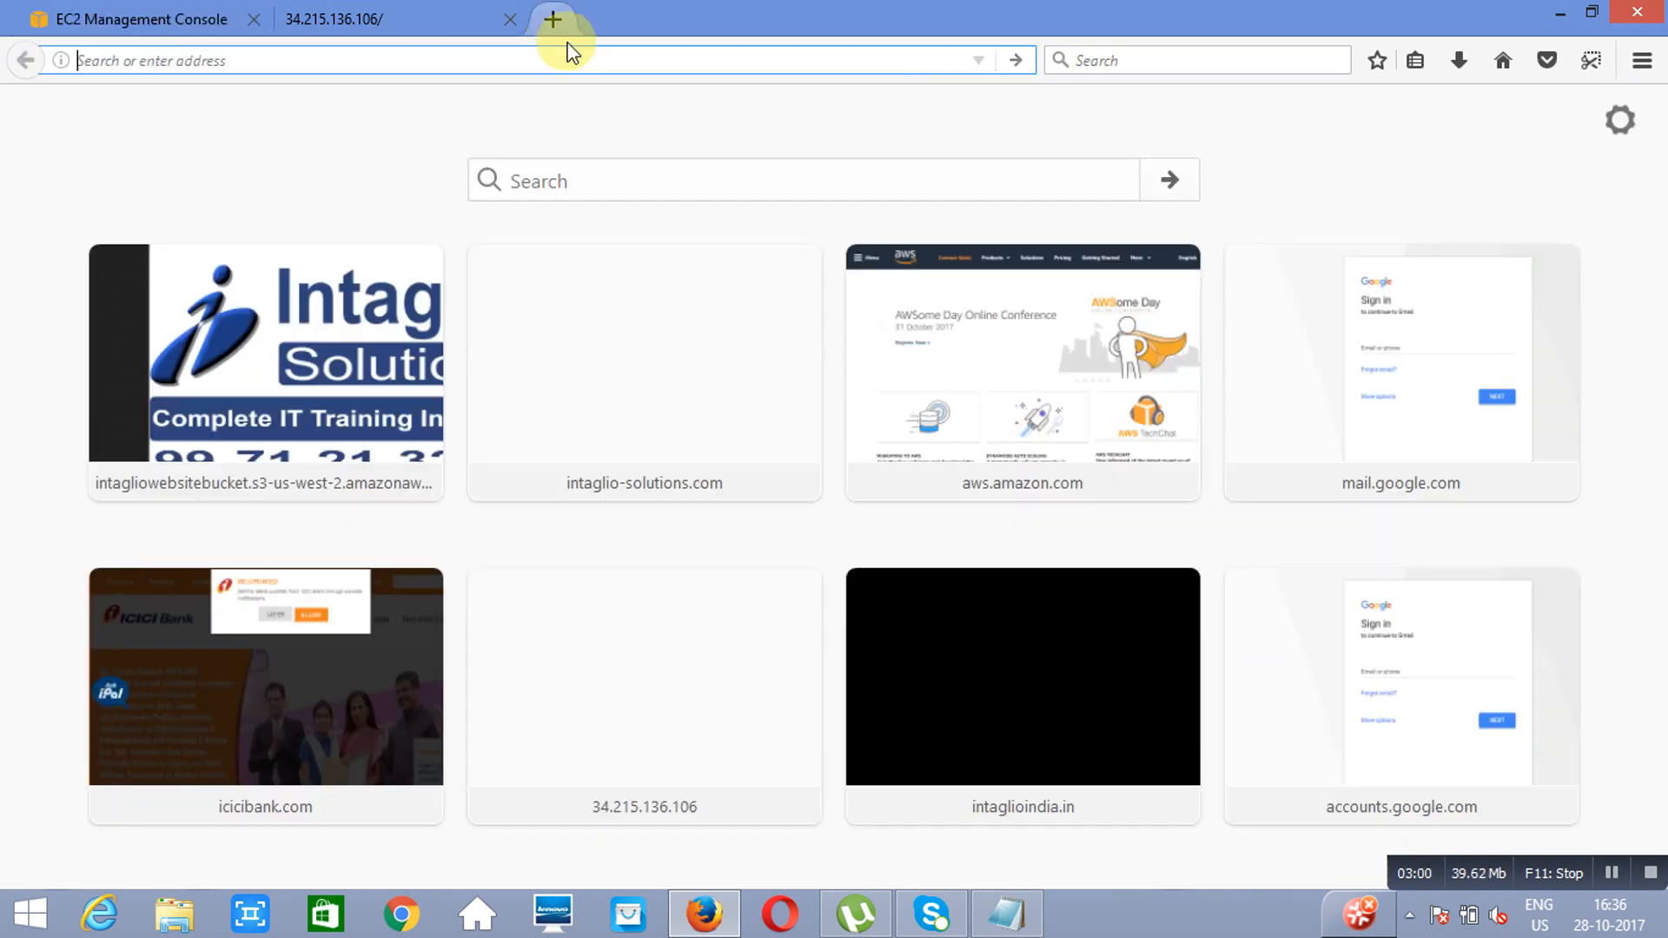
key("ctrl+v")
key("Return")
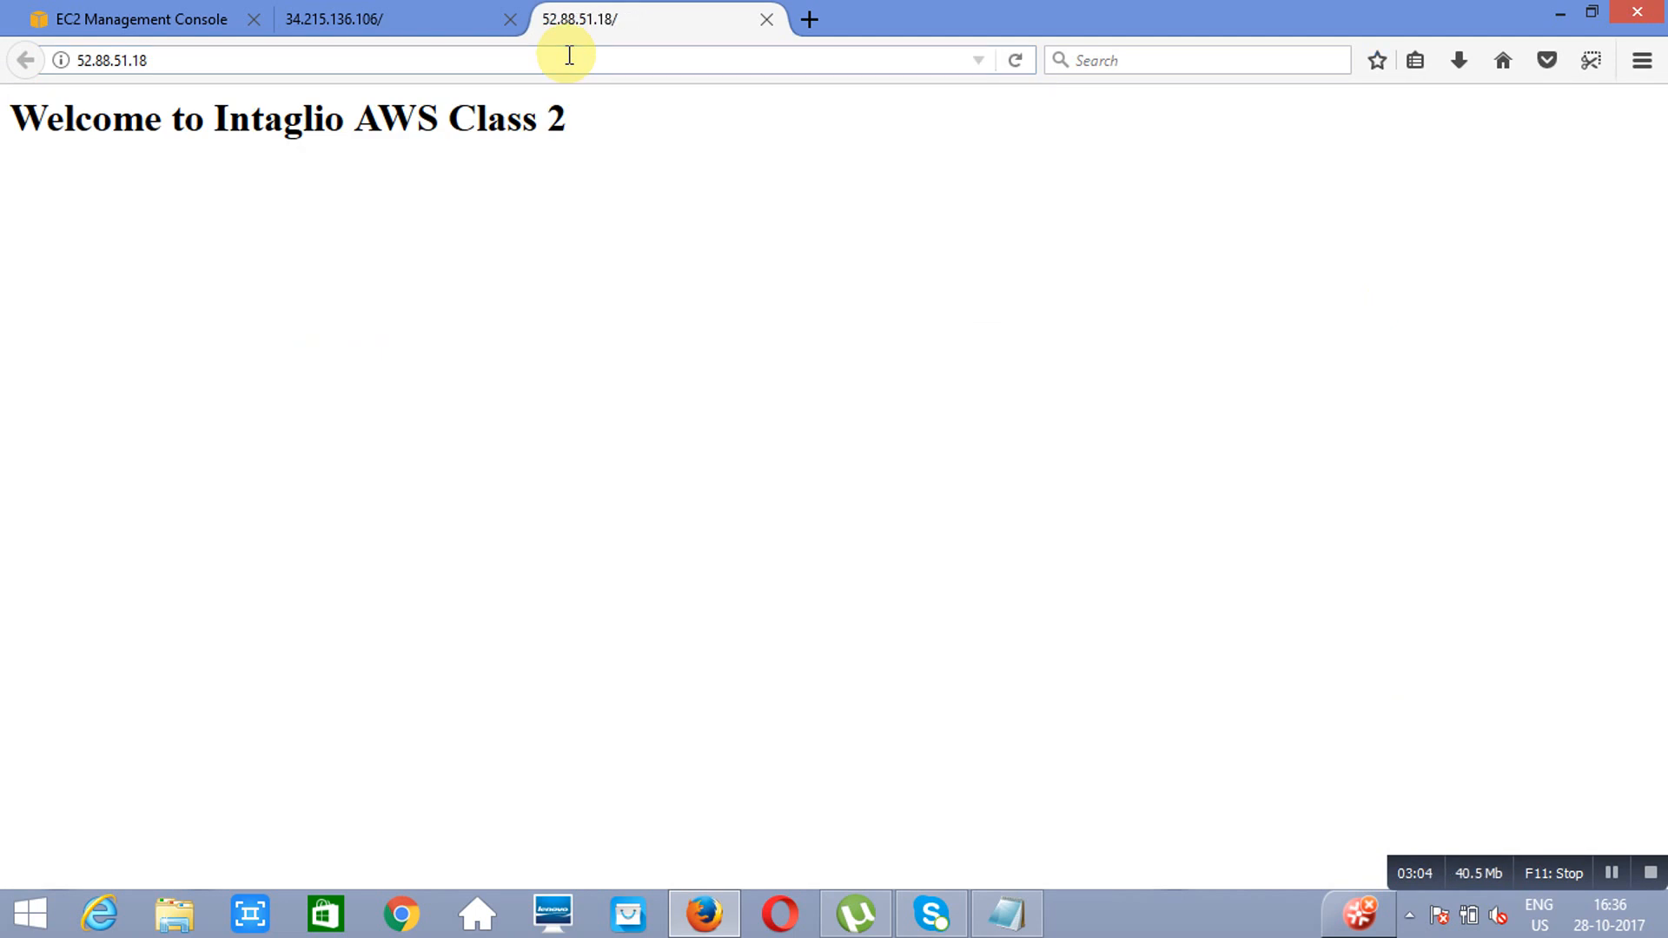
Step: Go to the EC2 load balancers list, letting the unresponsive page script continue, and delete the existing load balancer Myelb
left_click(106, 20)
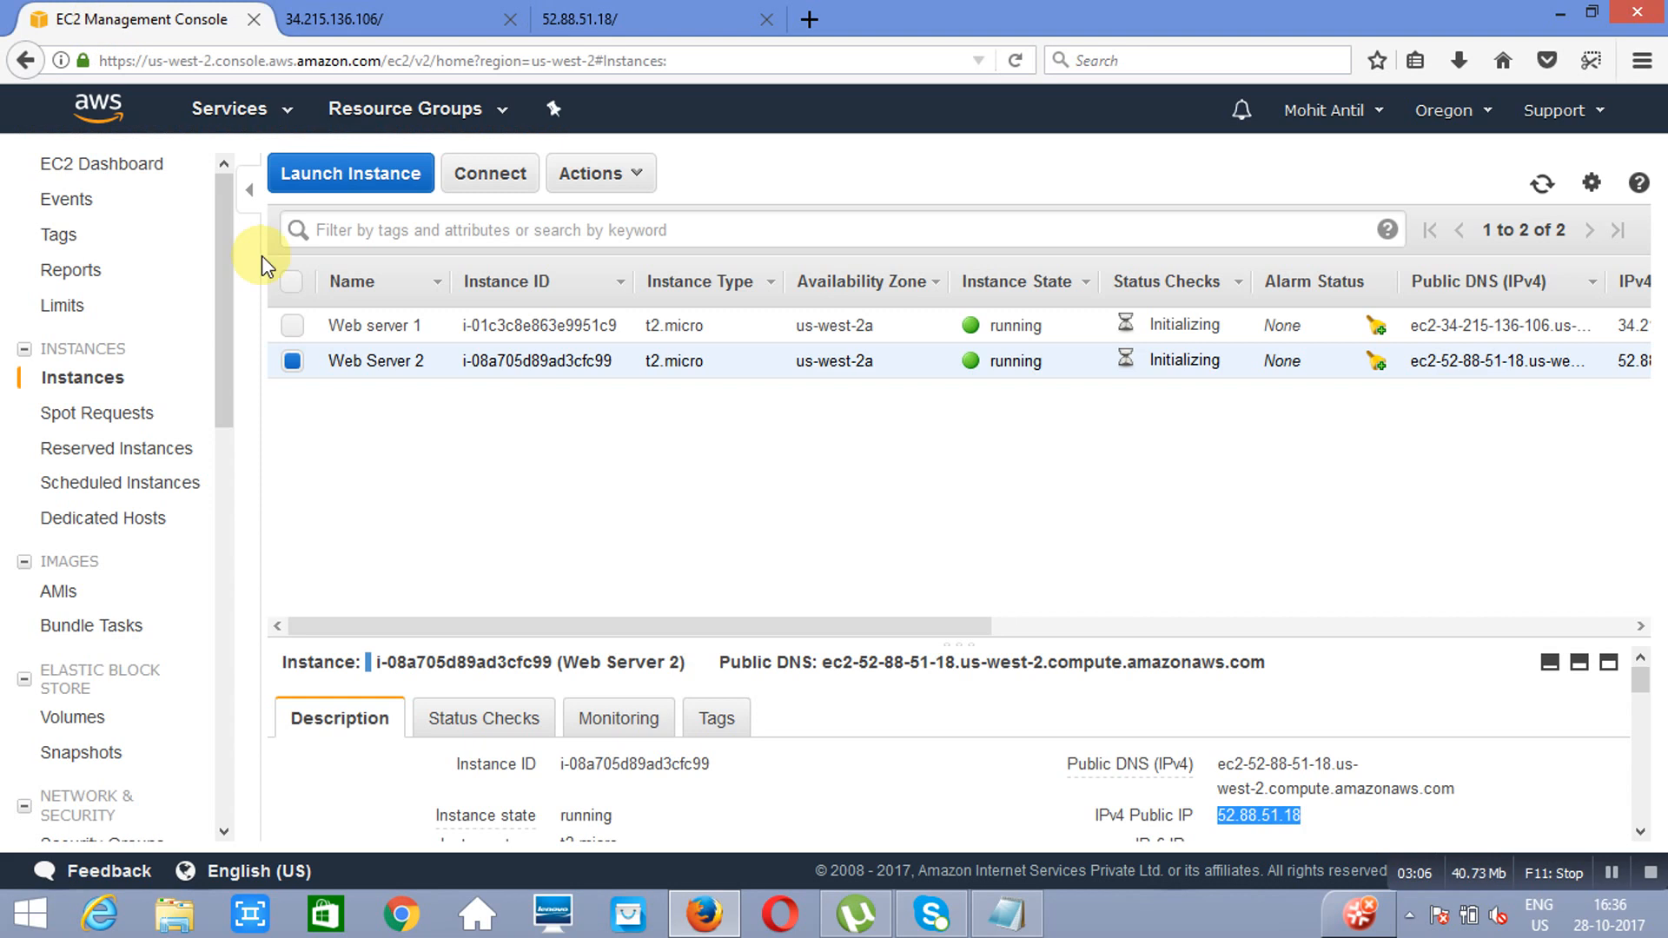
left_click_drag(216, 373, 247, 612)
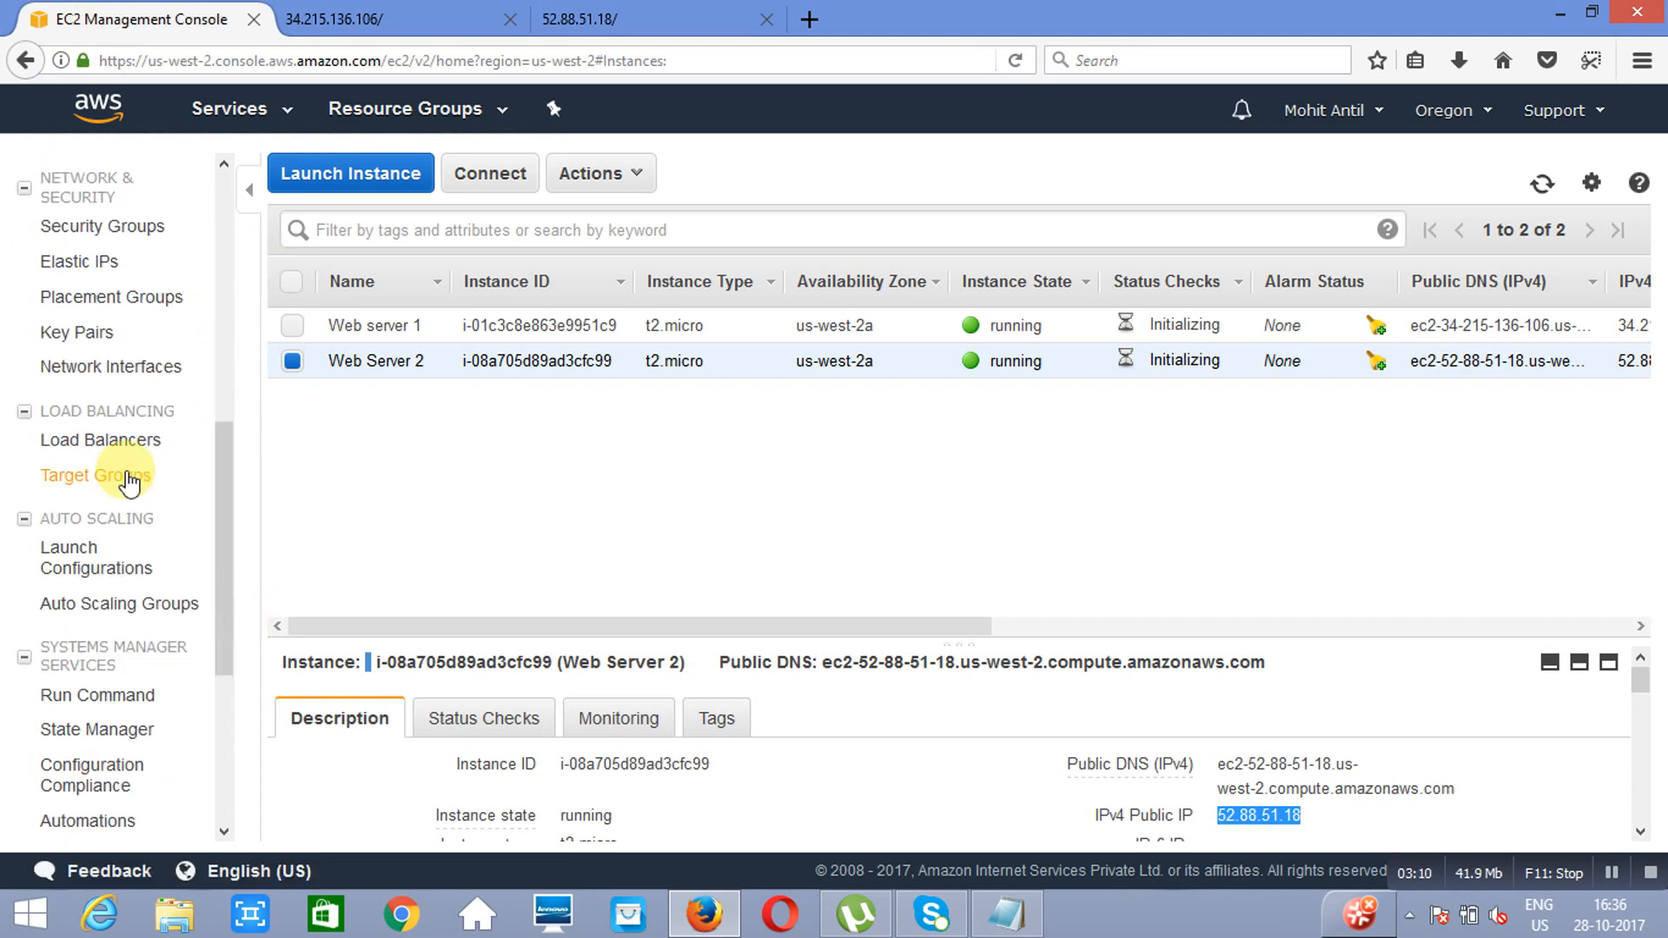
left_click(102, 450)
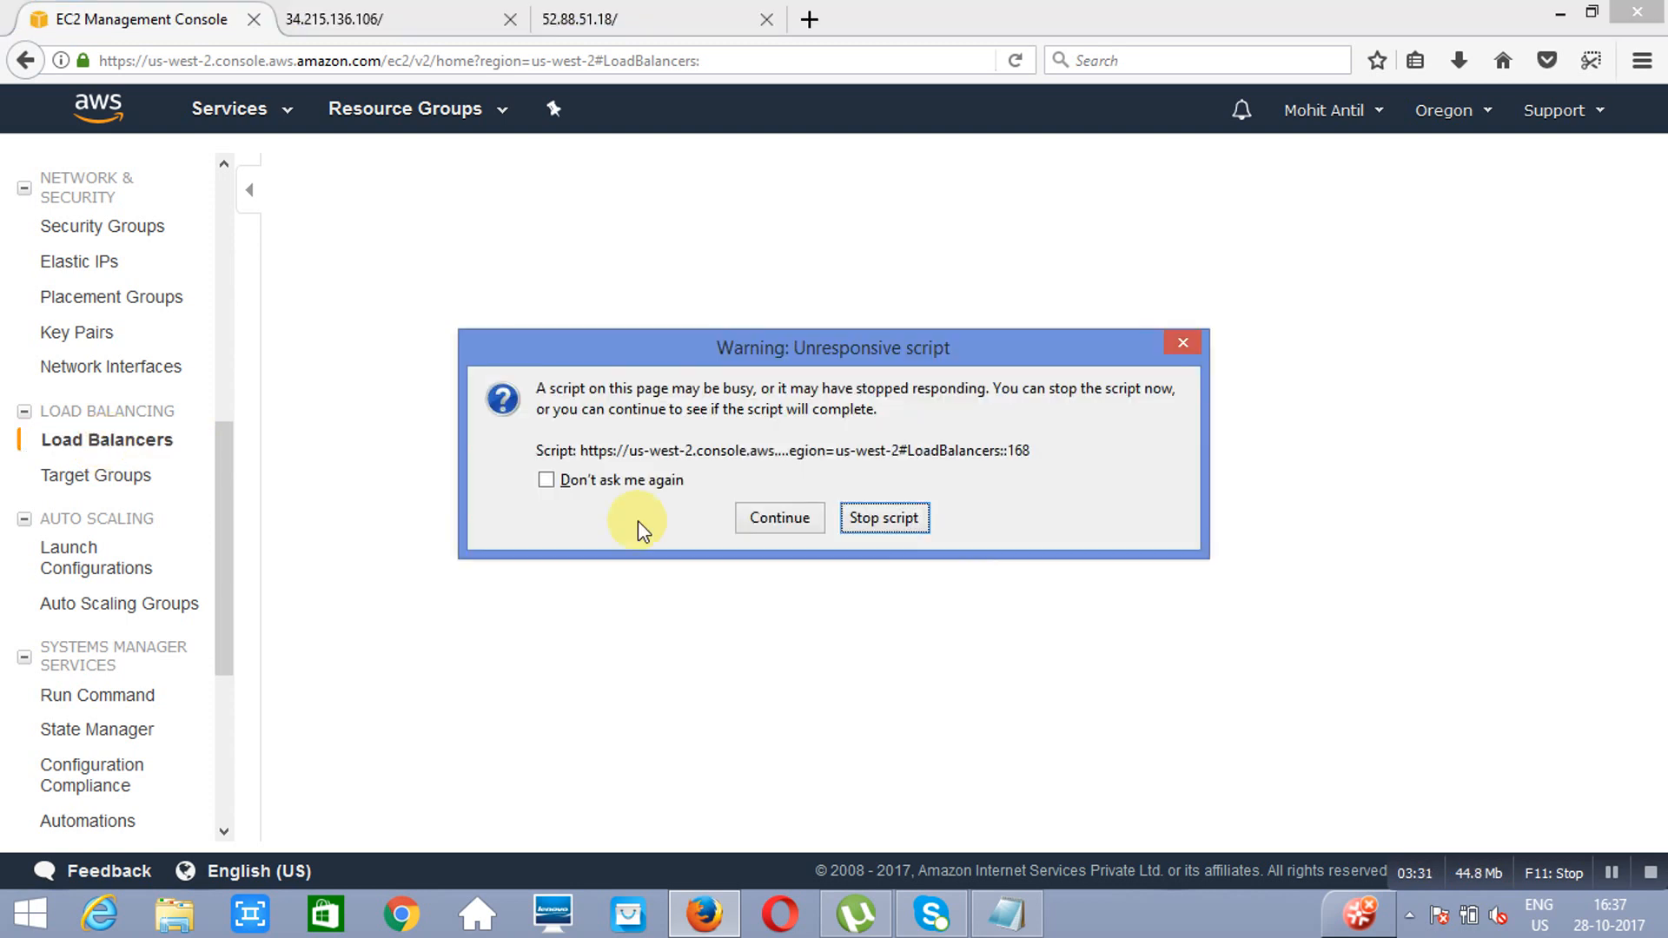
left_click(784, 523)
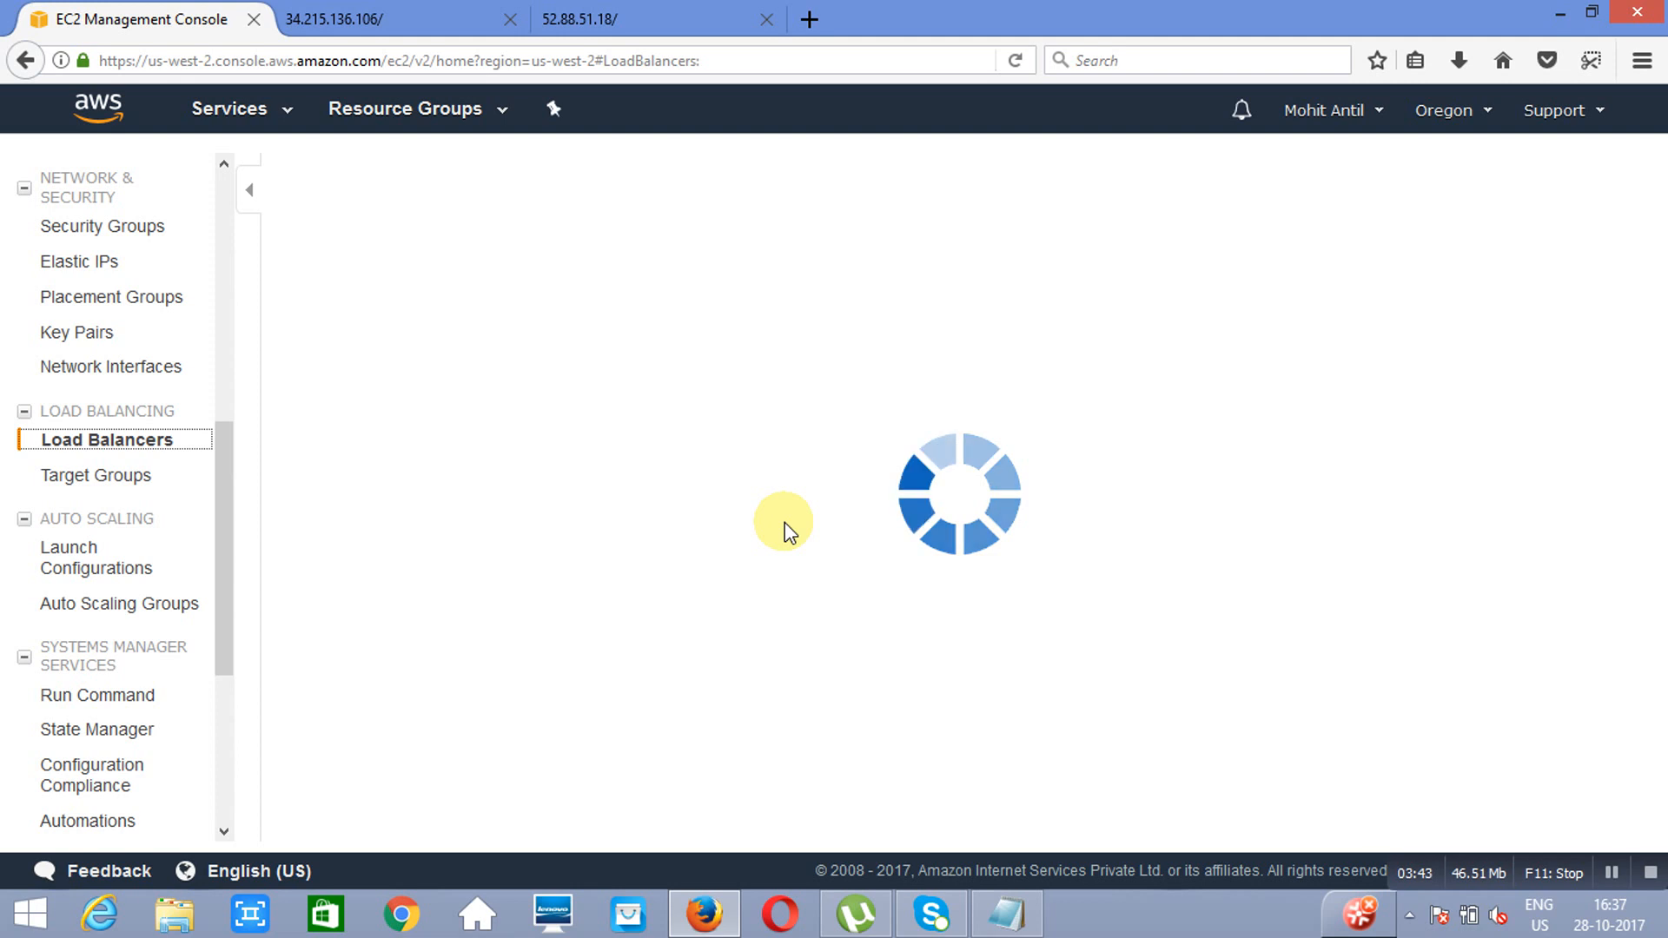
left_click(779, 518)
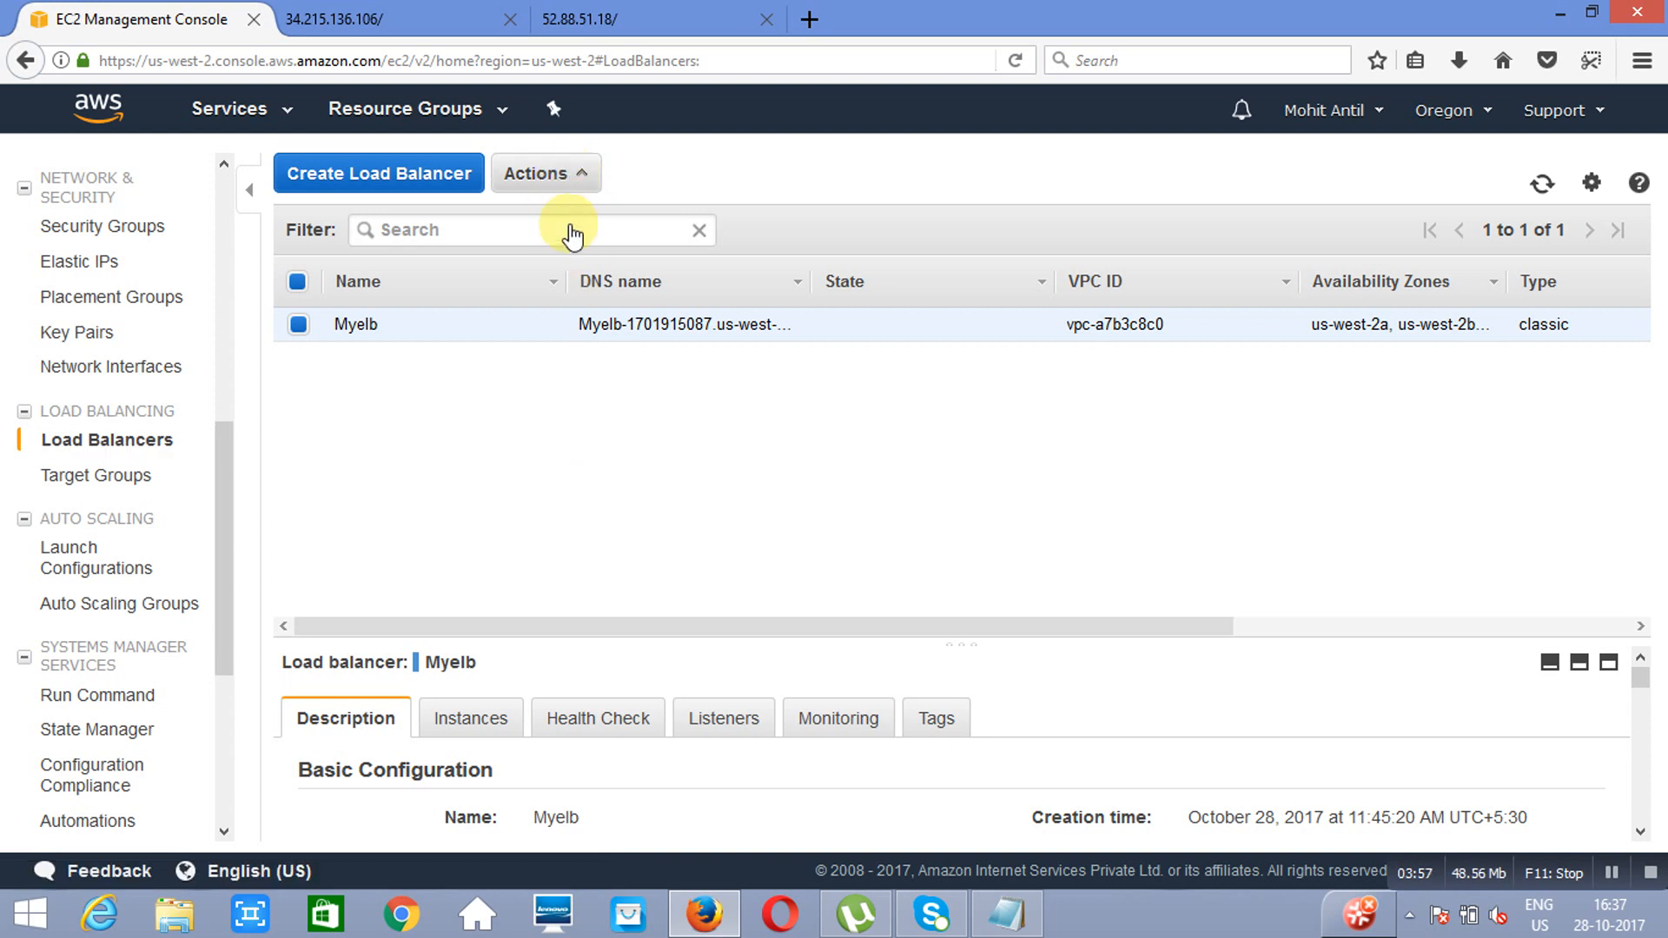
left_click(566, 178)
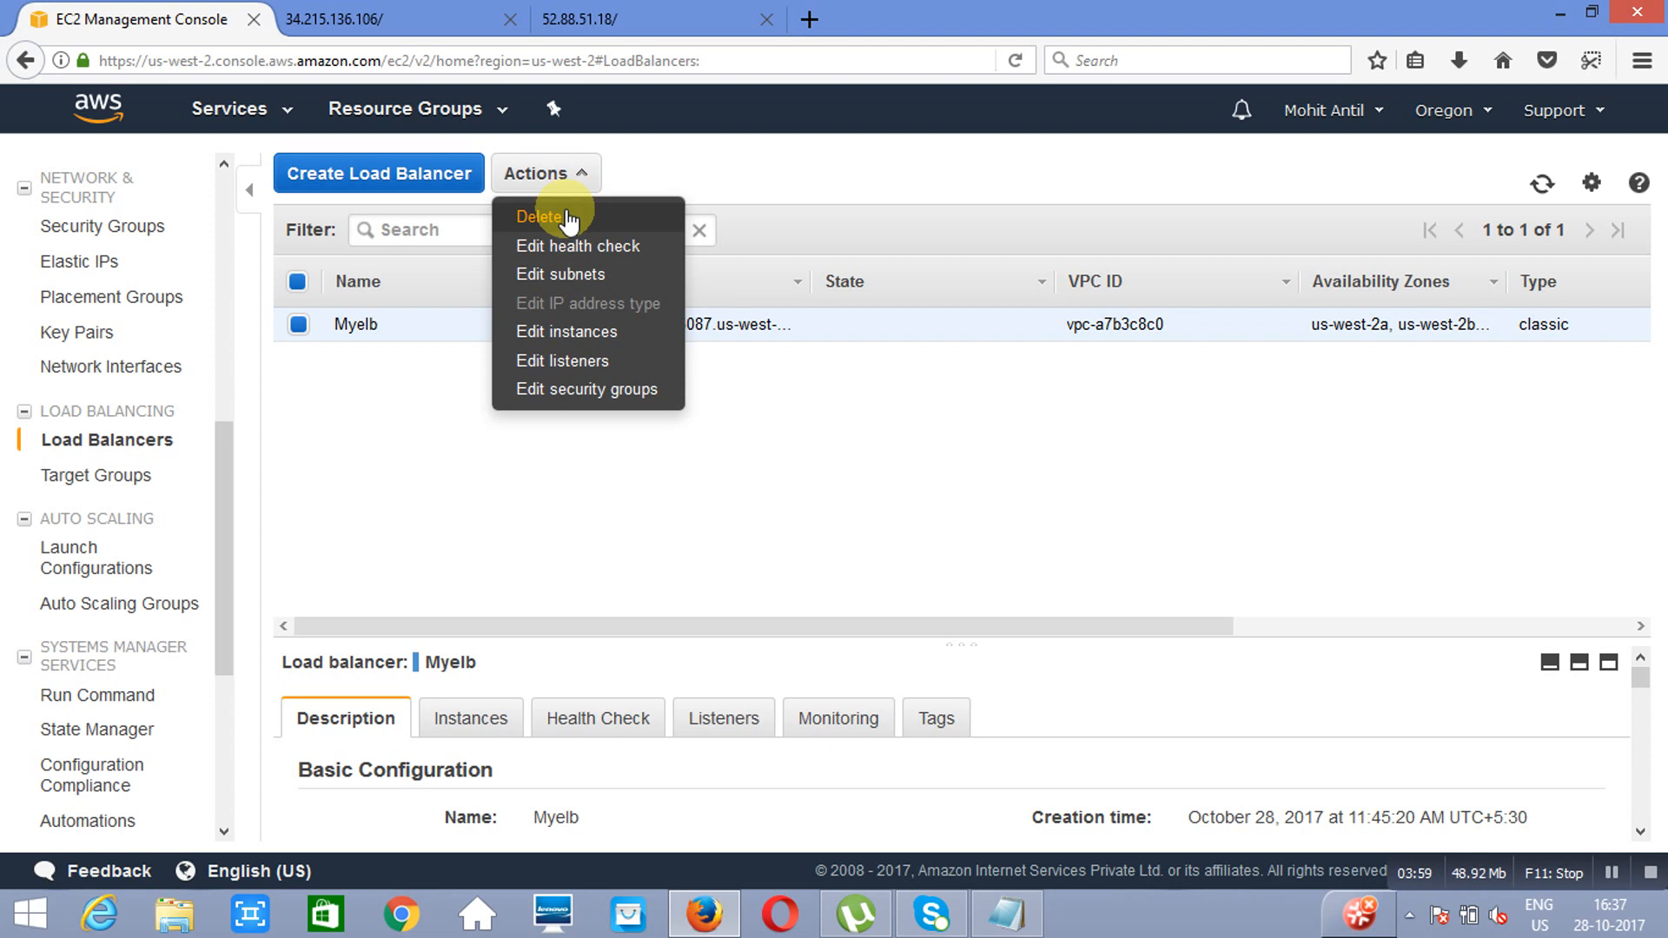
left_click(564, 217)
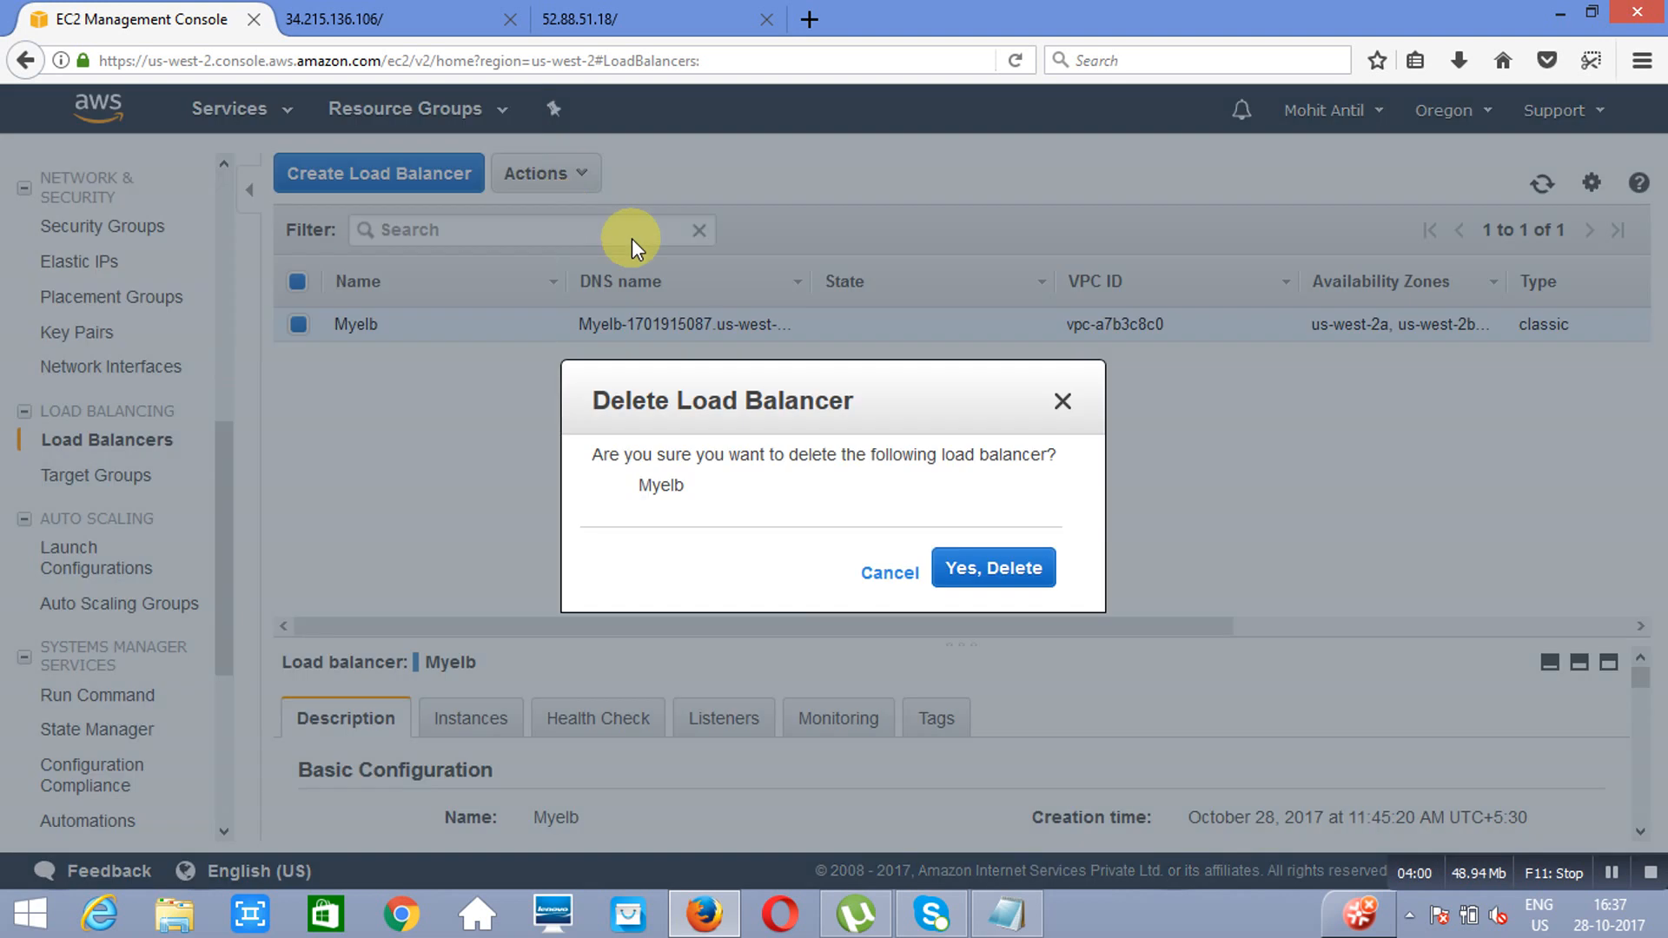
left_click(988, 573)
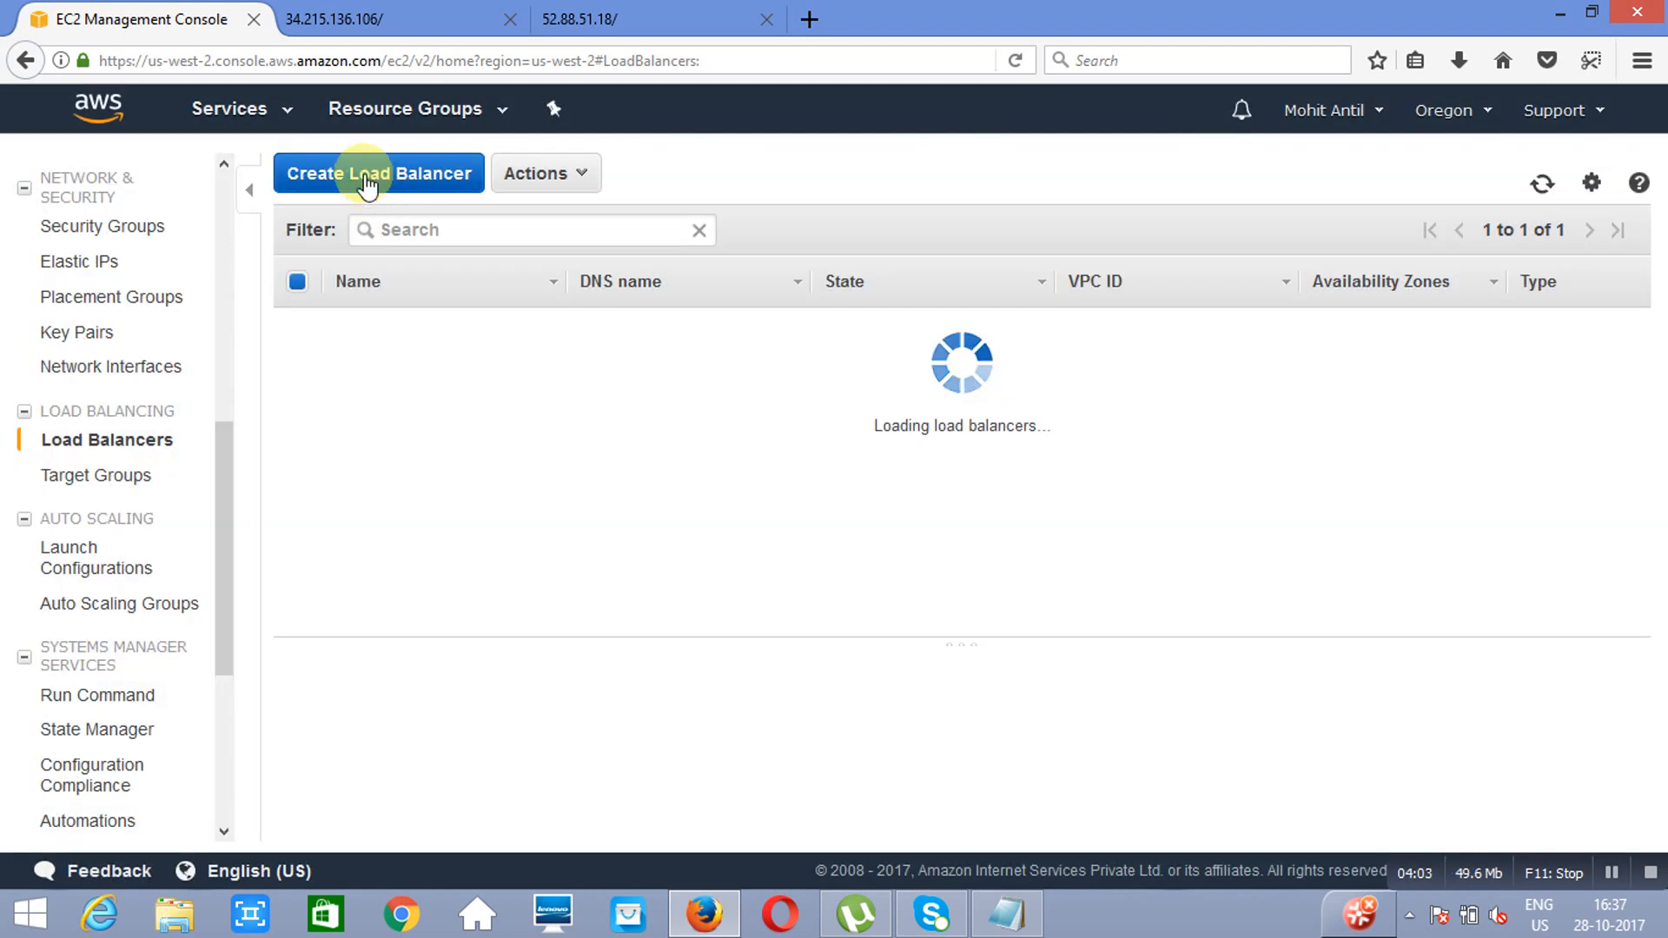
Step: Start a new Classic Load Balancer named classisELB in the default VPC, keeping the HTTP listener on port 80
left_click(365, 176)
left_click(1377, 501)
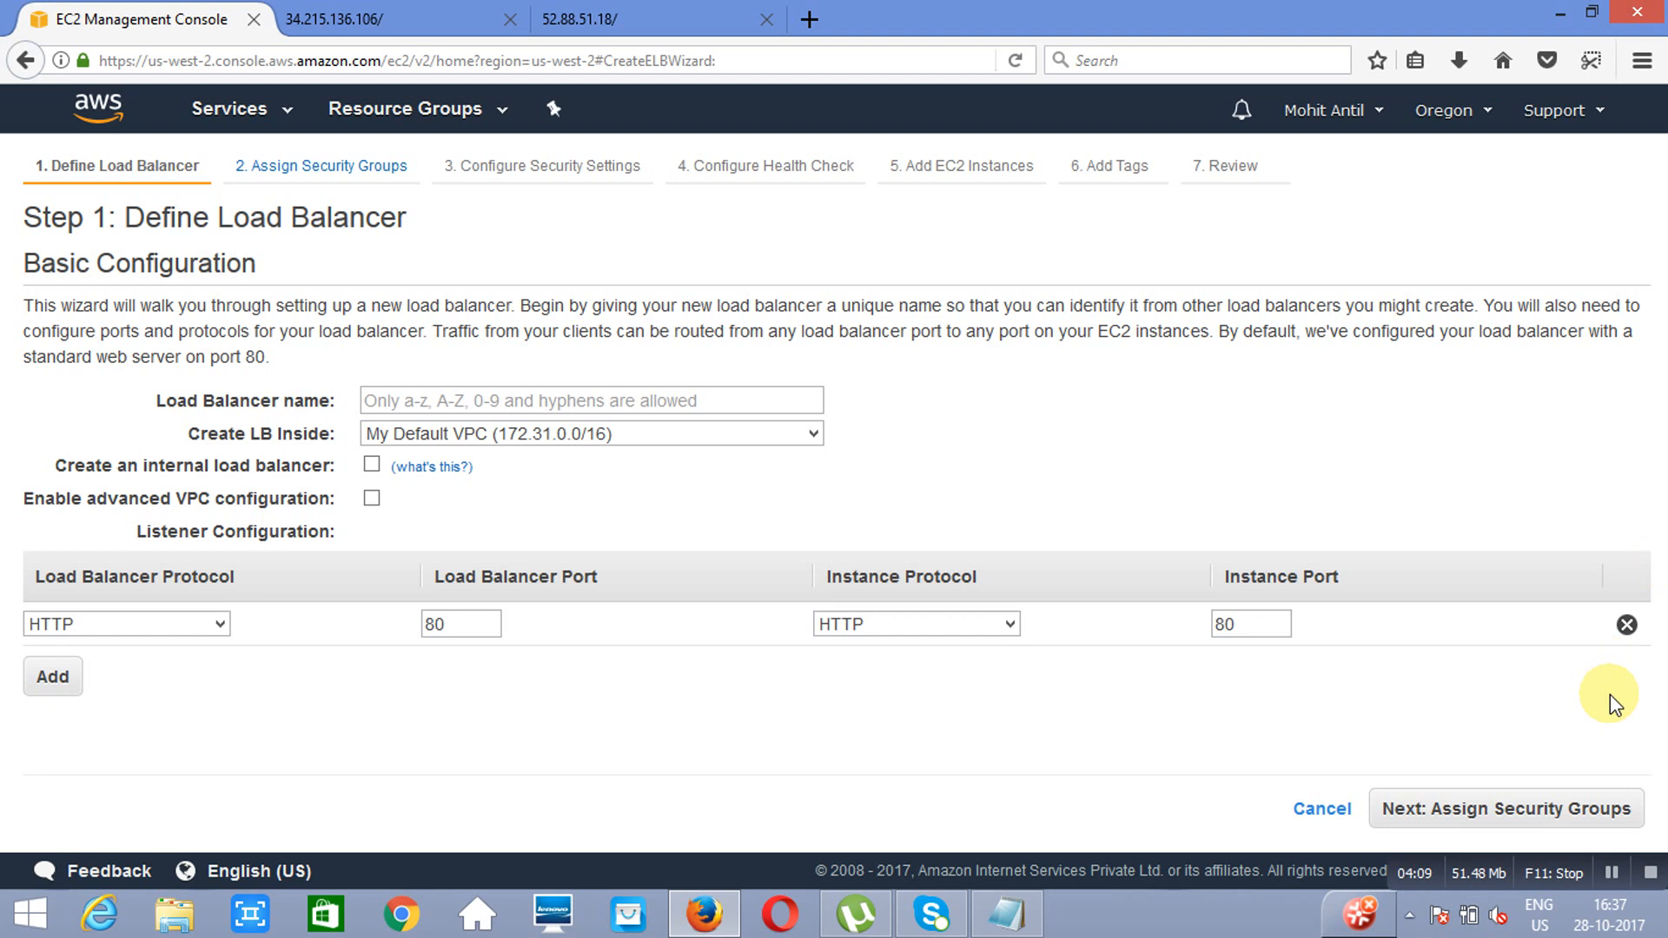
left_click(557, 401)
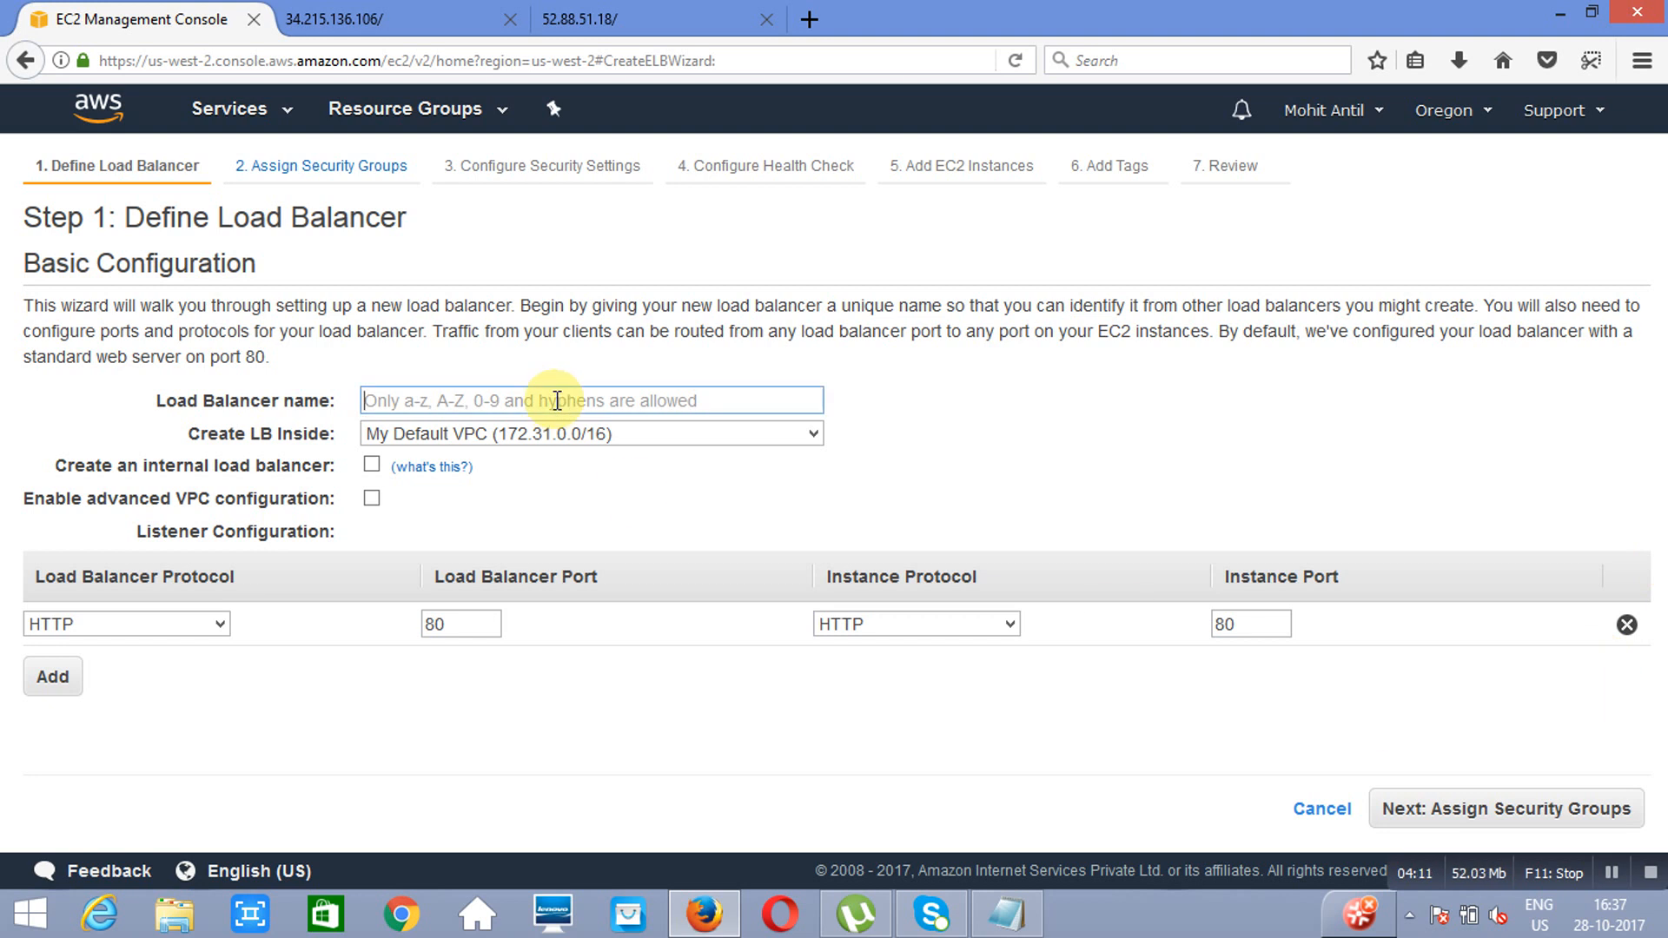
type("classisELB")
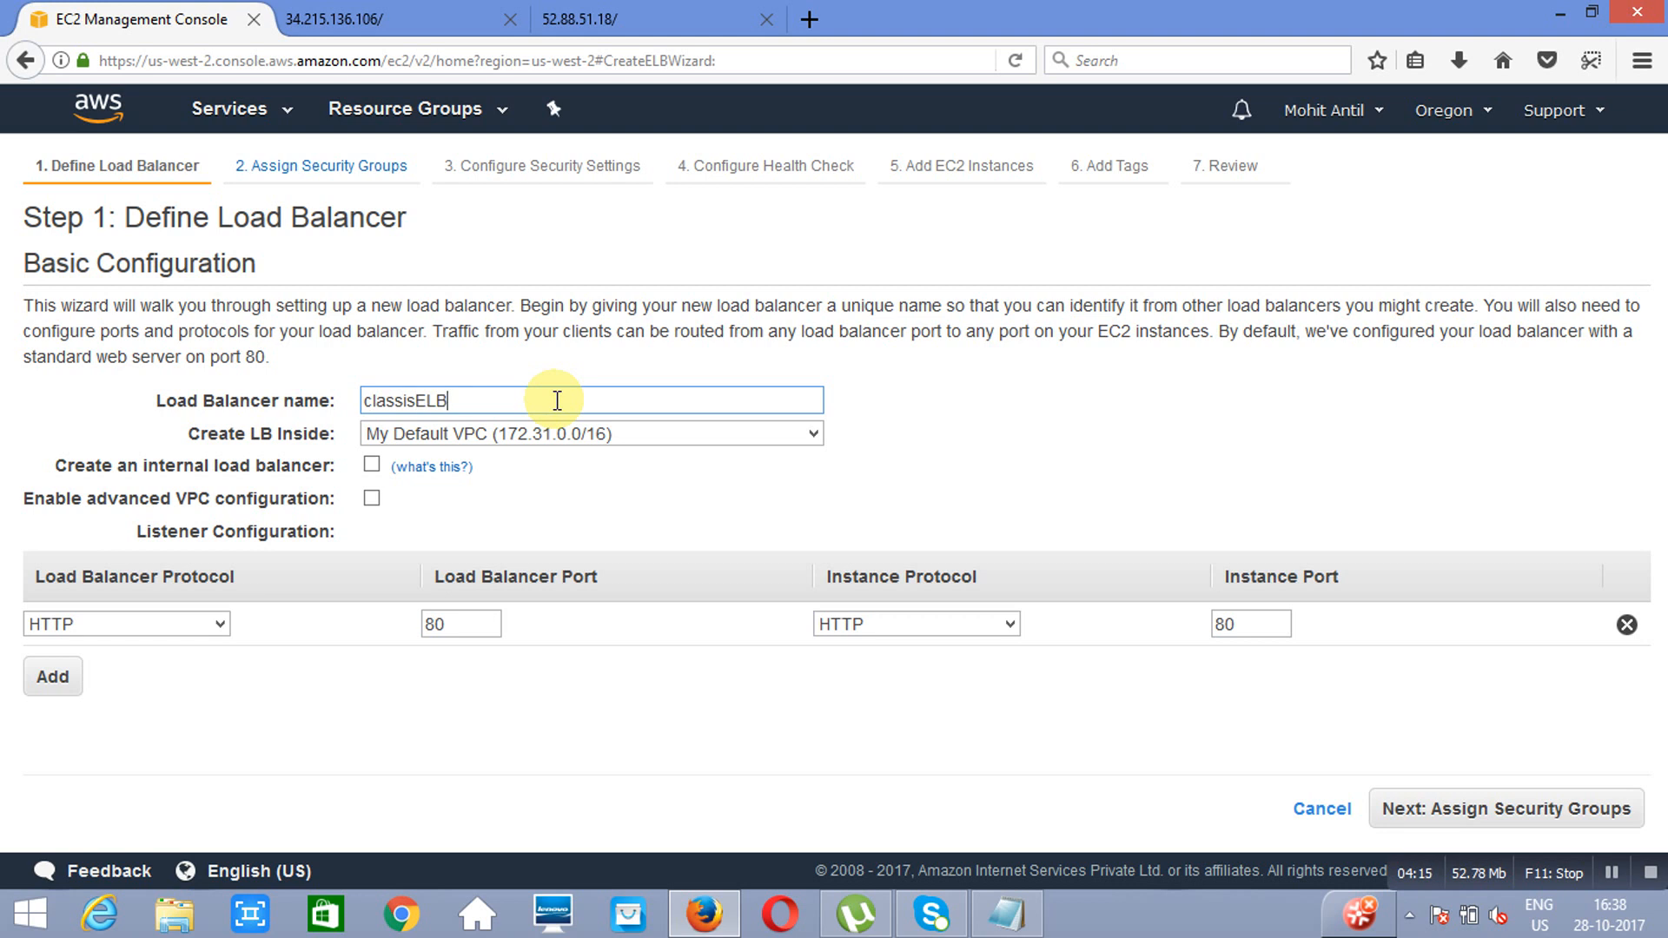
left_click(1516, 816)
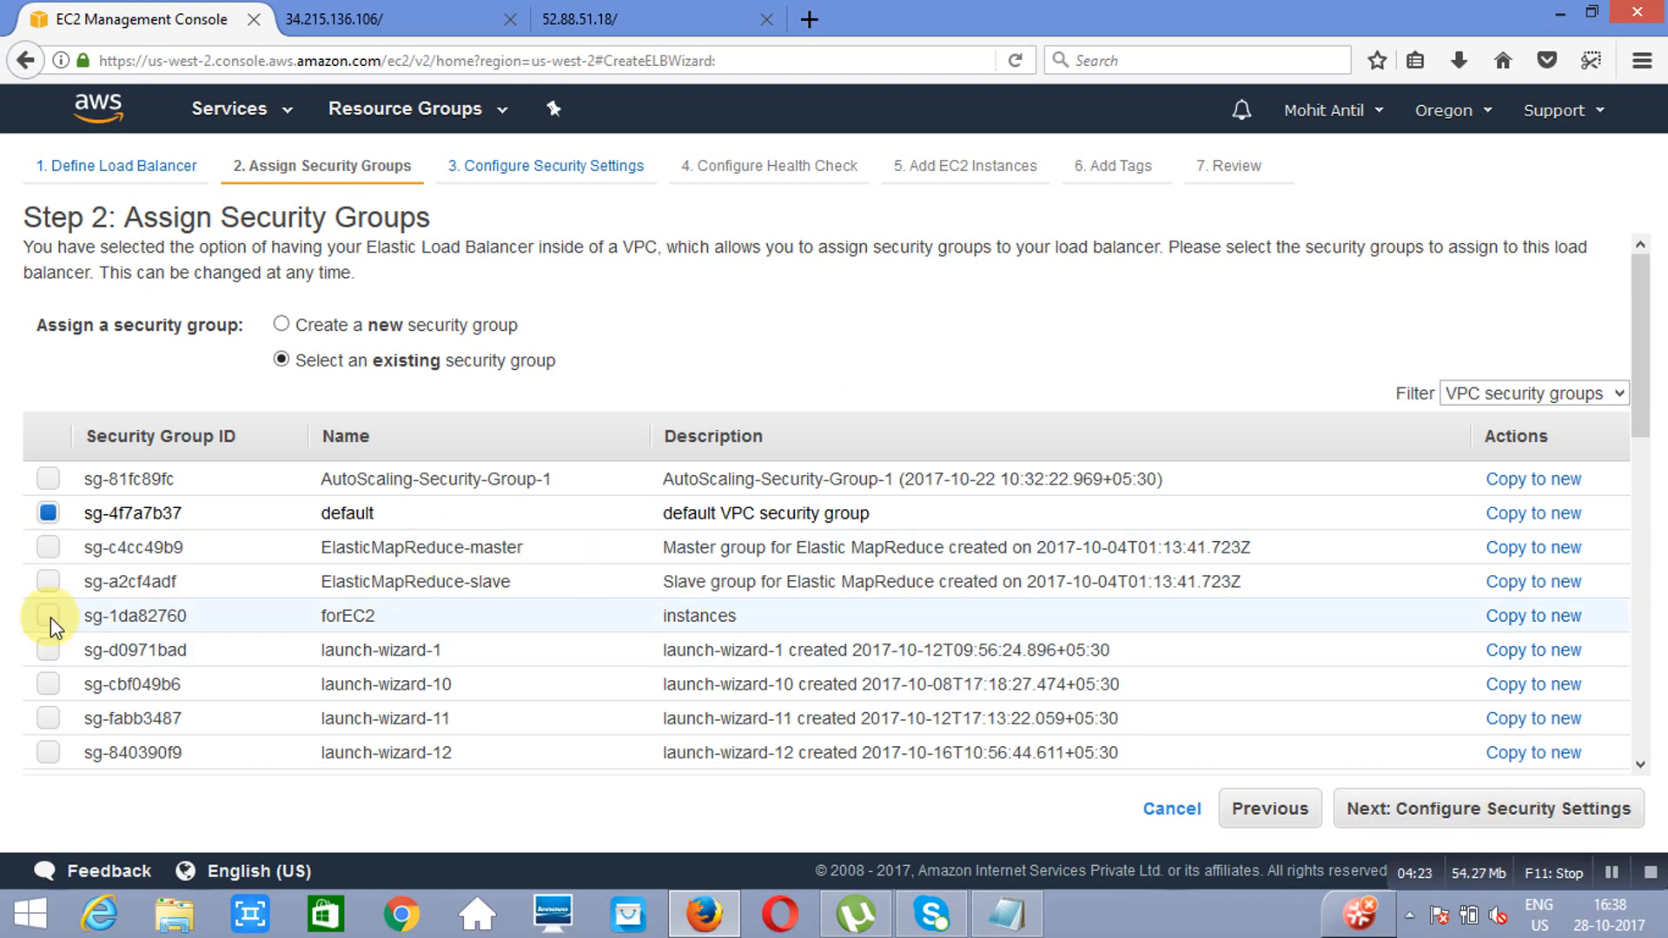
Step: Keep the default VPC security group, then set the health check interval to 10 seconds and the healthy threshold to 3
left_click(1487, 821)
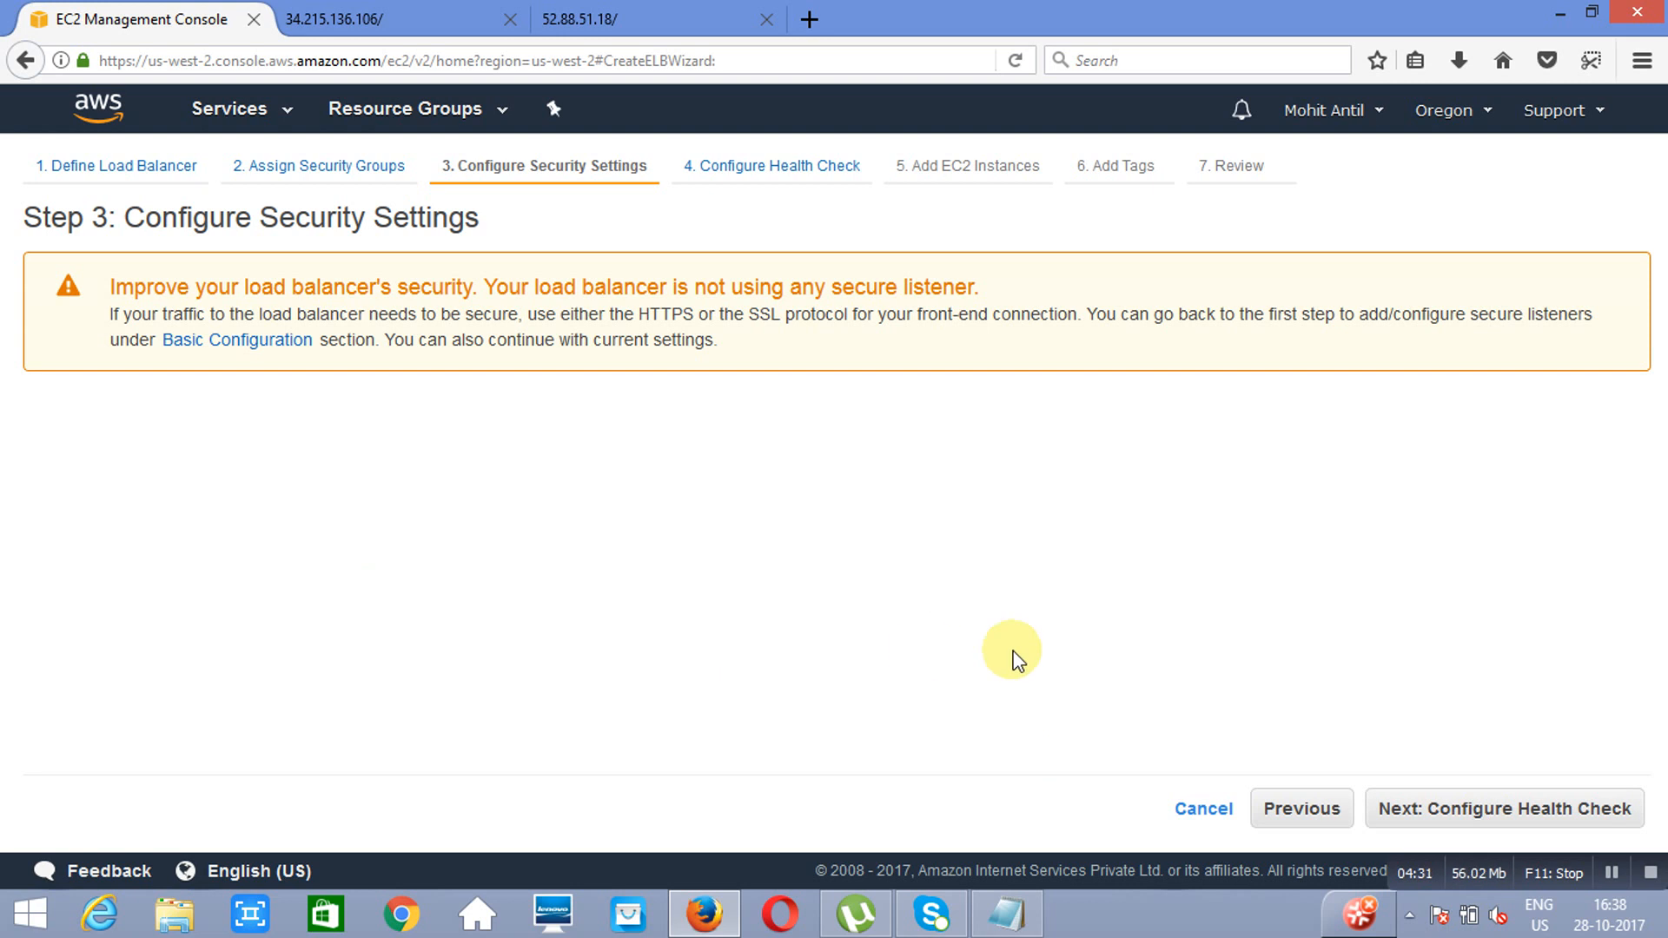
left_click(1552, 817)
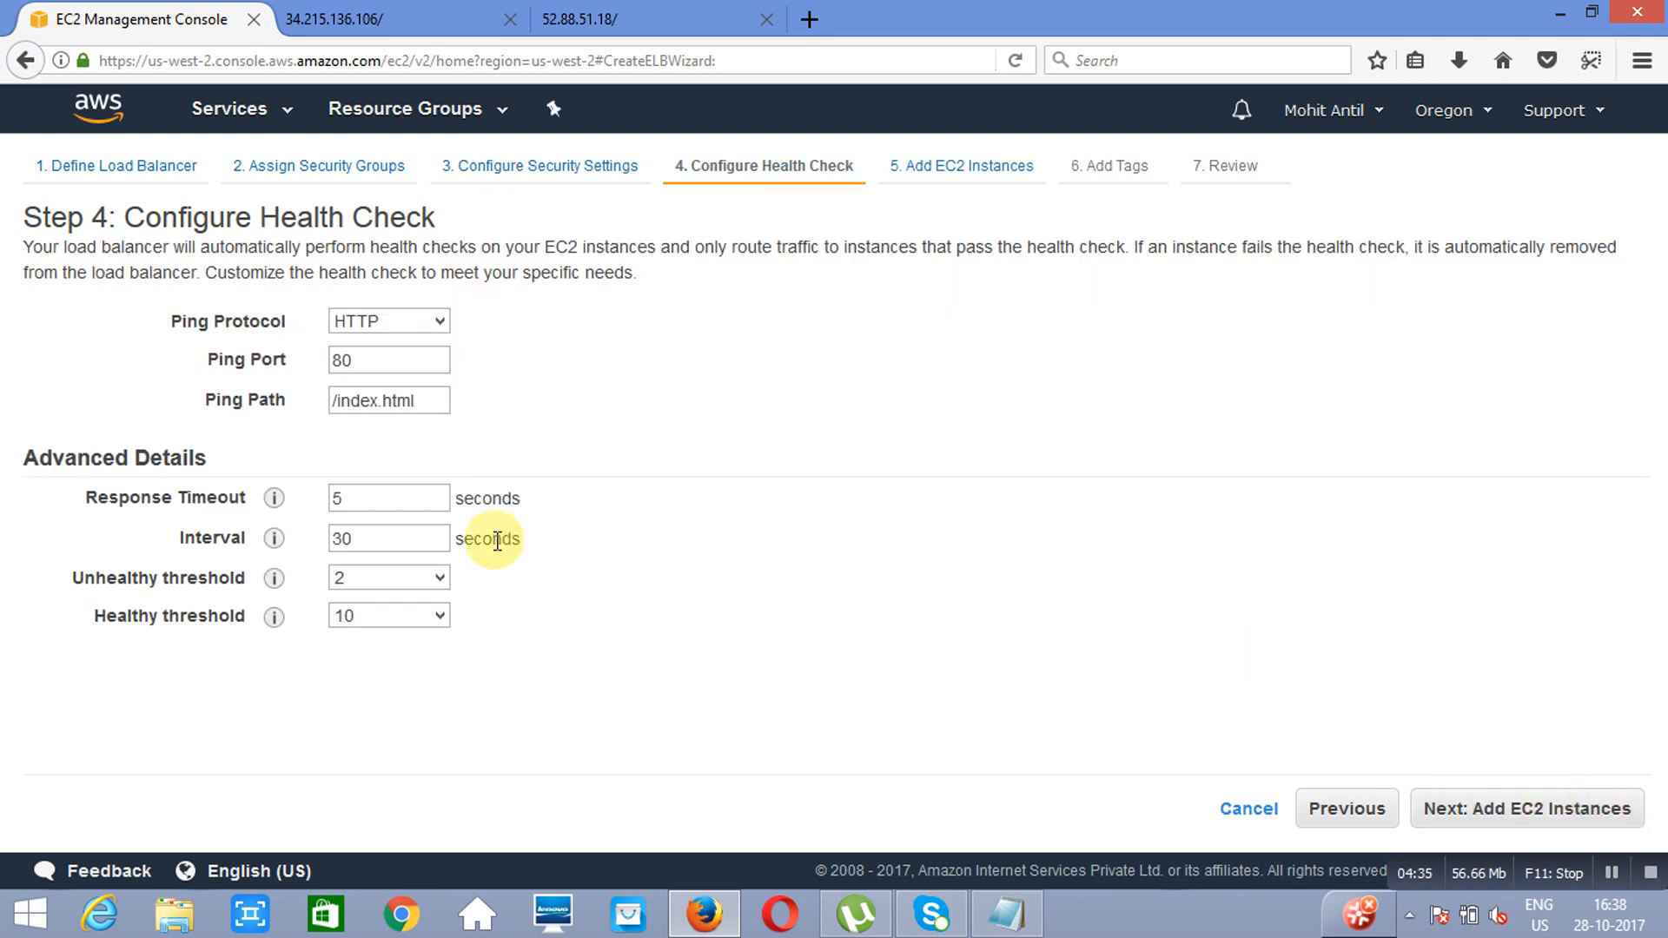
left_click(351, 537)
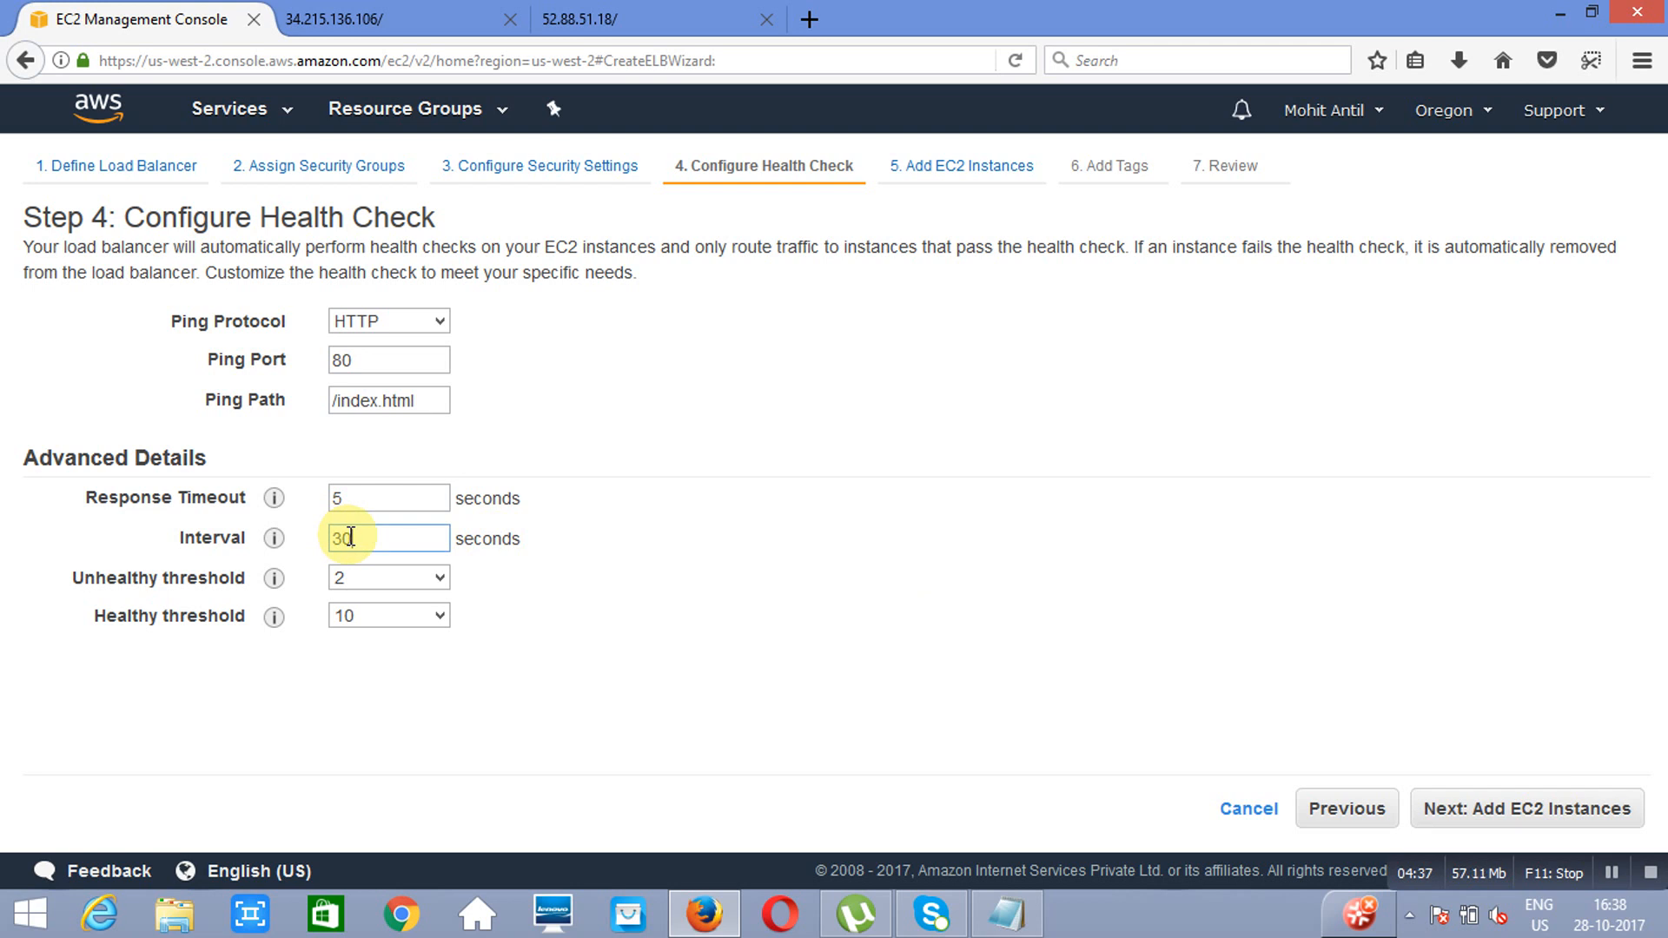
left_click(438, 617)
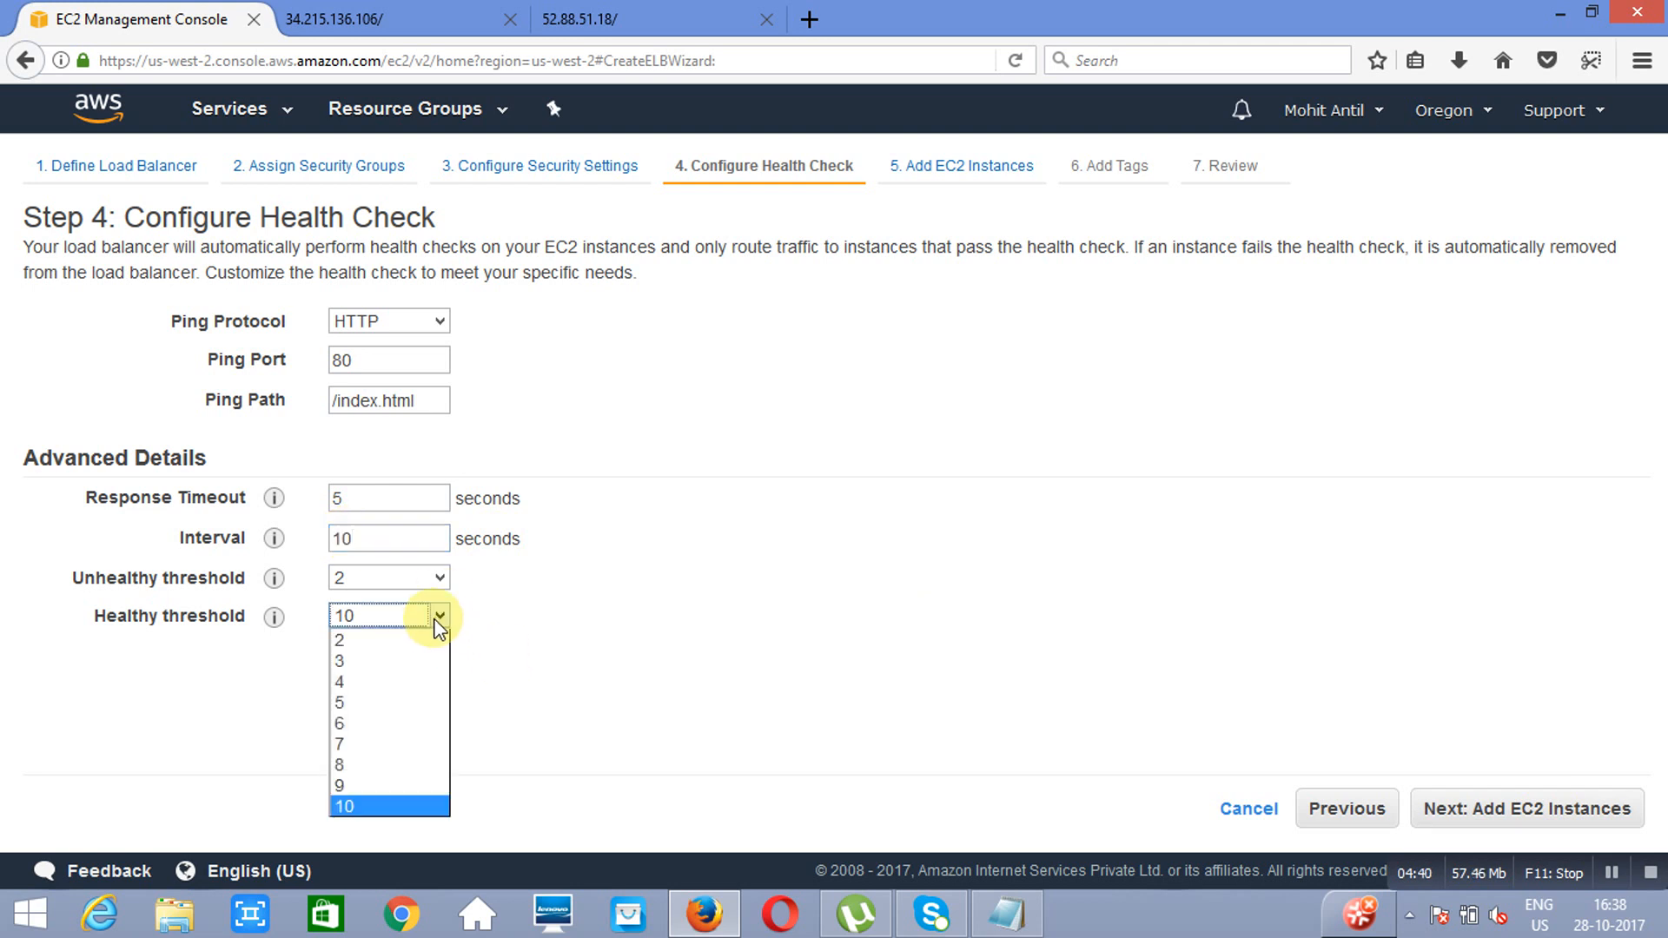
left_click(383, 660)
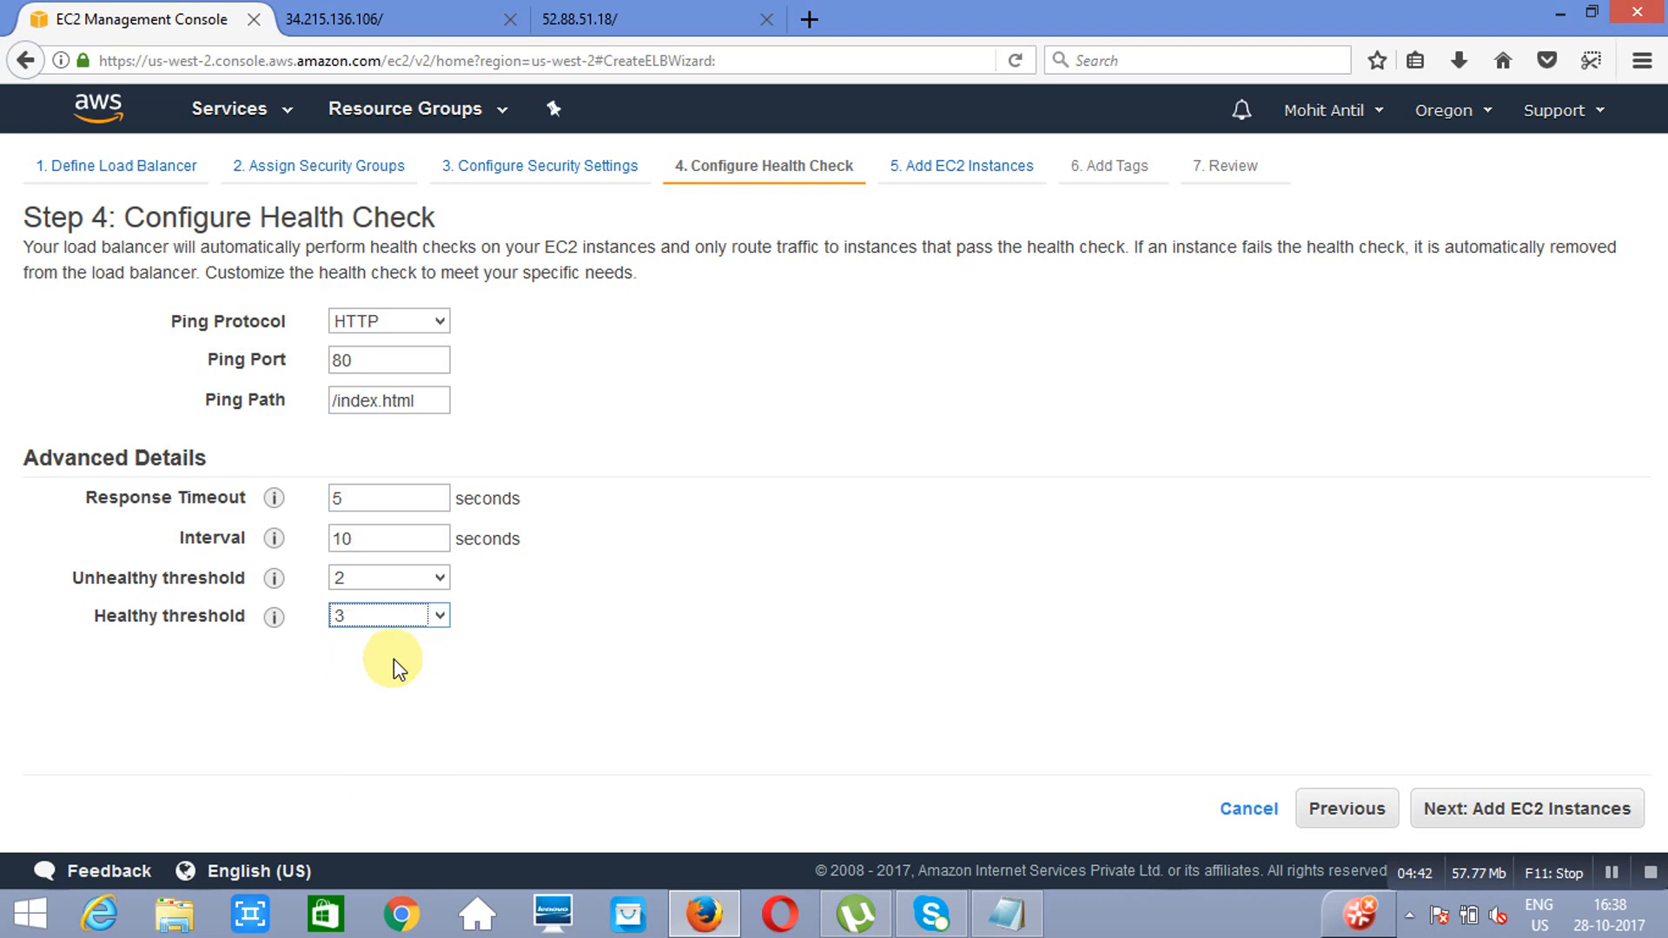
left_click(1552, 816)
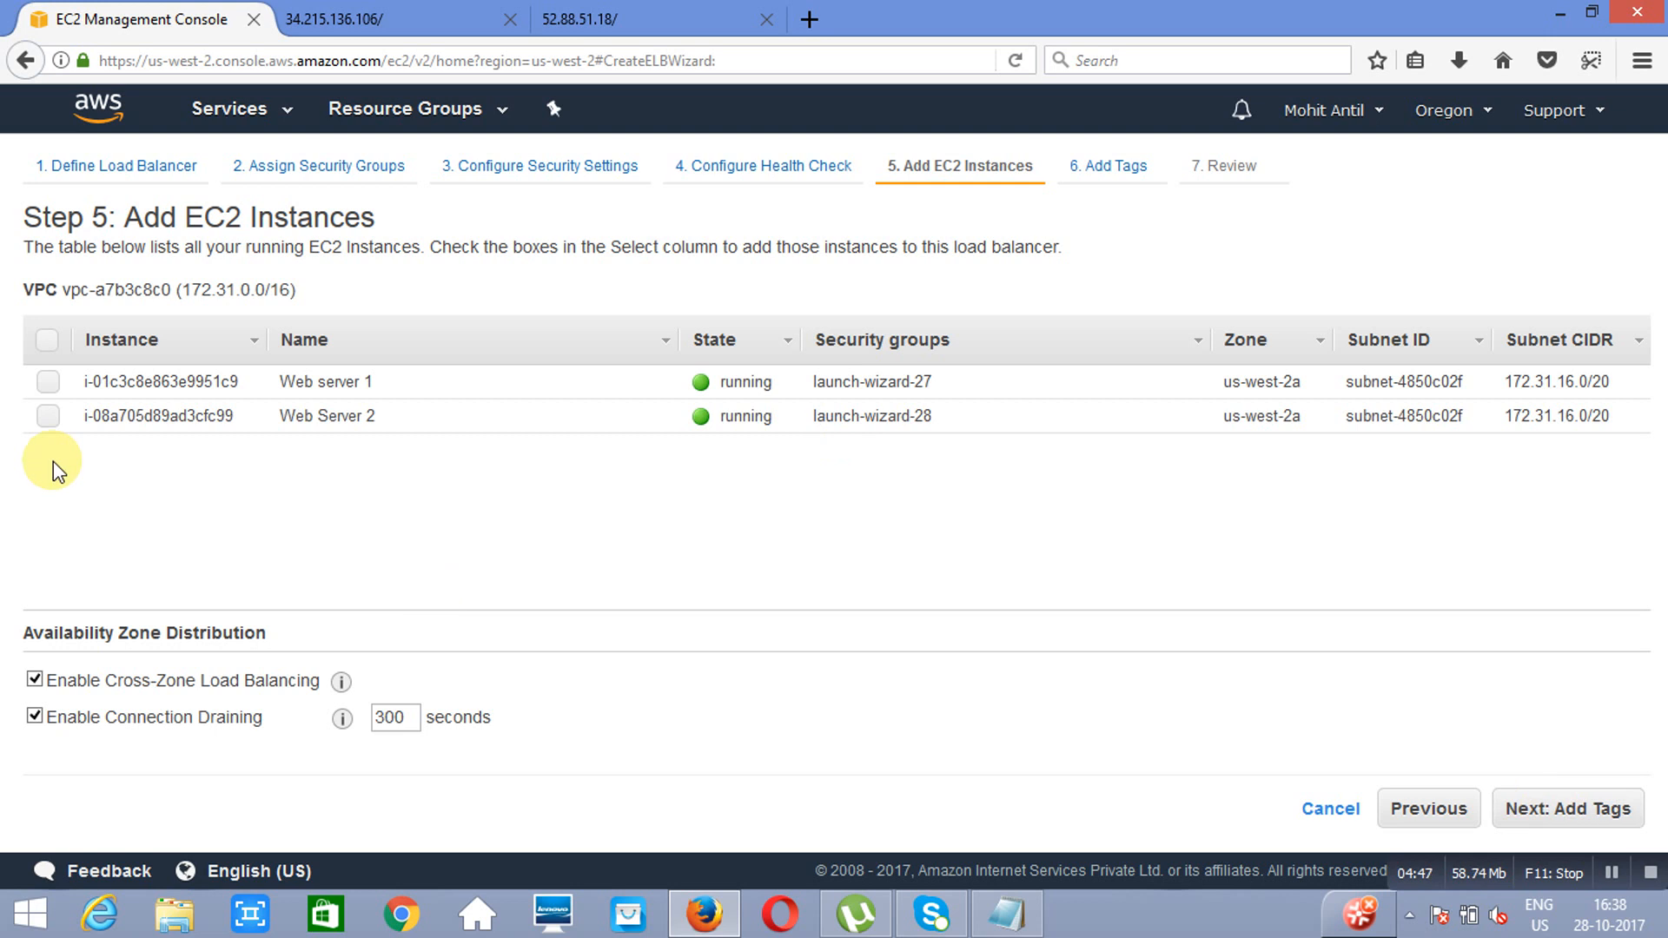
Step: Add Web Server 2 and Web server 1 to the load balancer and create it without tags, returning to the load balancers list
left_click(49, 419)
left_click(50, 383)
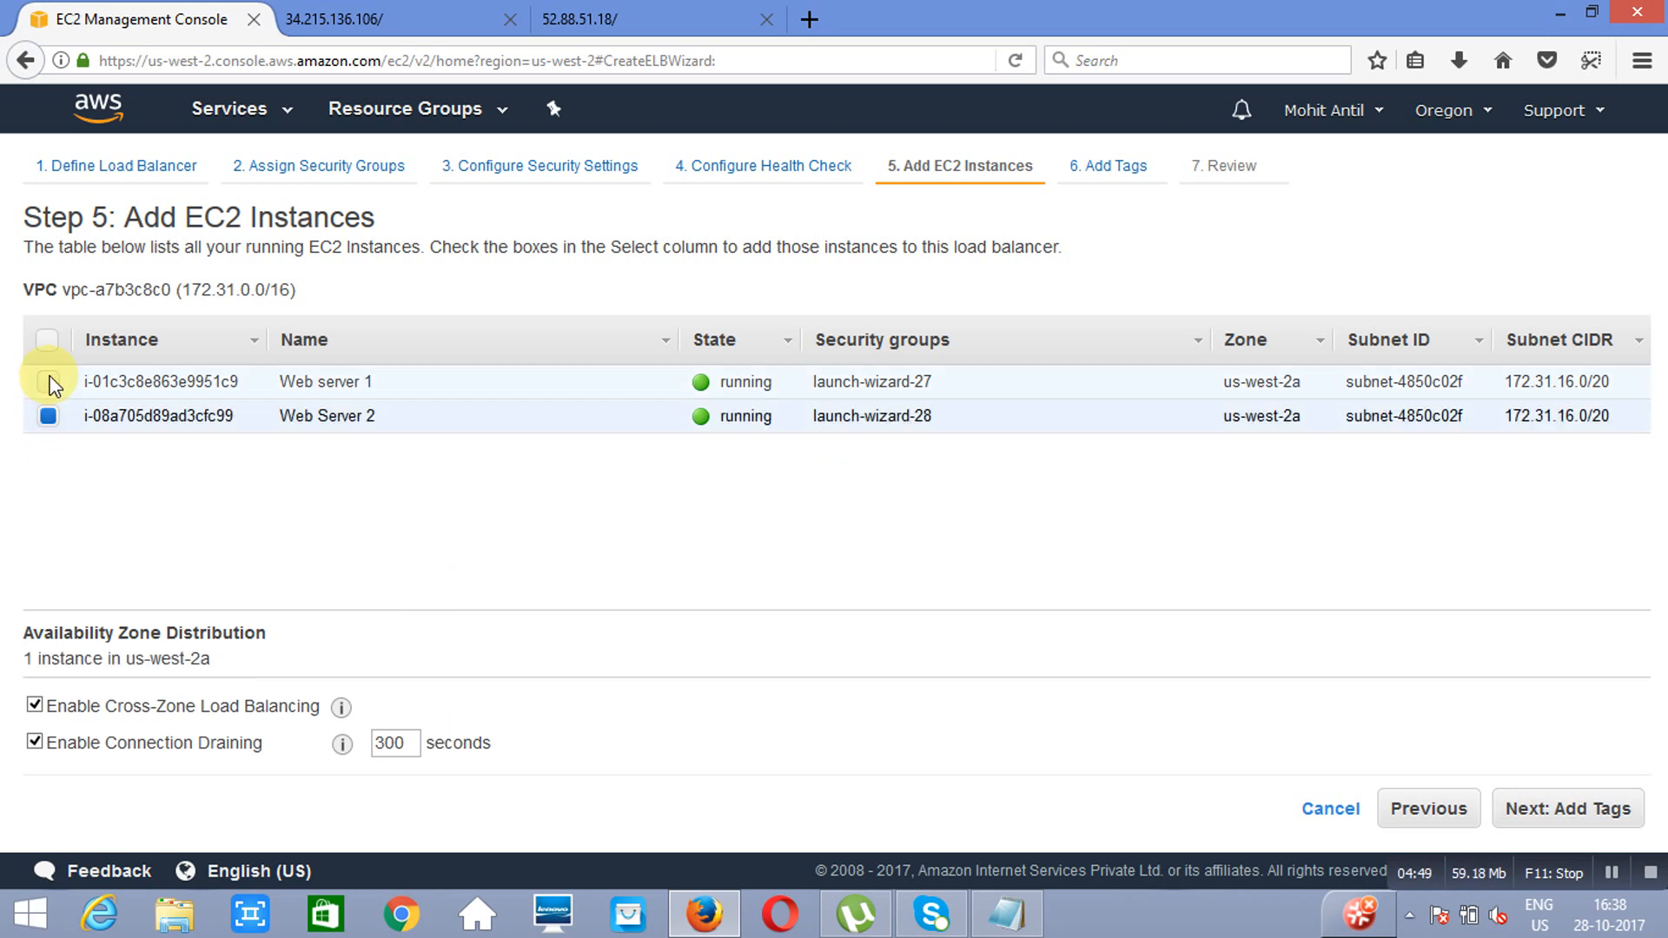
left_click(1568, 821)
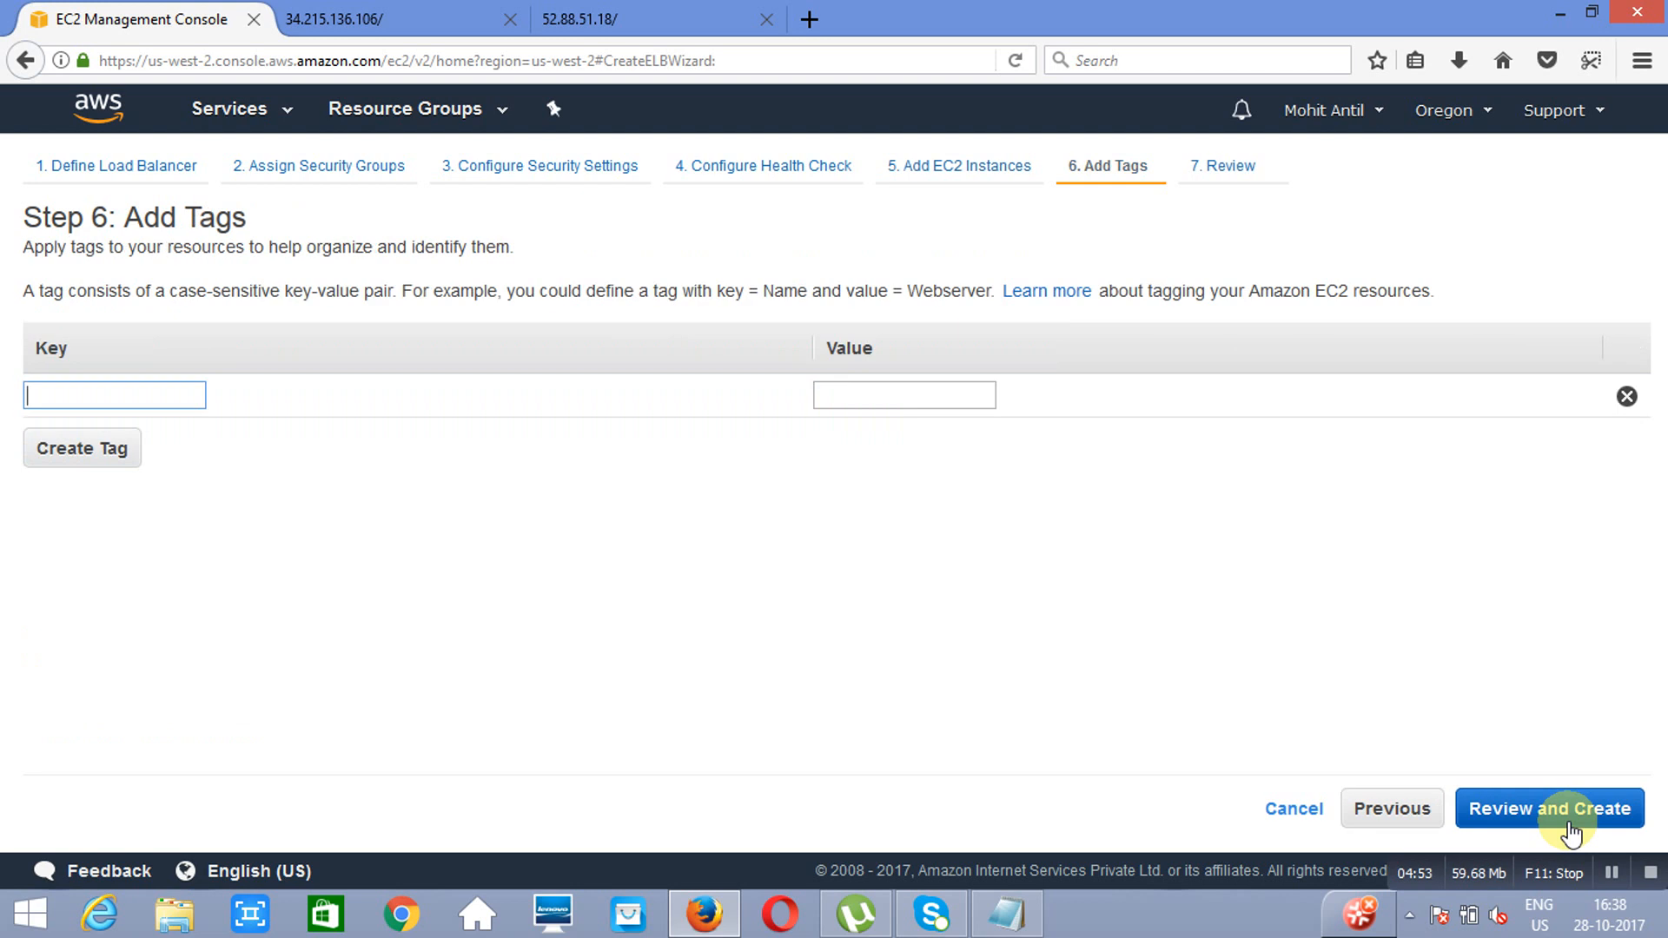
left_click(1570, 825)
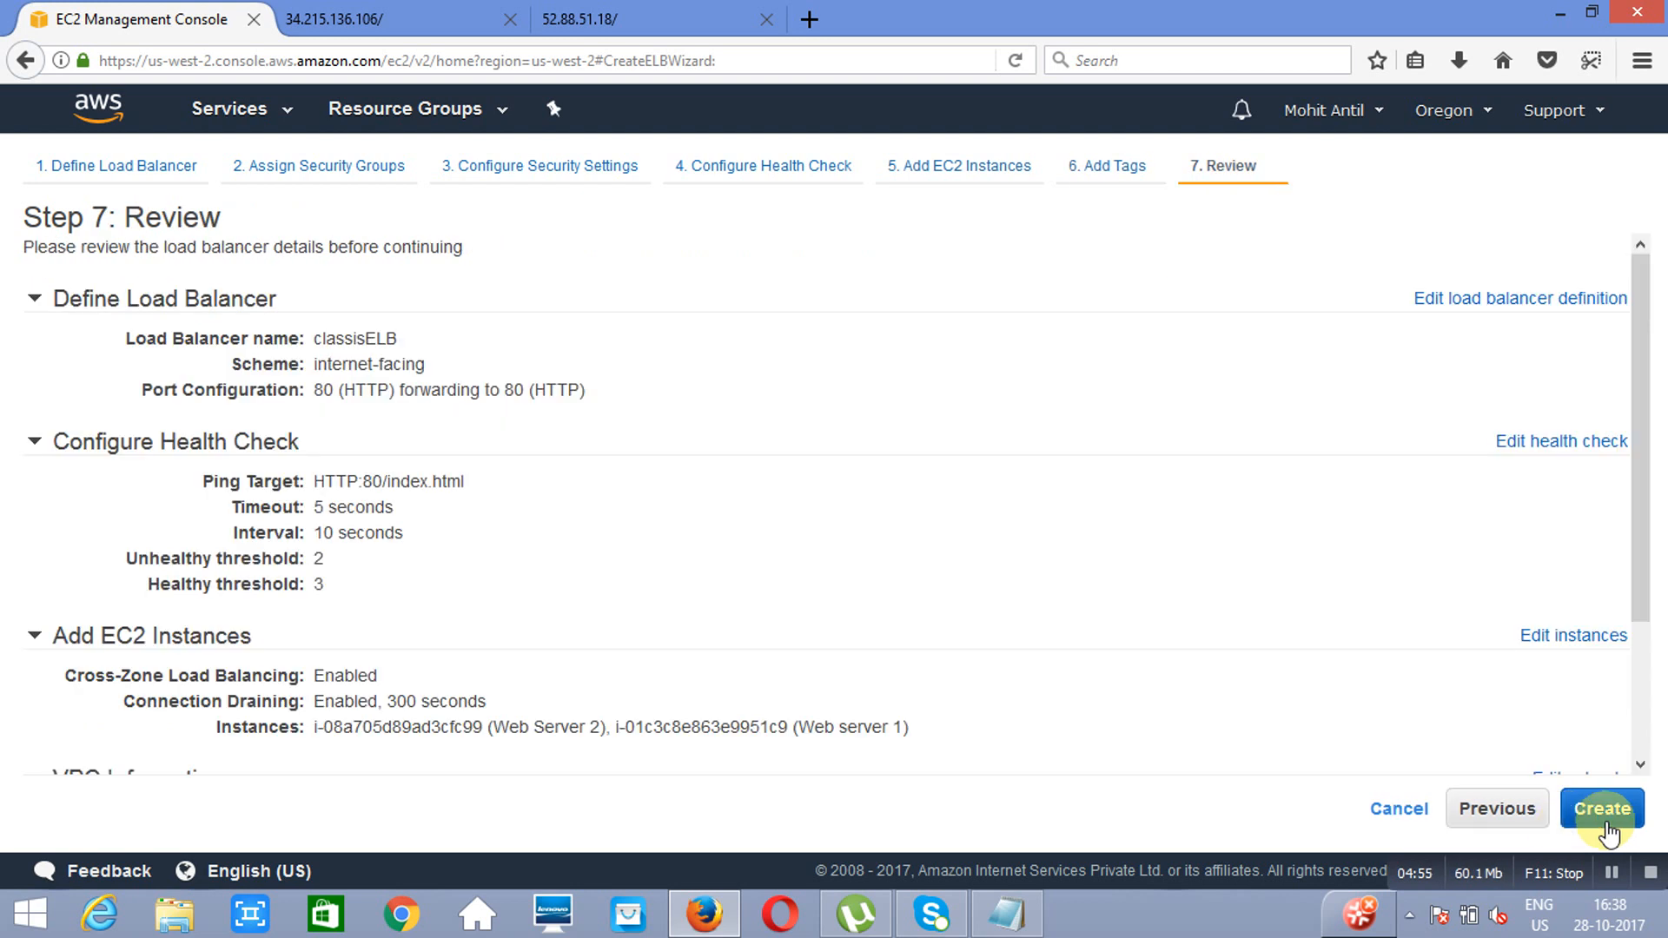
left_click(1603, 812)
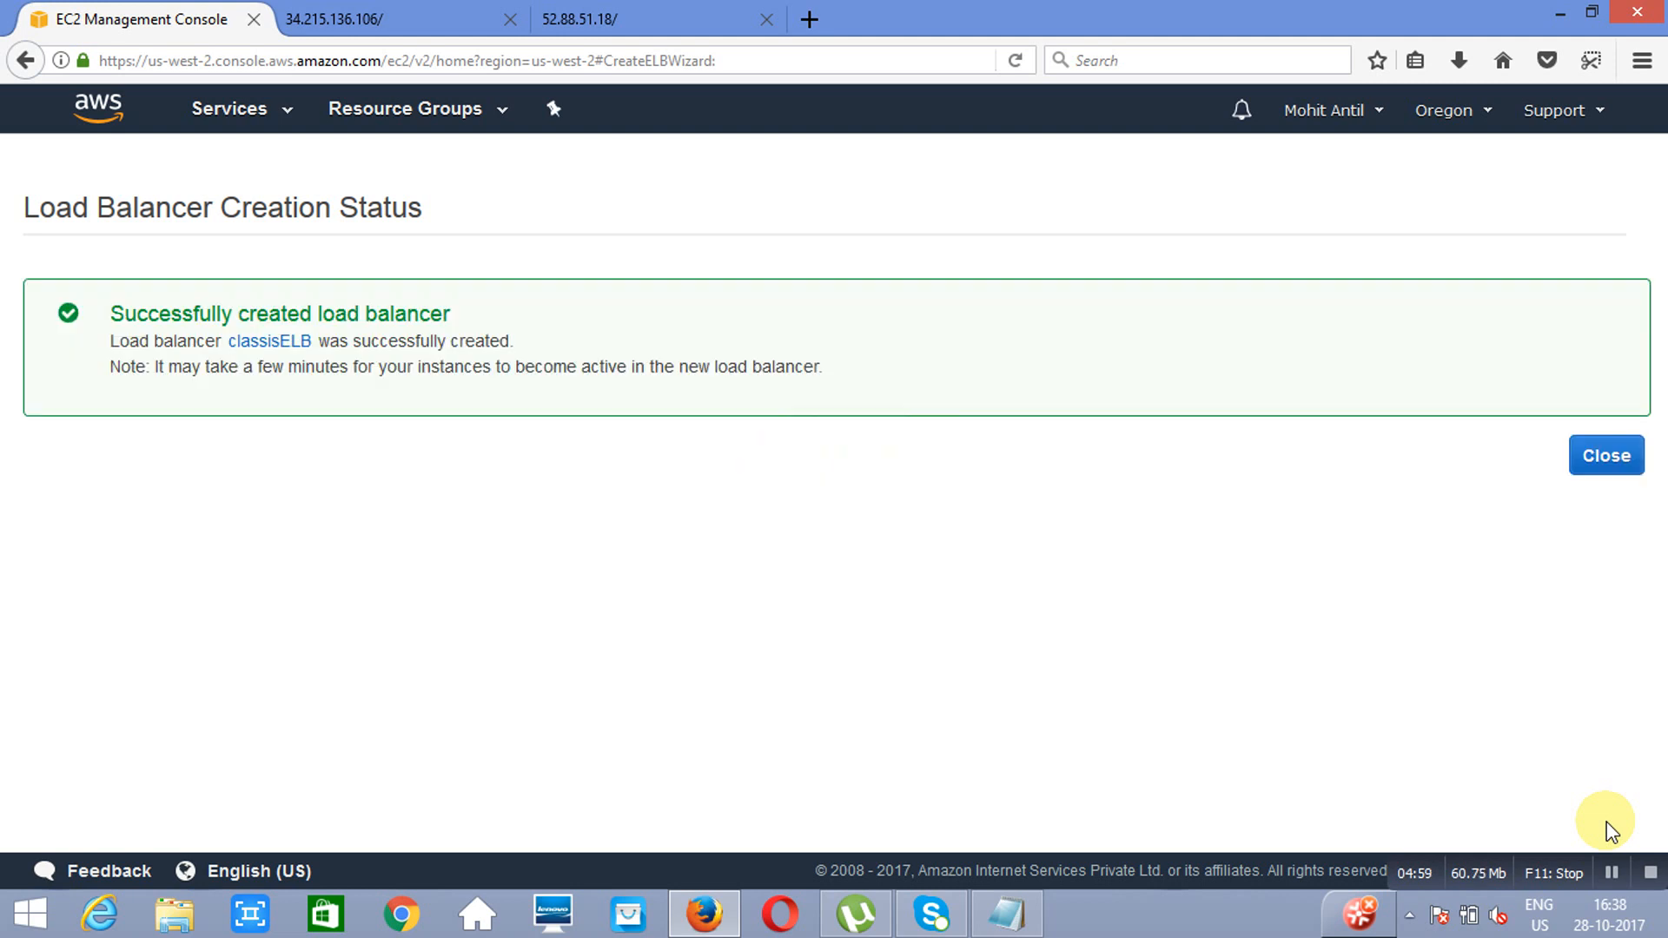
left_click(1603, 459)
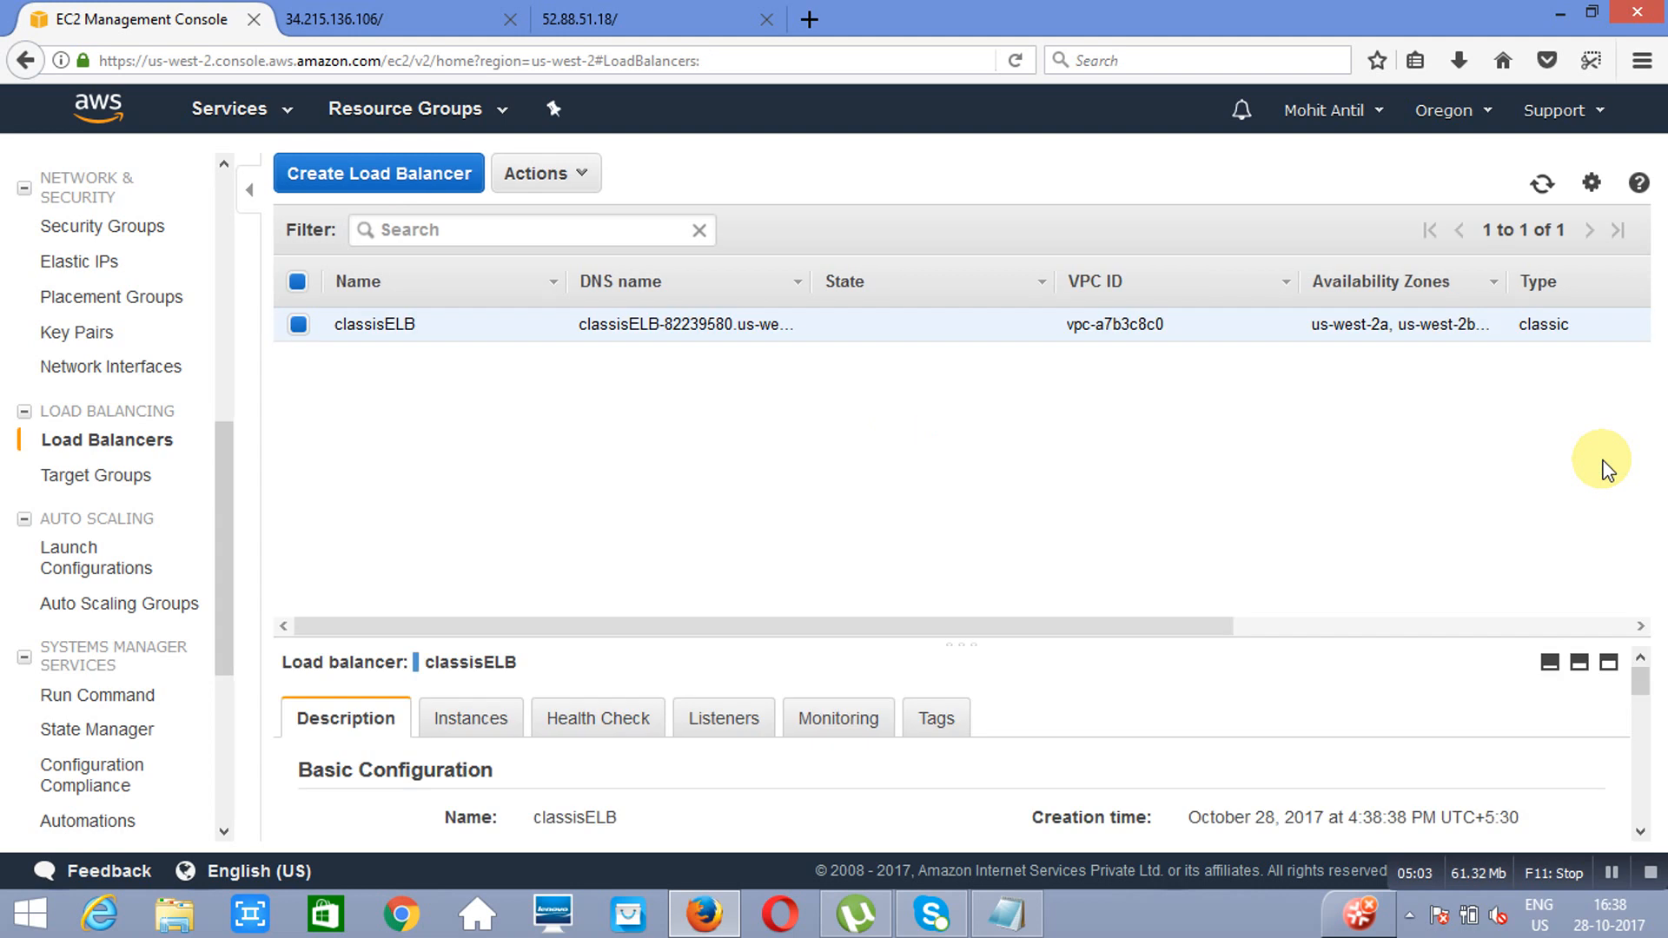
Step: Check the instance status of classisELB, then copy its DNS name and open it in a new browser tab
left_click_drag(1639, 693, 1638, 707)
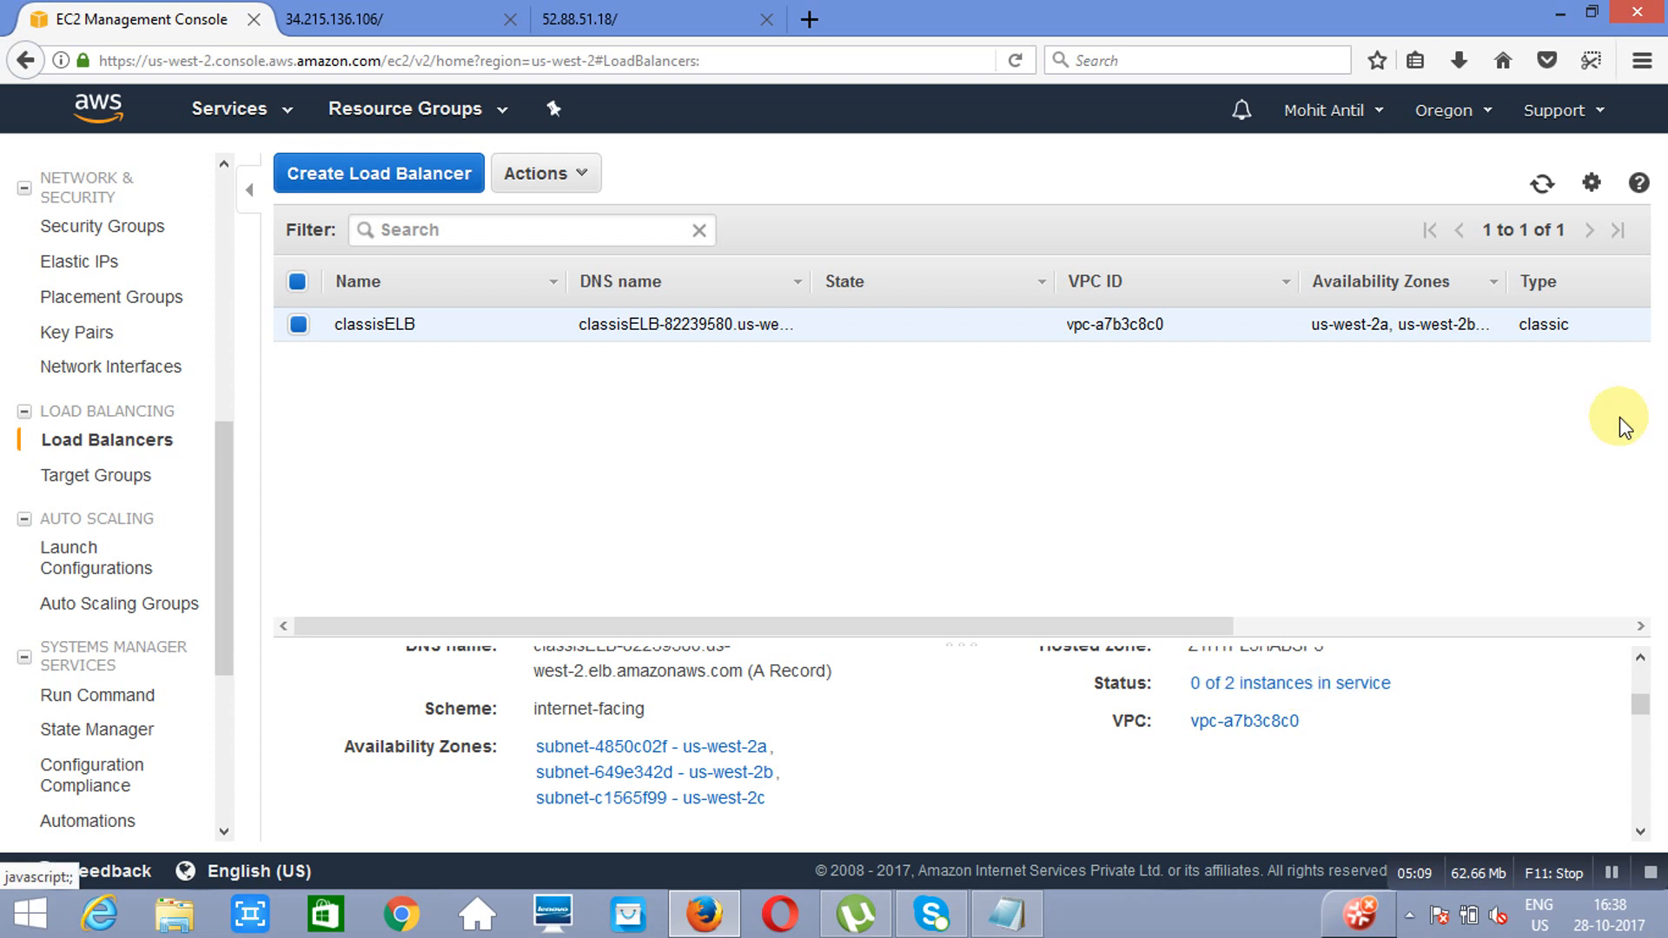
left_click(1609, 873)
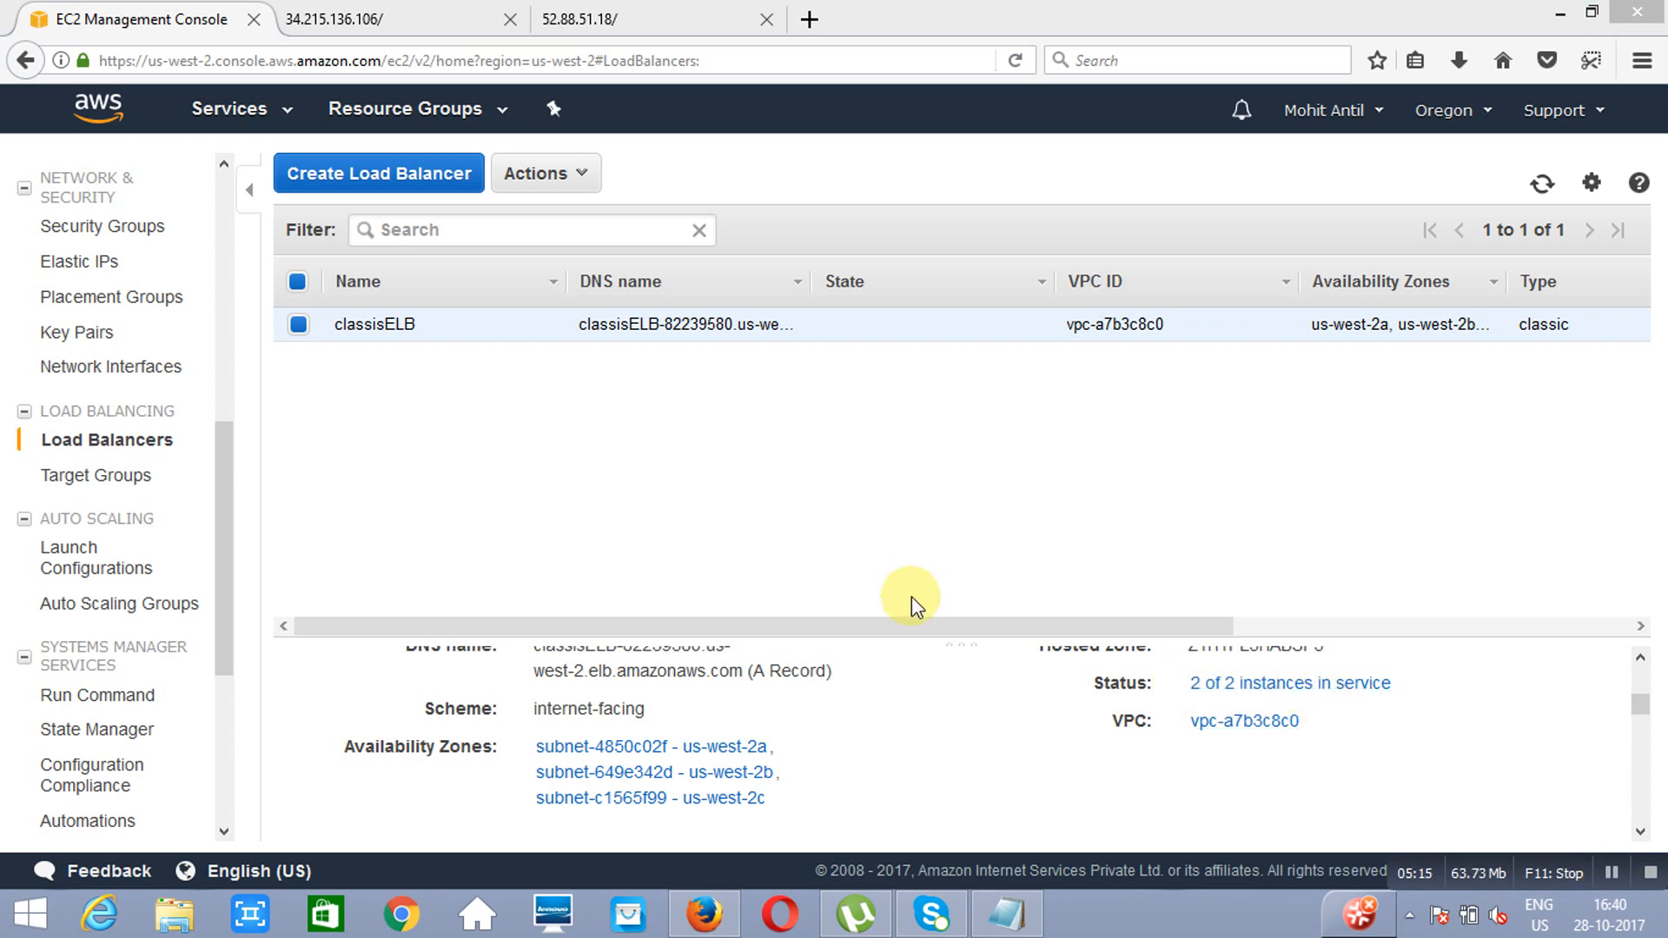
triple_click(671, 332)
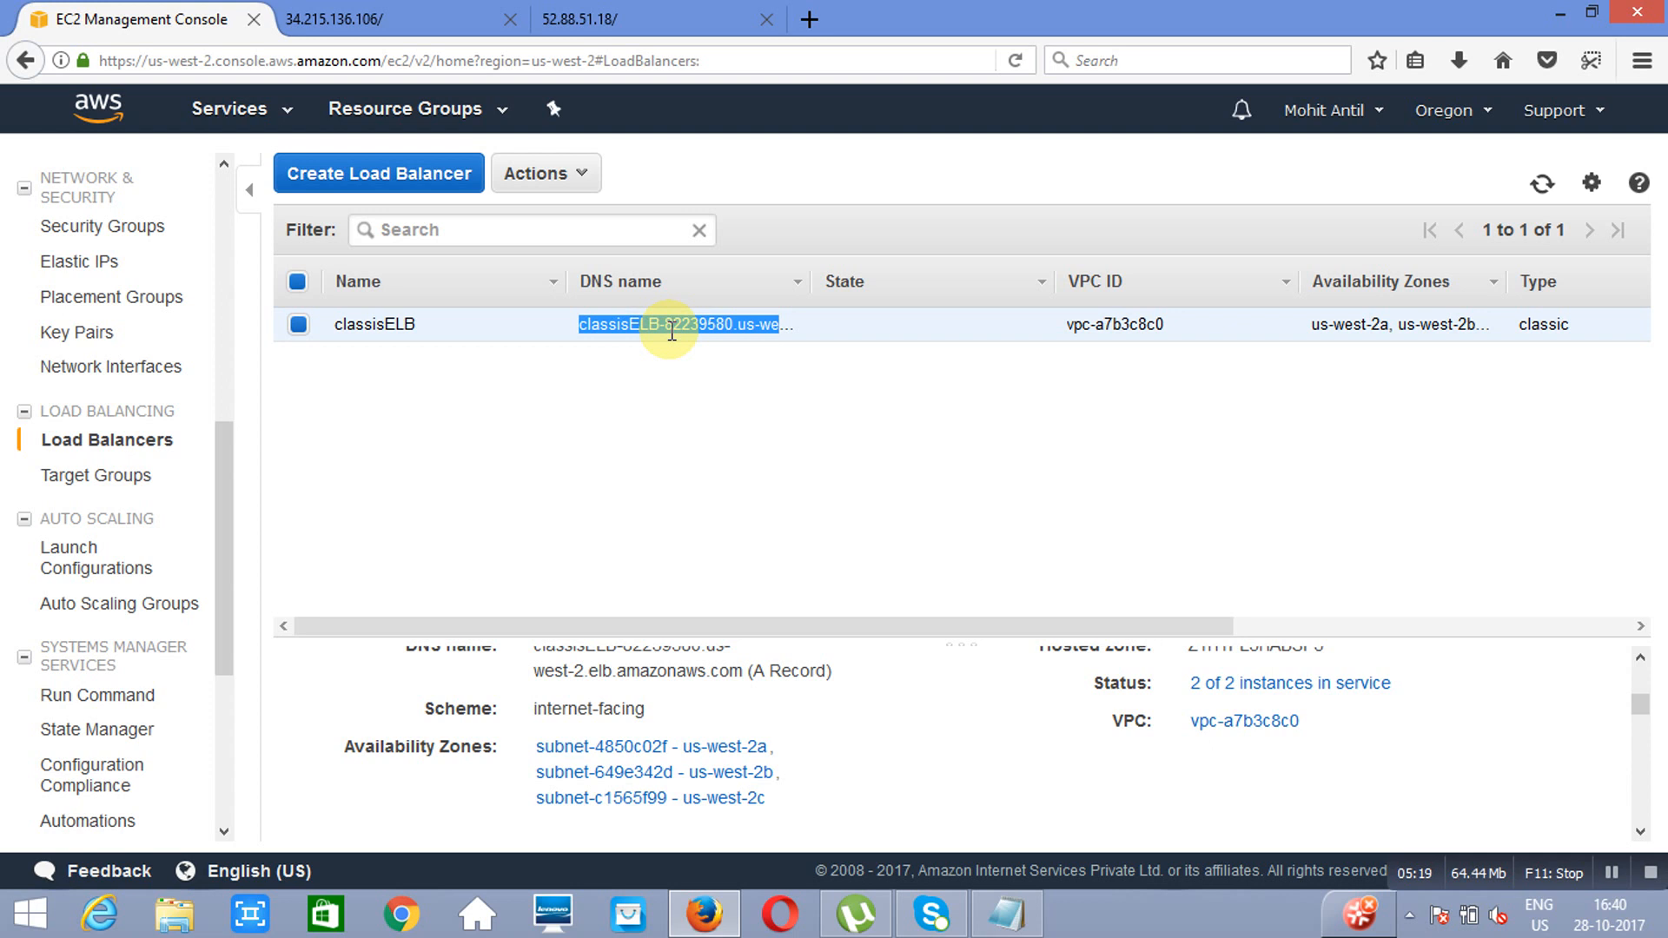
left_click(811, 18)
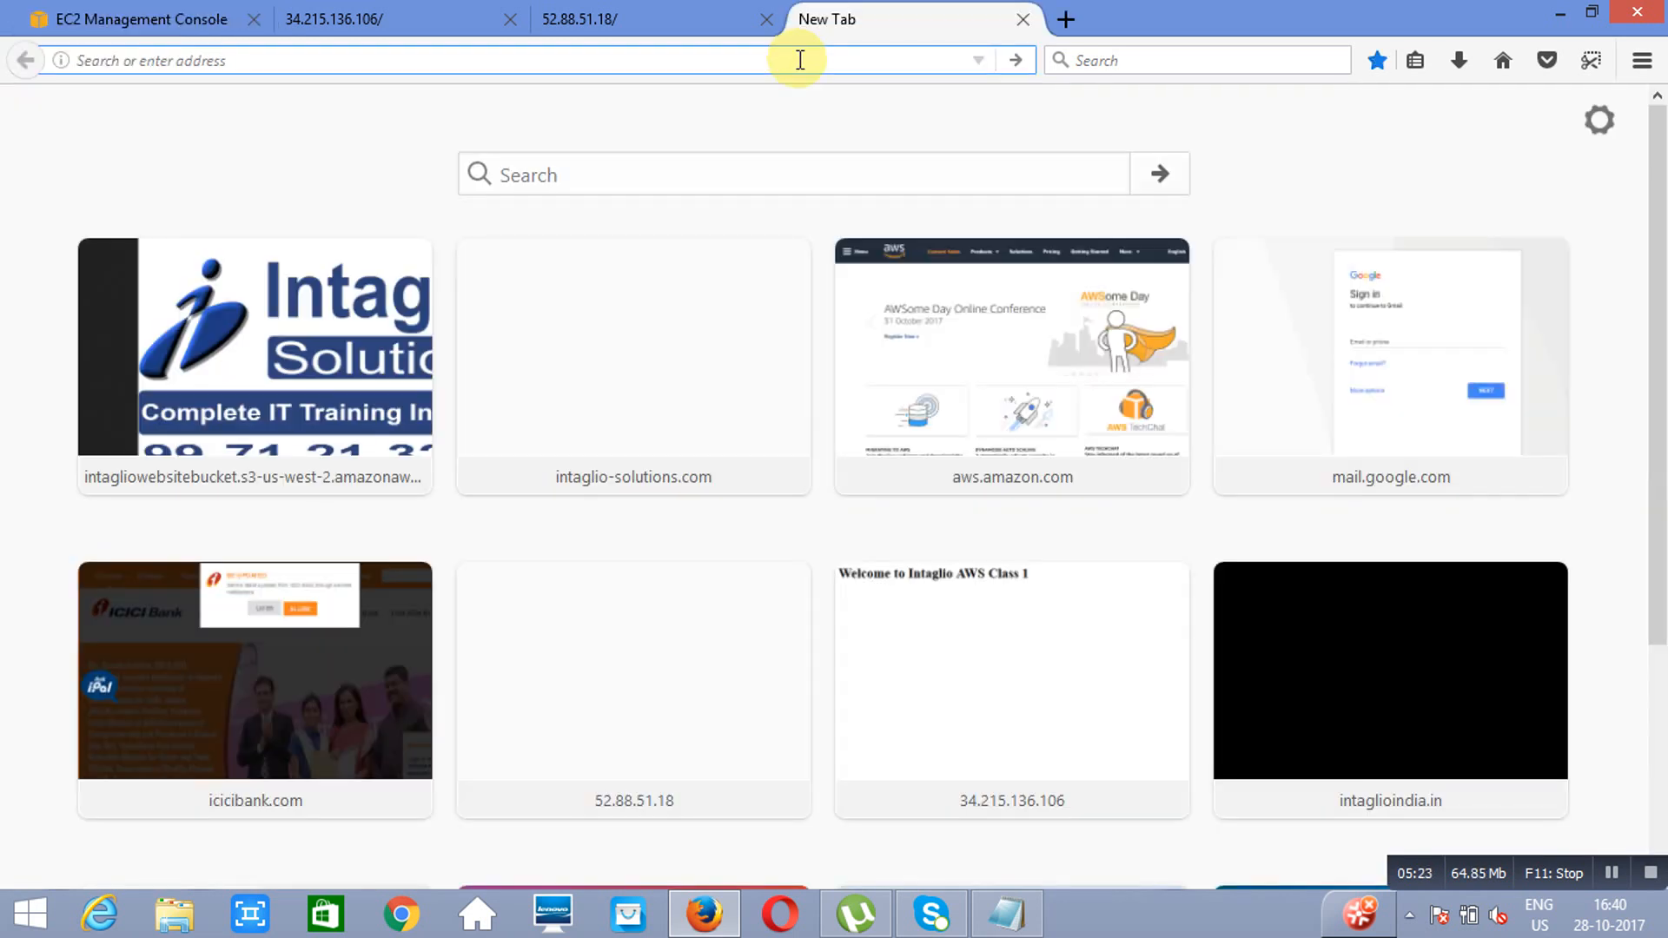
type("classisELB-82239580.us-west-2.elb.amazonaws.com")
key("Return")
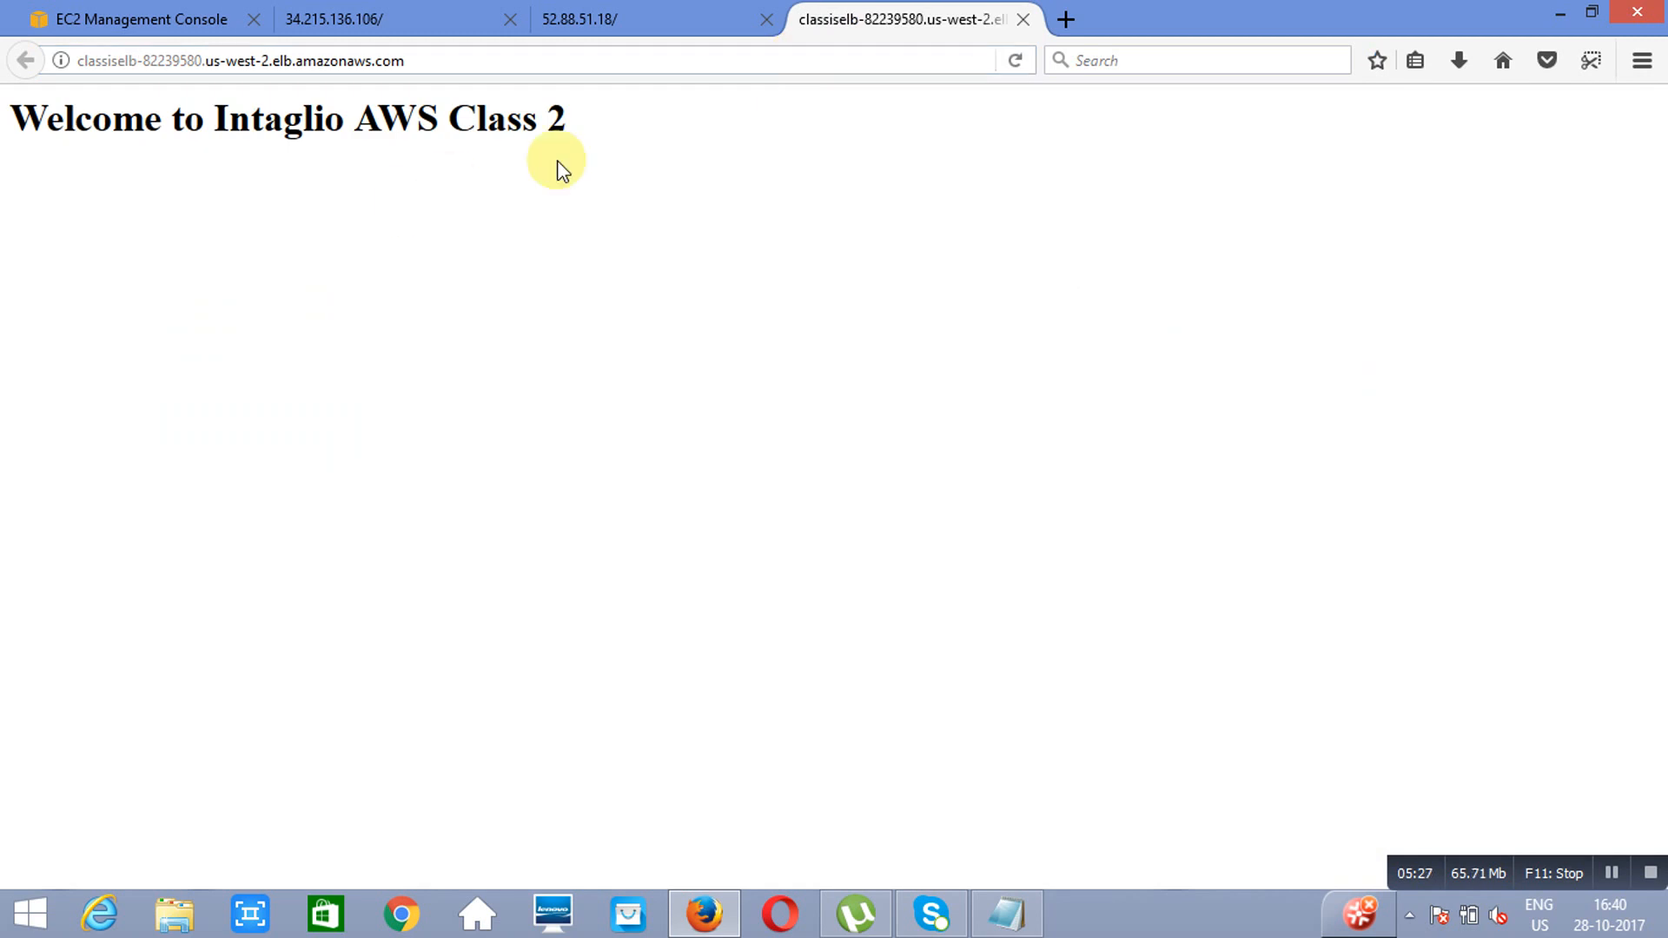
Step: Reload the load balancer's page several times to check which web server answers each request
left_click(1010, 60)
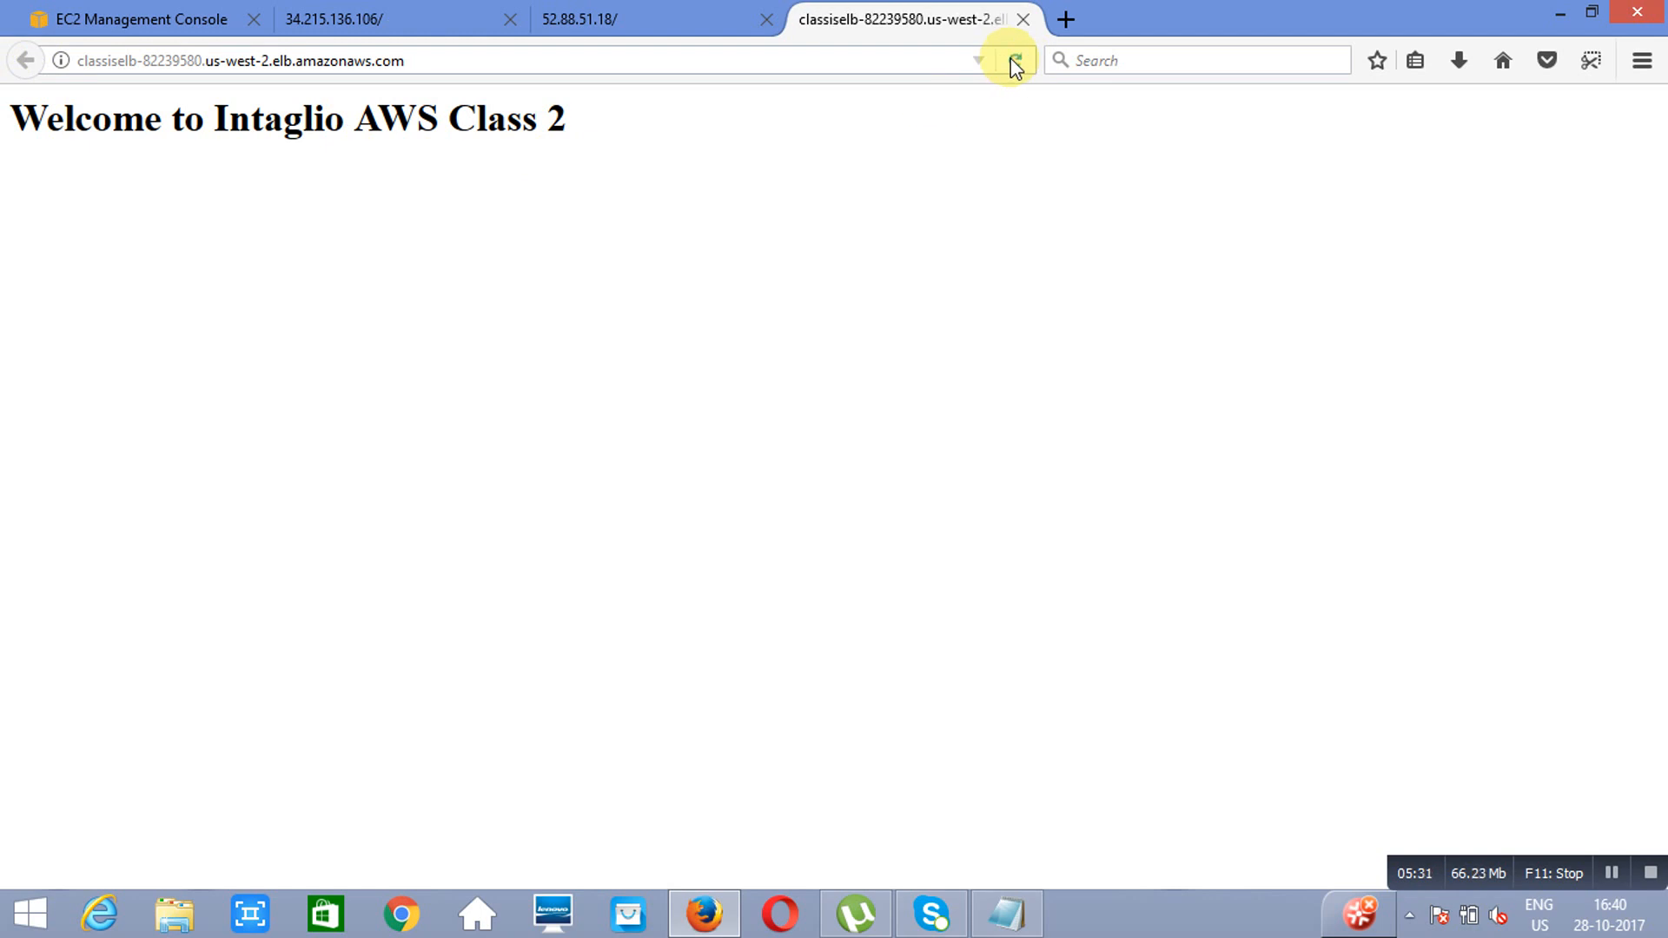
left_click(1010, 60)
left_click(1009, 59)
left_click(1009, 59)
left_click(1009, 59)
Step: Return to the AWS console and open the Route 53 service, letting the unresponsive page script continue
left_click(102, 20)
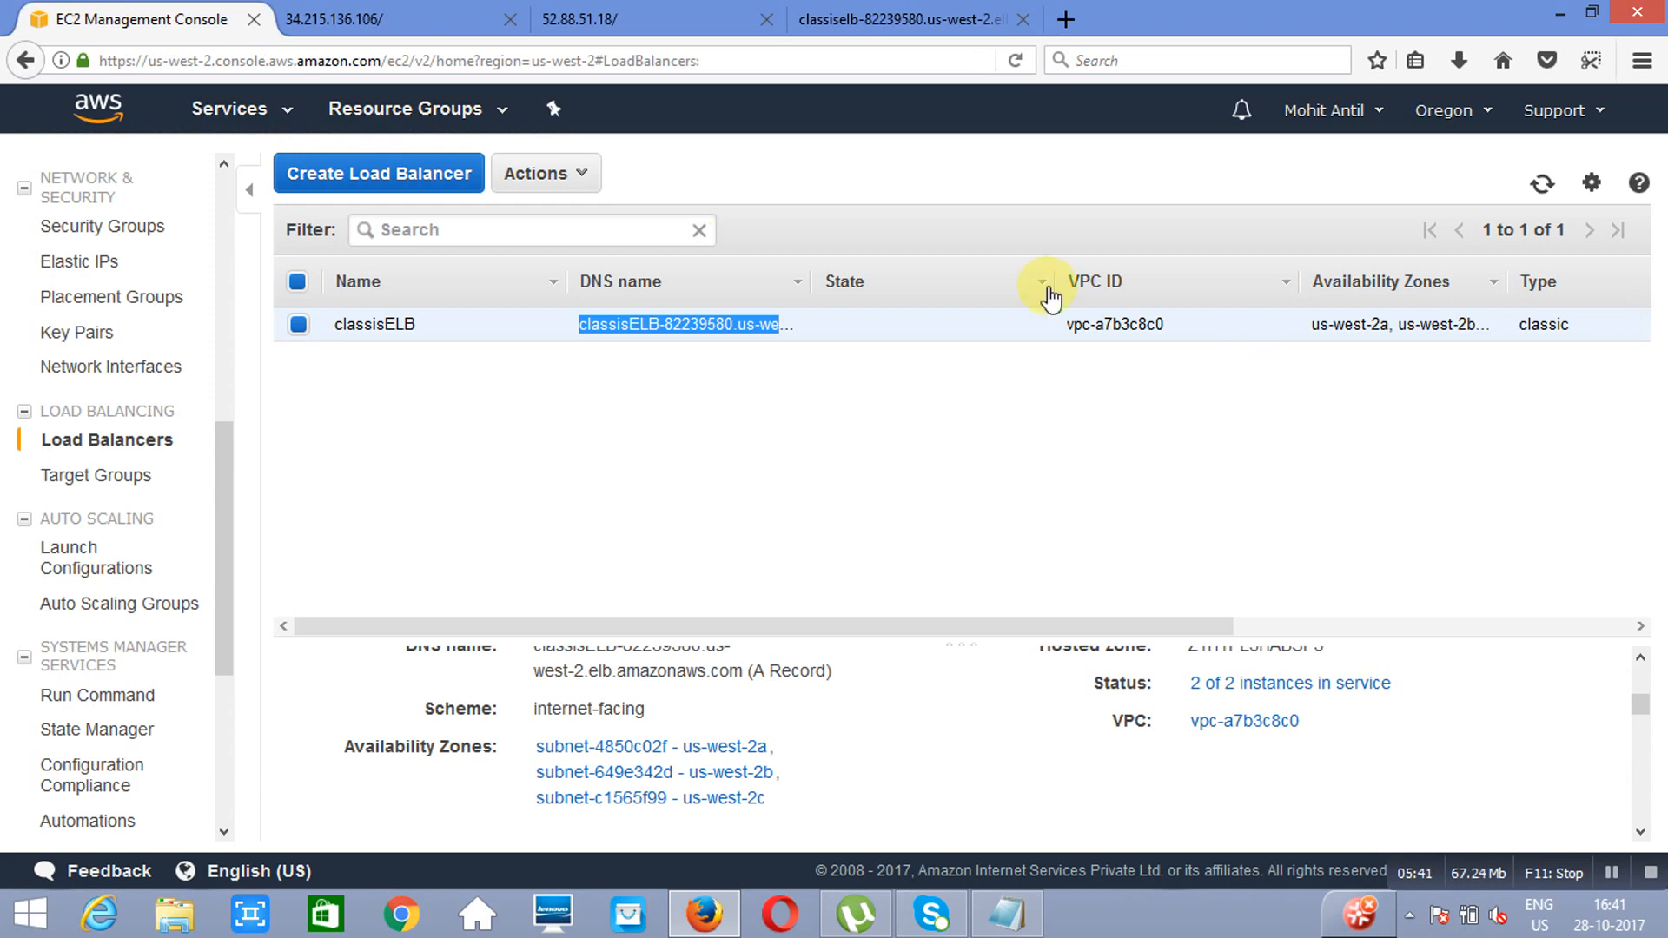
left_click(229, 121)
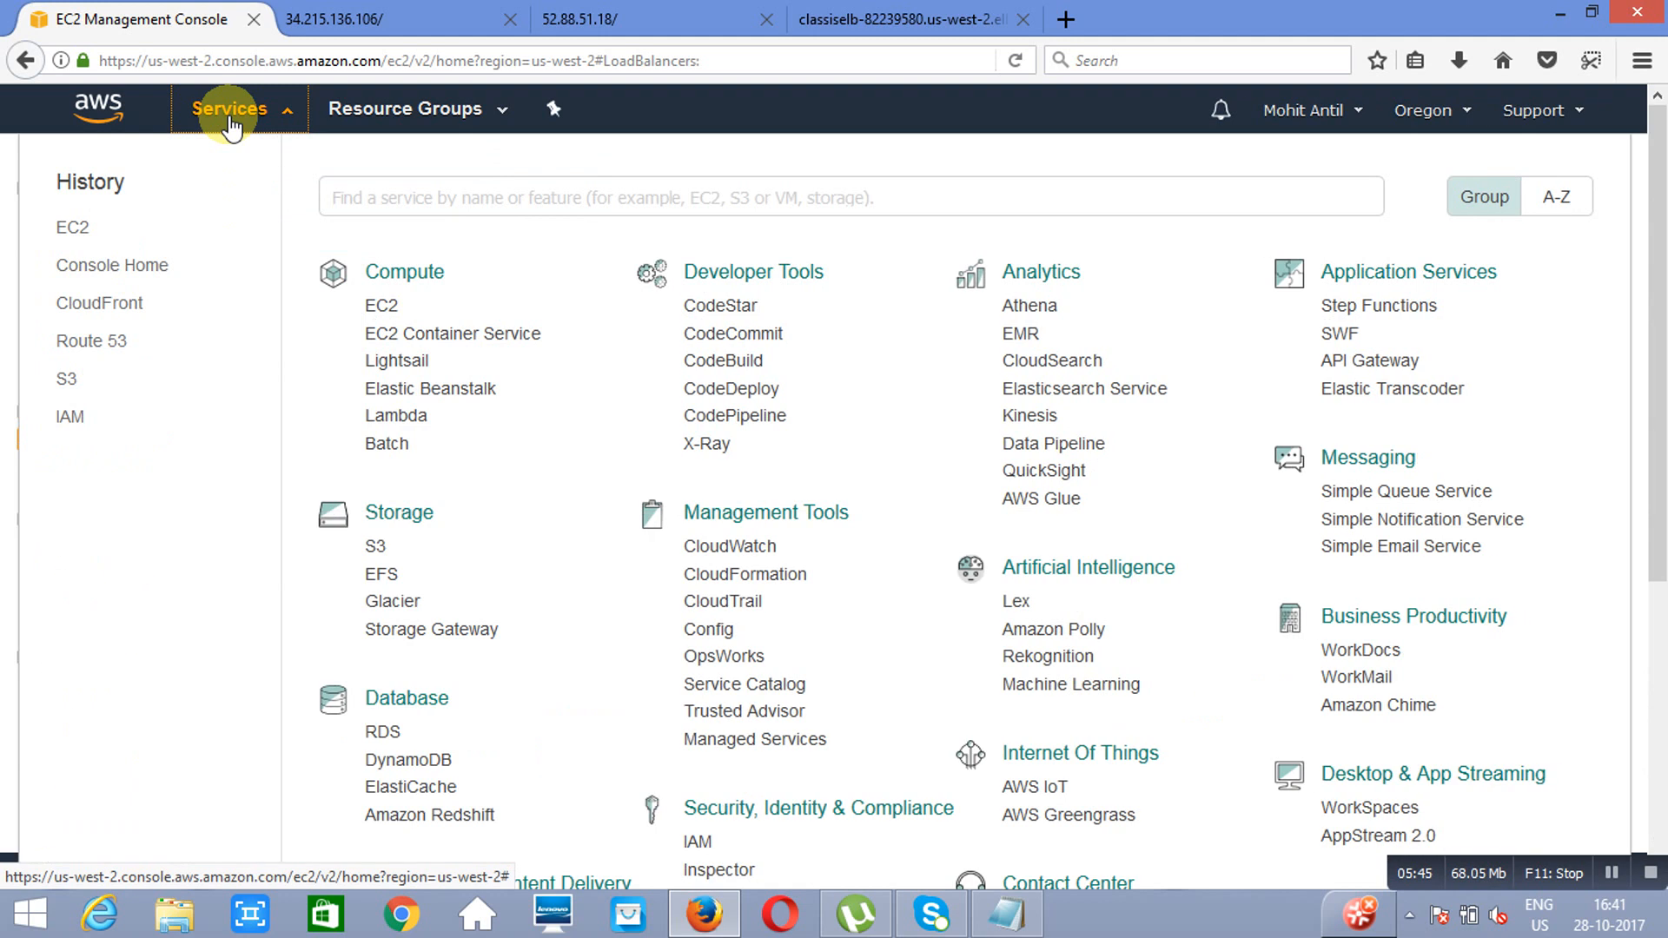
left_click_drag(1657, 547, 1655, 699)
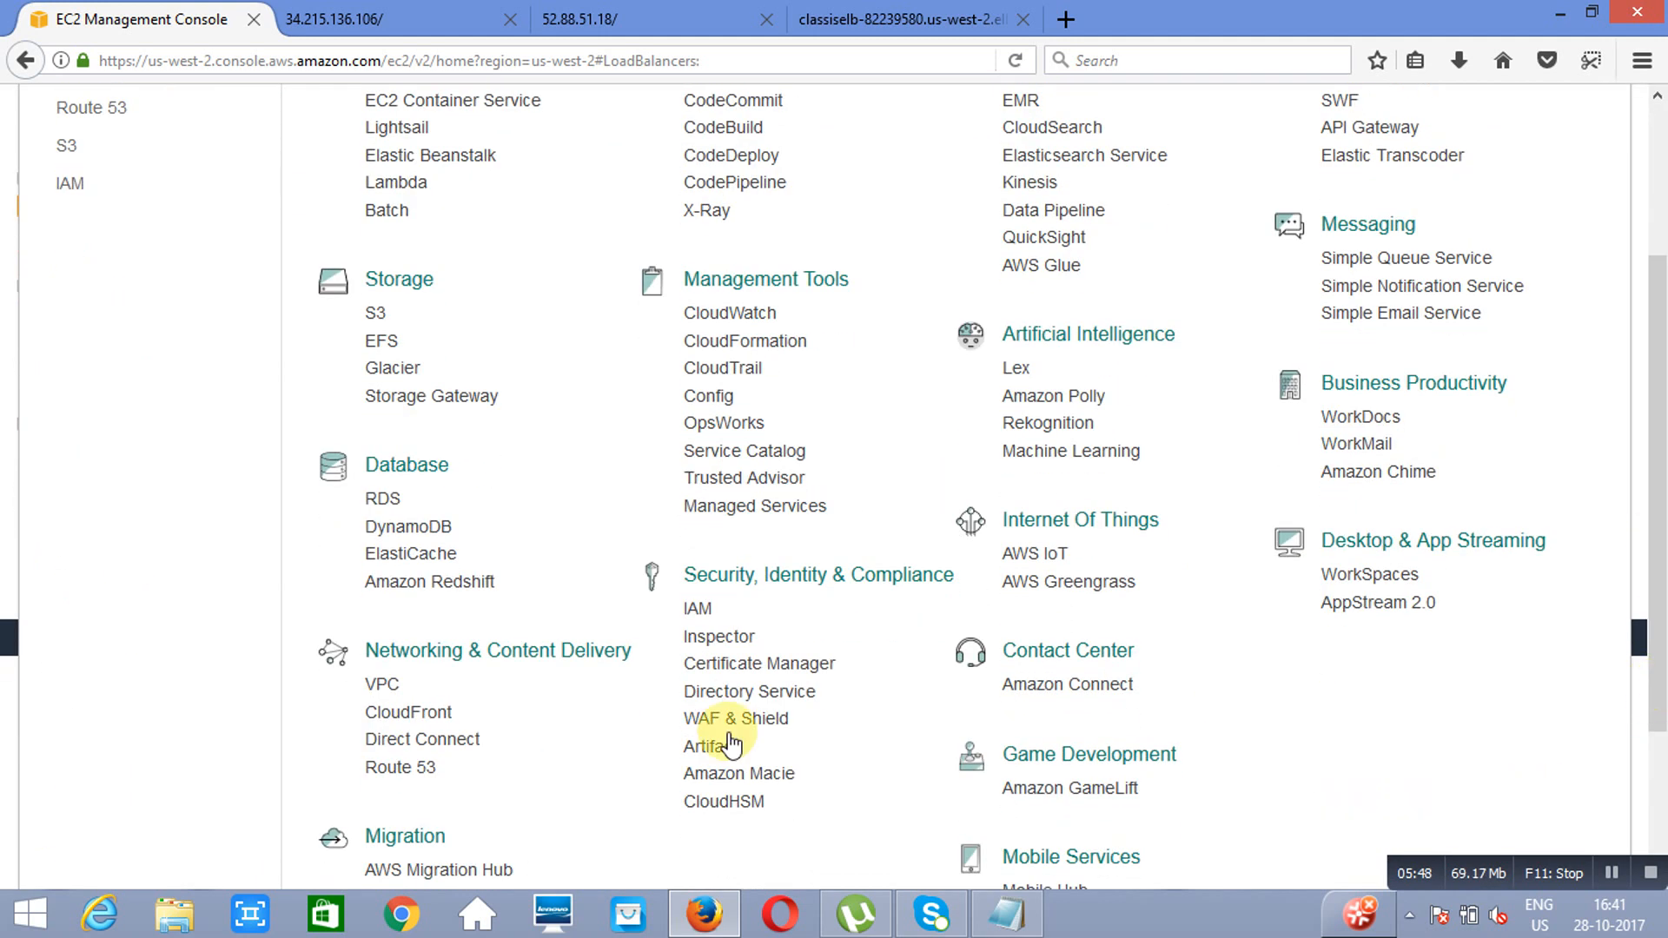
left_click(396, 769)
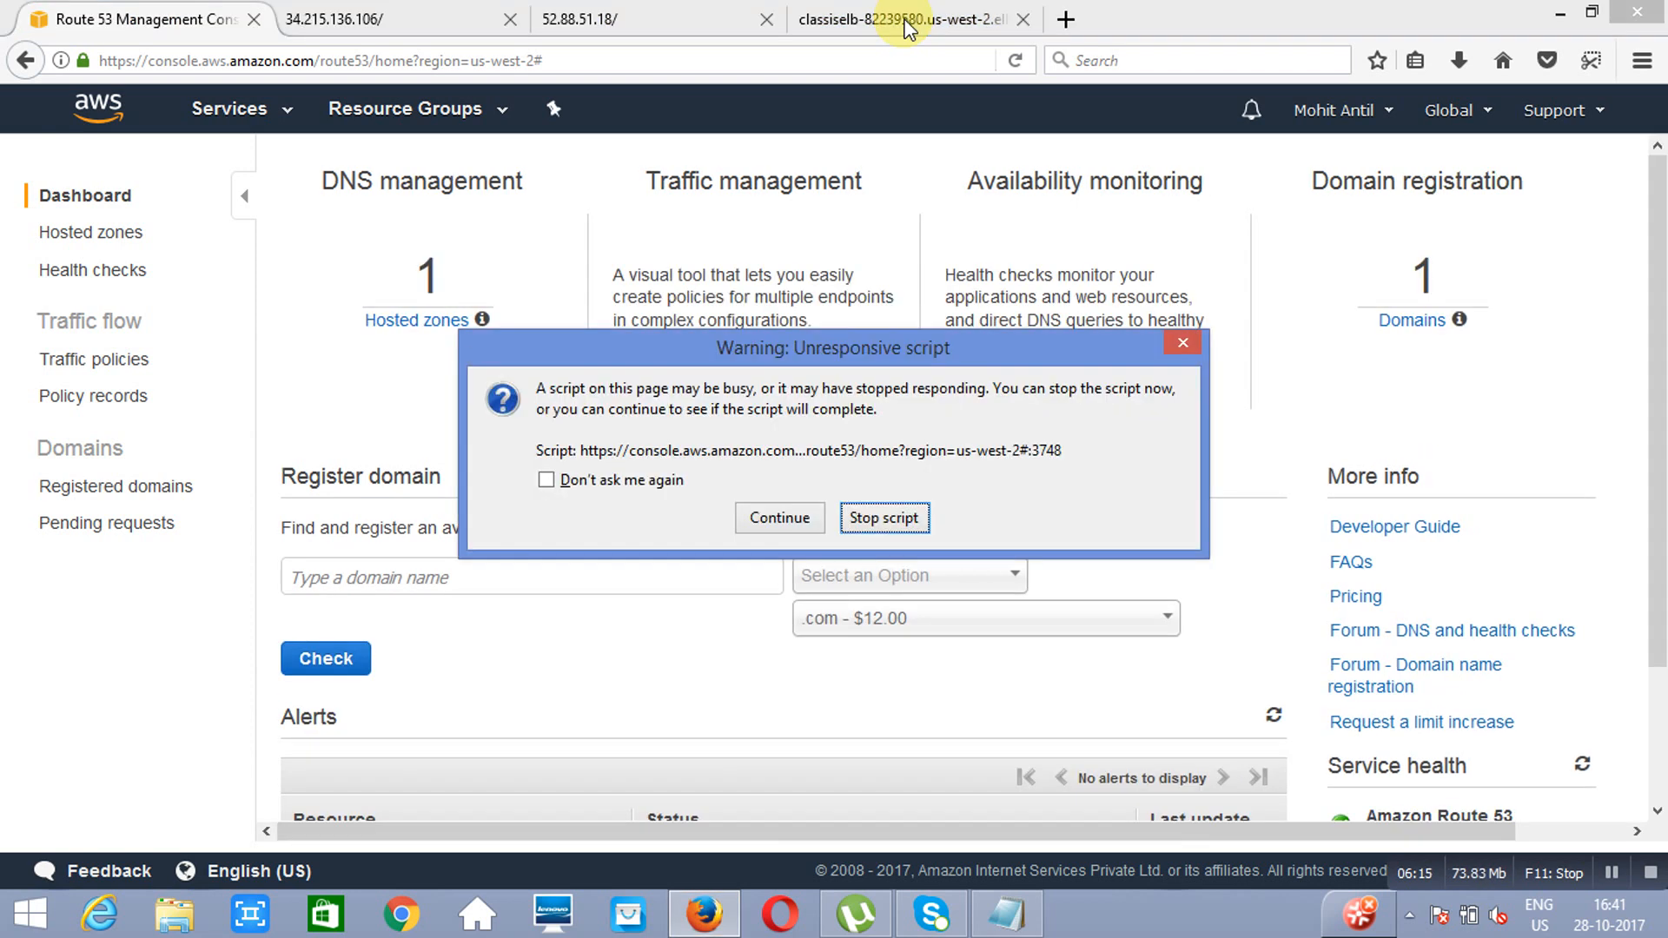
left_click(780, 518)
Step: Look at the load balancer's web address, then open the record sets of the hosted zone intaglioinstitute.com in Route 53
left_click(869, 19)
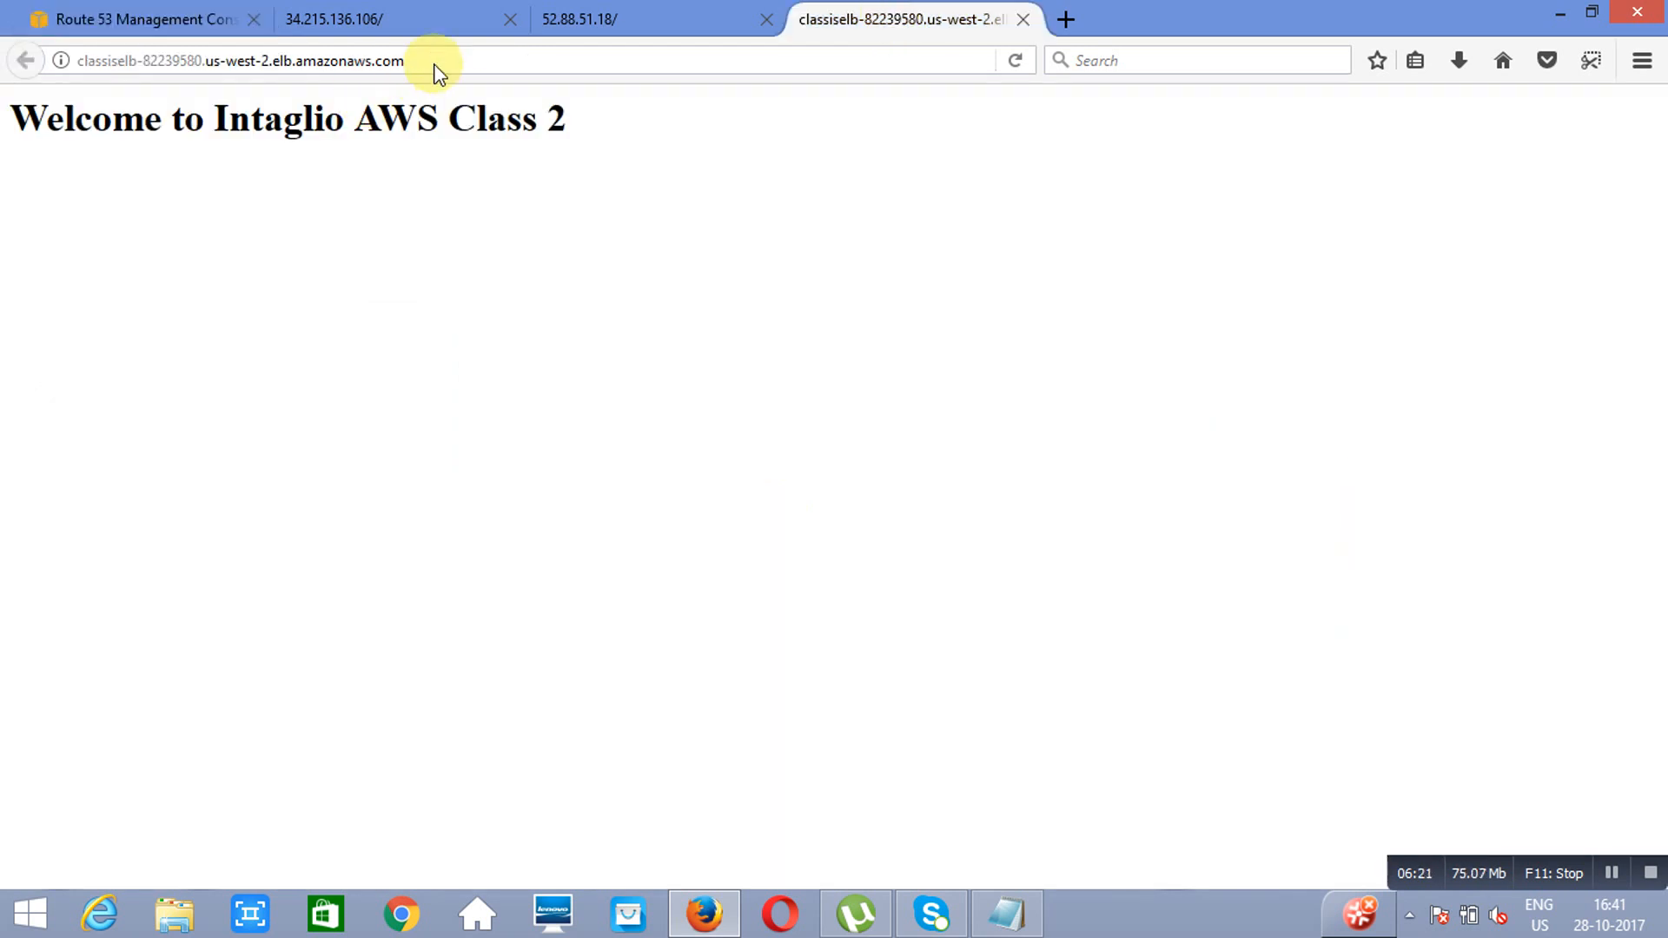
left_click(142, 18)
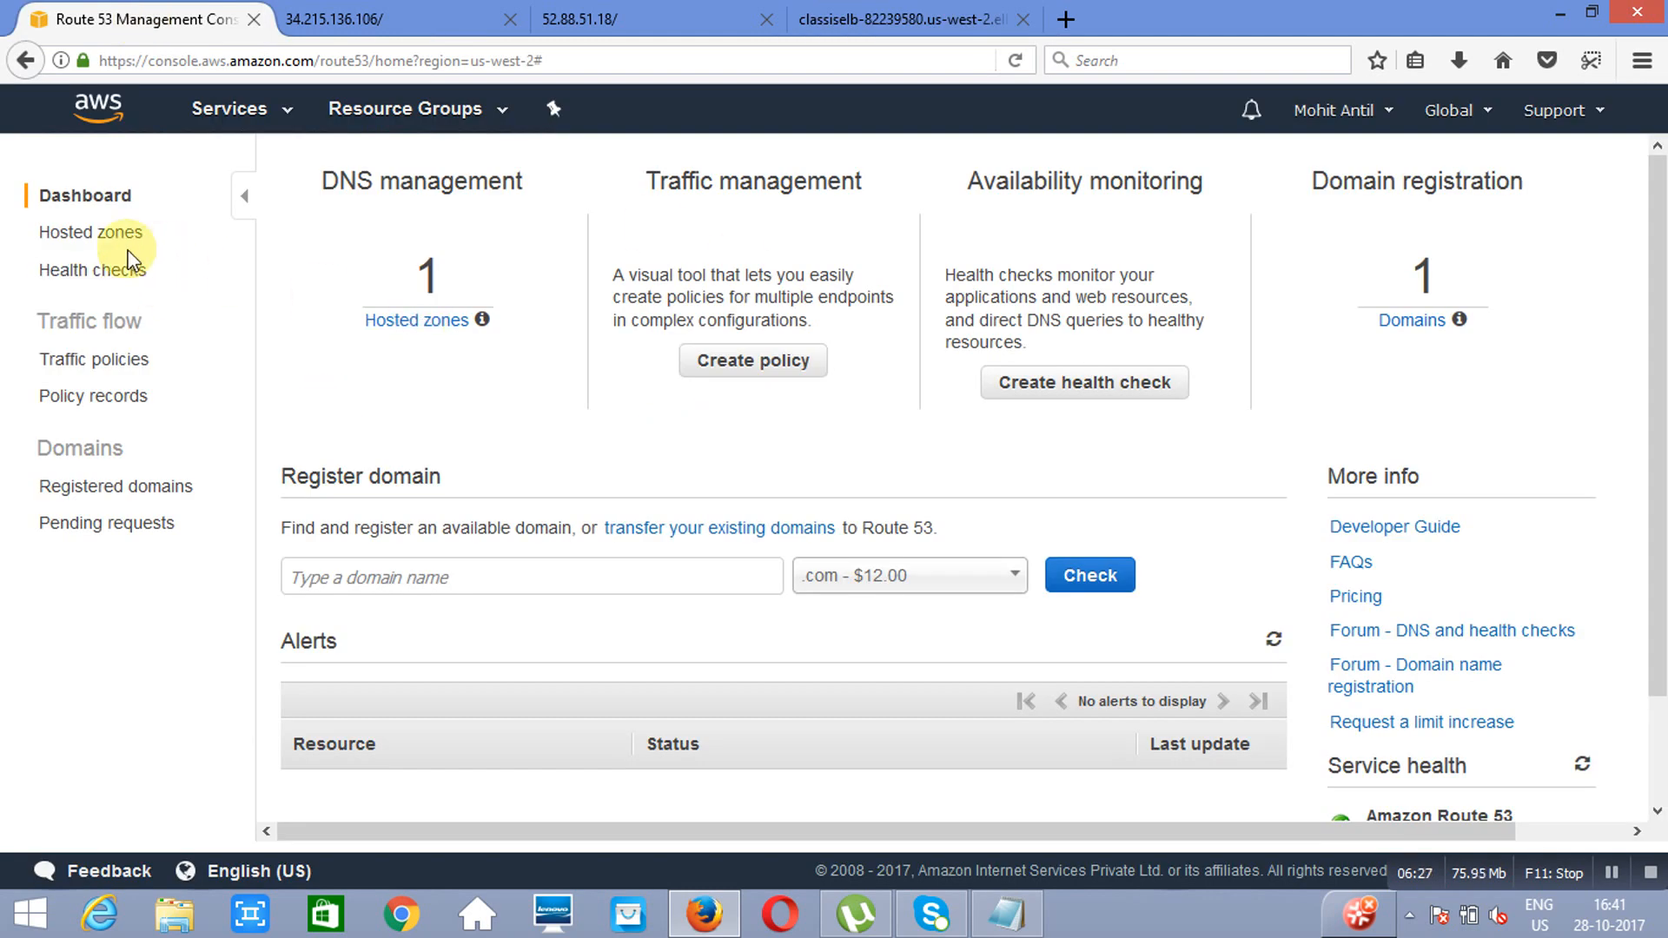
left_click(103, 239)
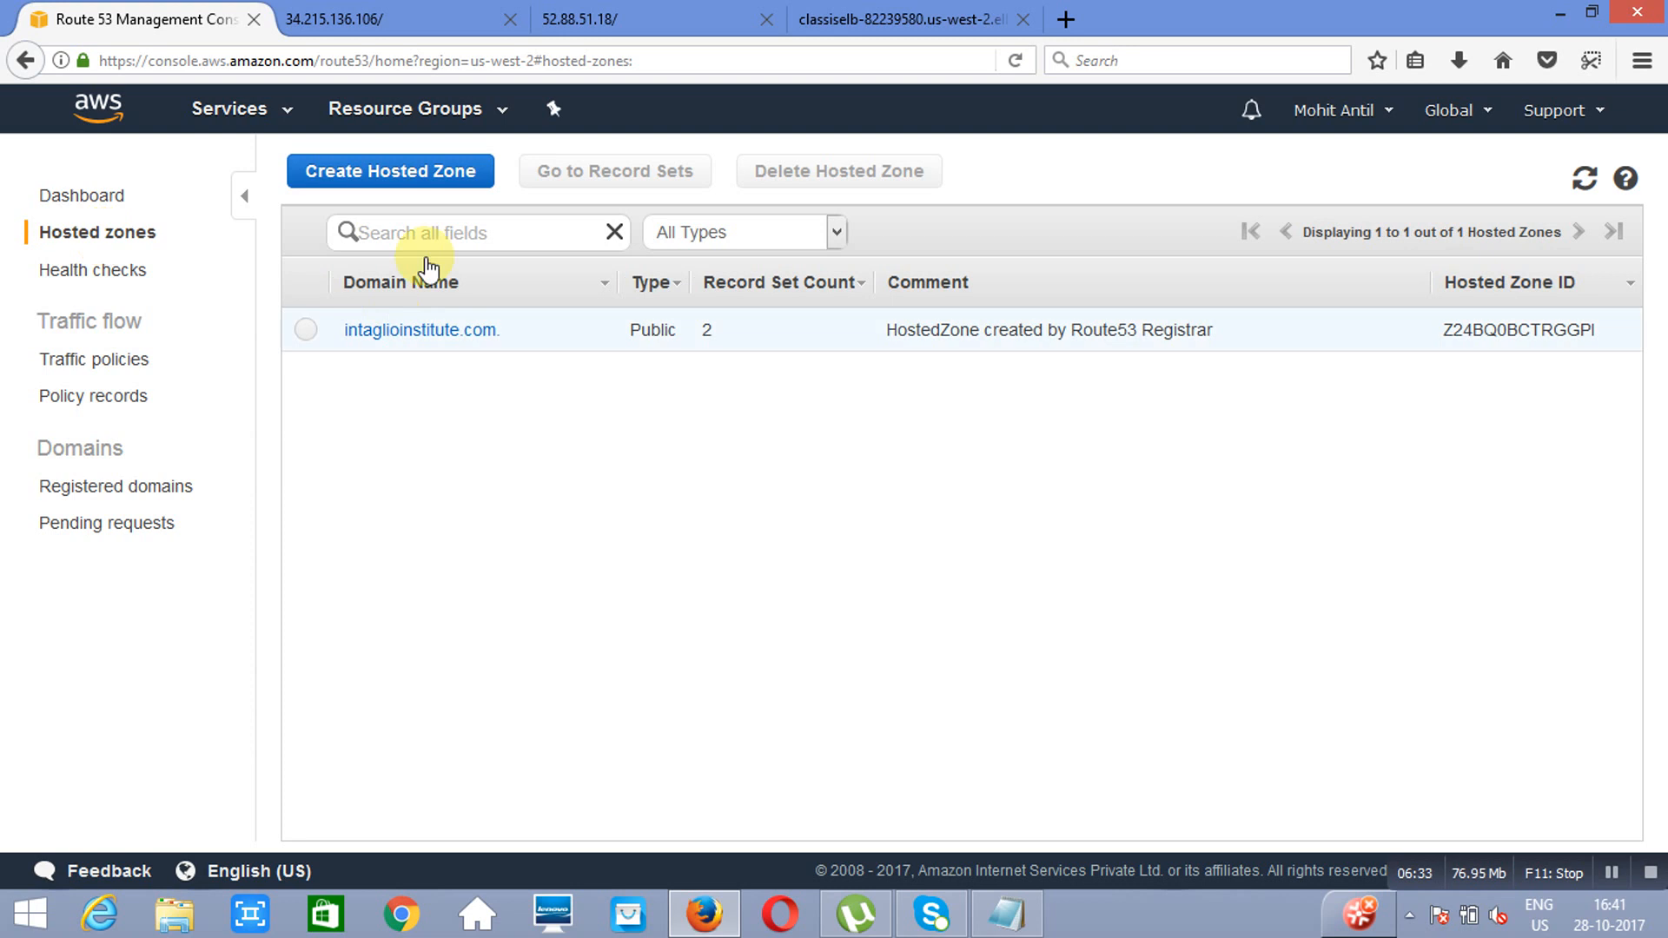
left_click(415, 336)
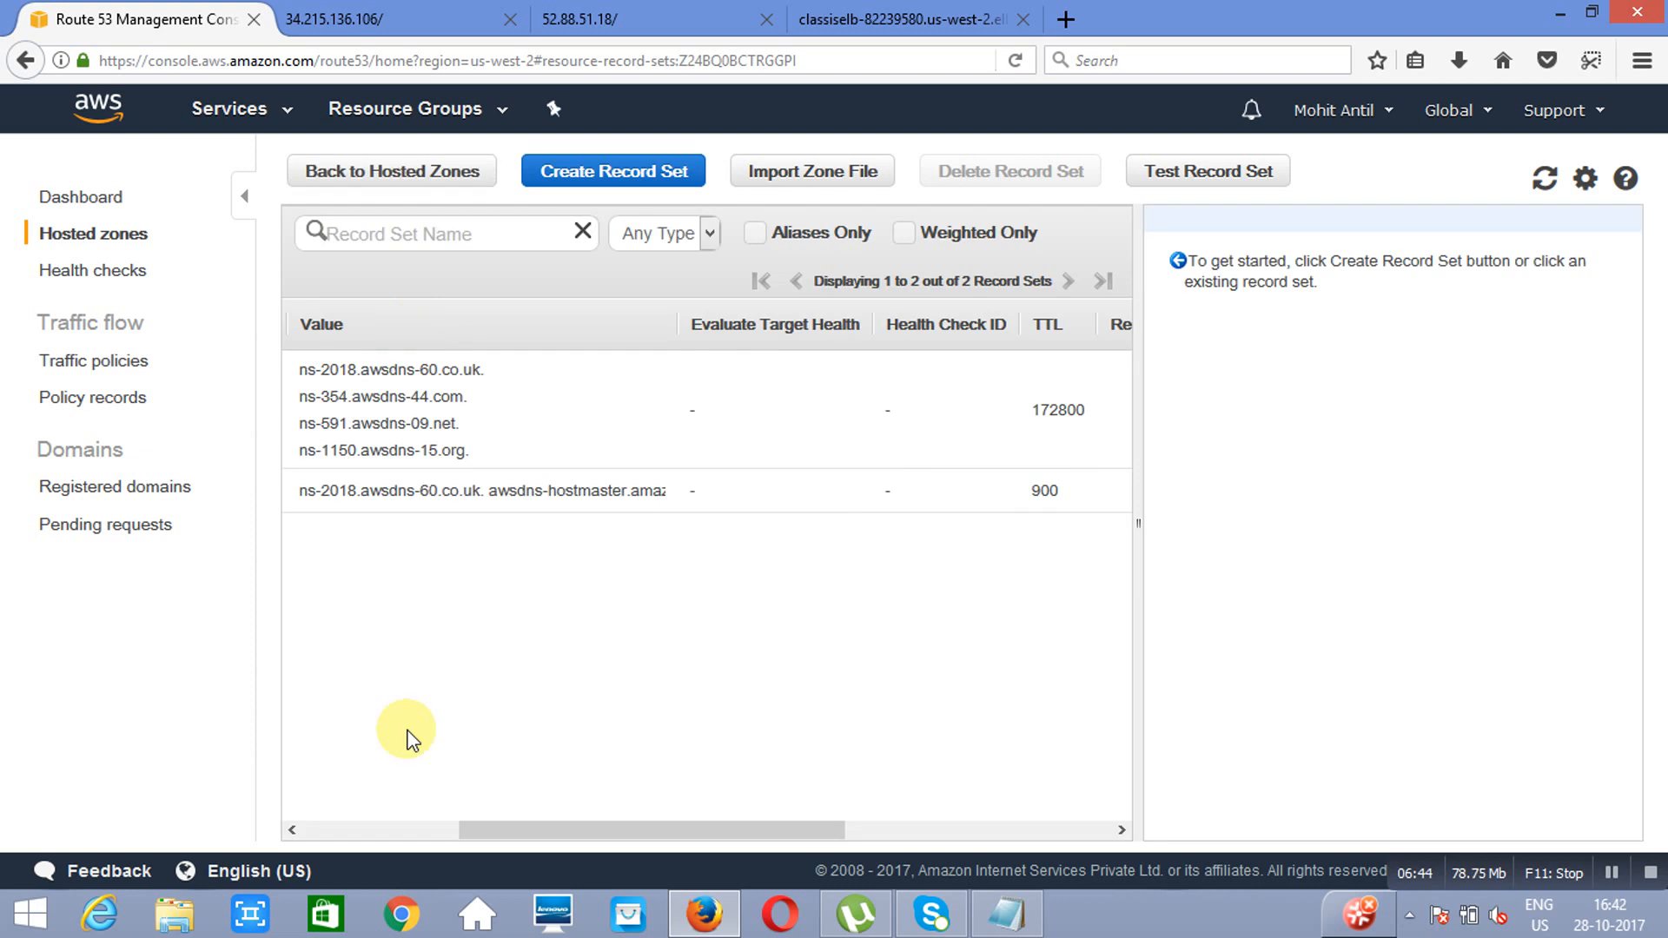
left_click(367, 830)
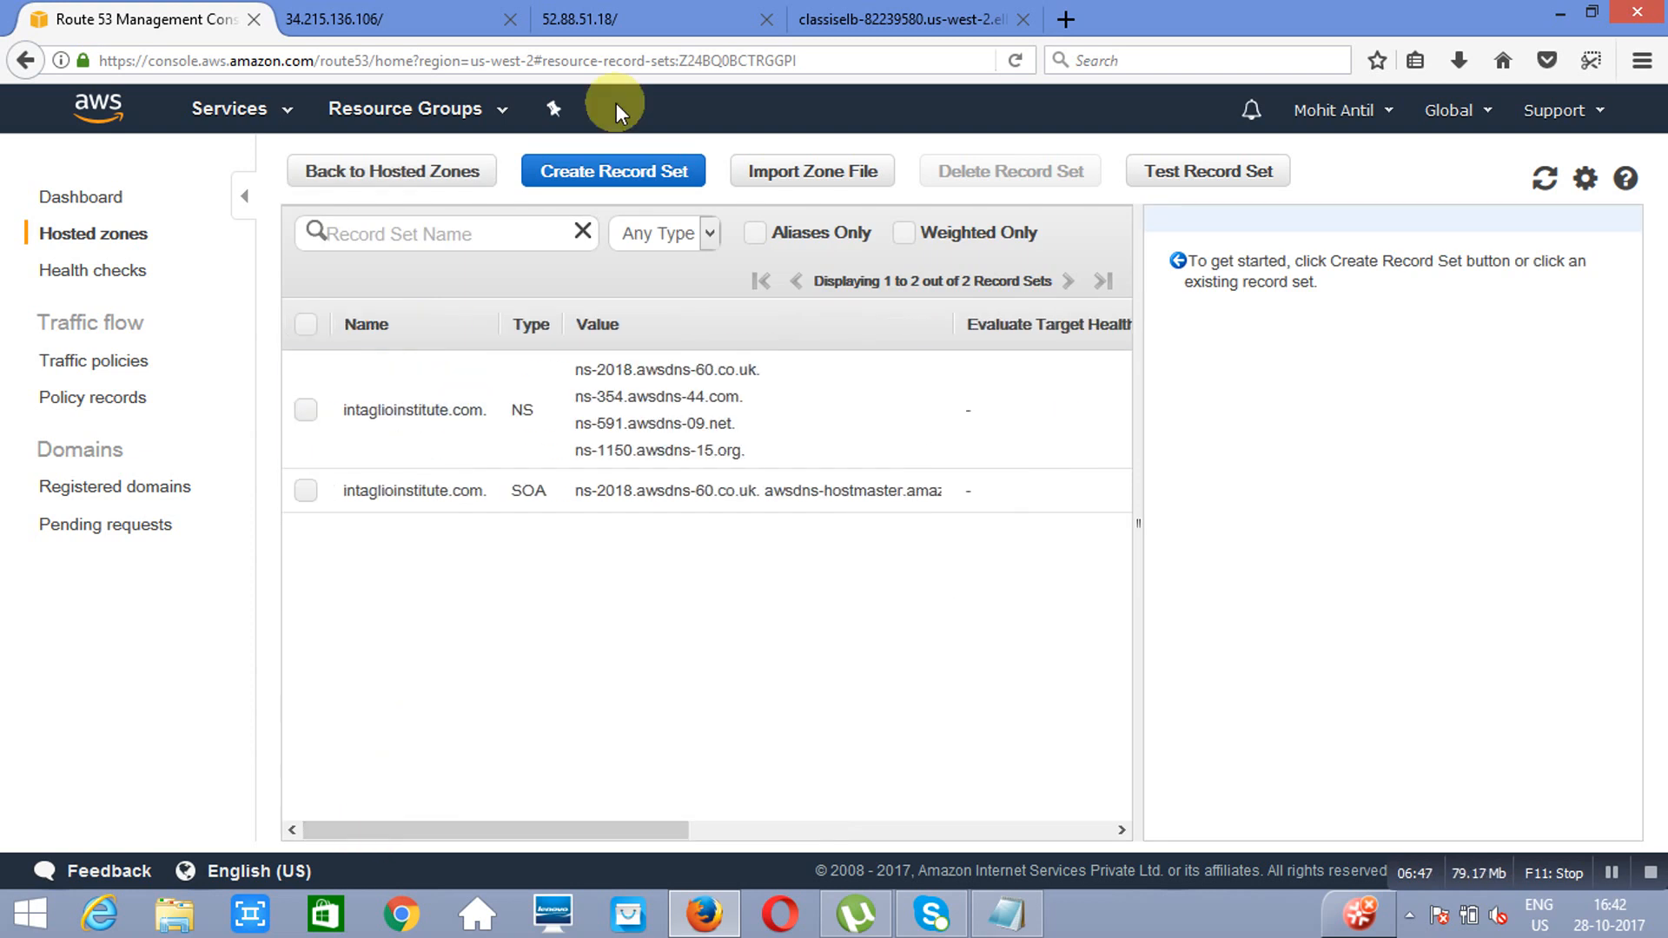
Step: Start a new record set named www in the intaglioinstitute.com zone and make it an alias record
left_click(625, 180)
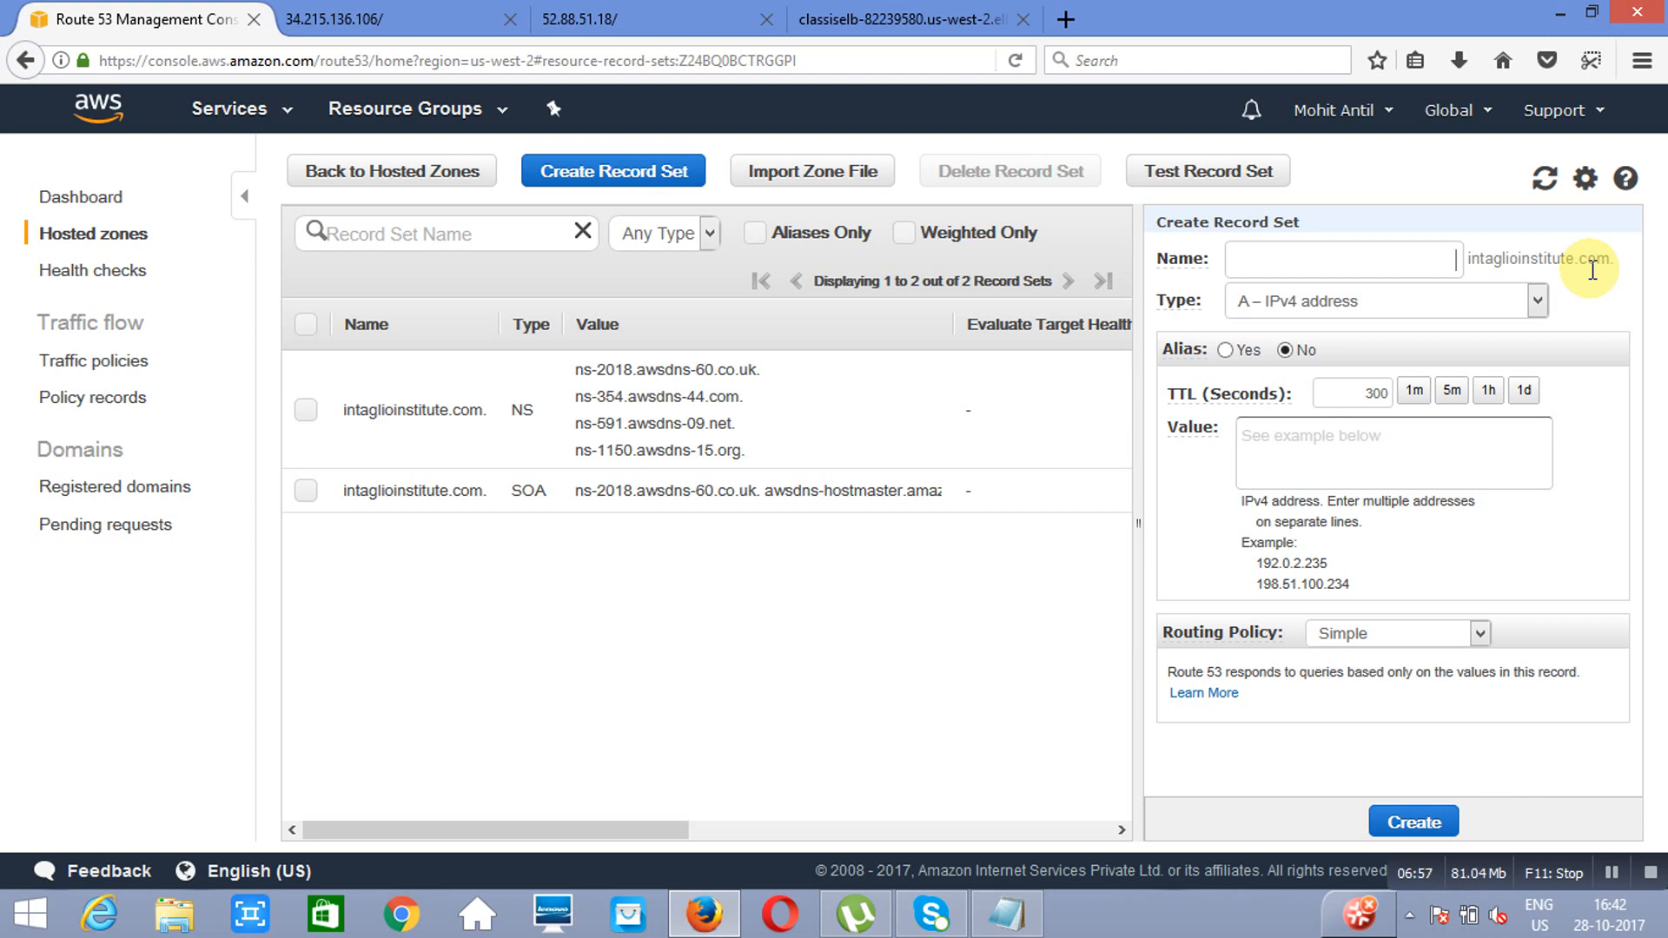
type("www")
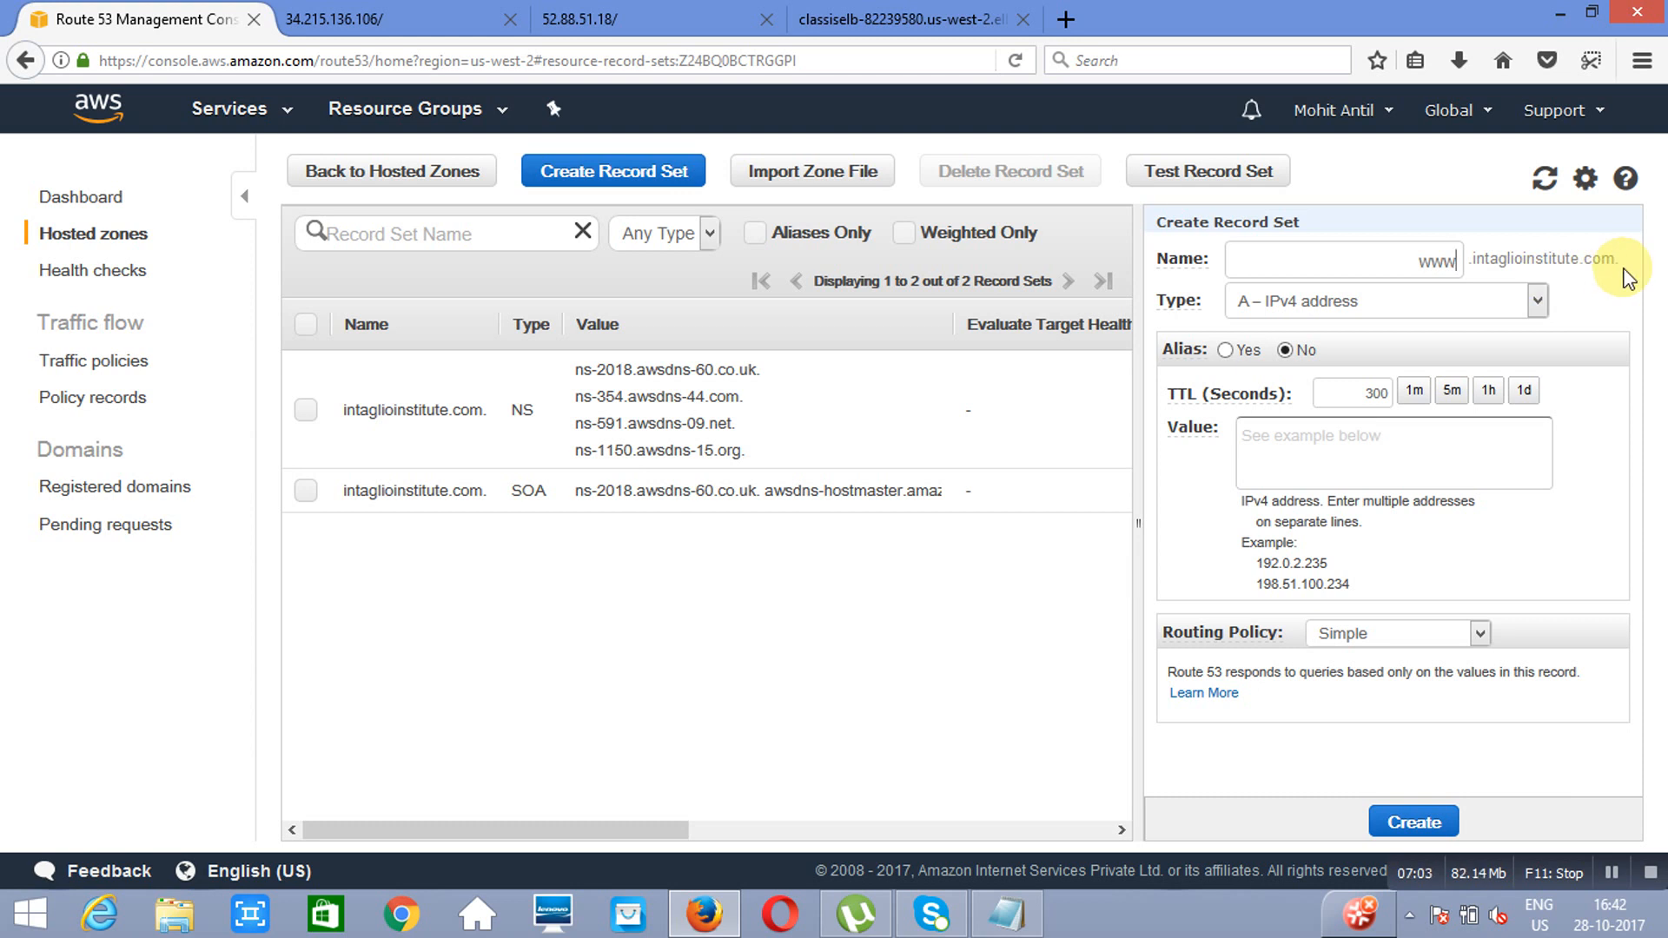
key("BackSpace")
key("BackSpace")
key("BackSpace")
type("www")
left_click(1226, 350)
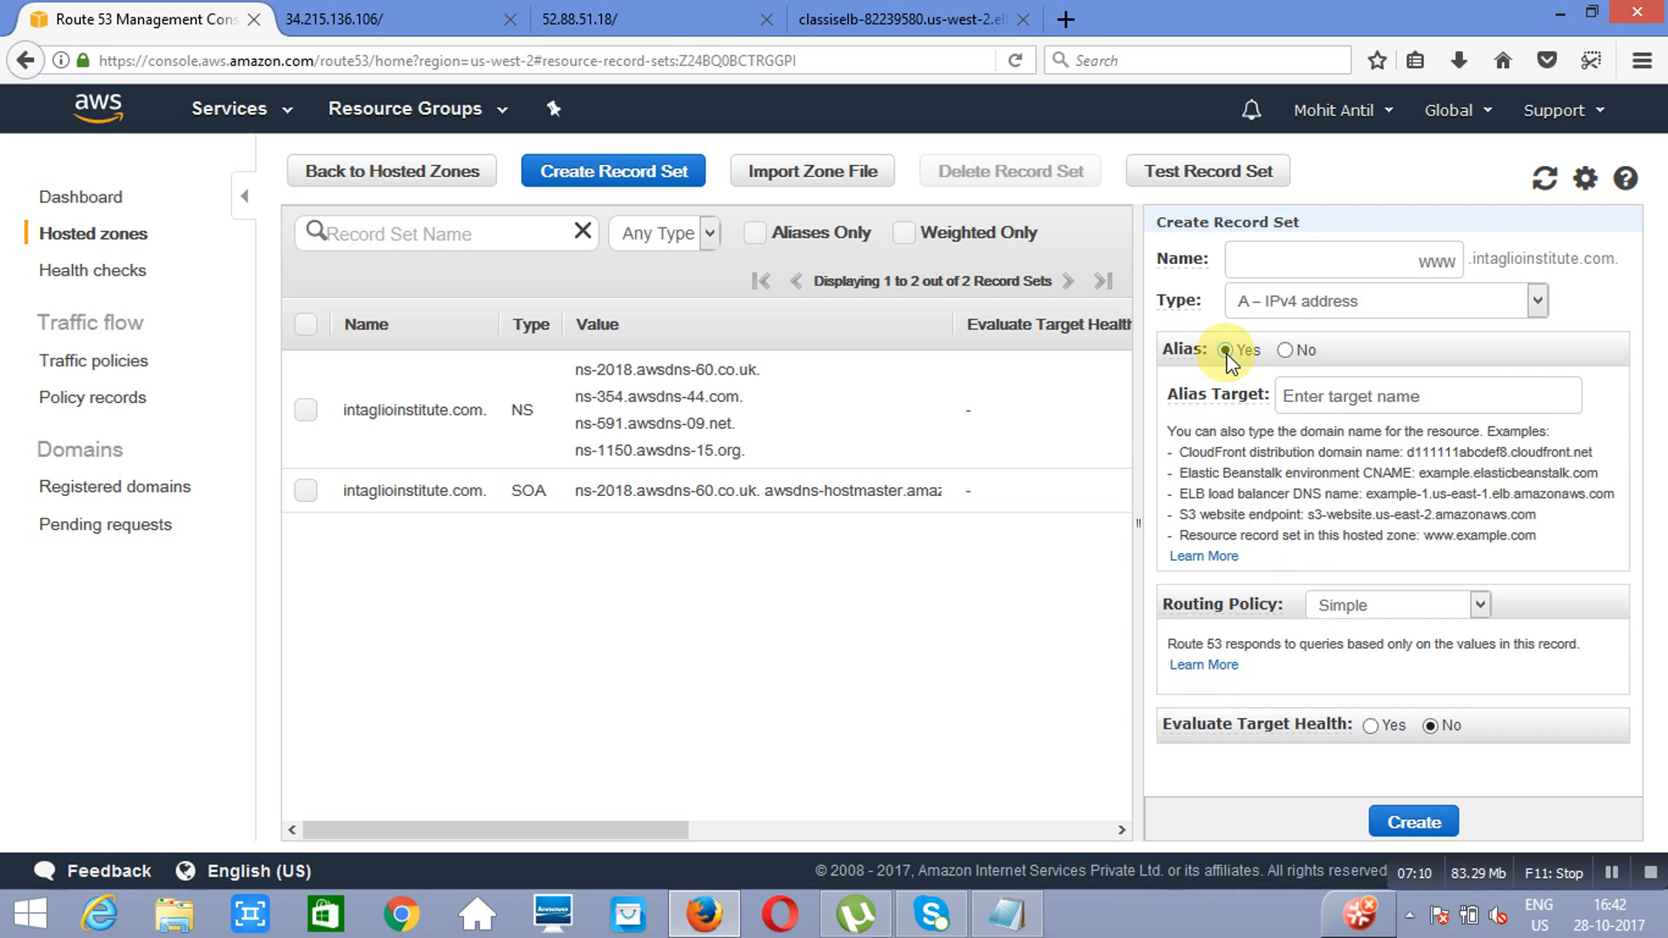
Step: Set the alias target to the classisELB load balancer listed under the ELB Classic load balancers
left_click(1468, 387)
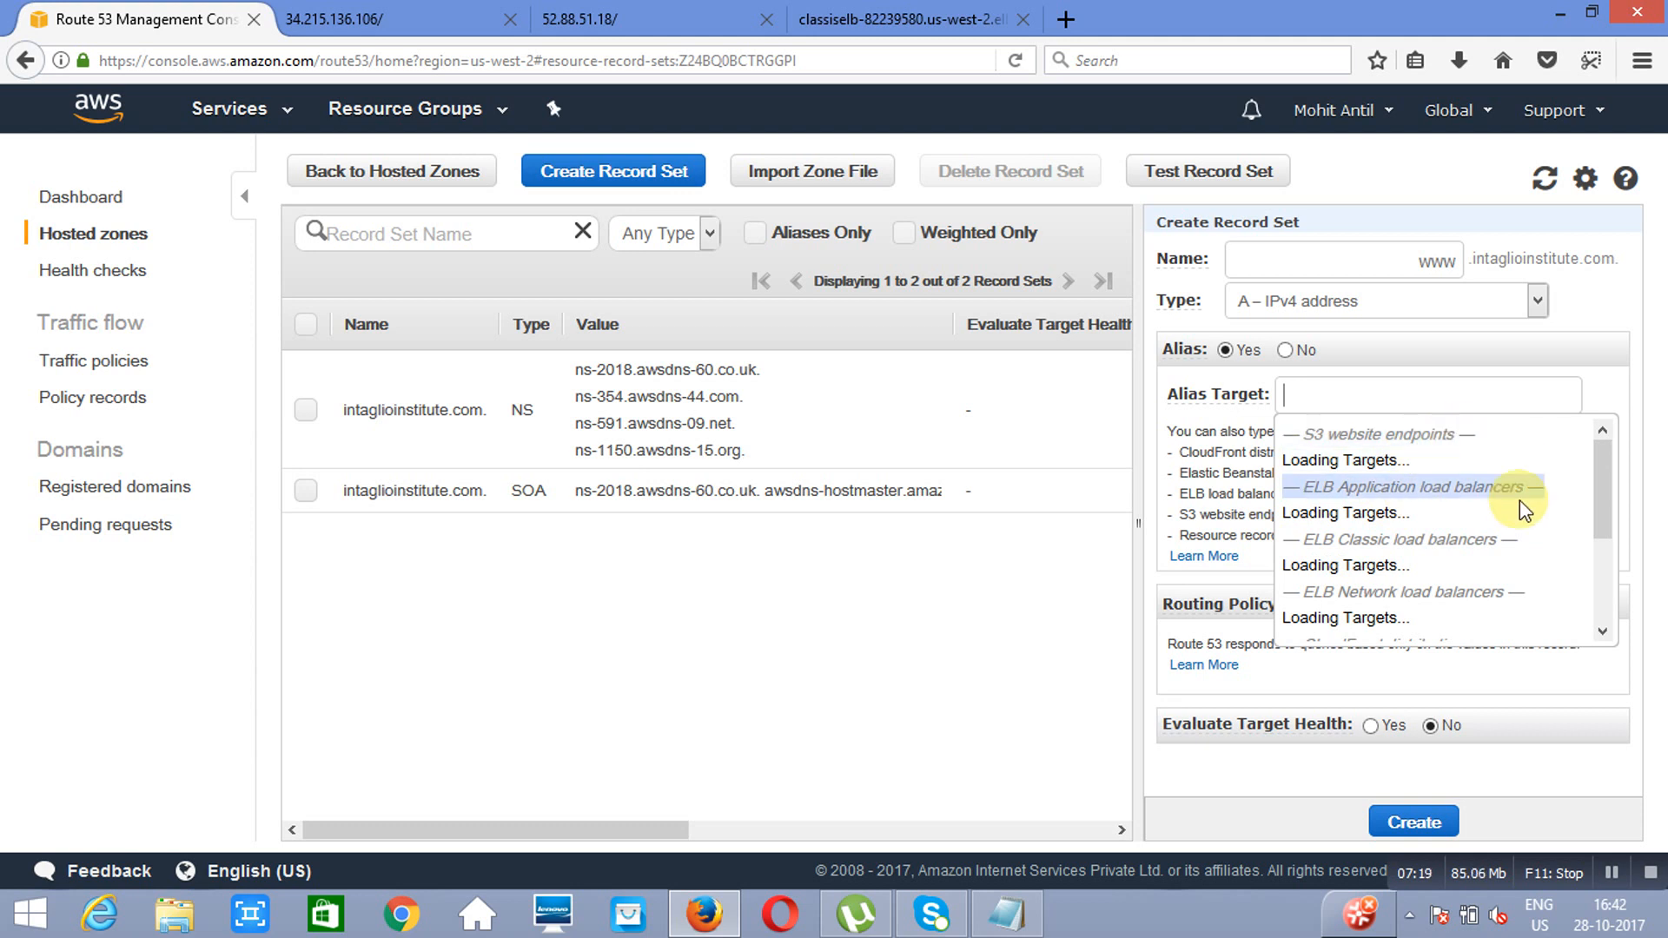
left_click(1601, 640)
left_click(1602, 632)
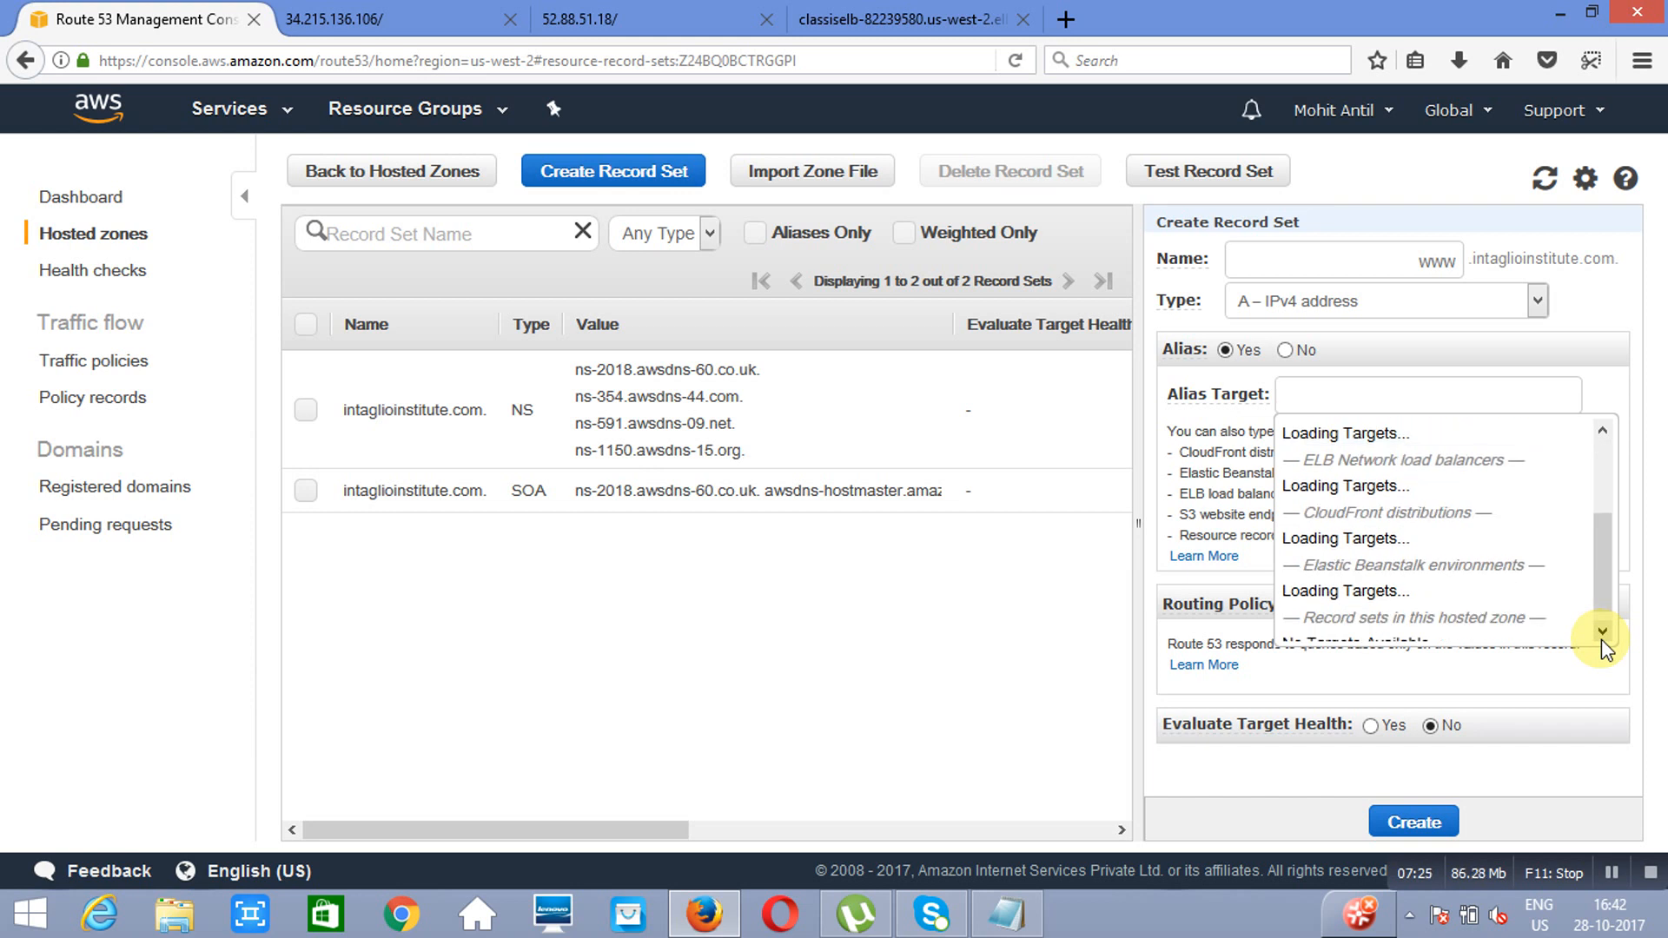
left_click(1601, 639)
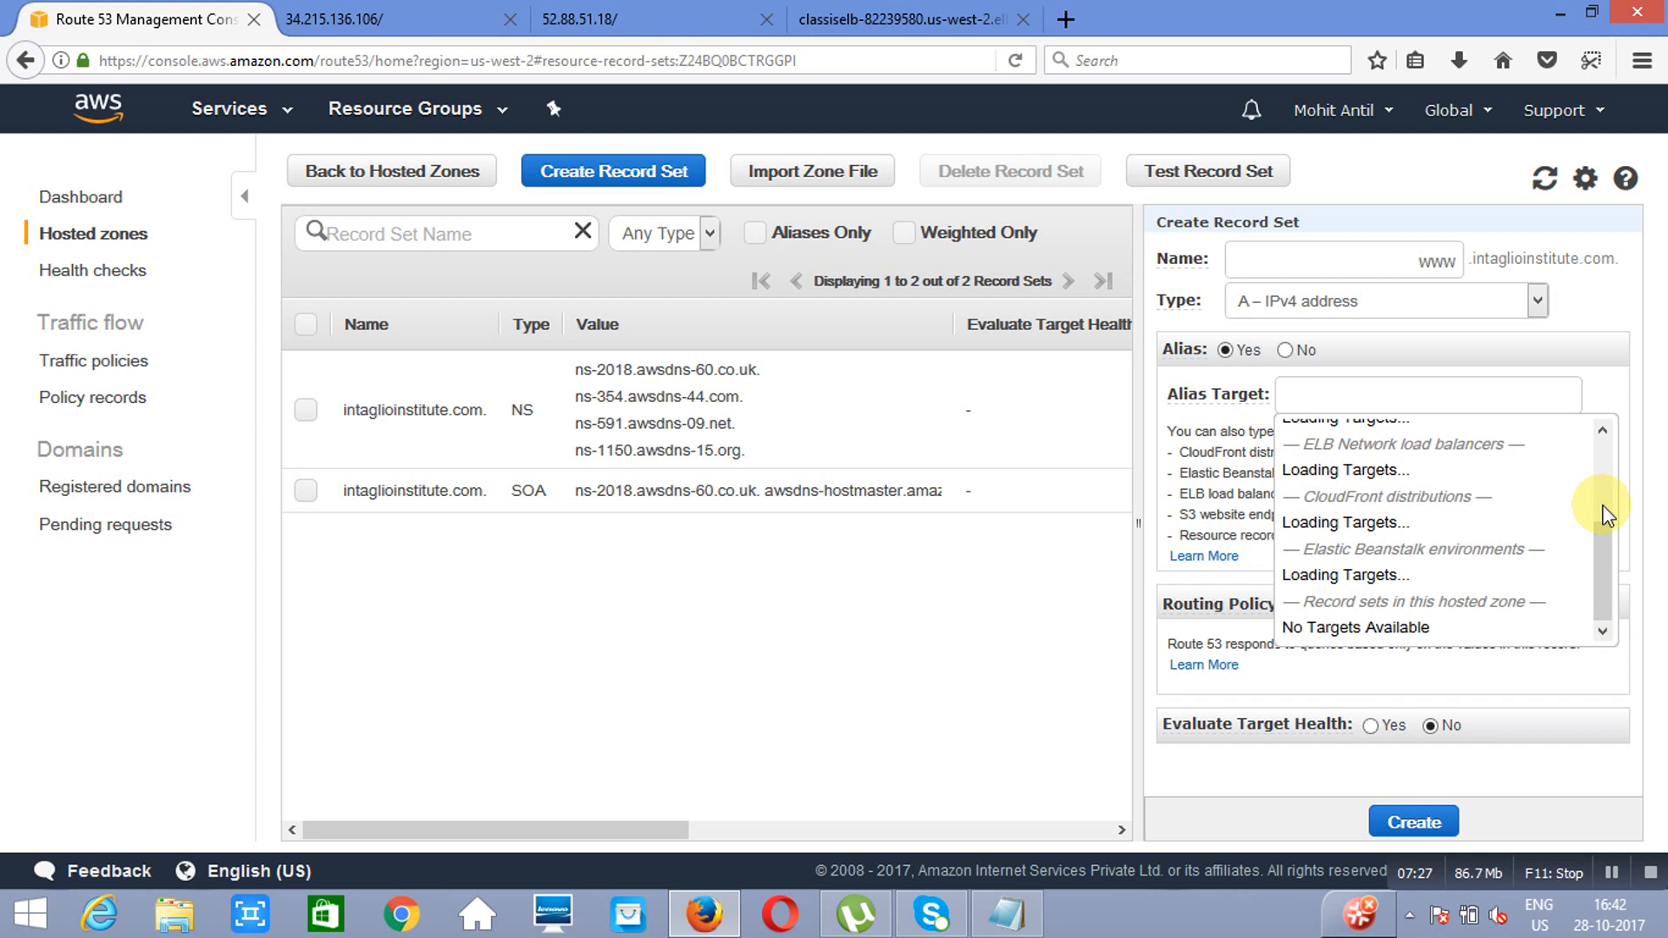
left_click(1601, 431)
left_click(1602, 430)
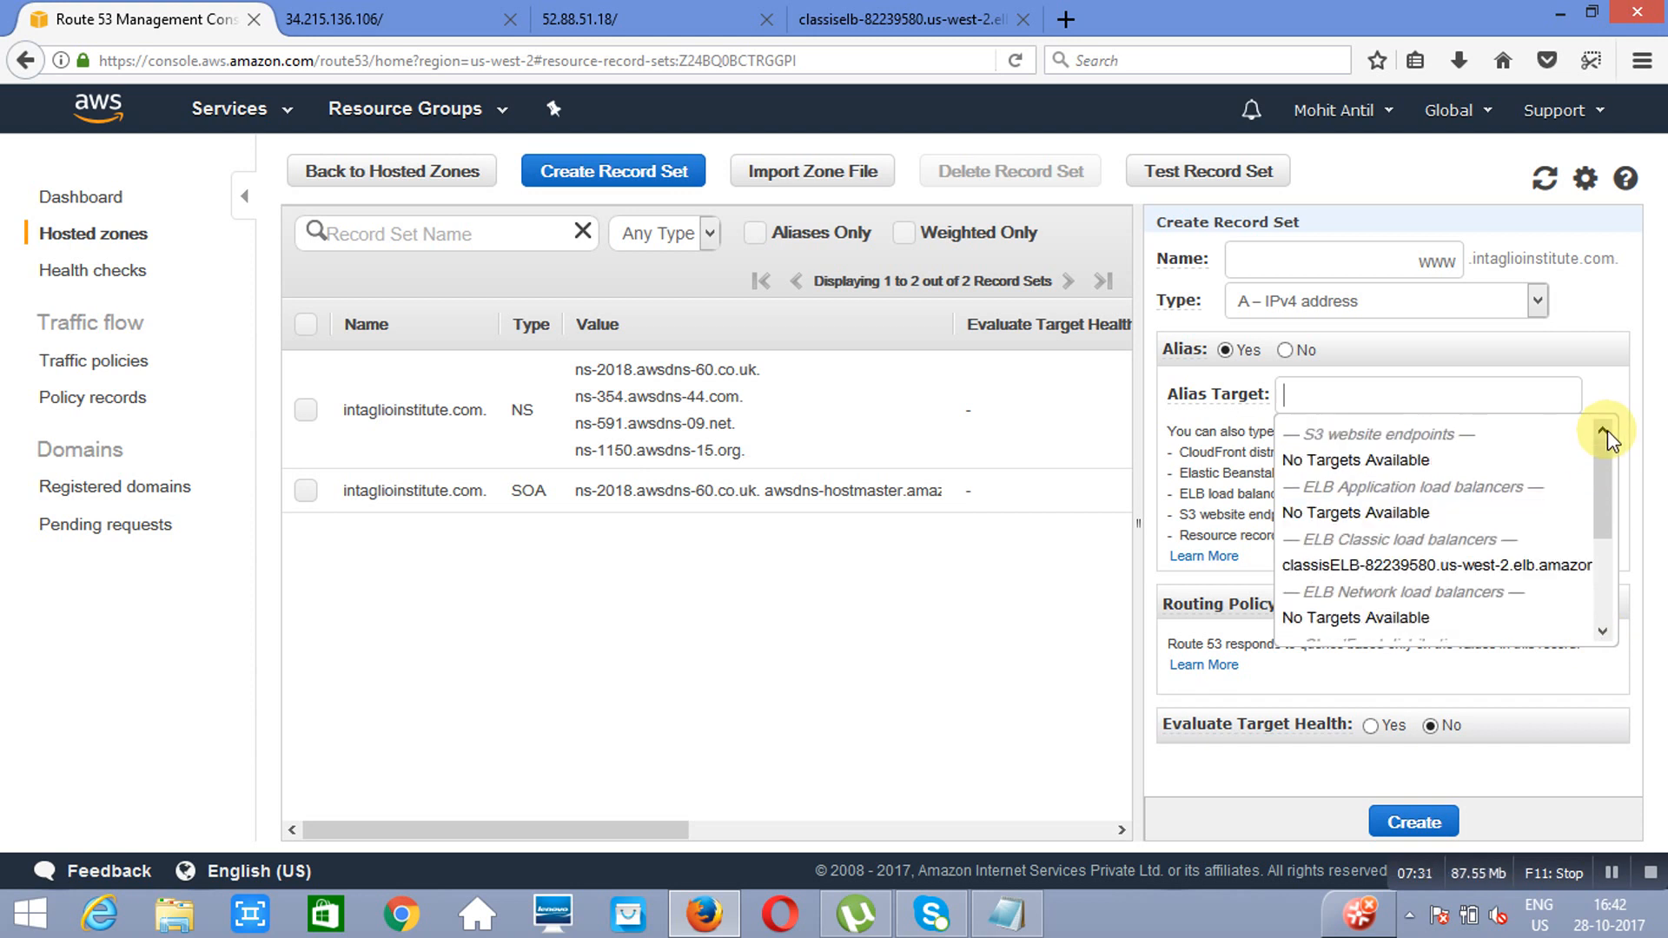
left_click(1427, 571)
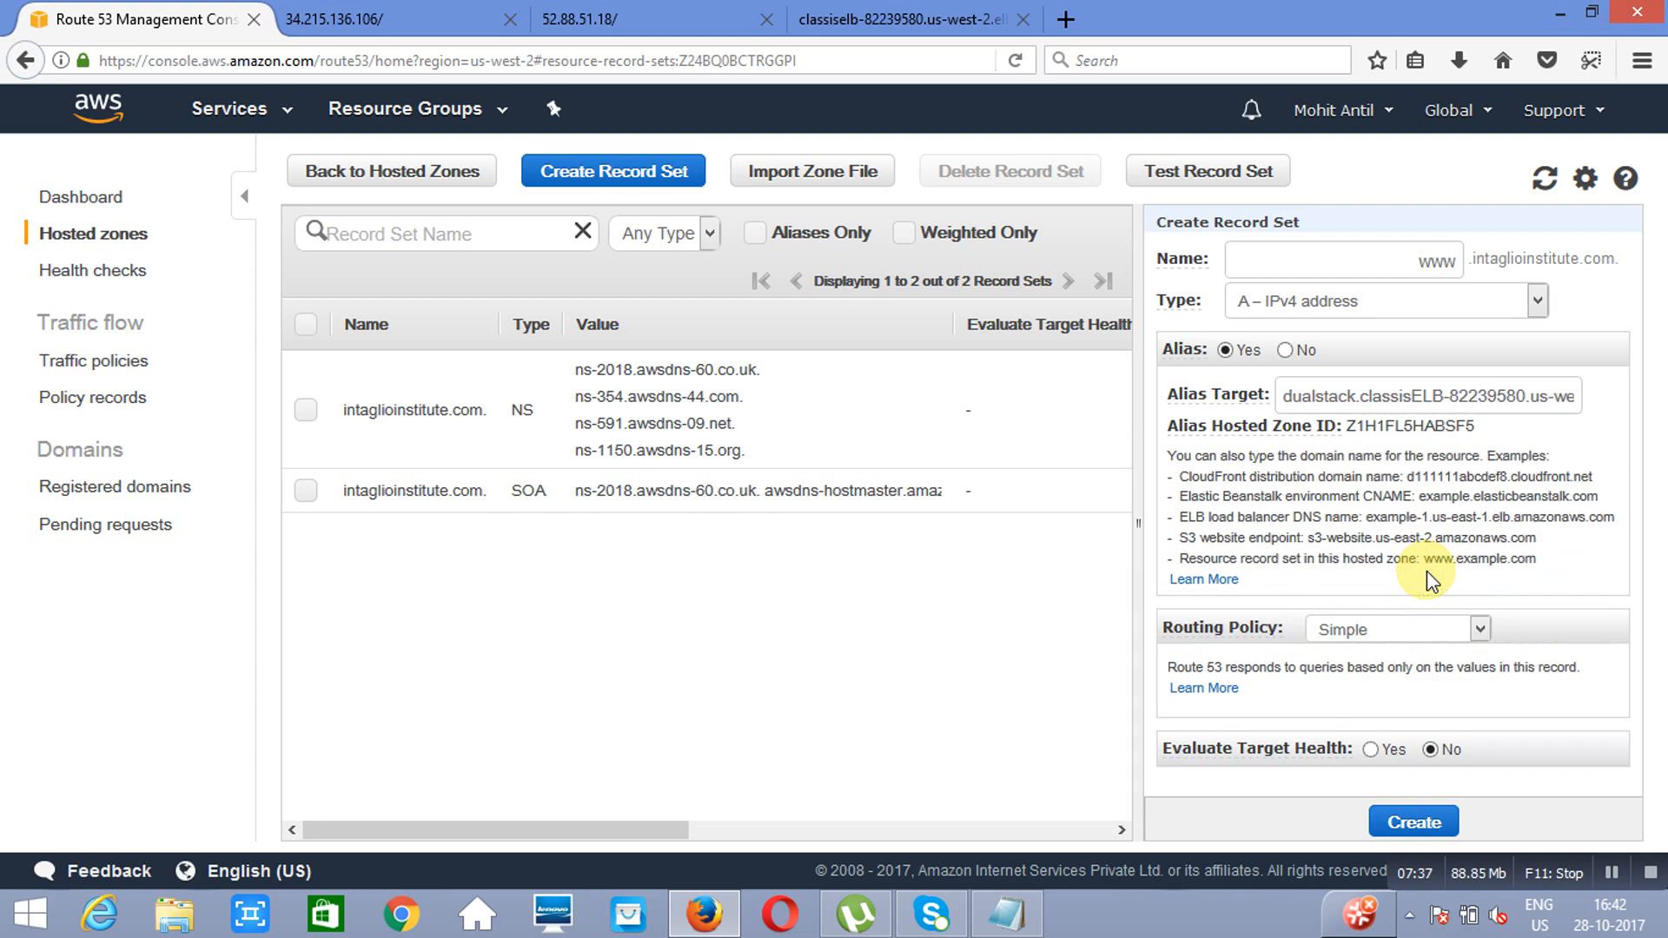
left_click(1480, 631)
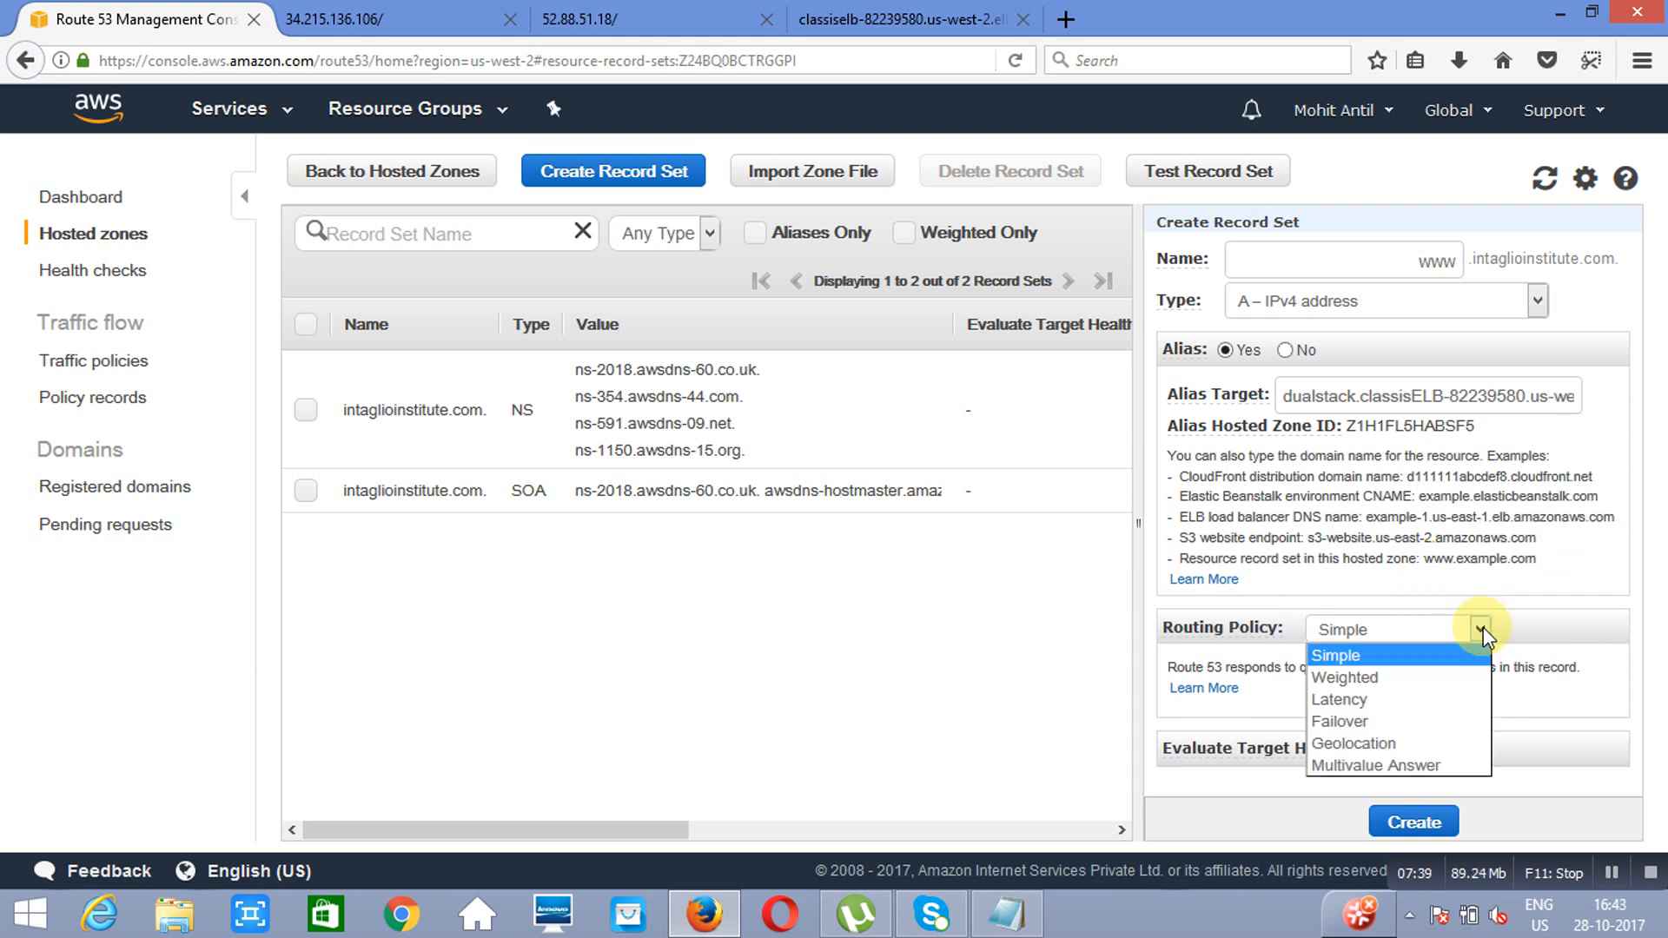
left_click(1438, 674)
left_click(1414, 823)
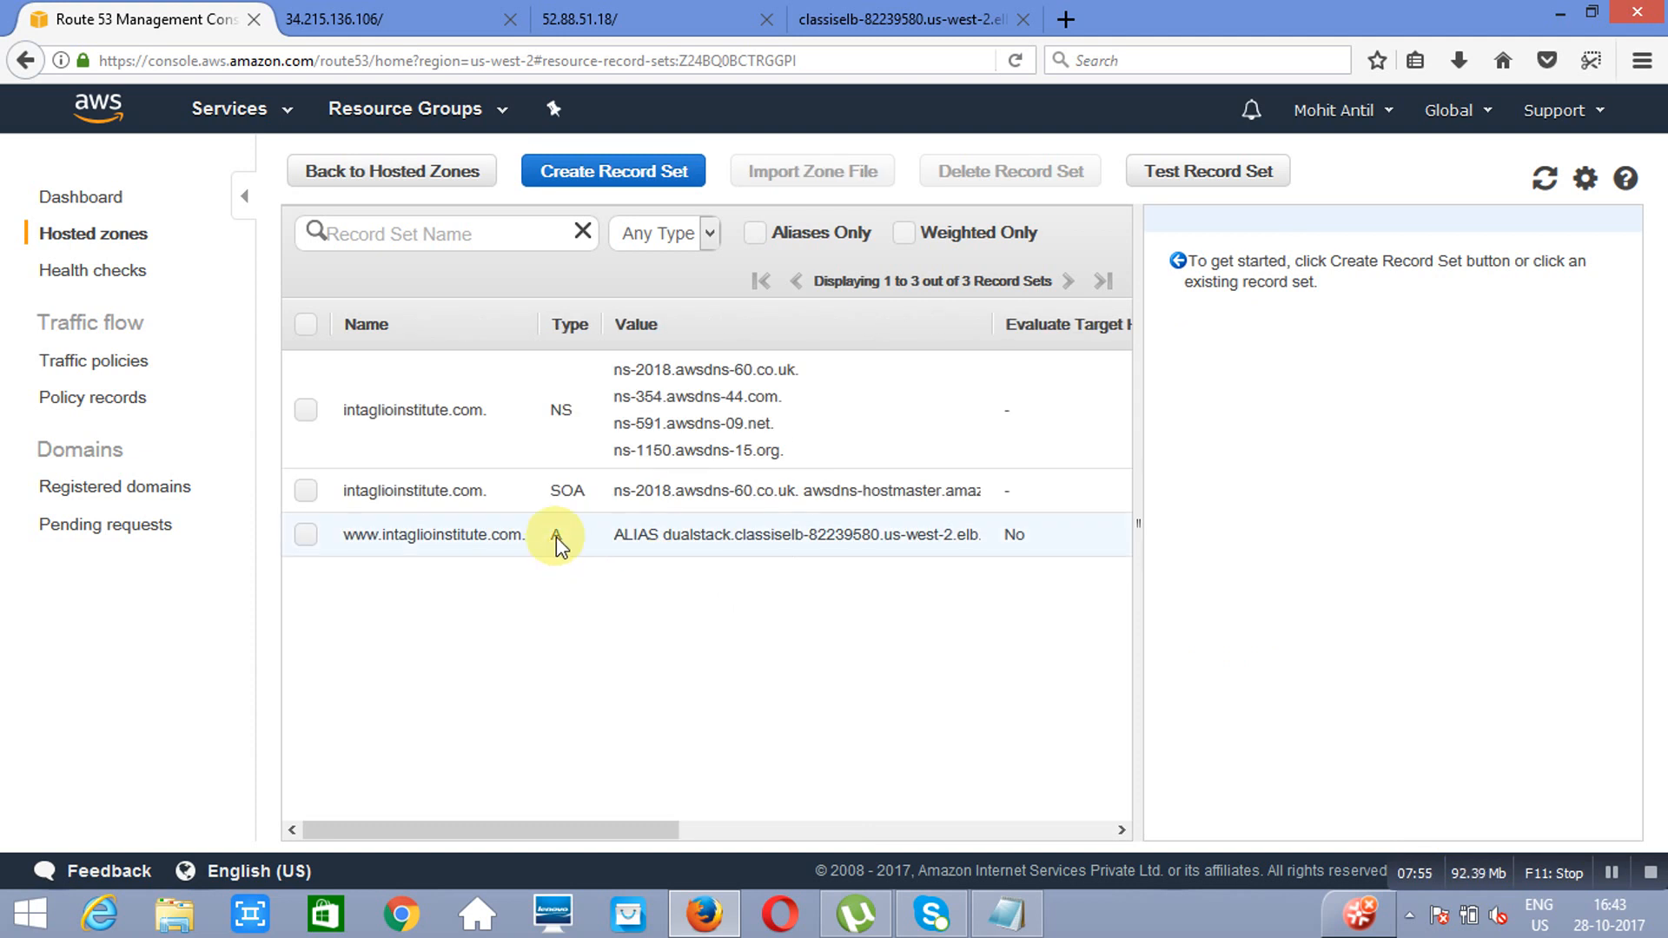
double_click(555, 536)
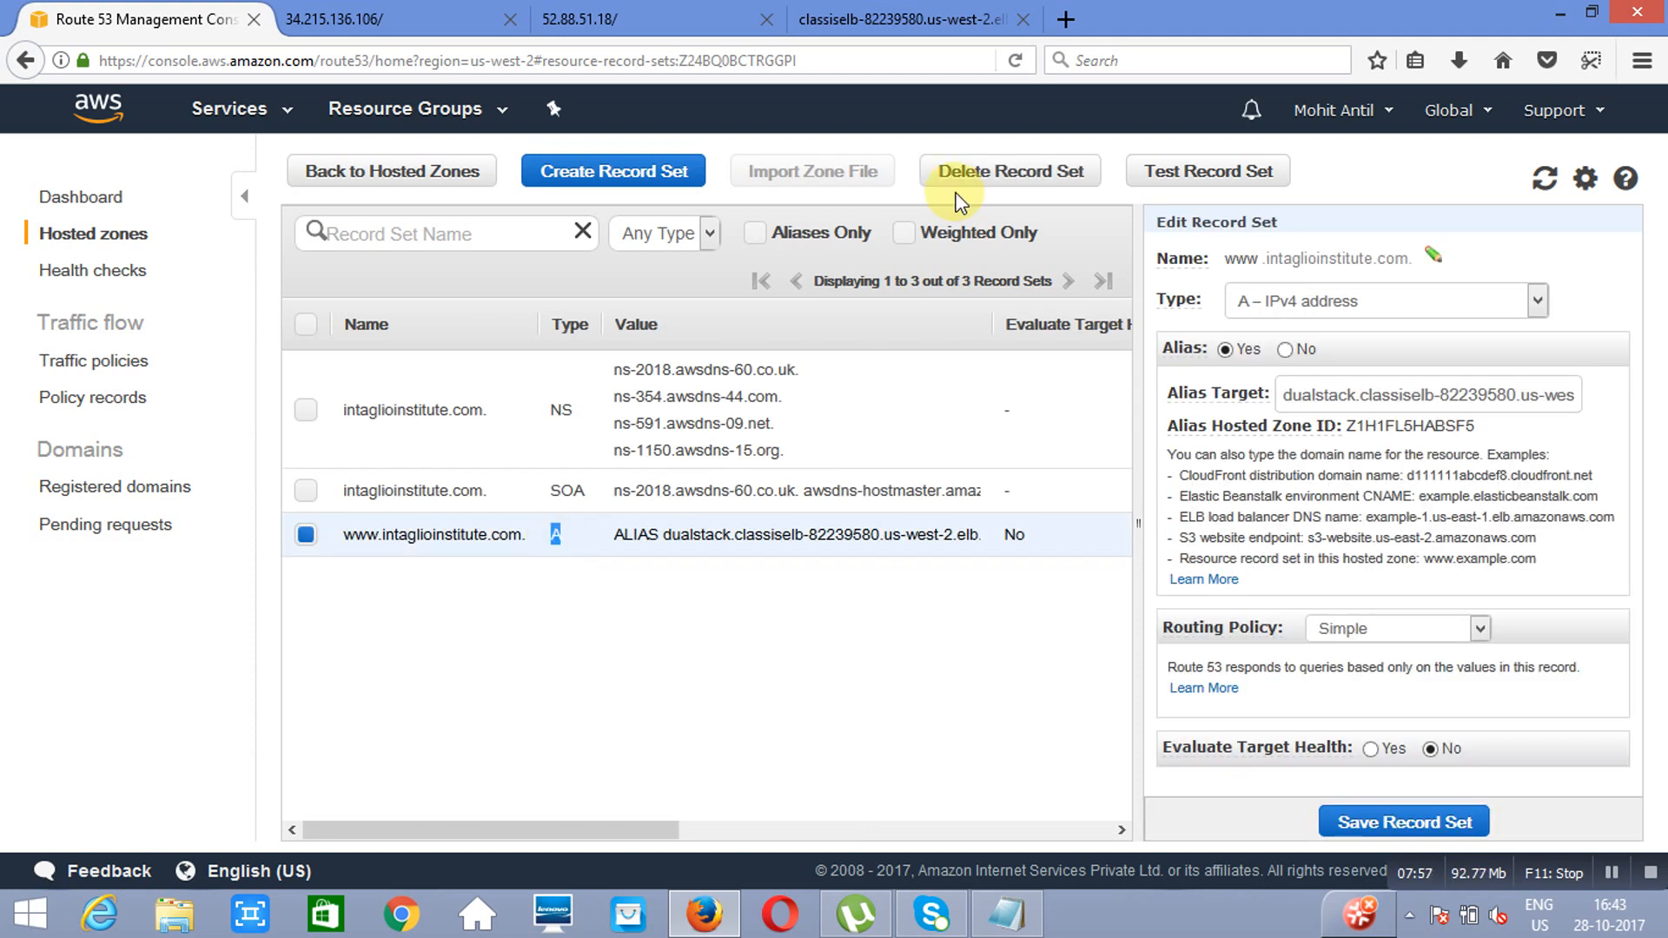
left_click(1065, 19)
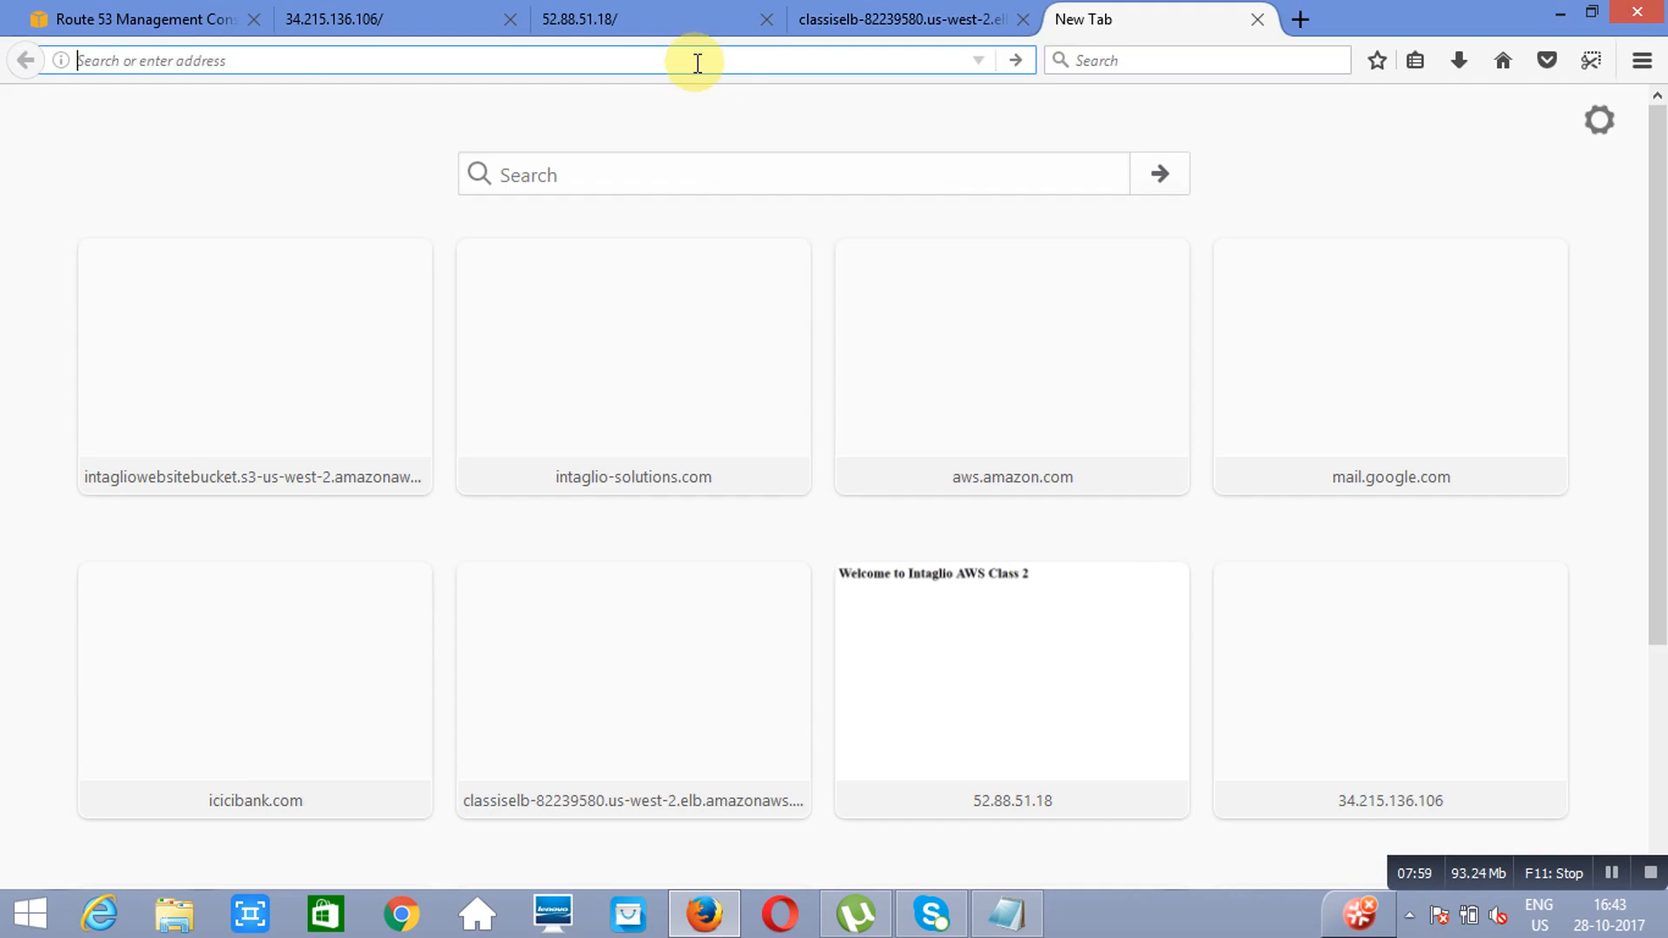
type("www")
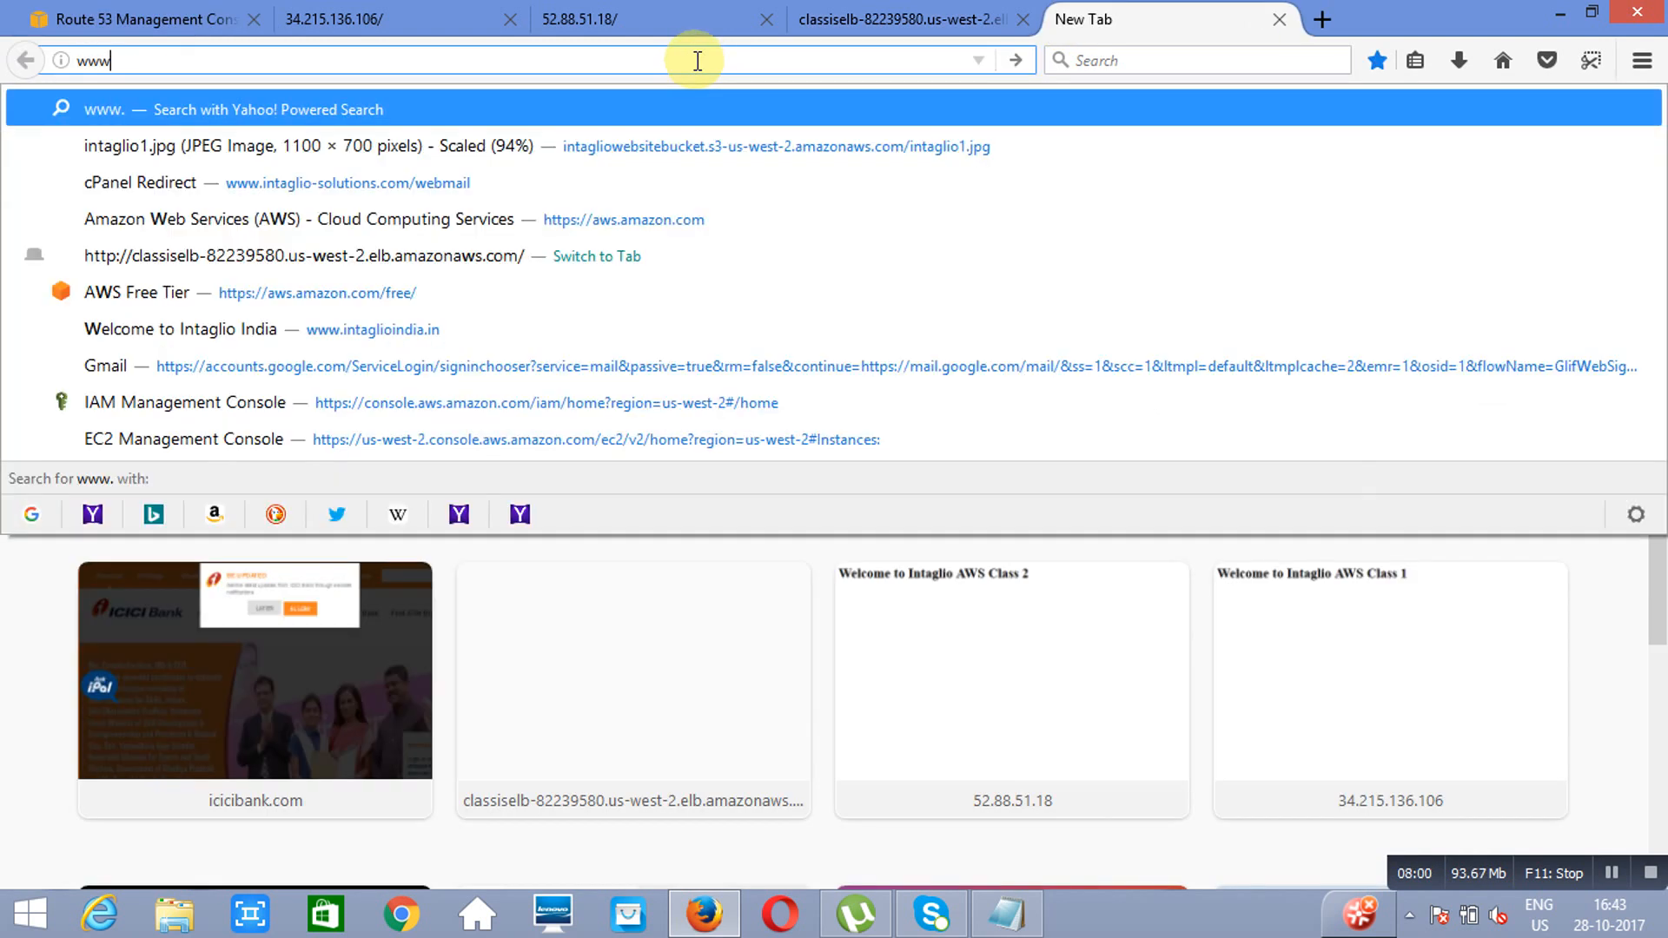
type(".intaglioin")
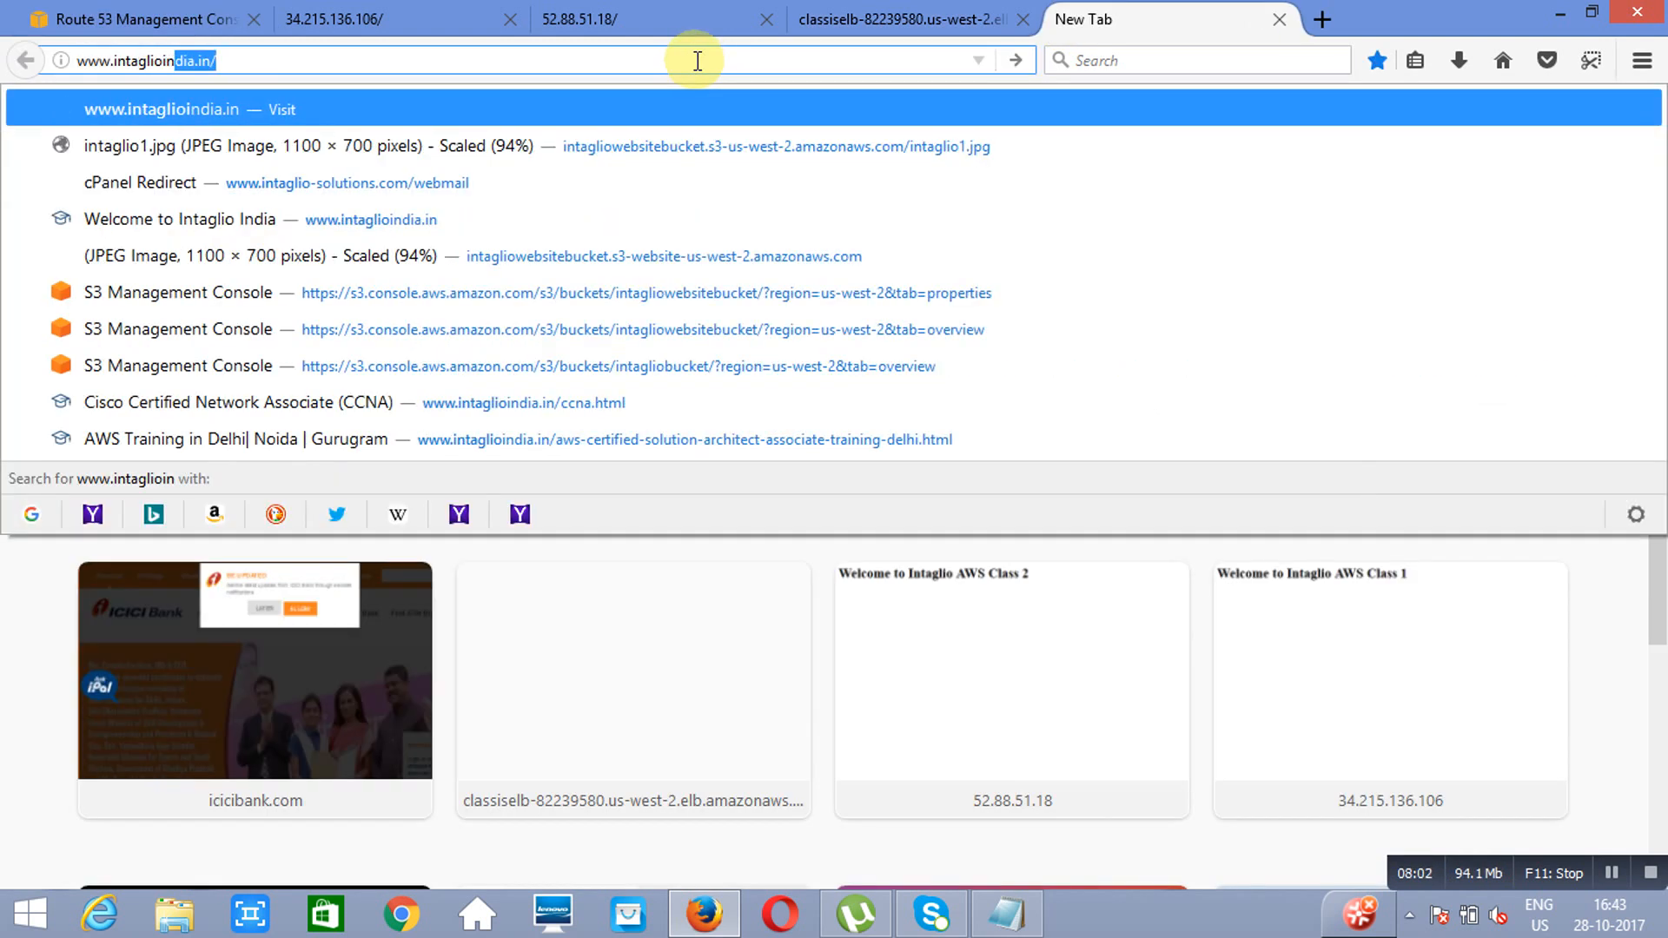
type("stitute.com")
key("Escape")
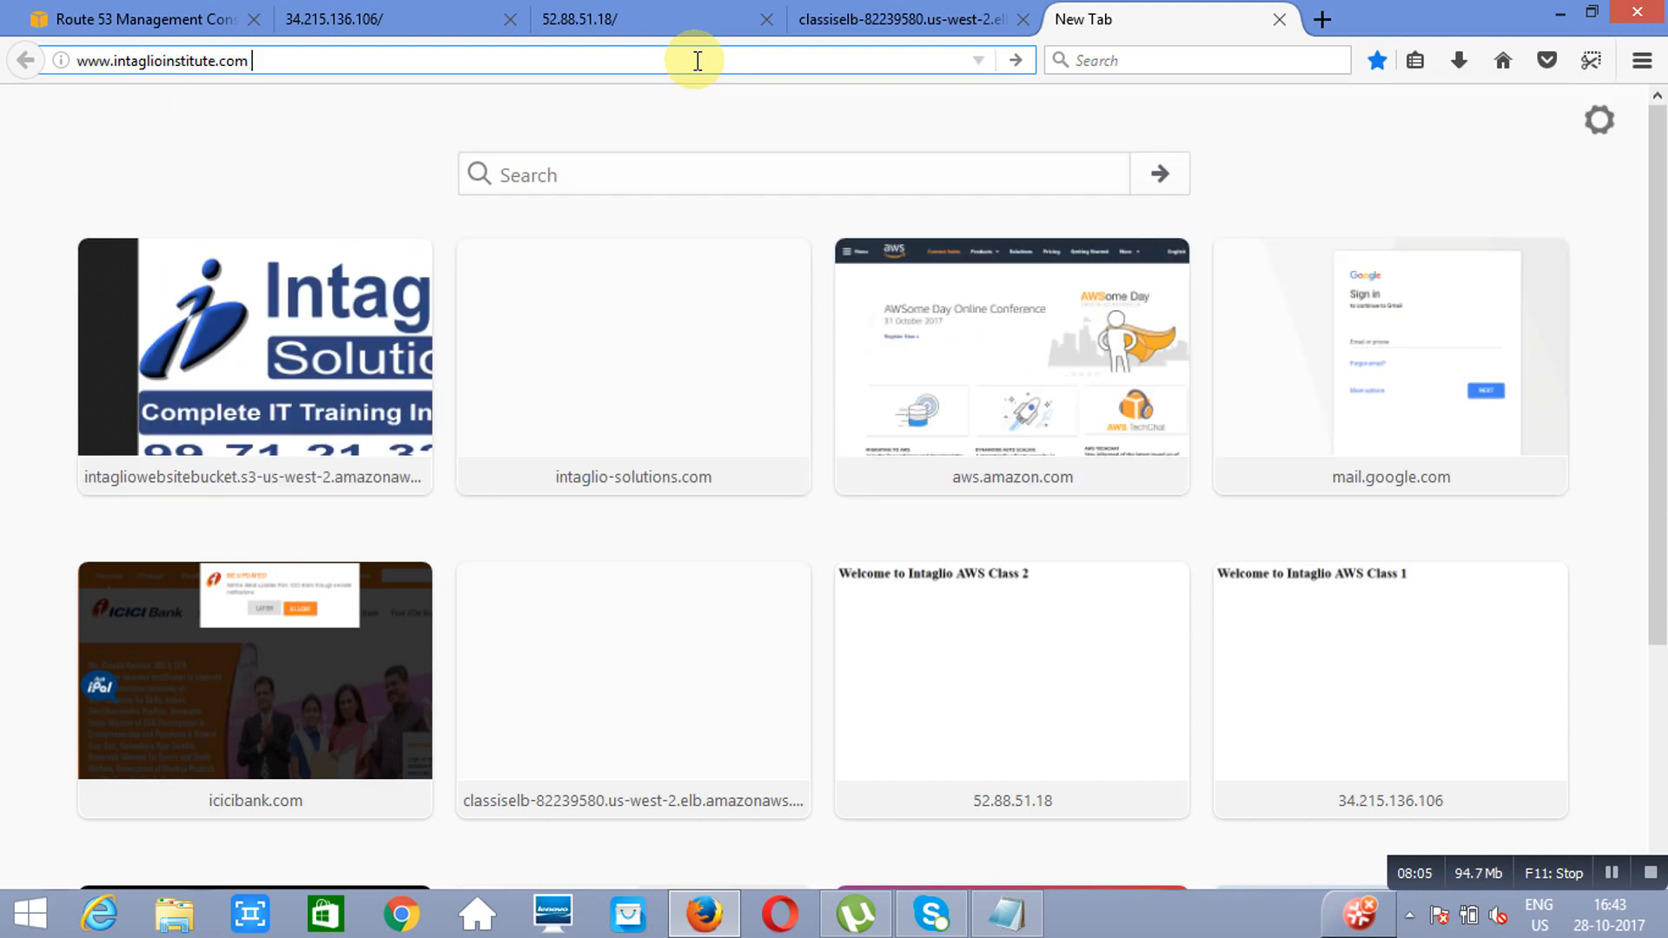
key("Return")
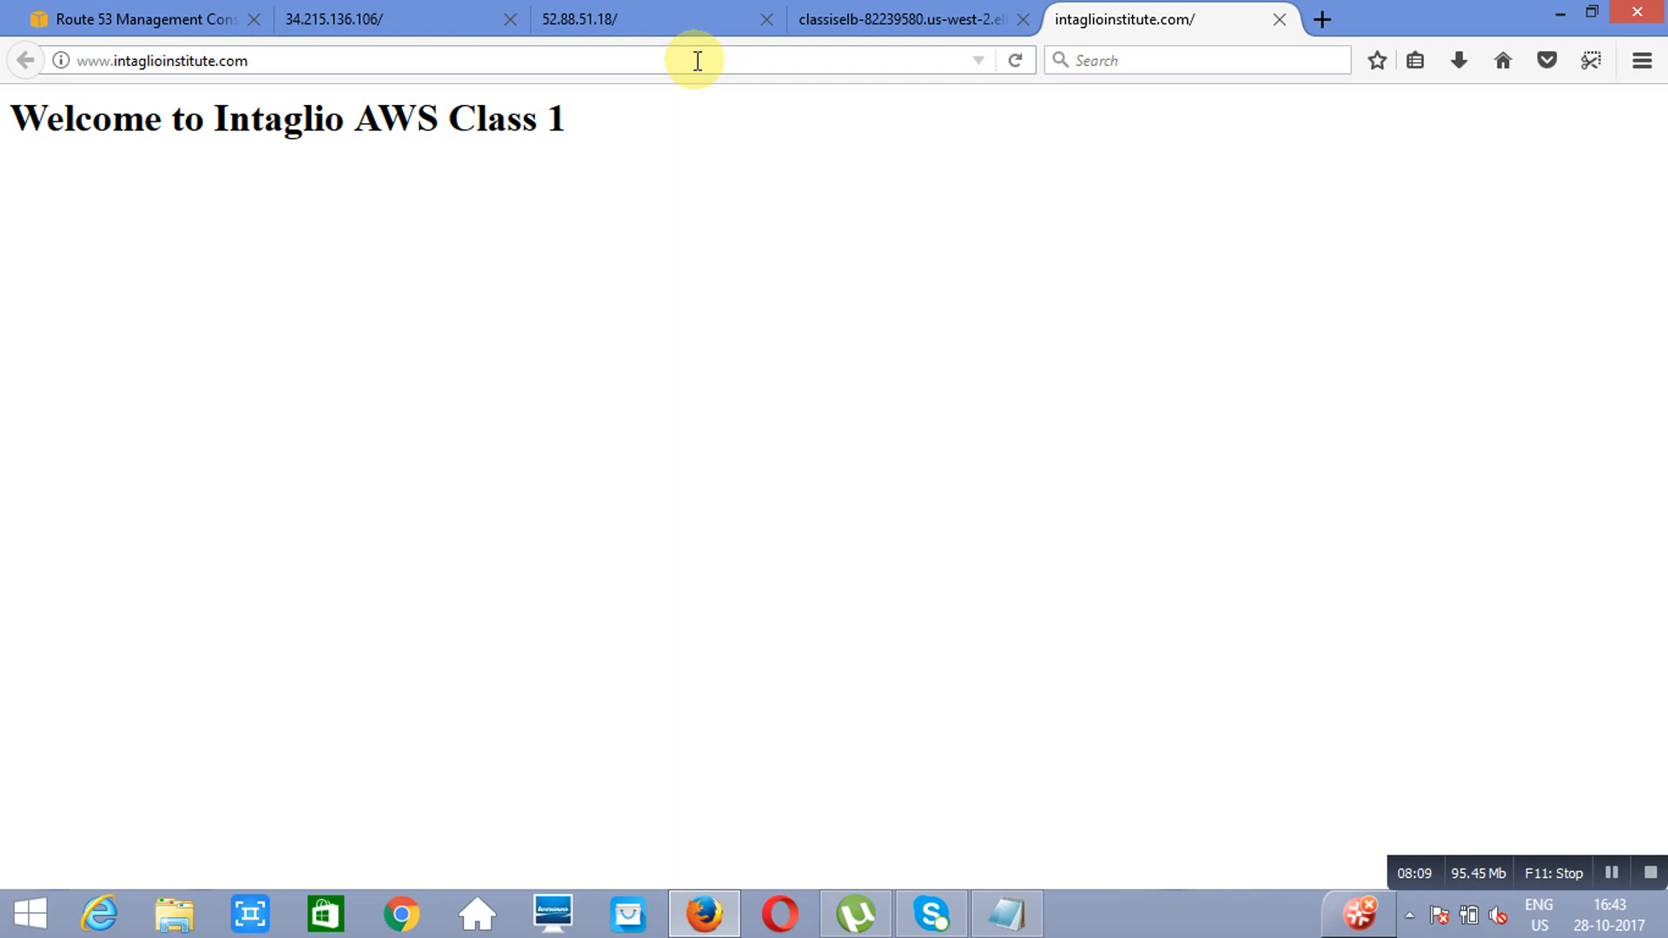
left_click(1020, 55)
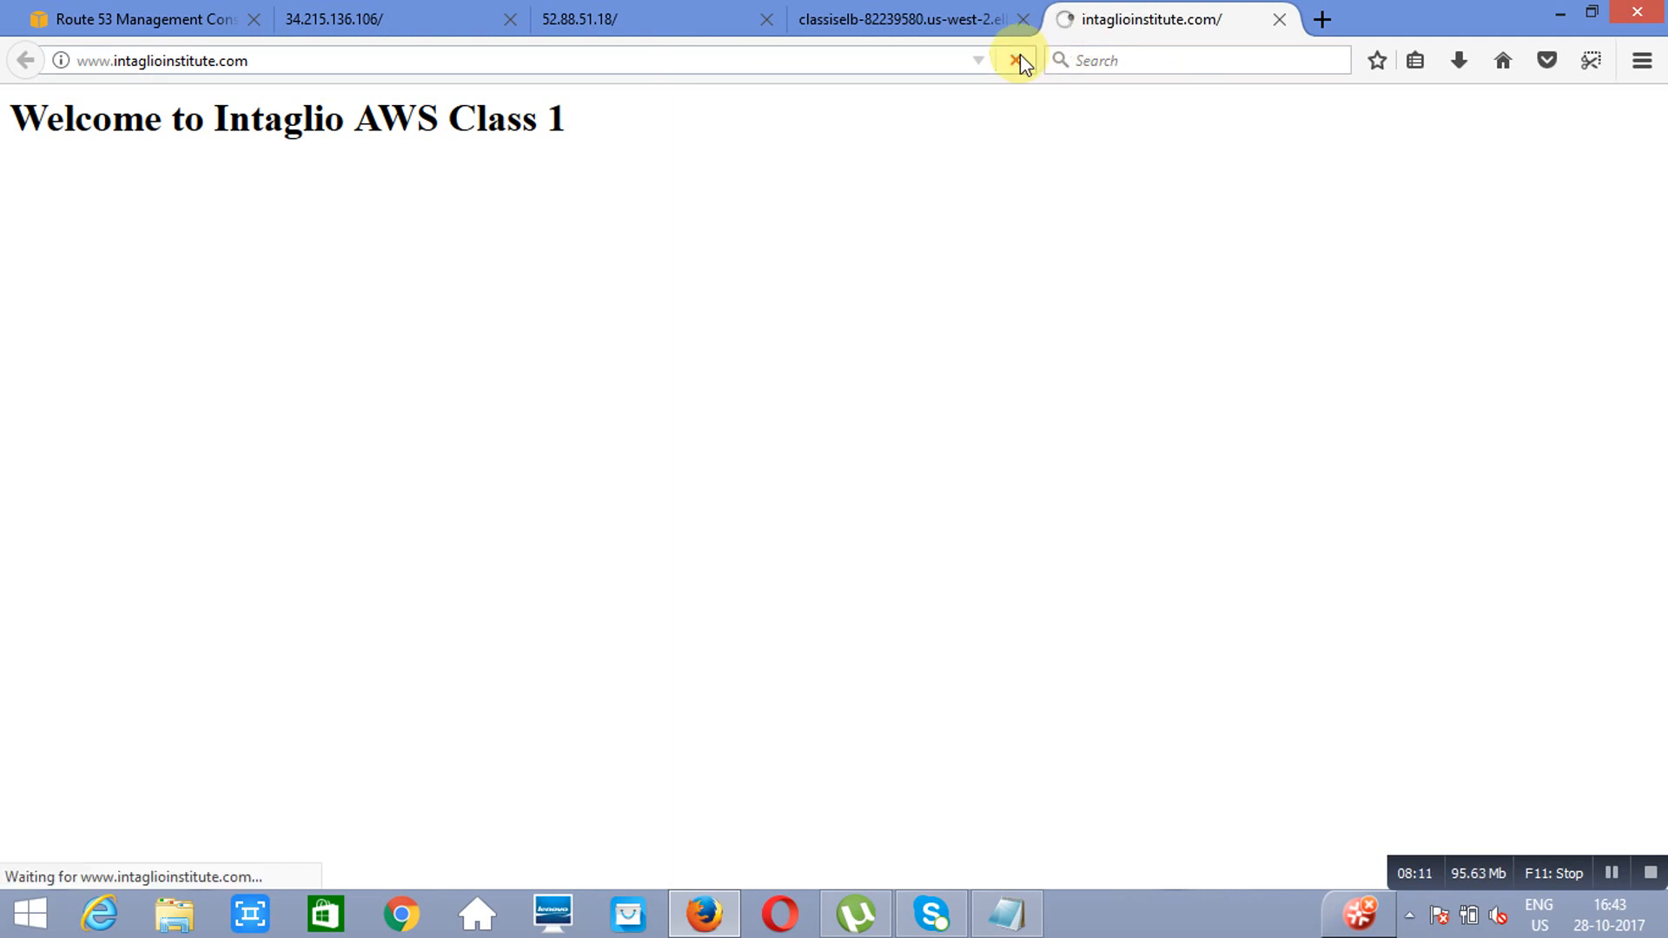
left_click(1021, 56)
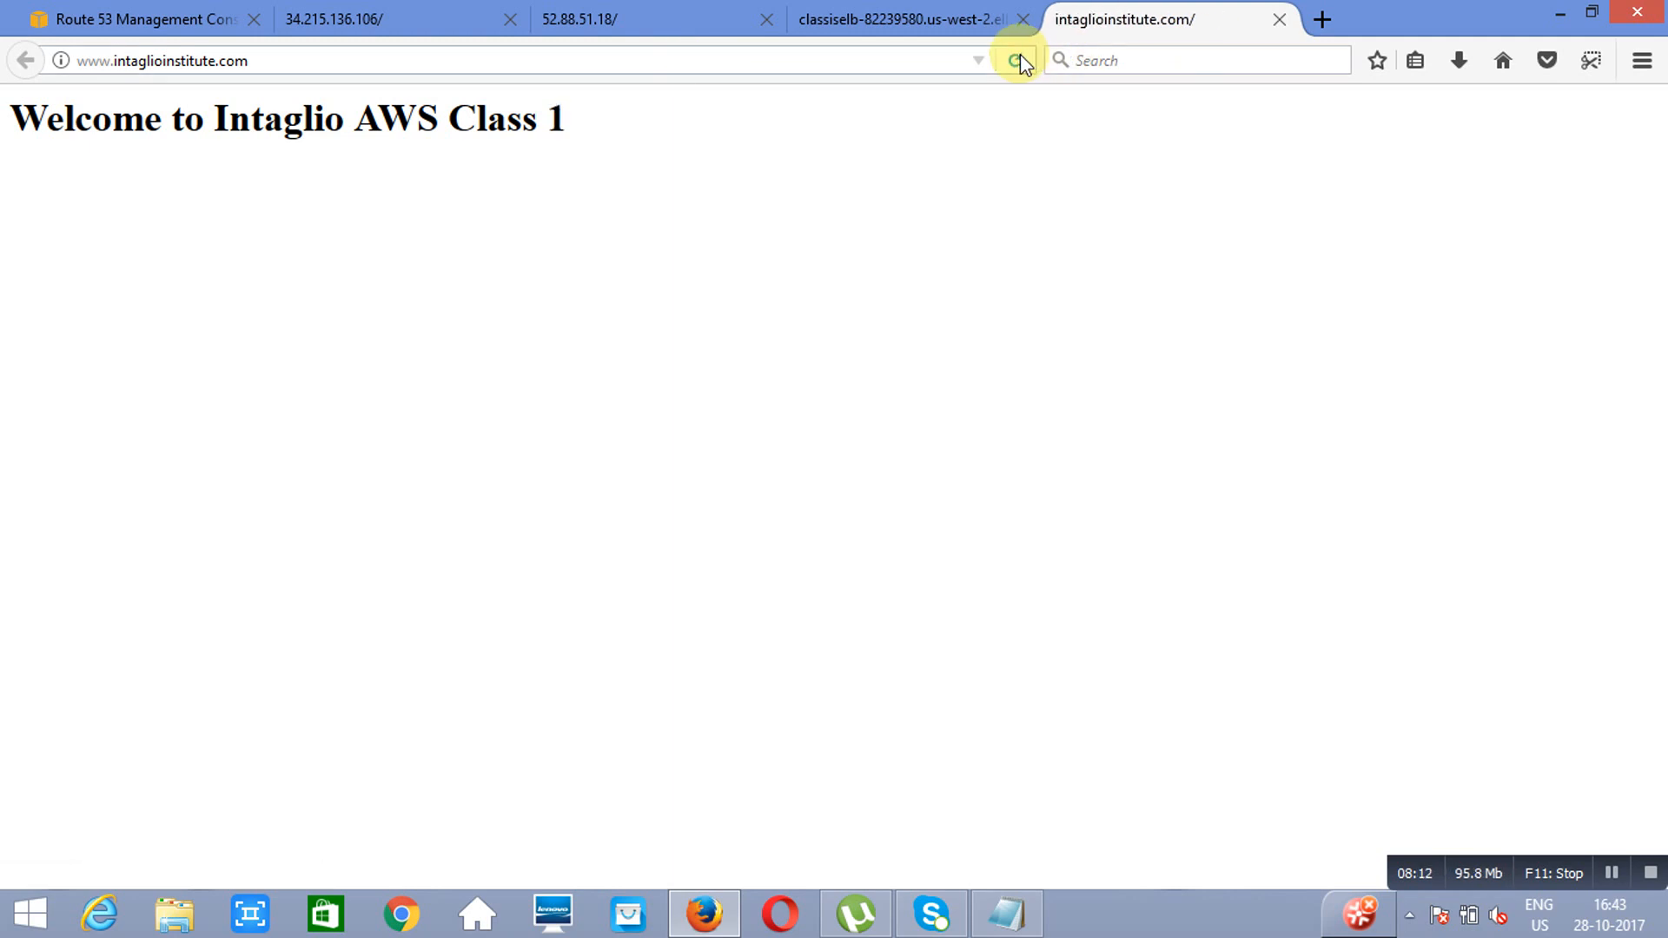
left_click(1020, 56)
left_click(1020, 55)
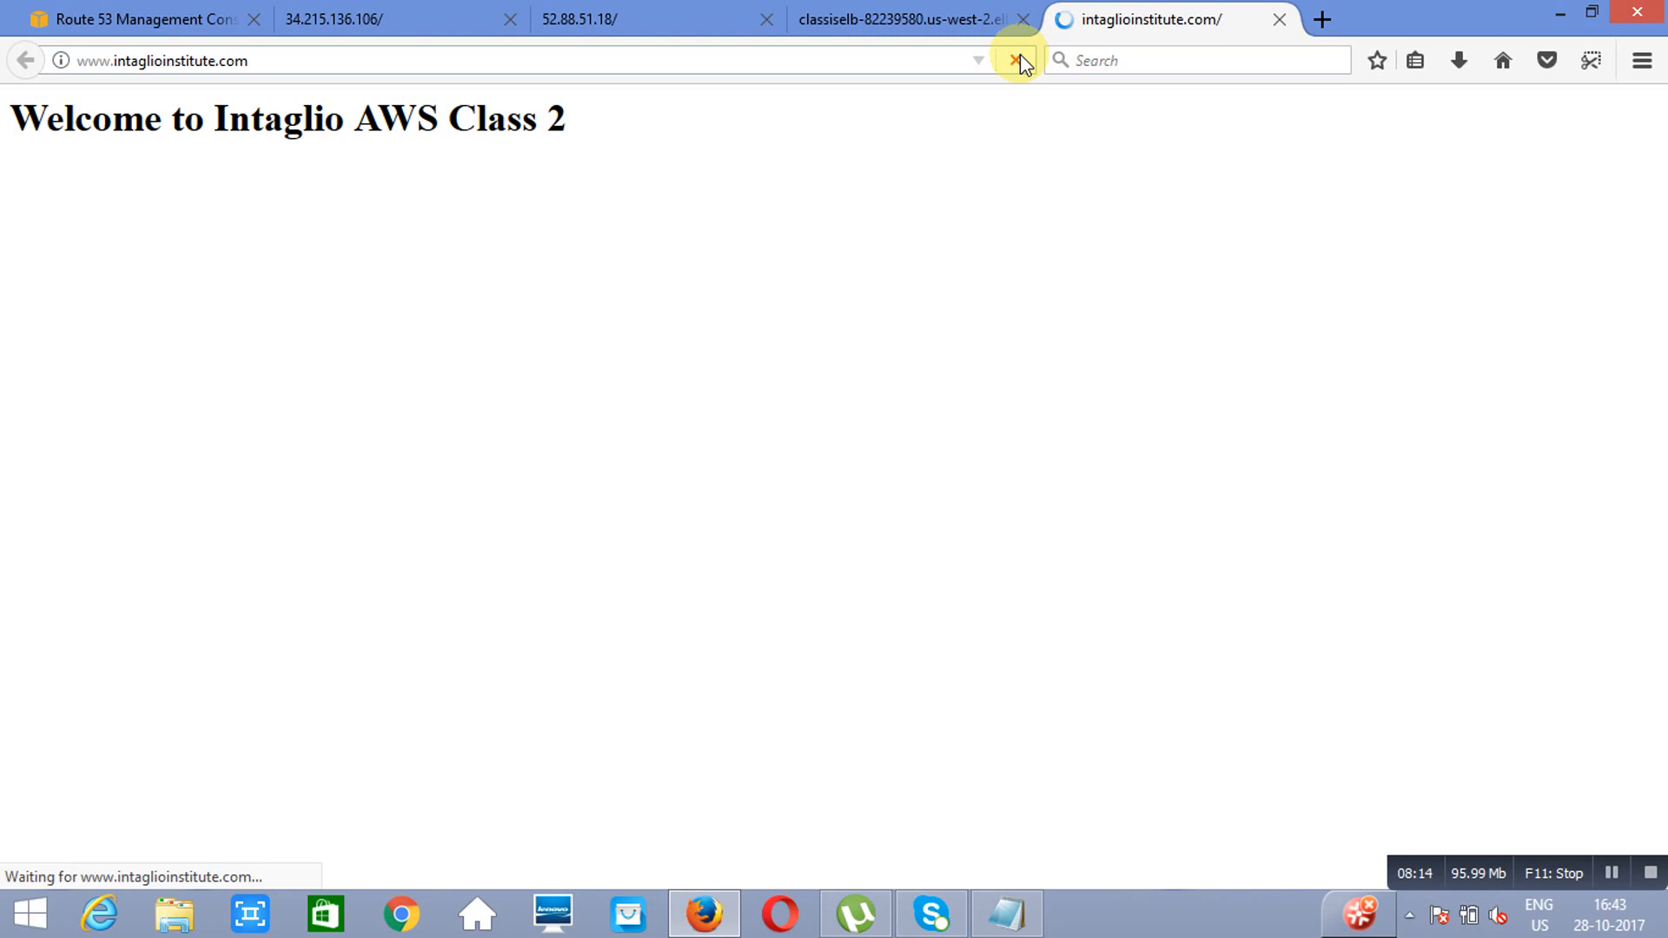
left_click(1020, 56)
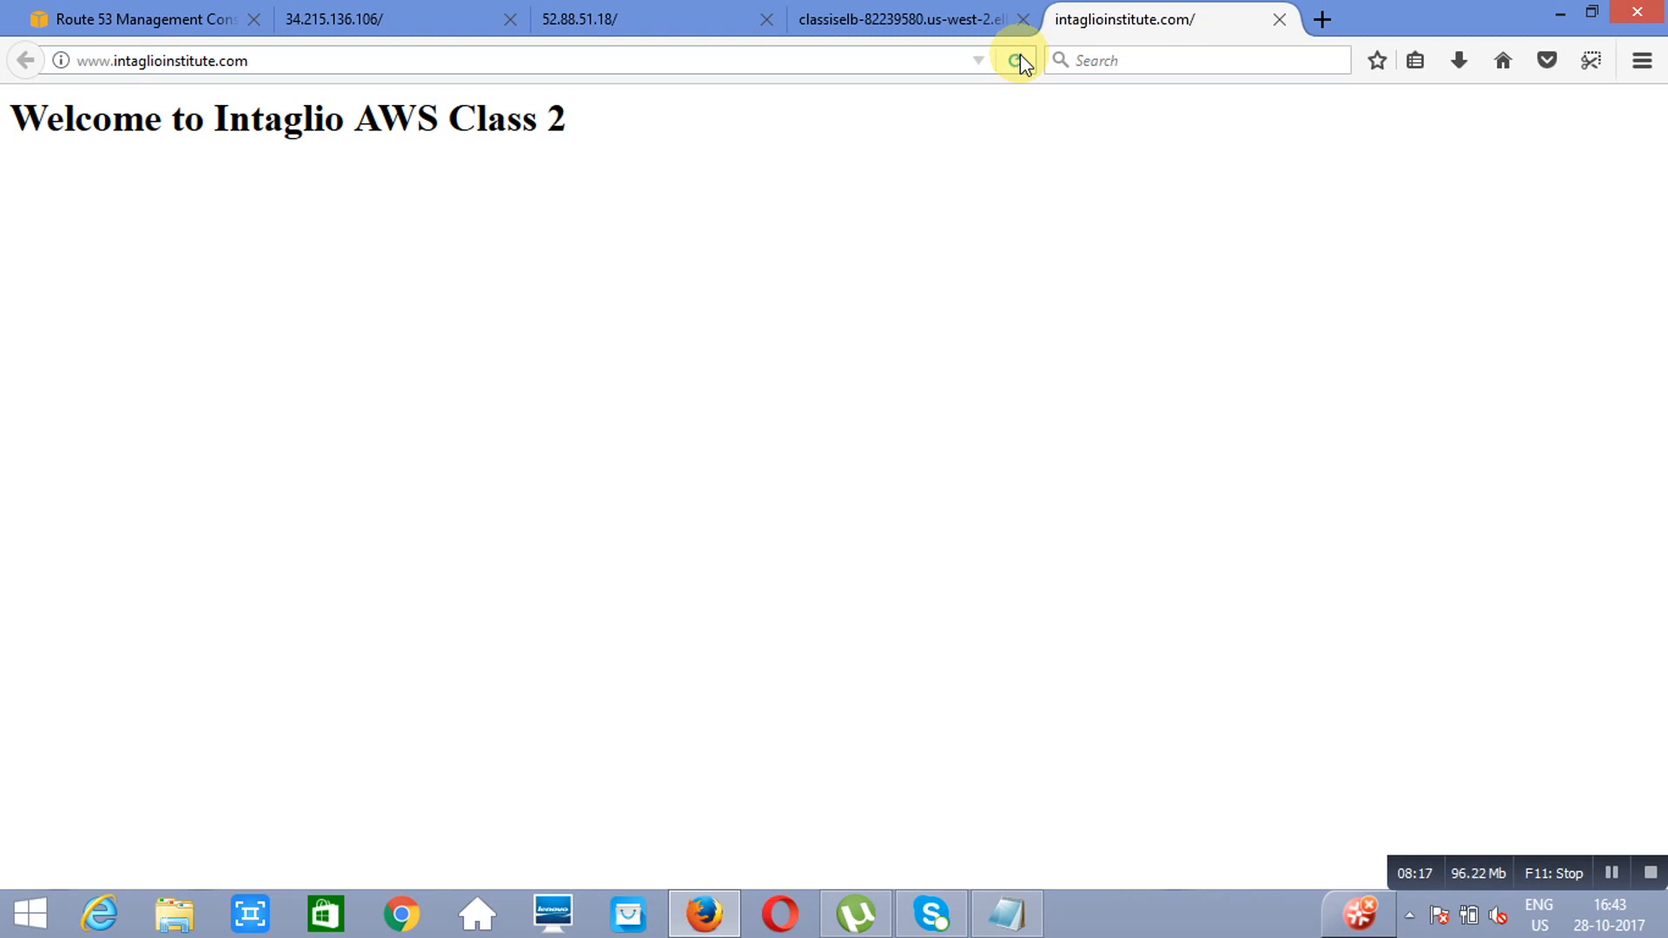
Step: Compare the www alias record in Route 53 with the website opened at its address, ending on the record
left_click(153, 23)
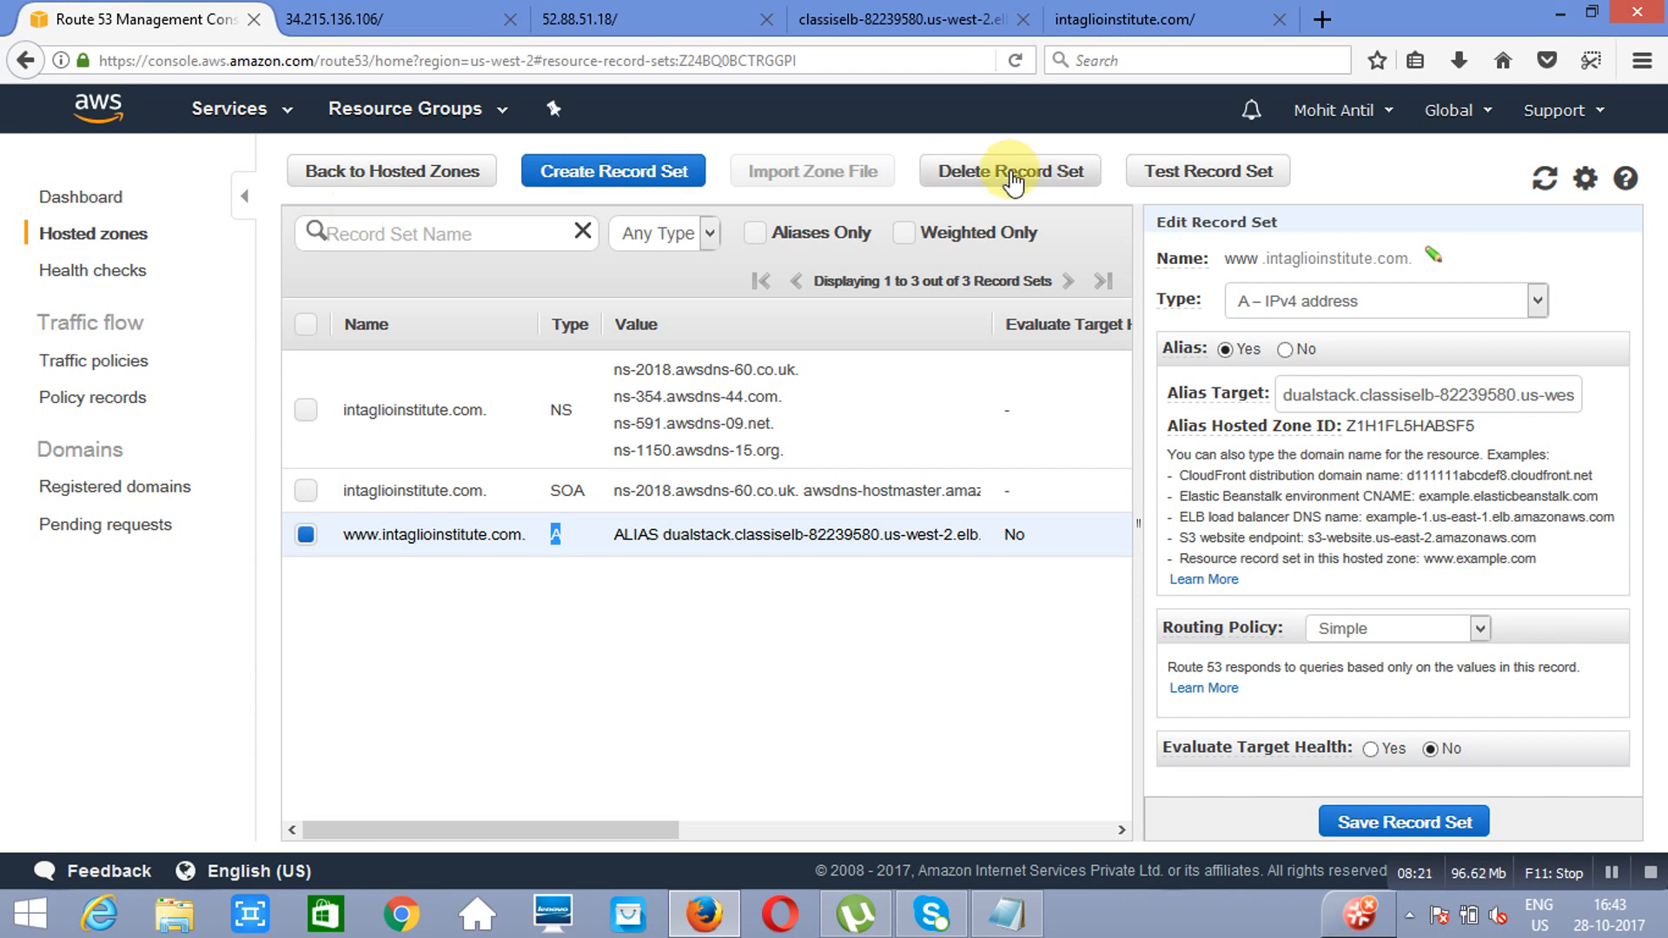
left_click(1155, 18)
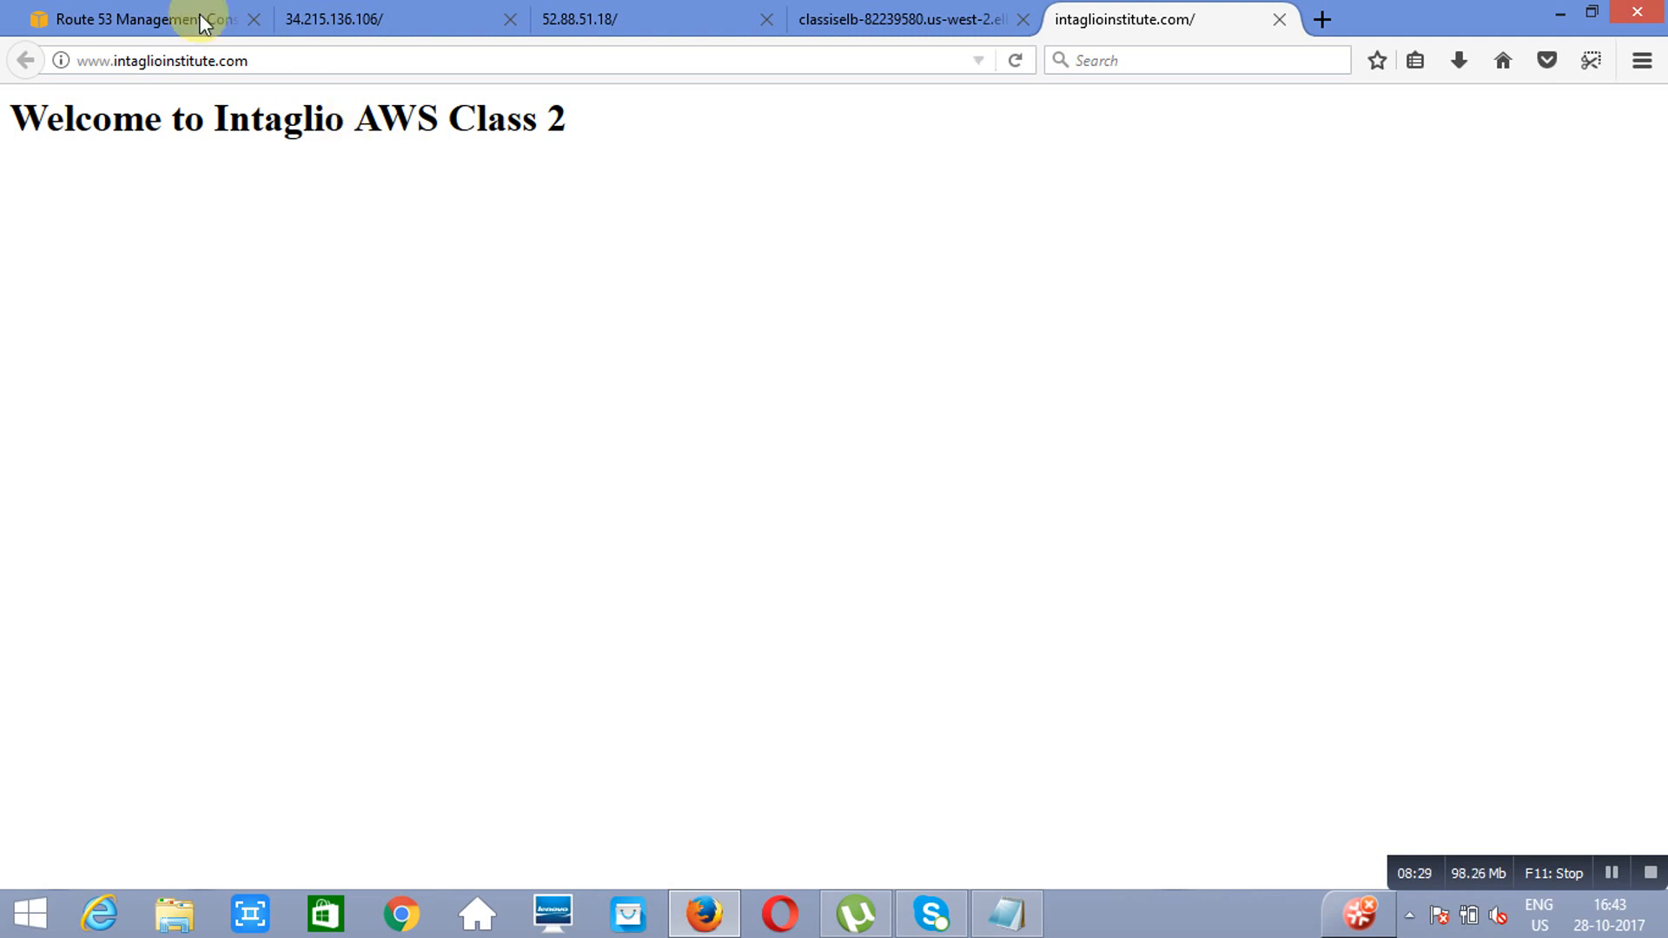
left_click(141, 22)
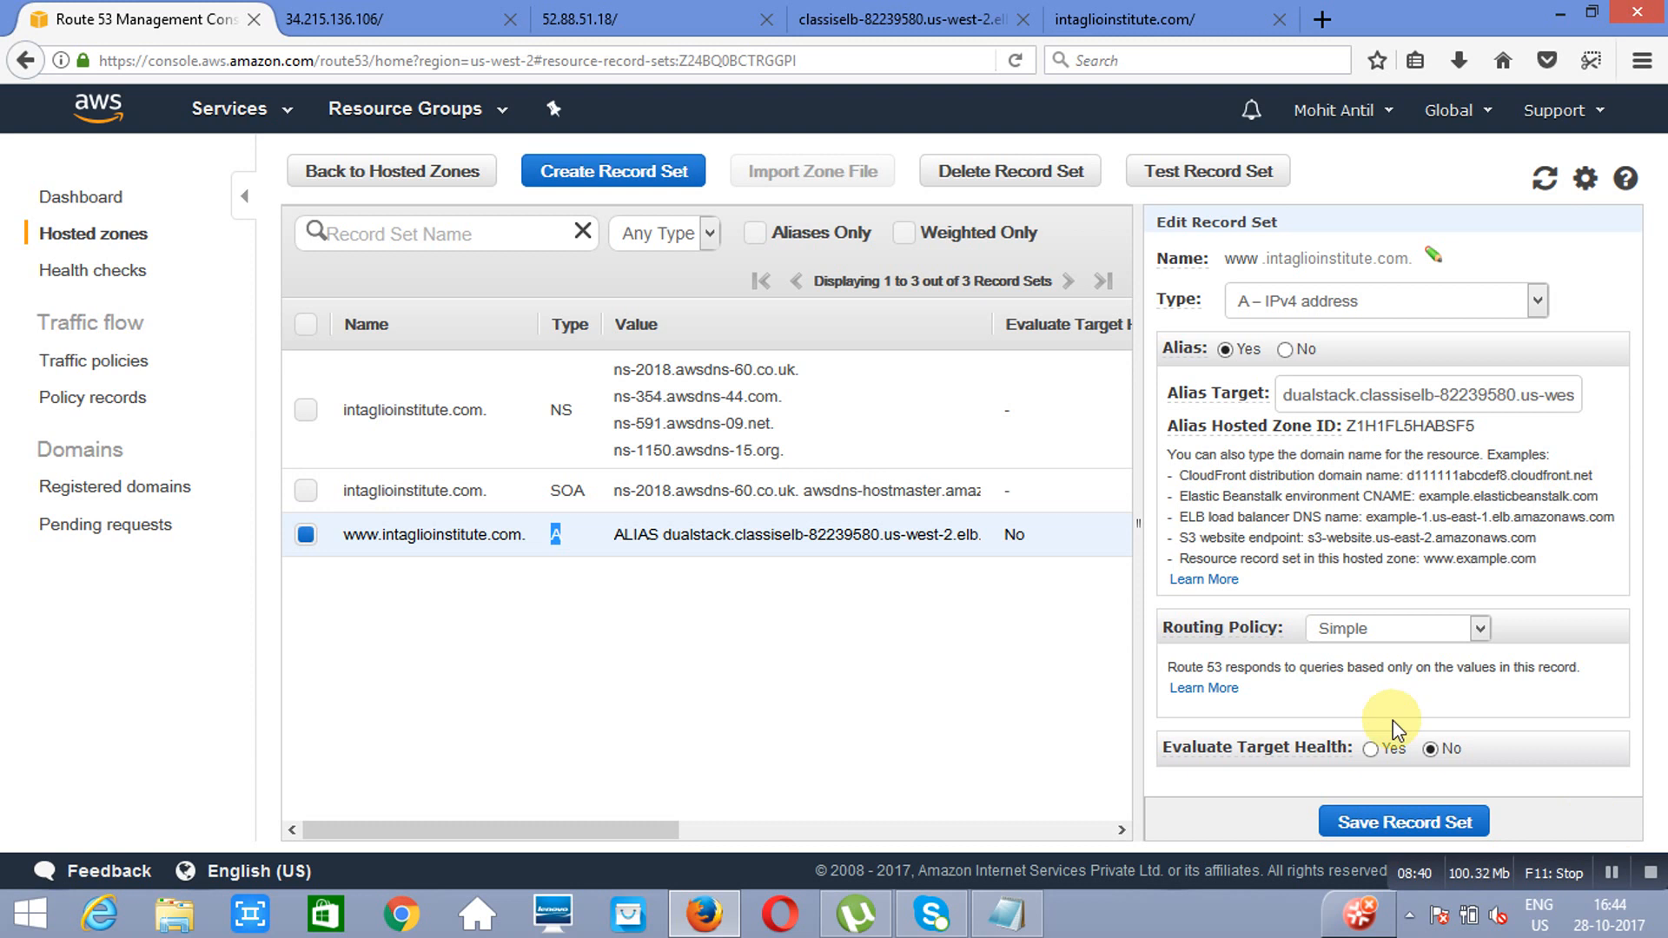
Step: Open the EC2 service and switch the region to Asia Pacific (Mumbai)
left_click(212, 113)
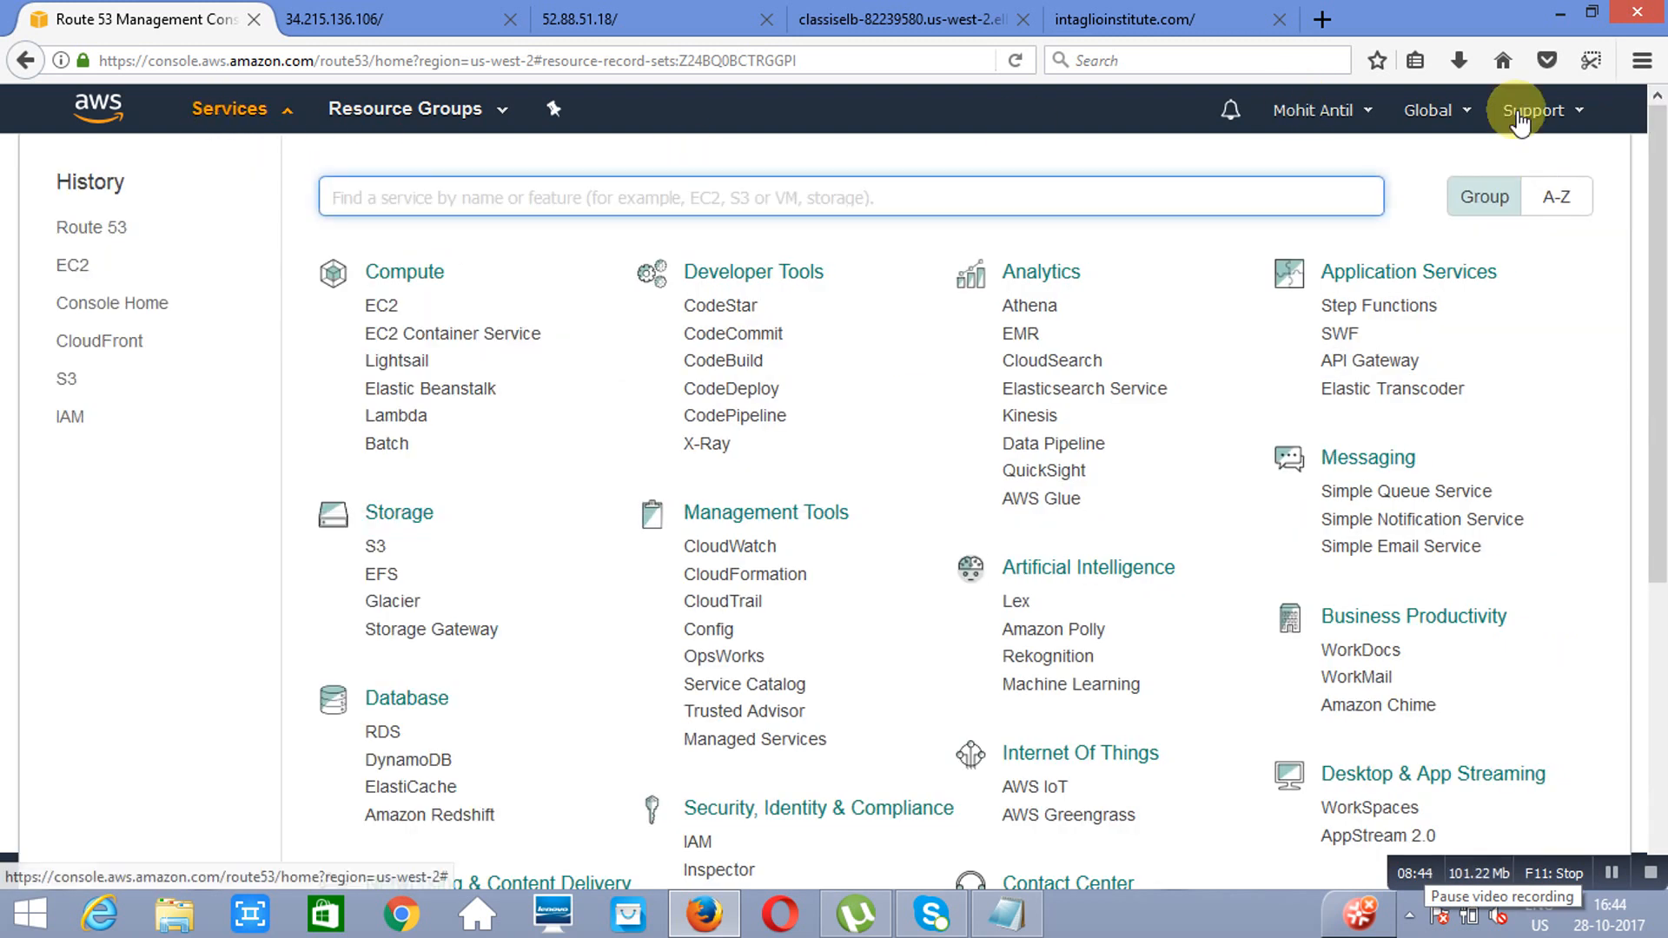
left_click(379, 313)
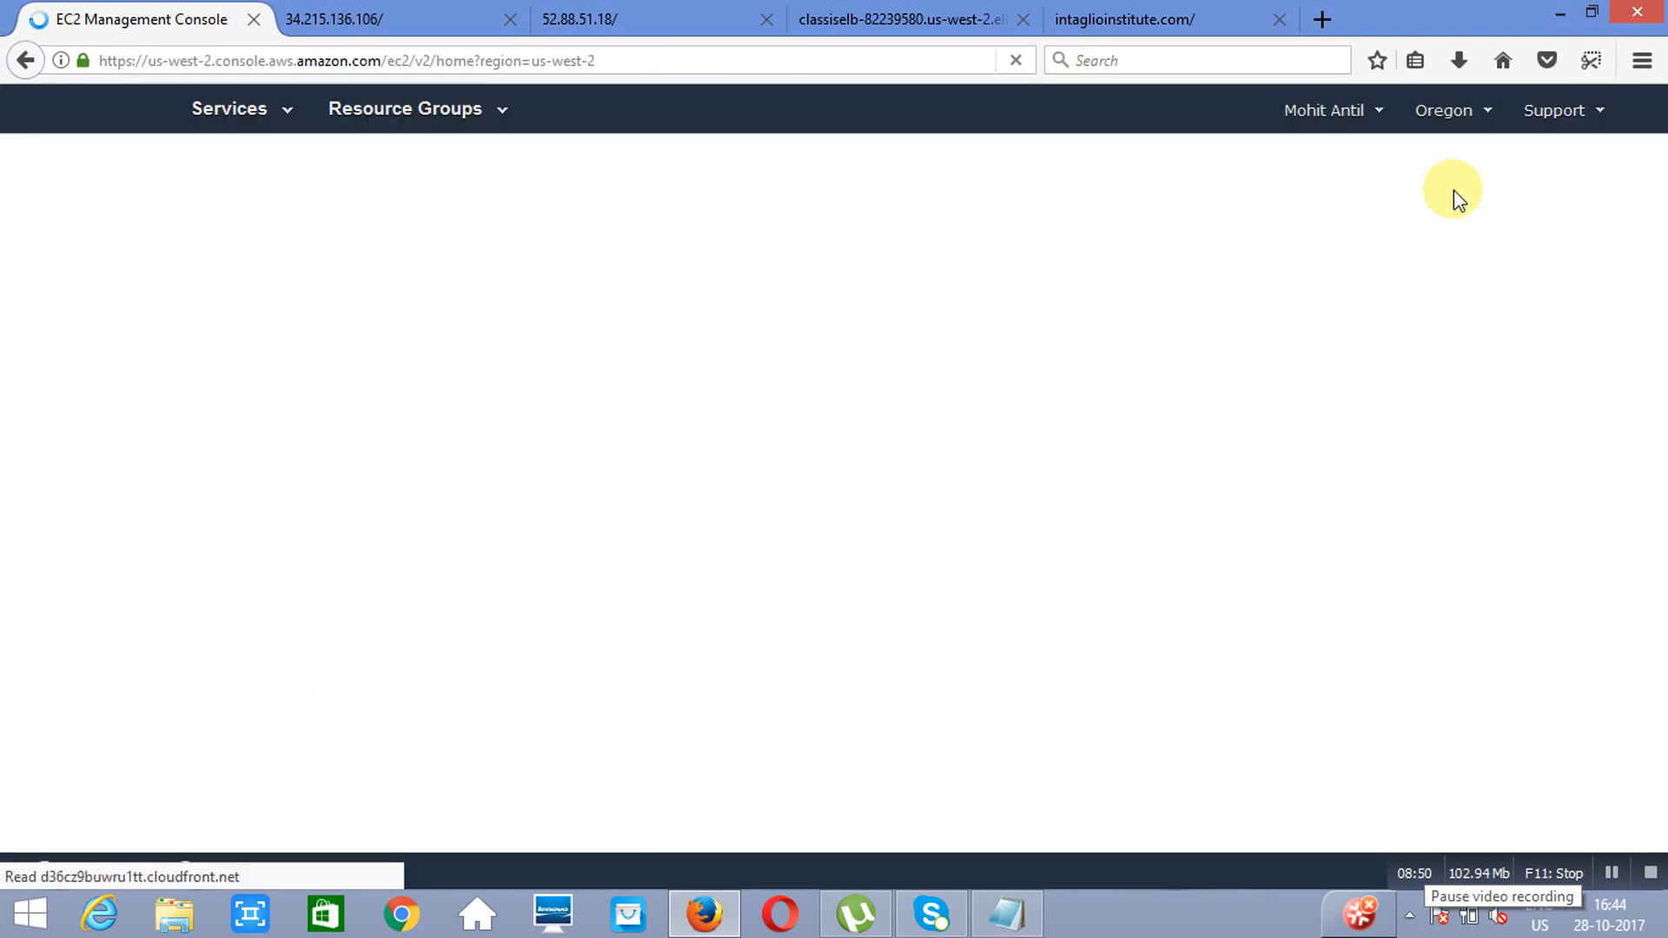
left_click(1489, 123)
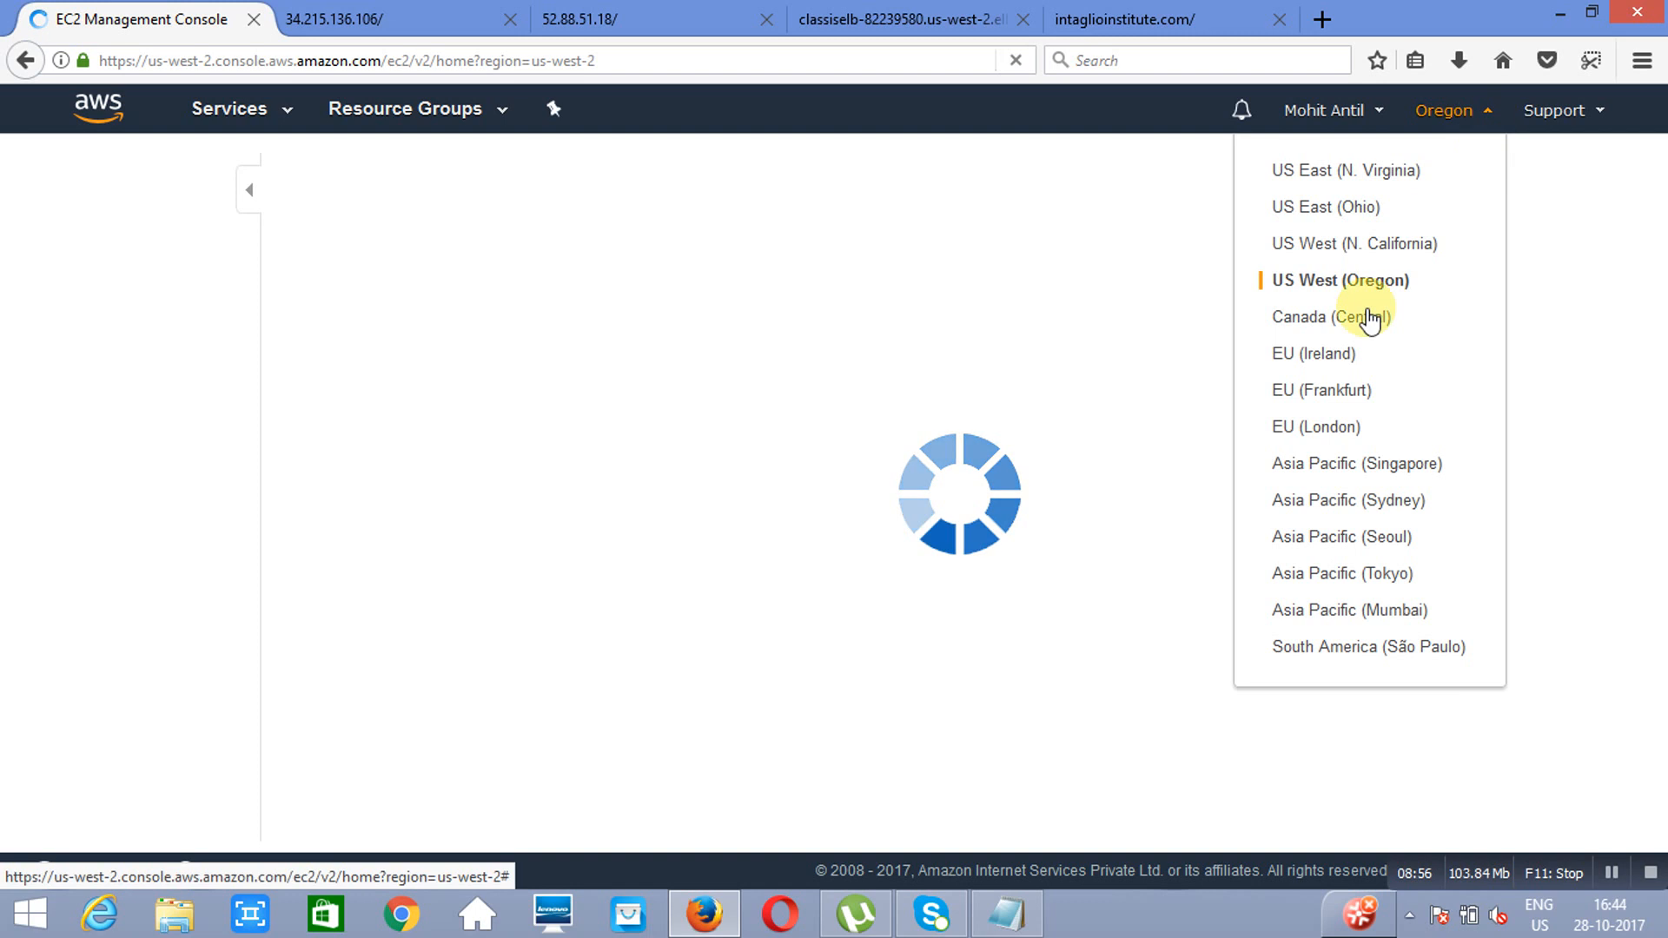
left_click(1345, 613)
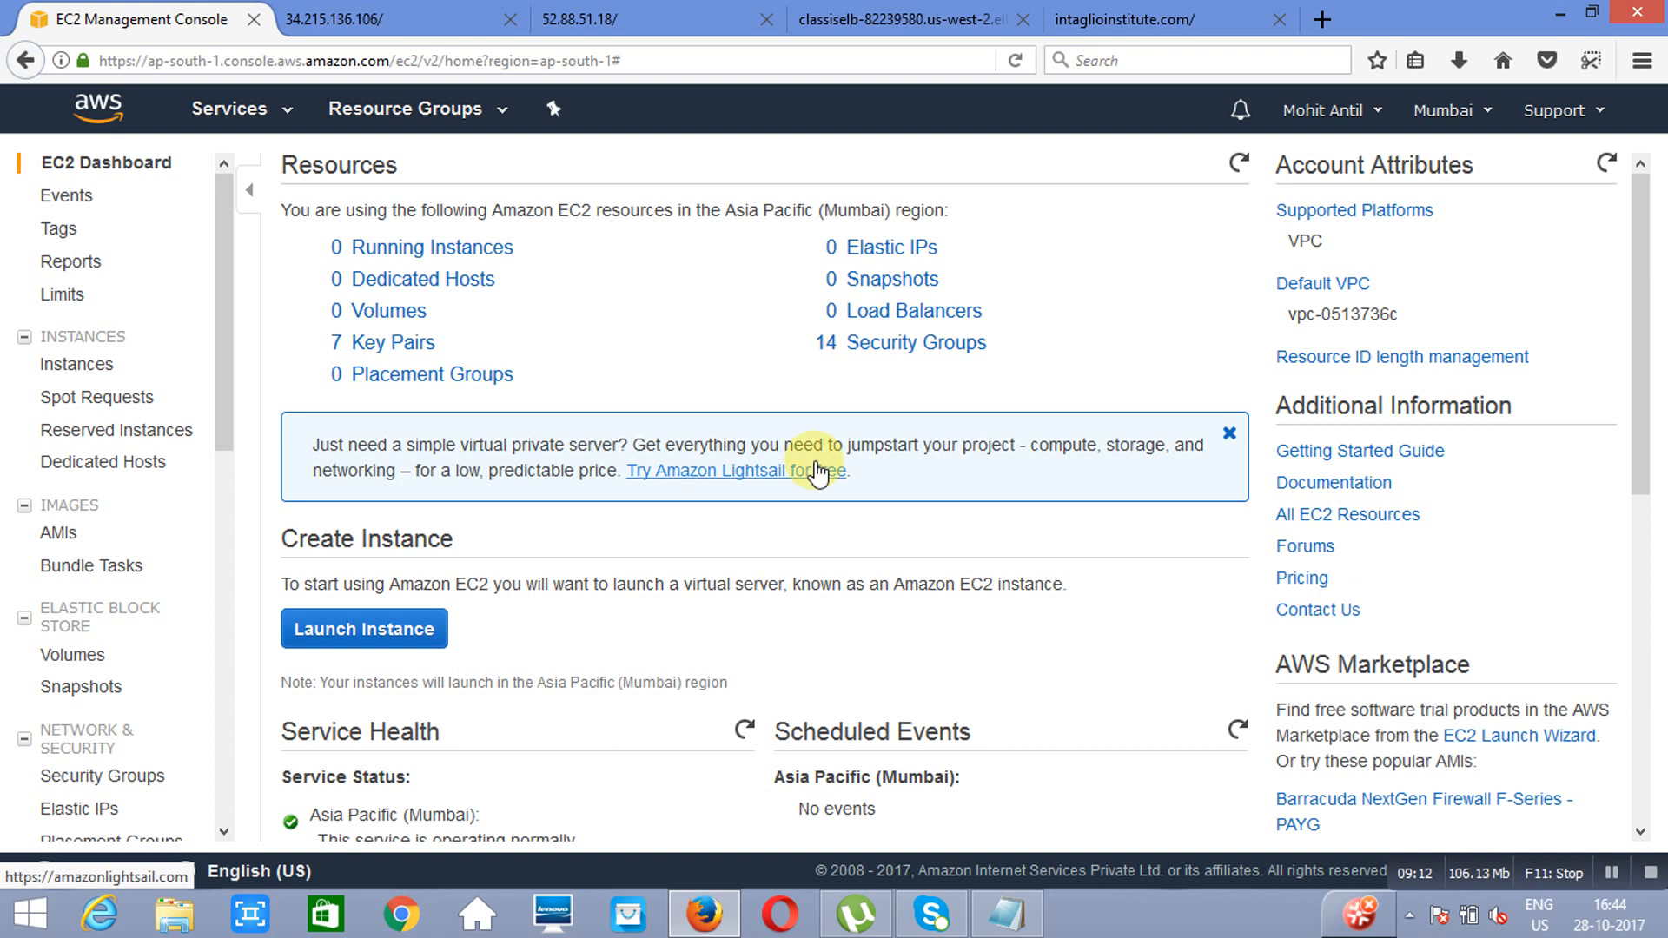
Step: Start launching an instance from Amazon Linux AMI 2017.09.0 (HVM) with type t2.micro and proceed to the instance details
left_click(362, 635)
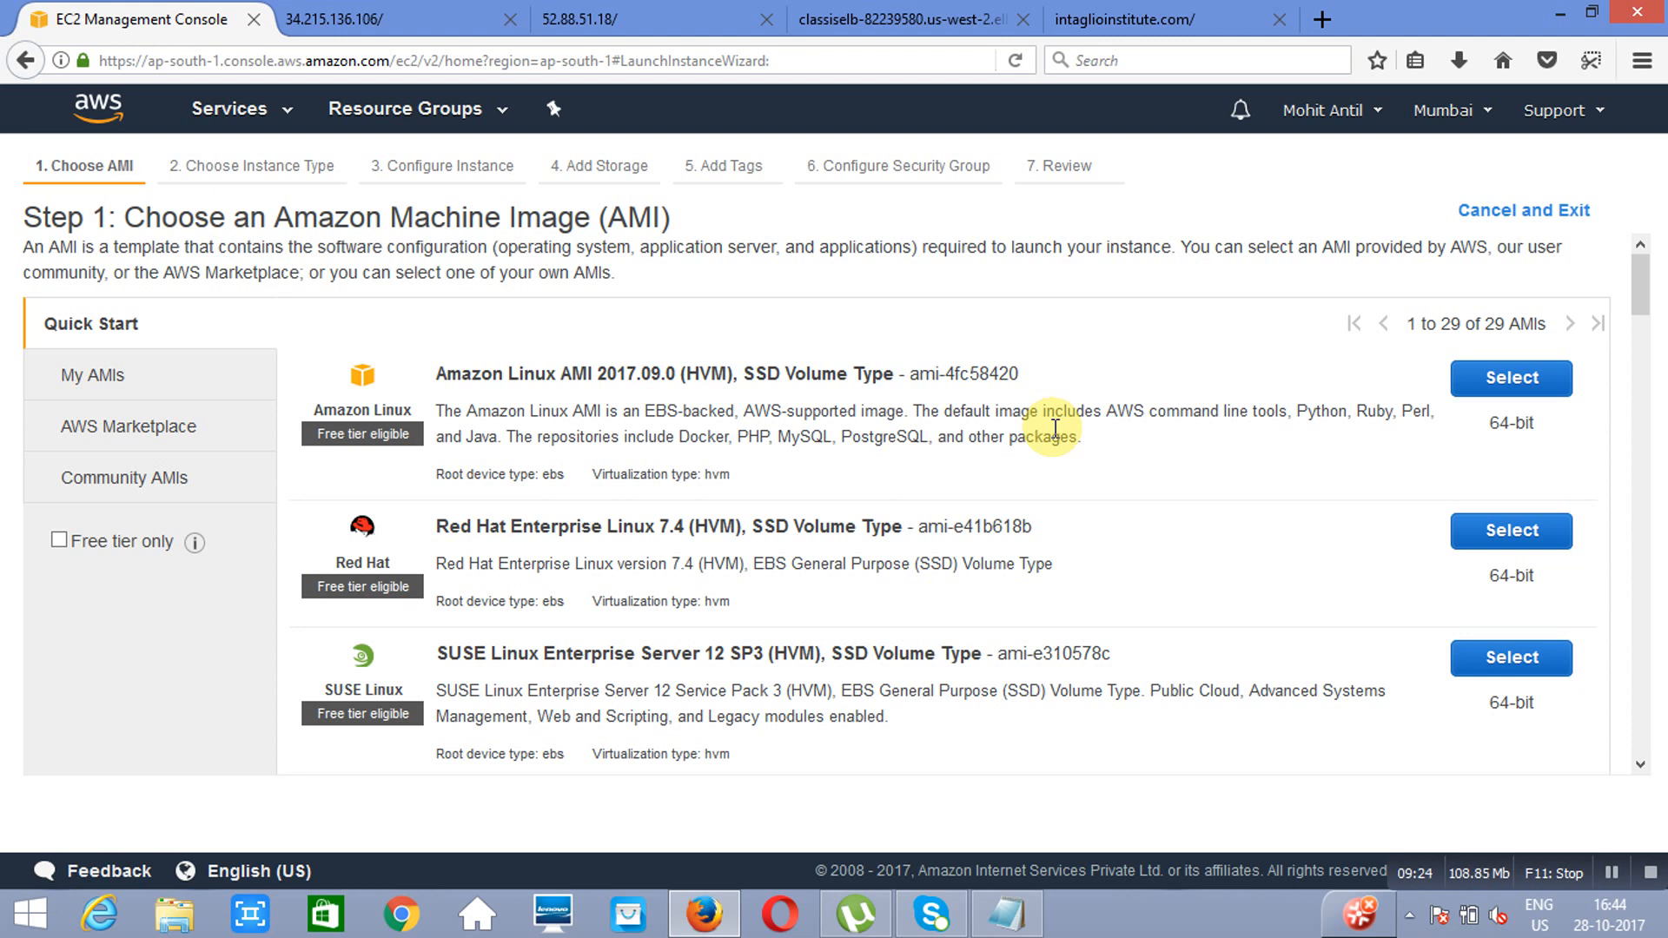
left_click(1515, 380)
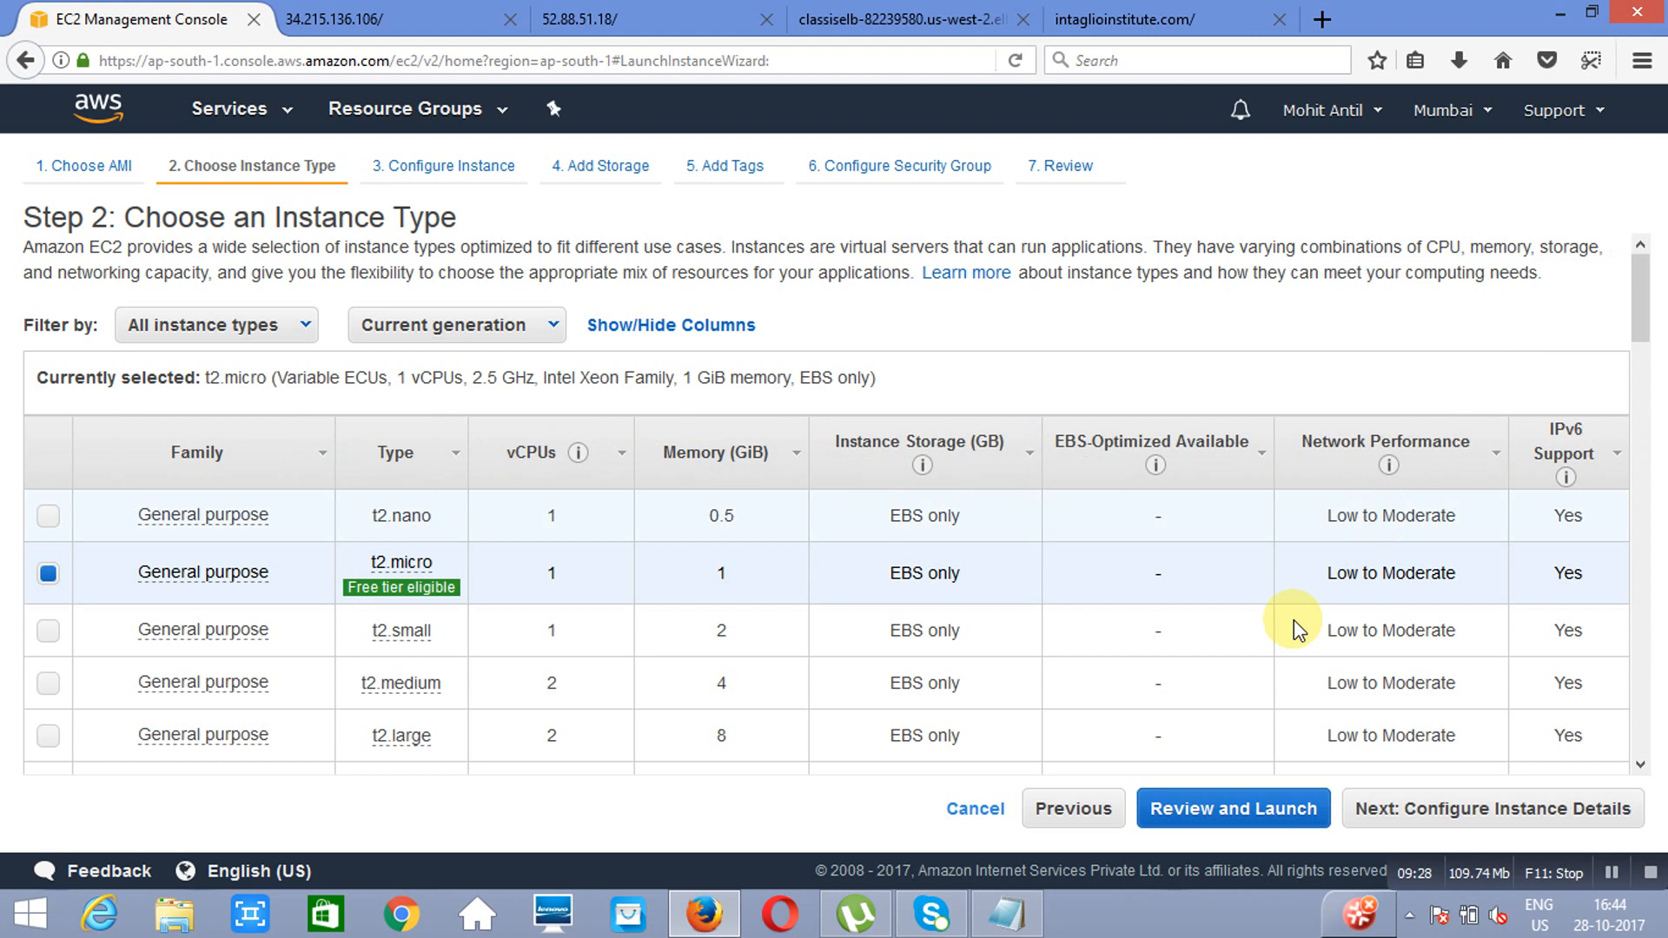
left_click(1481, 824)
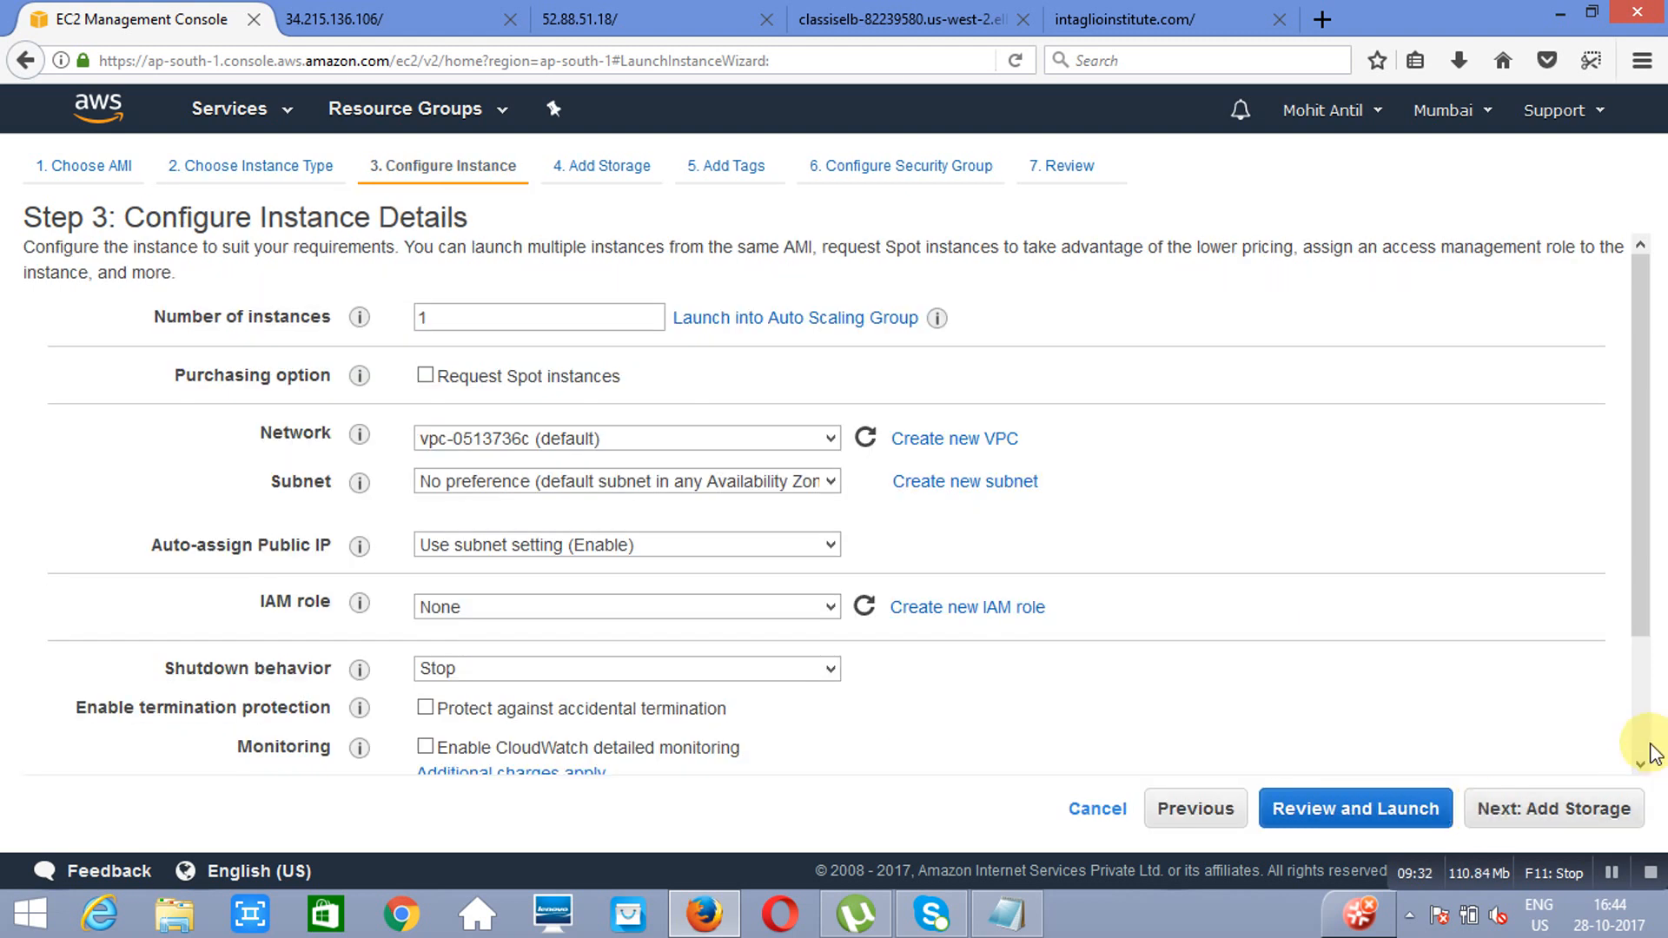
Step: Expand the advanced instance details to show the user data field, closing the Skype sign-in window opened along the way
scroll(1639, 753, "down", 3)
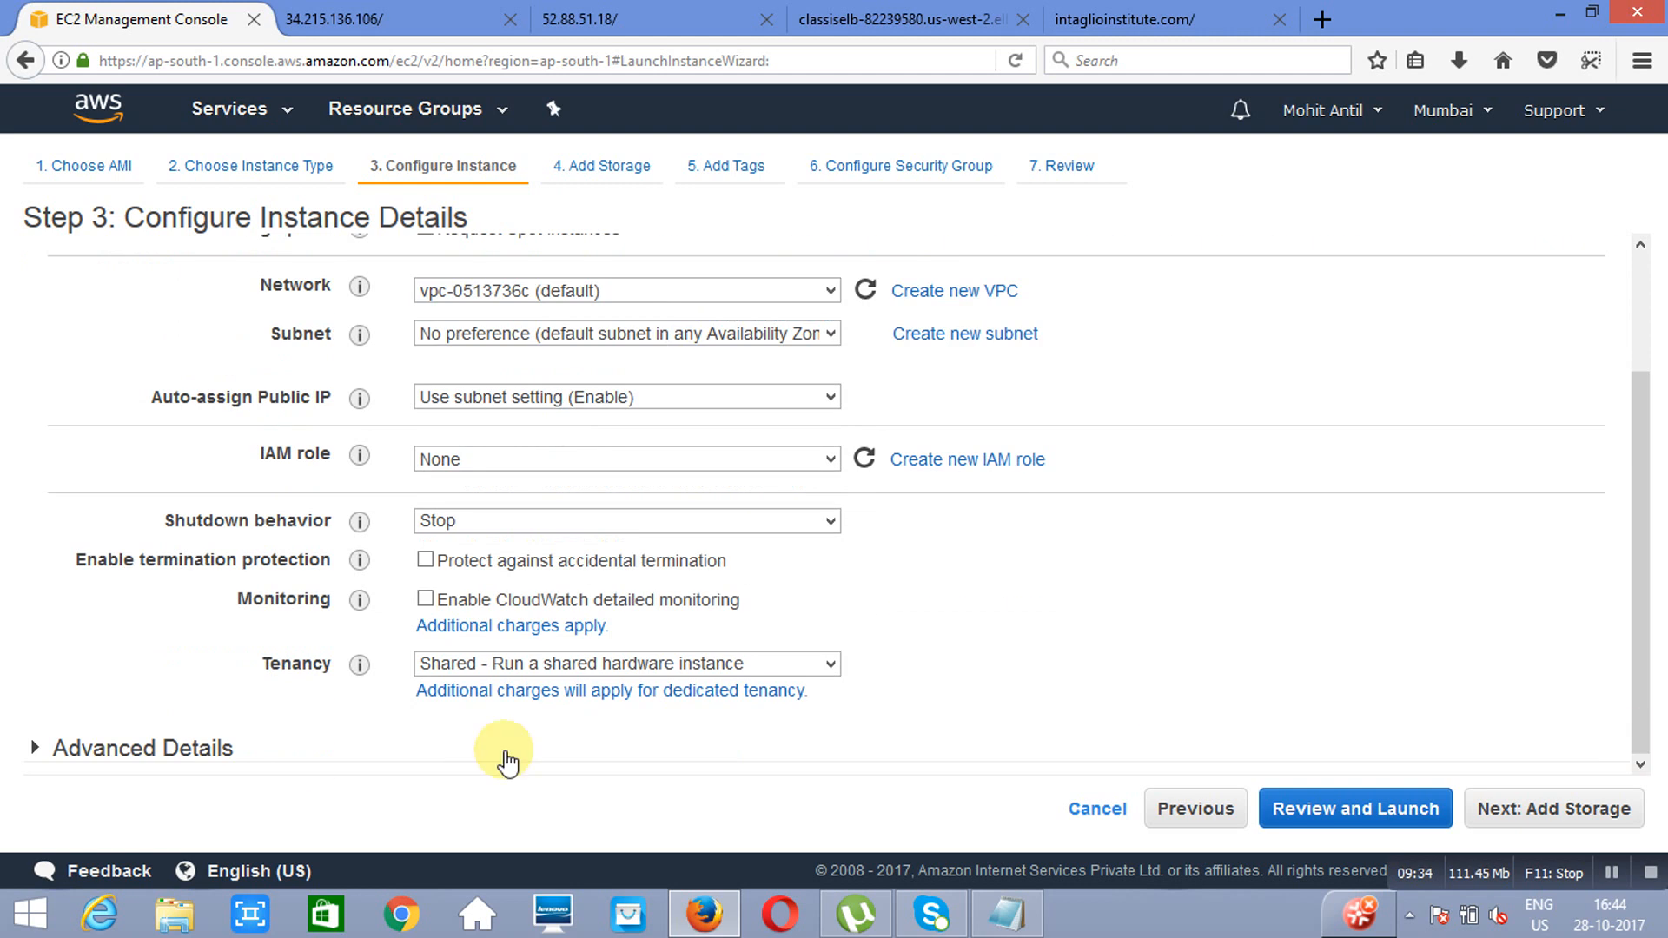
left_click(35, 752)
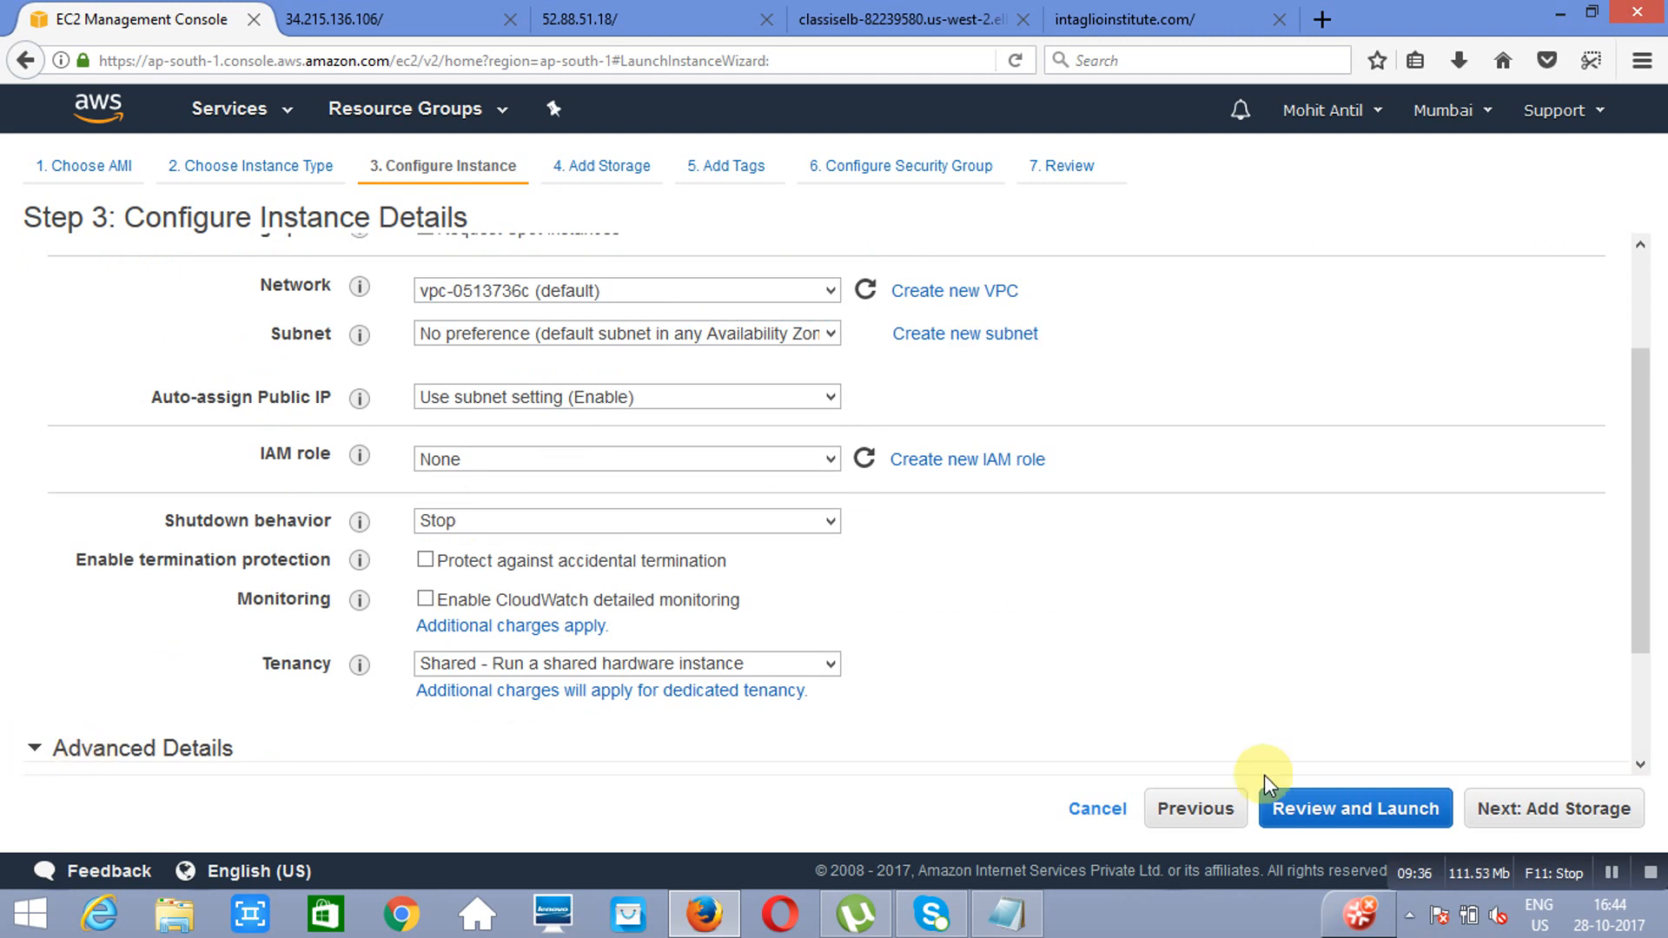
scroll(1638, 745, "down", 3)
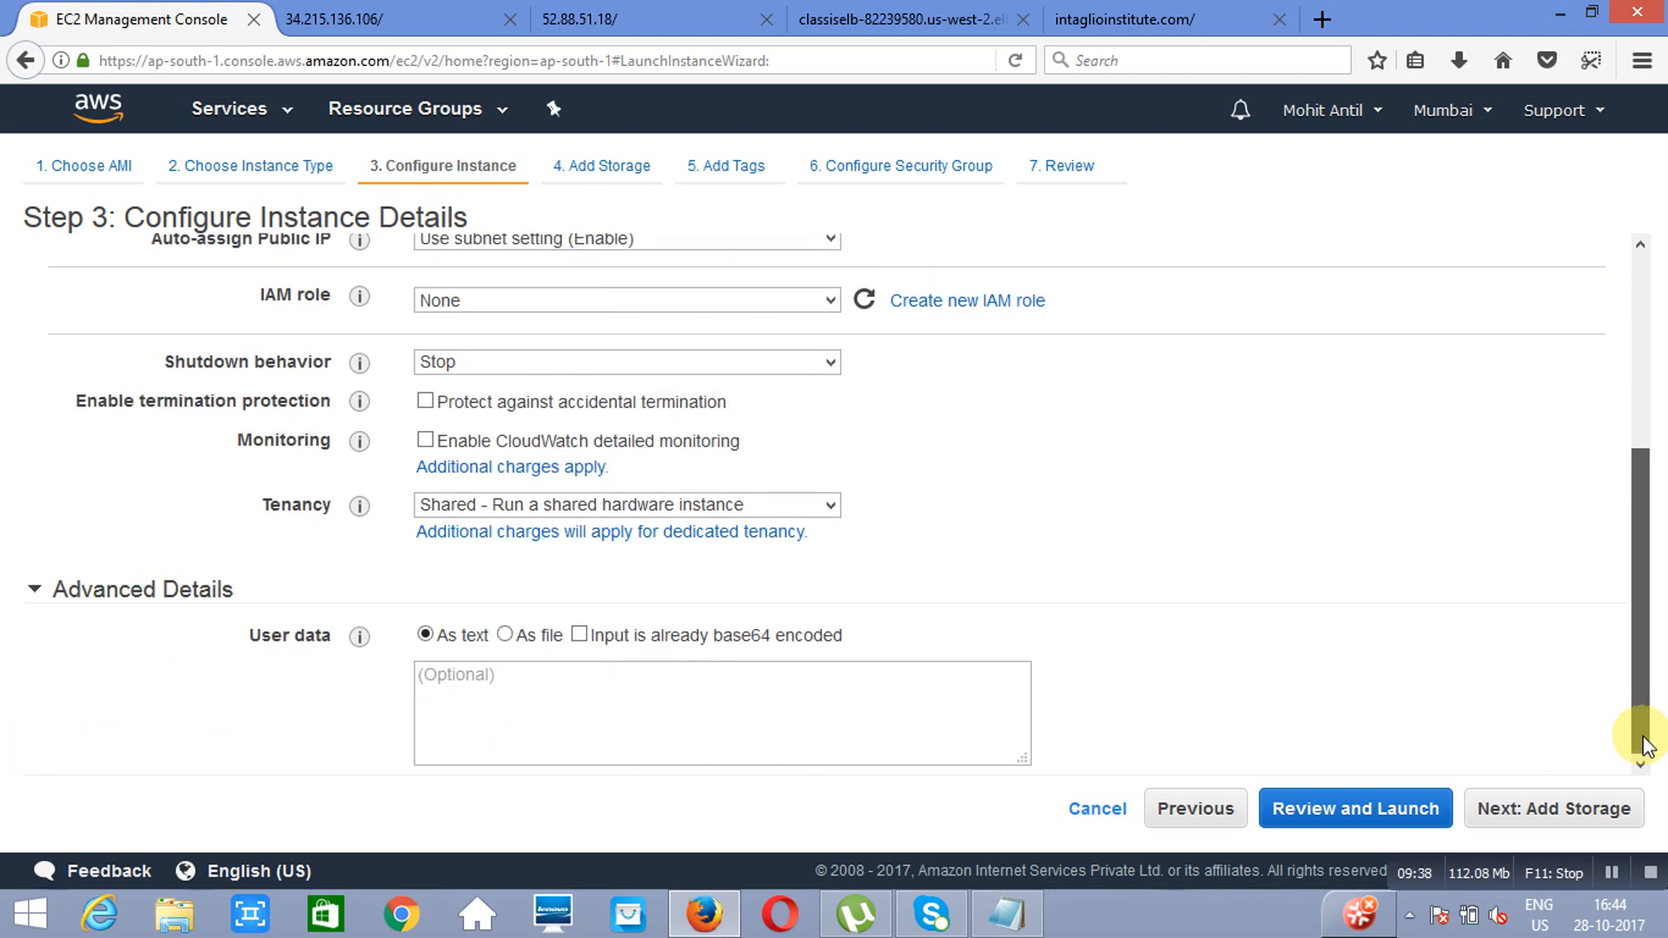
left_click(954, 929)
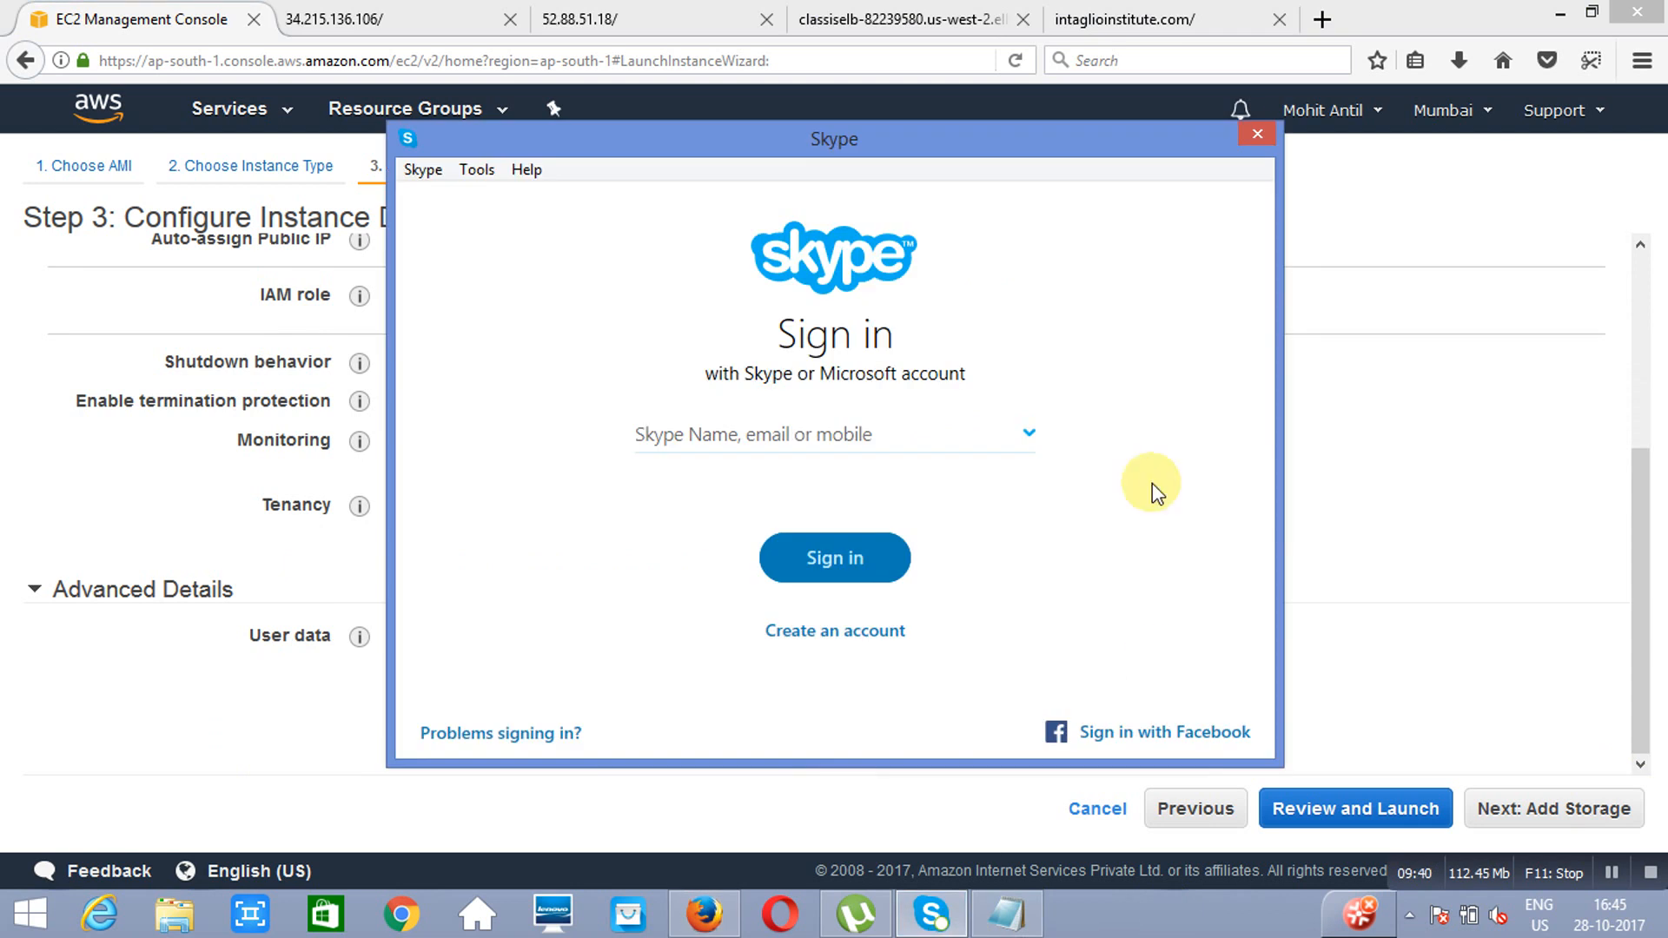
left_click(1253, 134)
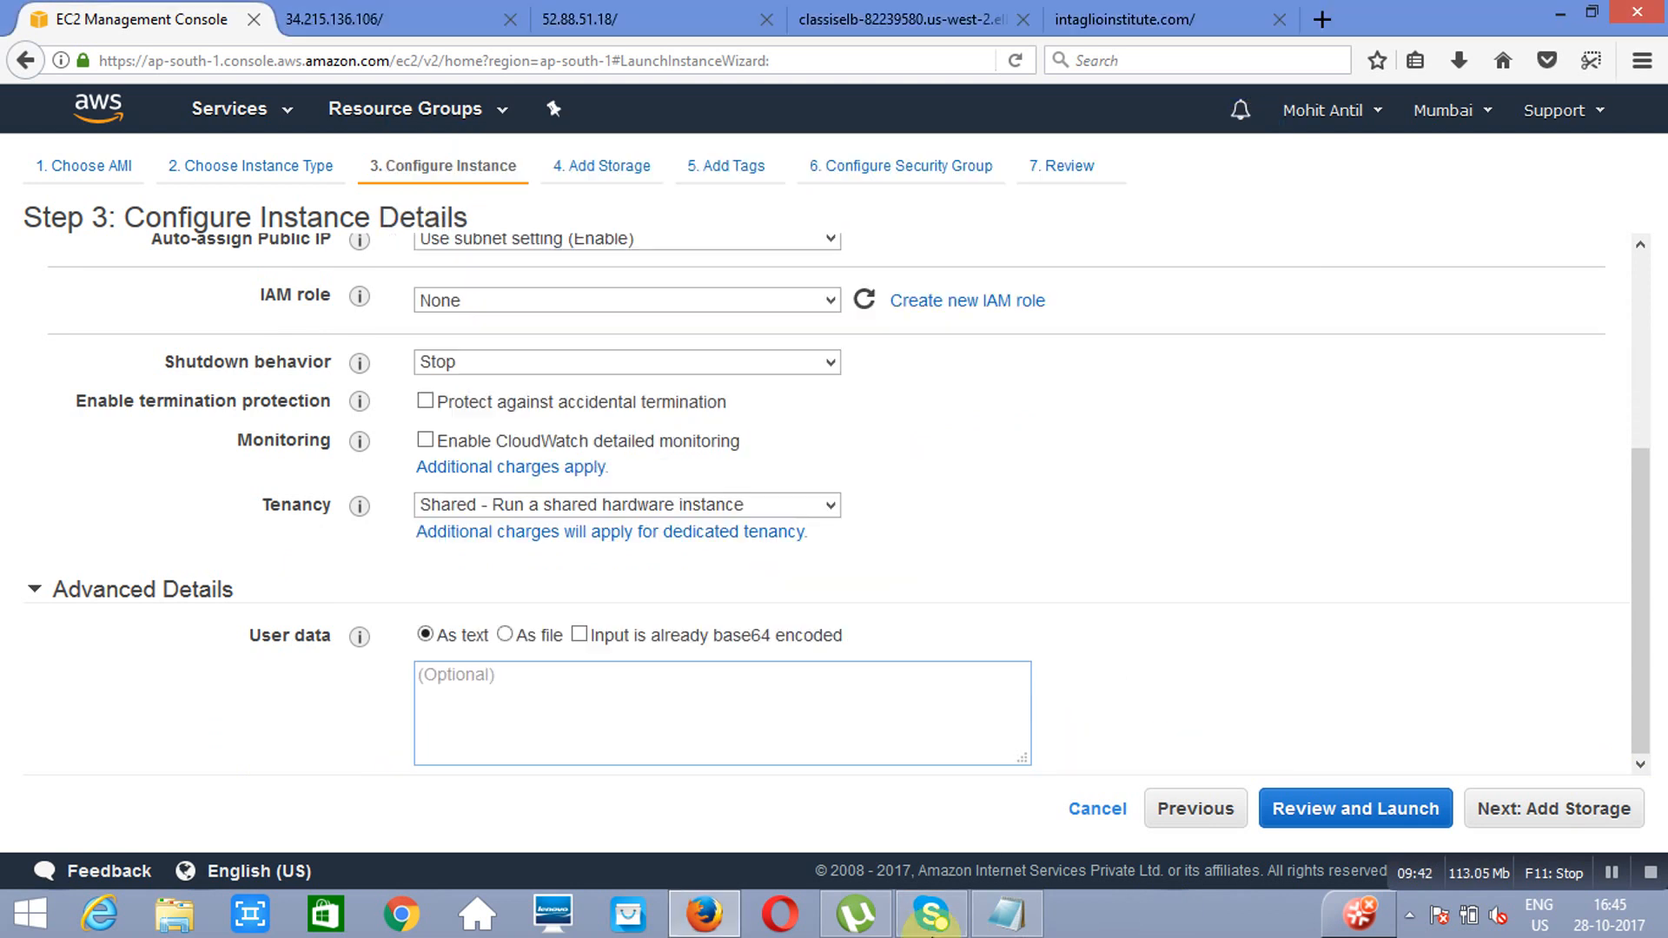
Step: Copy the whole script from bootstrapscript.txt in Notepad into the instance's user data
left_click(1008, 916)
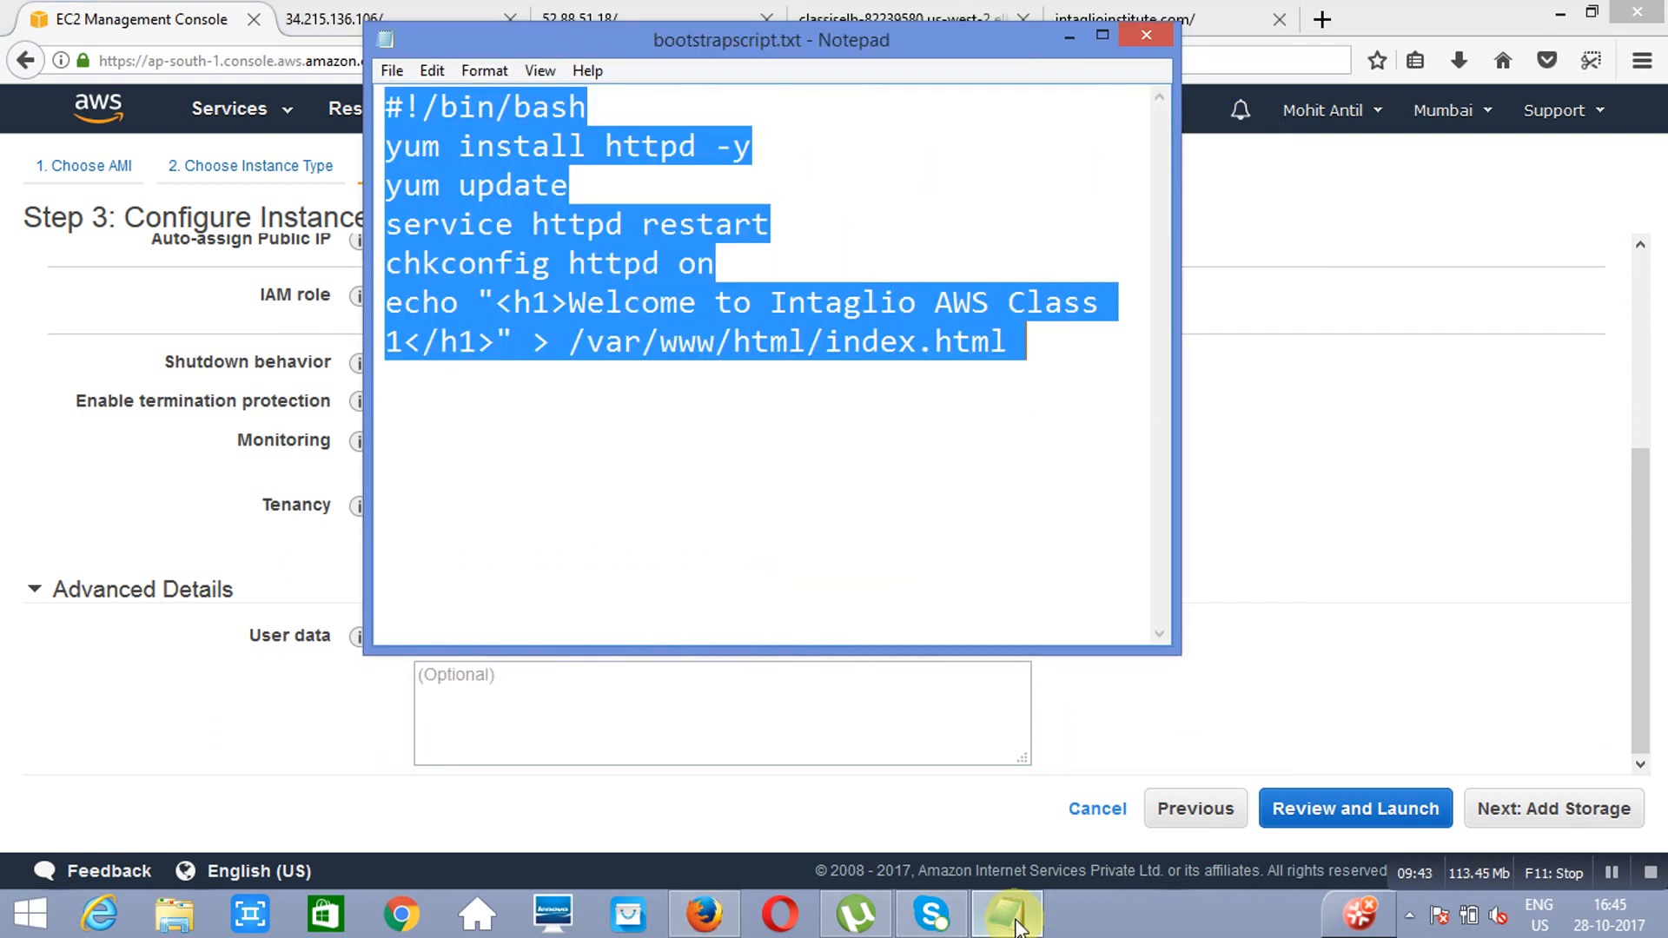
left_click(817, 524)
key("ctrl+a")
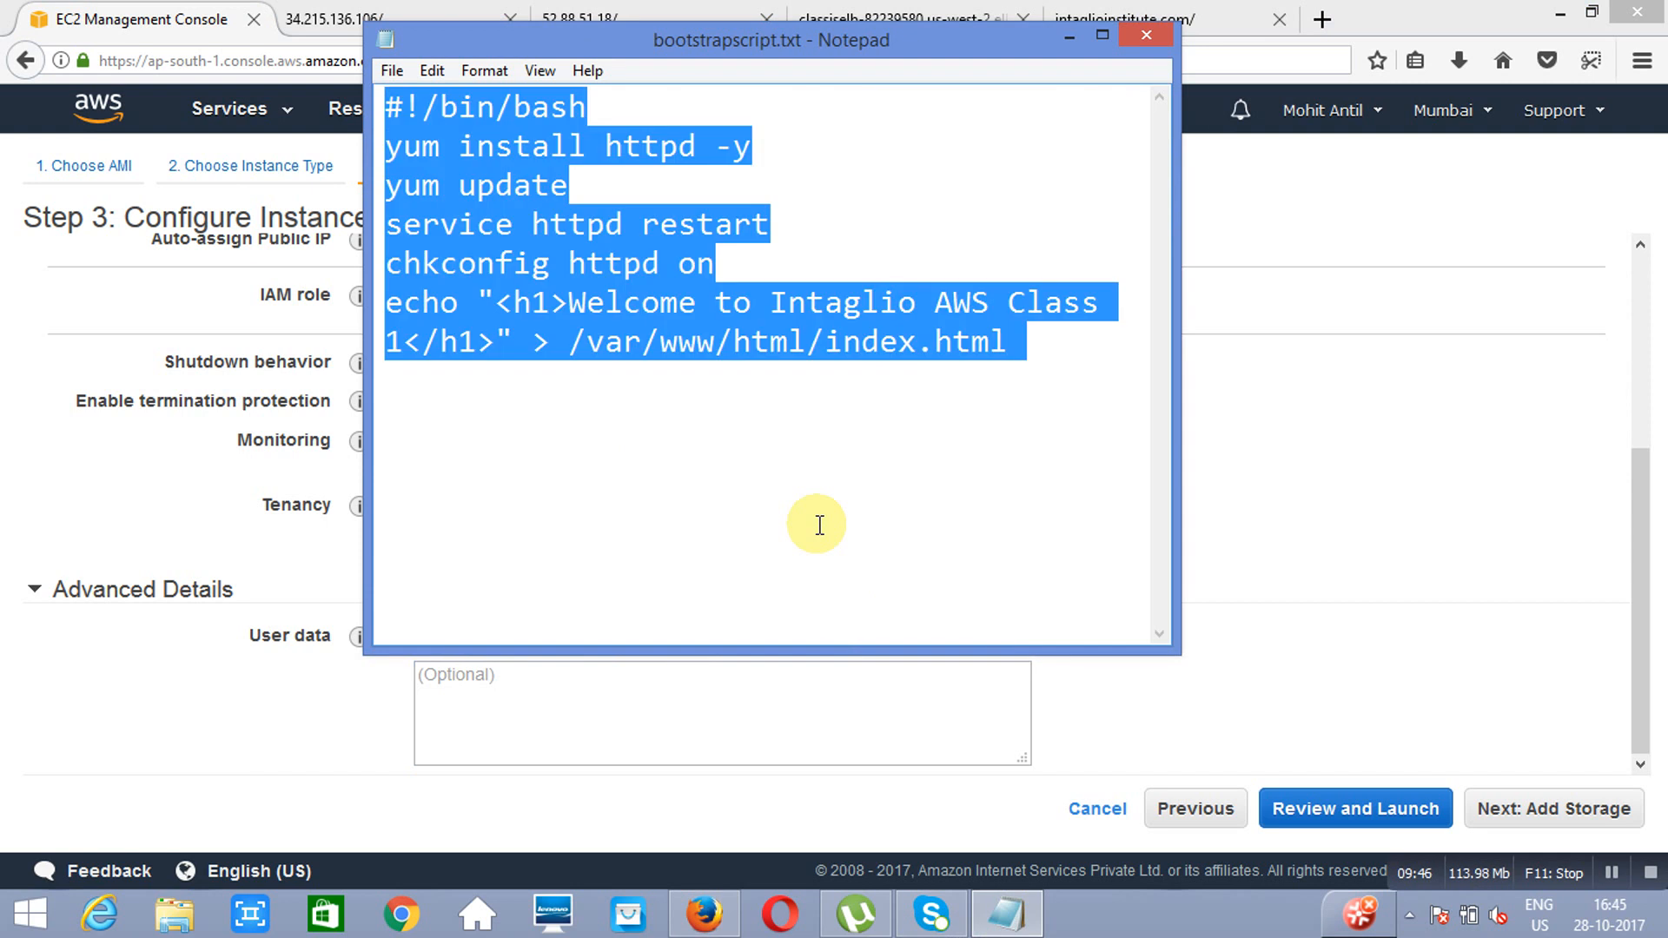
left_click(670, 689)
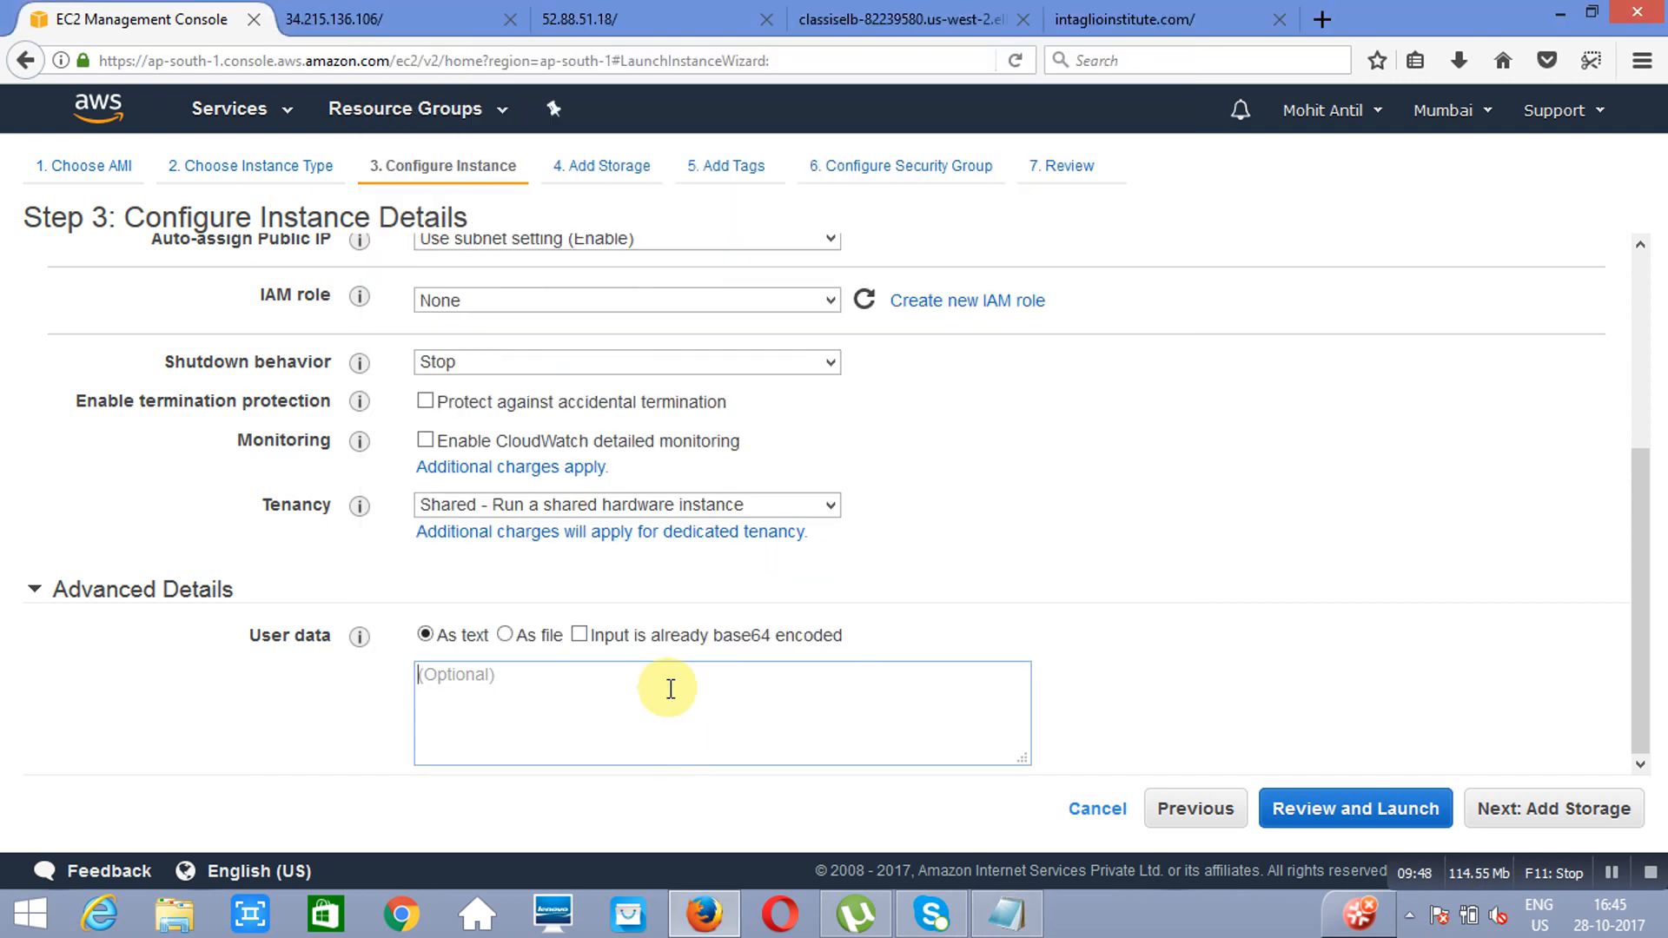
type("yum update service httpd restart chkconfig httpd on echo \"<h1>Welcome to Intaglio AWS Class 1</h1>\" > /var/www/html/index.html")
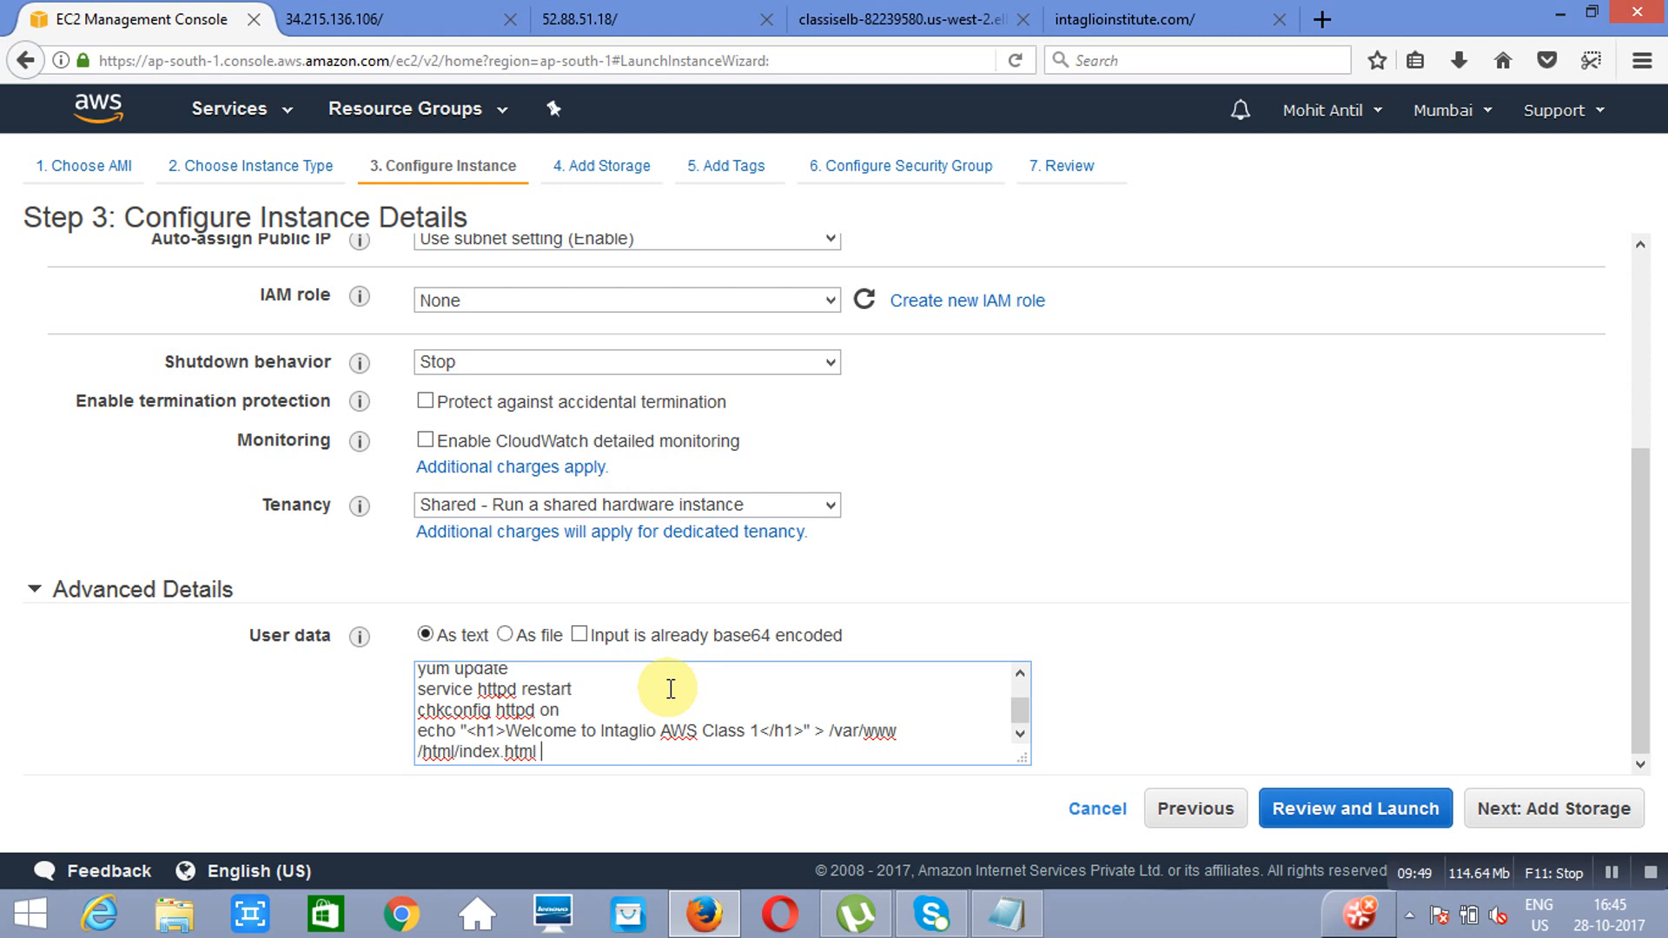
Step: Replace "Class" with "Mumbai" in the user data's echo line and proceed to the storage settings
left_click(743, 730)
key("BackSpace")
key("BackSpace")
key("BackSpace")
key("BackSpace")
key("BackSpace")
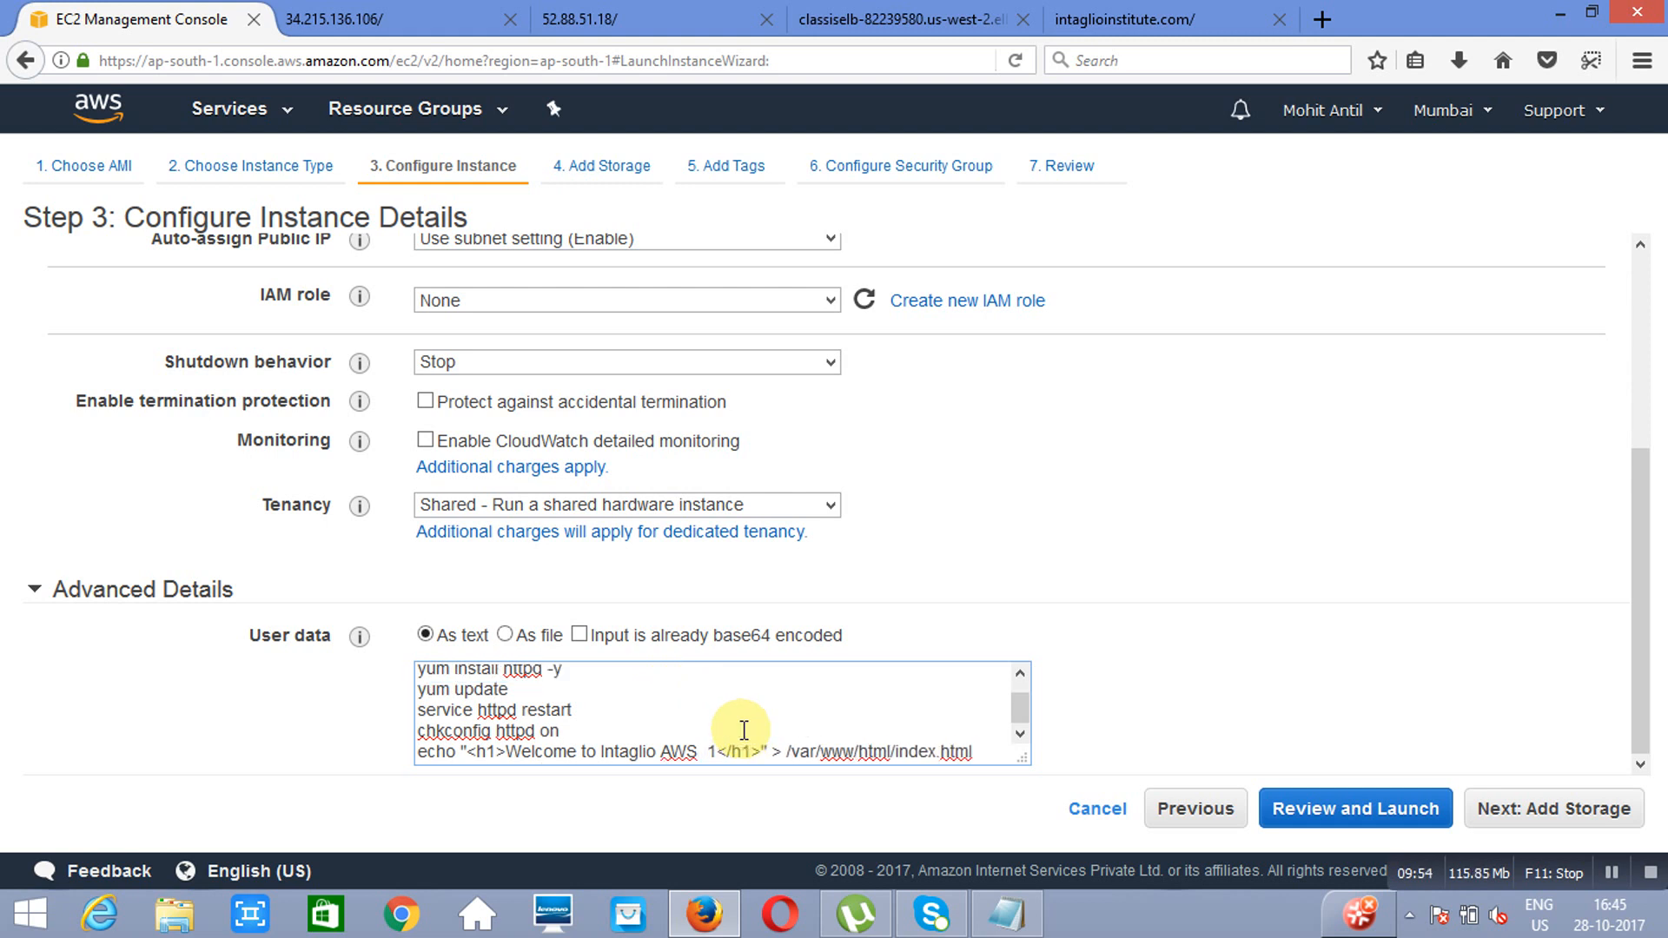
type("Mumbai")
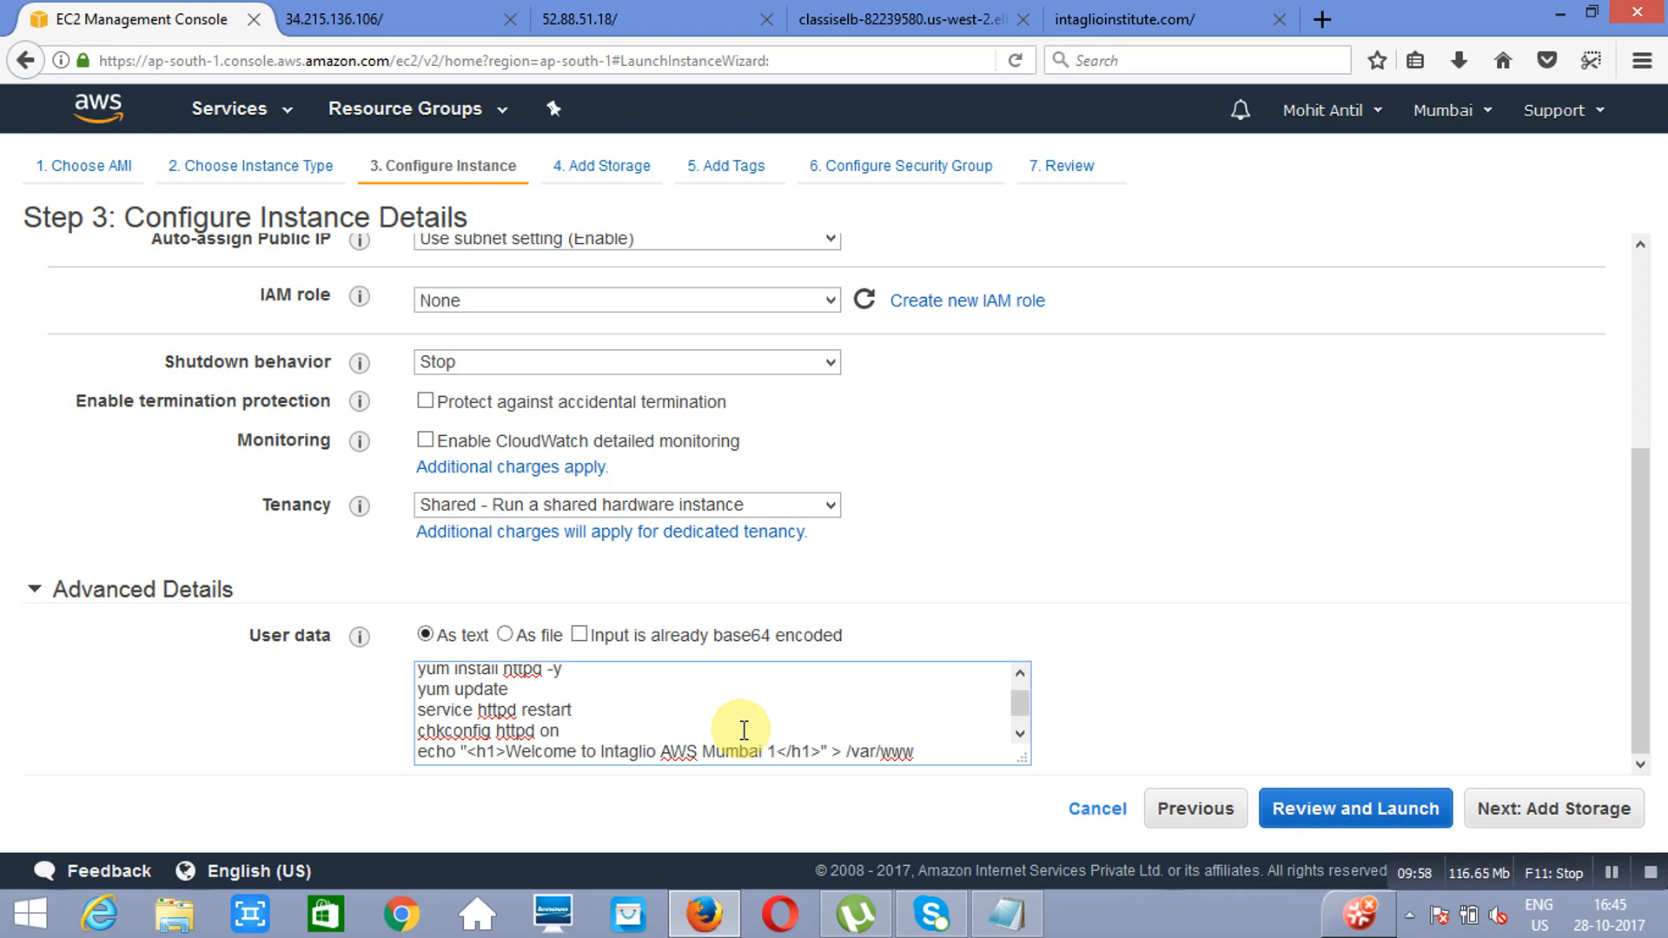
left_click(1573, 822)
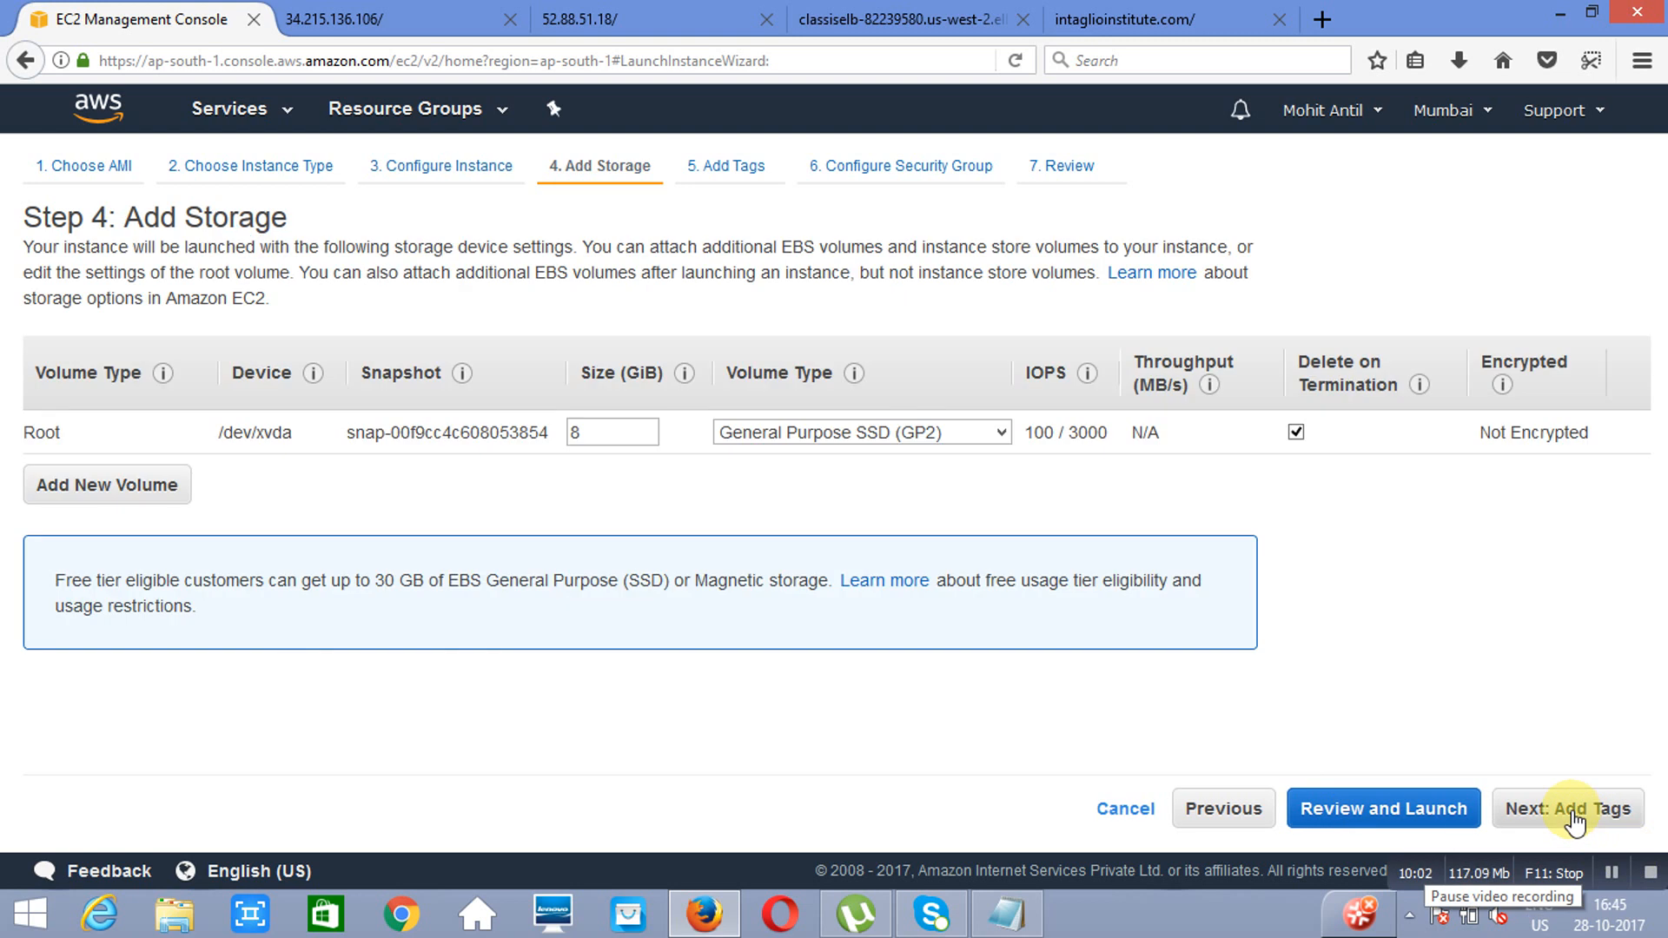
Step: Keep the default storage, tag the instance with key Name and value "web server 1", and proceed to the security group
left_click(1574, 822)
left_click(69, 549)
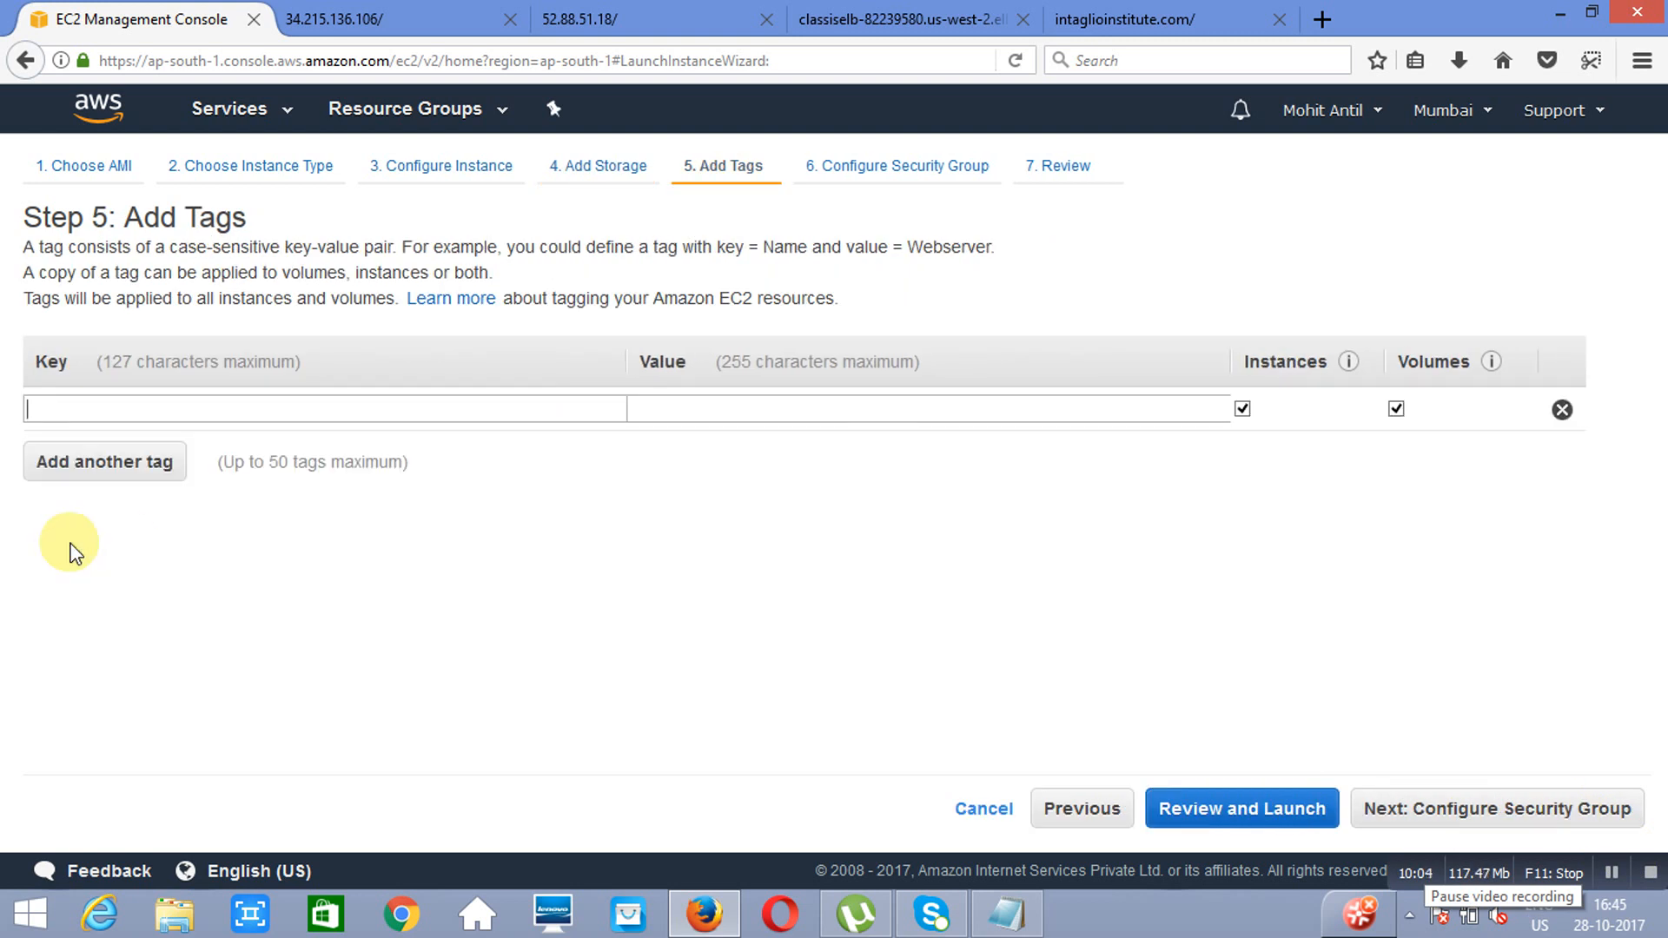
double_click(69, 543)
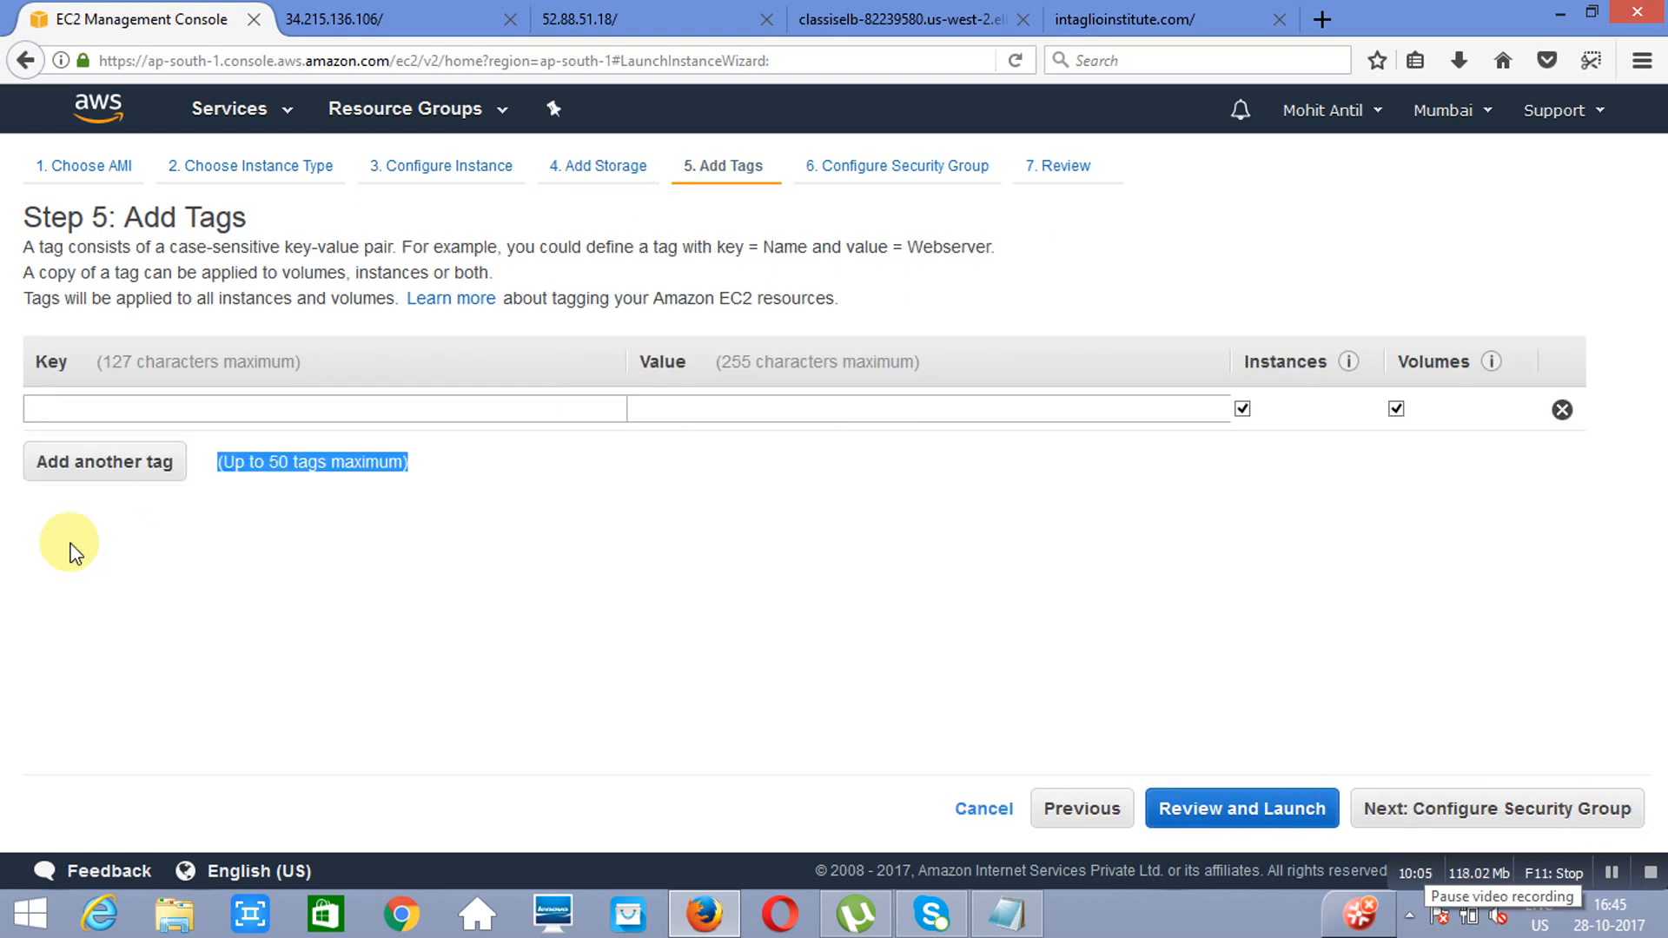
left_click(84, 400)
type("me")
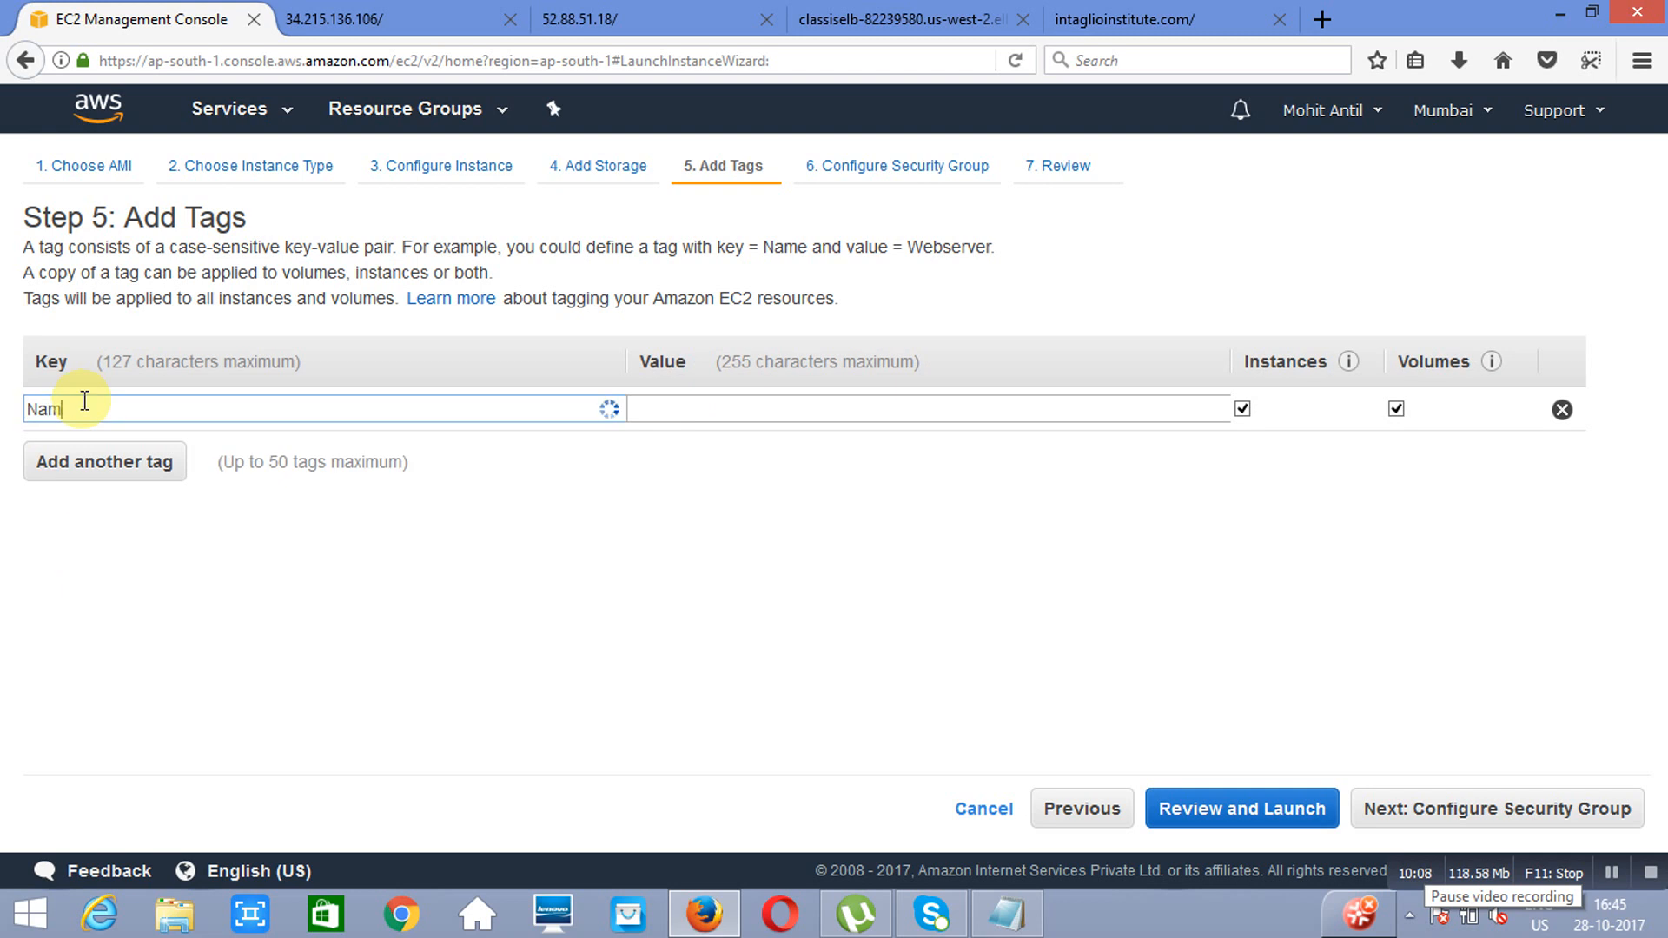
key("Tab")
type("w")
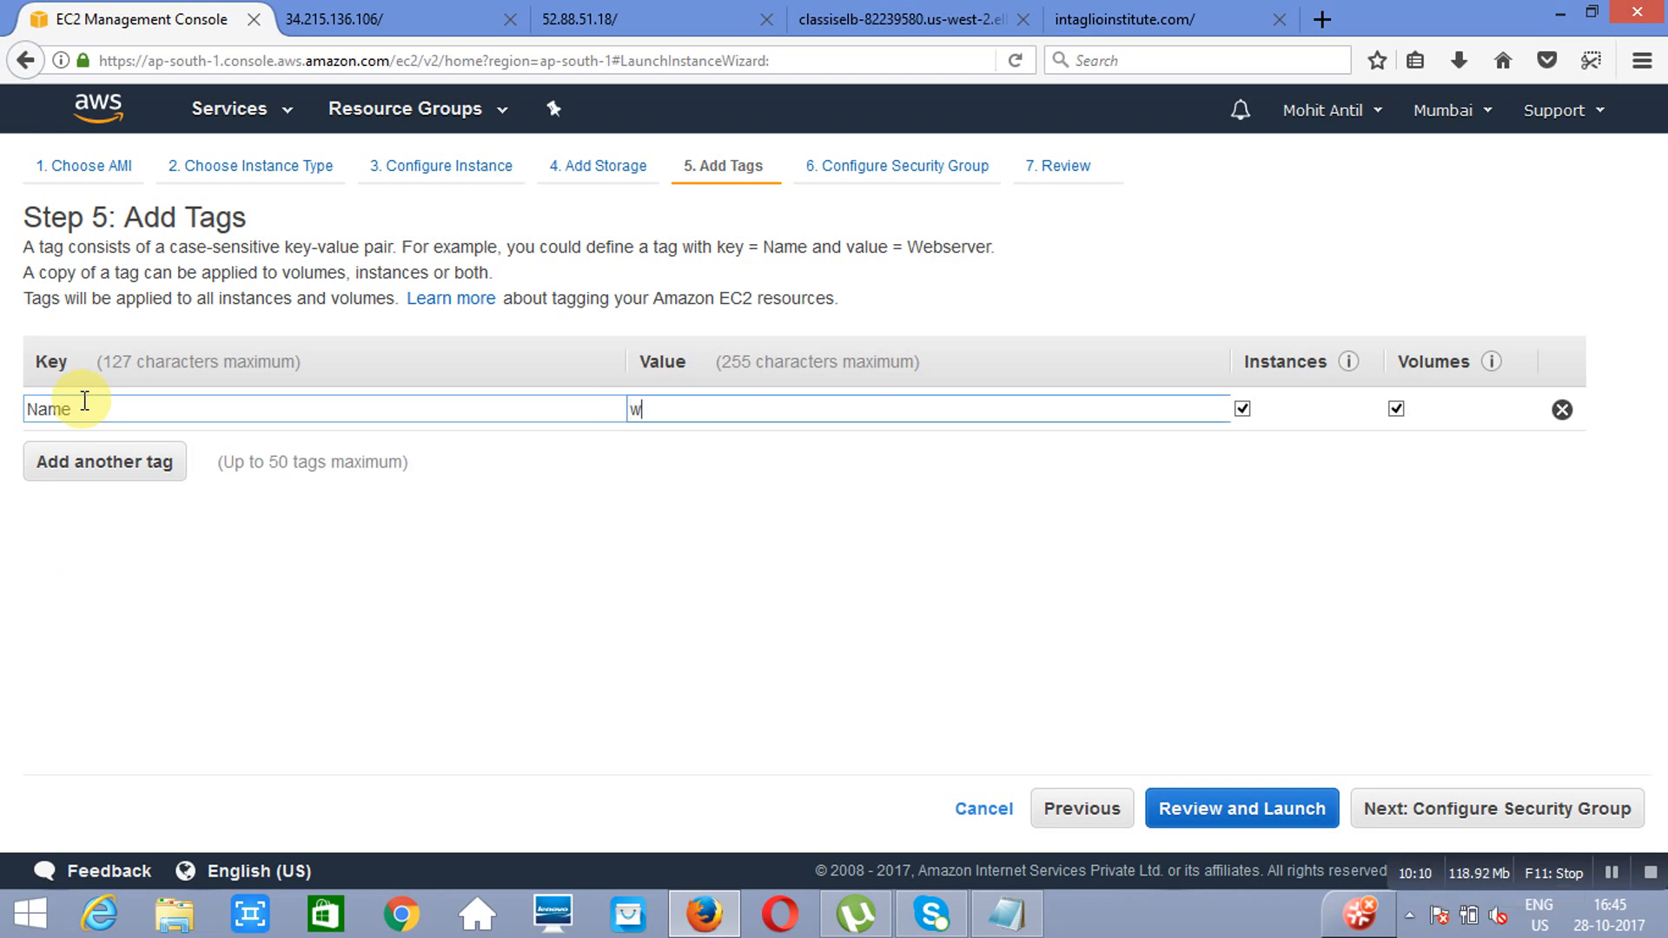
type("eb server 1")
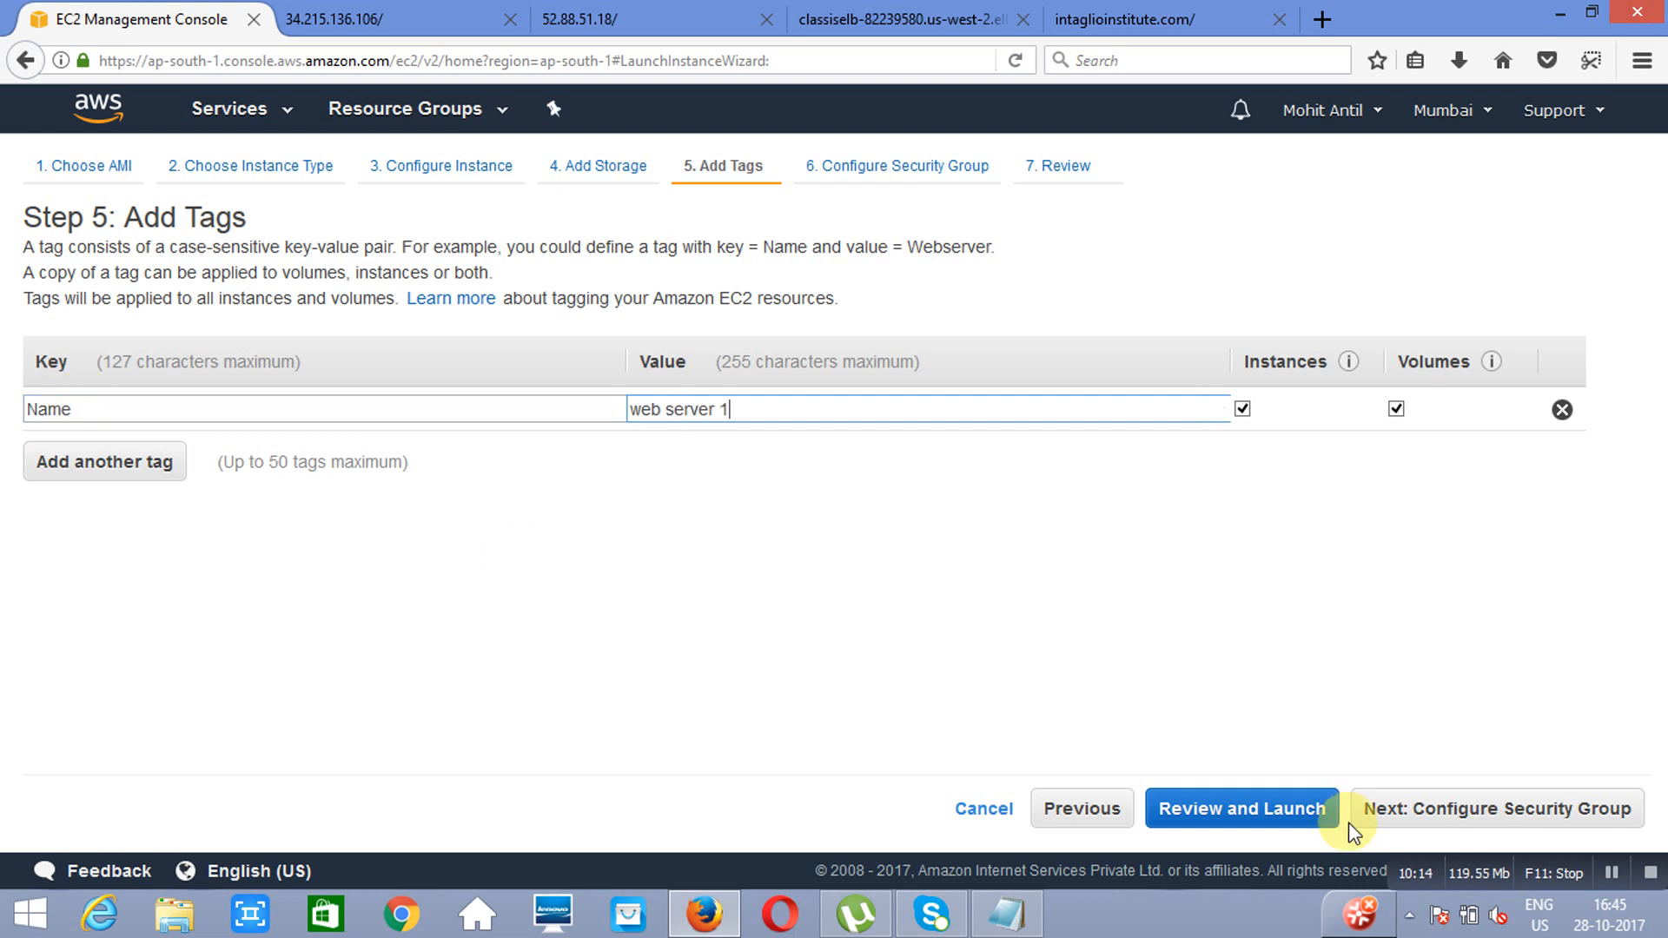
left_click(1510, 808)
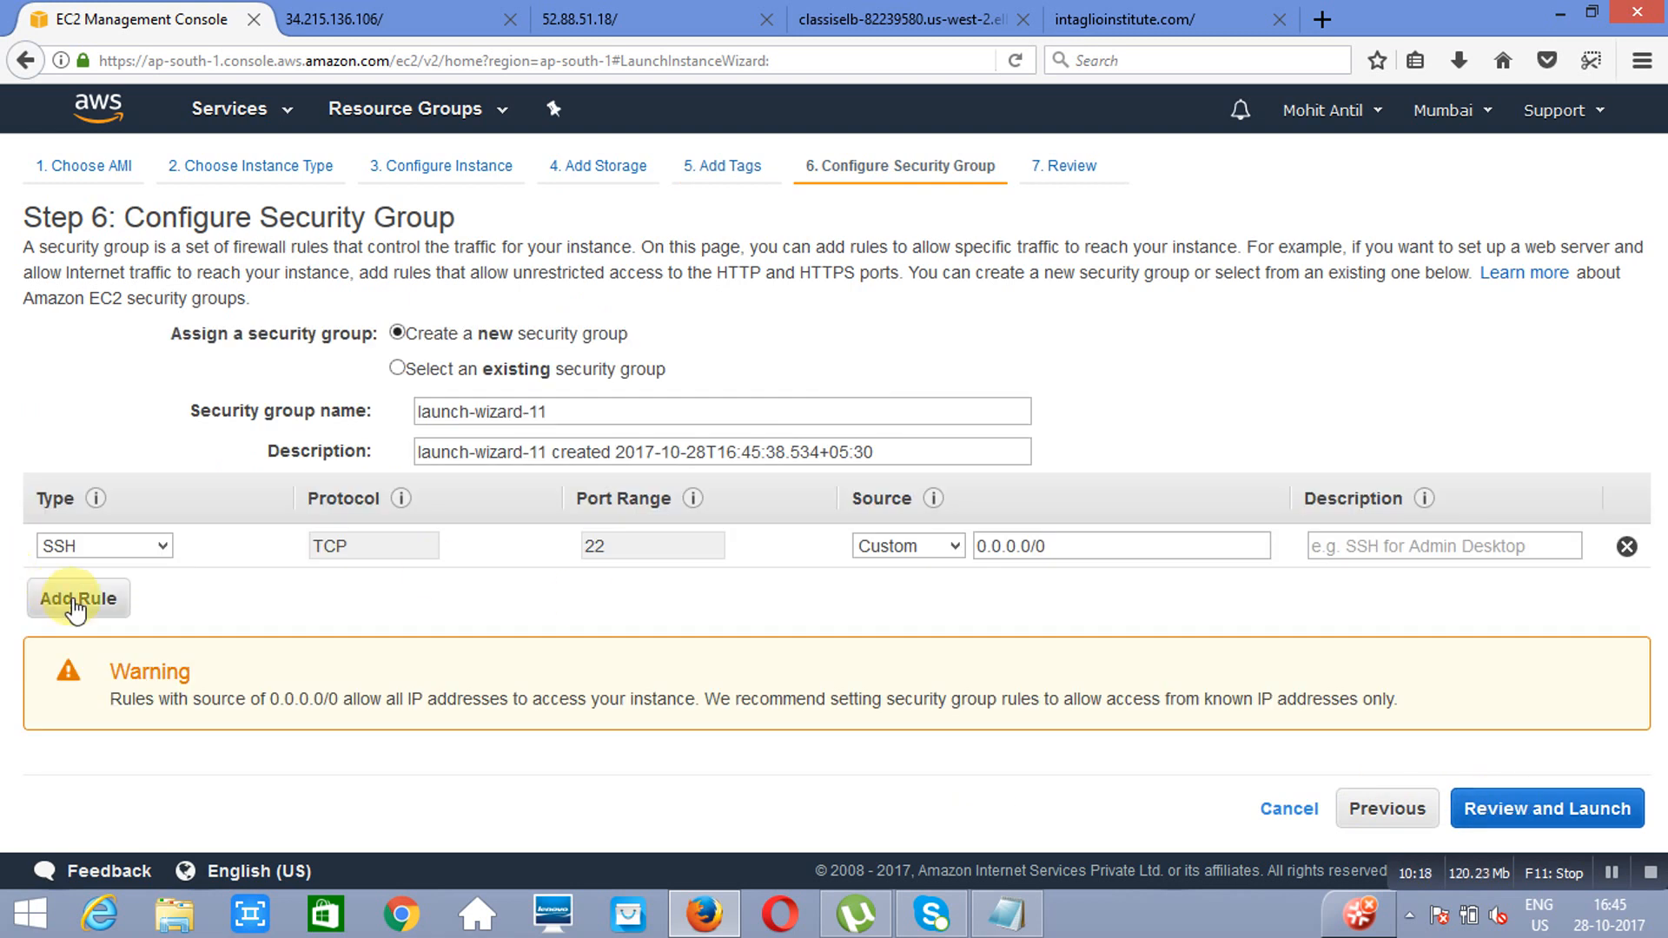
Step: Add an HTTP rule to the new security group launch-wizard-11 and proceed to the launch review
left_click(76, 599)
key("h")
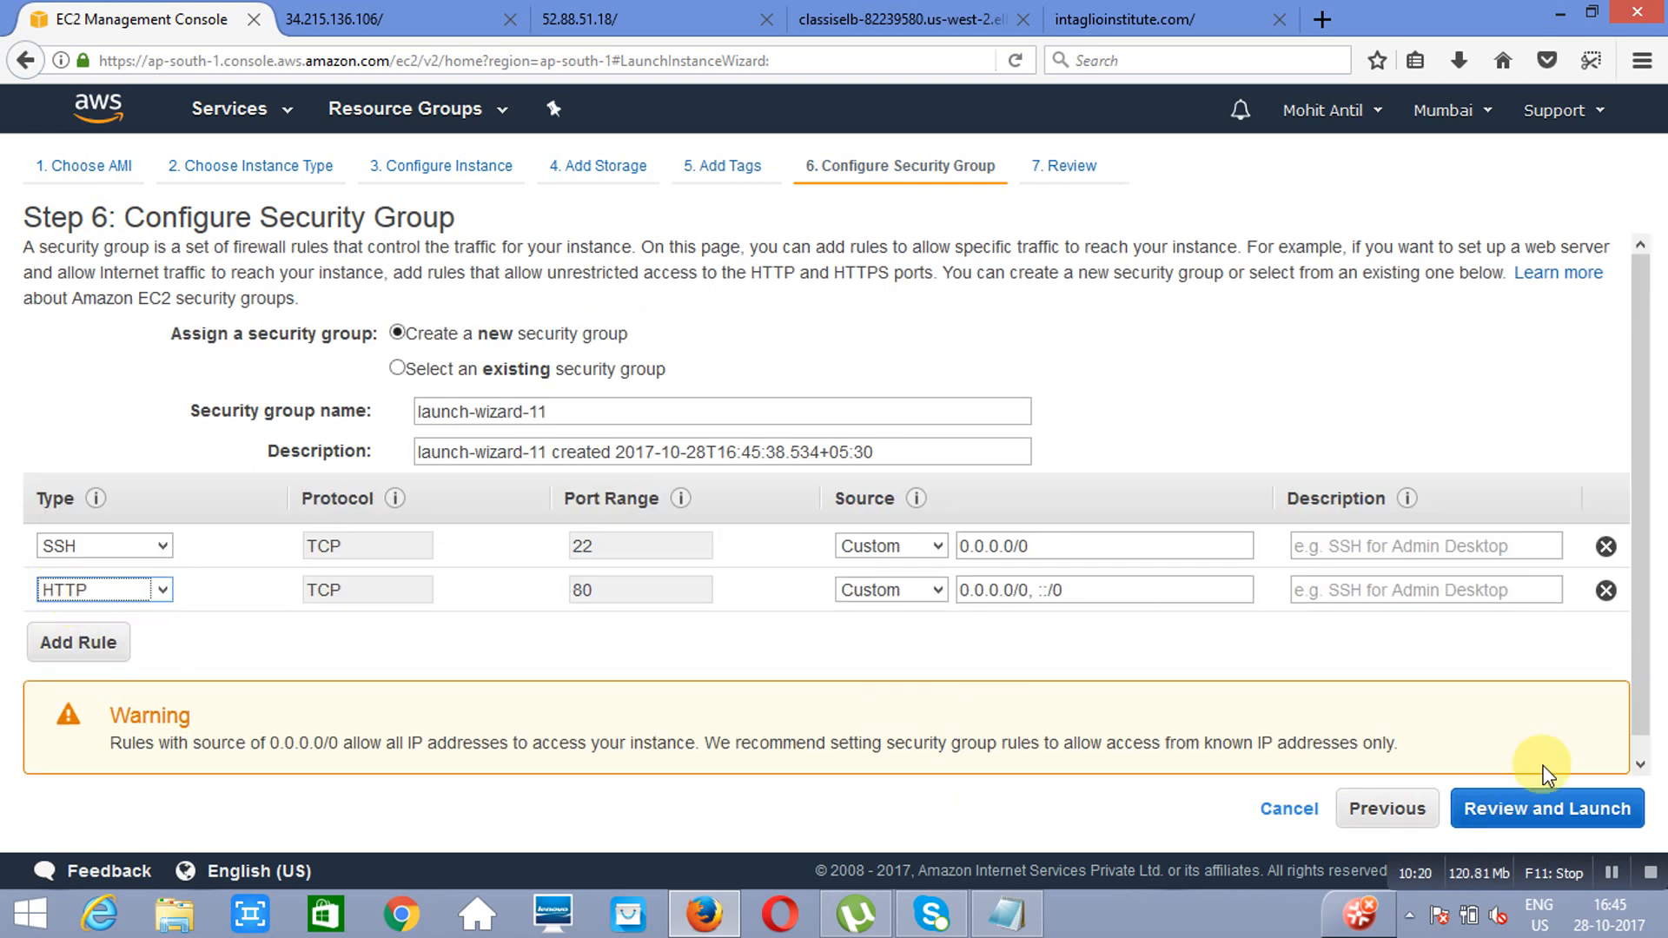
left_click(1548, 814)
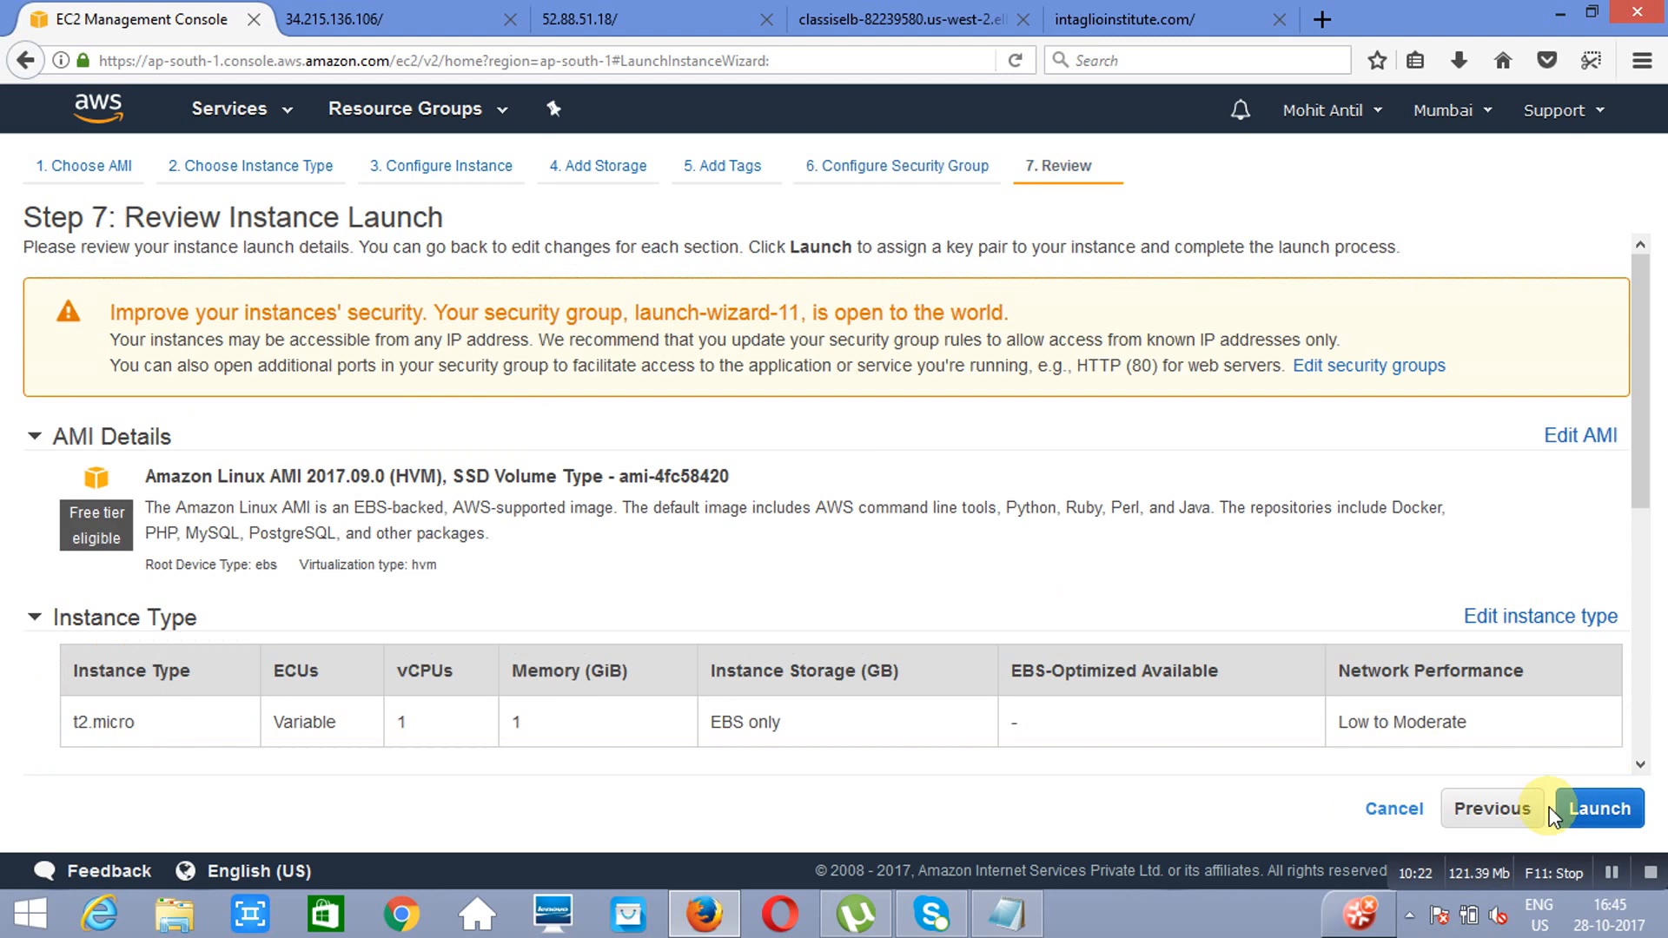
Step: Launch the instance with the existing key pair 03OctMumbai, acknowledging access to its private key file, and open the instances list
left_click(1621, 811)
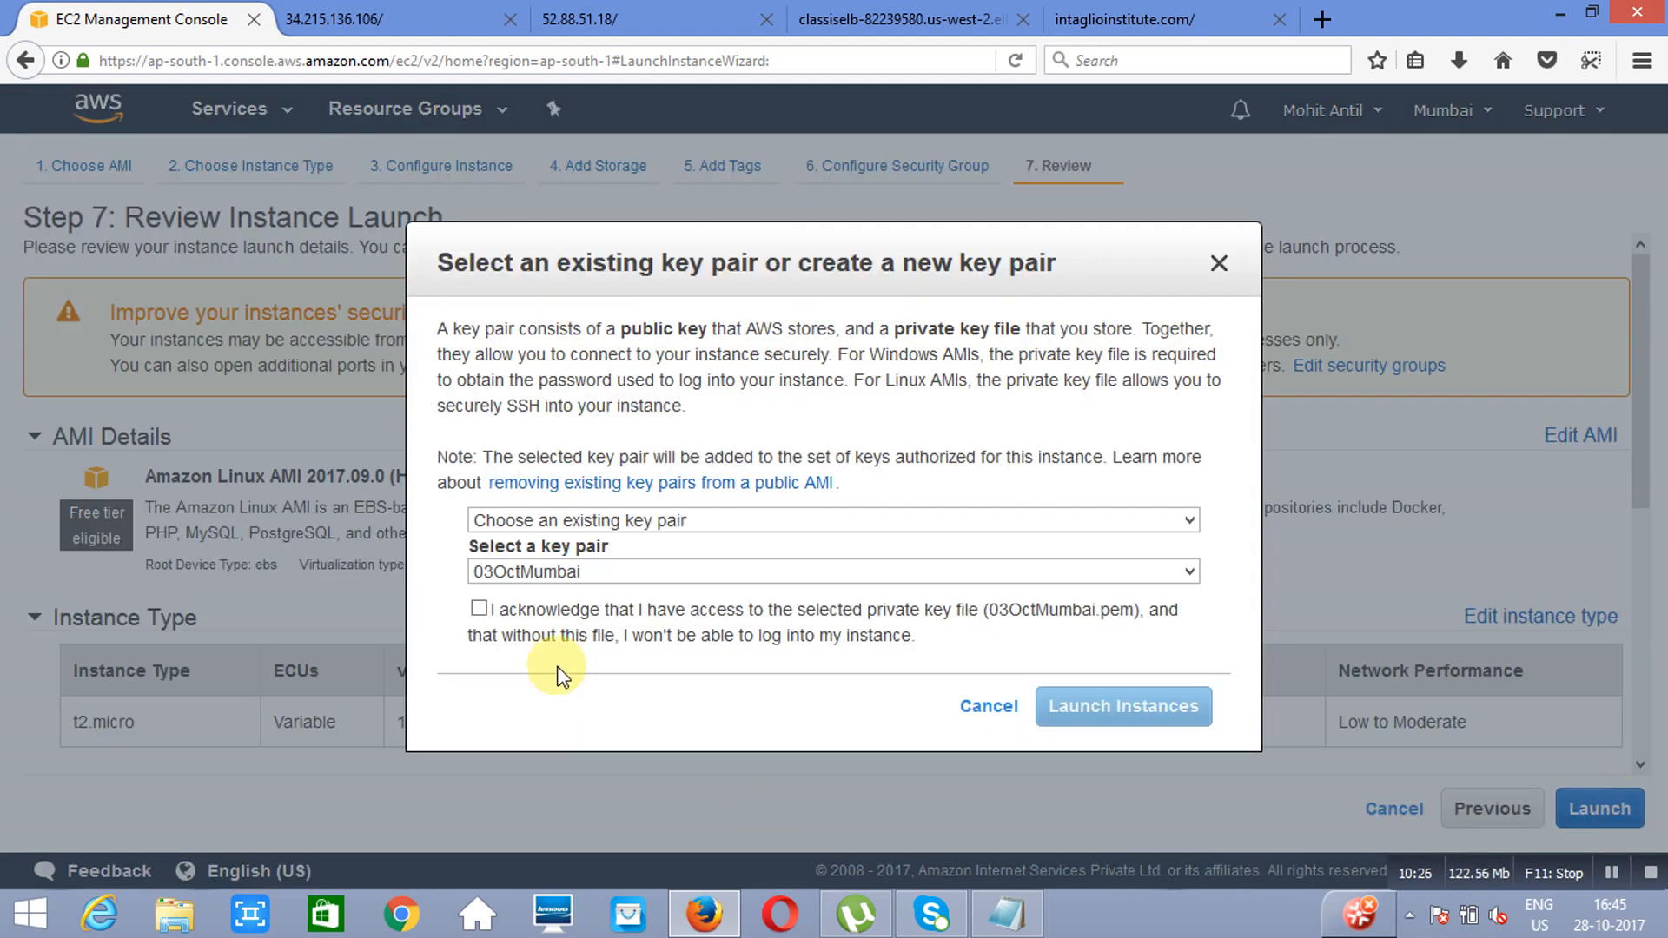
left_click(478, 608)
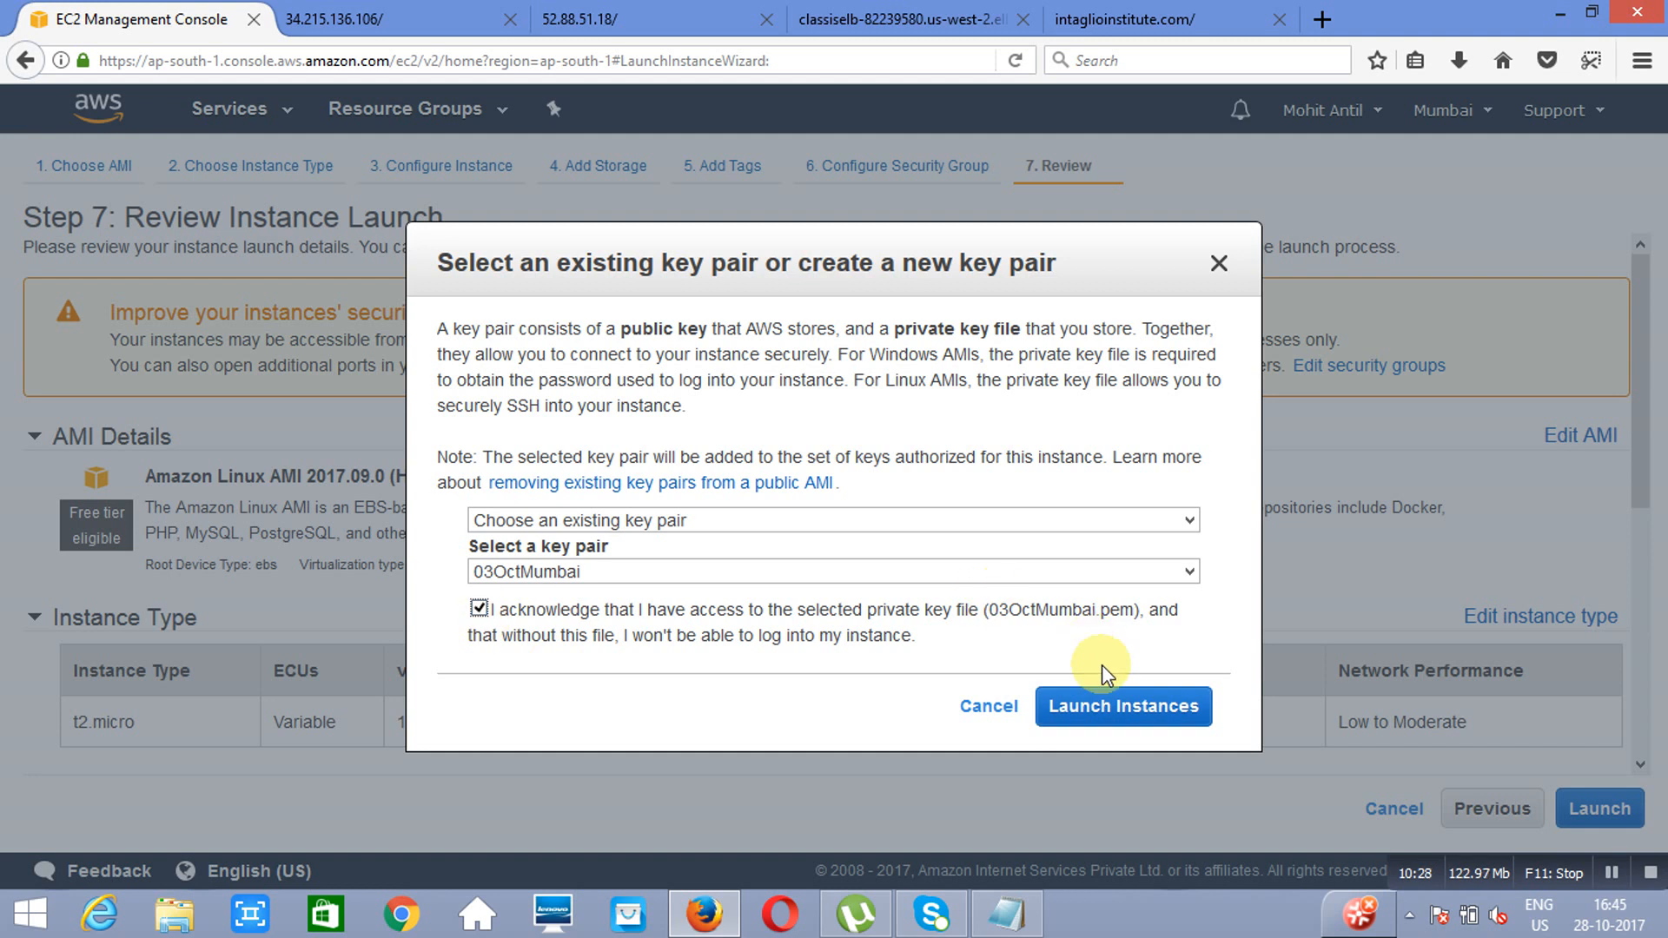
left_click(1117, 707)
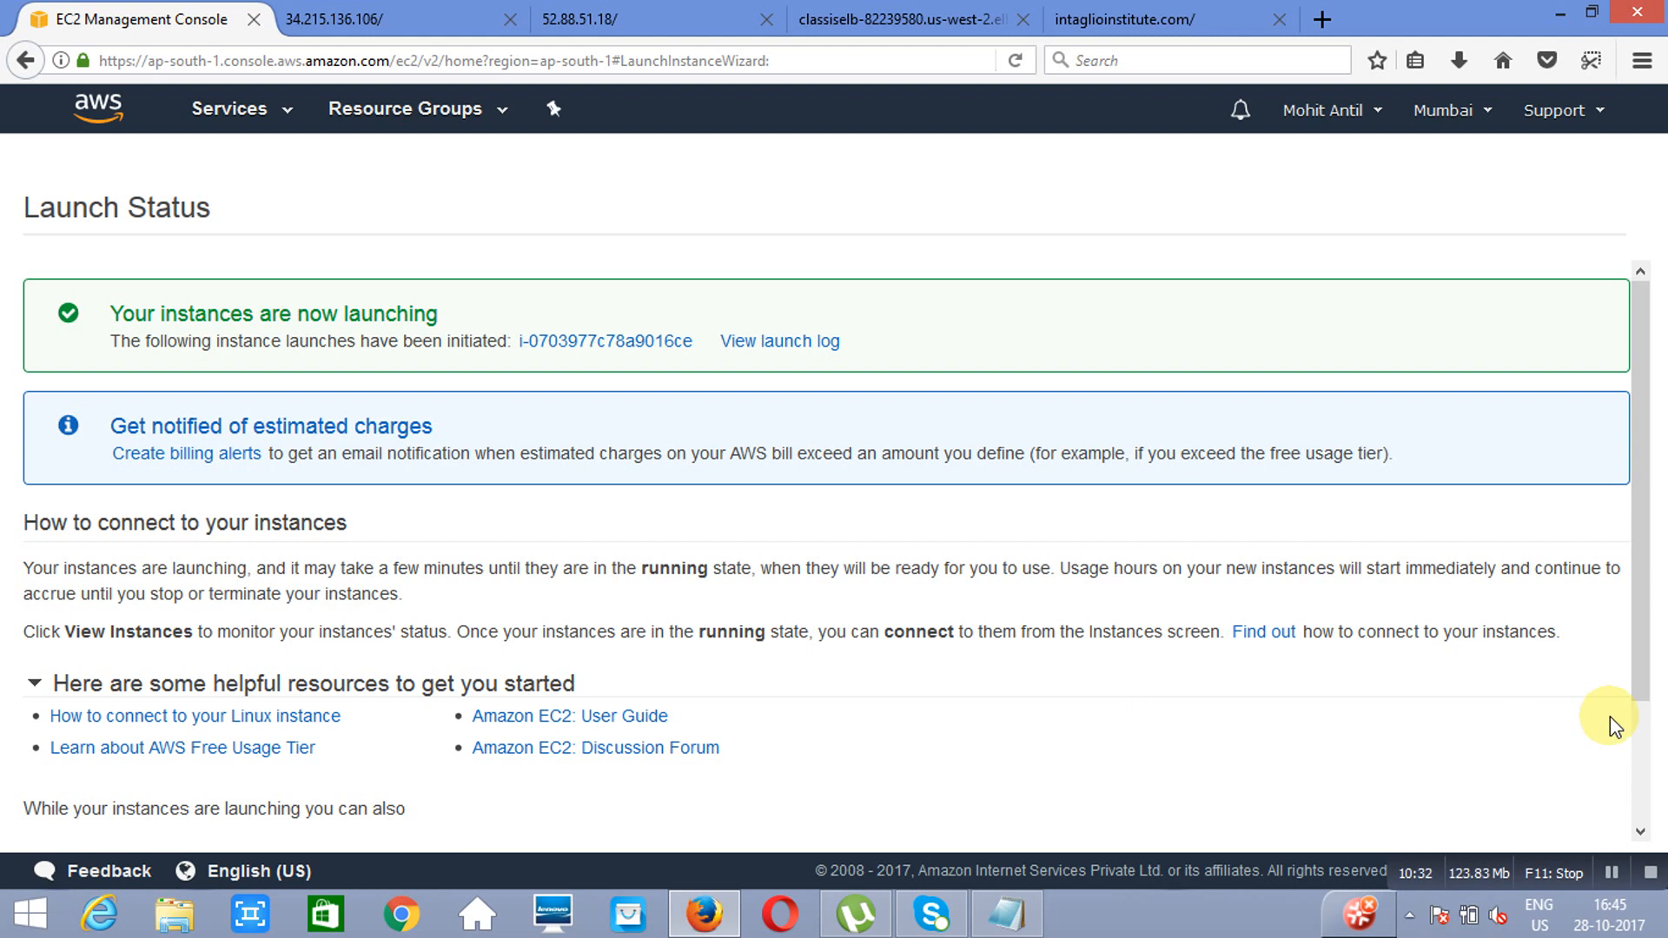
scroll(1638, 782, "down", 3)
left_click(1541, 821)
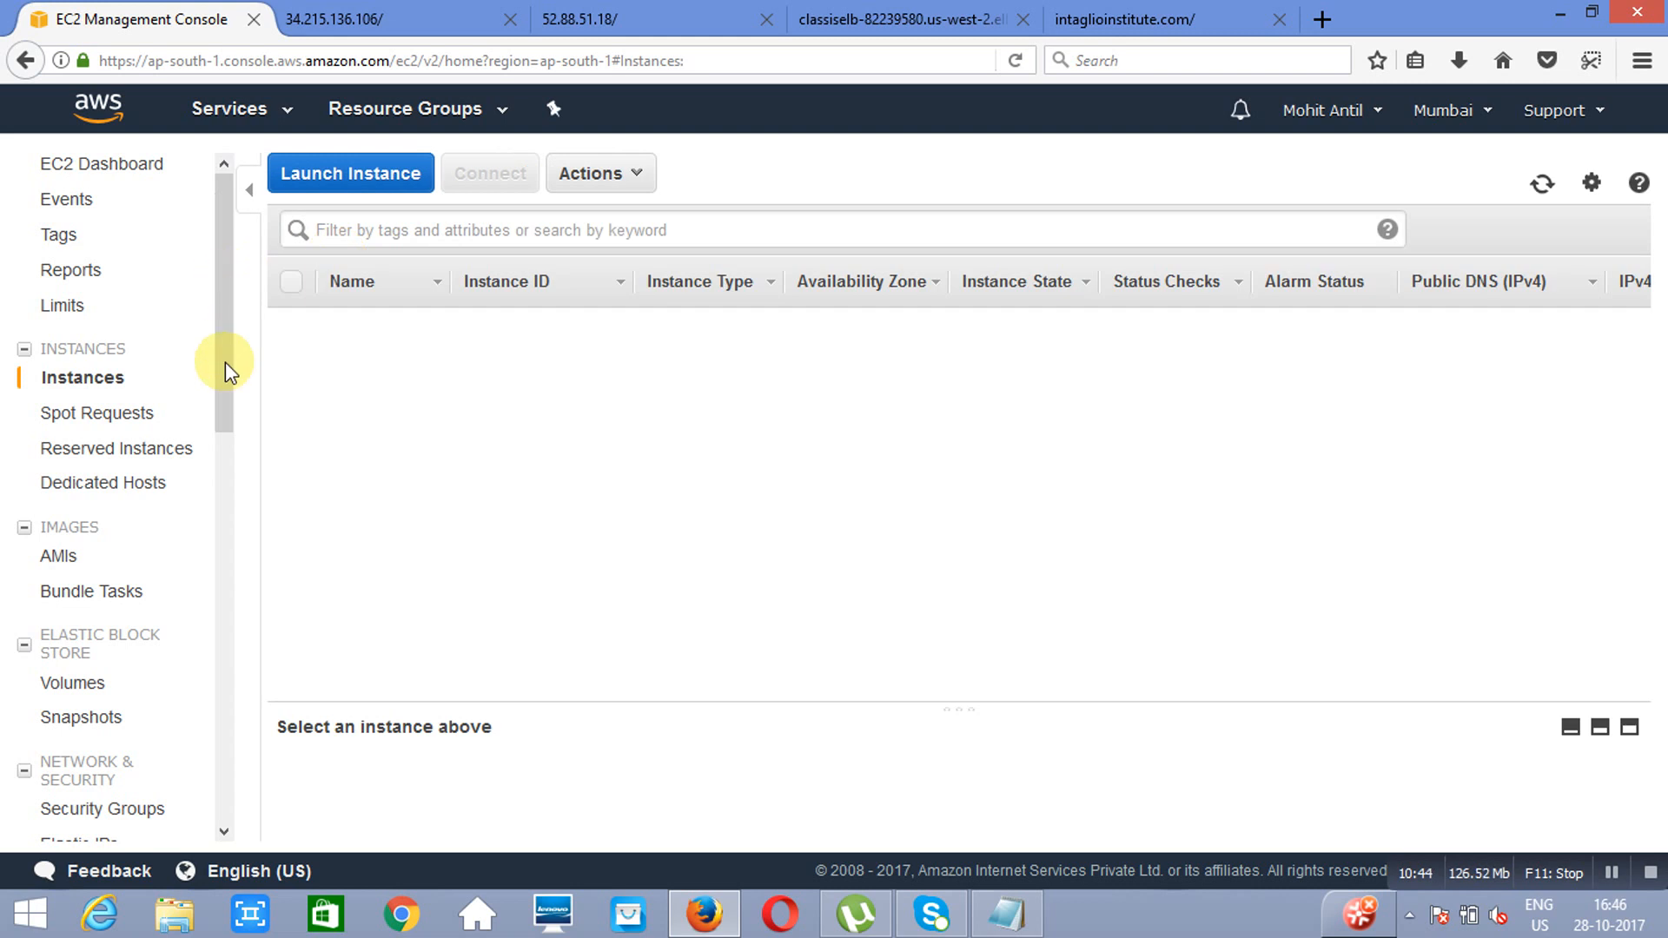
Step: Open the region's load balancers, letting the unresponsive script continue, and start creating a Classic Load Balancer
scroll(226, 361, "down", 5)
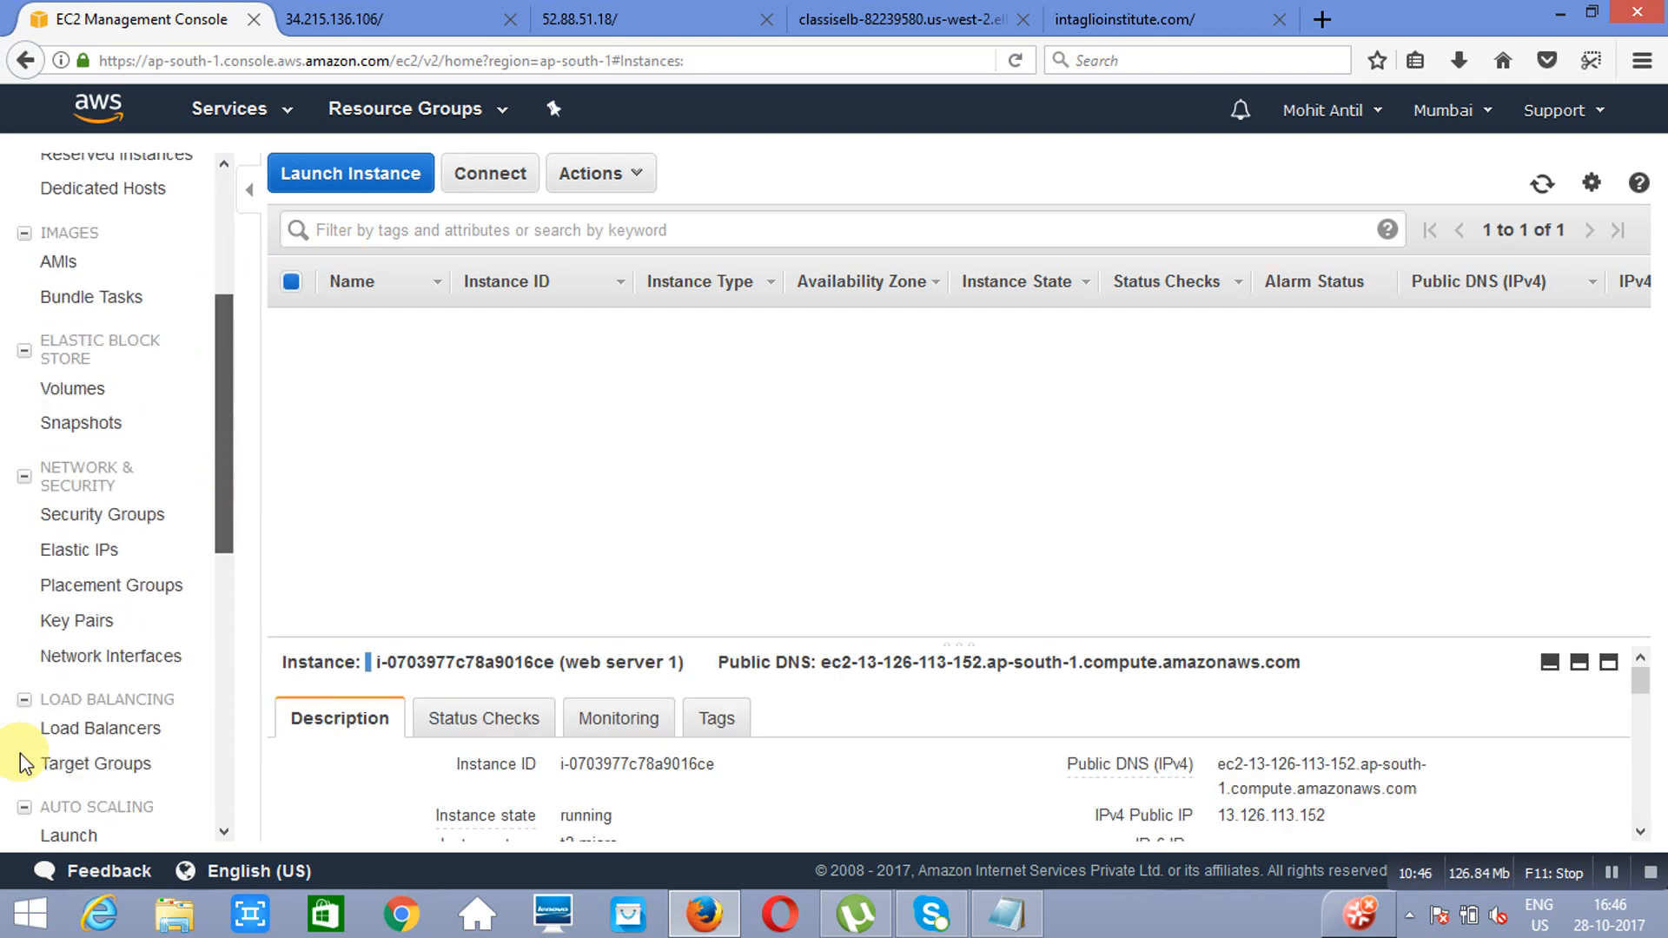
scroll(52, 738, "down", 2)
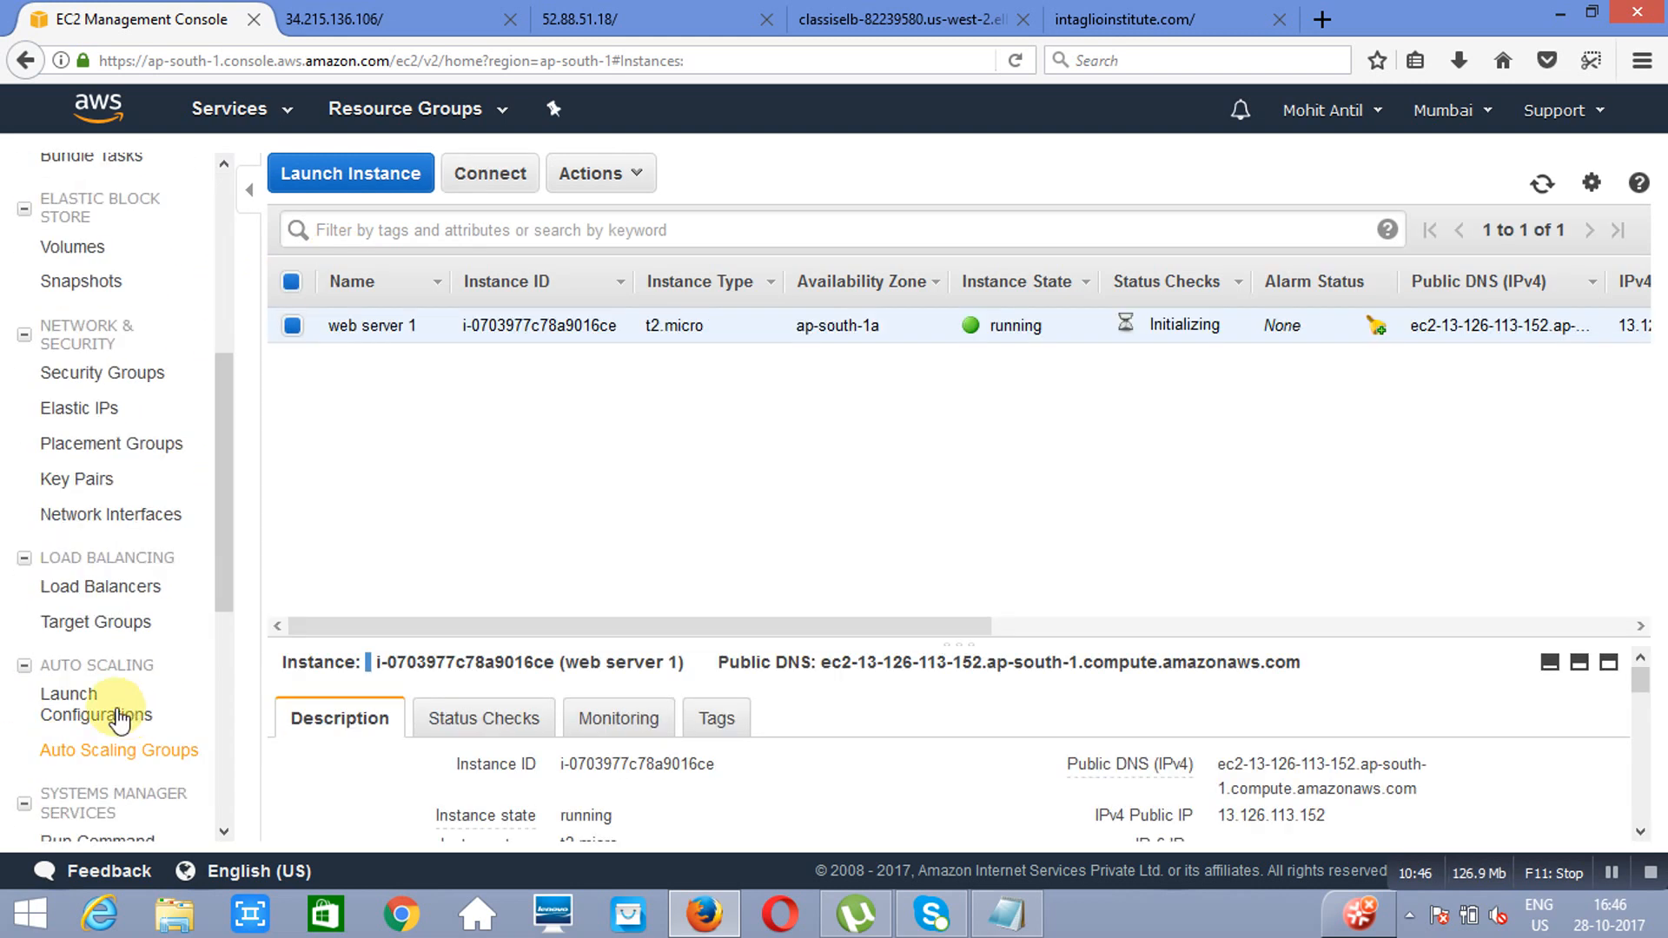
left_click(113, 591)
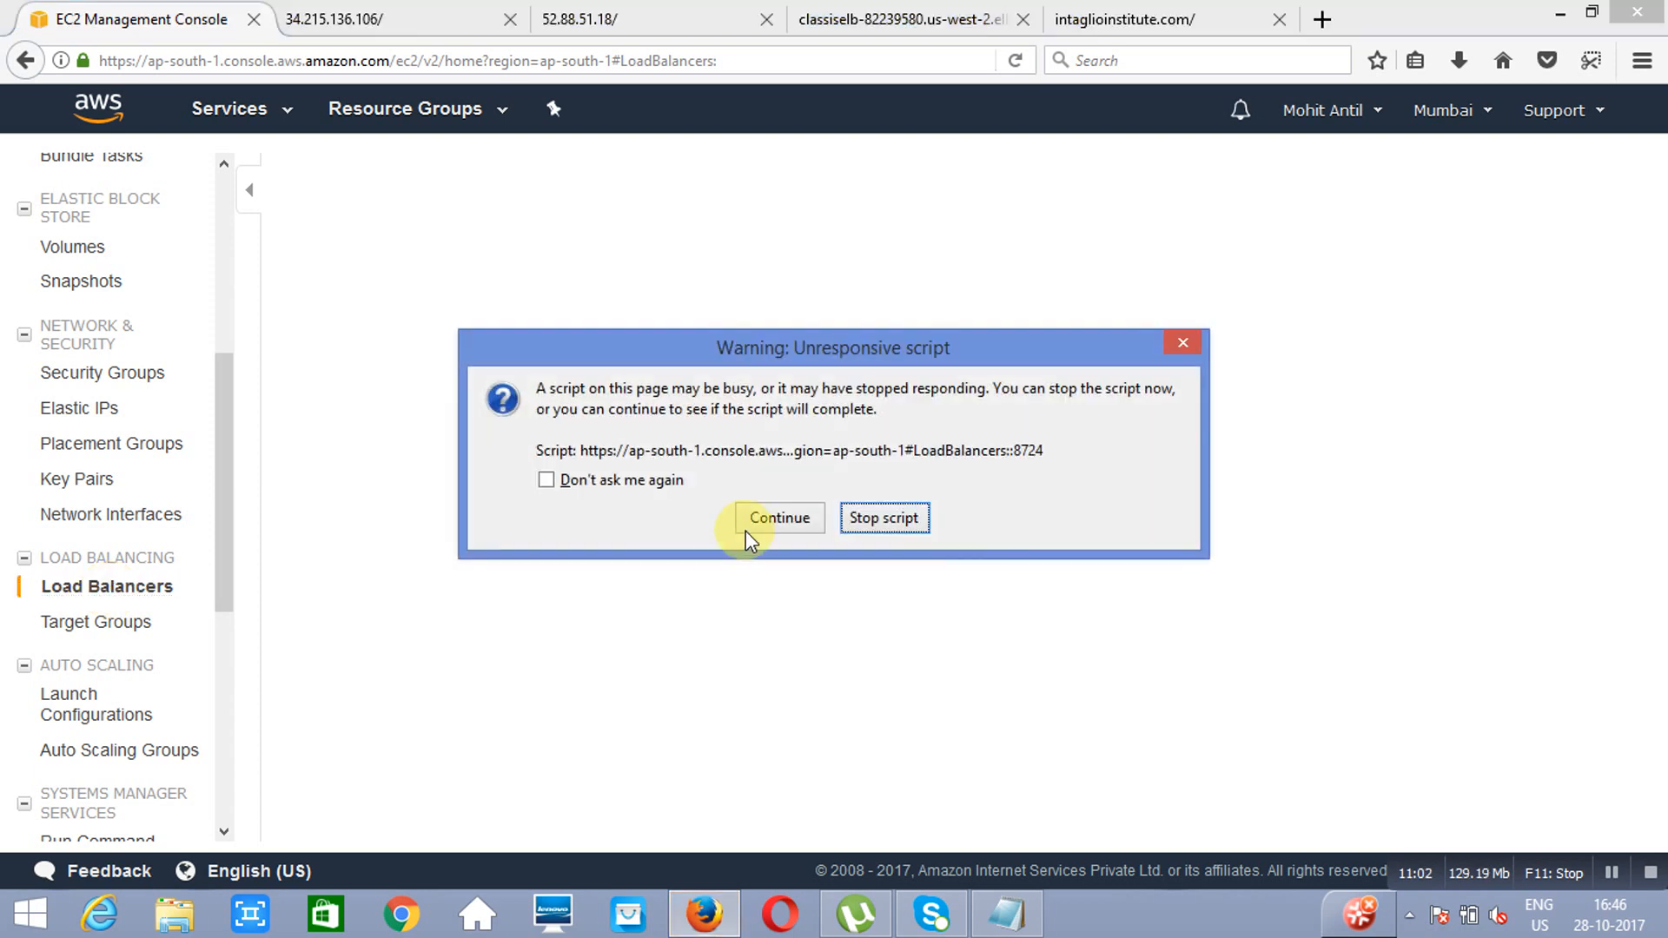
left_click(782, 527)
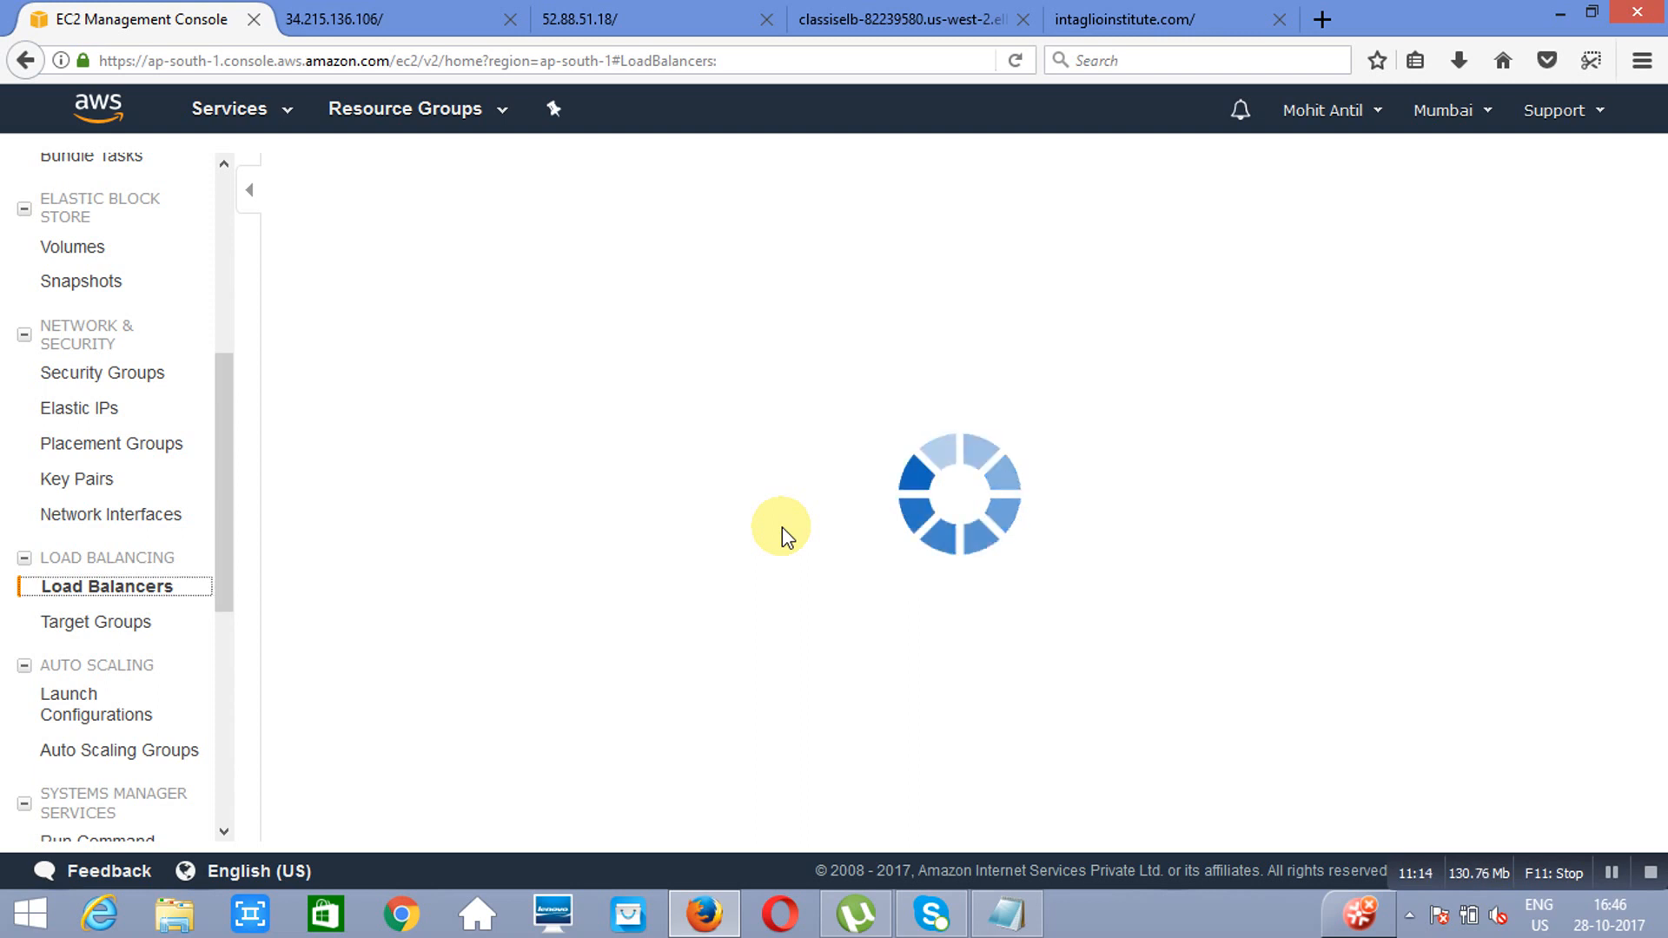
left_click(779, 519)
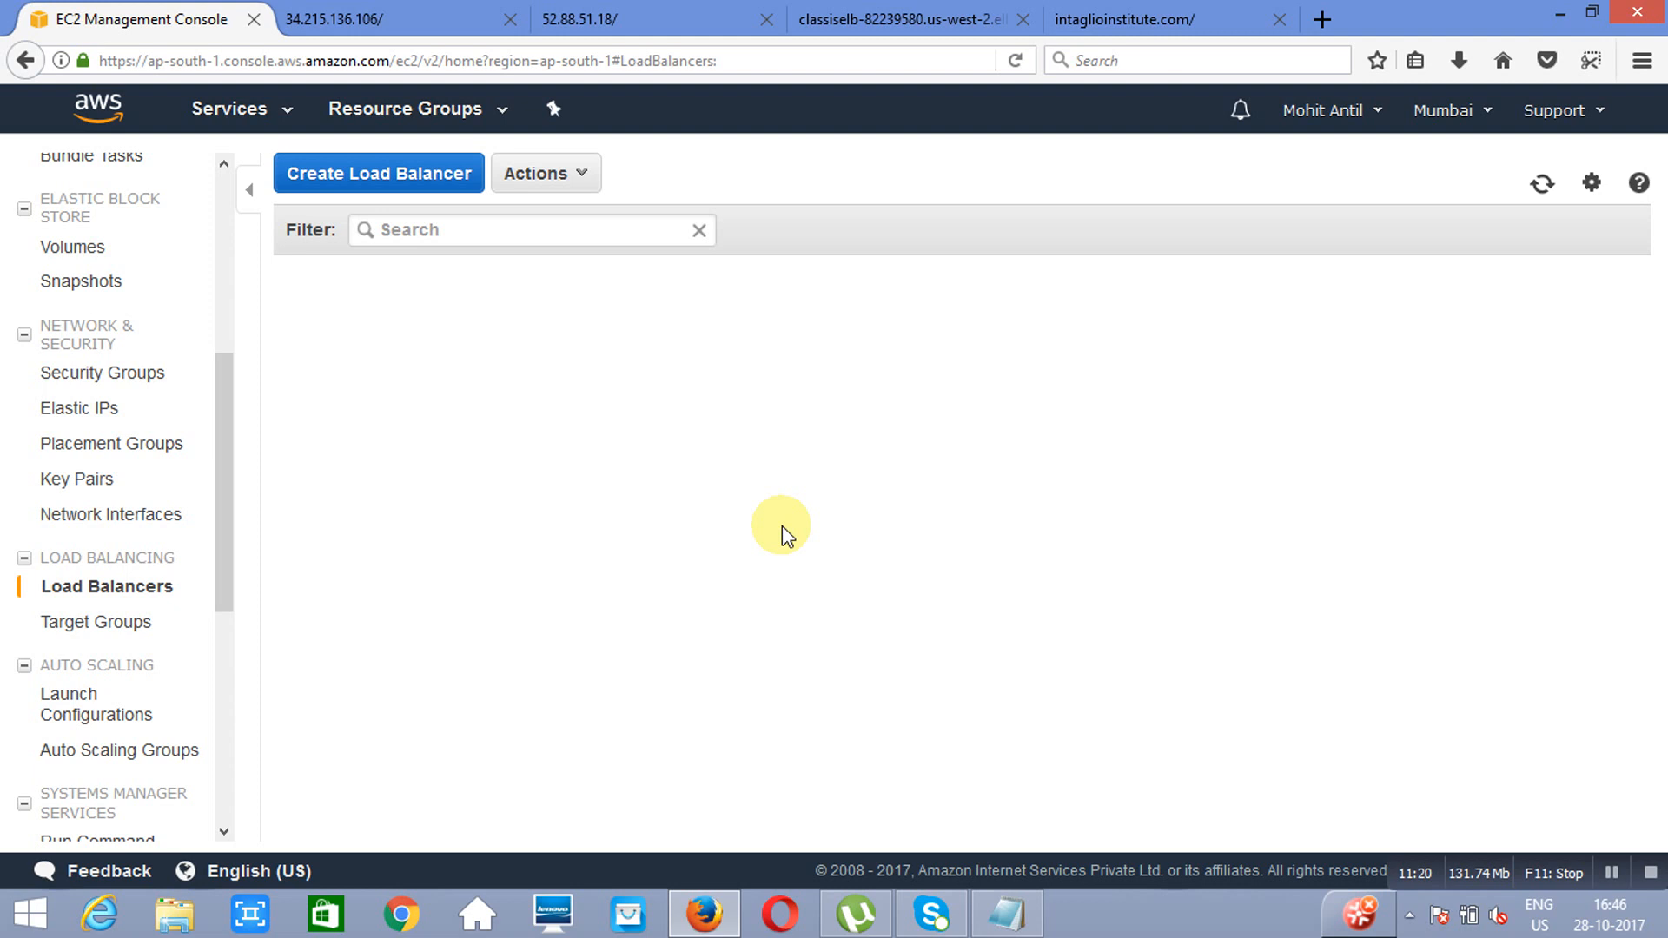
left_click(373, 184)
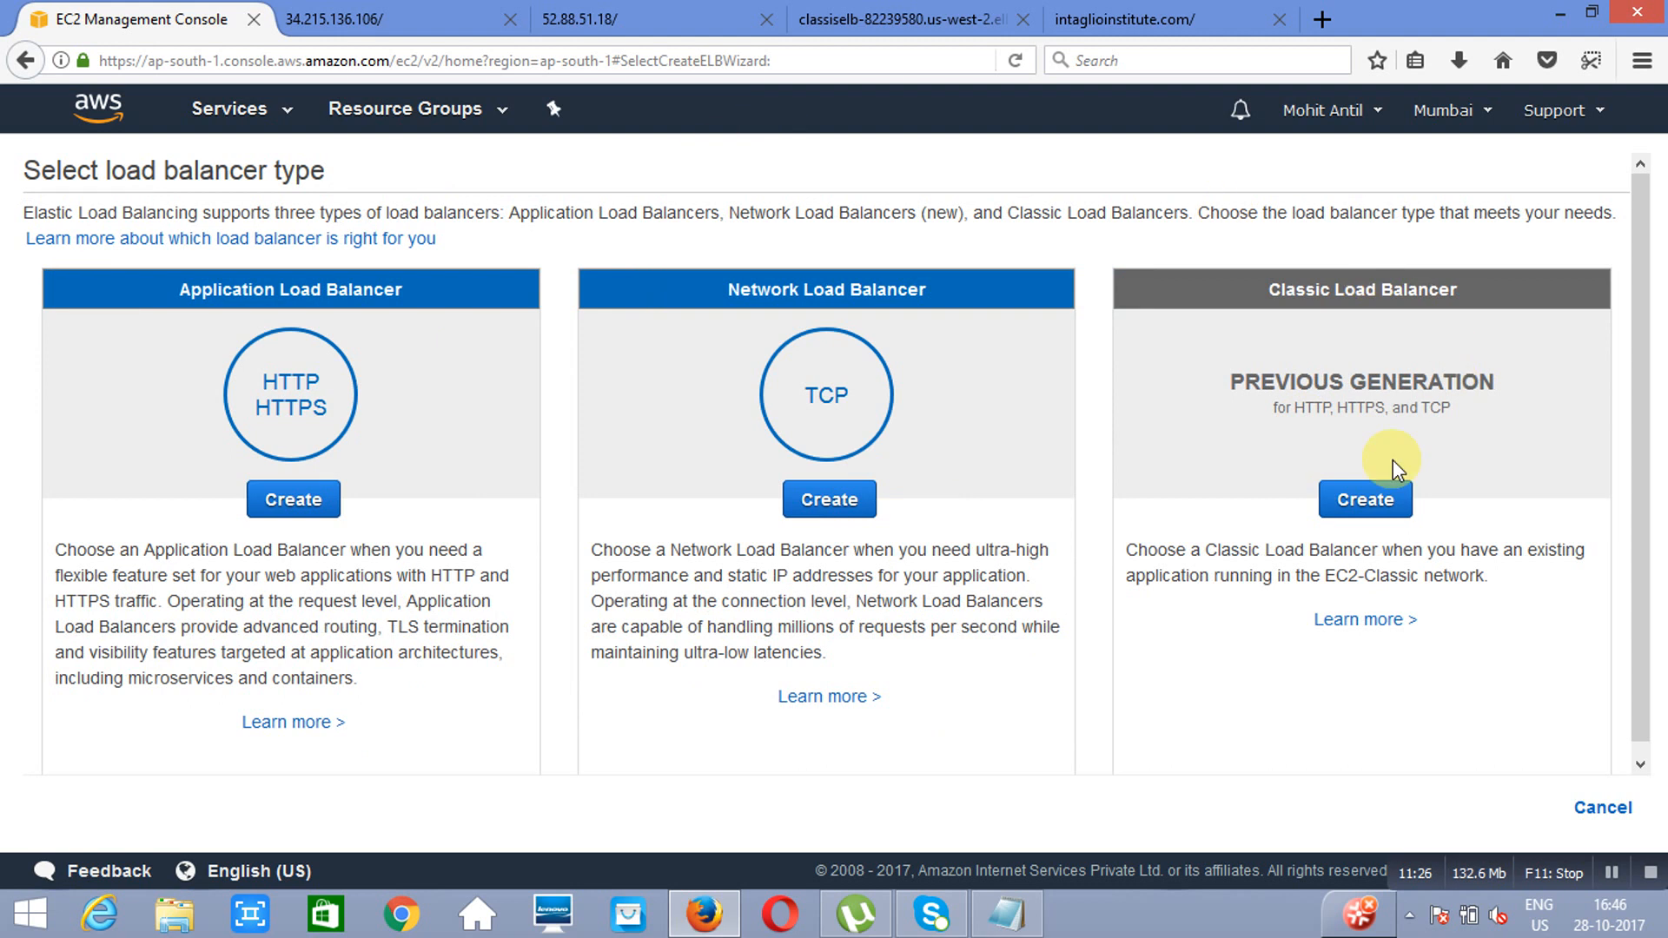
left_click(1365, 504)
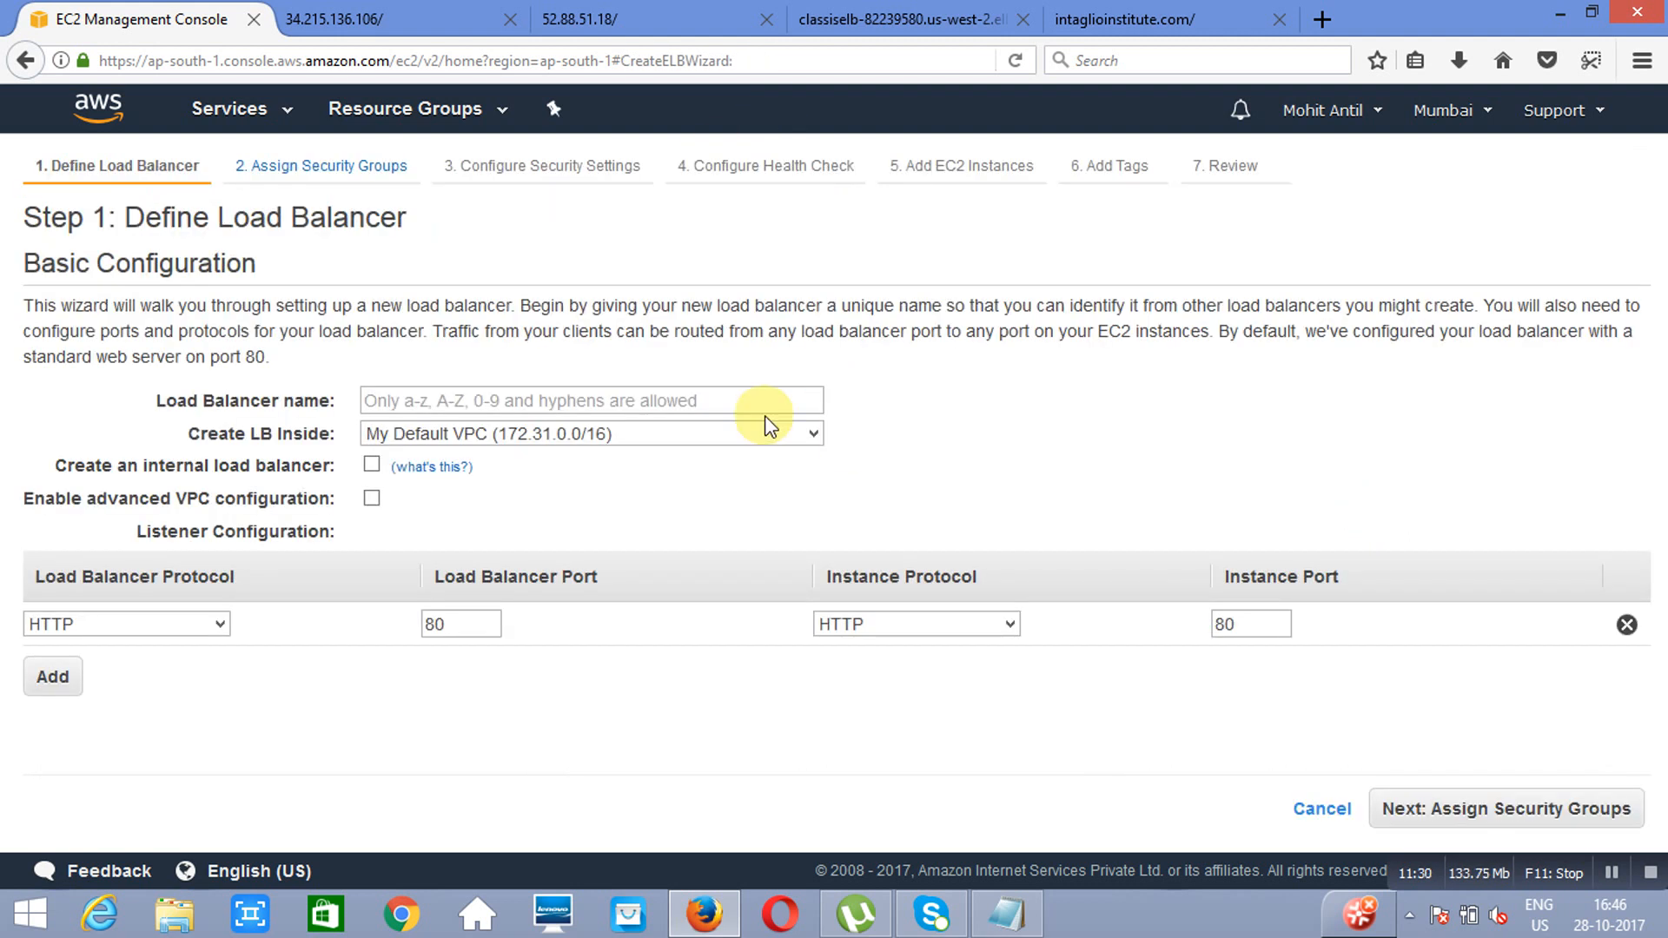
Step: Name the load balancer mumbaielb and proceed to the health check, keeping the default VPC security group
left_click(755, 405)
type("mumb")
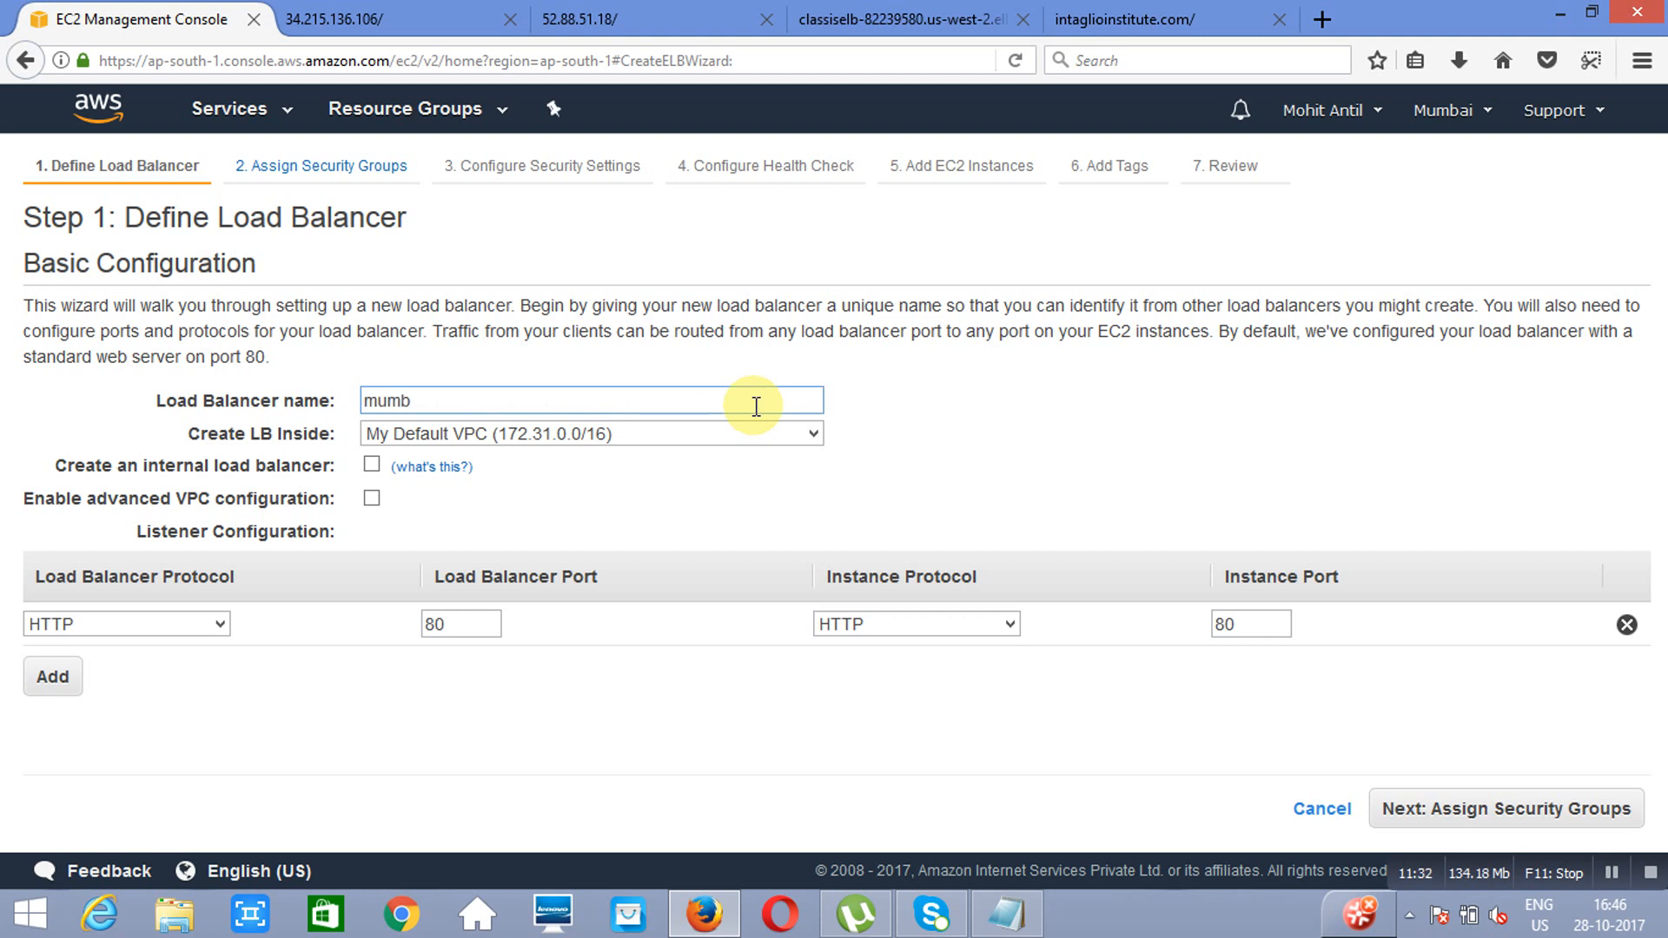
type("aielb")
left_click(1498, 810)
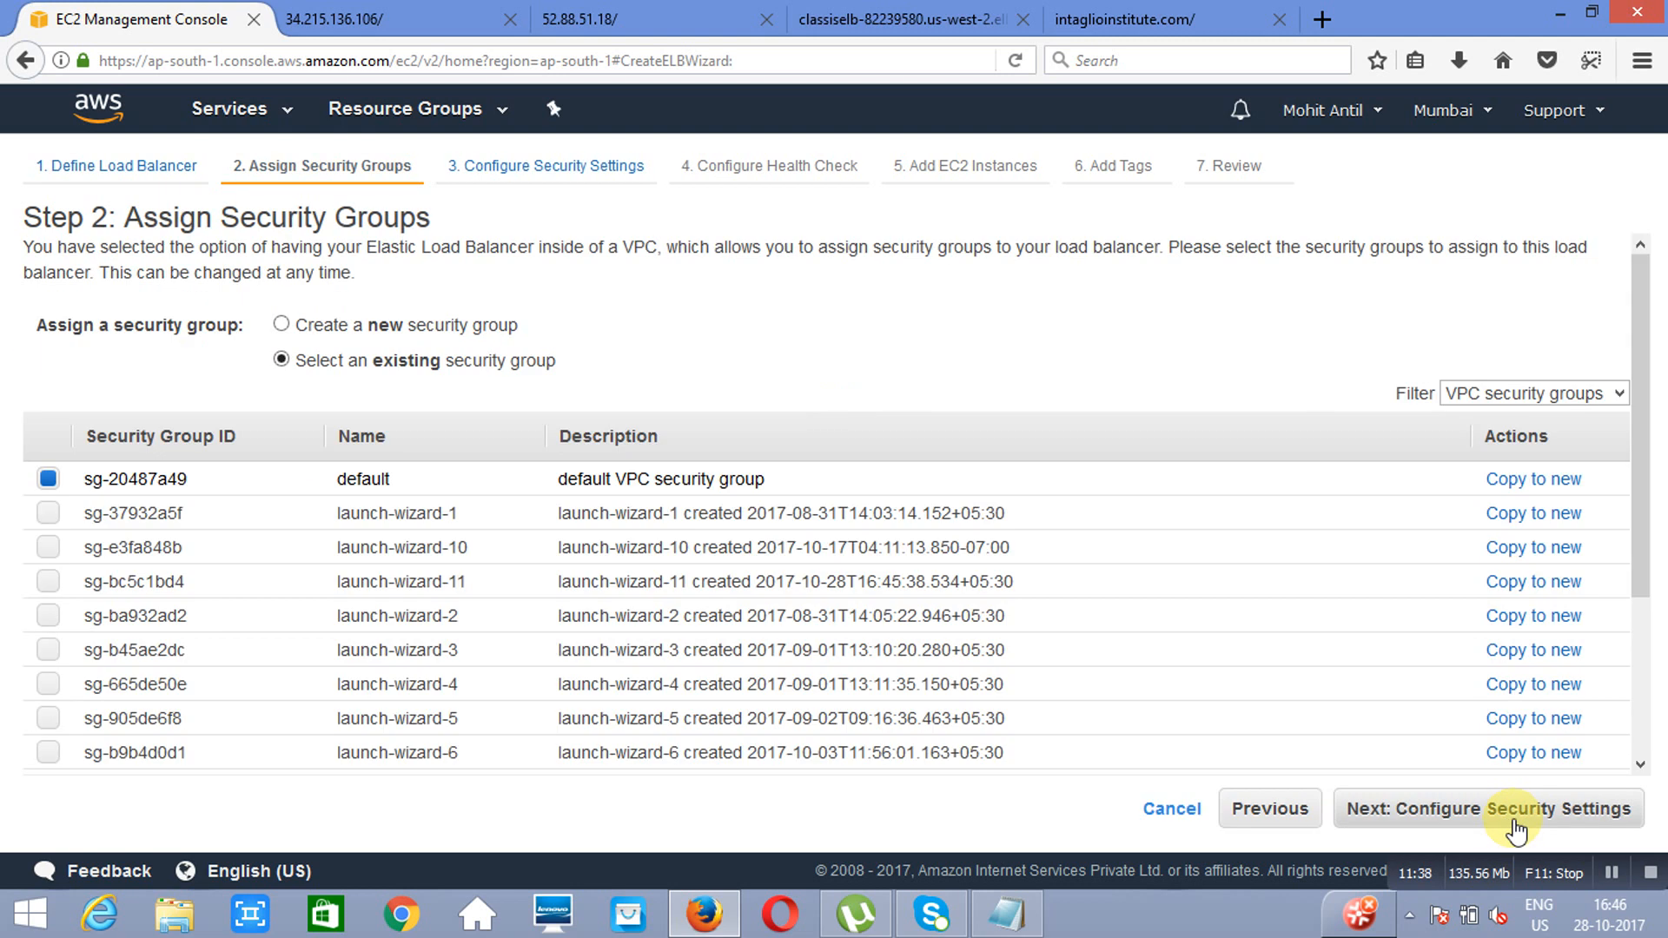
left_click(1521, 821)
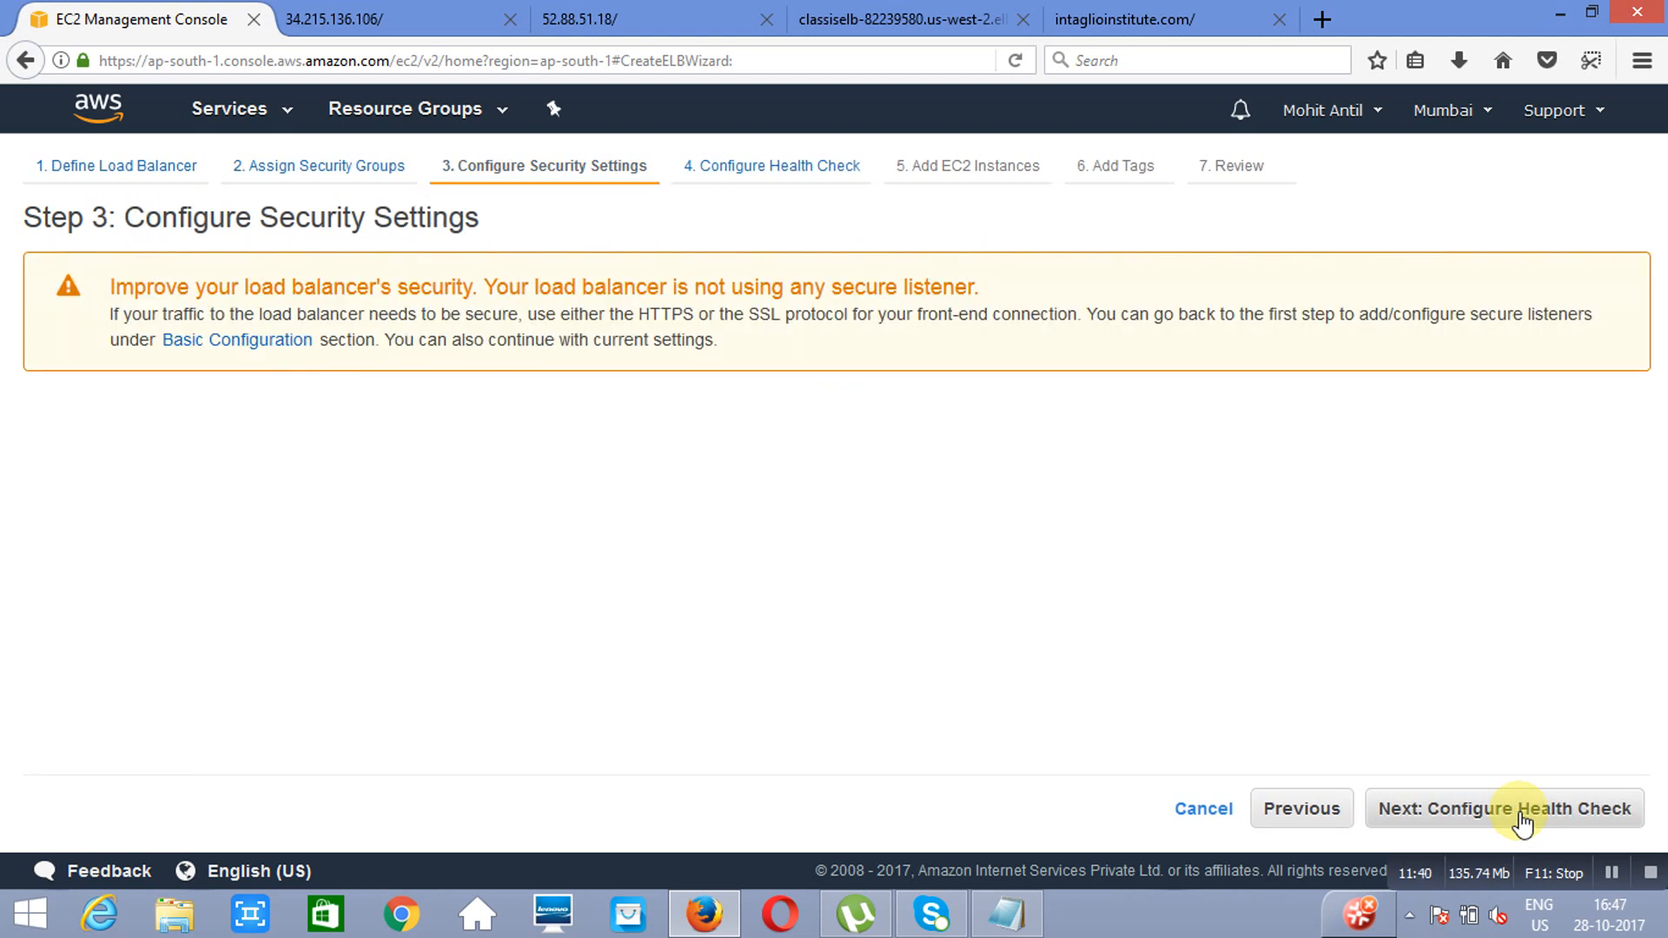
left_click(1522, 821)
Step: Set the health check interval to 10 seconds and the healthy threshold to 3, and proceed to the EC2 instances
left_click(370, 543)
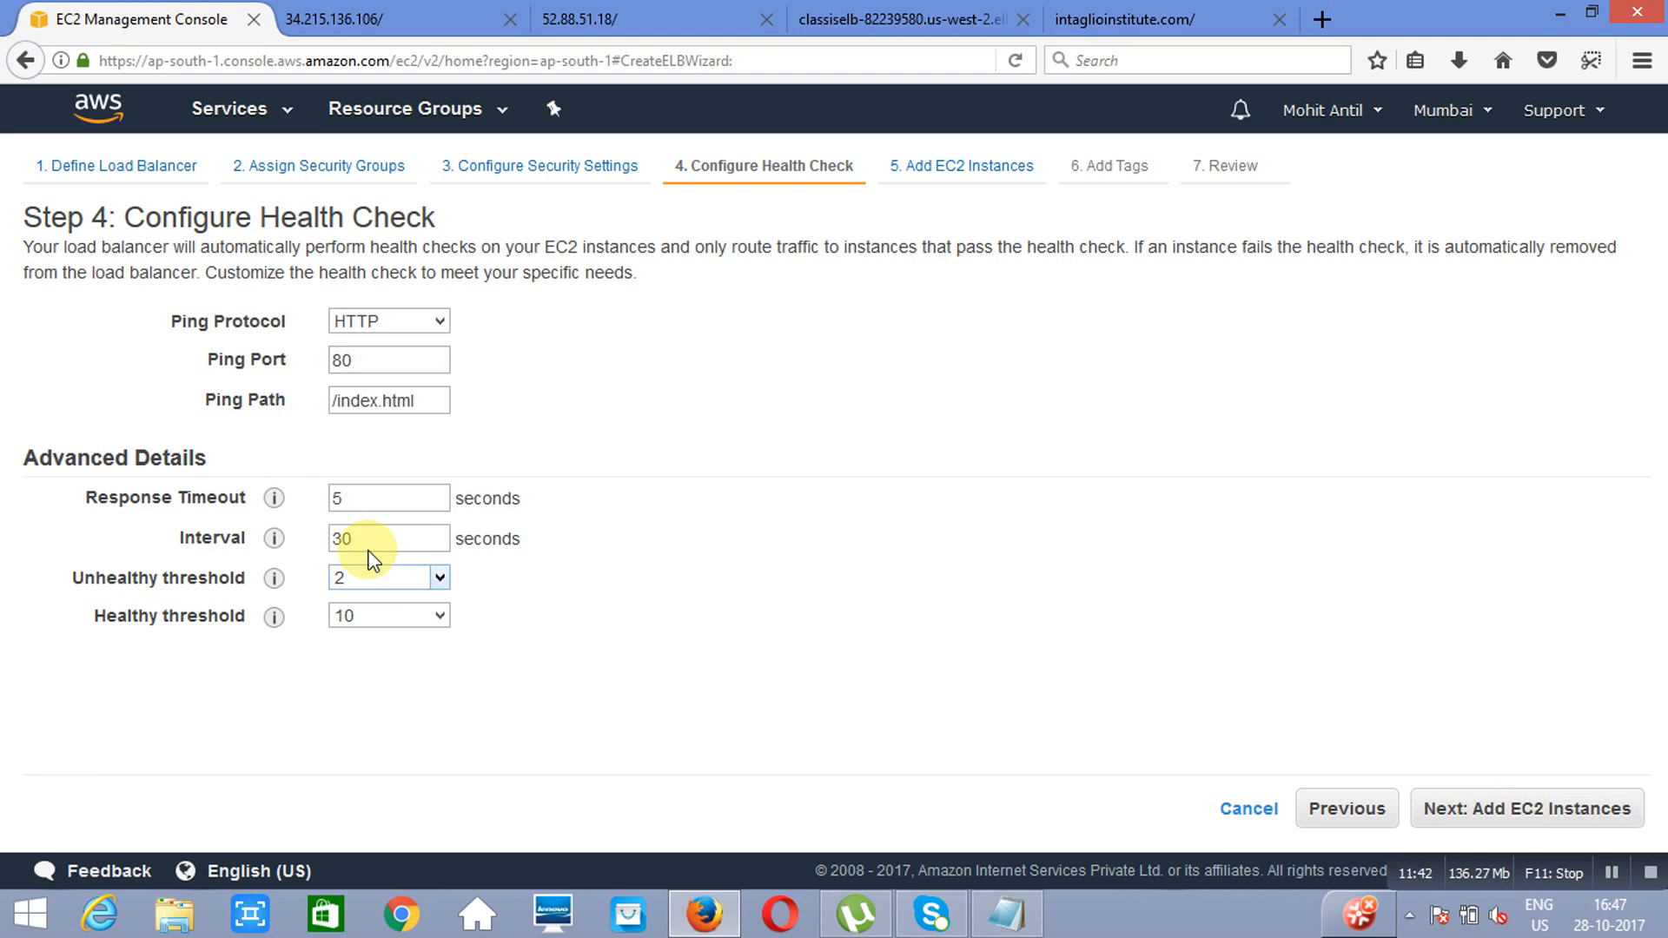
key("BackSpace")
key("BackSpace")
type("10")
left_click(438, 619)
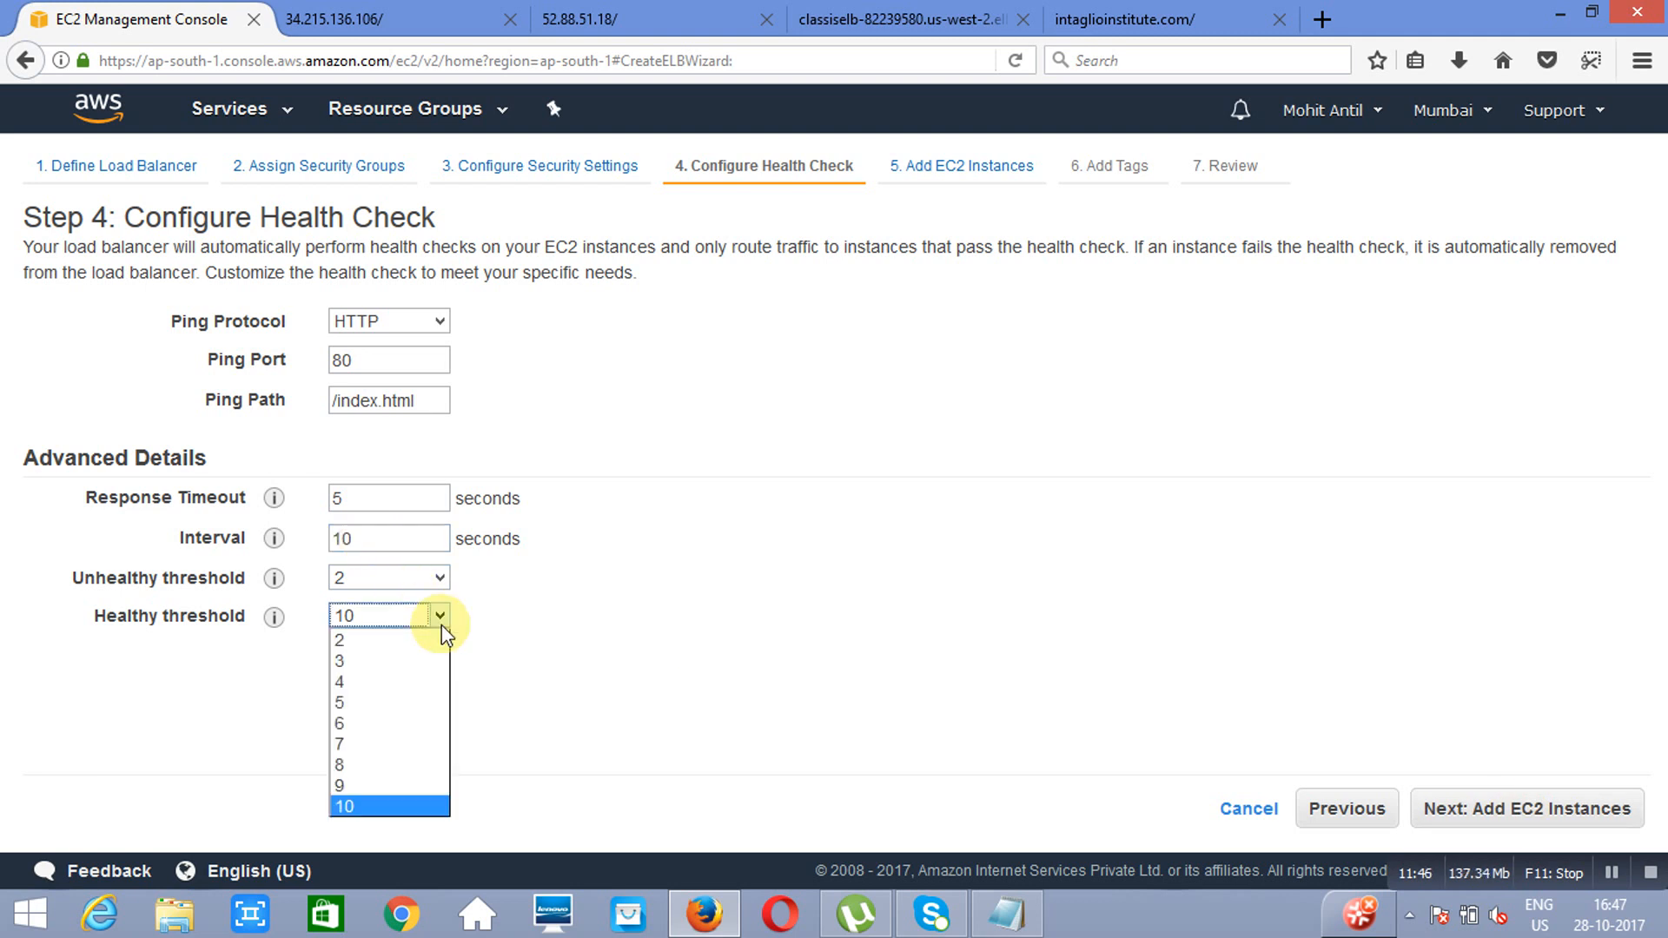
left_click(386, 668)
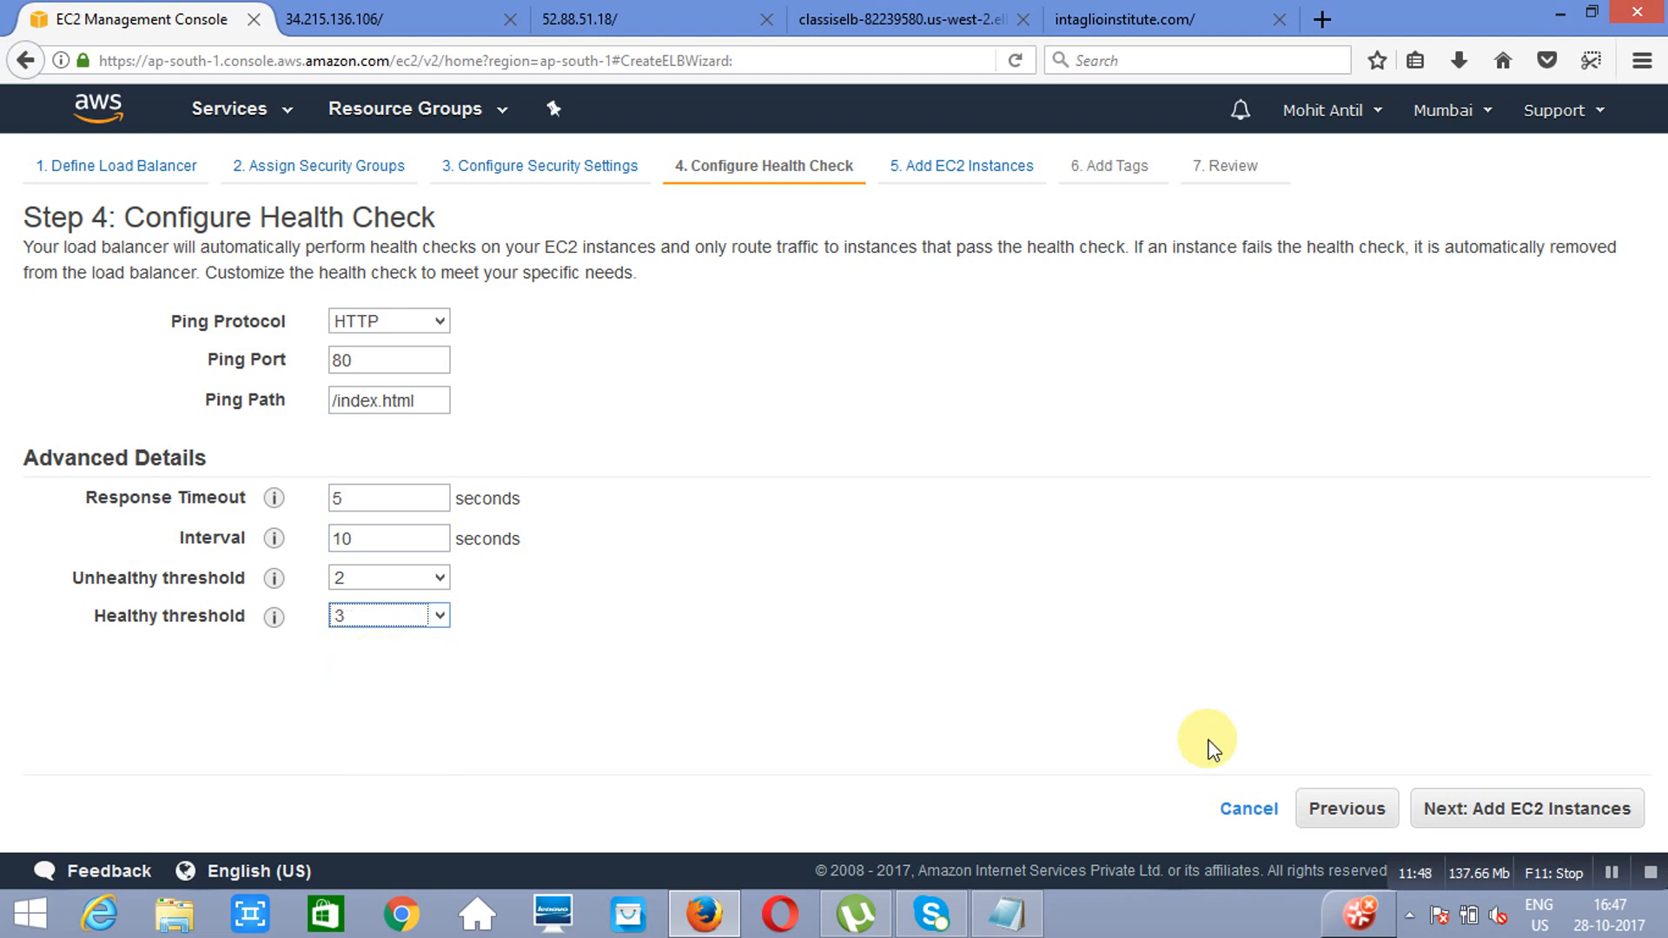
left_click(1539, 812)
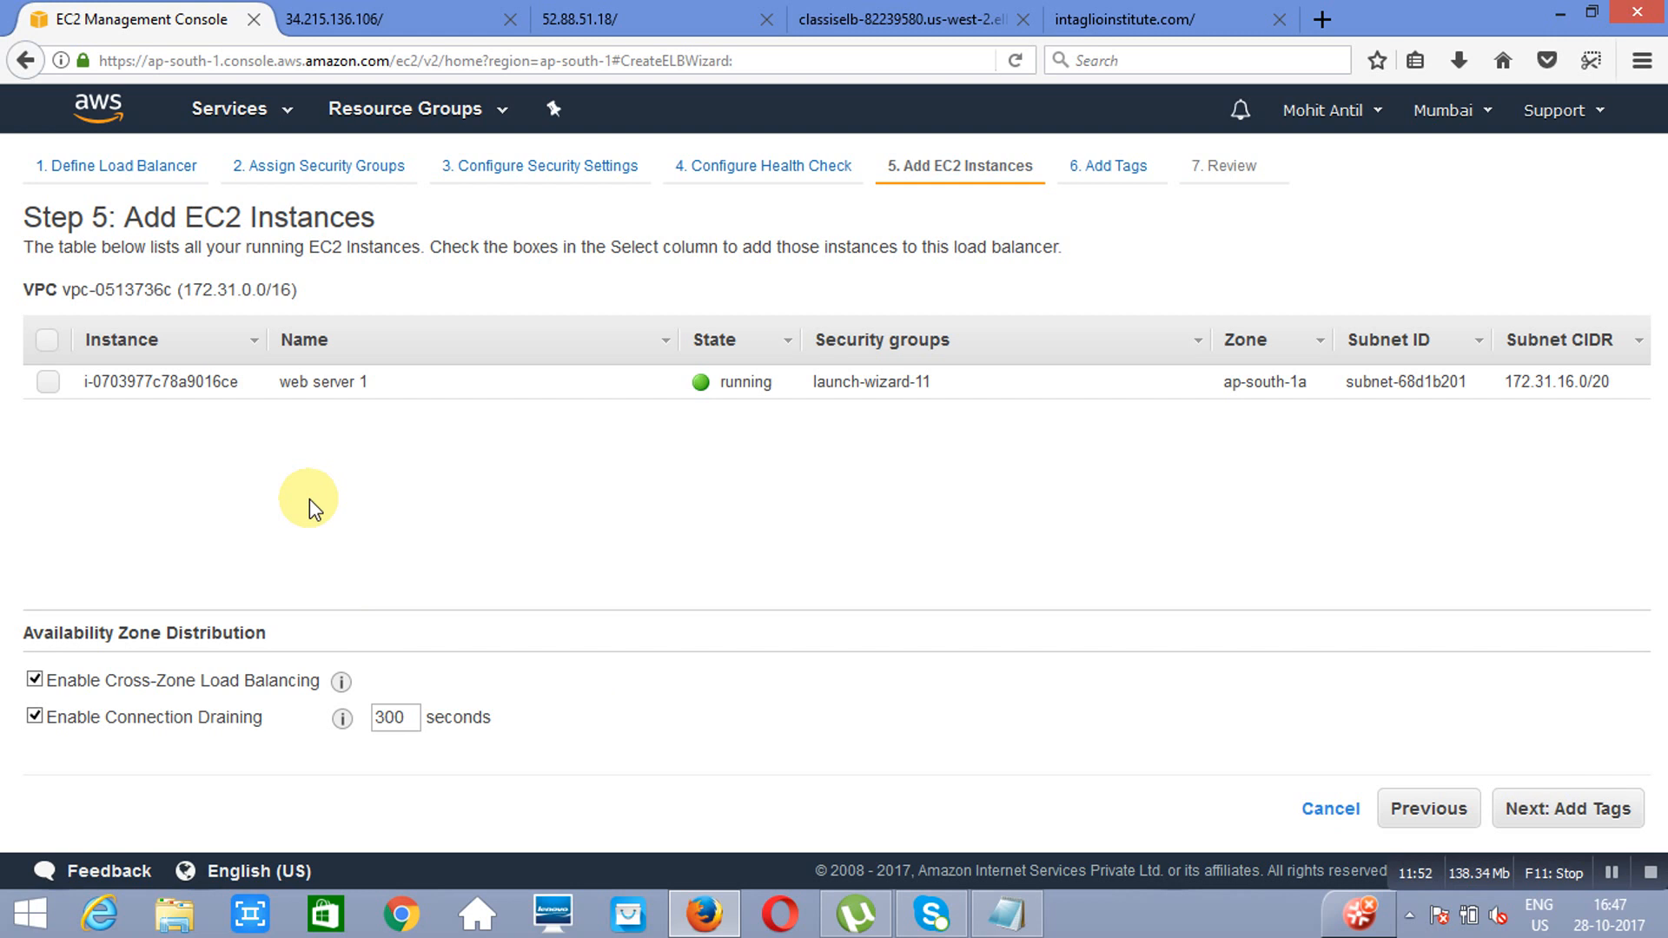
Step: Add the web server 1 instance to the load balancer and proceed to the review without adding tags
left_click(44, 387)
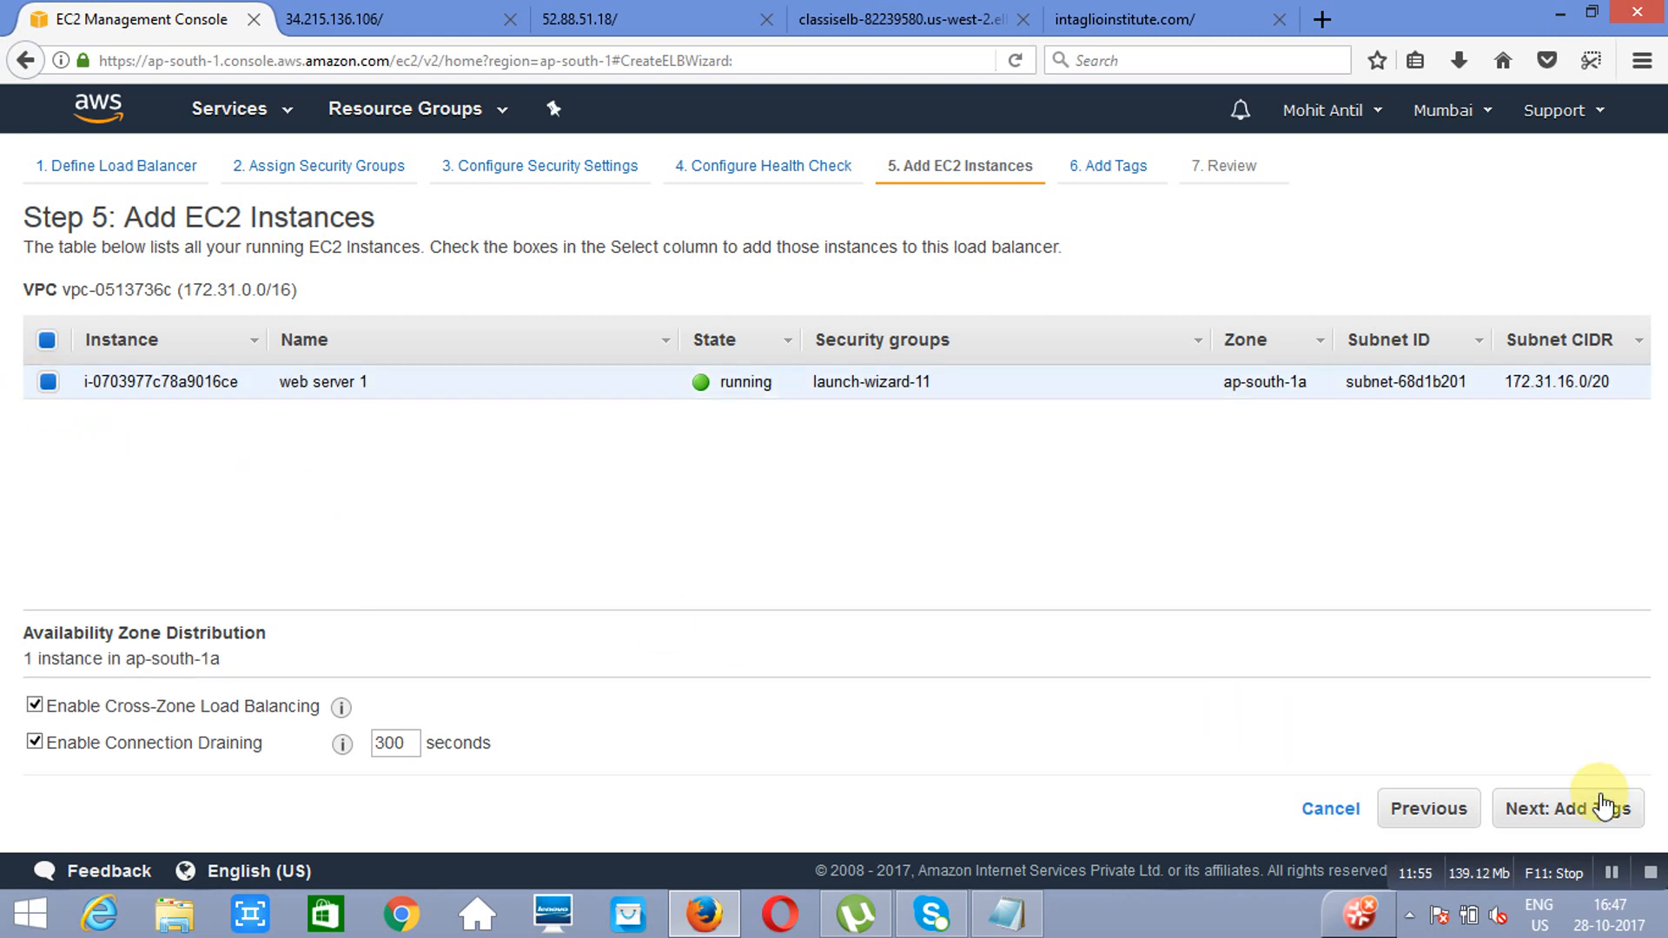
left_click(1569, 810)
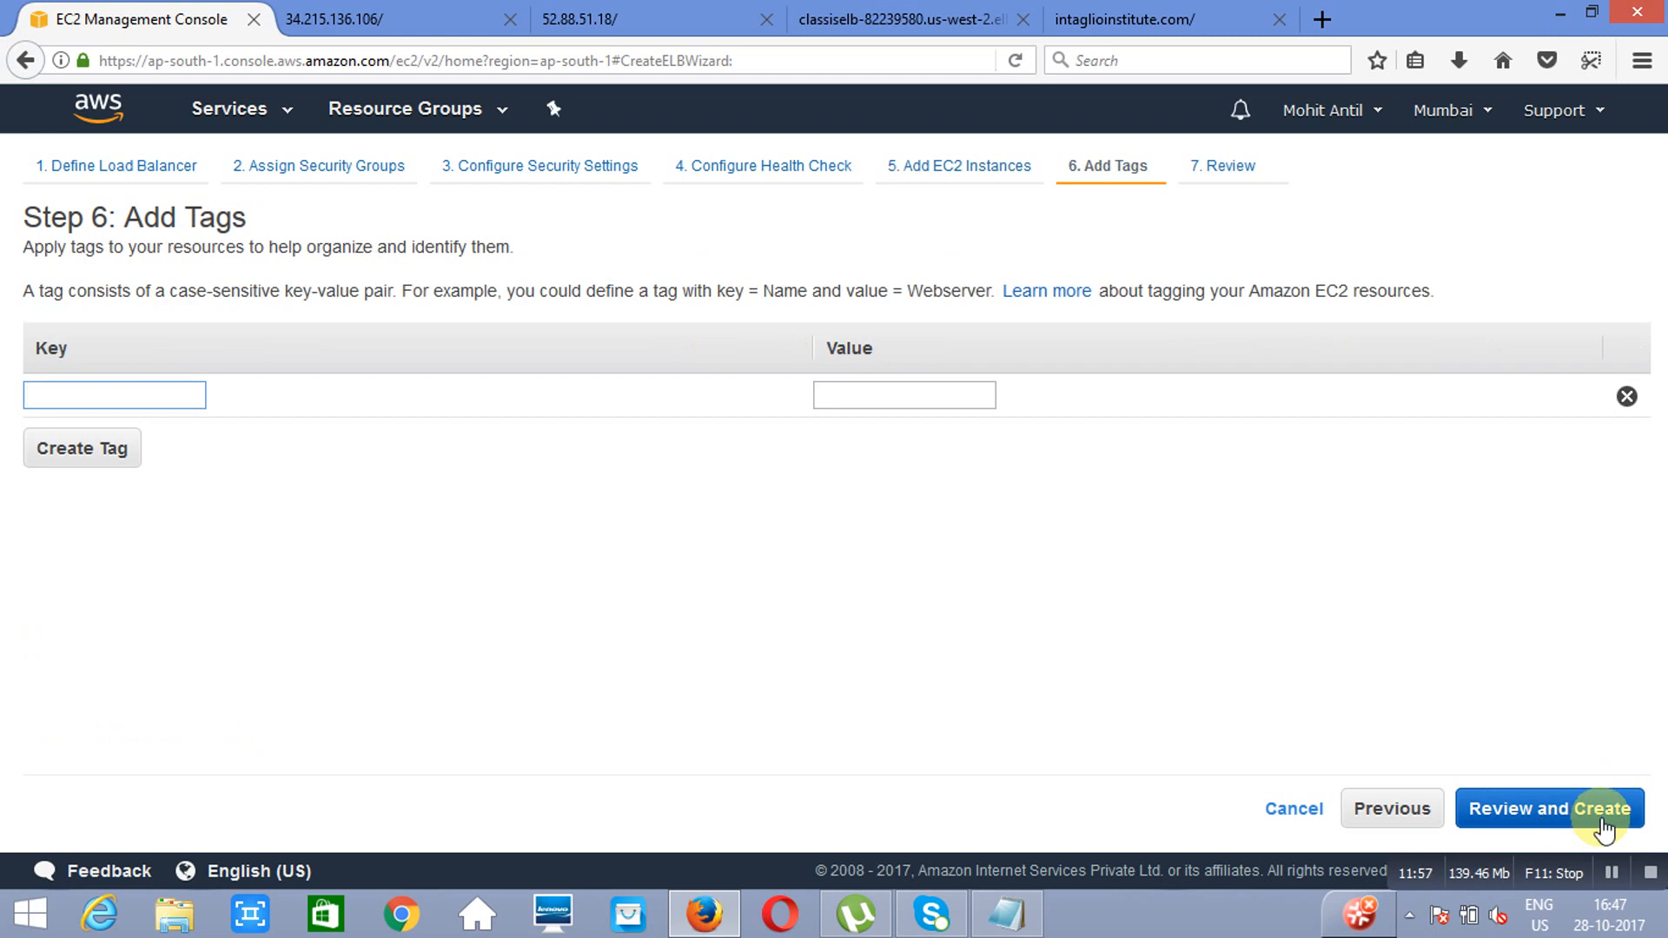
left_click(1559, 807)
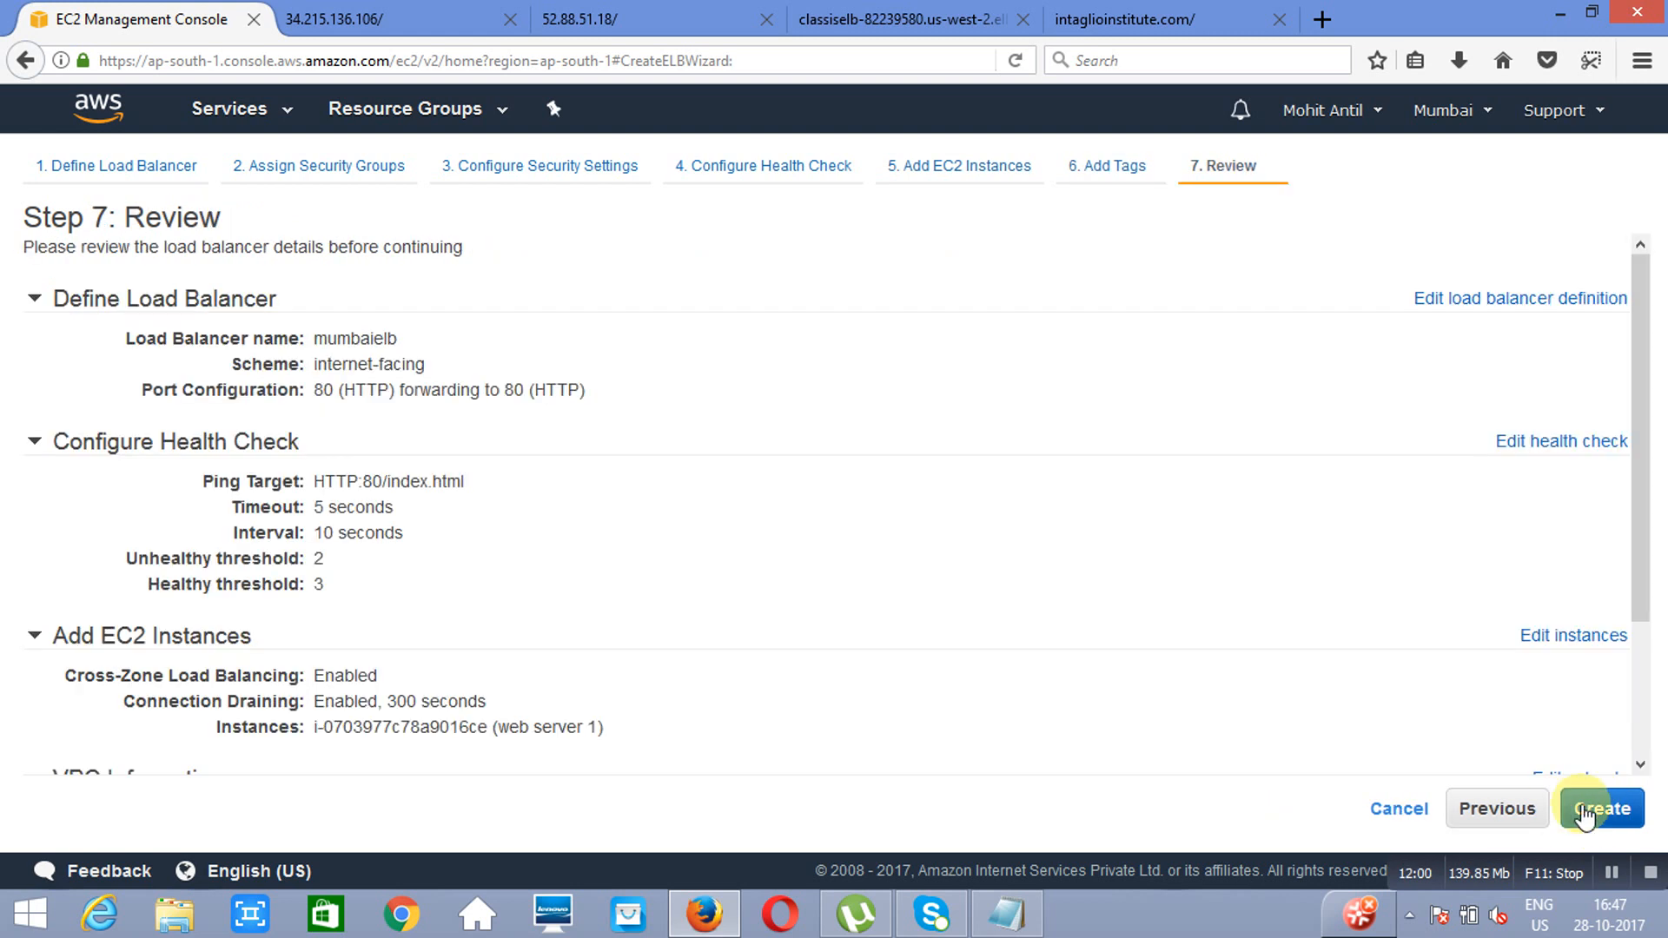
Step: Create the mumbaielb load balancer from the review and check its instance status in the load balancer's description
left_click(1603, 809)
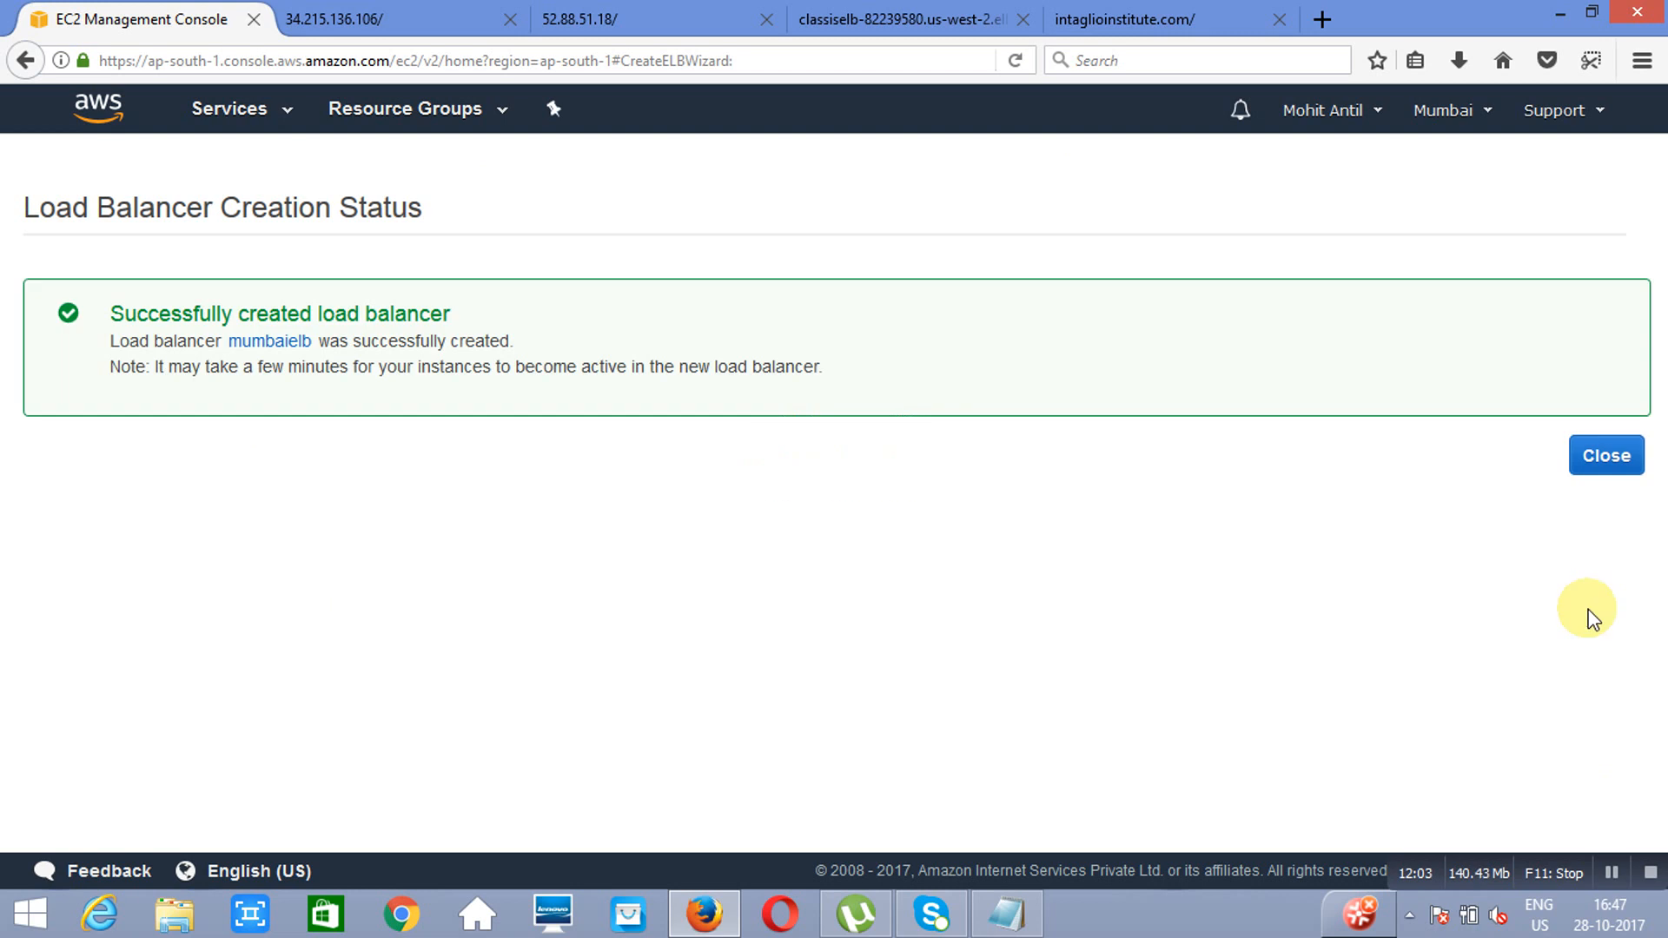
left_click(1602, 467)
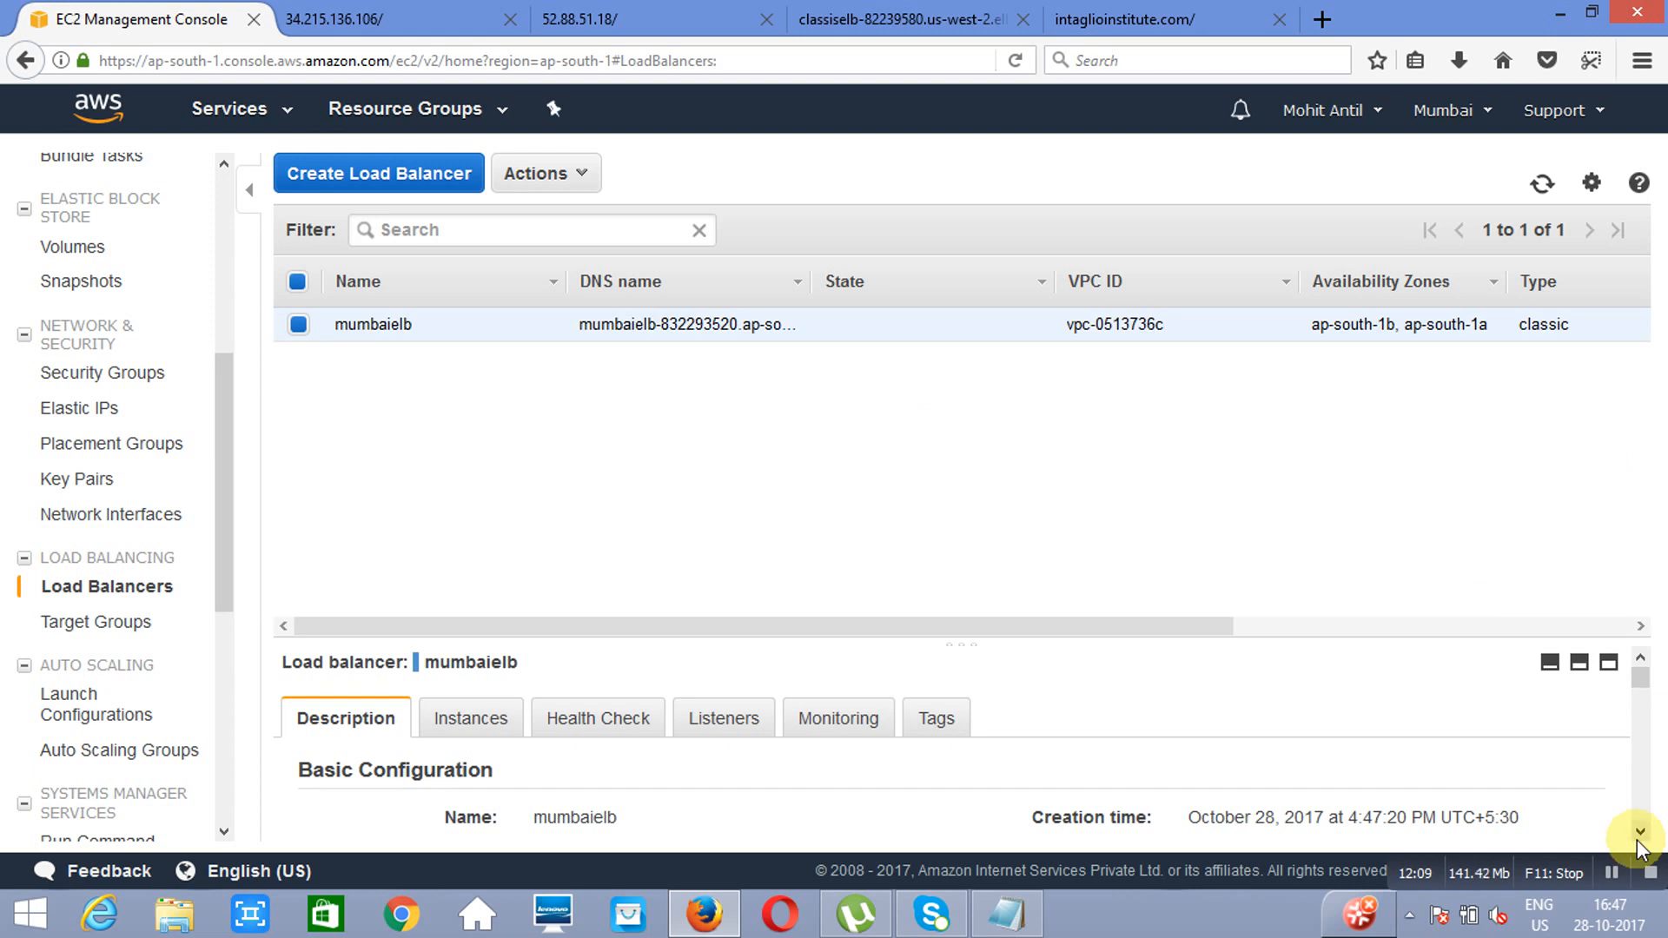
scroll(1637, 842, "down", 3)
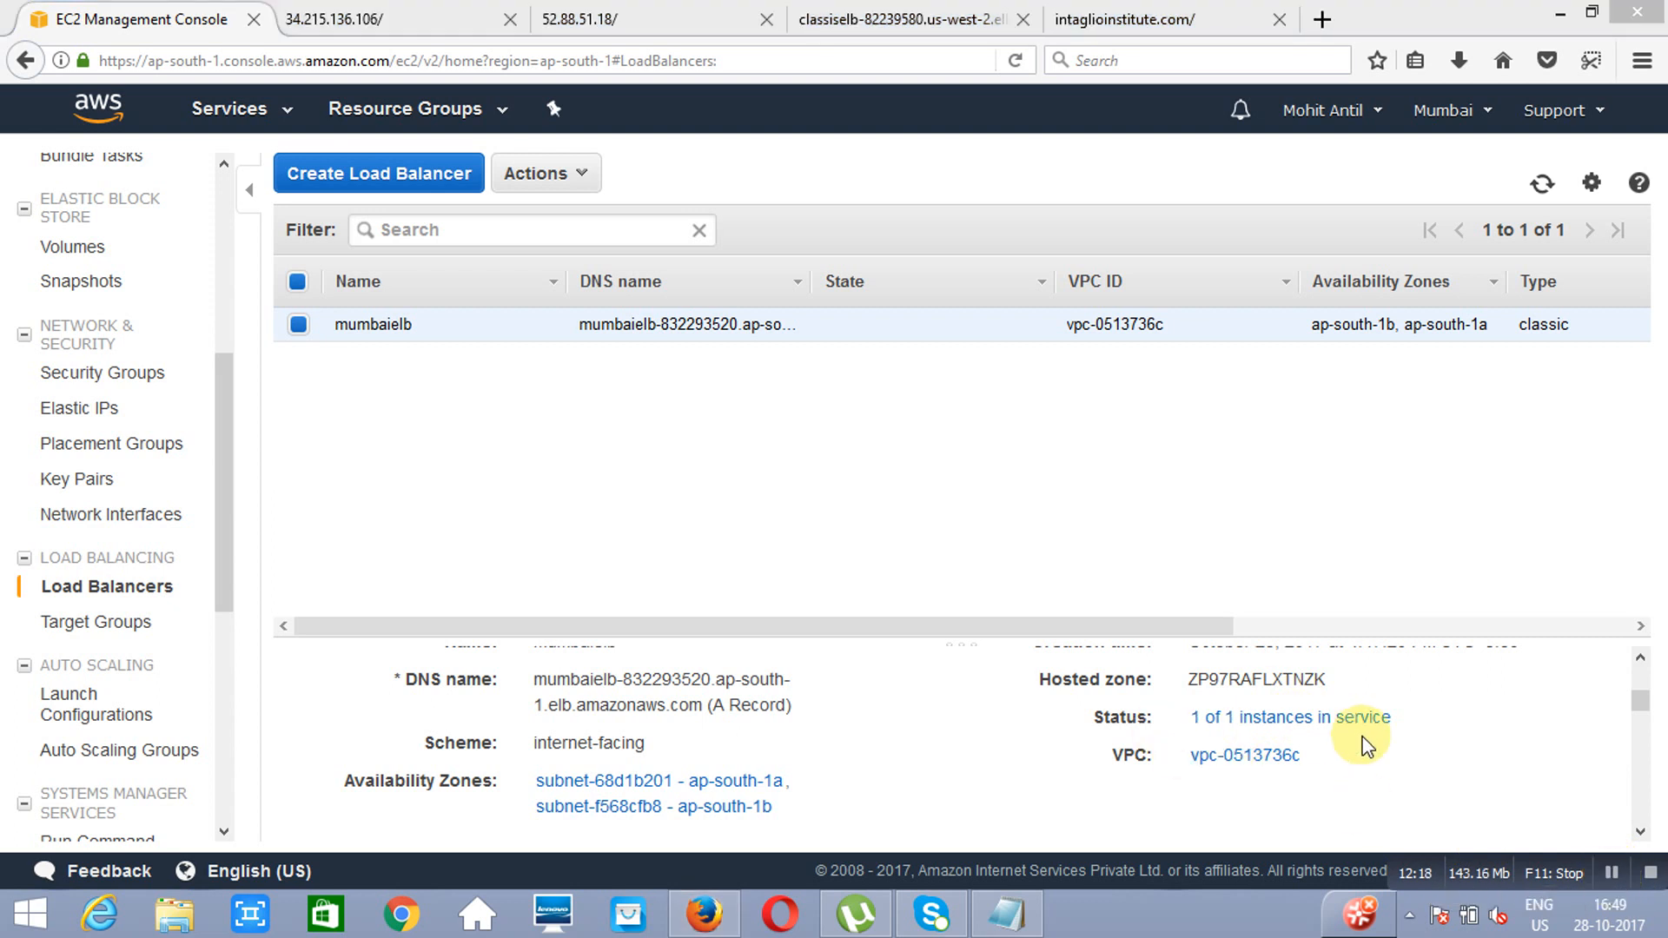
Step: Go to Route 53 and open the record sets of the intaglioinstitute.com hosted zone
left_click(208, 120)
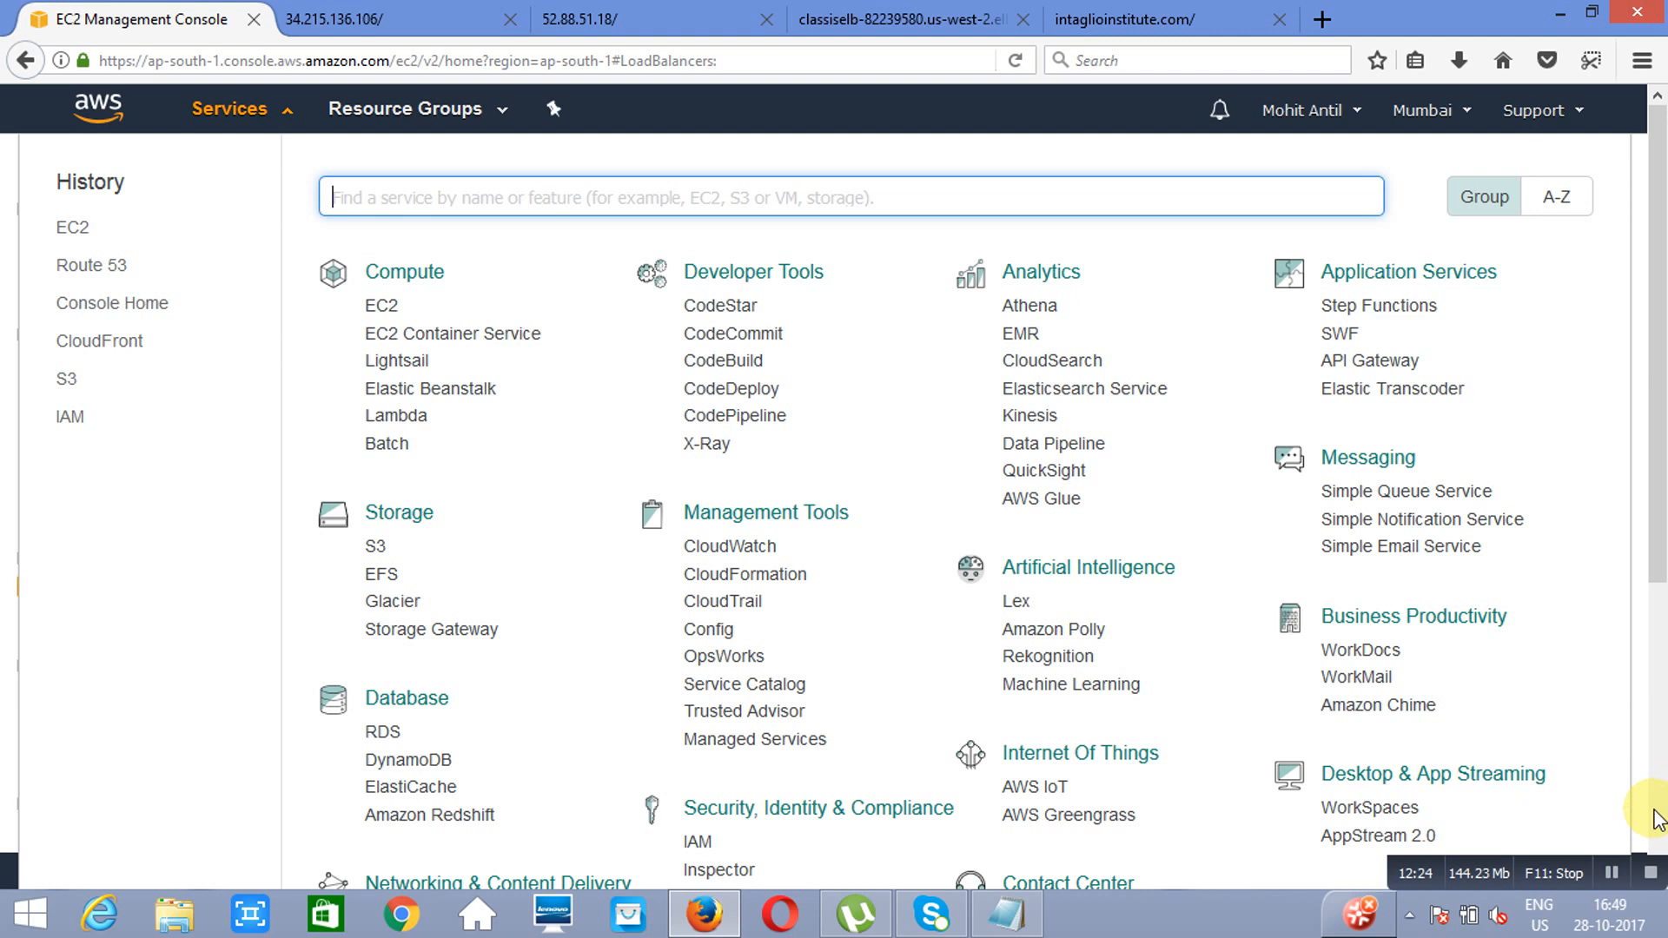
scroll(1659, 804, "down", 5)
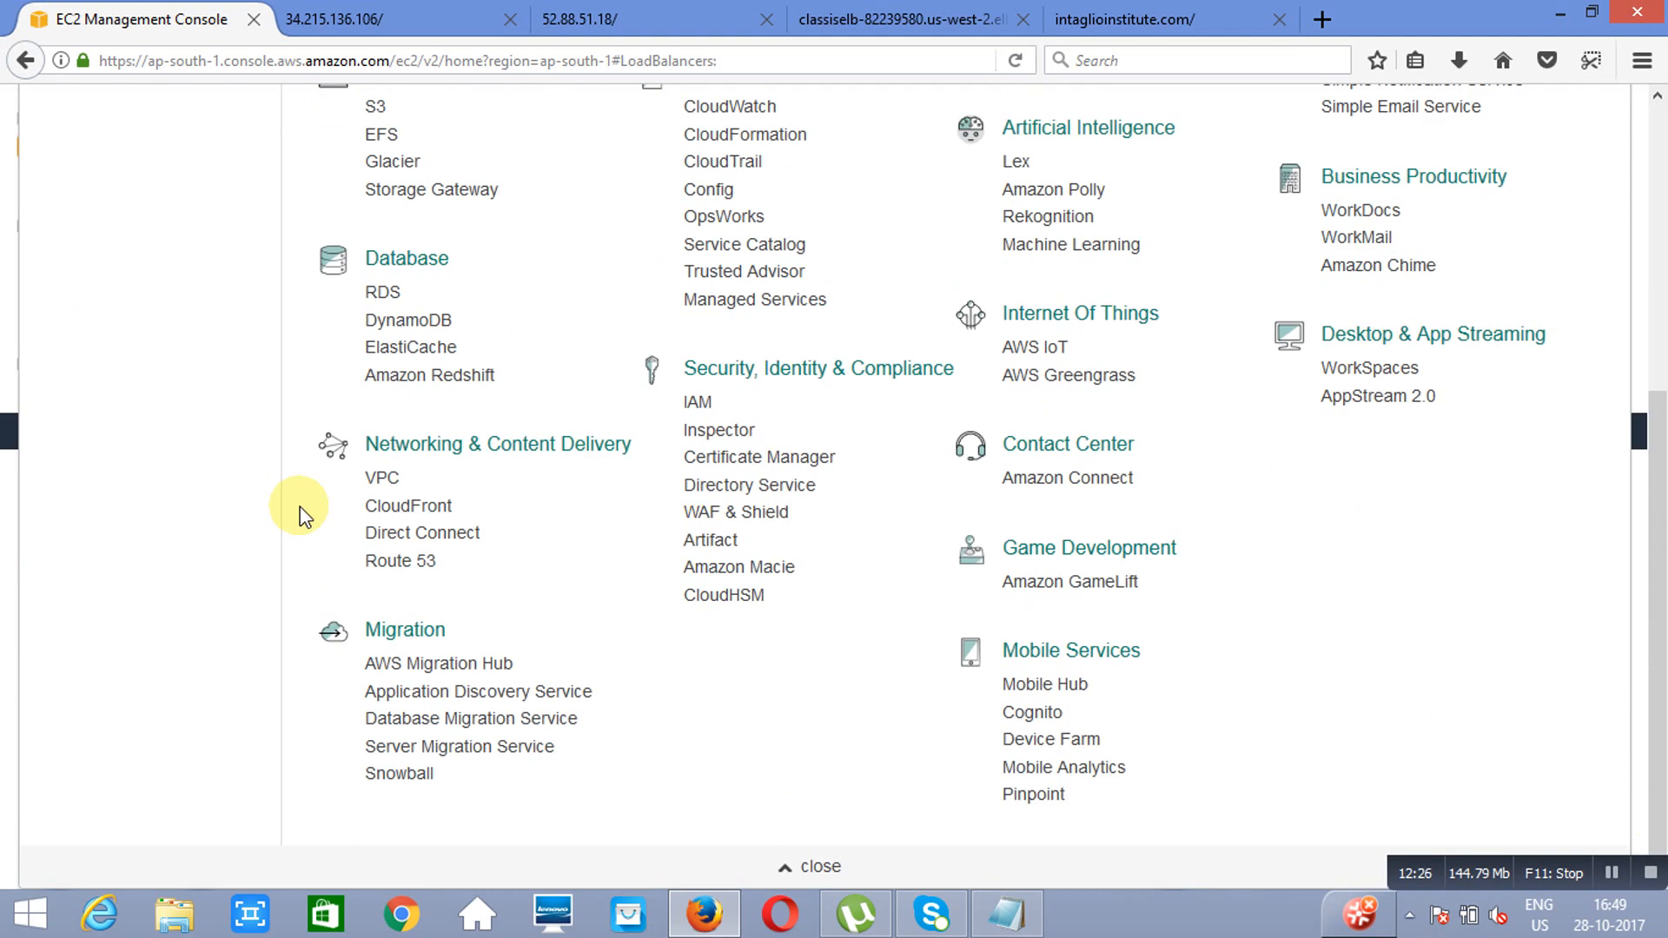
left_click(401, 562)
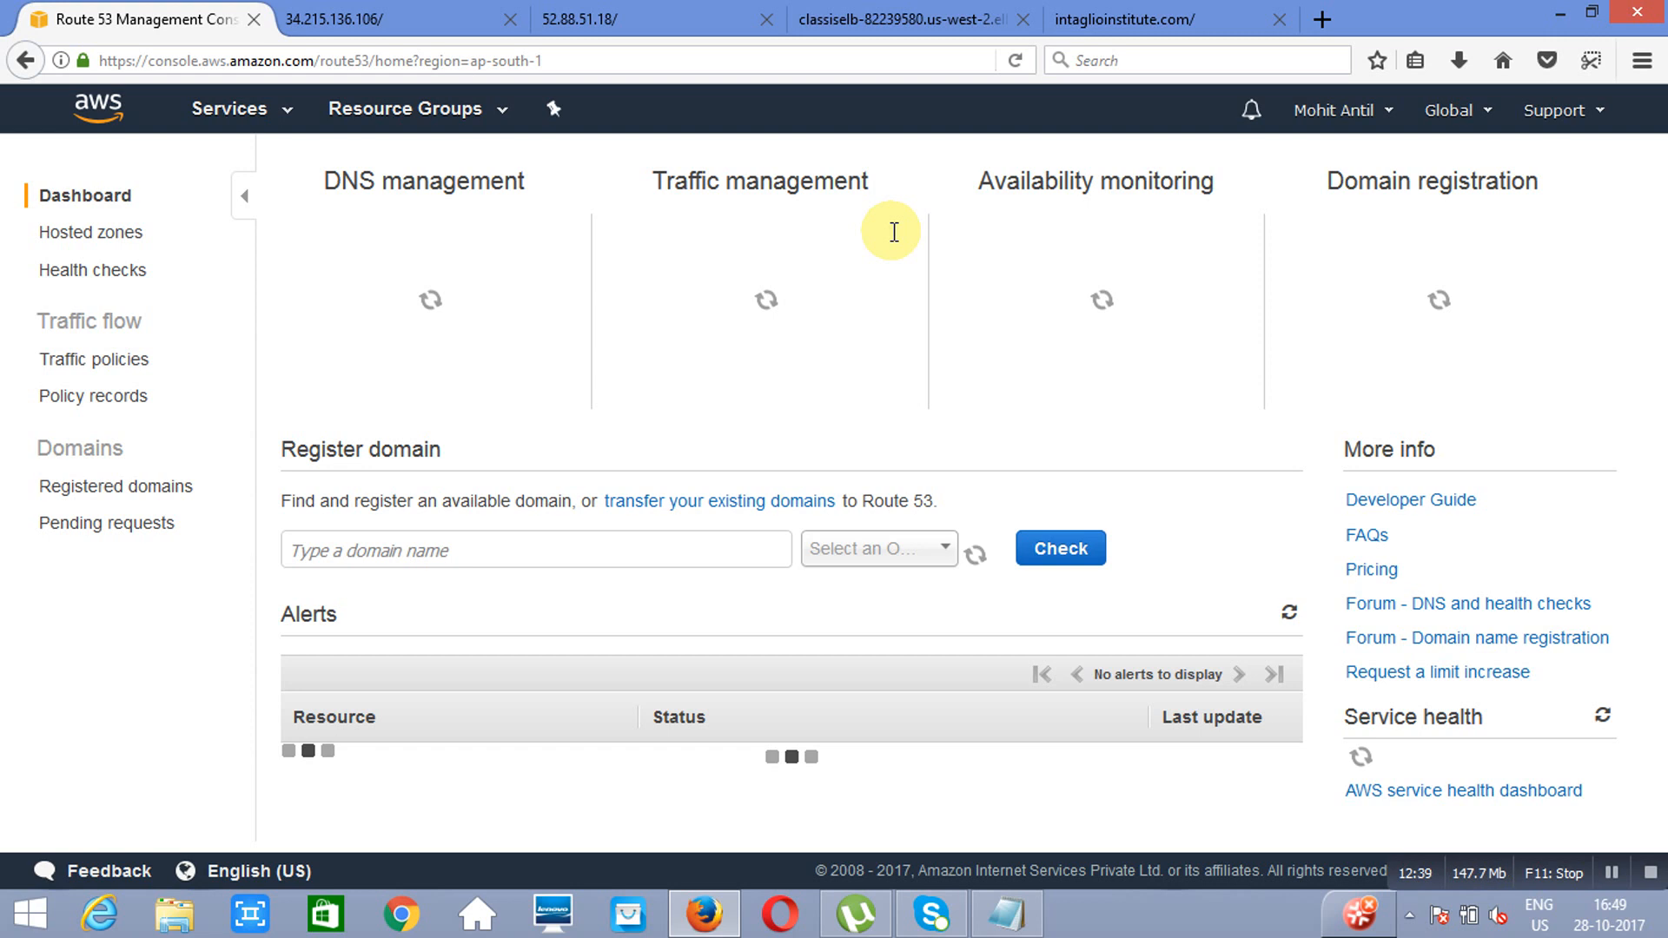
left_click(92, 231)
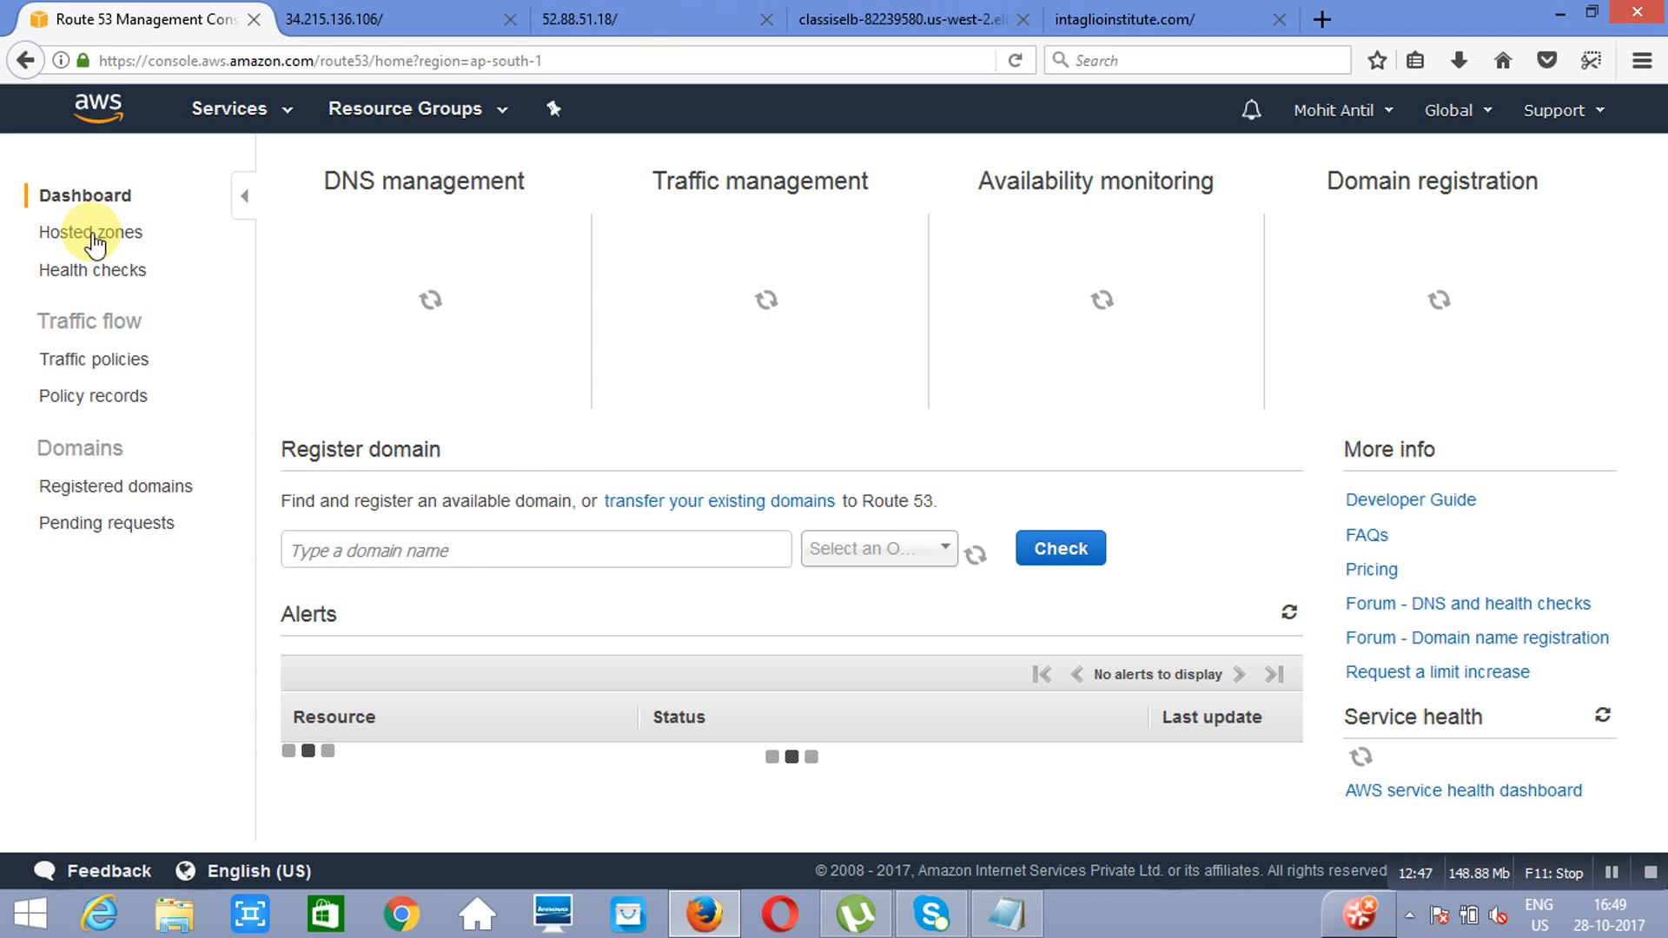
left_click(93, 234)
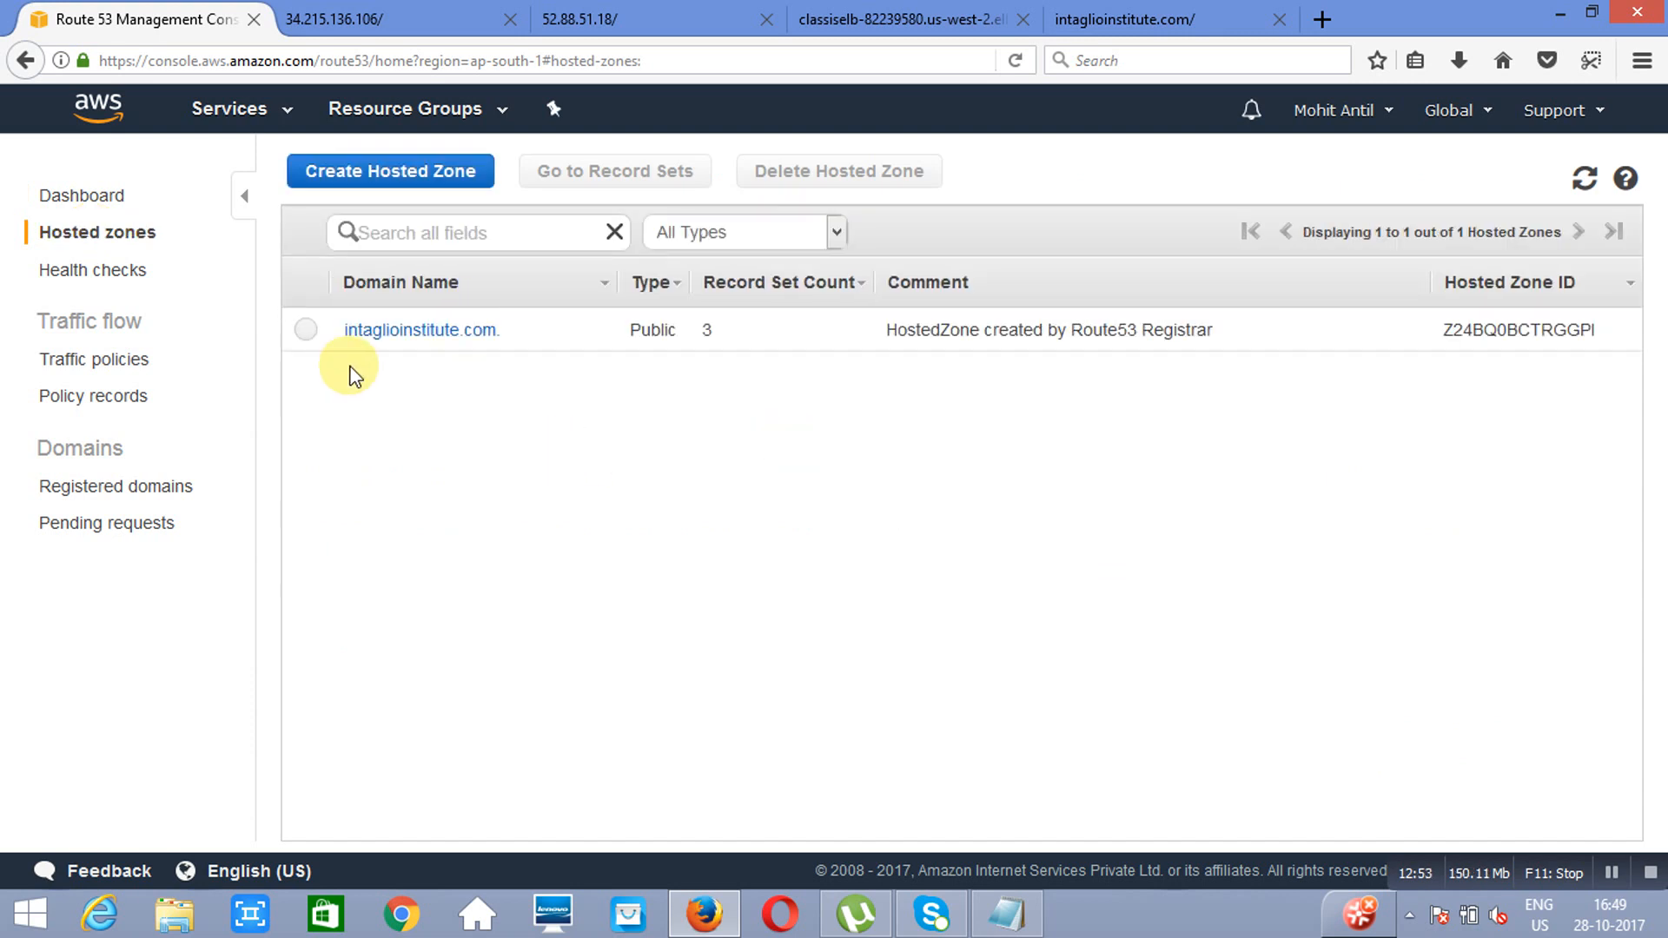
left_click(416, 339)
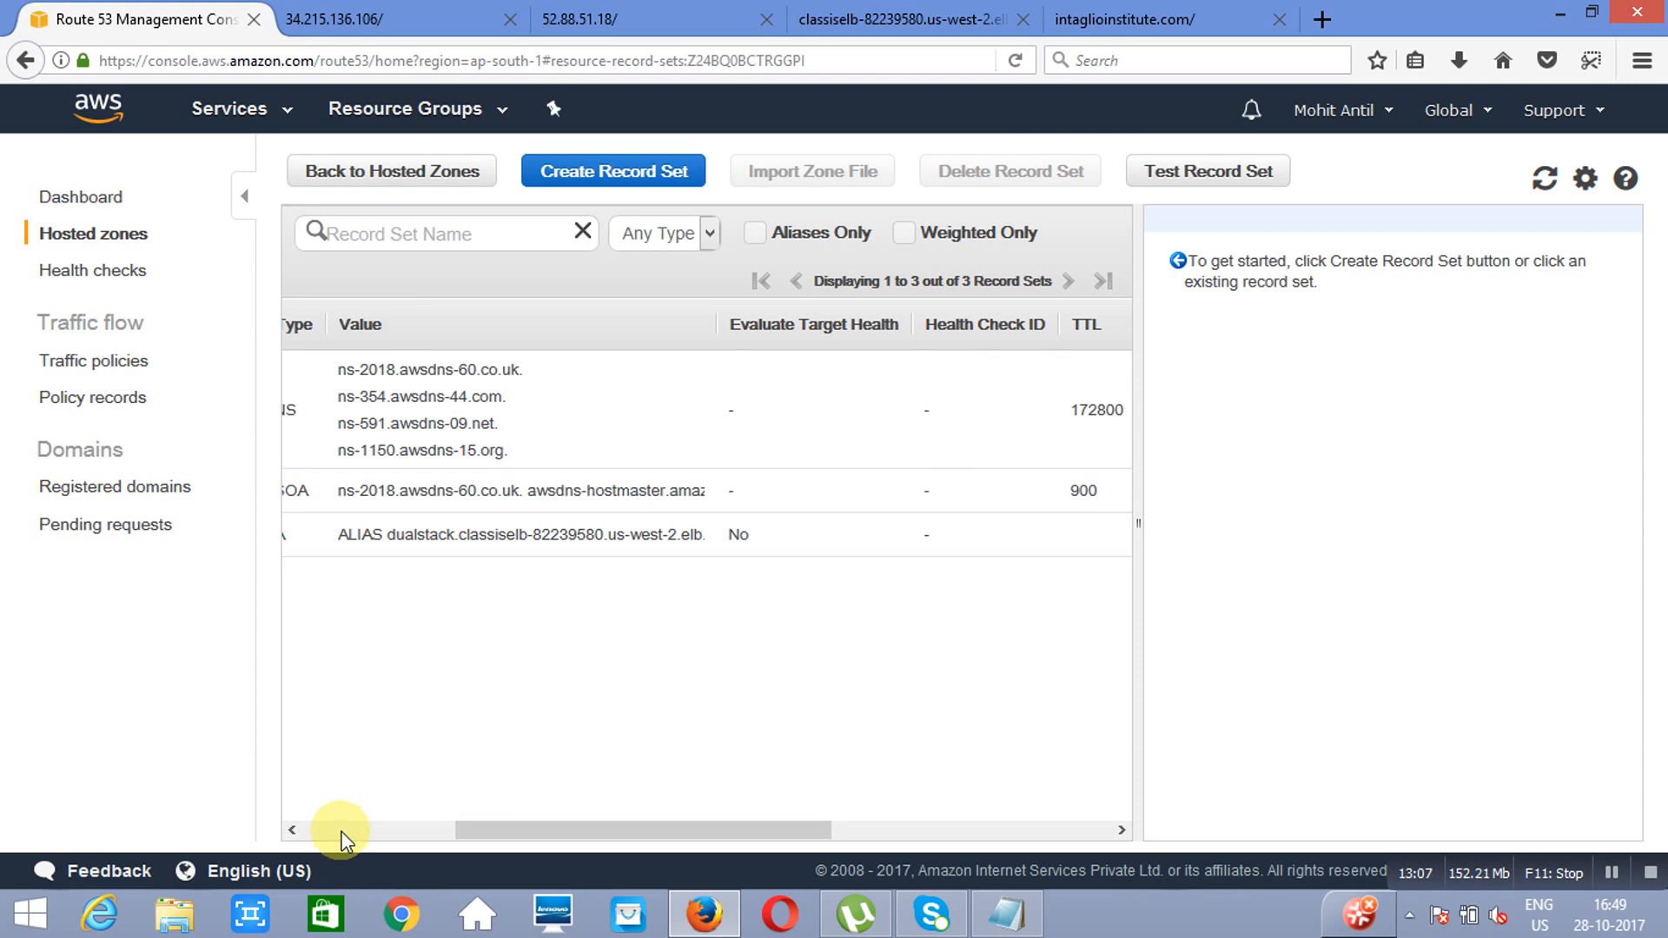
left_click(341, 831)
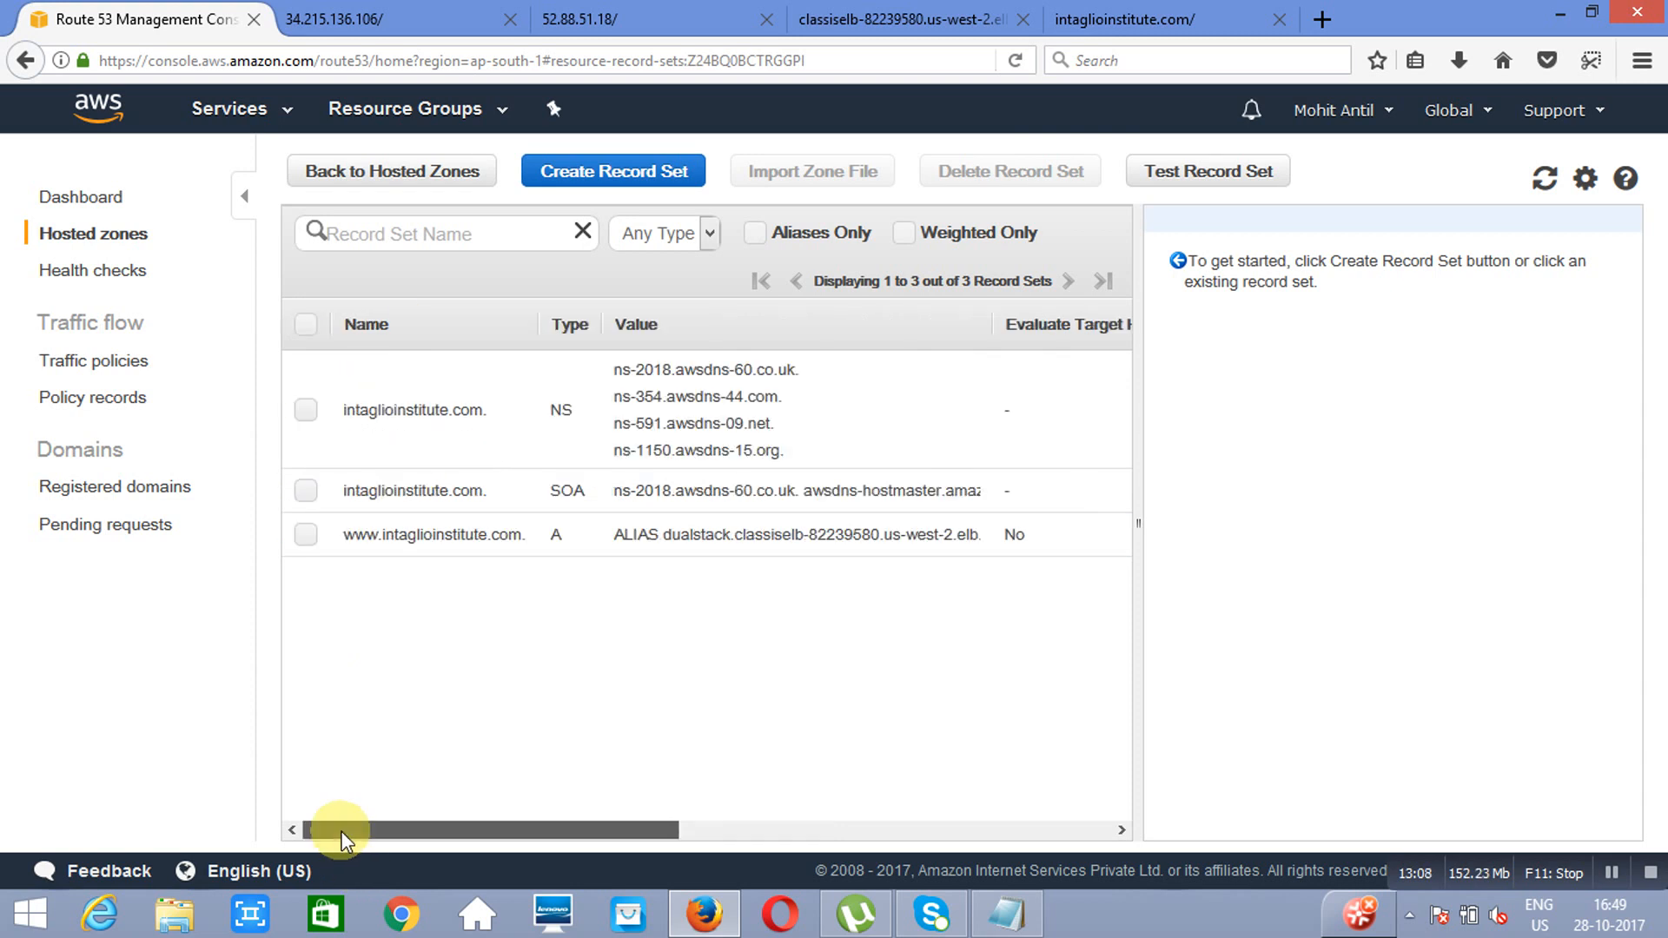
left_click(304, 534)
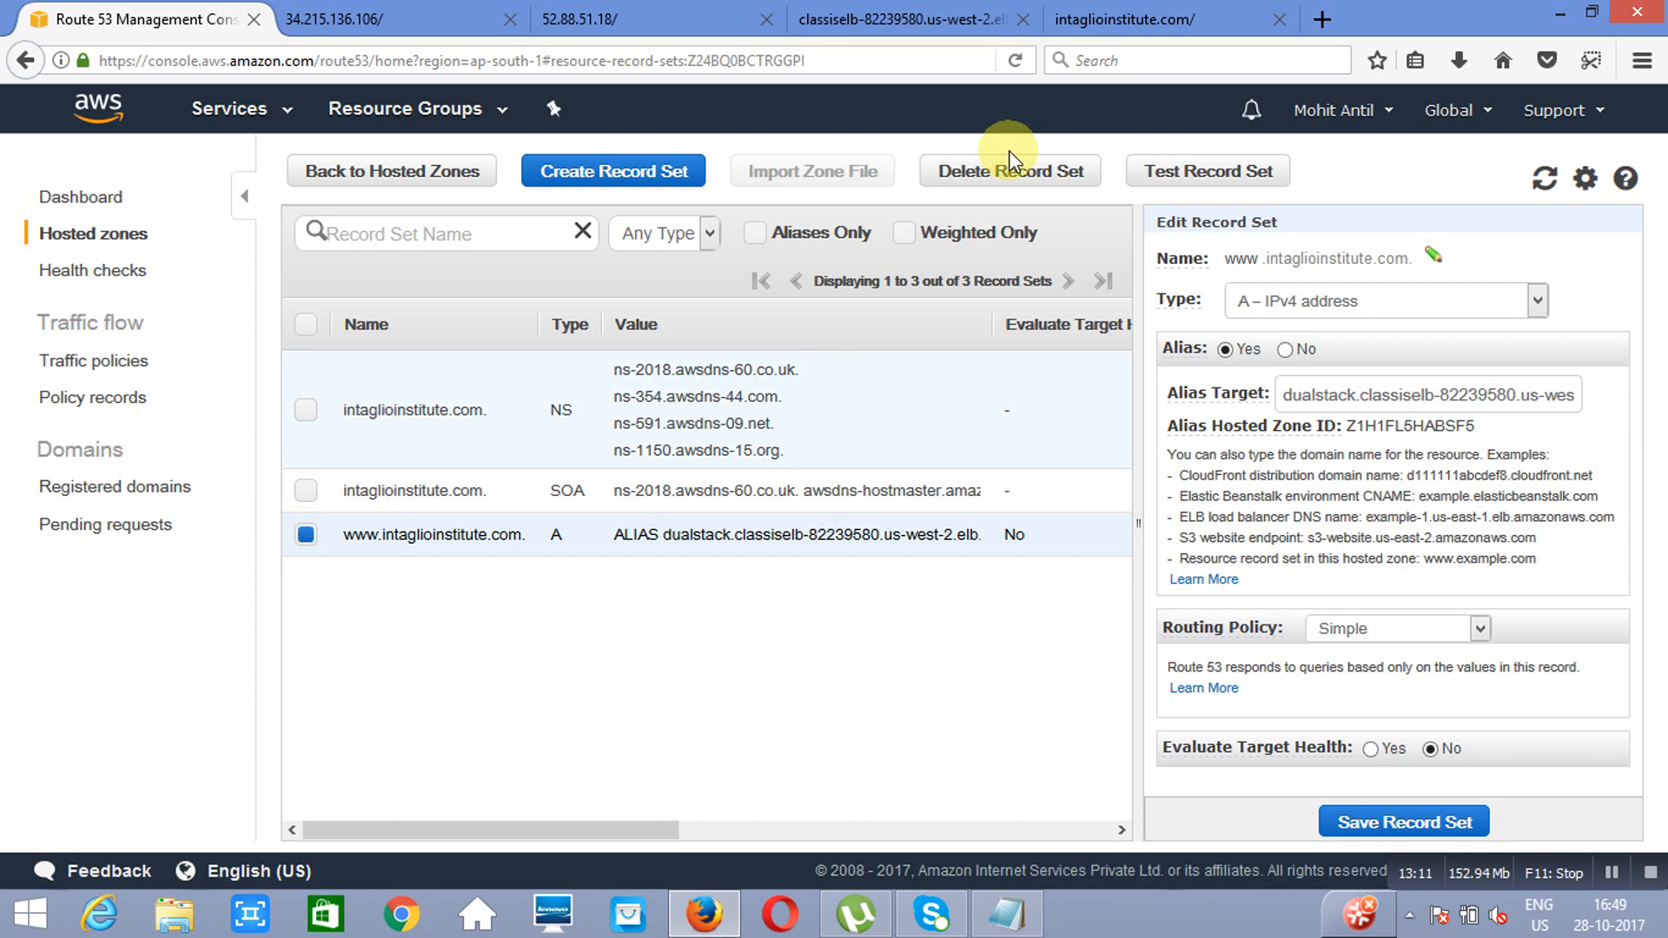
left_click(1004, 180)
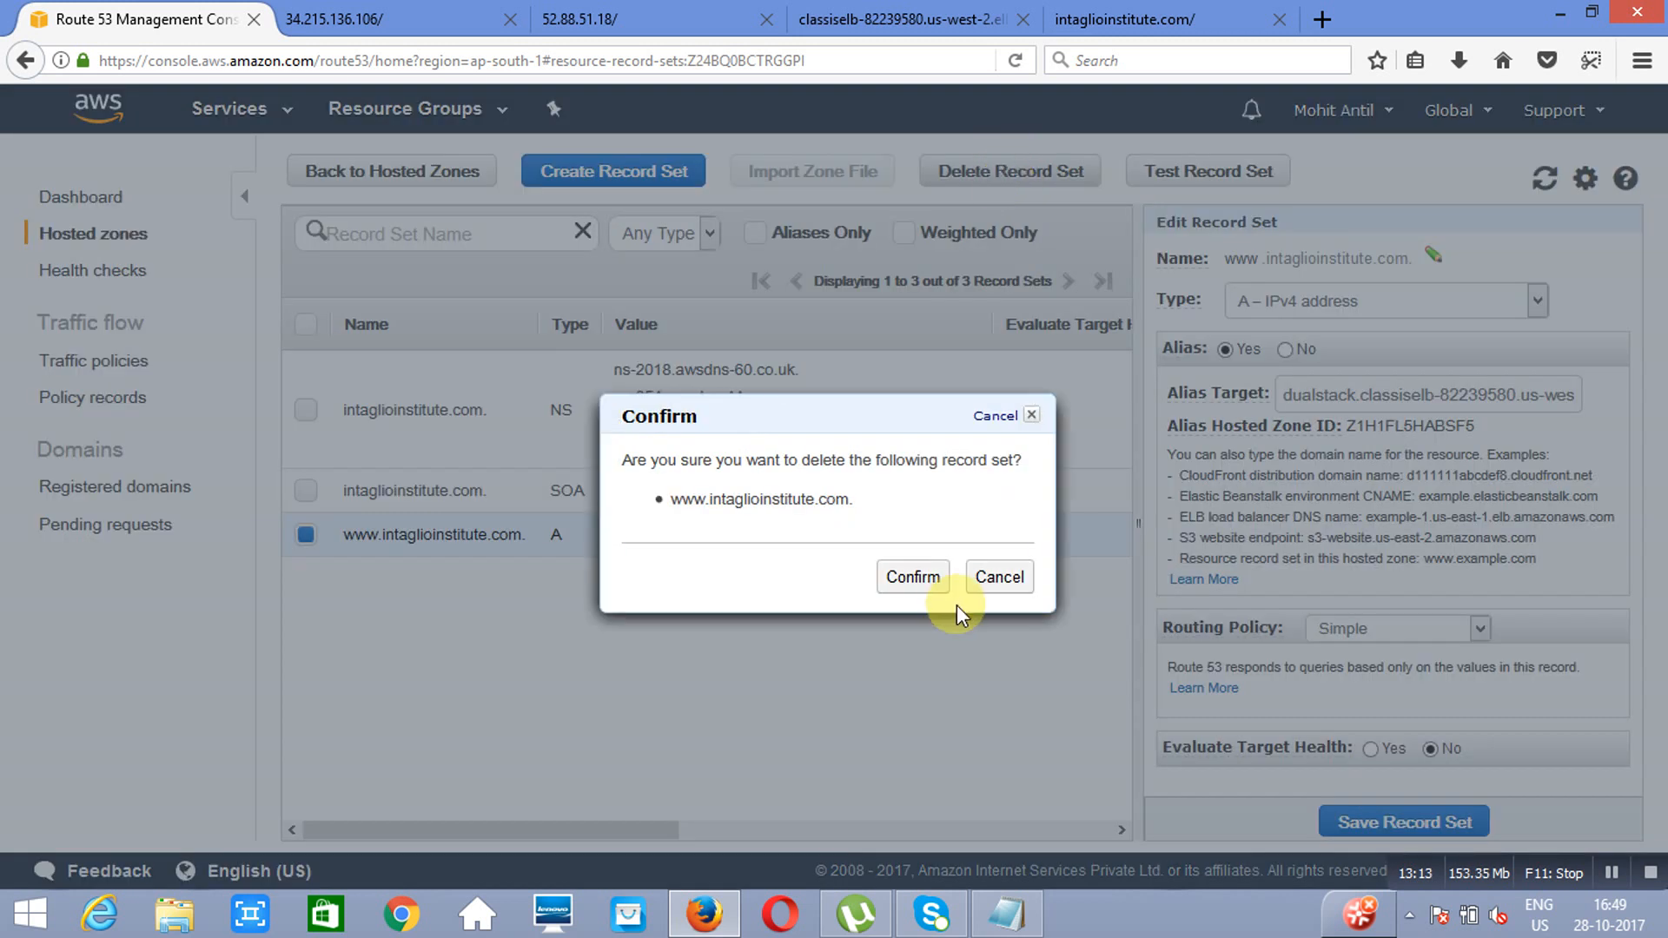
left_click(912, 573)
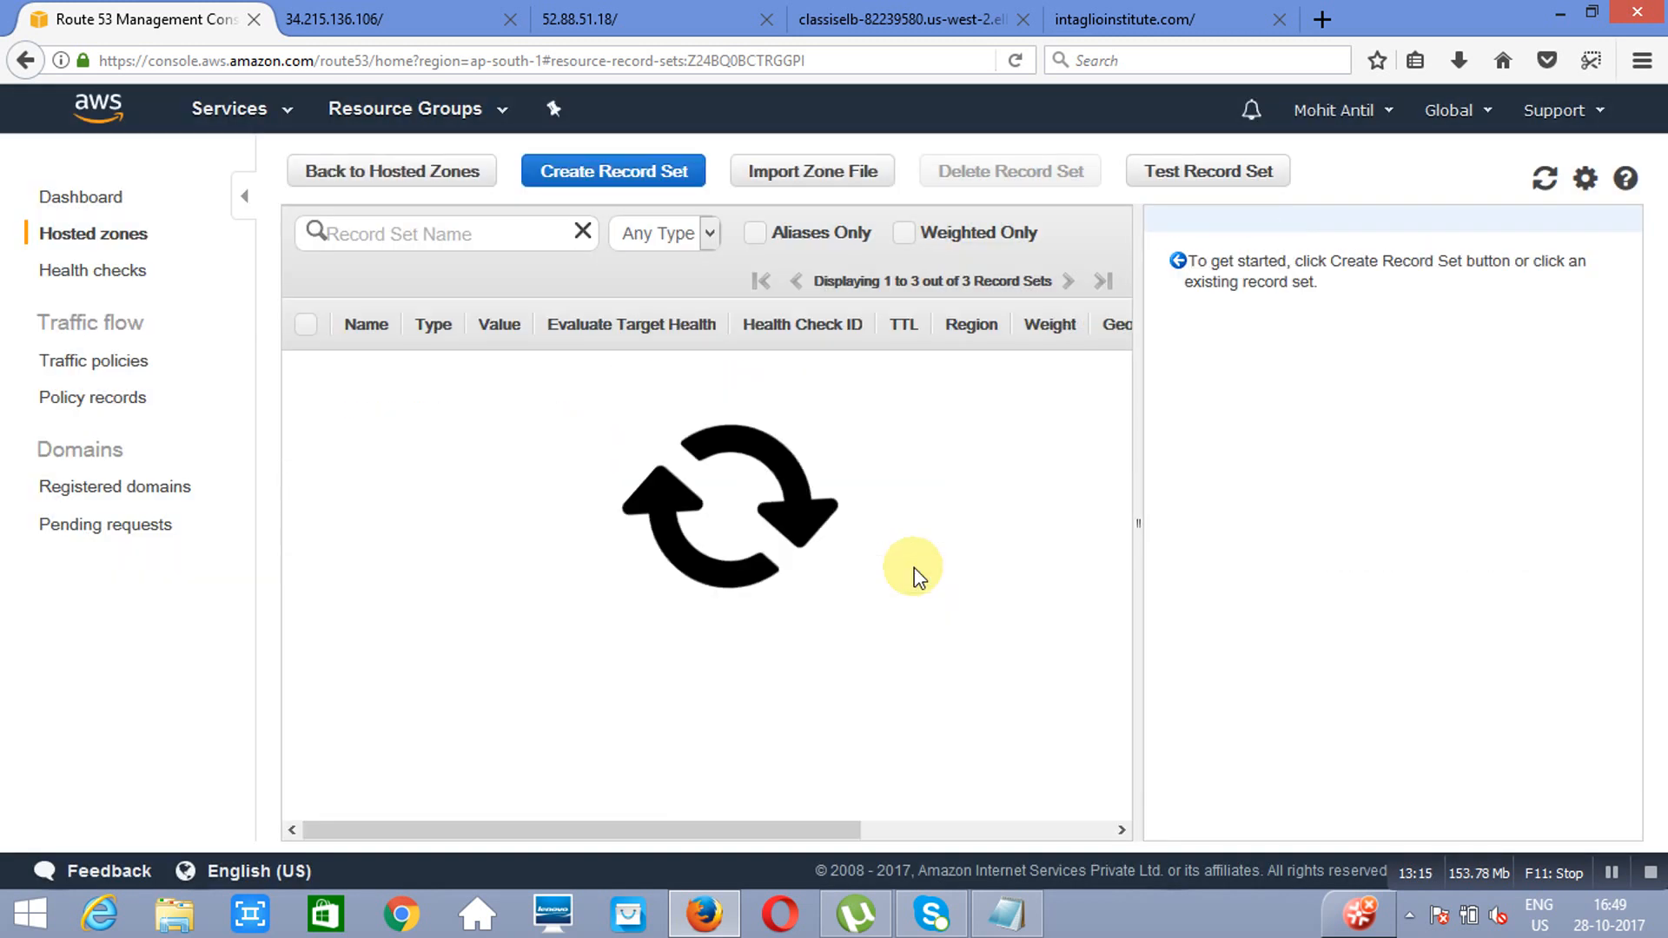
Step: Start a new A record set named www as an alias targeting the mumbaielb Classic Load Balancer
left_click(614, 178)
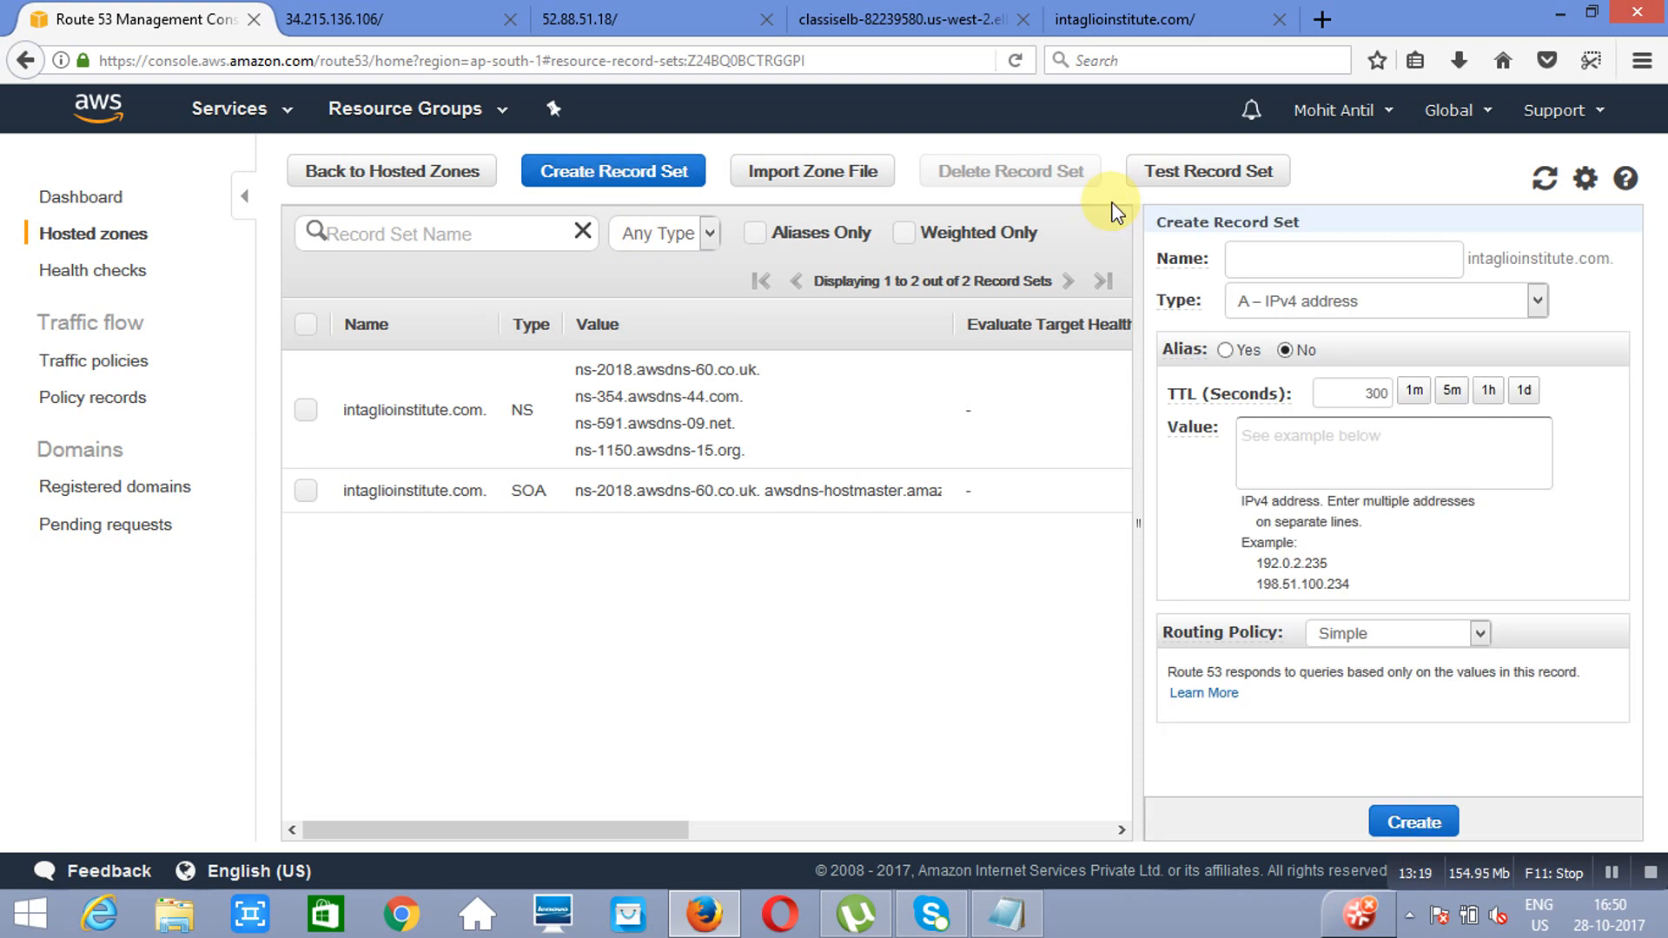
type("www")
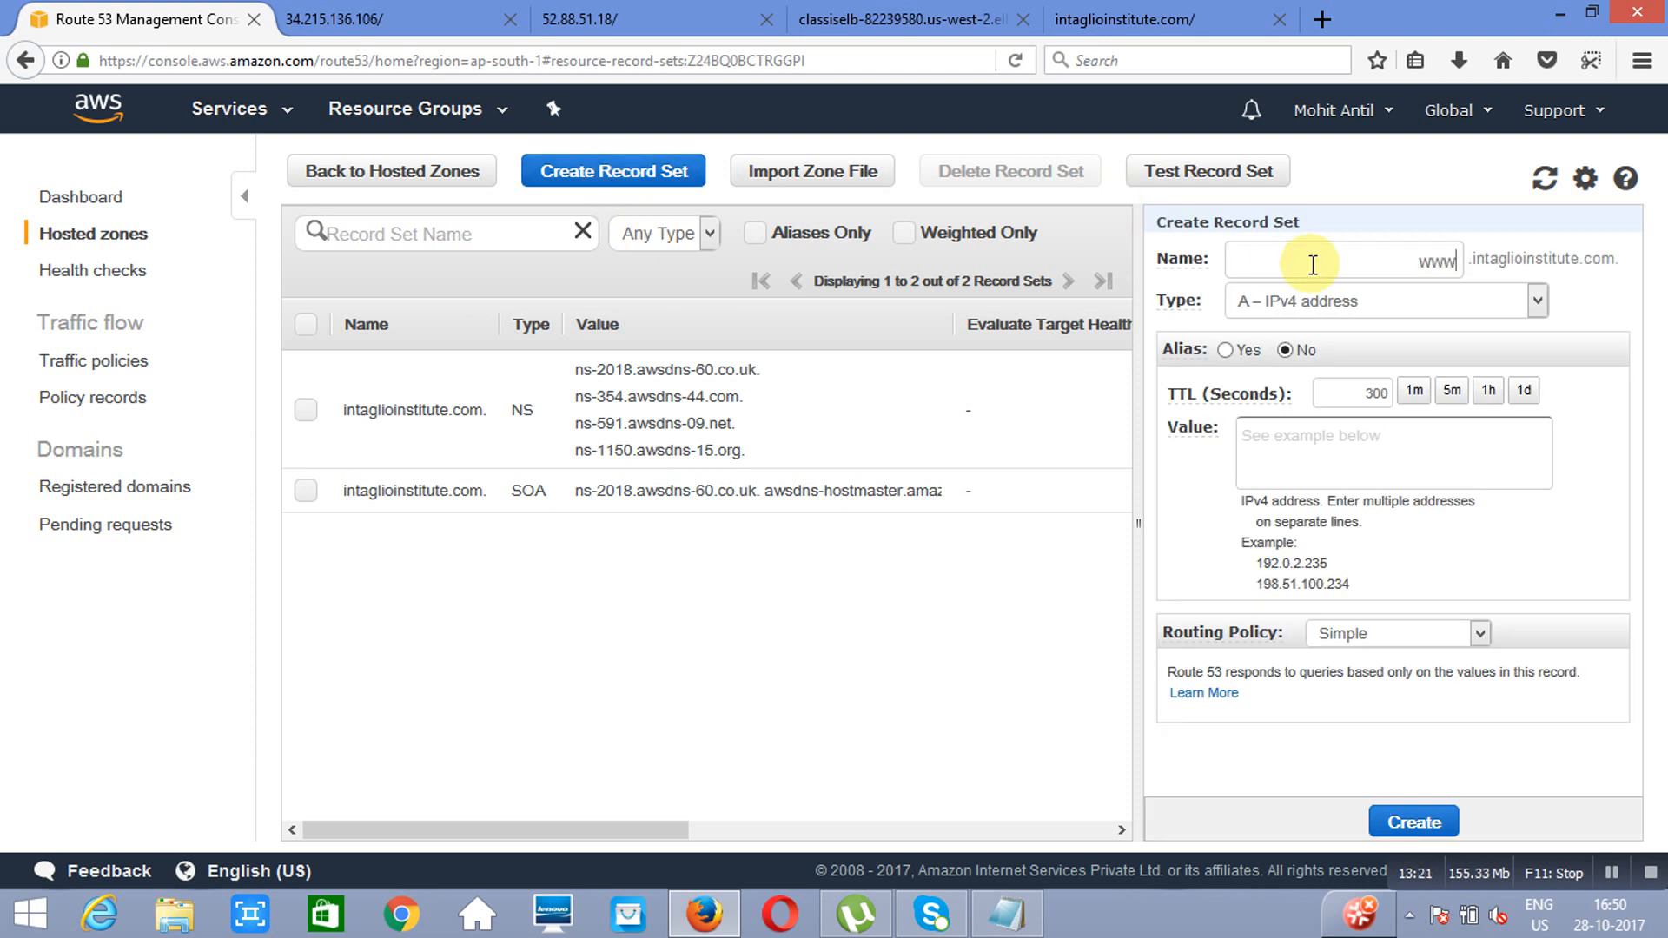
left_click(1225, 350)
left_click(1481, 410)
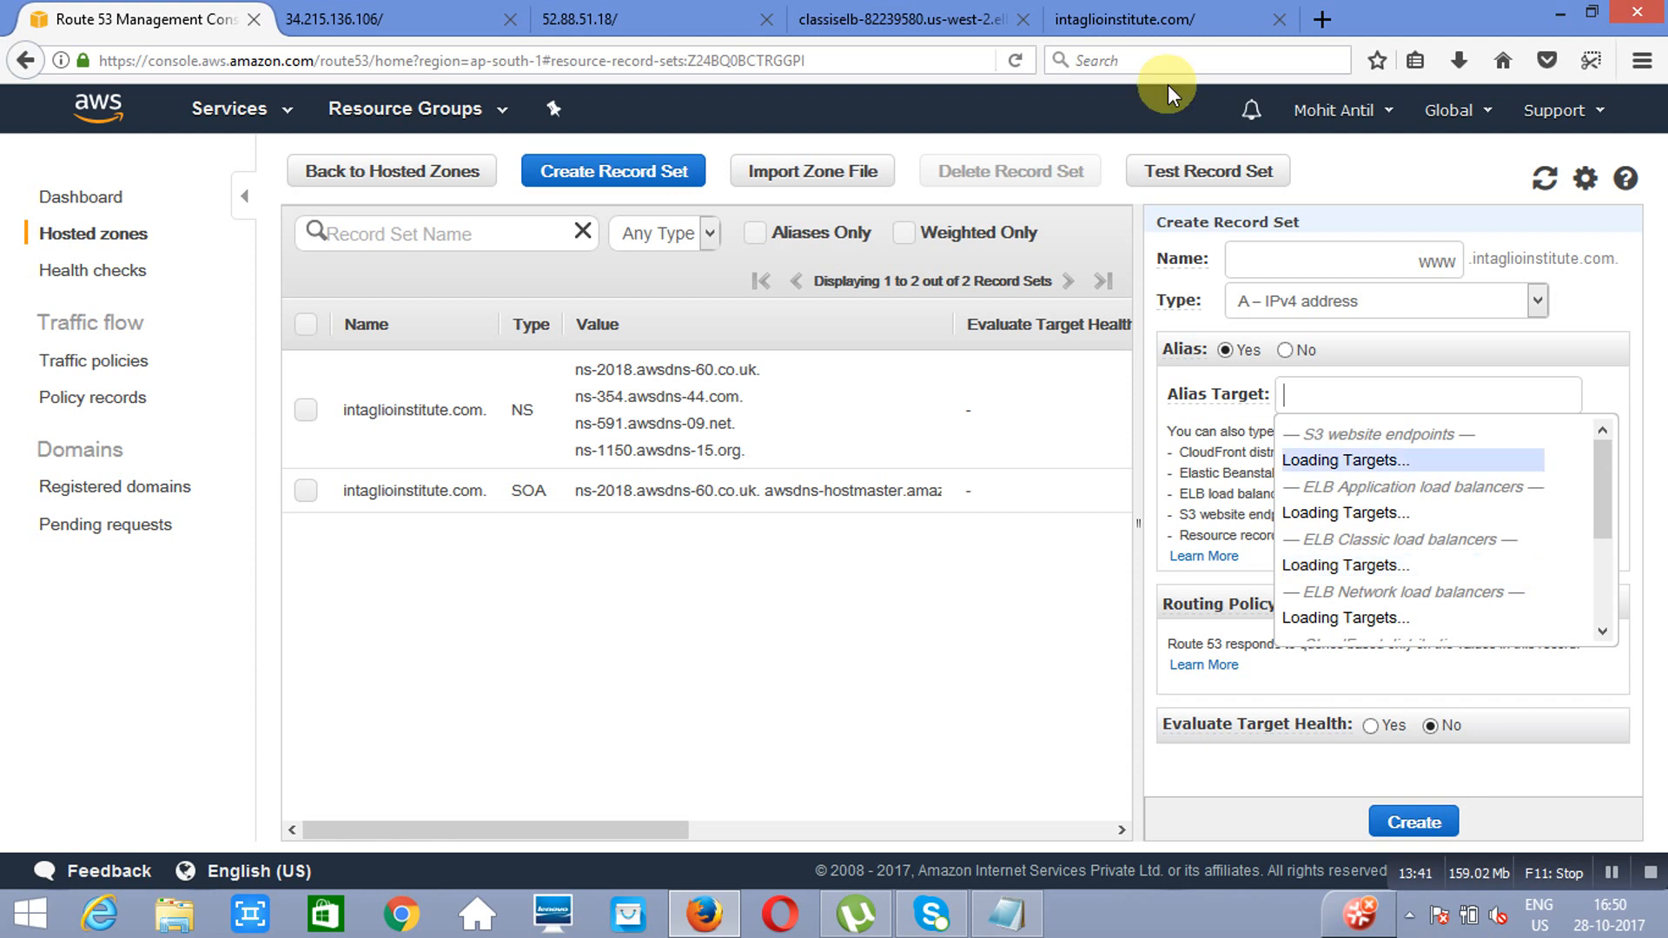
left_click(1159, 17)
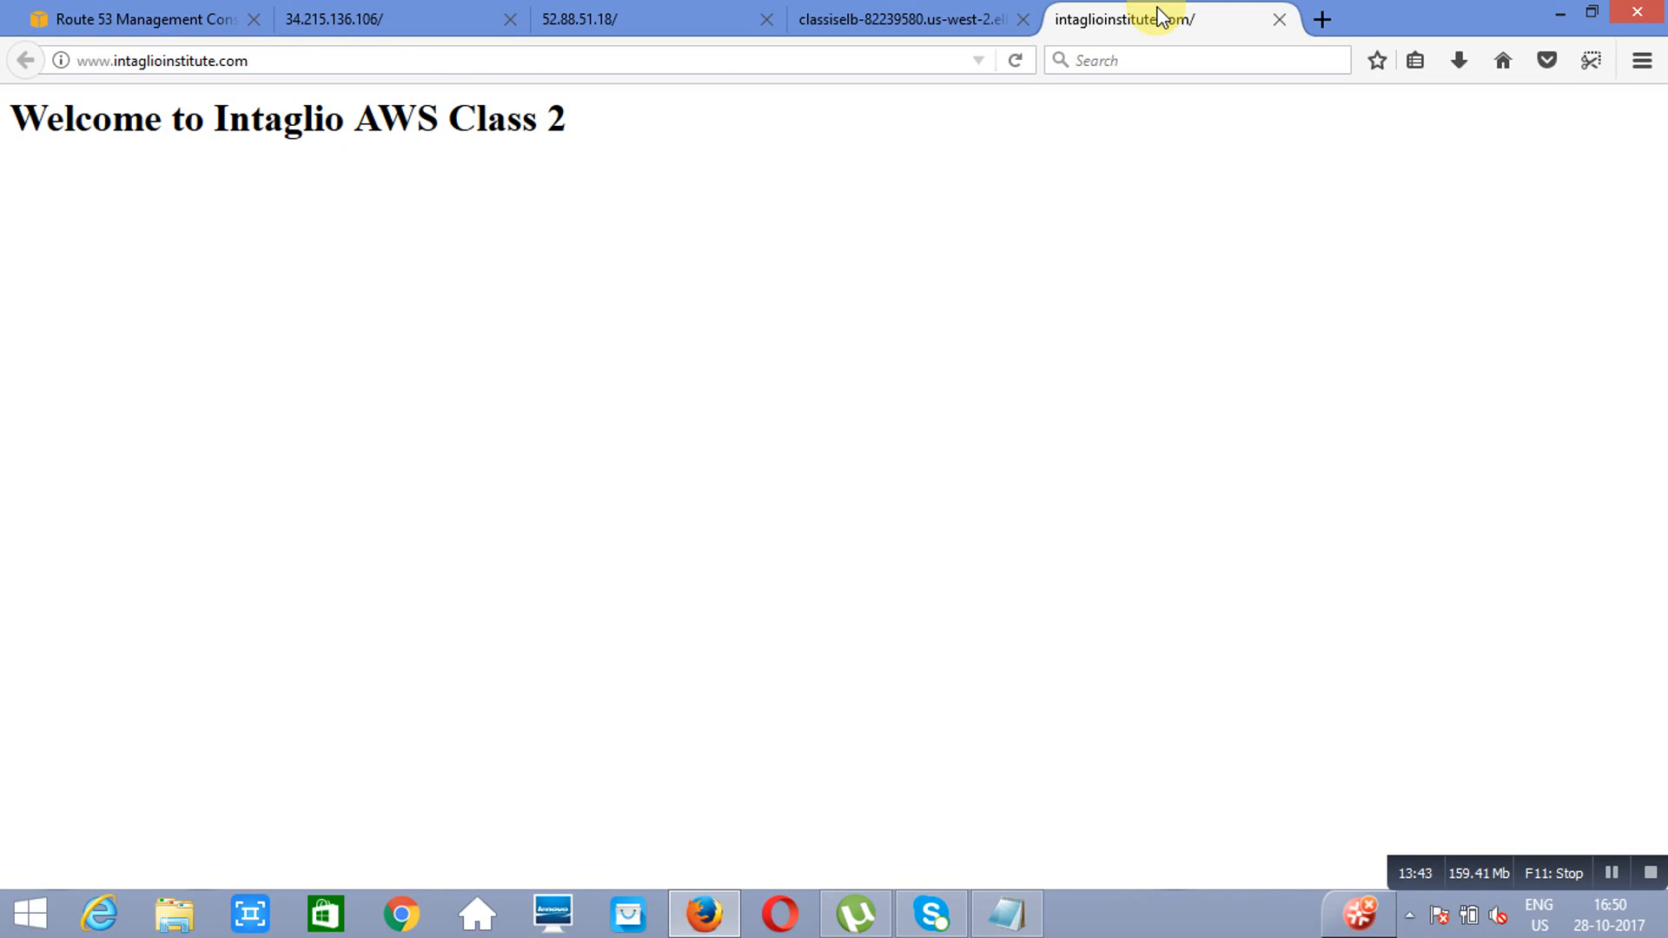
left_click(125, 20)
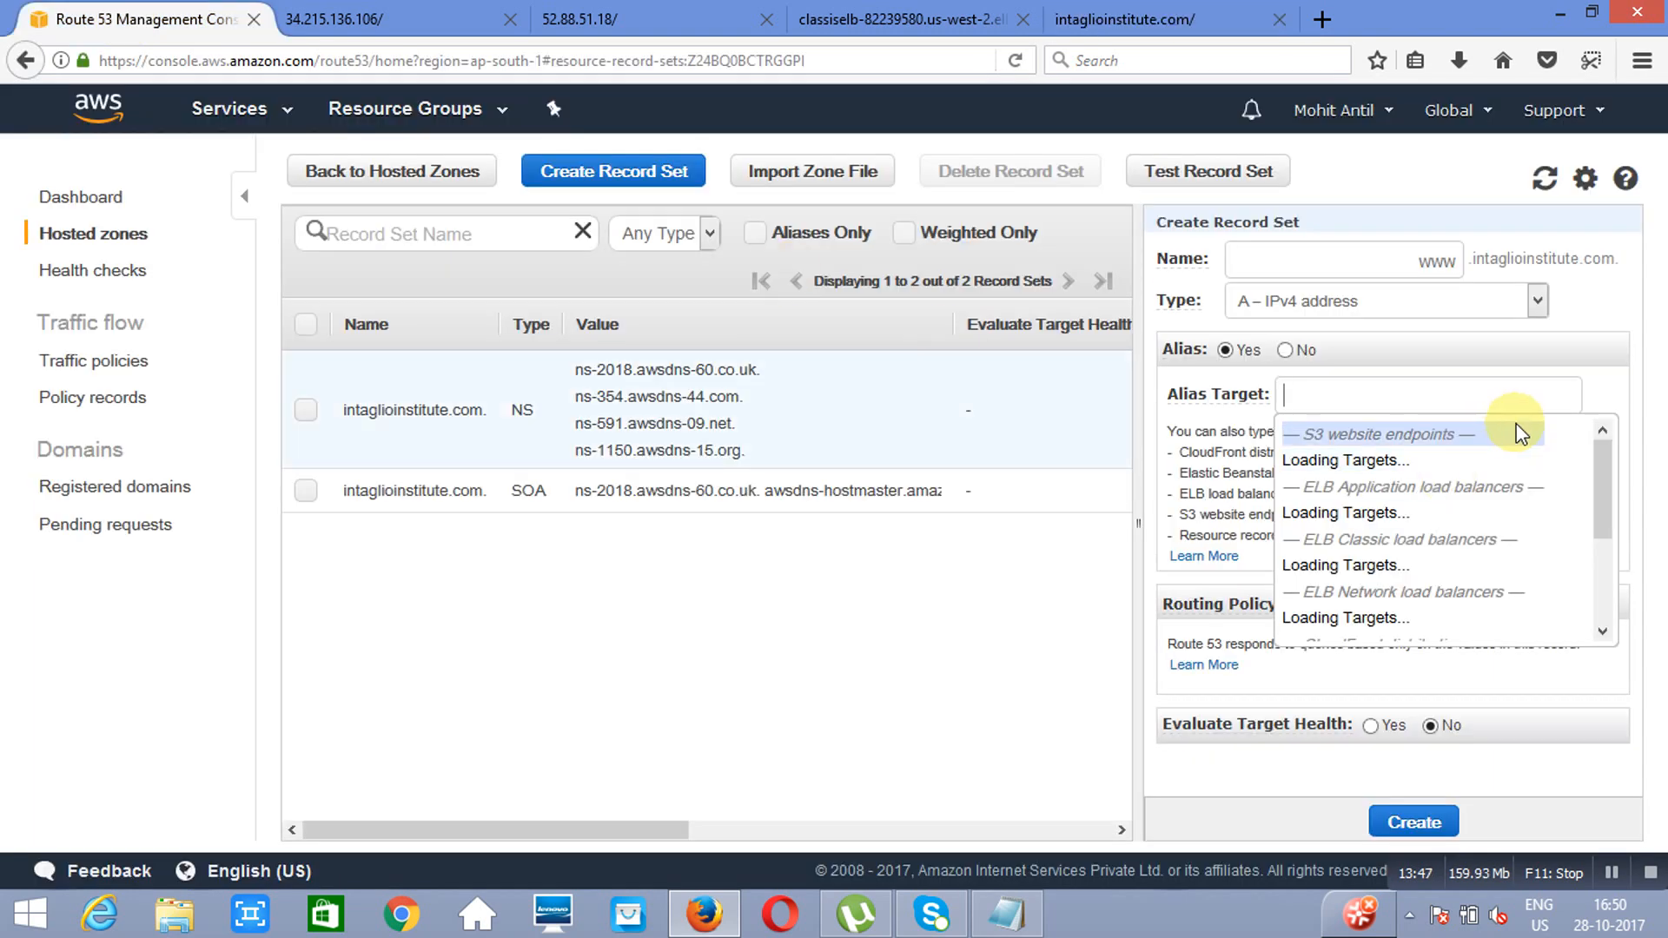
left_click(1602, 632)
left_click(1602, 632)
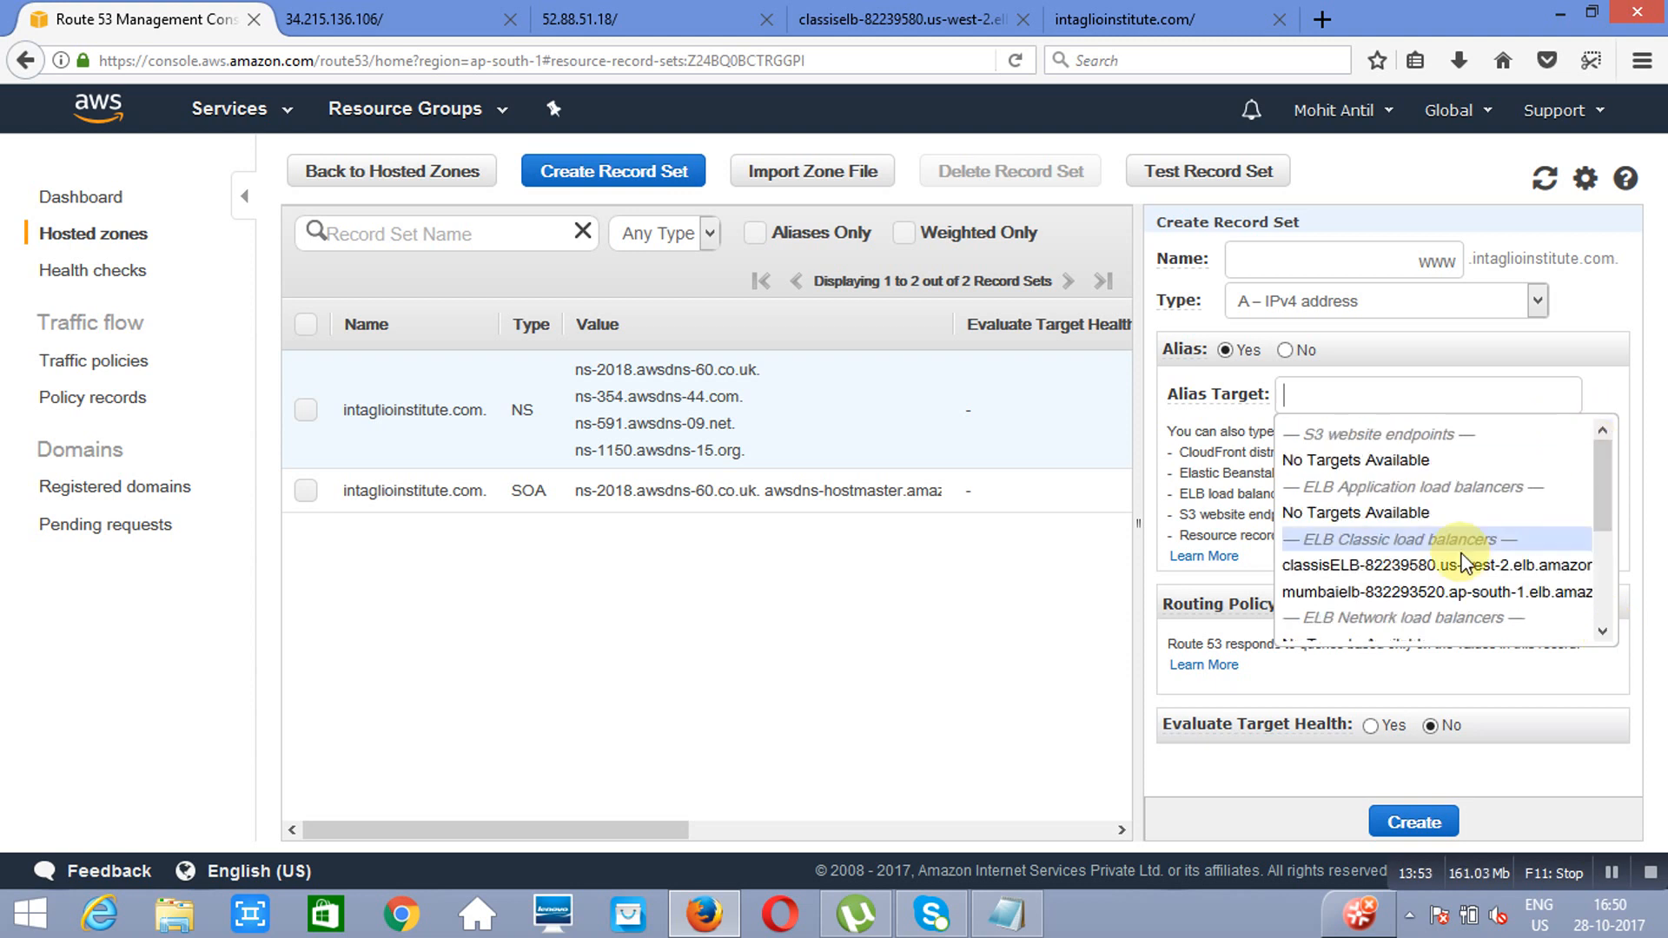
left_click(1377, 594)
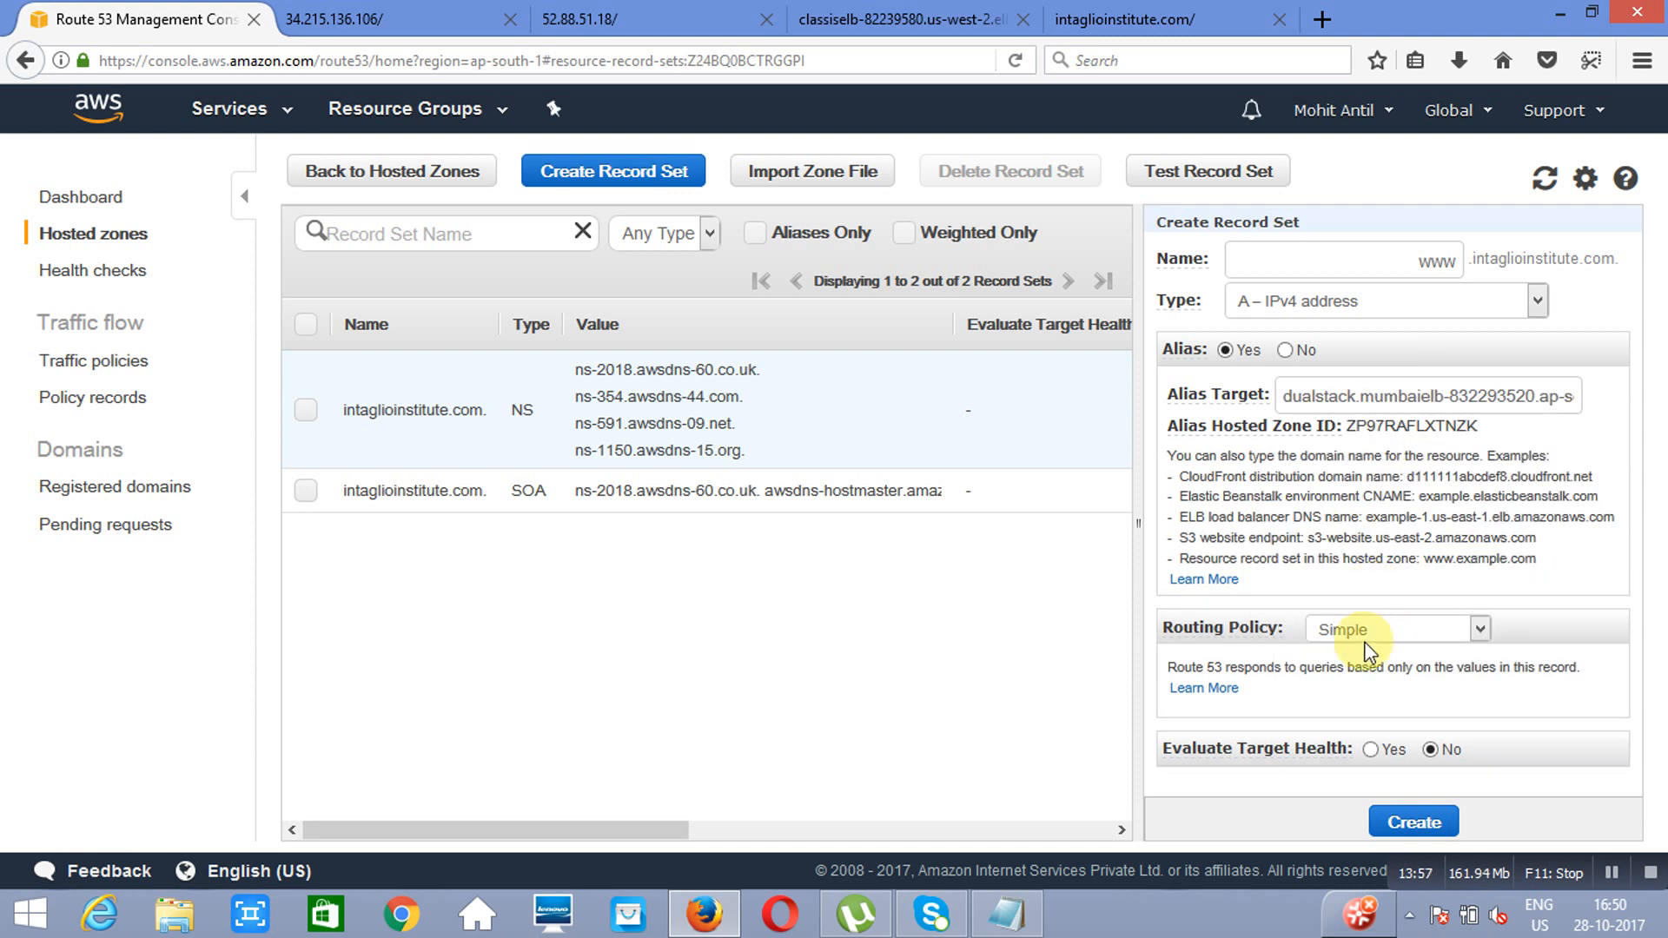
Step: Give the record Weighted routing with weight 90 and set ID mumbai, and create it
left_click(1479, 629)
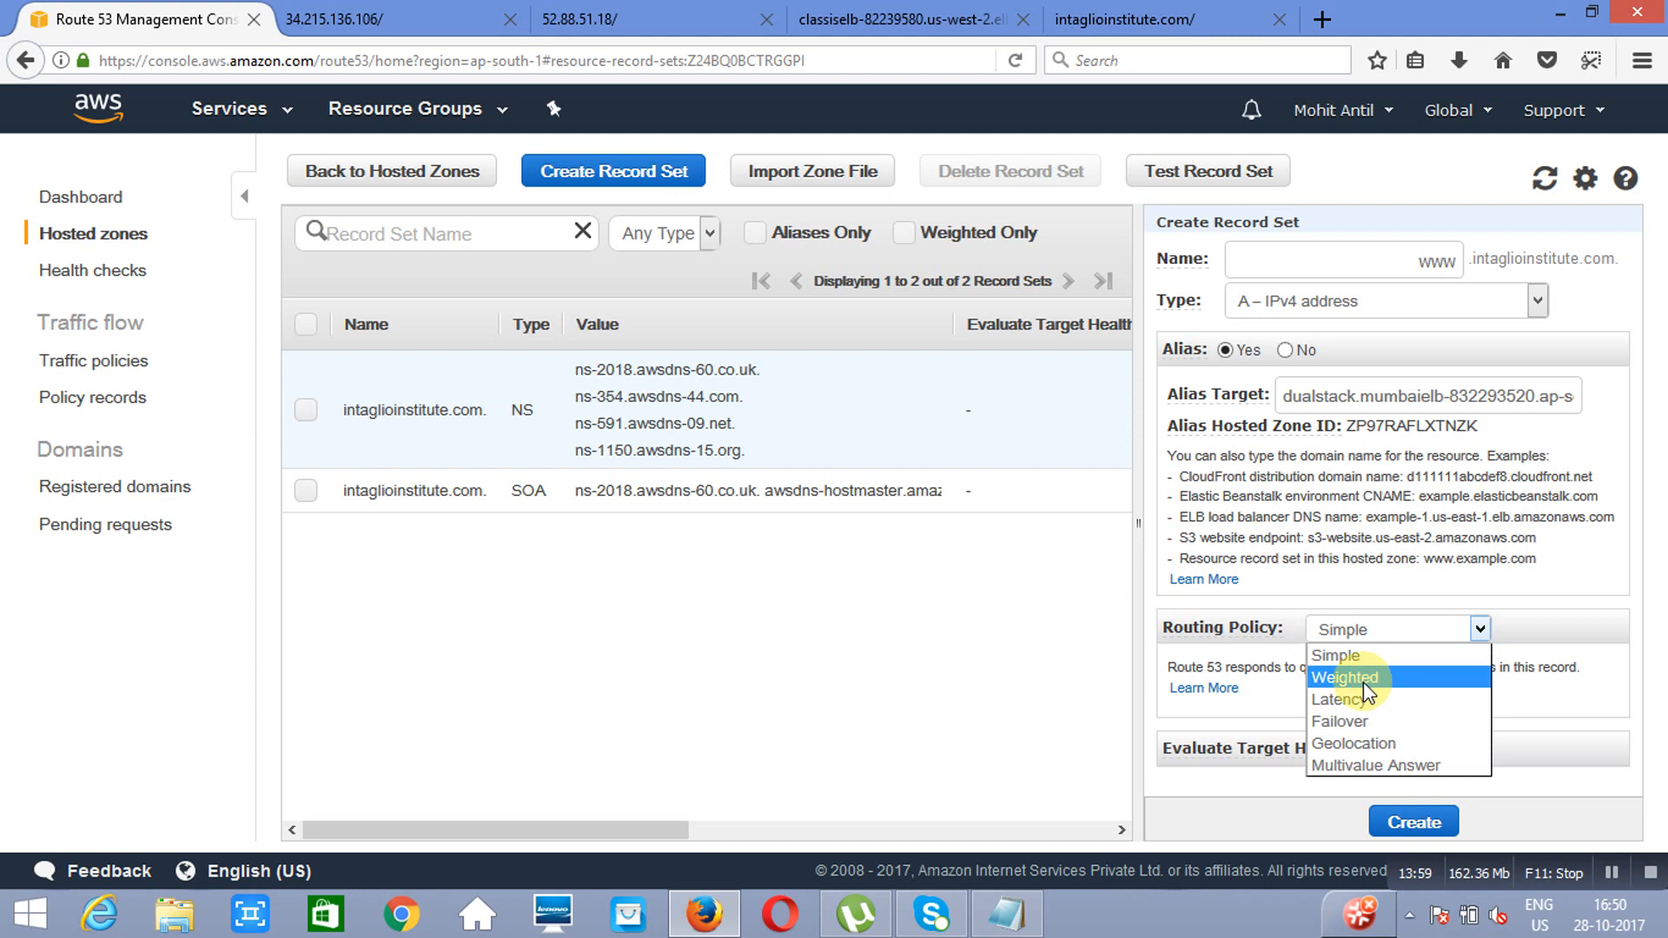
left_click(1363, 681)
left_click(1490, 754)
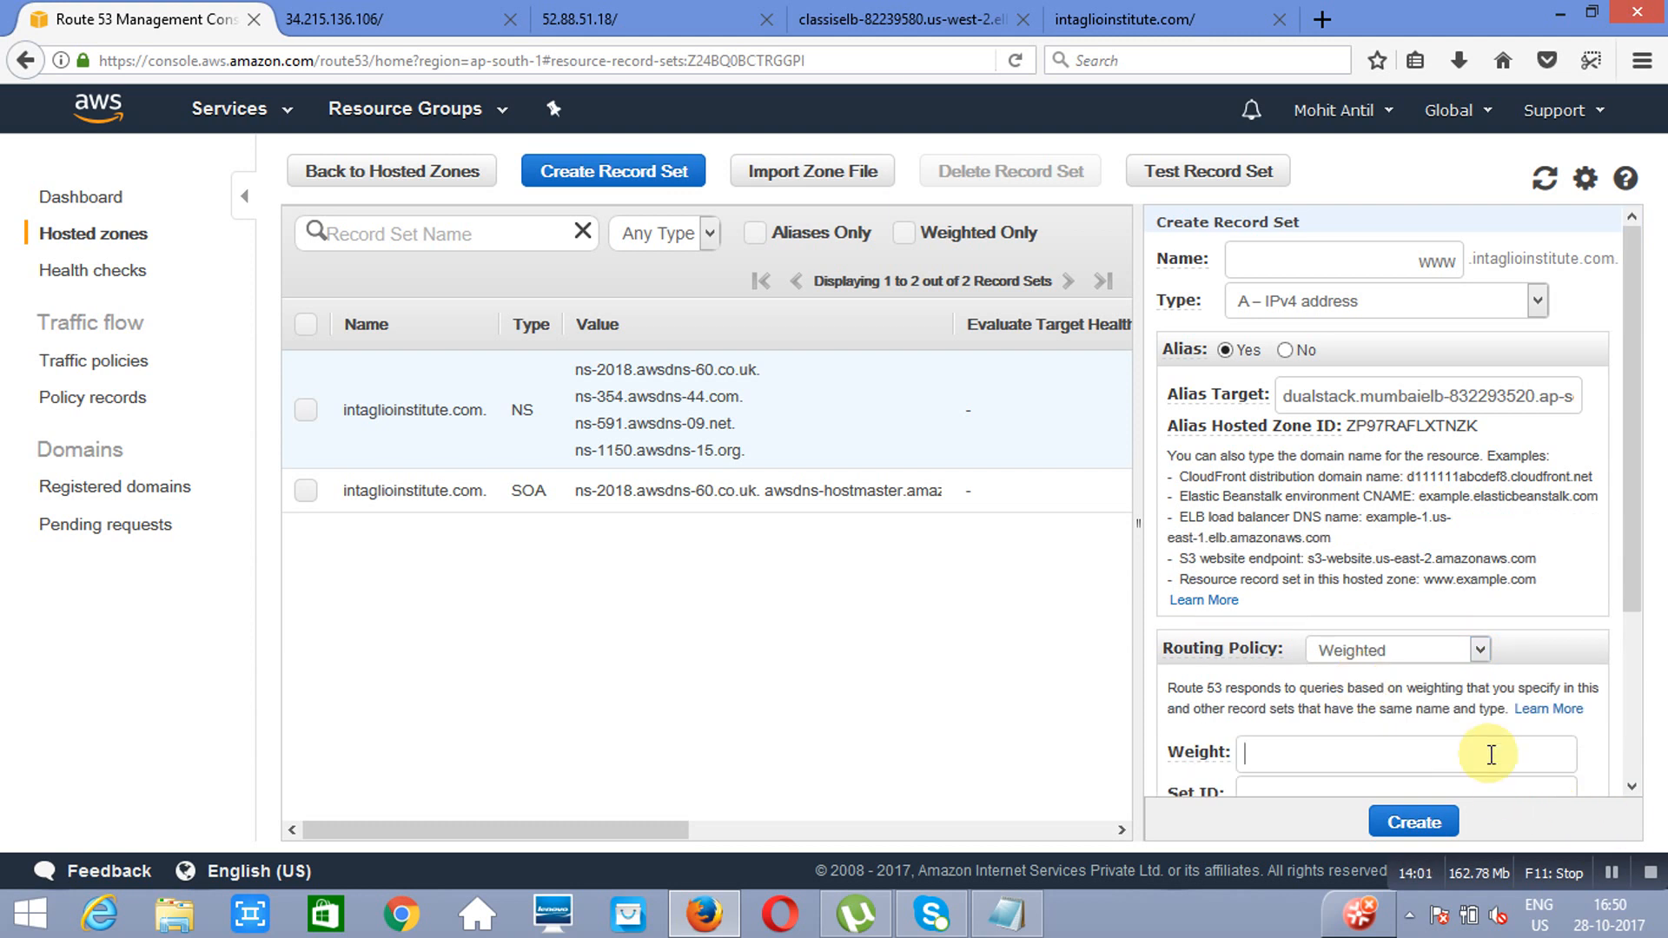
type("90")
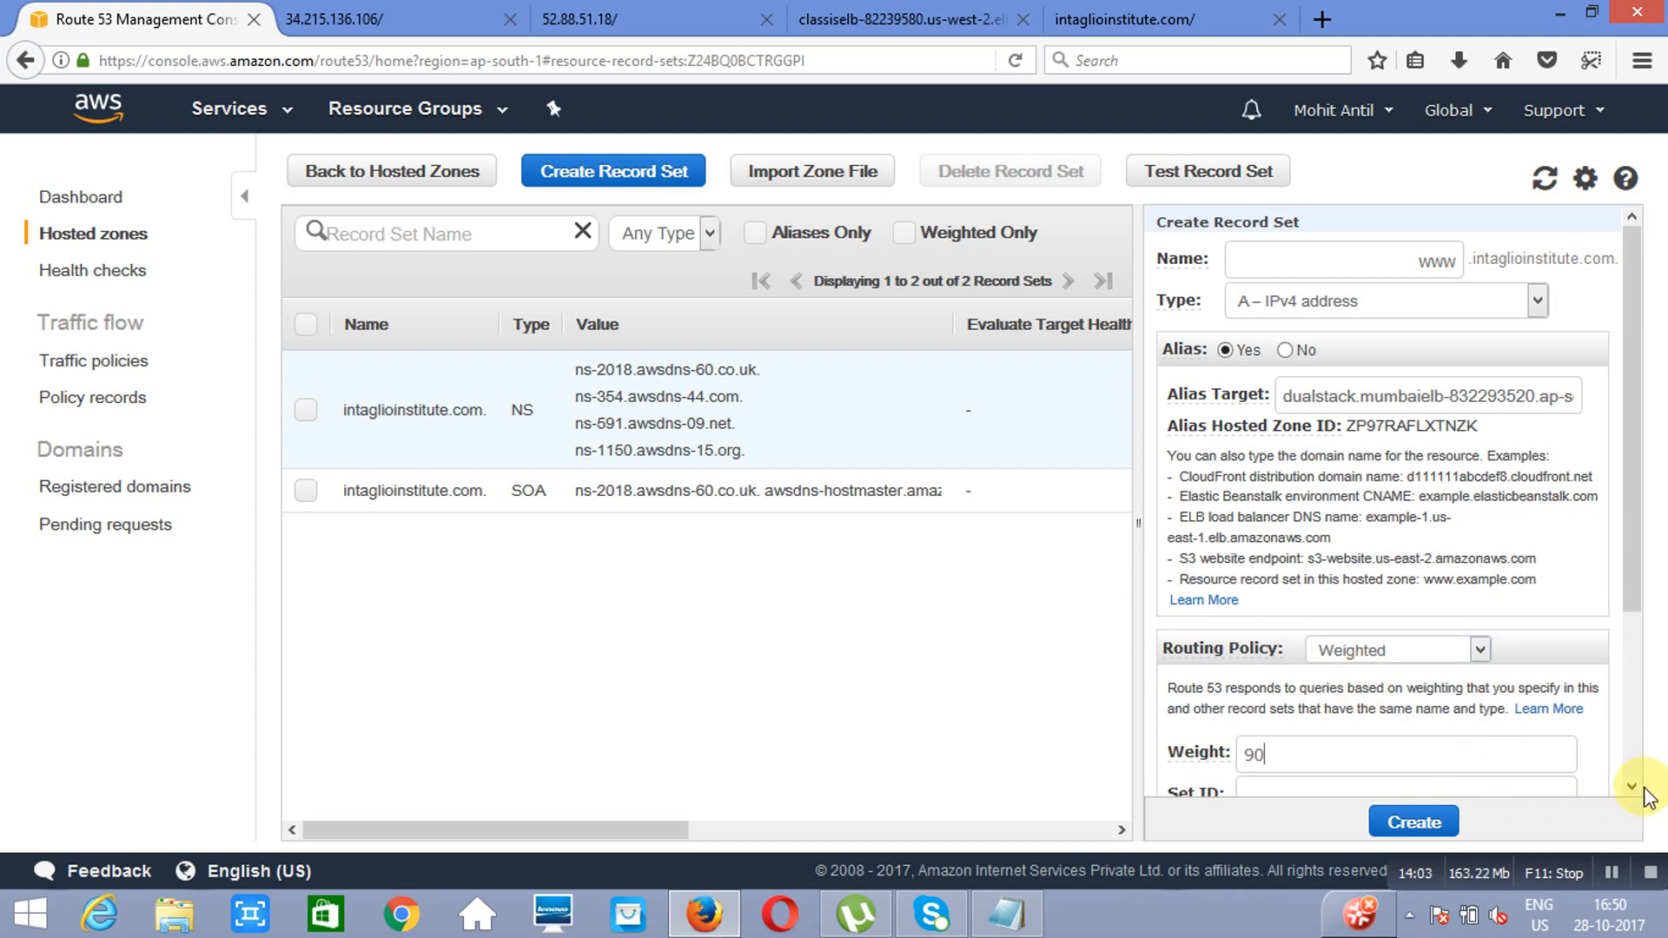
scroll(1556, 763, "down", 3)
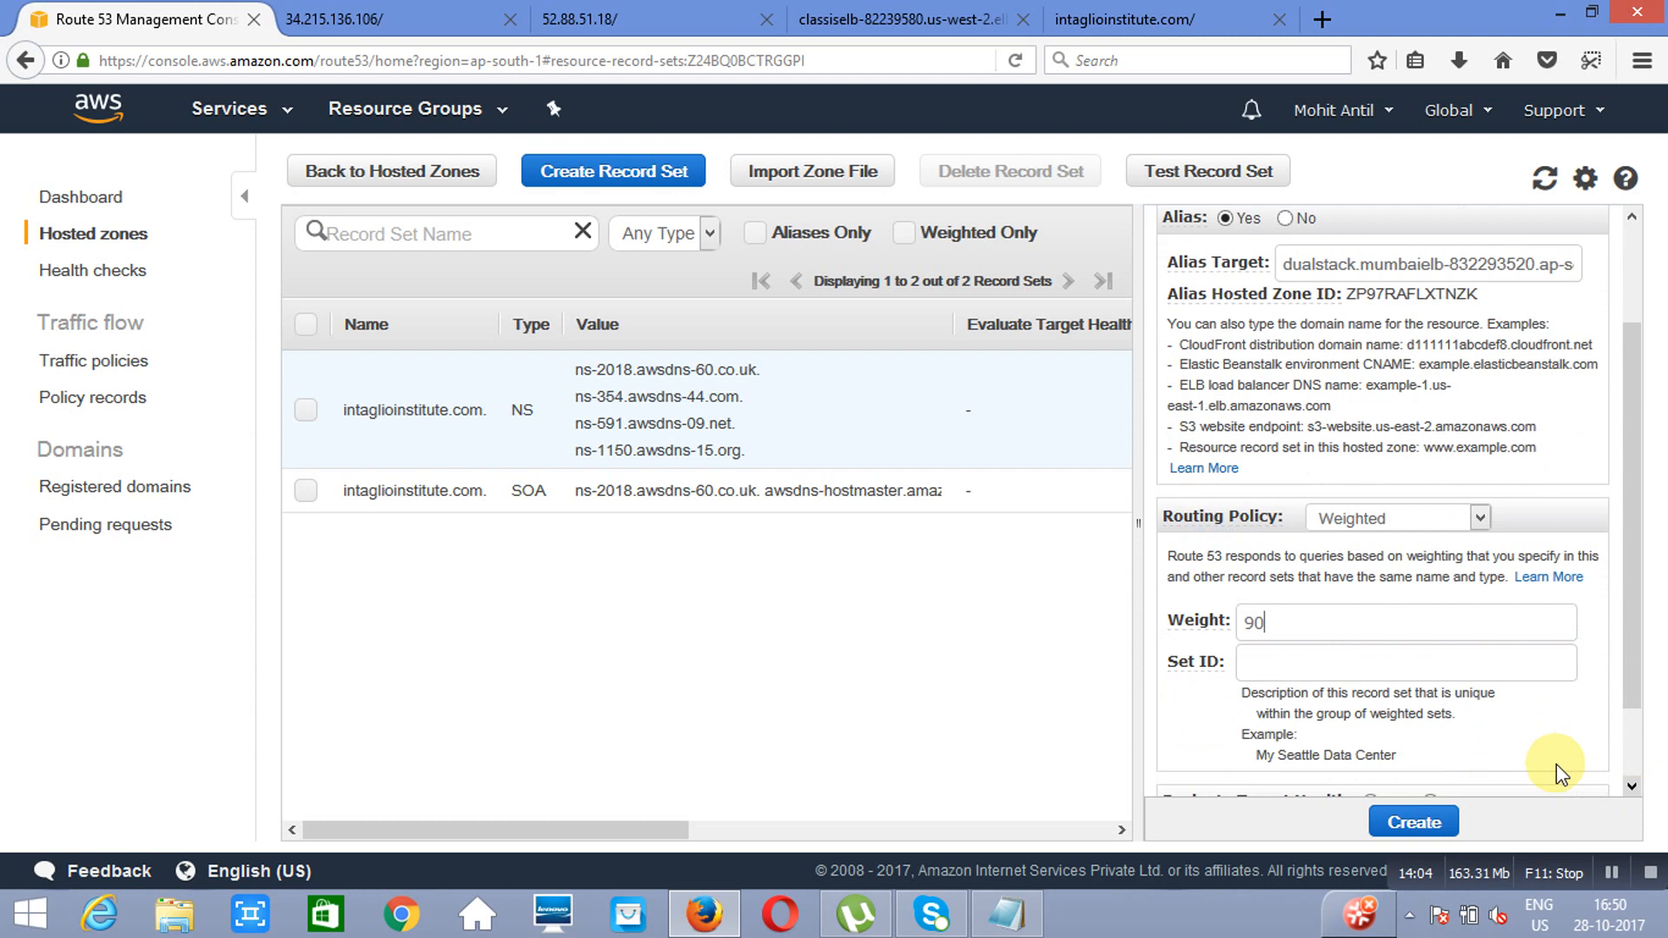
left_click(1364, 673)
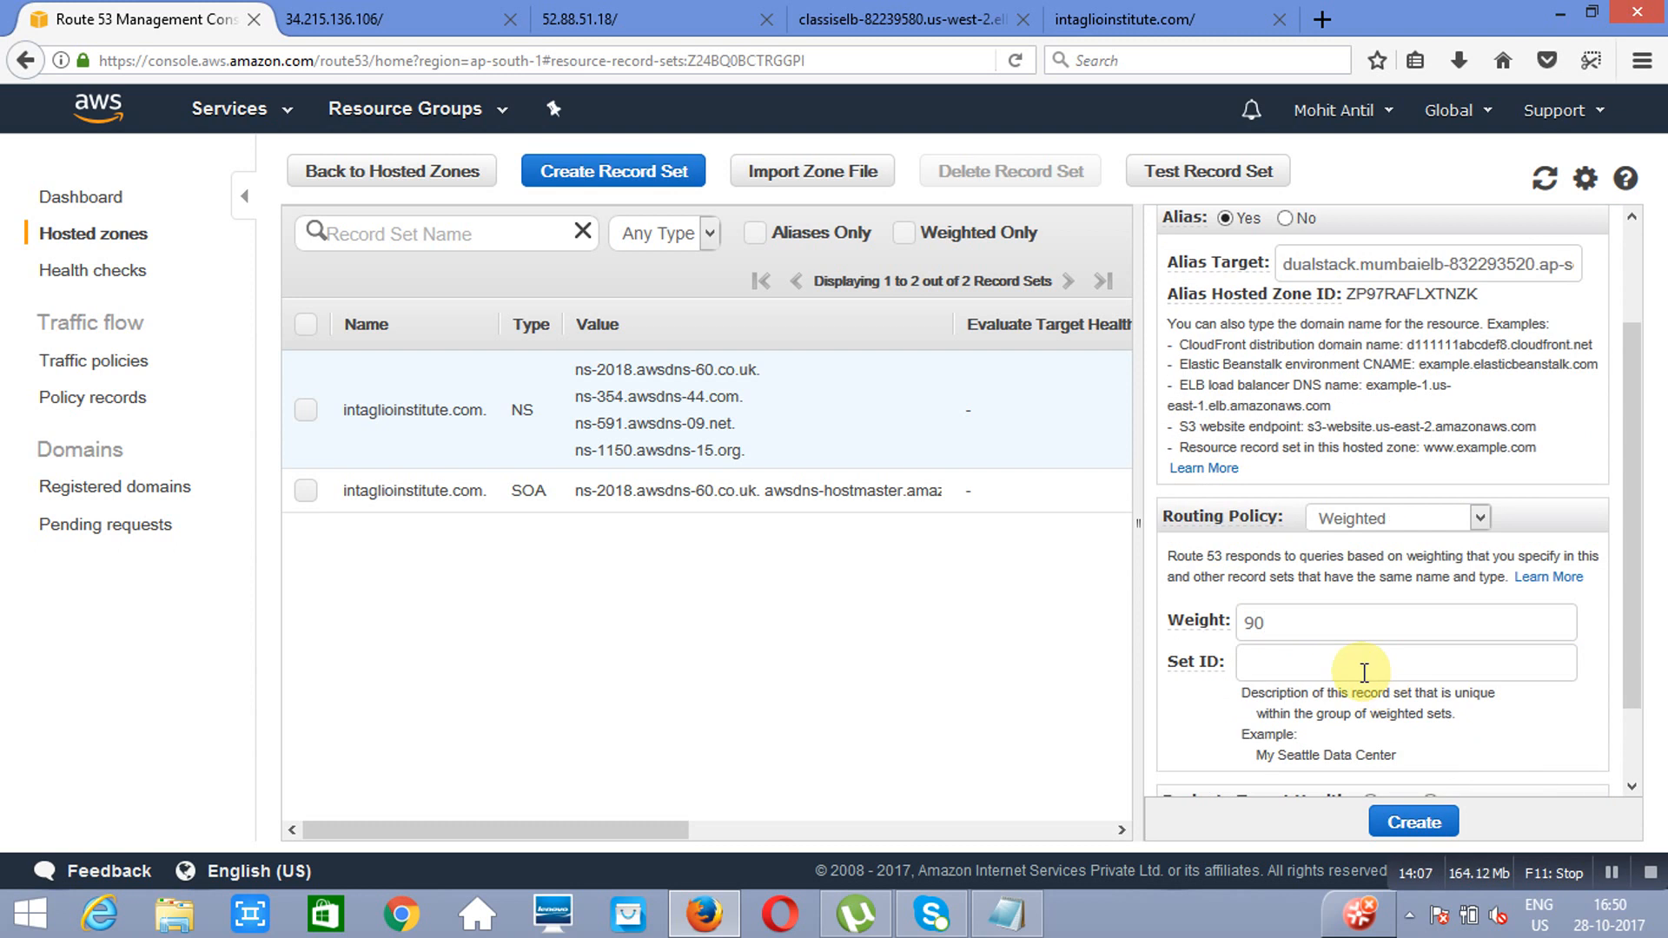
type("abc")
key("BackSpace")
key("BackSpace")
key("BackSpace")
type("mumbai")
left_click(1412, 822)
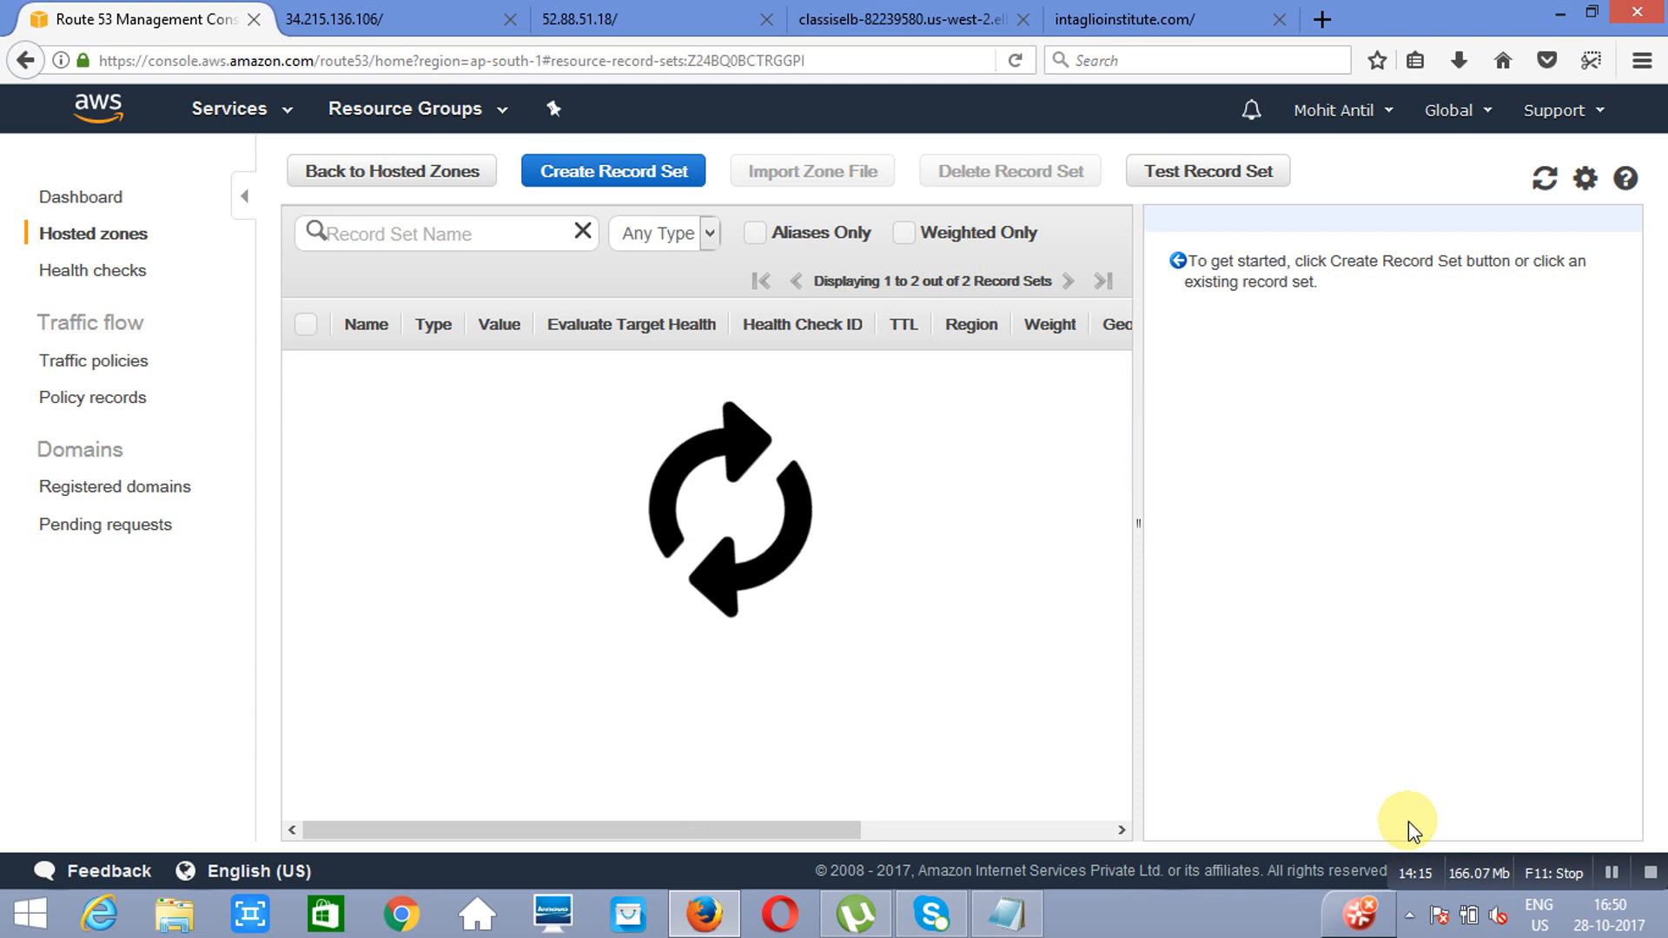
Step: Start another A record set named www as an alias targeting the classisELB load balancer in us-west-2
left_click(608, 185)
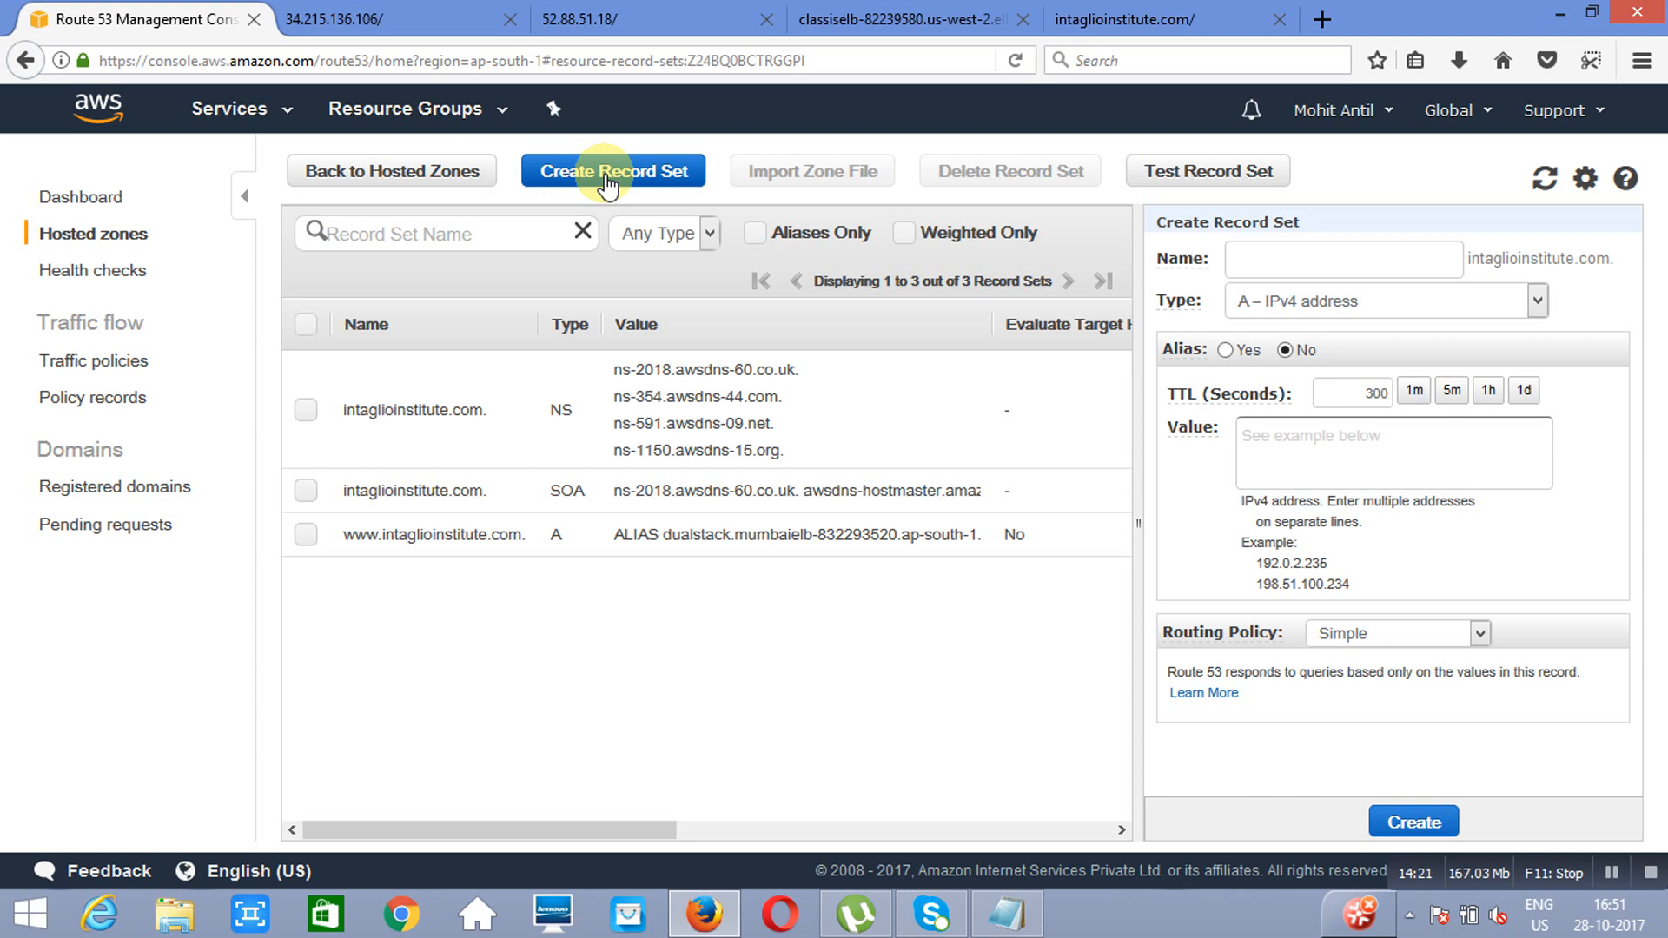
type("www")
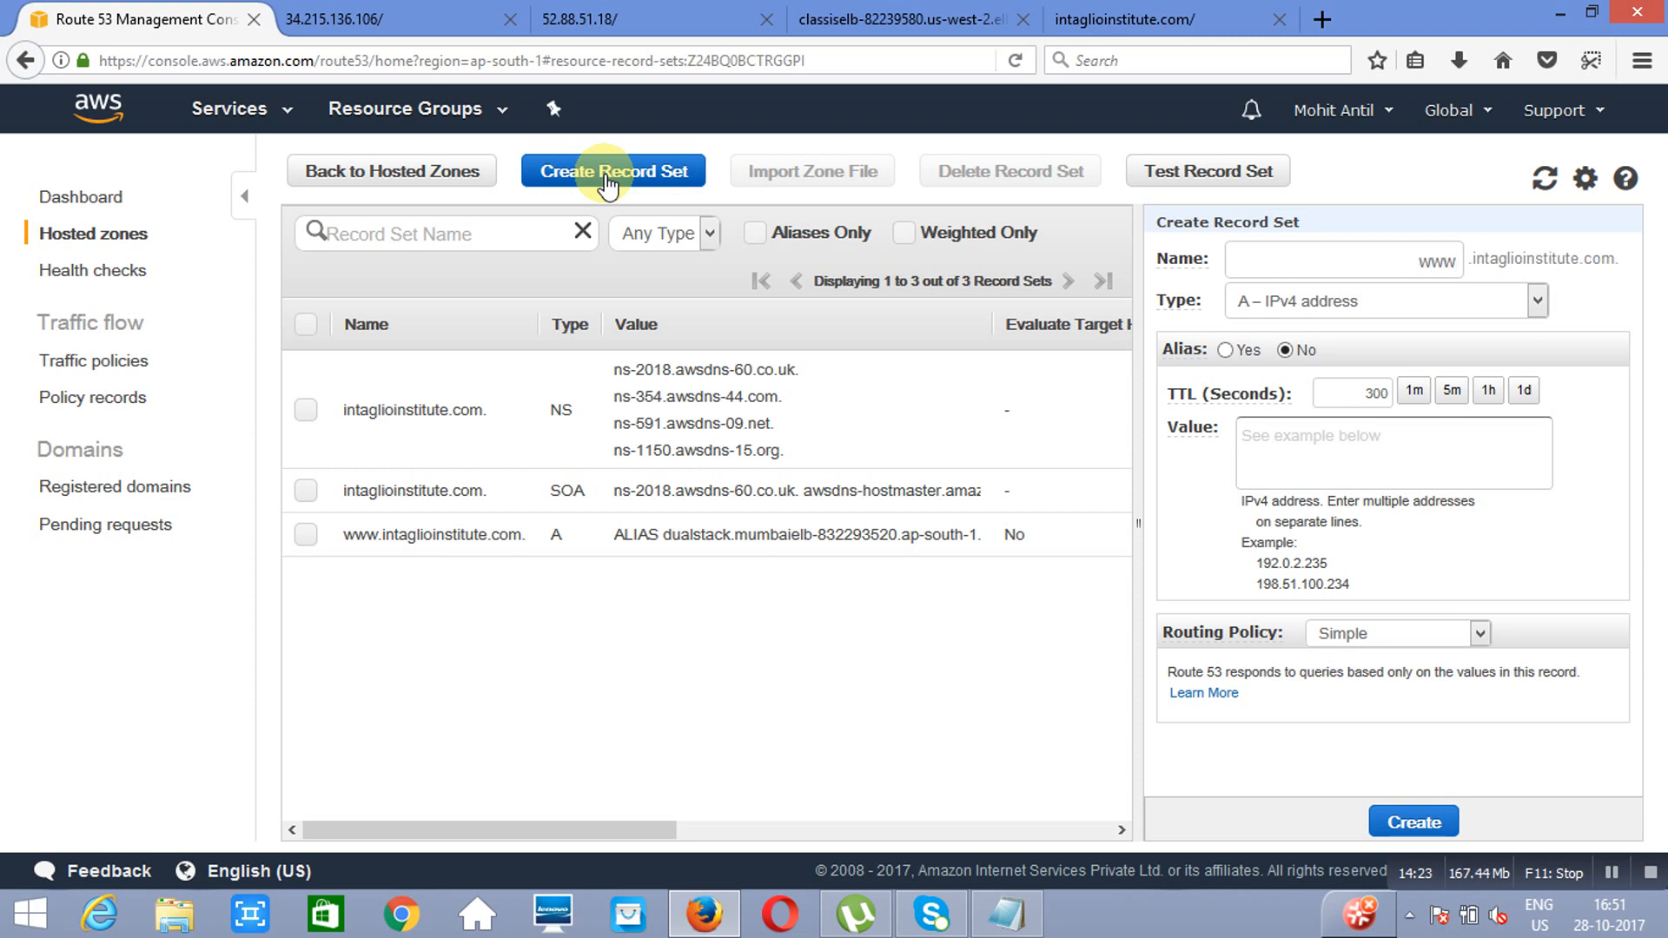
left_click(1226, 351)
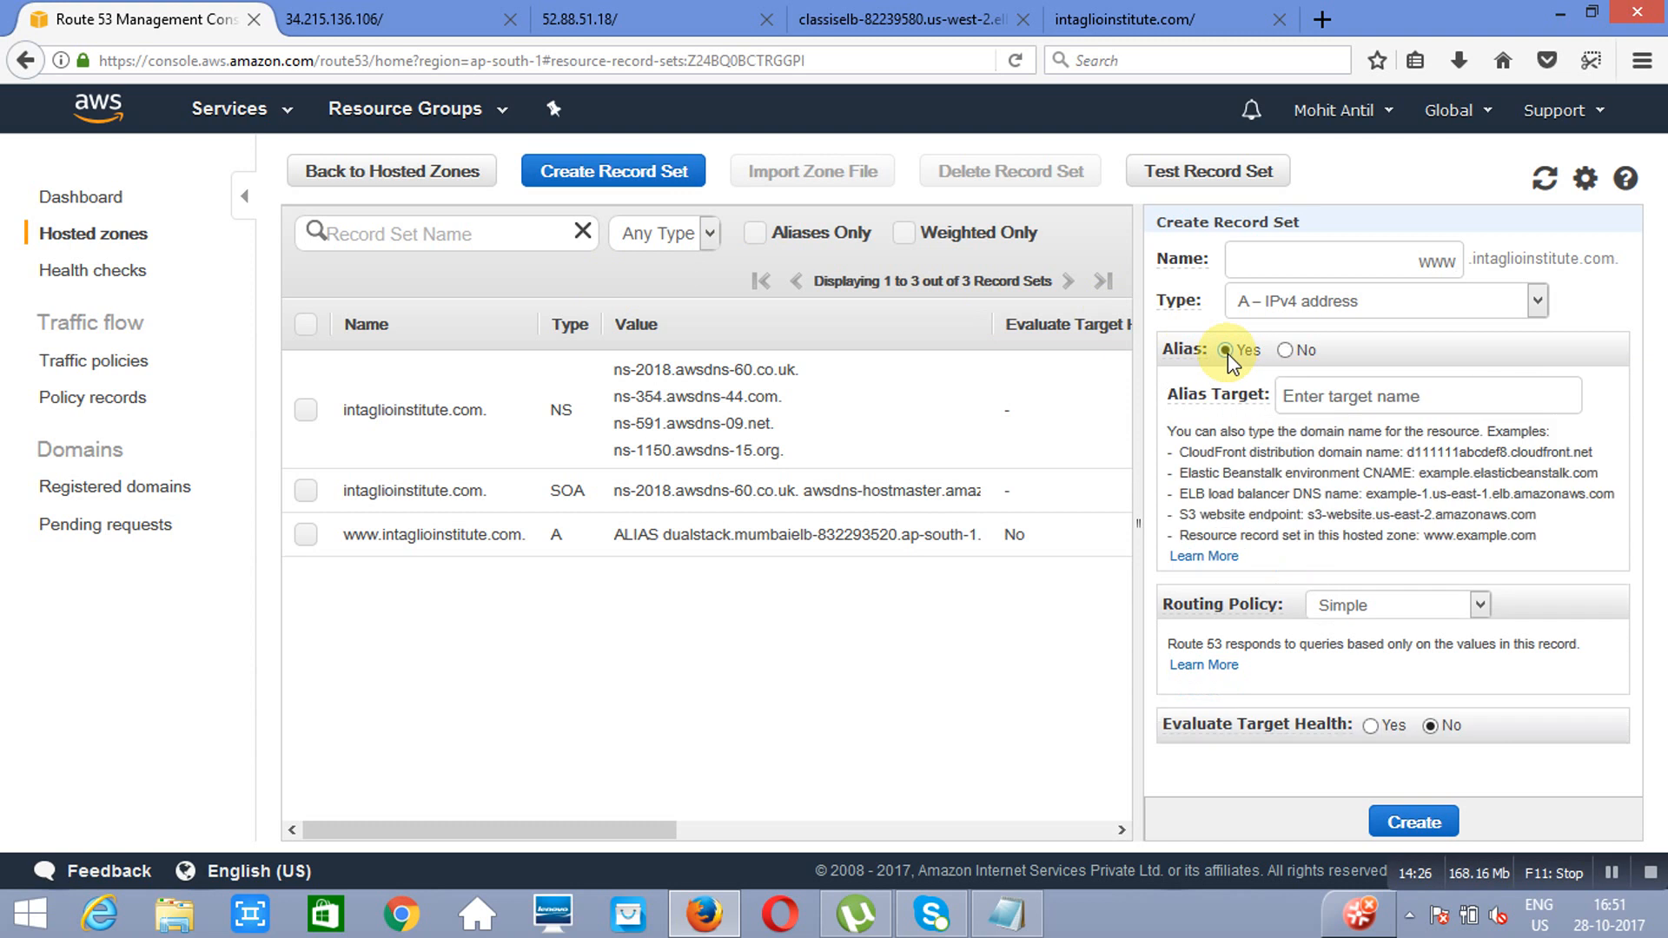
left_click(1446, 398)
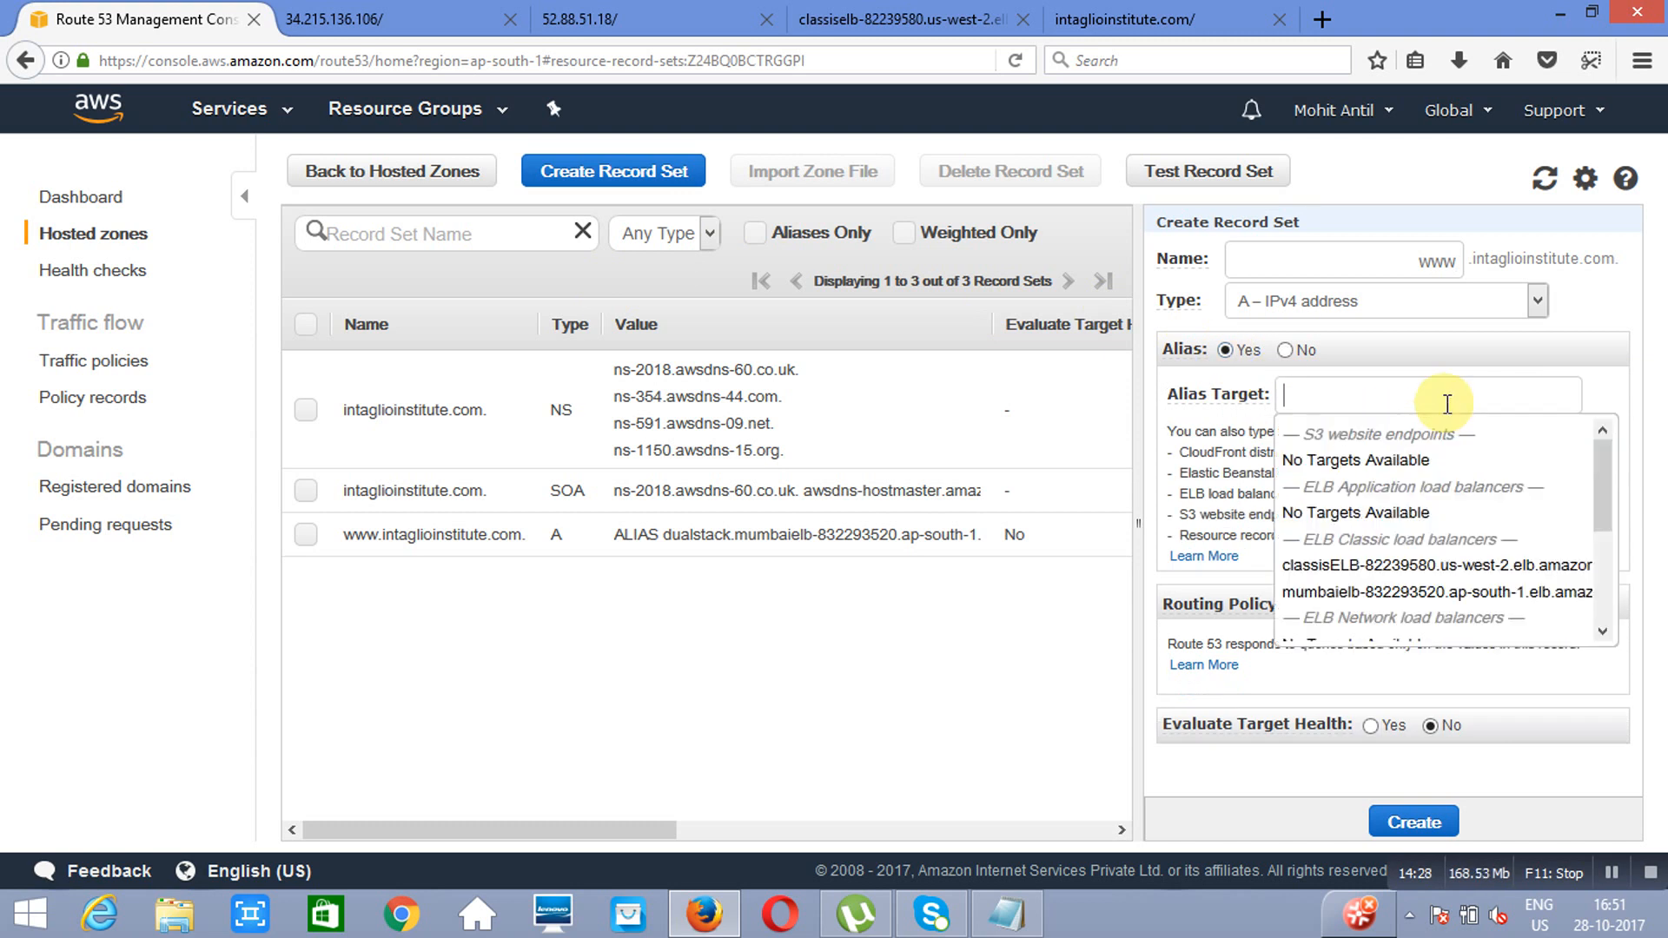
left_click(1449, 566)
Step: Give this second www record Weighted routing with weight 10 and set ID us, and create it
left_click(1479, 628)
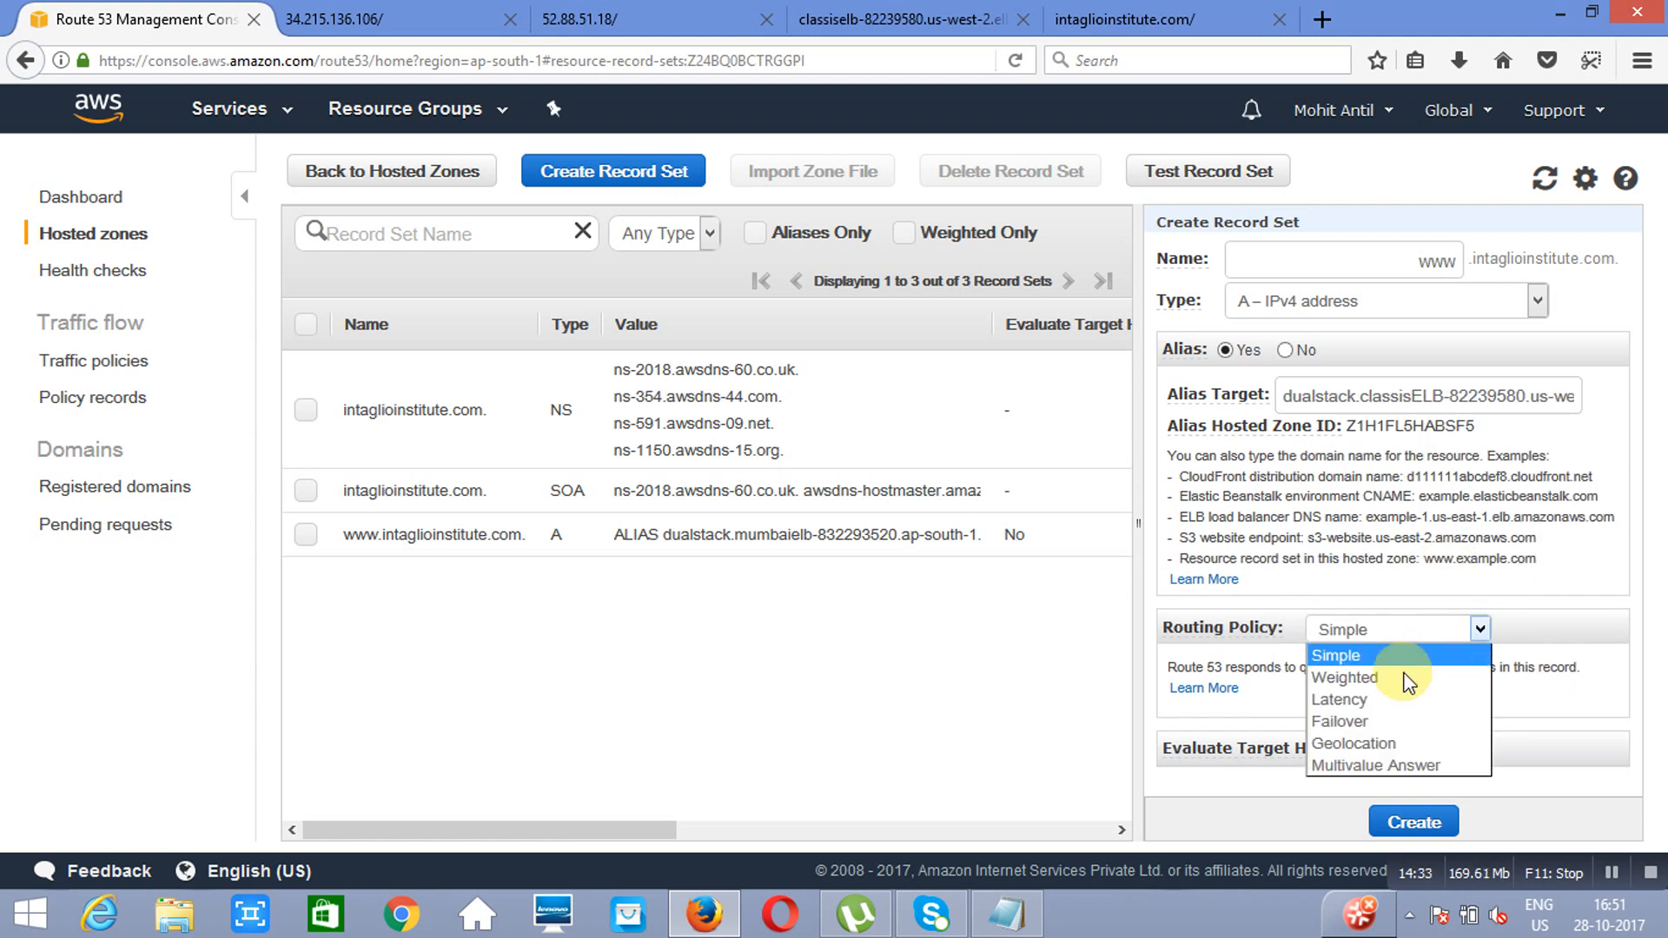
left_click(1390, 679)
left_click(1443, 740)
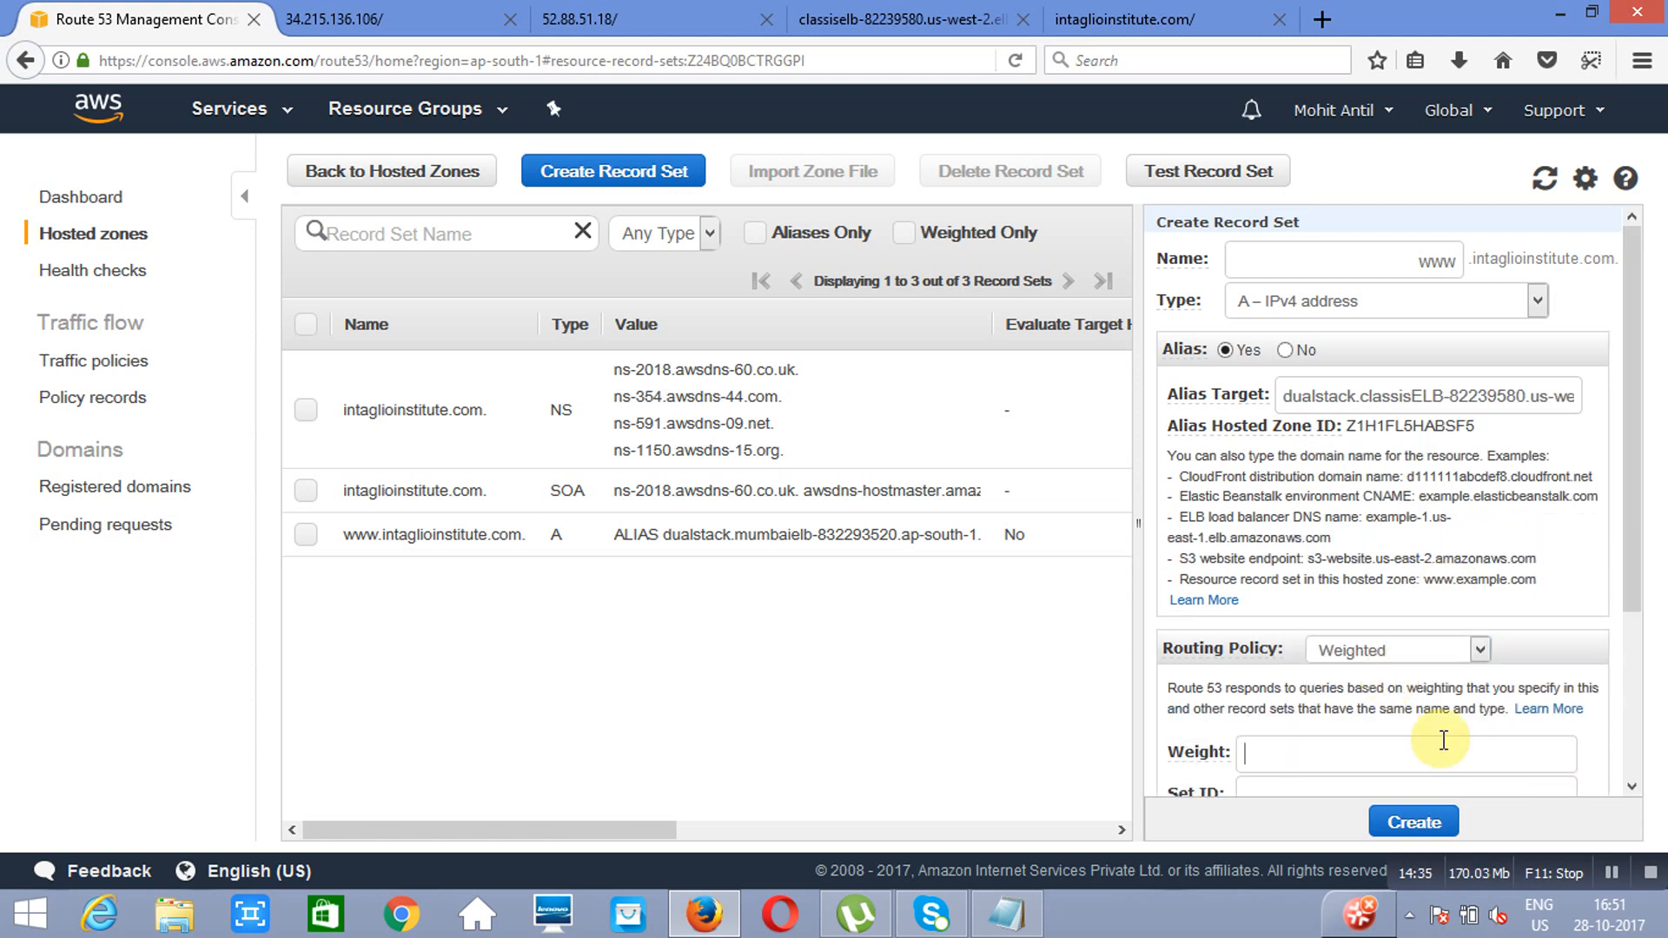
type("10")
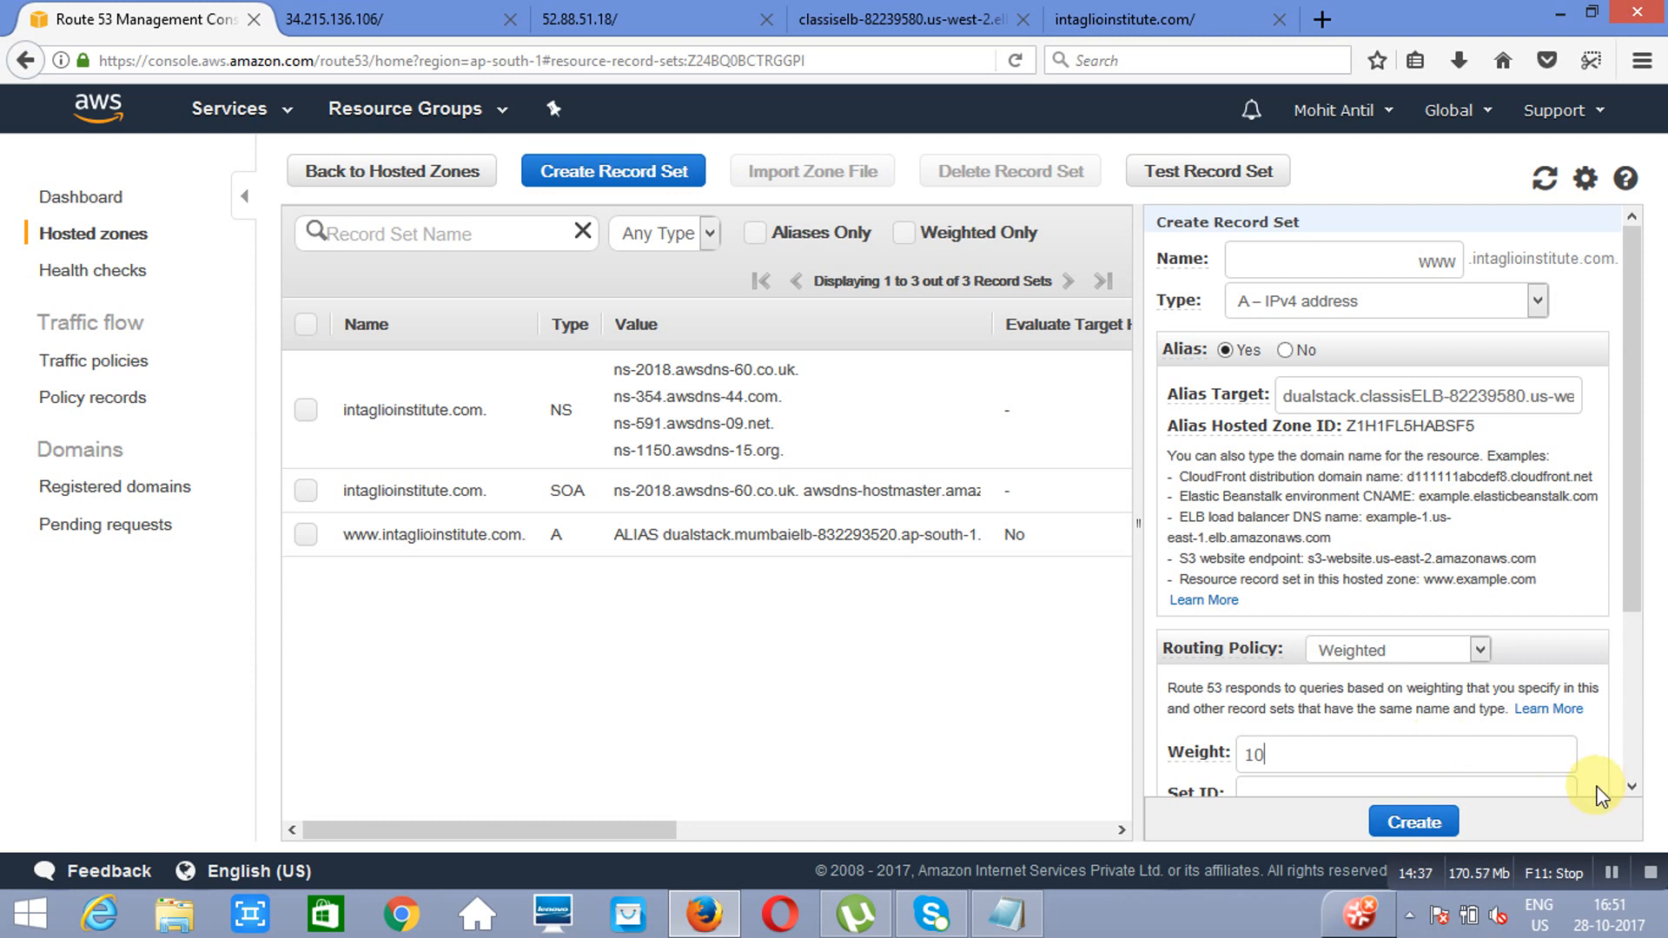
scroll(1629, 787, "down", 3)
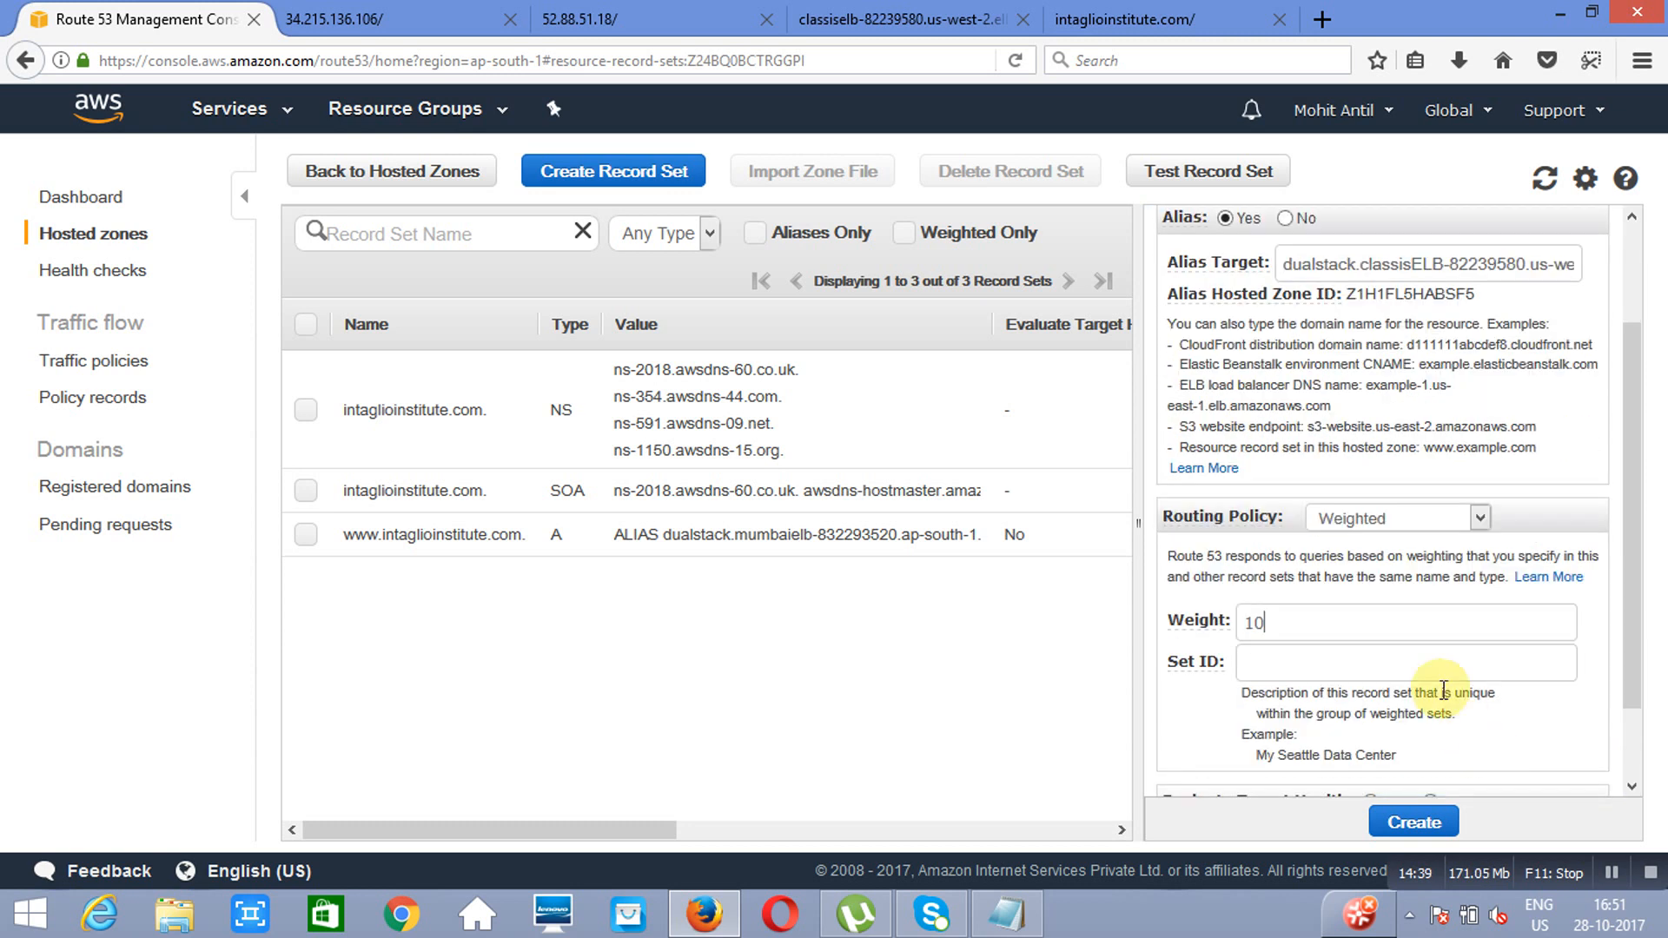
type("us")
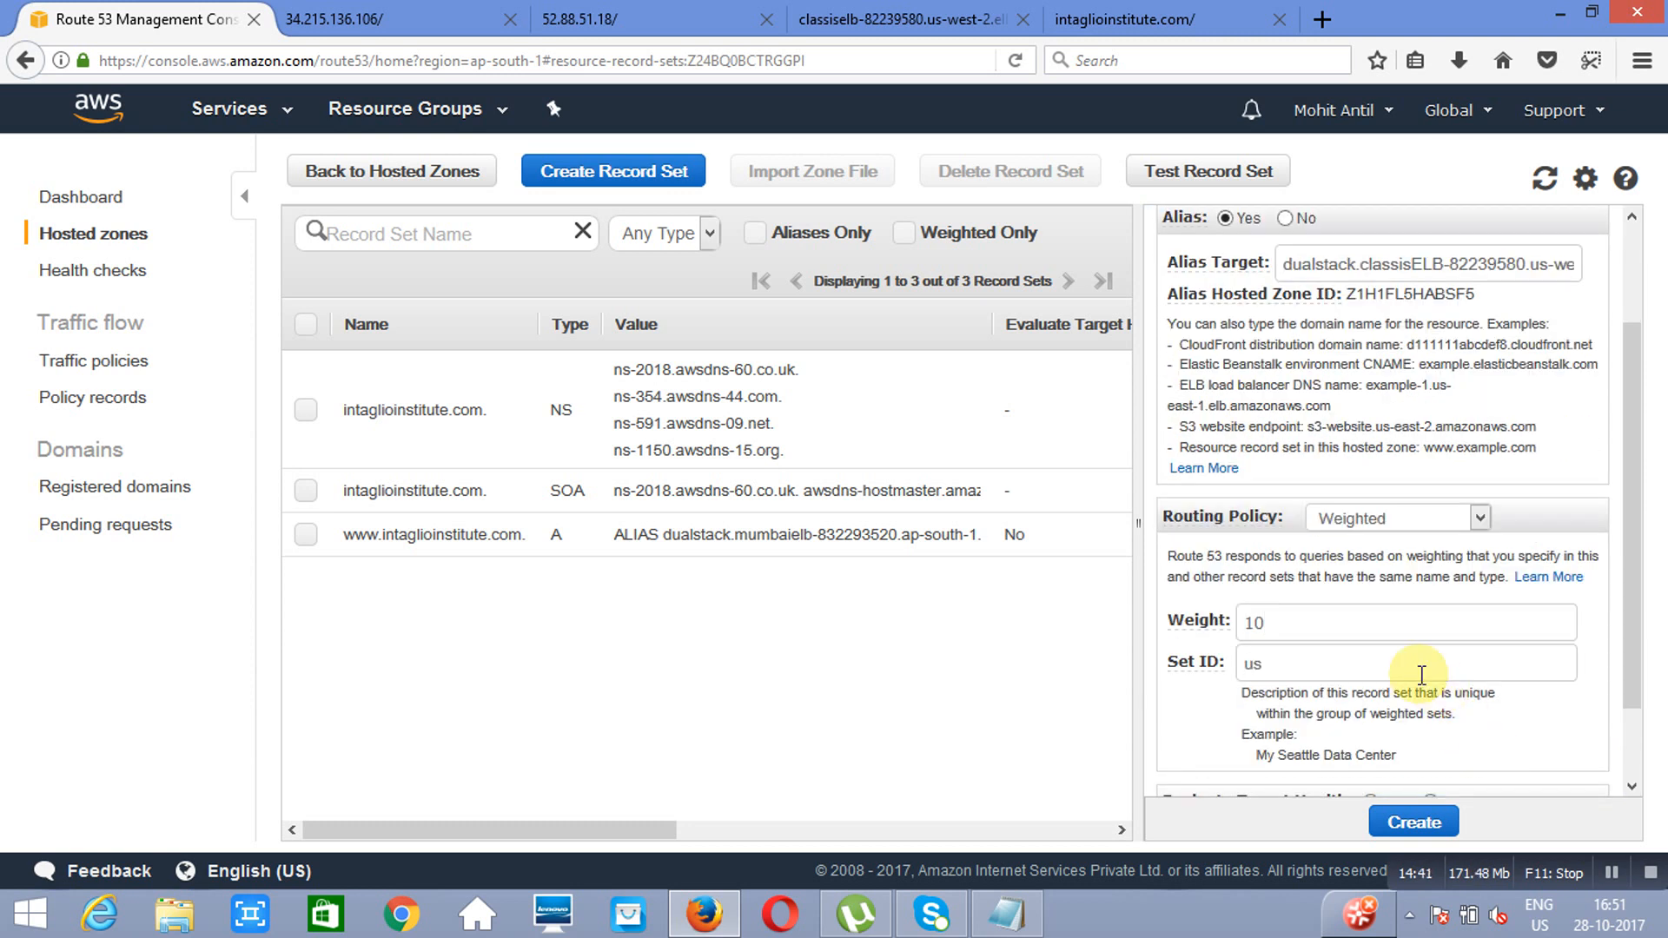
left_click(1419, 822)
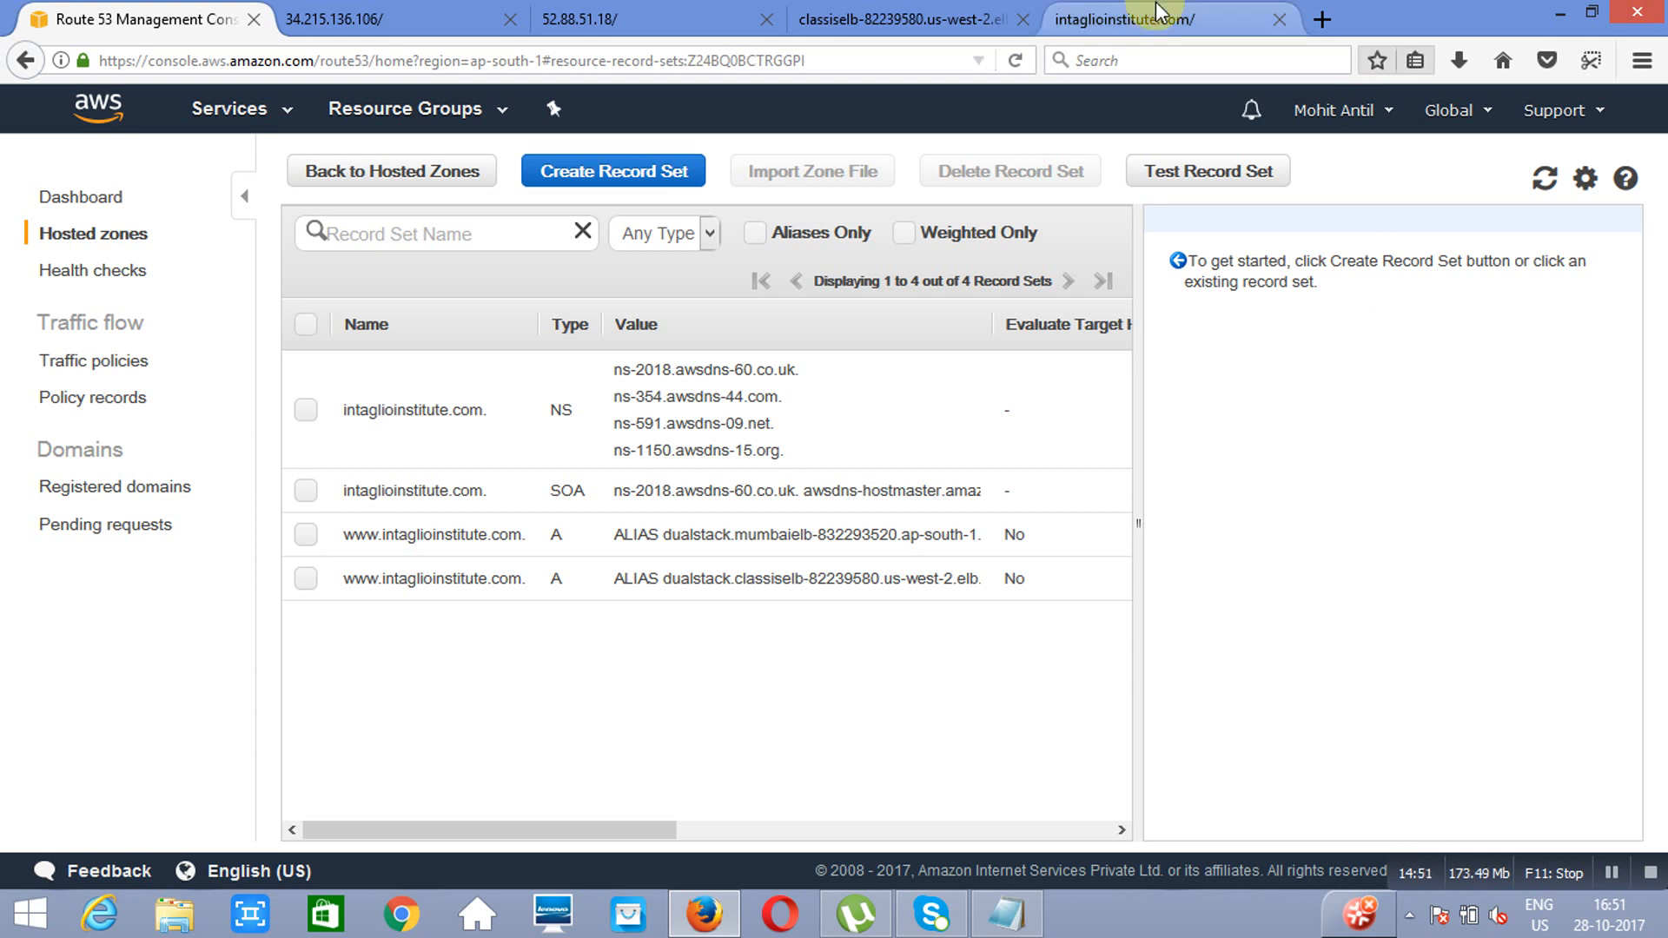
left_click(1123, 23)
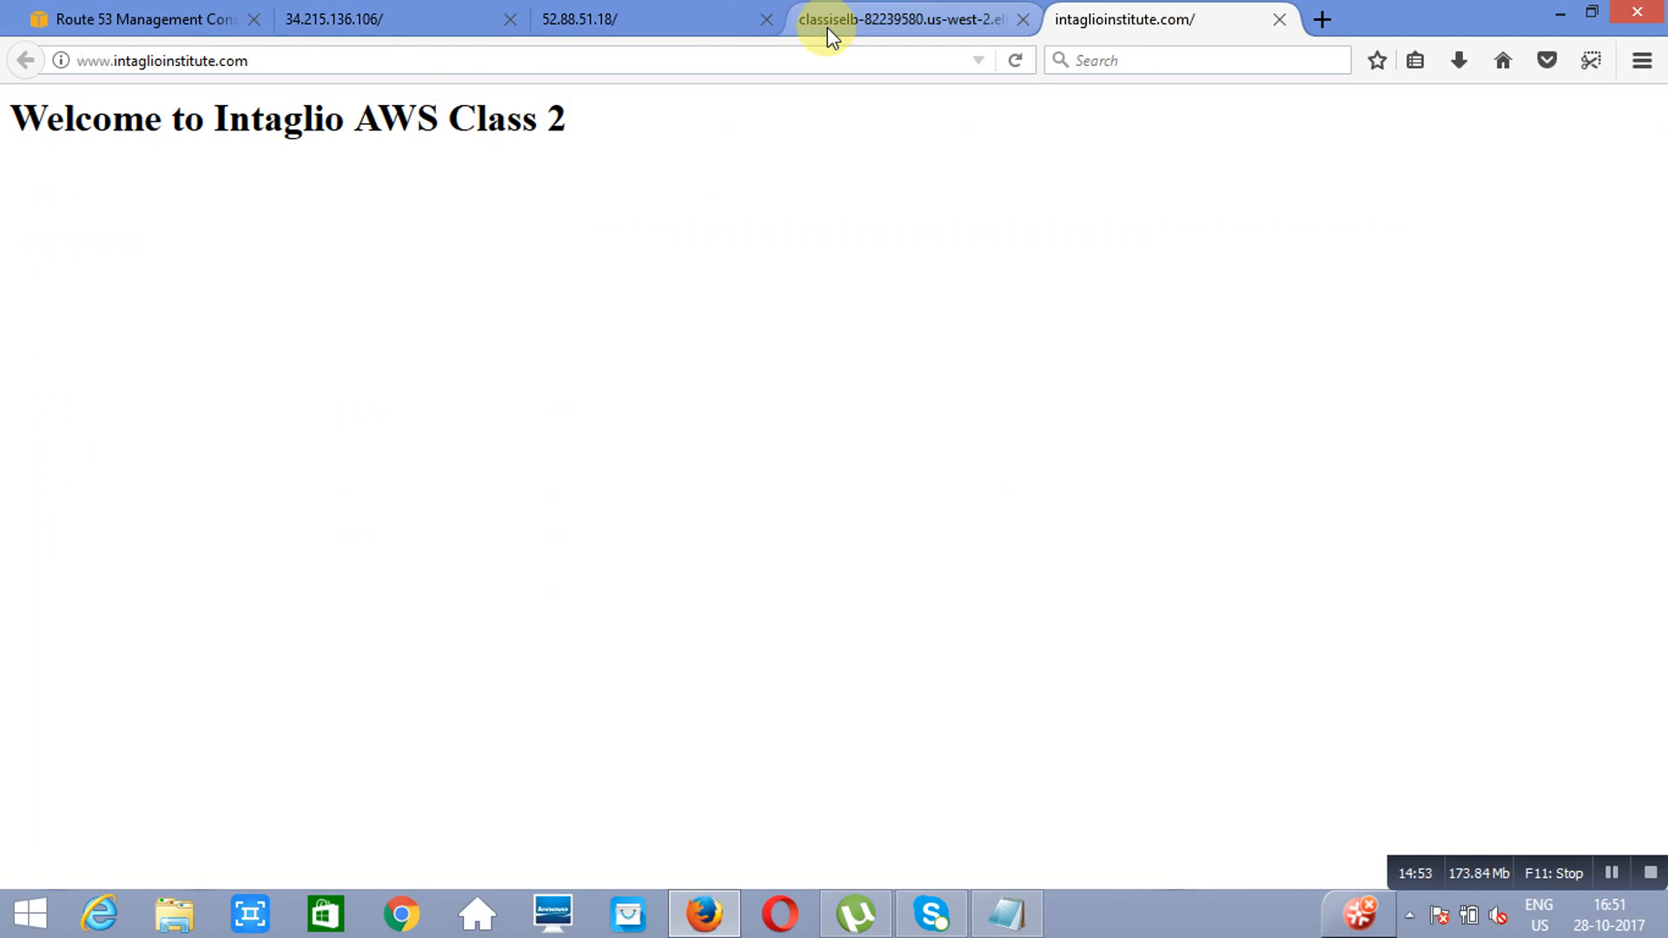
left_click(1014, 58)
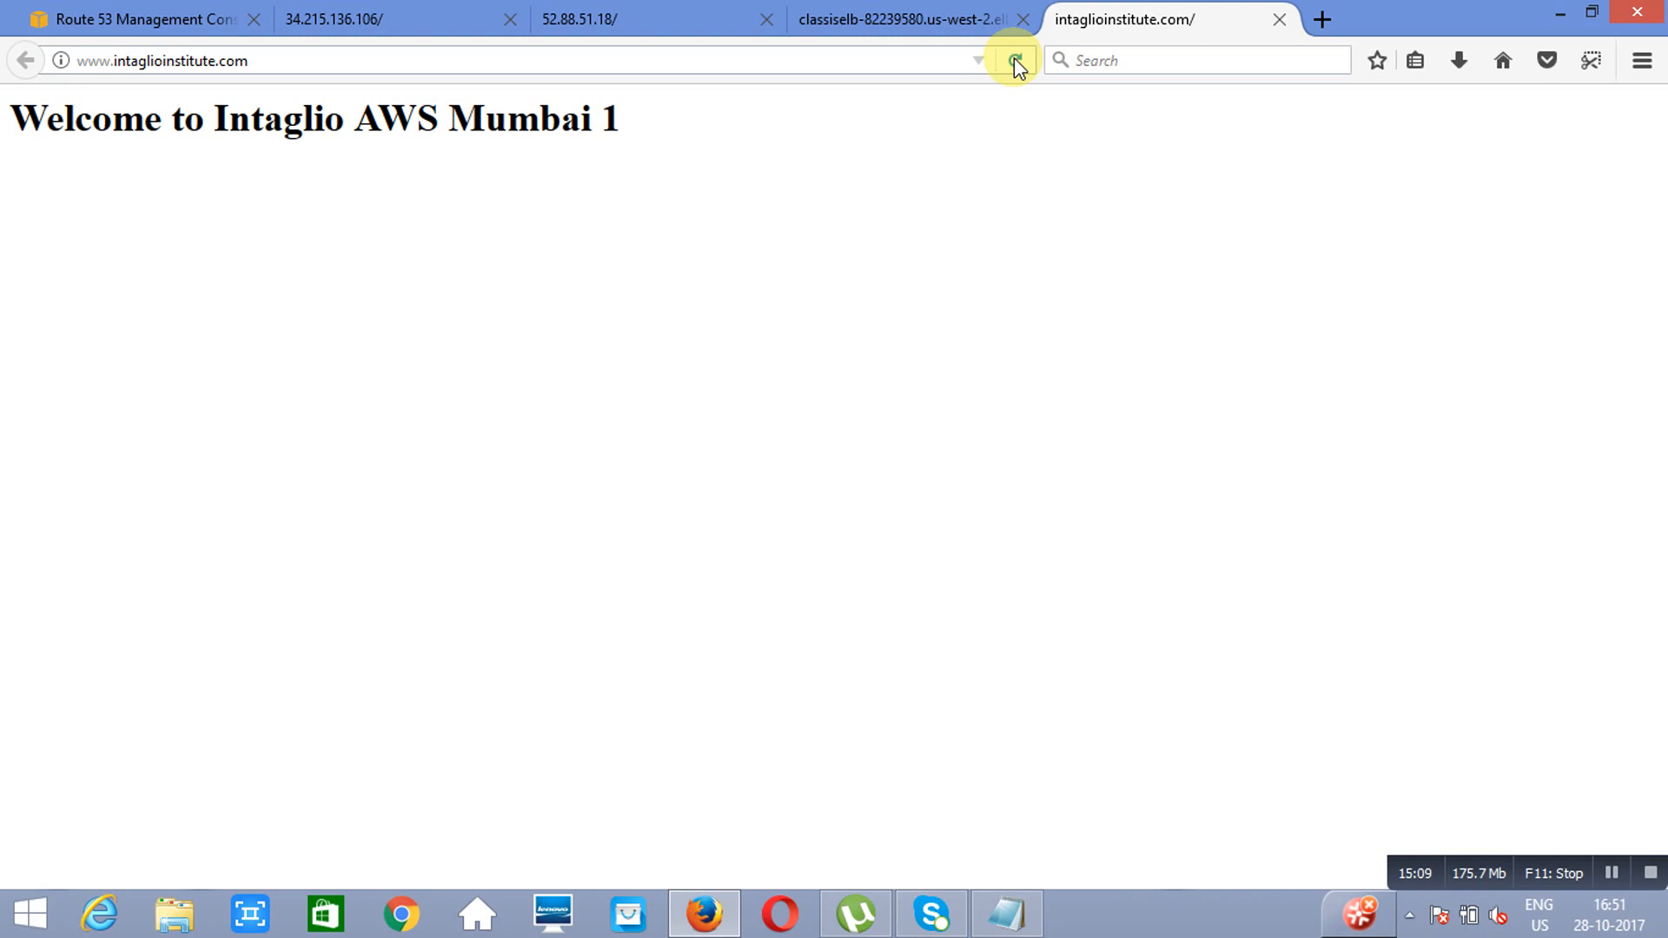
left_click(1013, 57)
left_click(1014, 58)
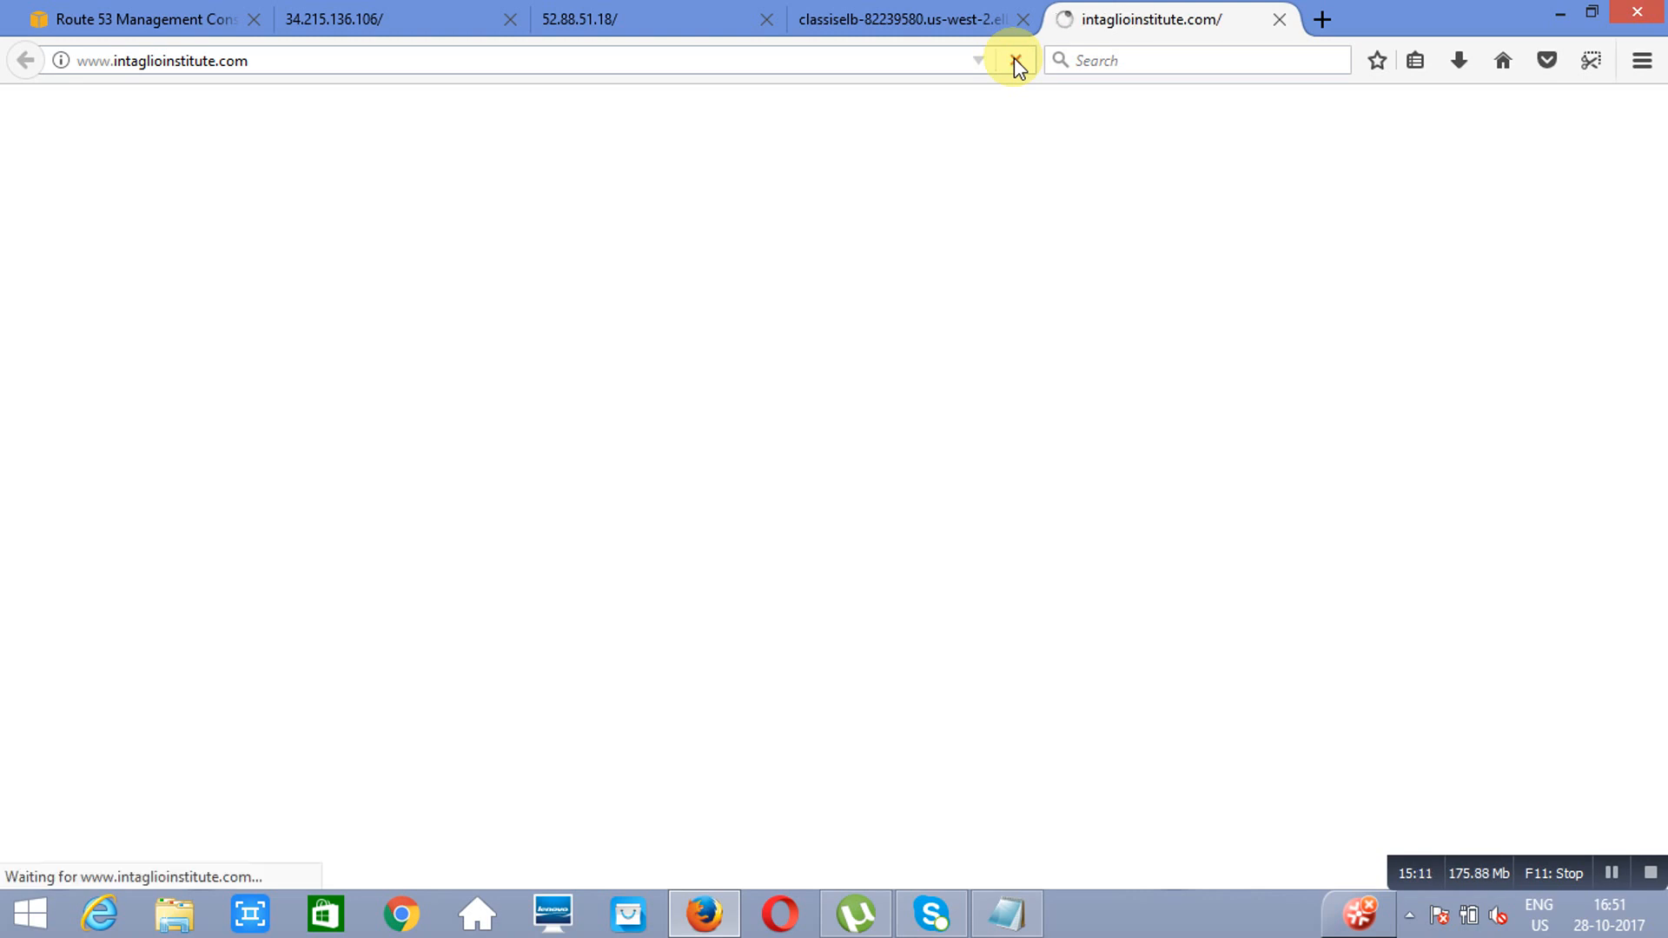
left_click(1013, 57)
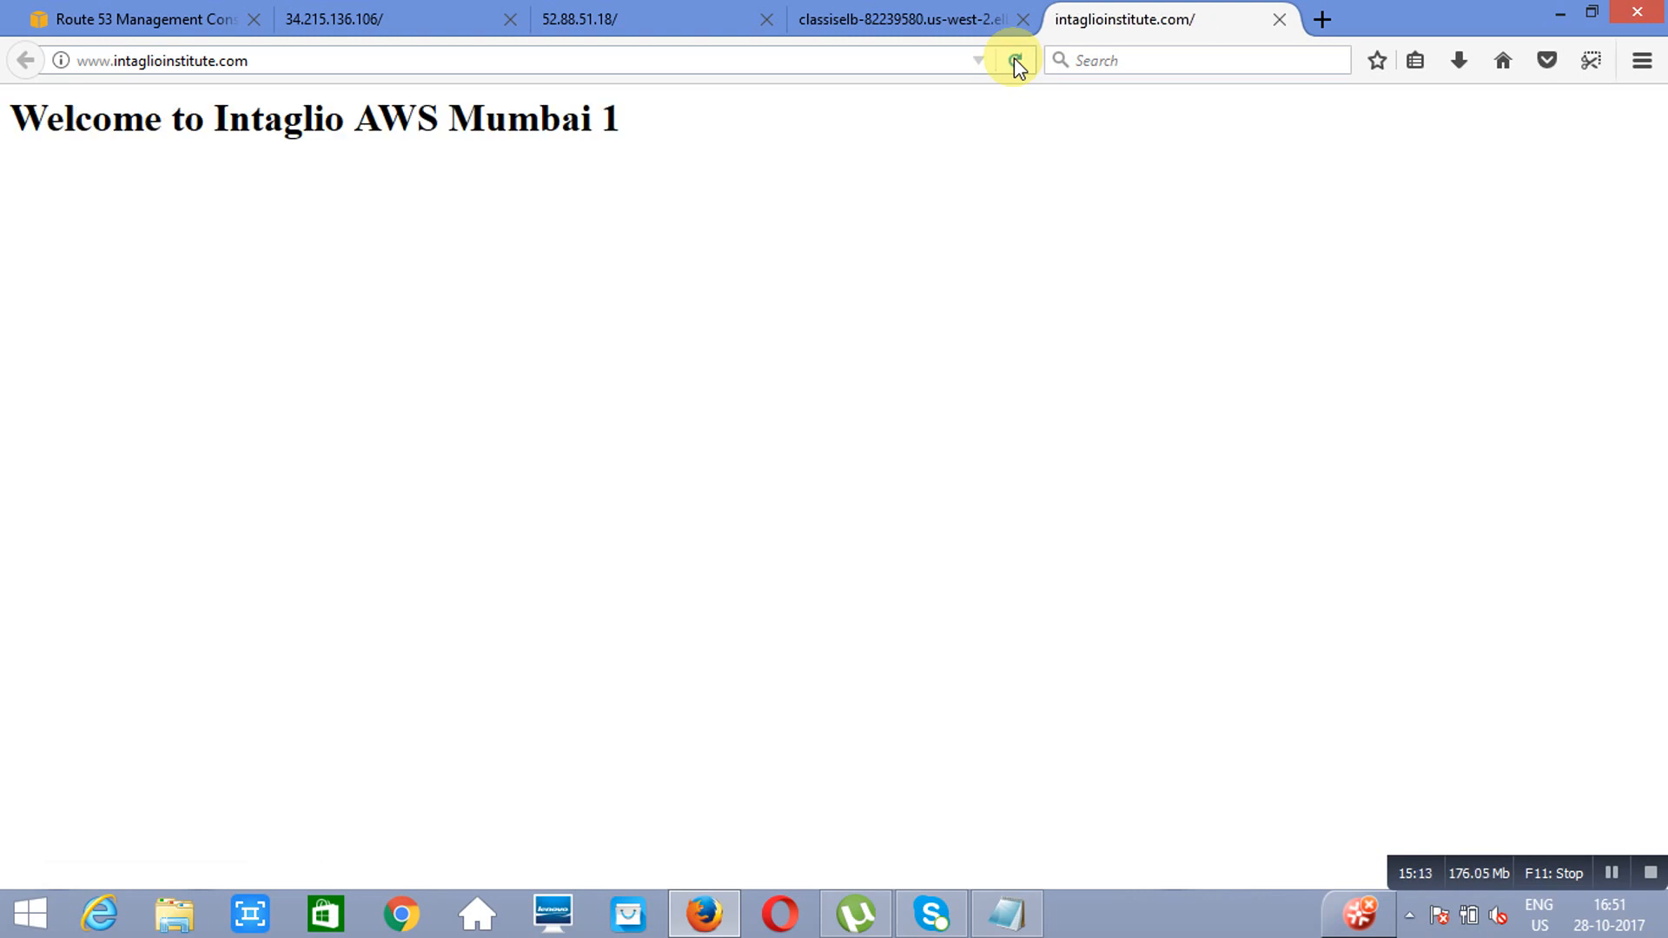
left_click(1013, 58)
left_click(132, 23)
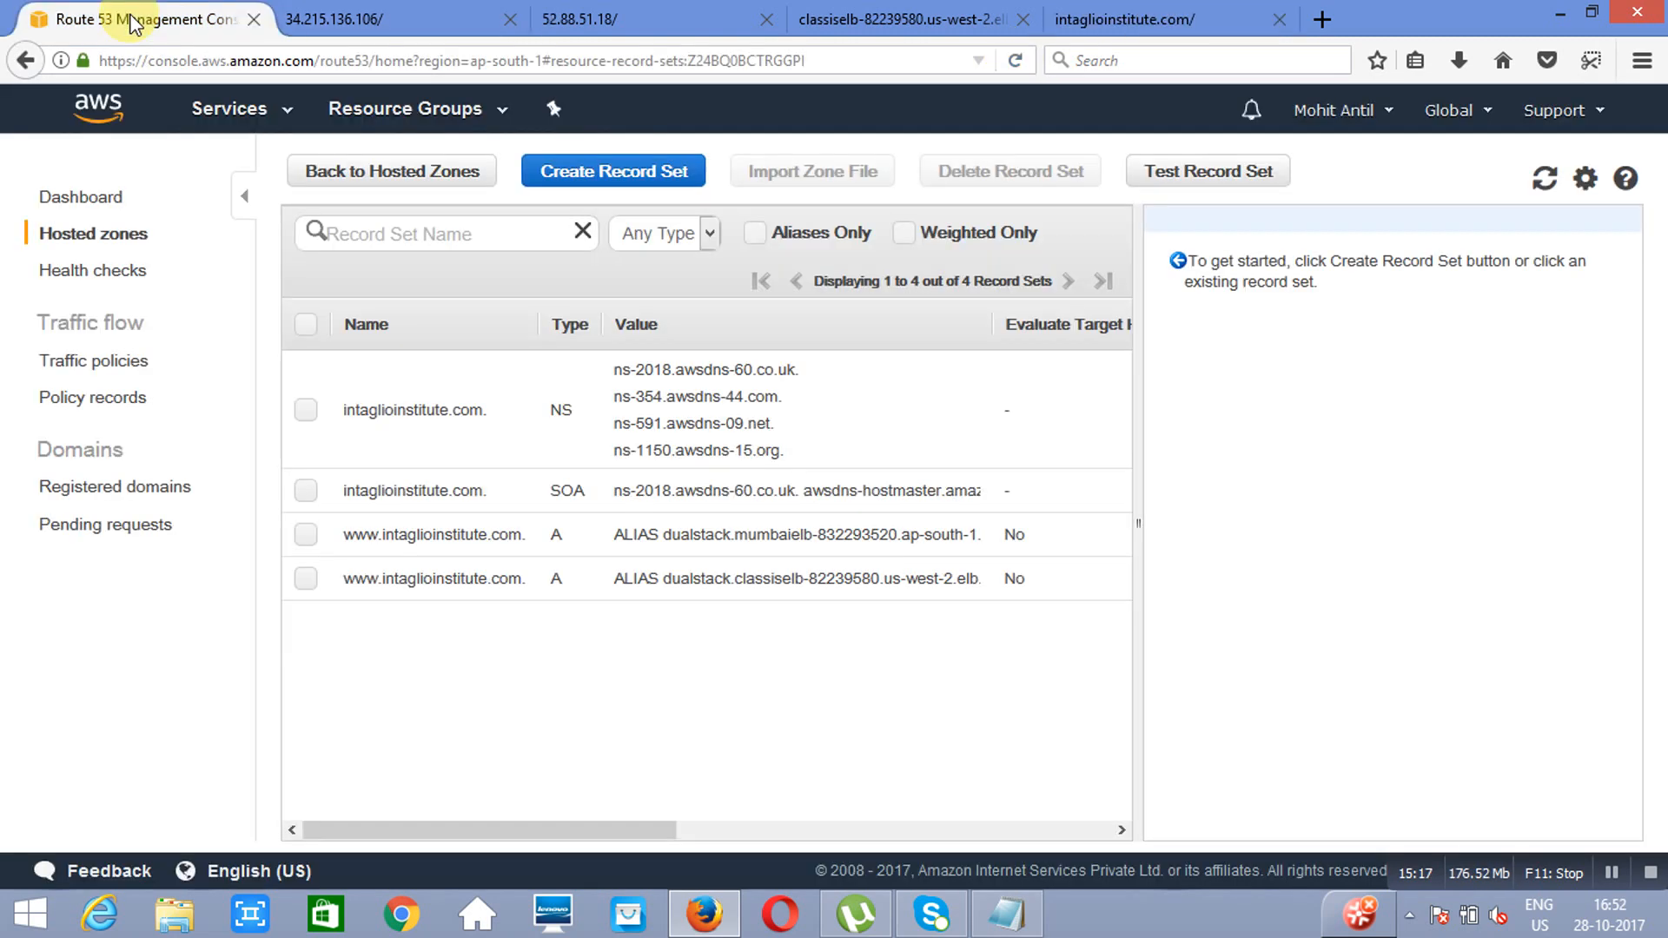
left_click(307, 534)
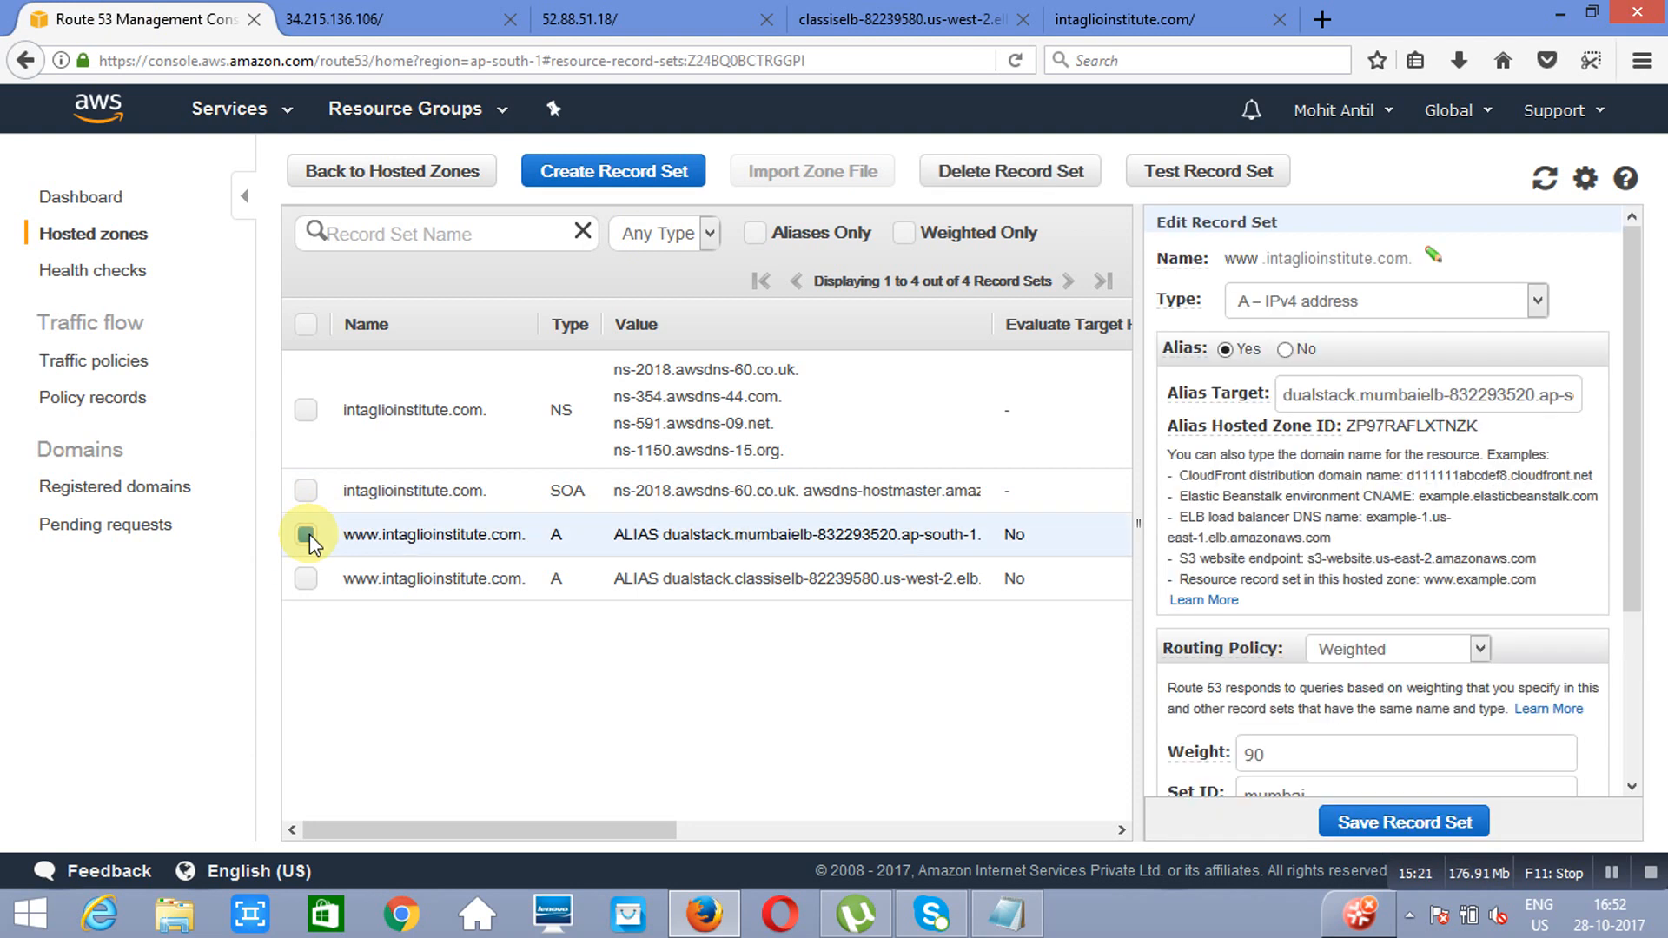
left_click(1022, 178)
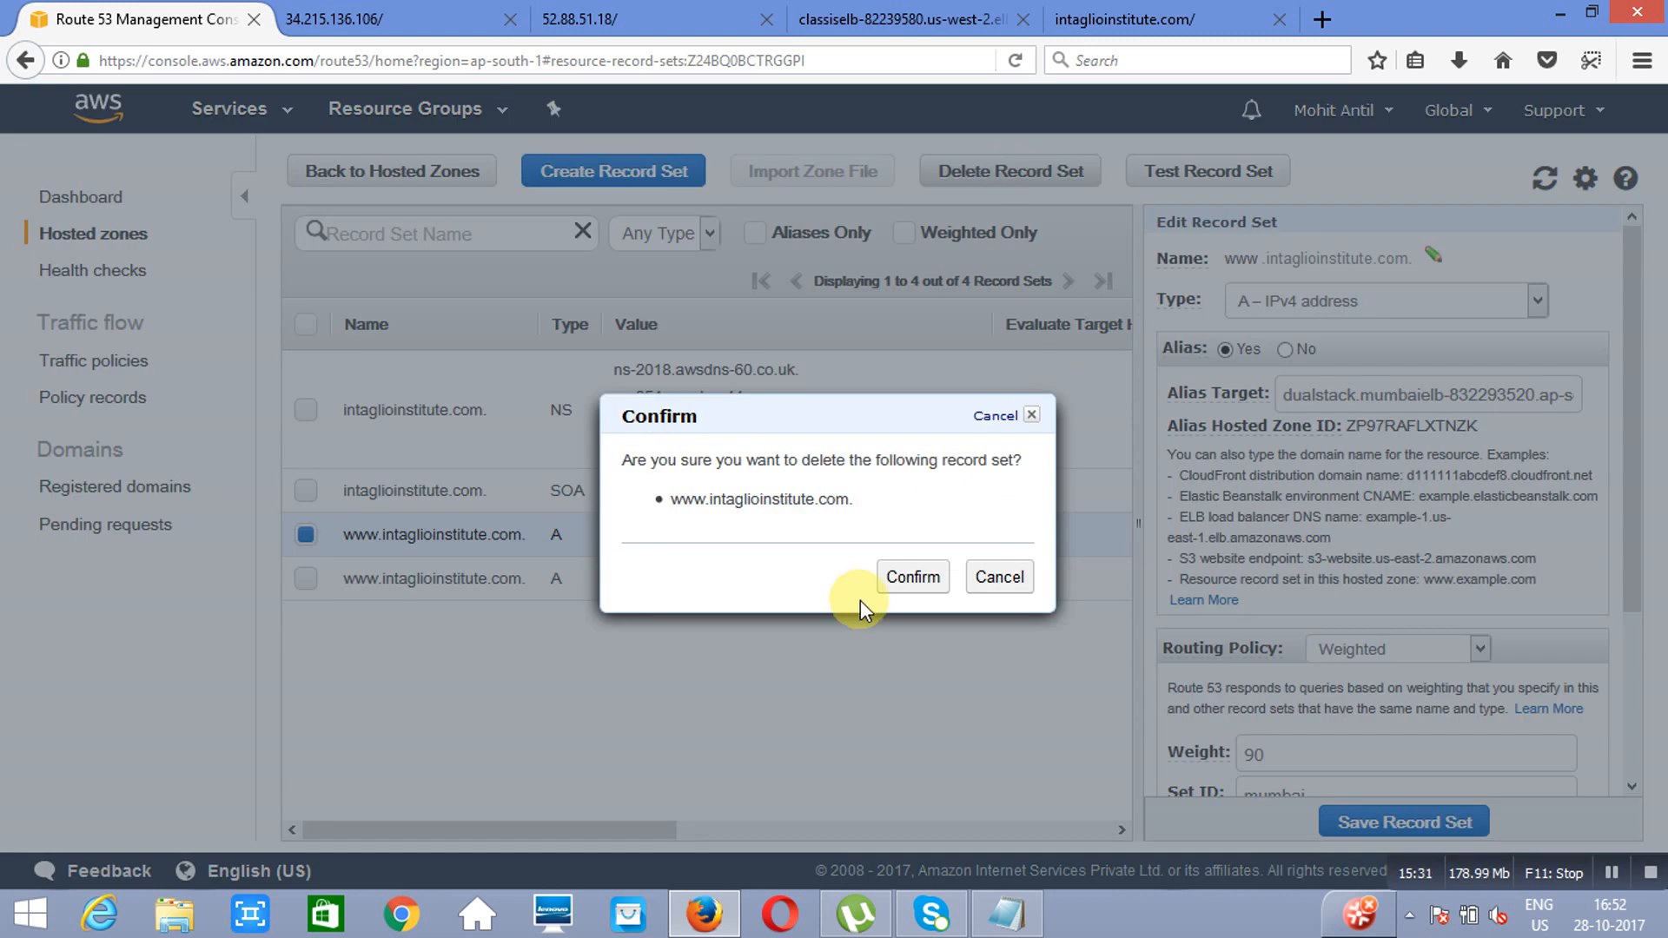
left_click(925, 582)
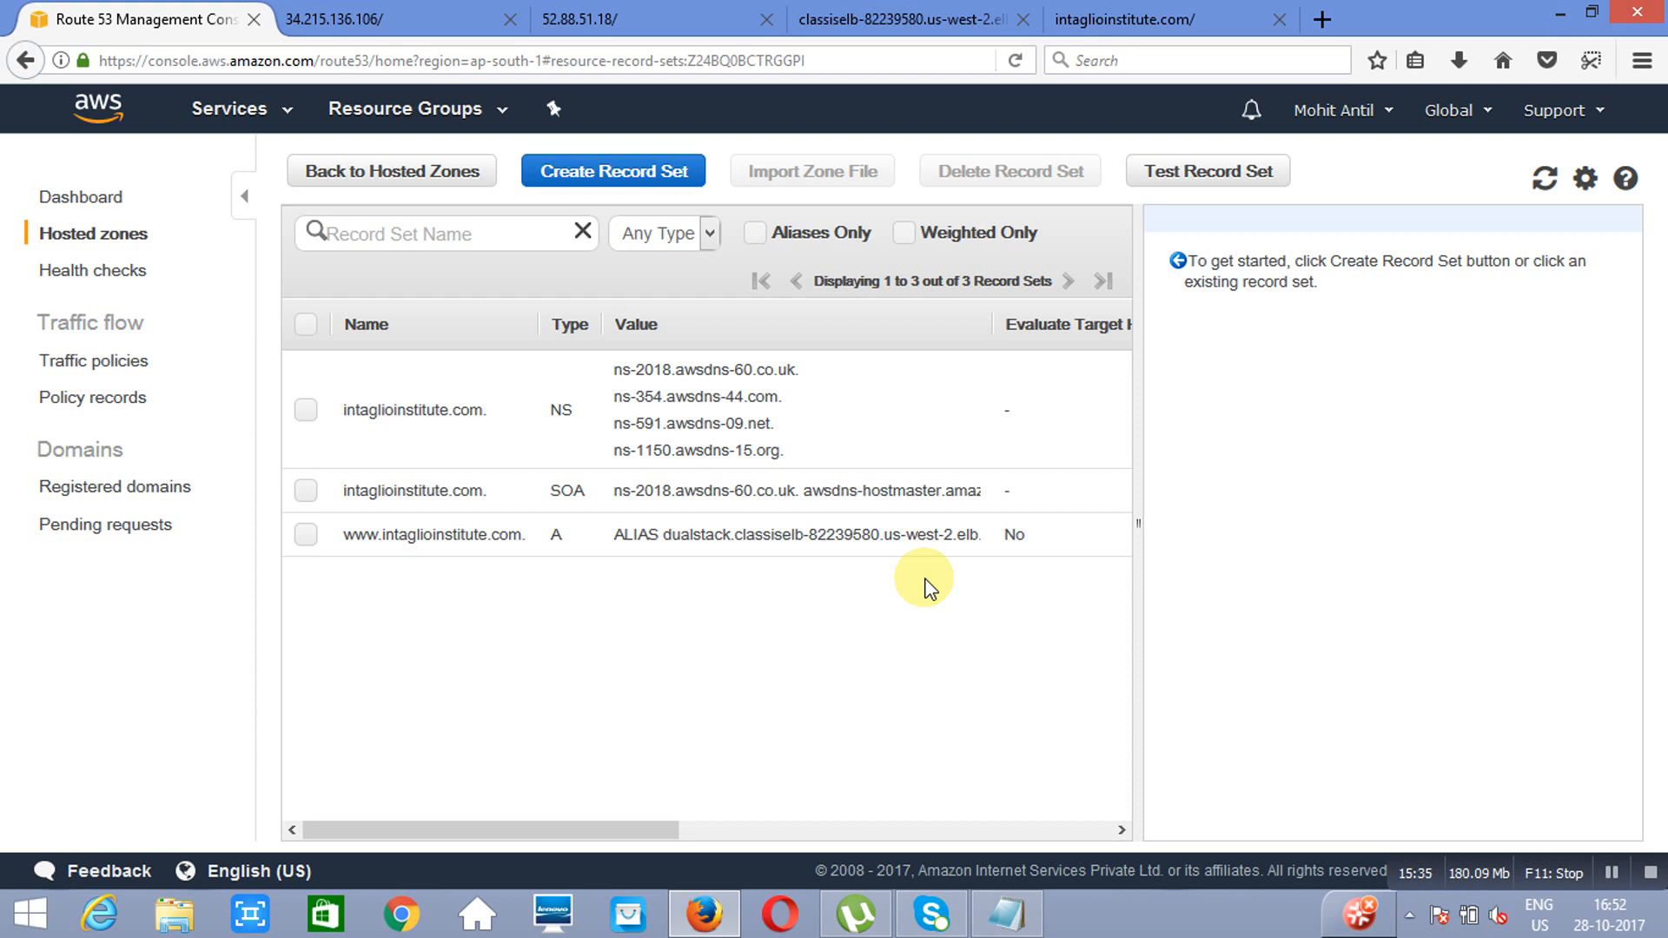
left_click(306, 534)
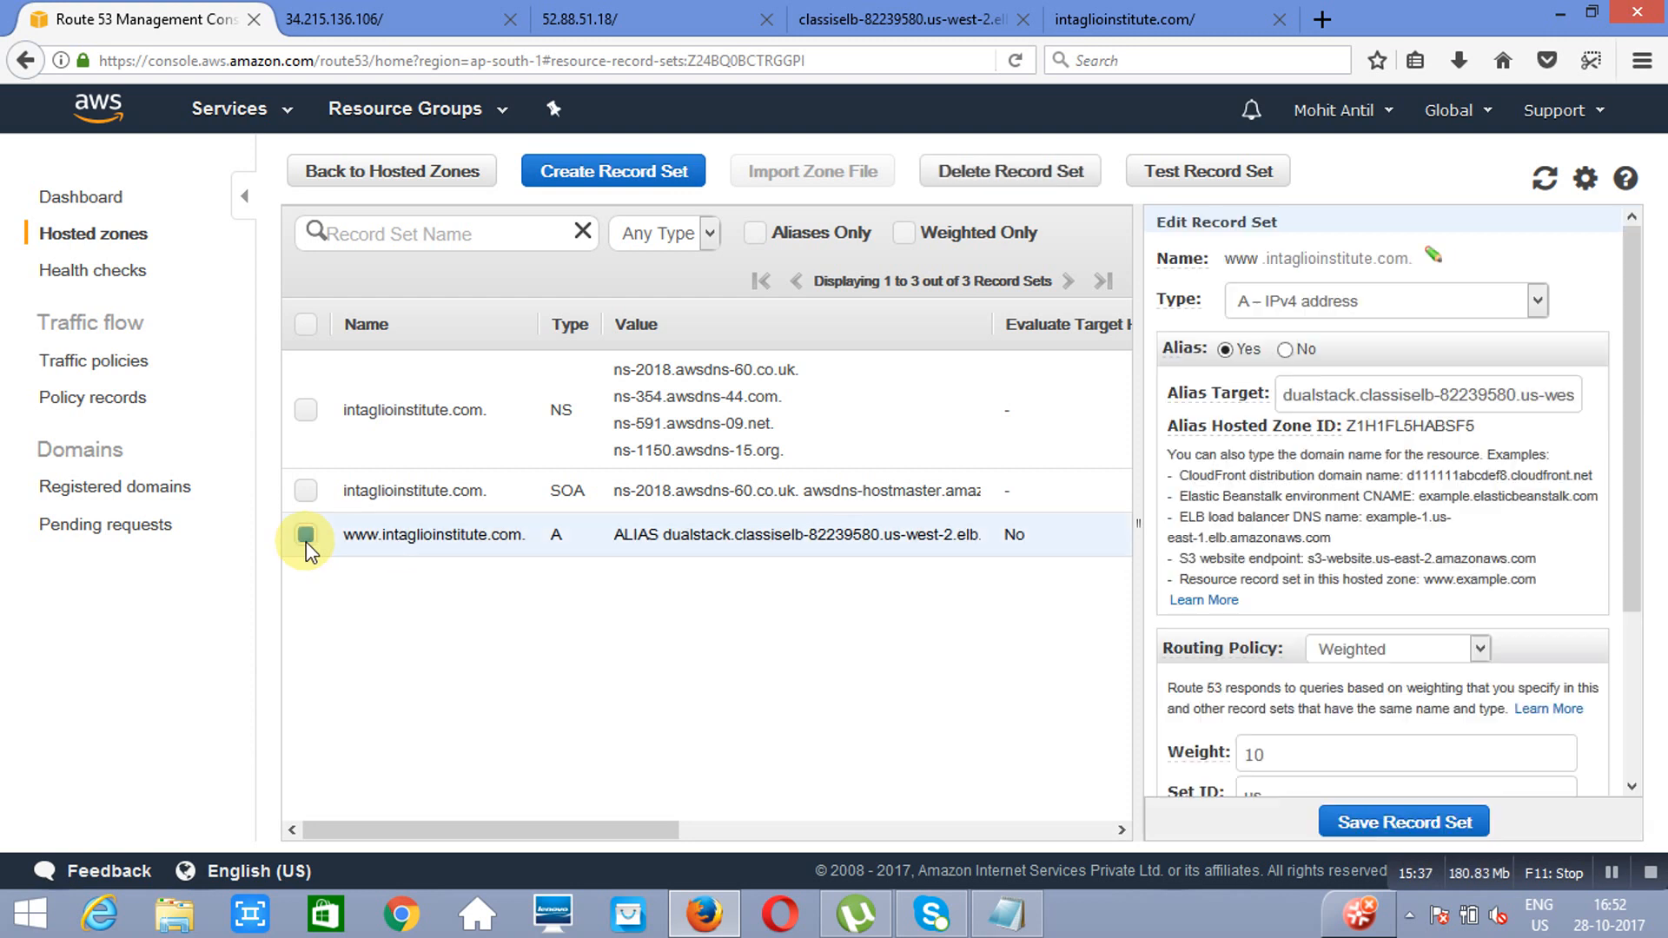
left_click(1010, 182)
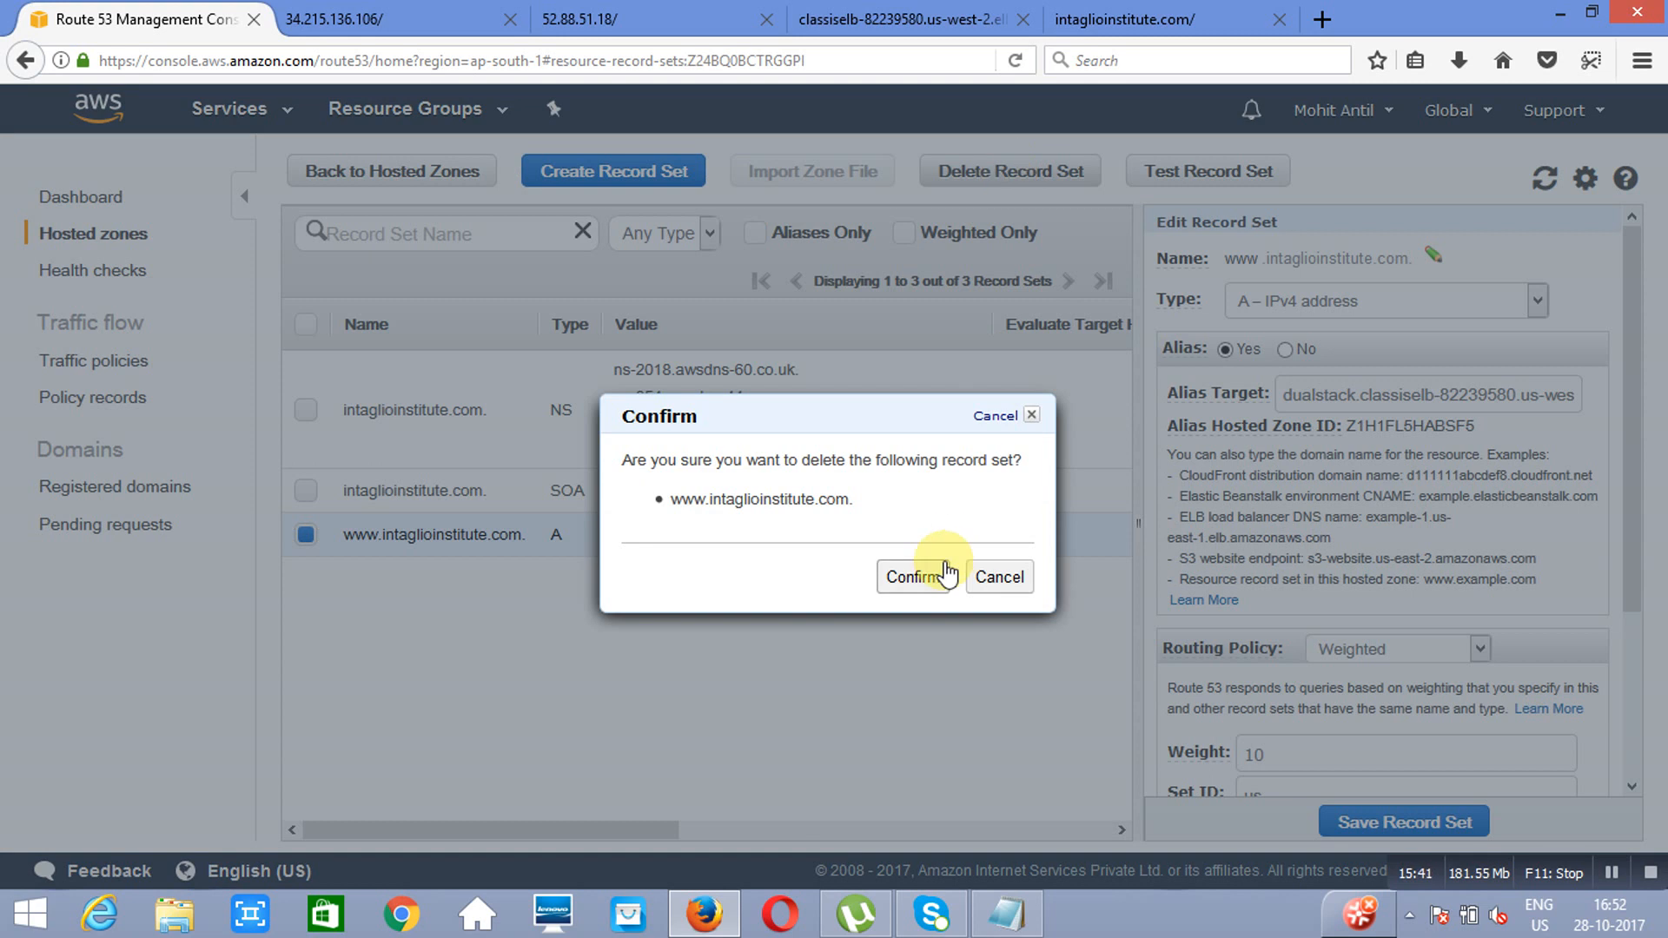
left_click(908, 576)
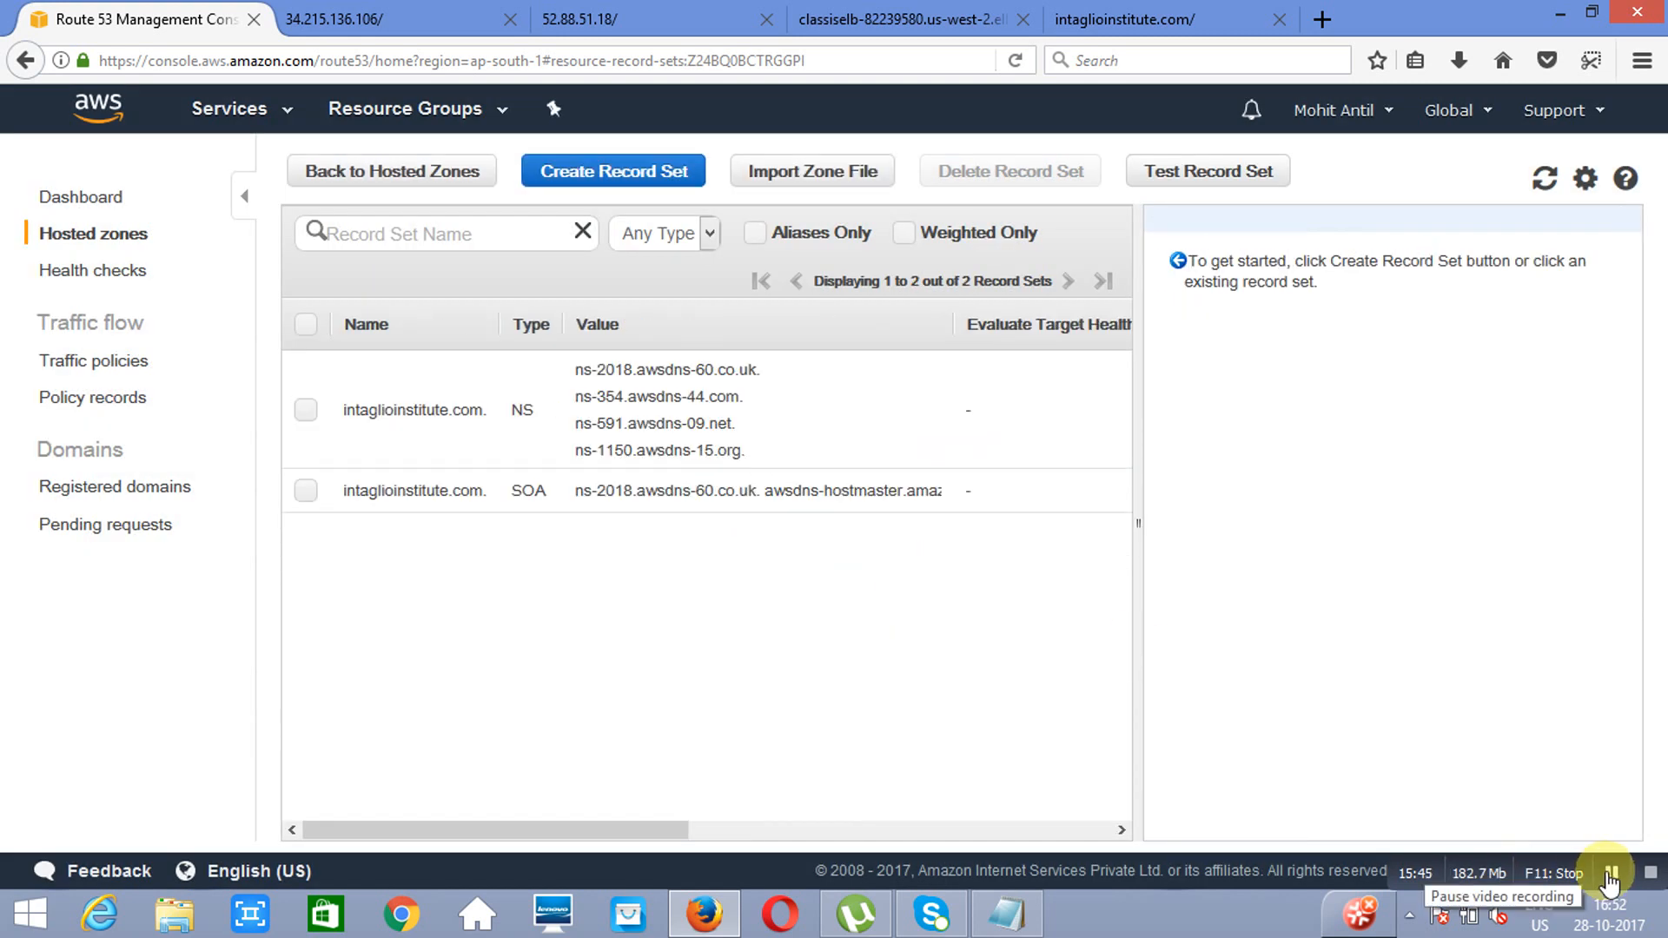
left_click(1612, 872)
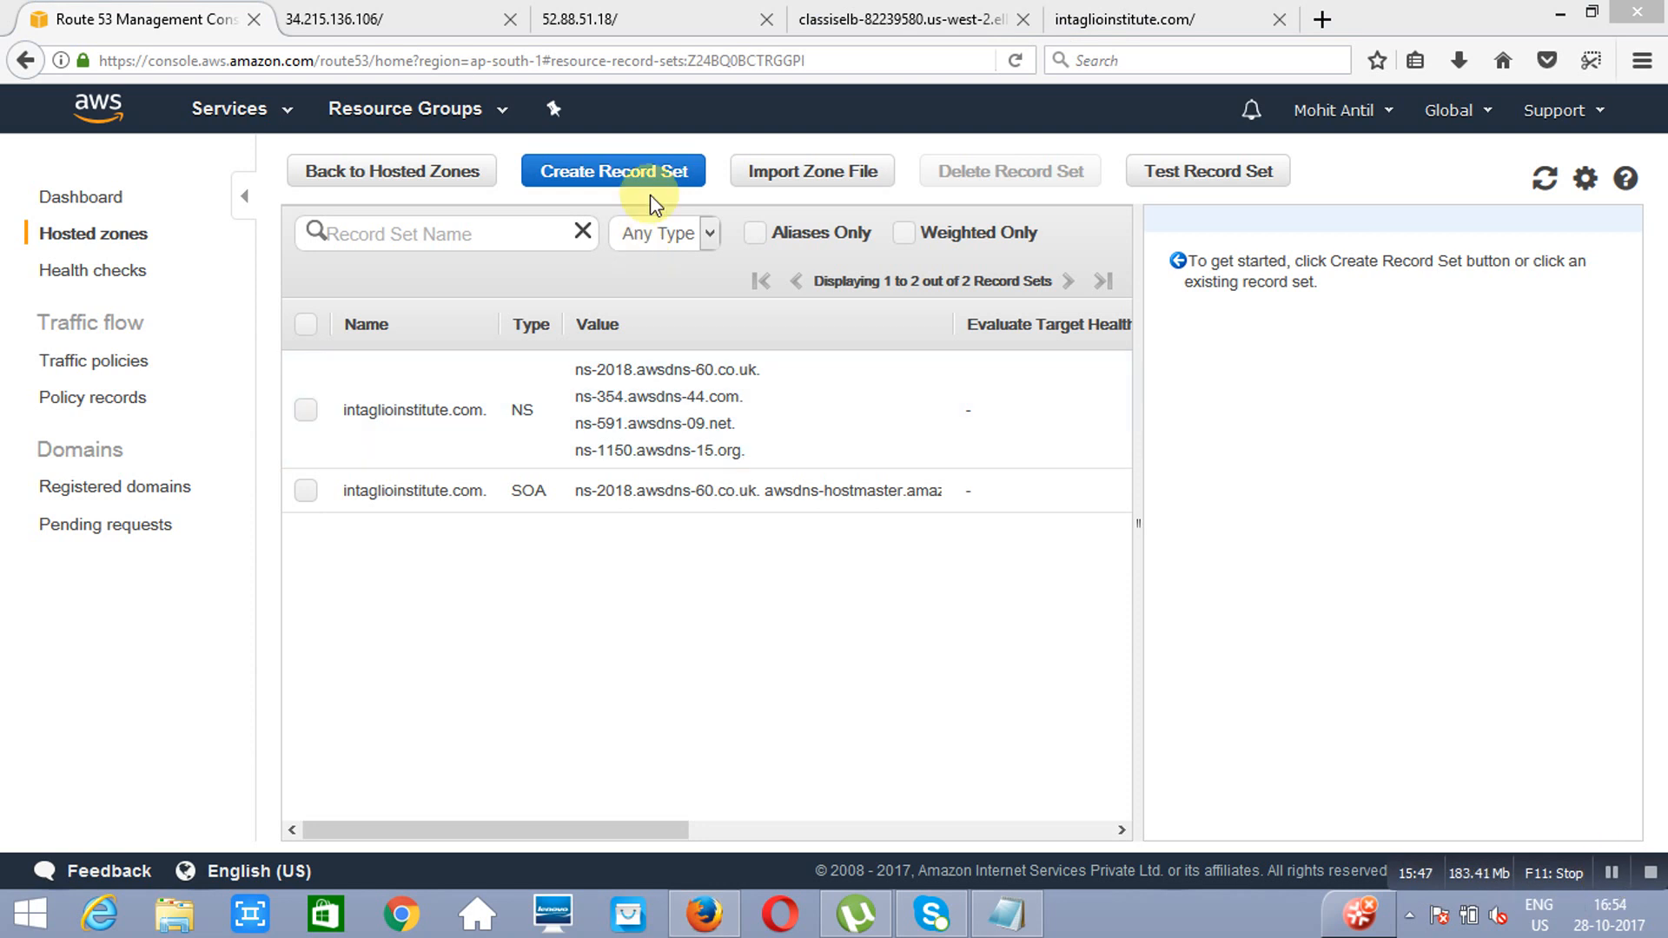
Step: Start a new A record set named www as an alias targeting the classisELB Classic Load Balancer in us-west-2
left_click(605, 174)
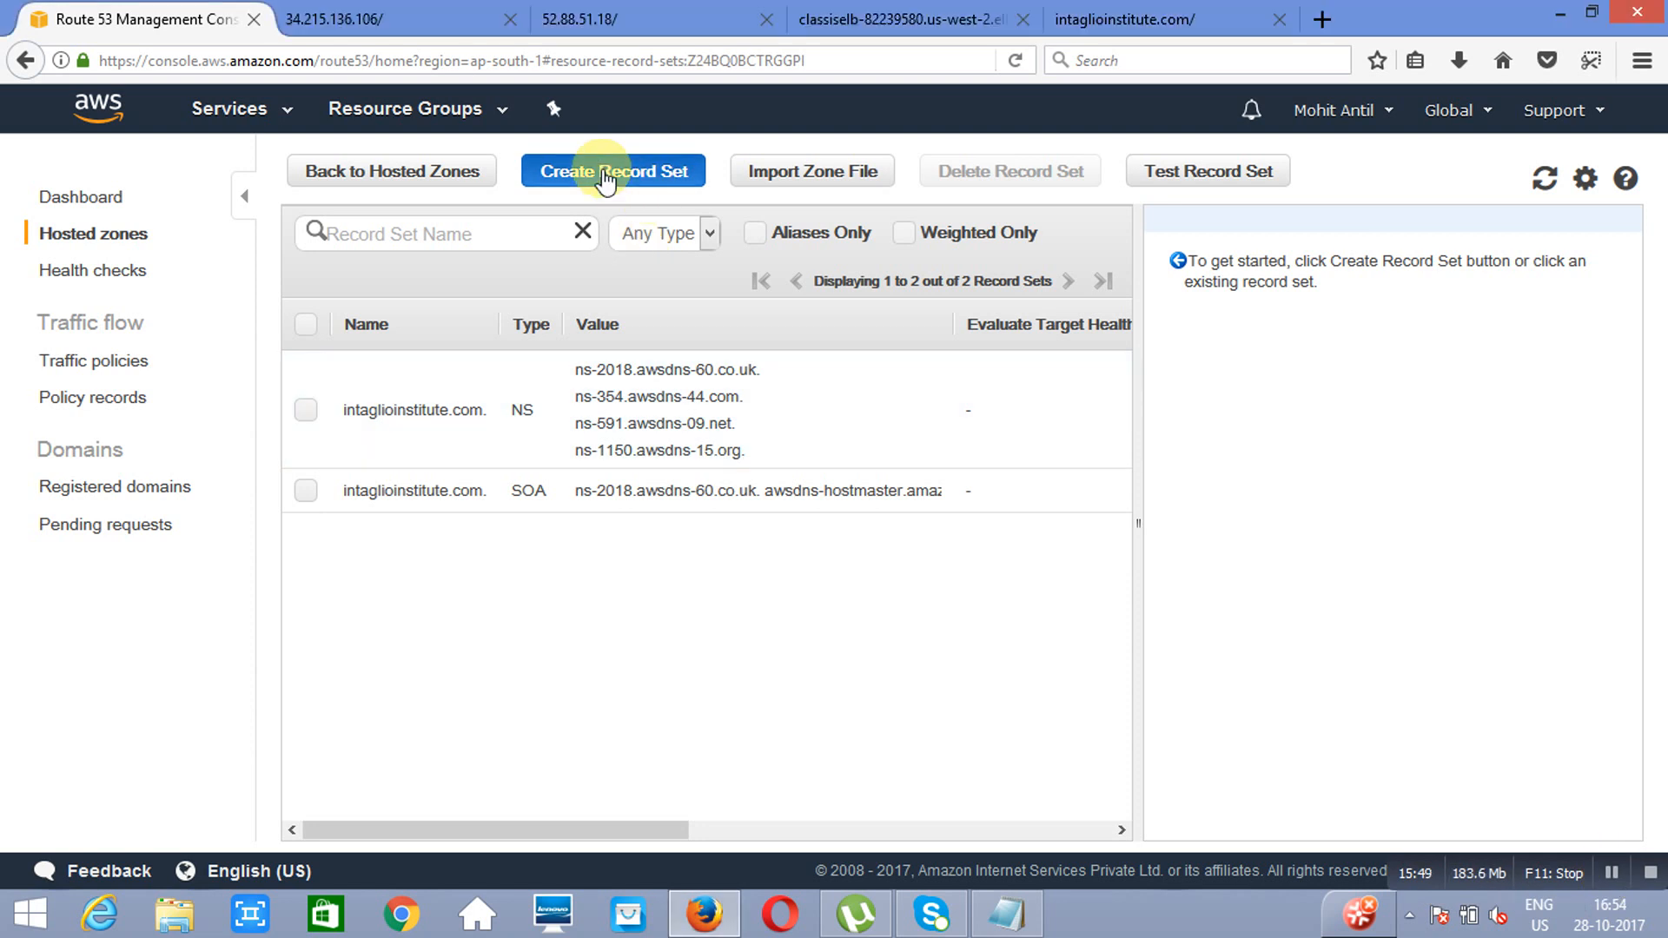
left_click(1411, 254)
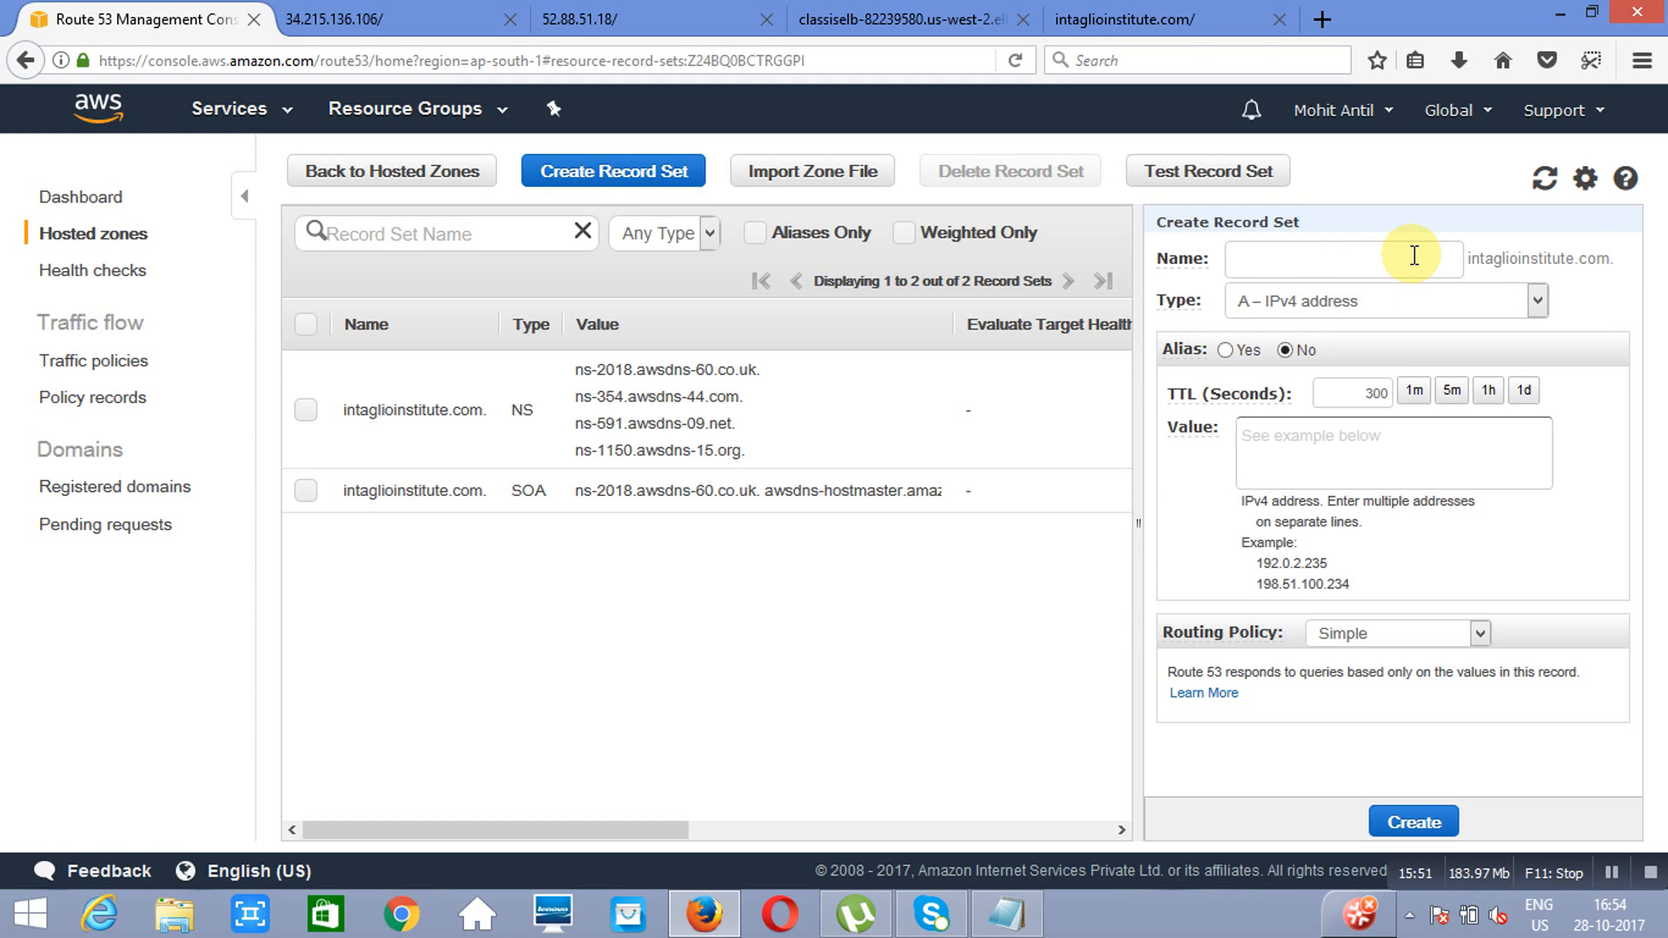
type("www")
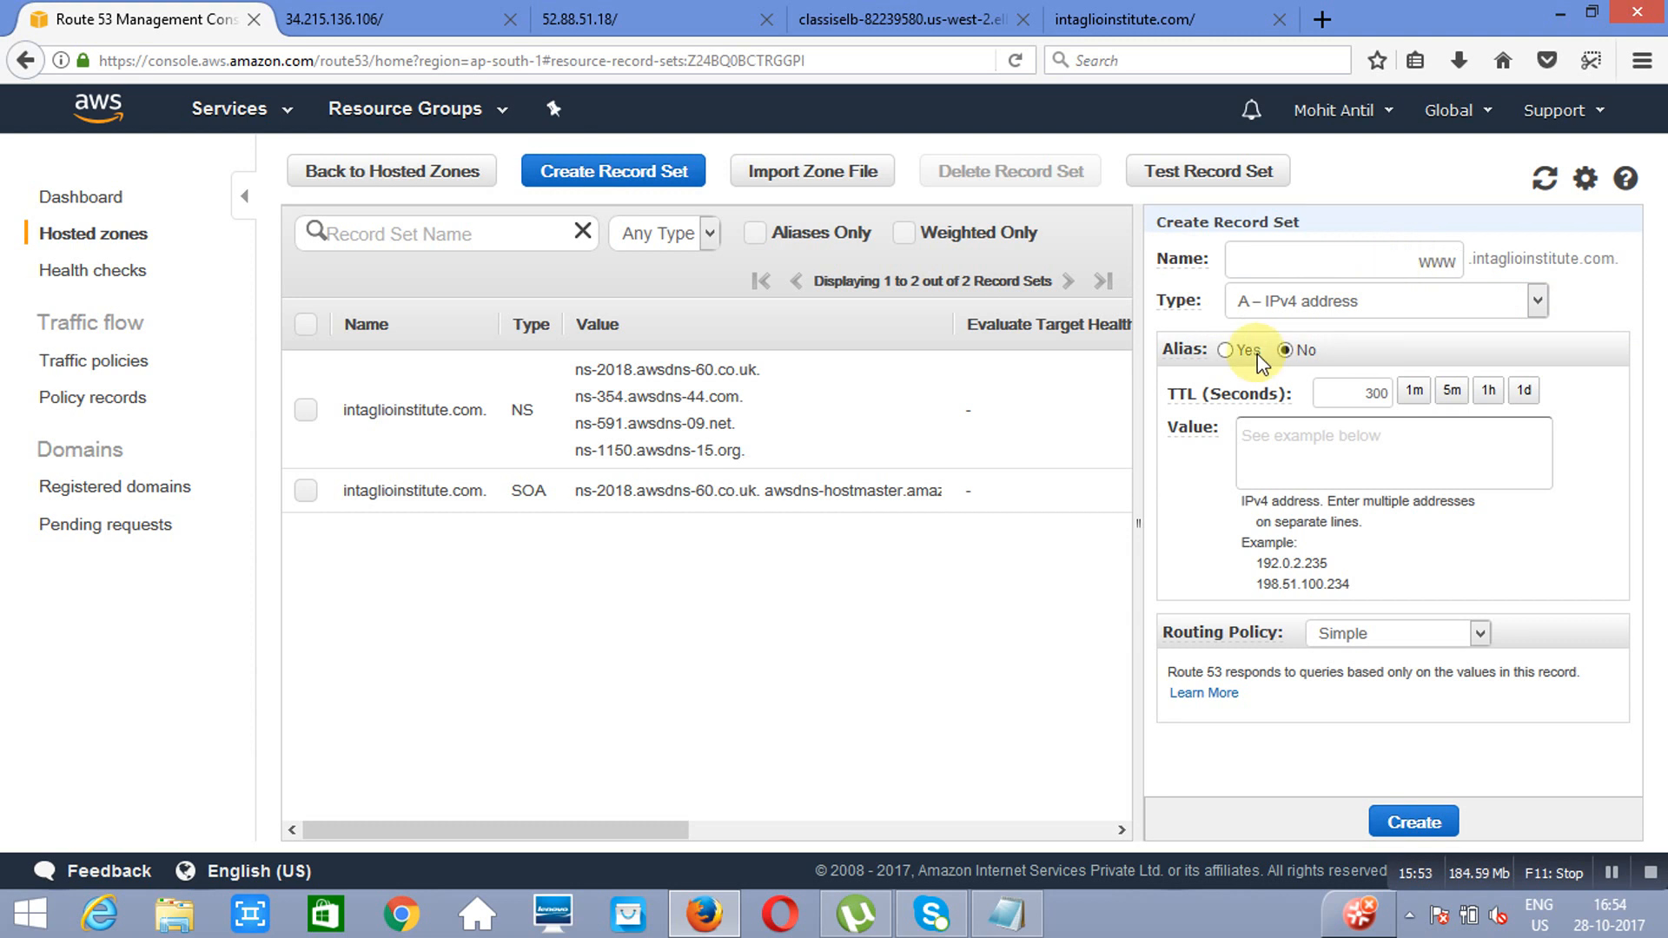
left_click(1223, 351)
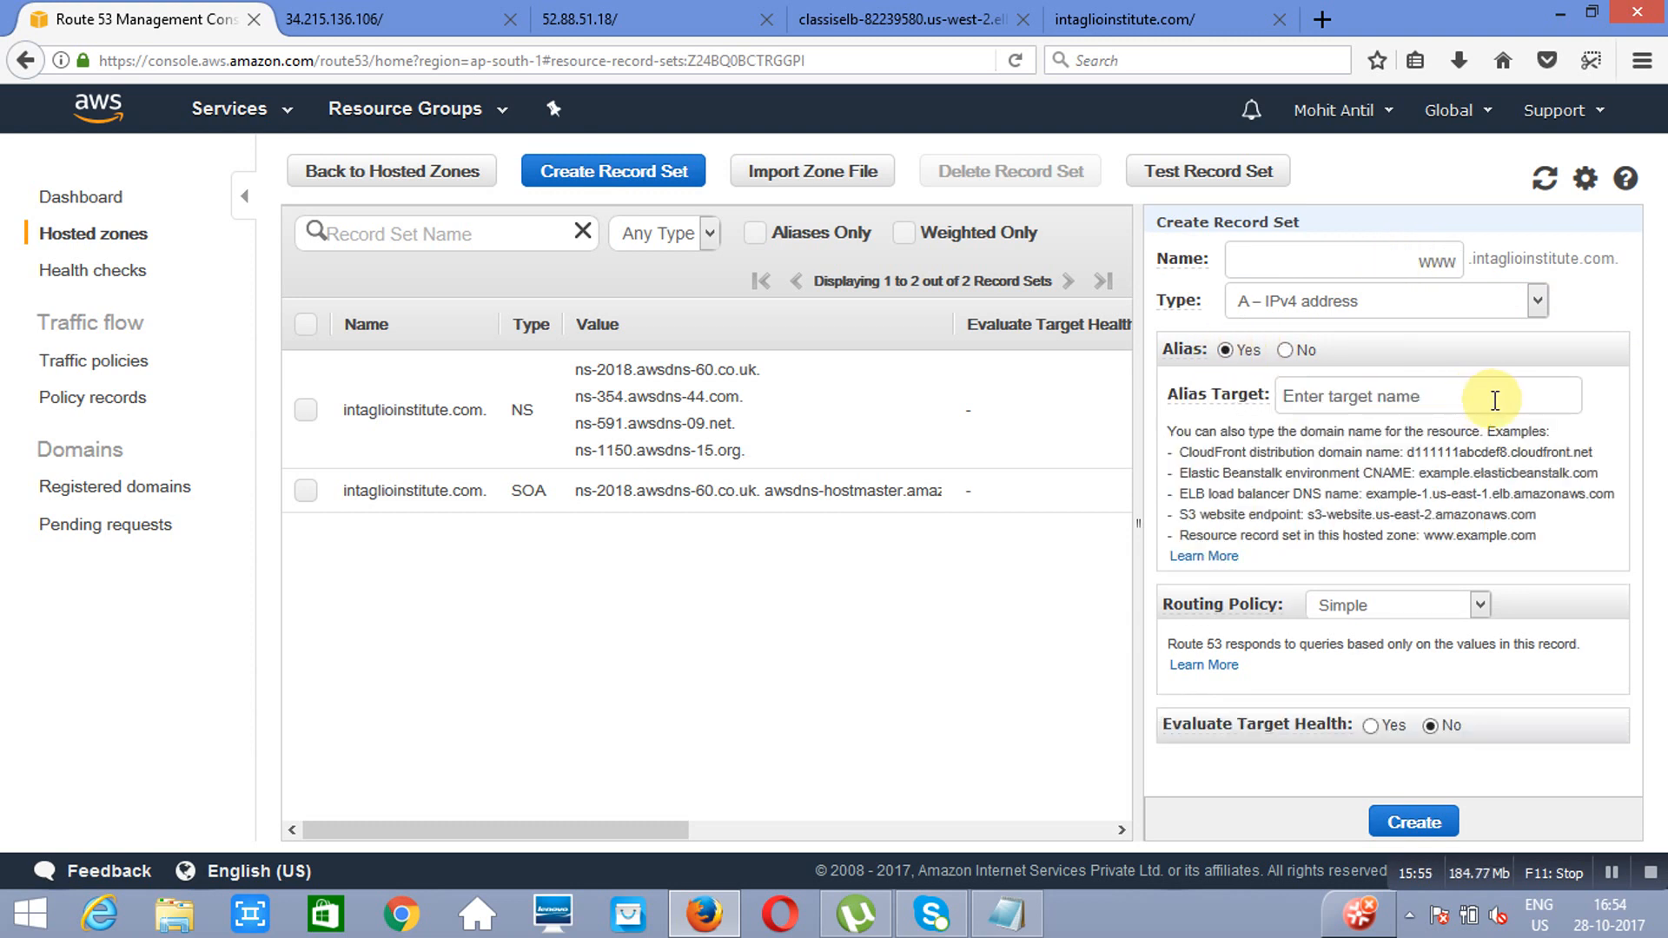
left_click(1494, 399)
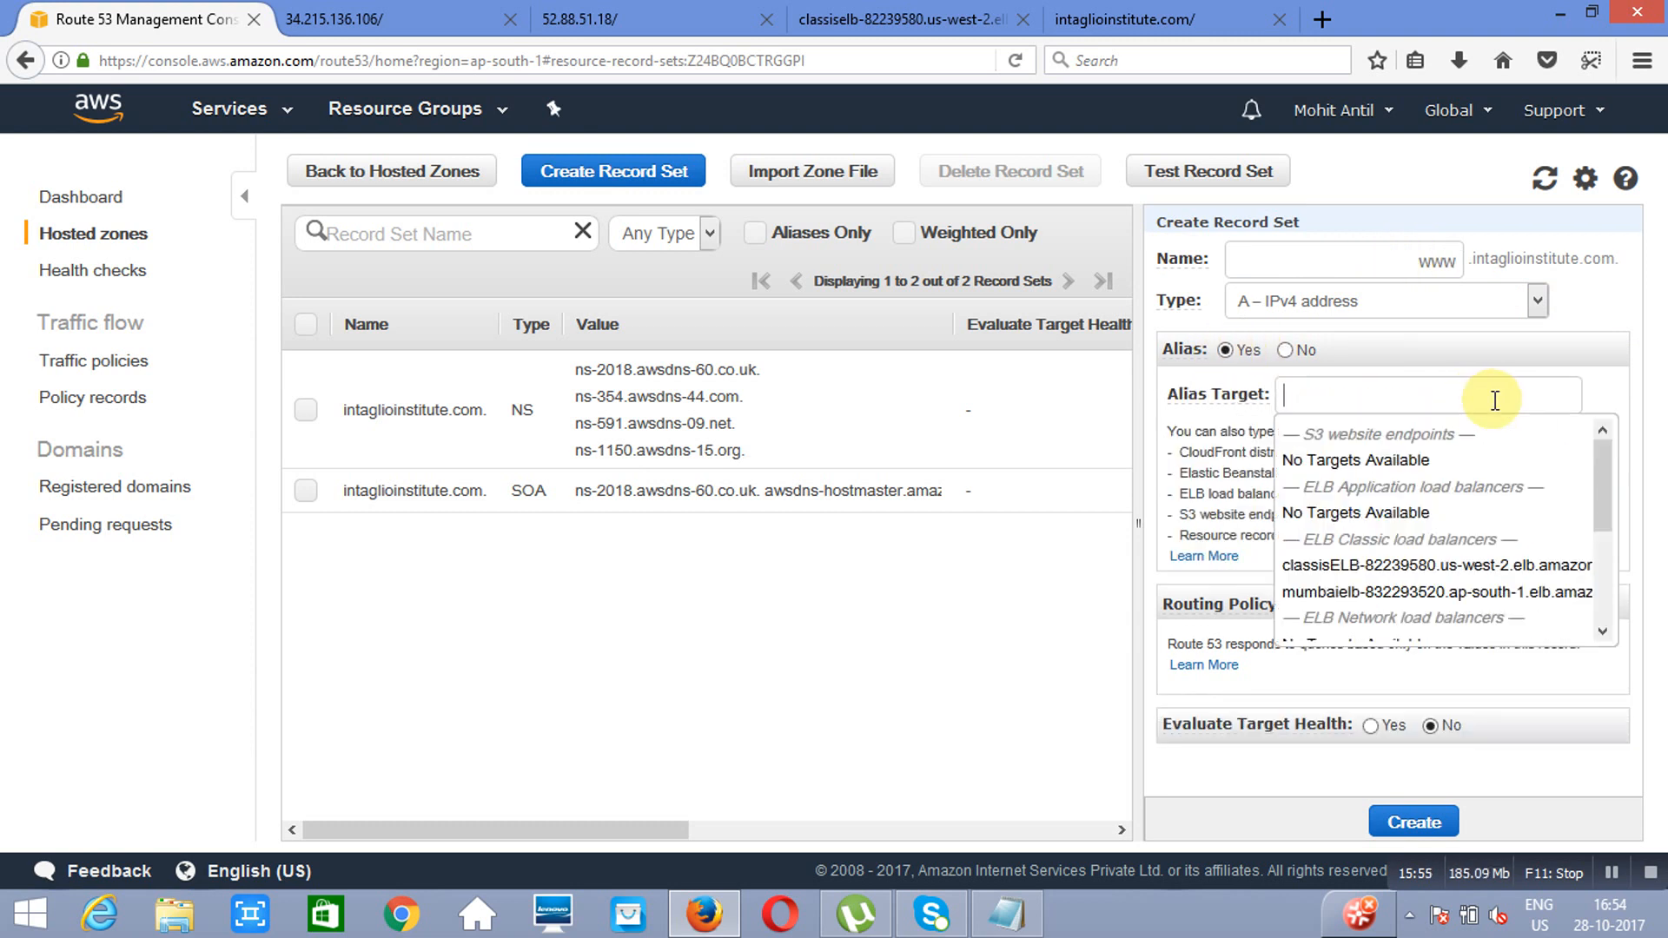
left_click(1435, 570)
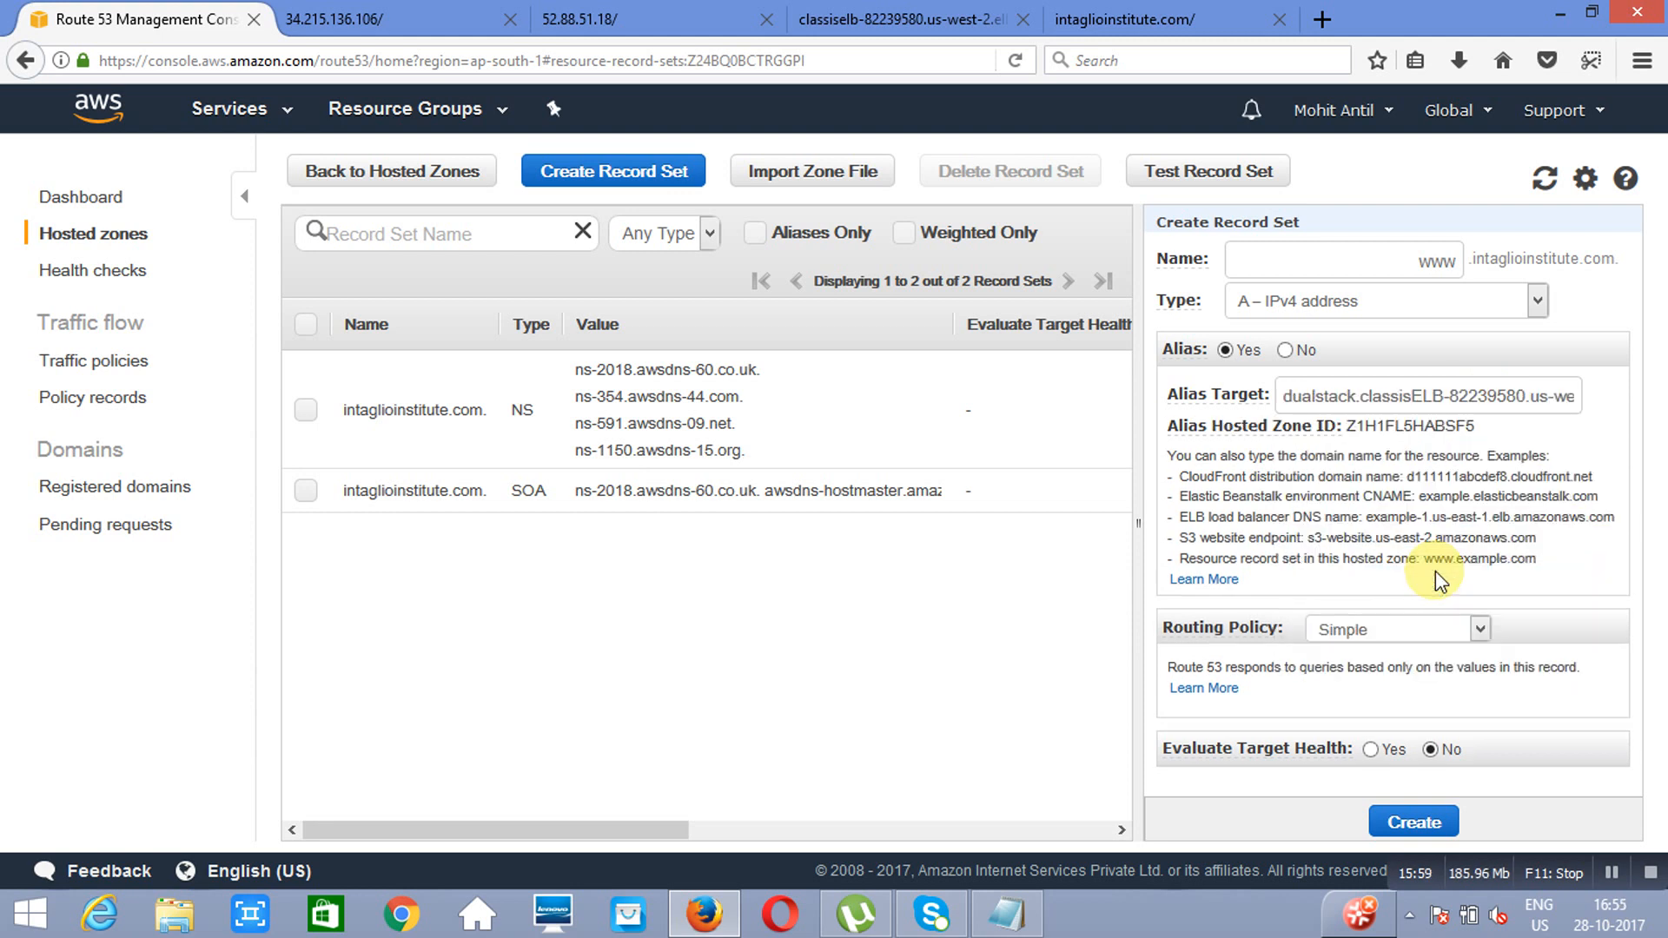
Step: Give the record Latency routing with region us-west-2 and set ID us, and create it
left_click(1480, 630)
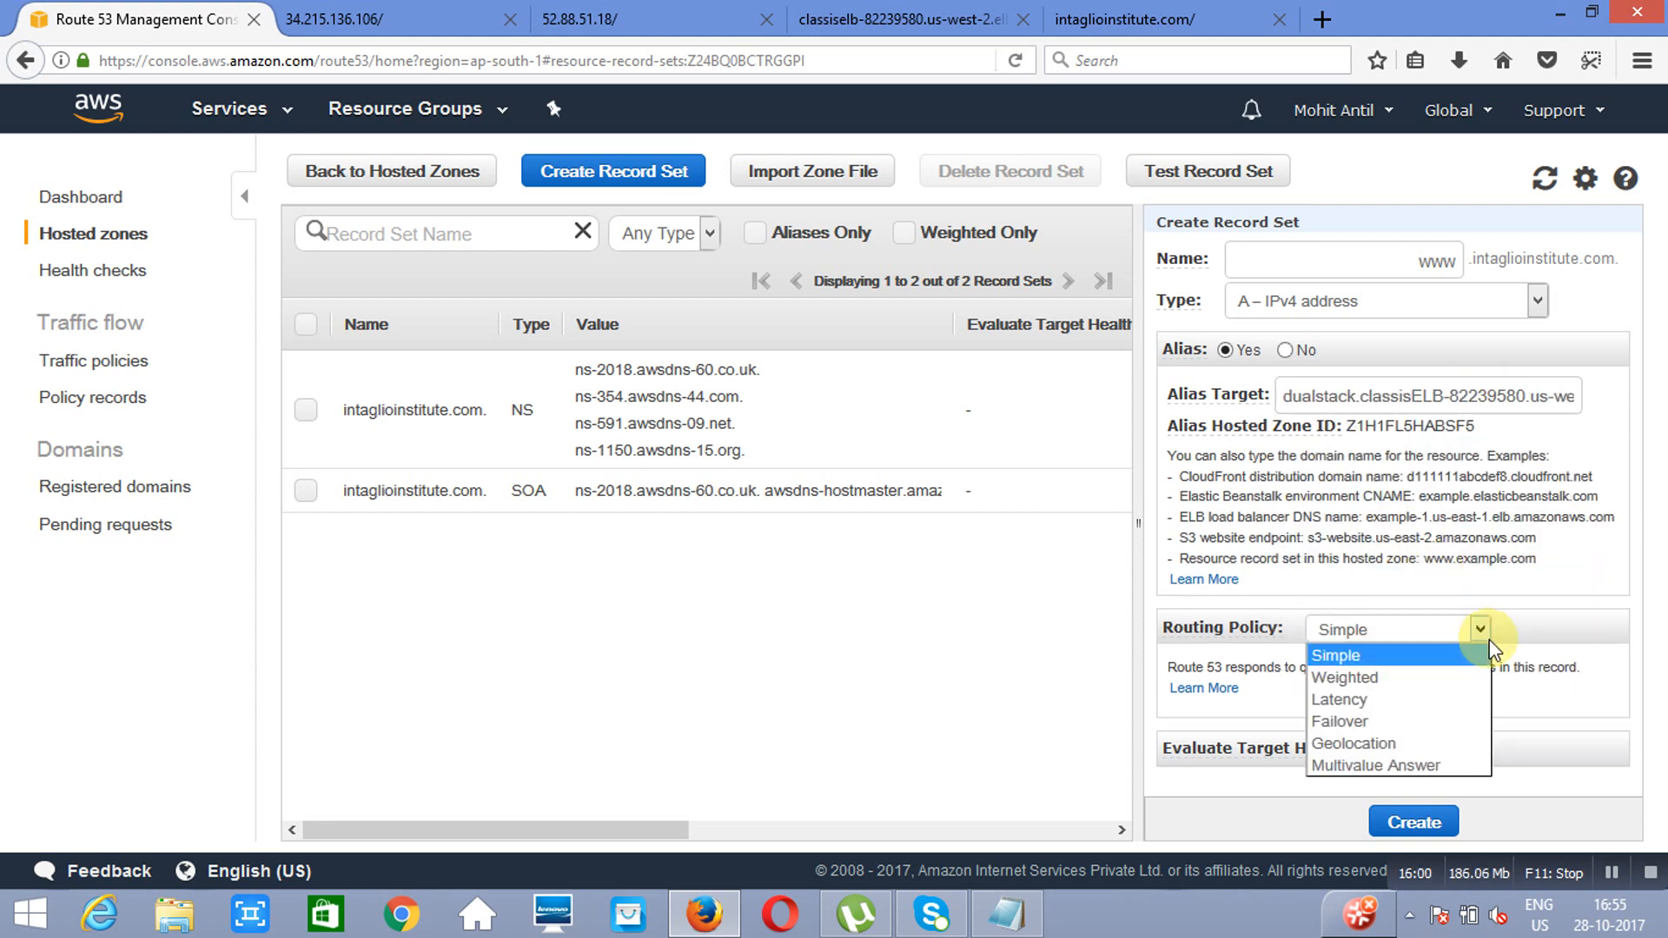
left_click(1417, 700)
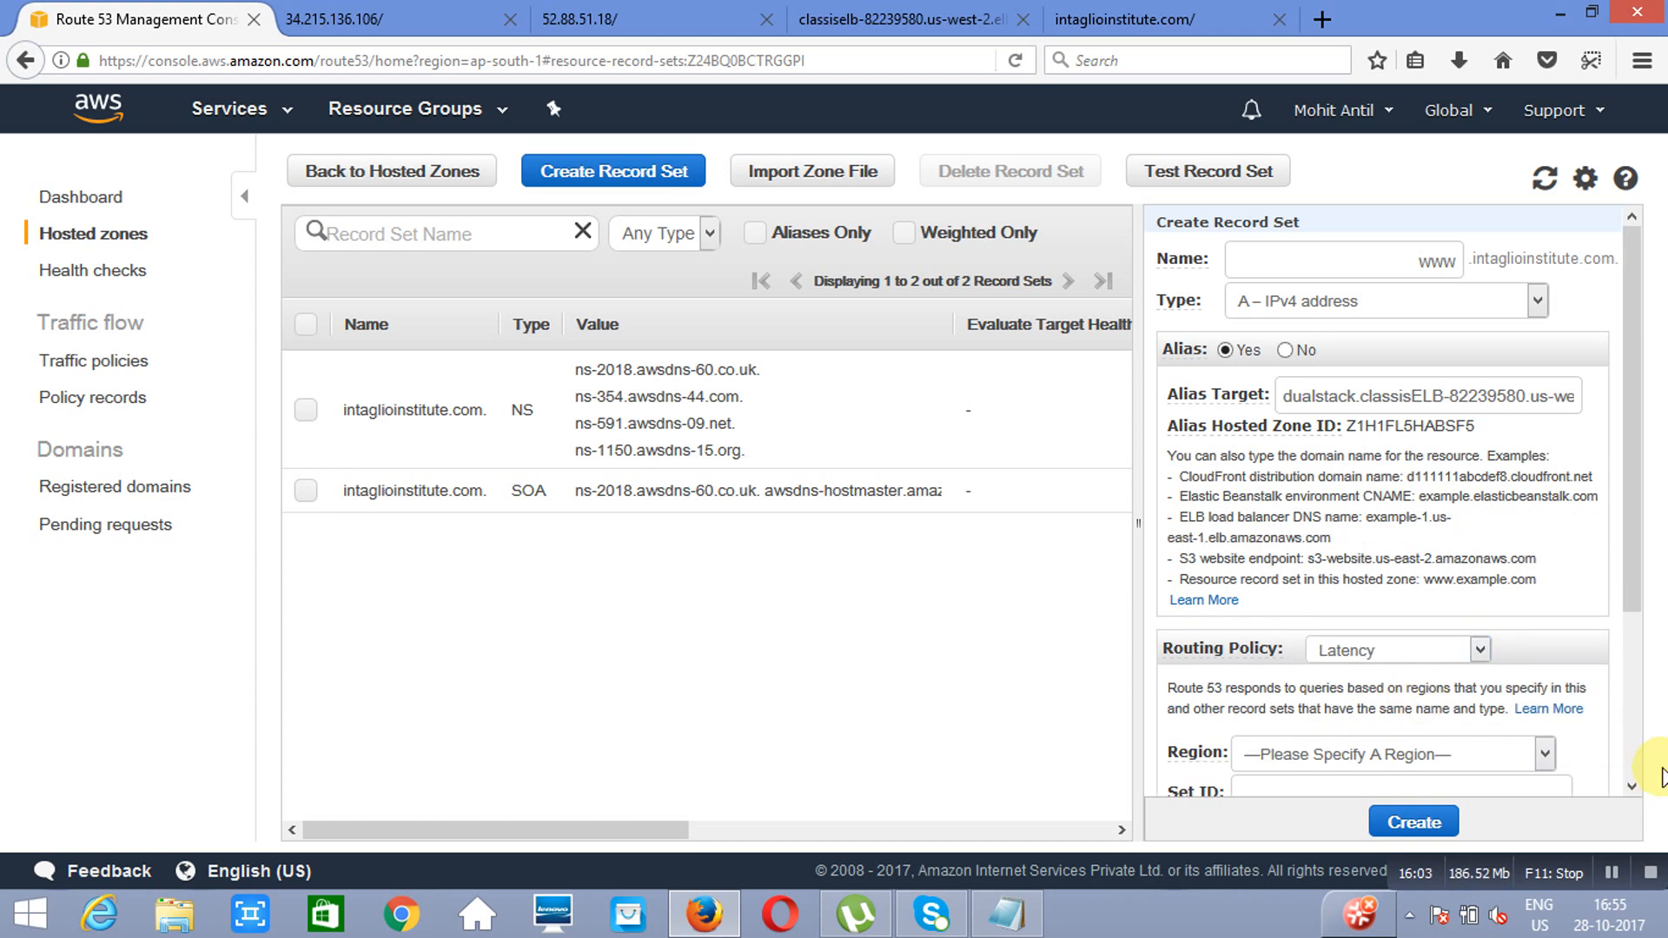
left_click(1631, 786)
left_click(1631, 787)
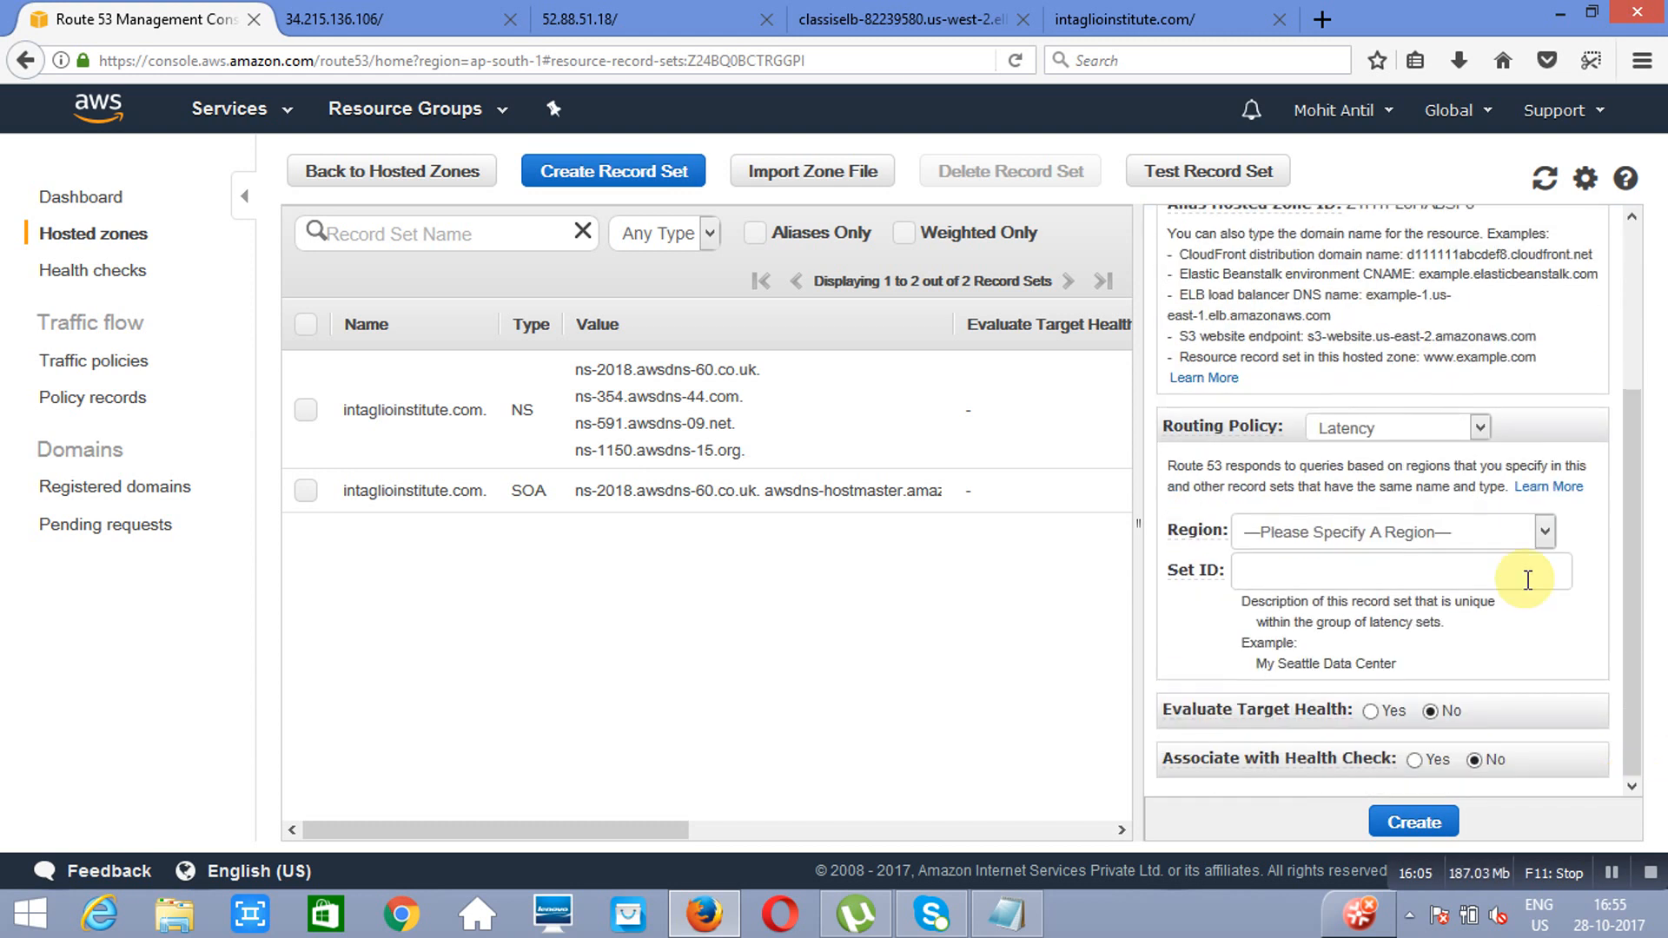
left_click(1540, 542)
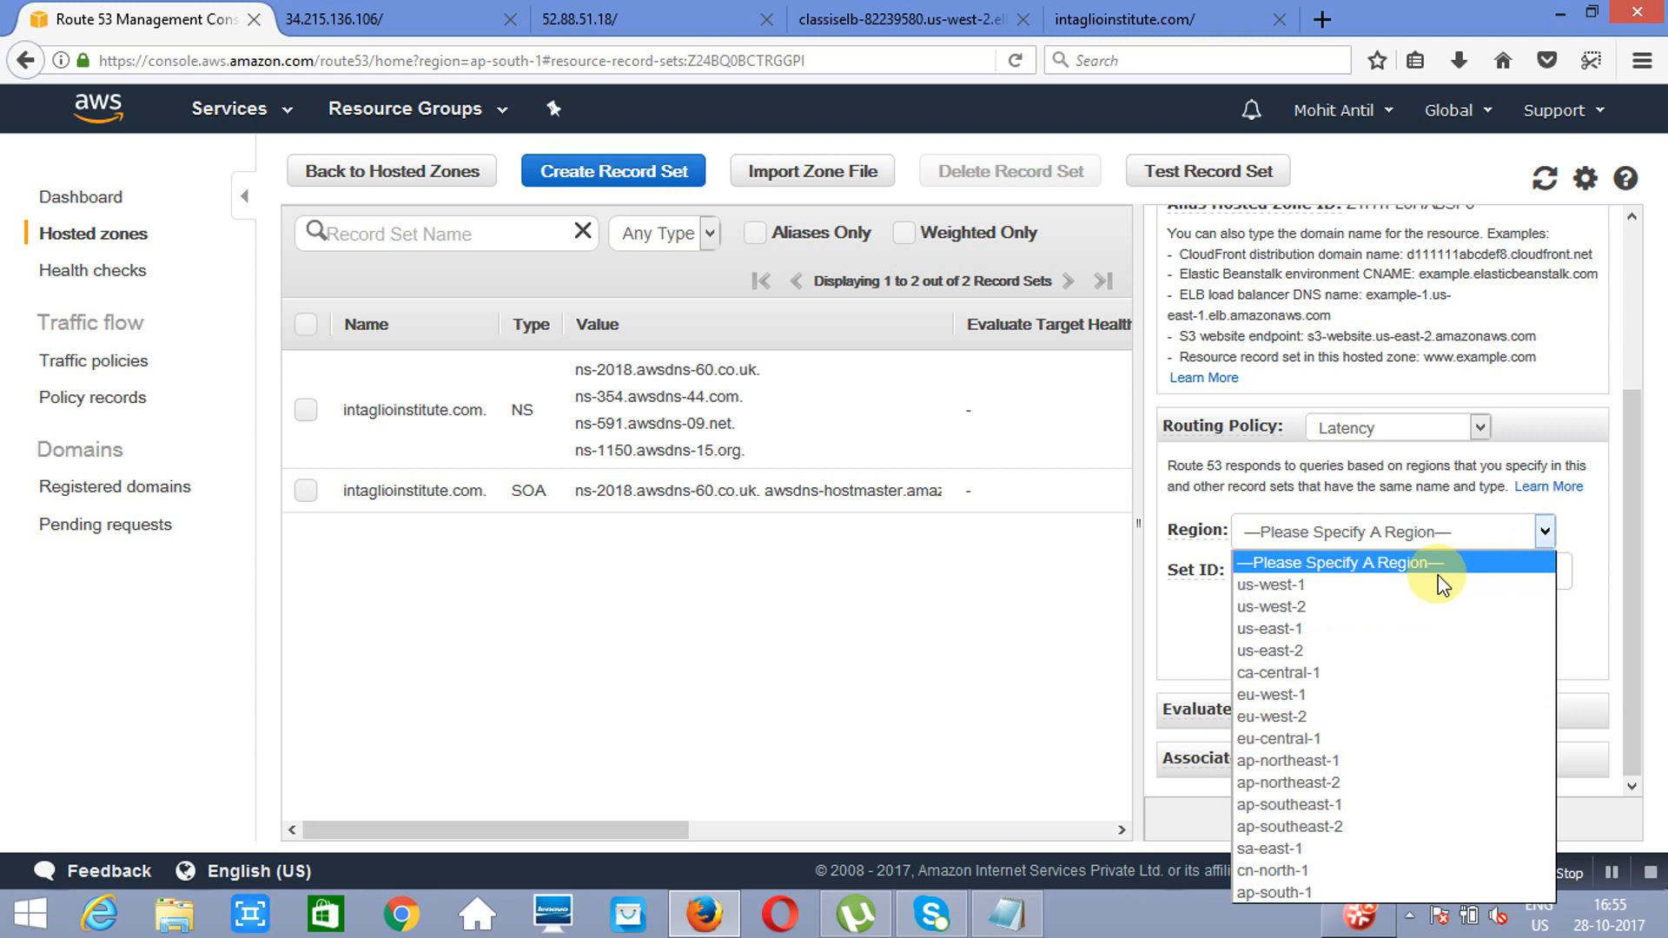
left_click(1318, 615)
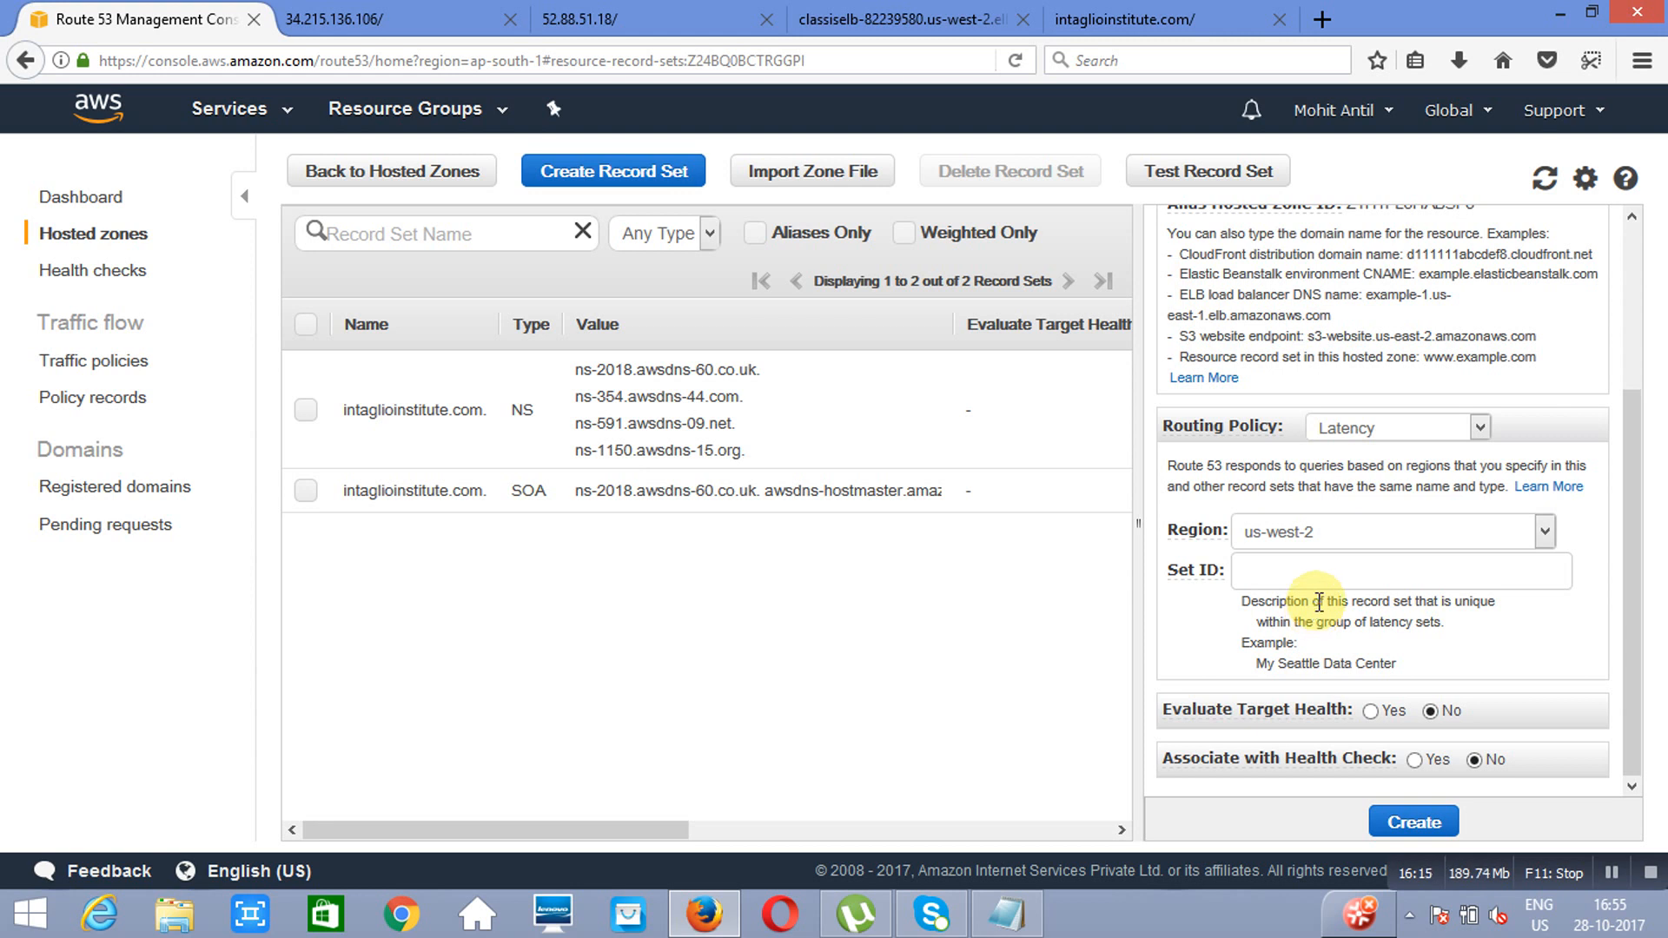
left_click(1317, 568)
type("us")
left_click(1409, 820)
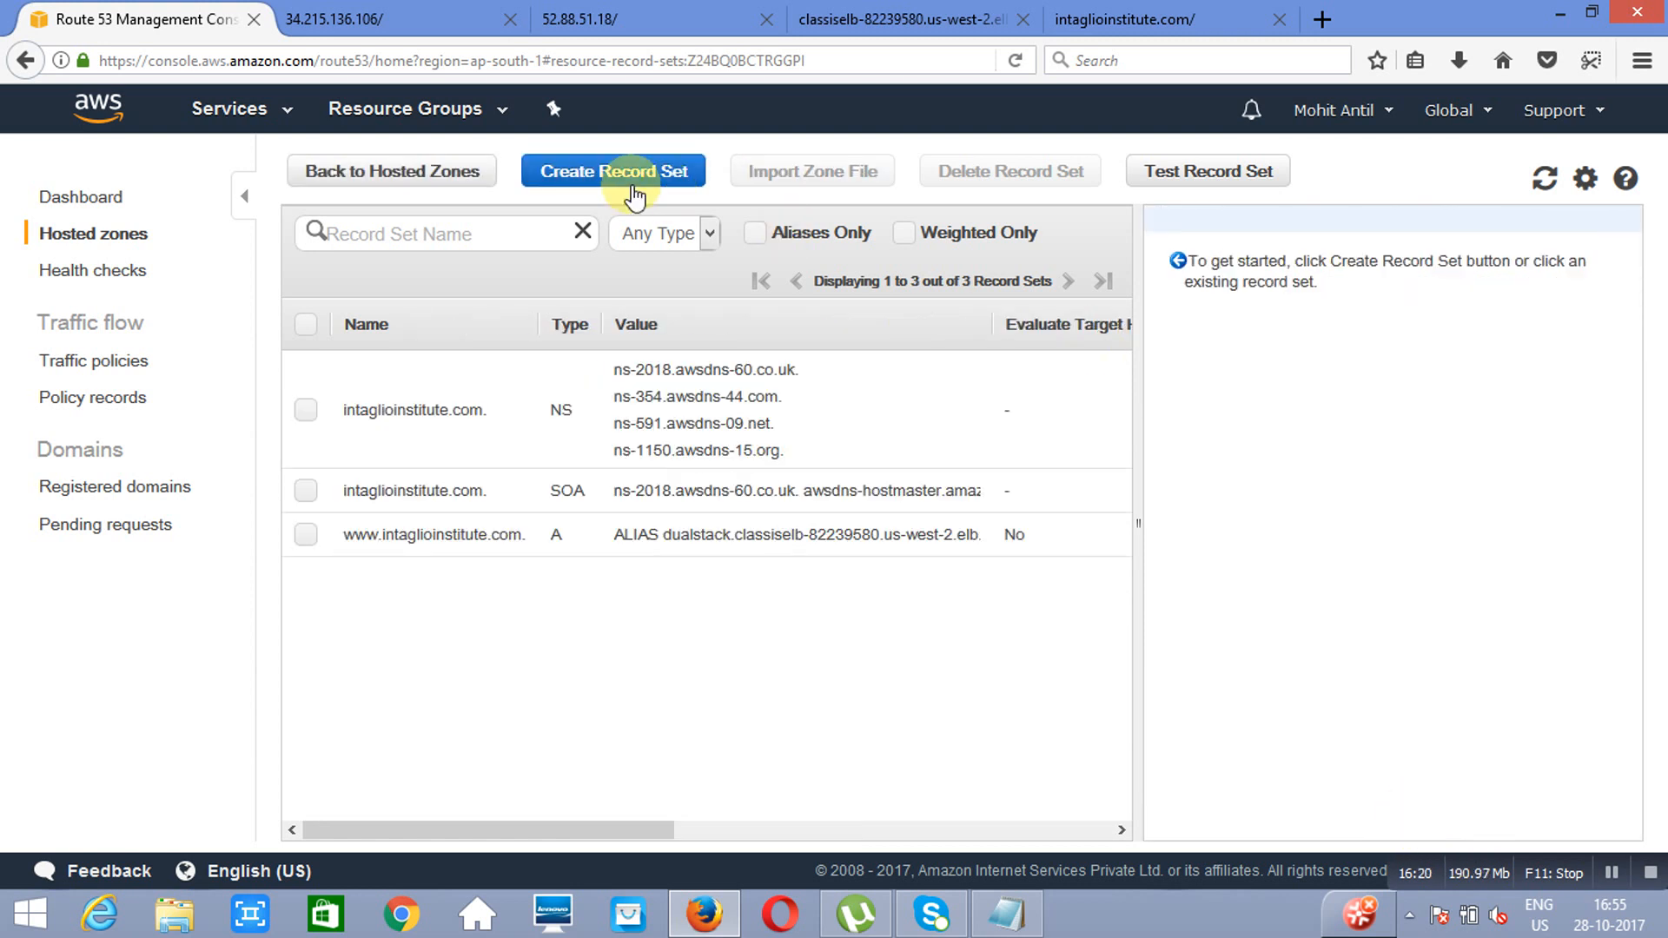
Step: Start another A record set named www as an alias targeting the mumbaielb Classic Load Balancer in ap-south-1
left_click(634, 193)
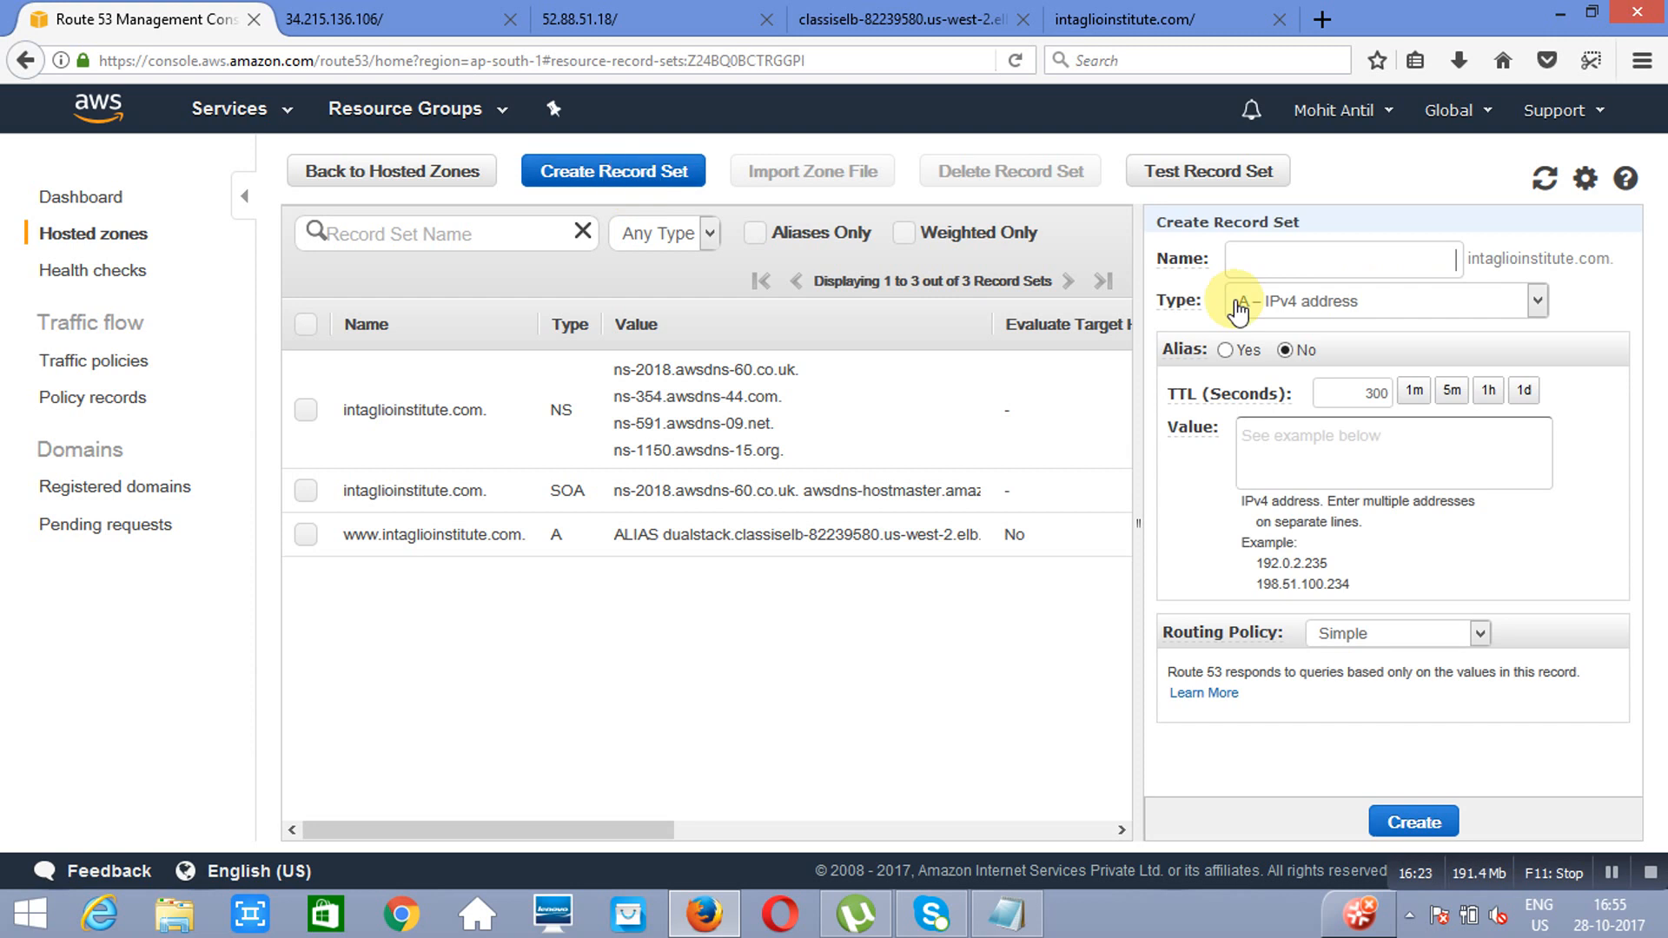
type("www")
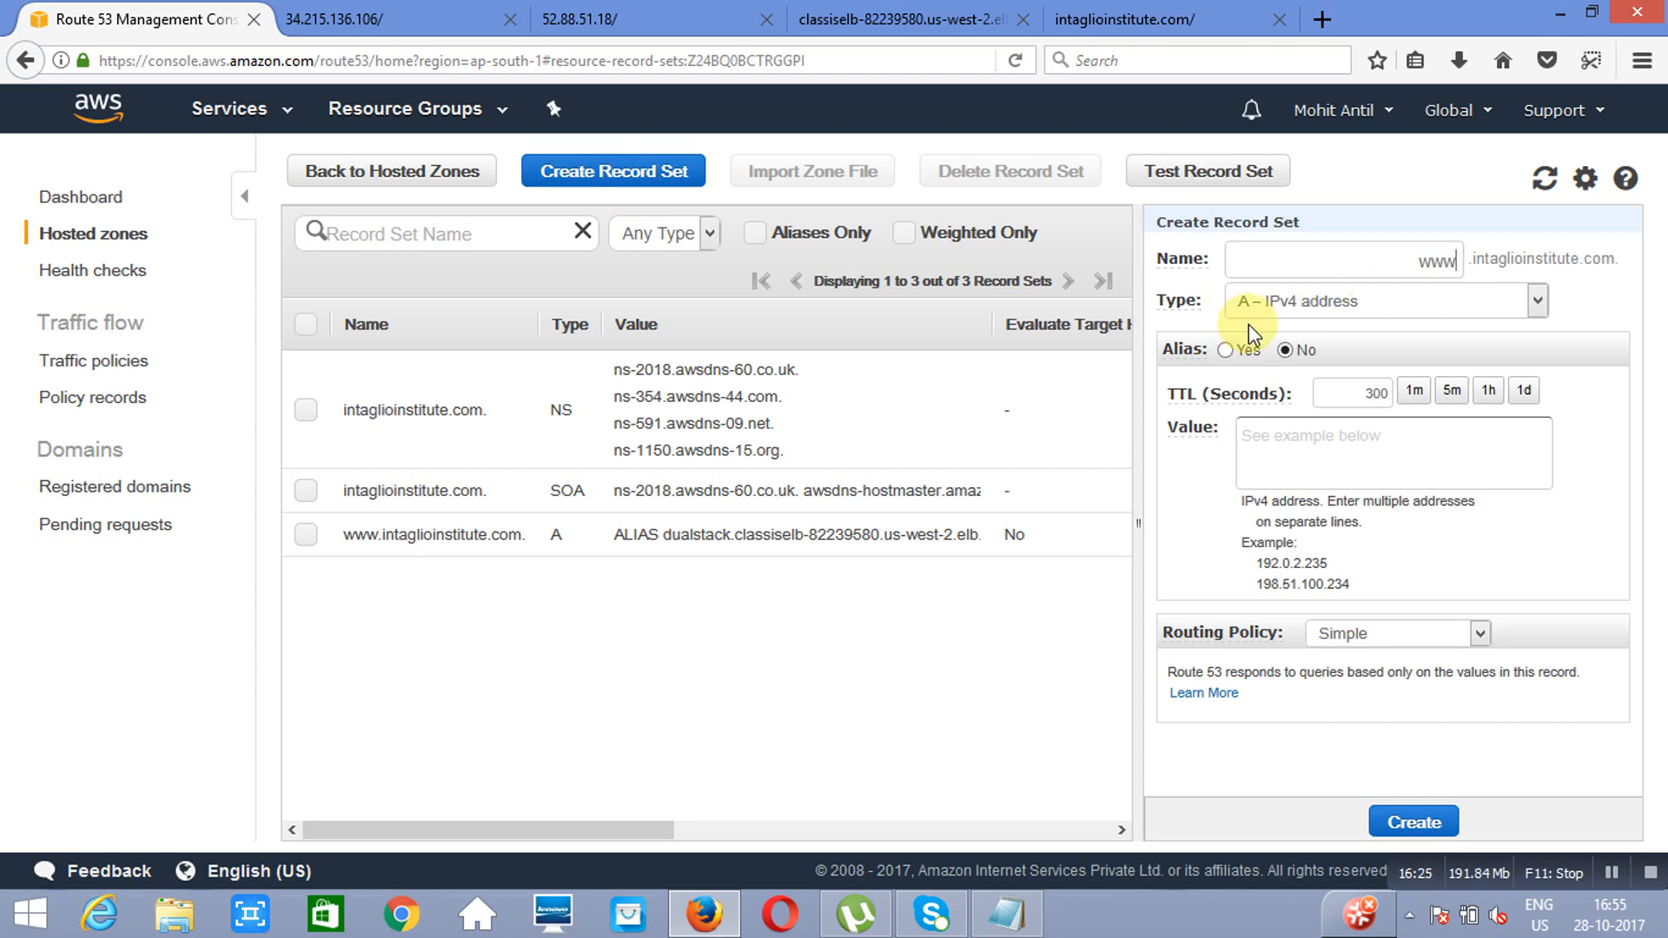
left_click(1228, 348)
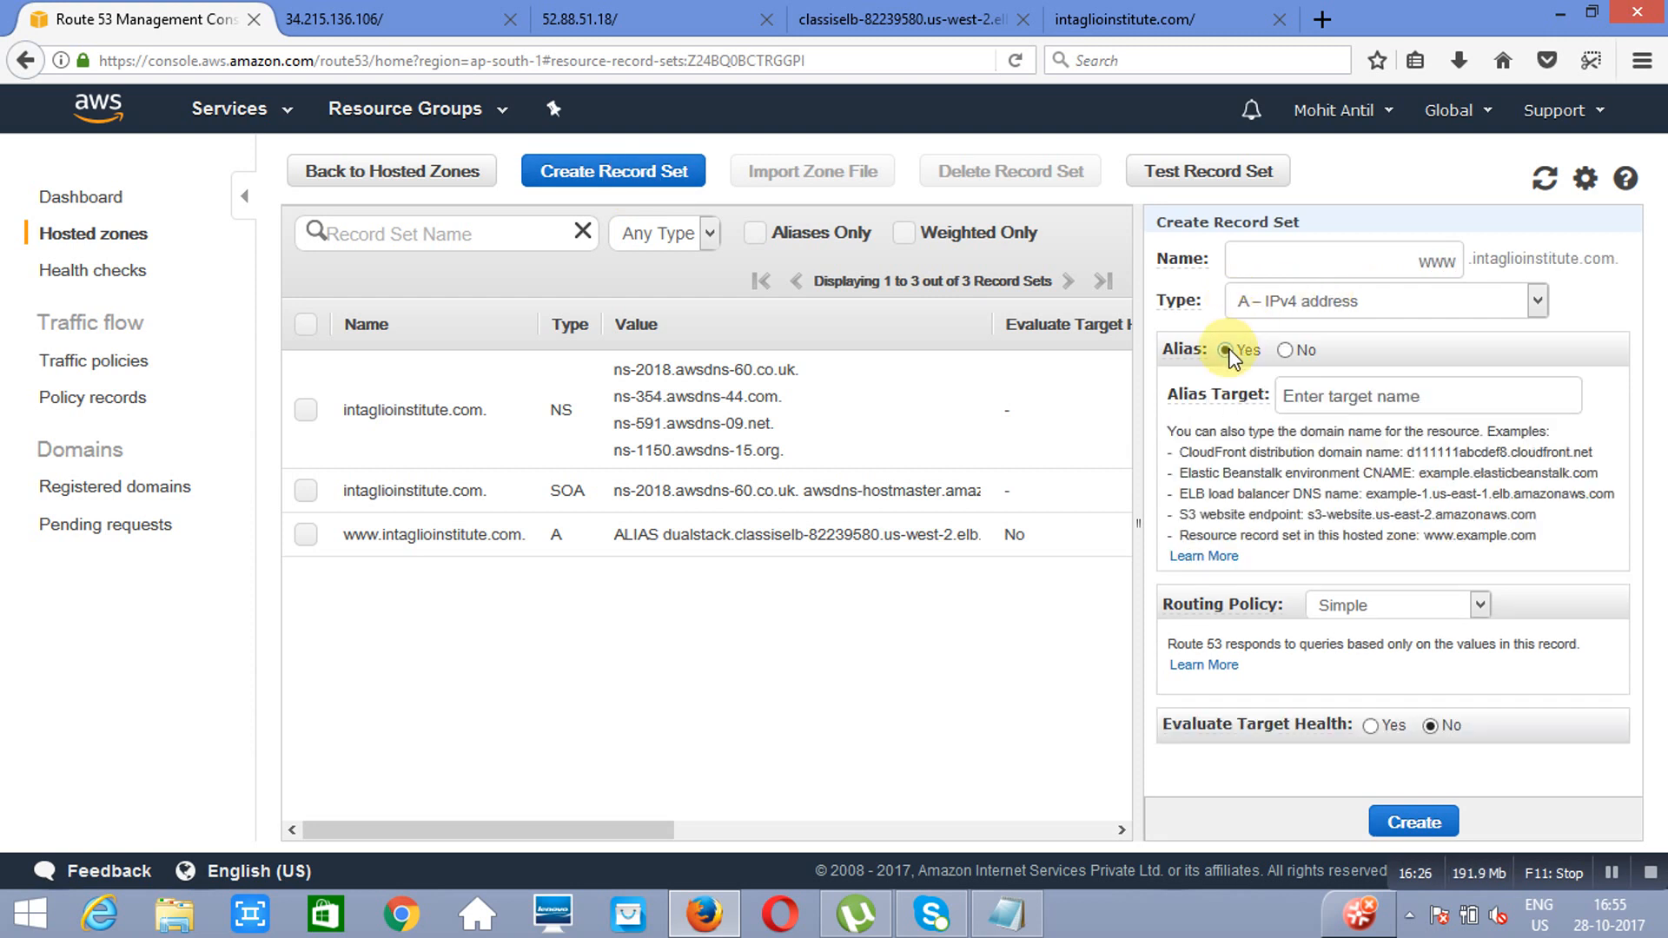
left_click(1454, 396)
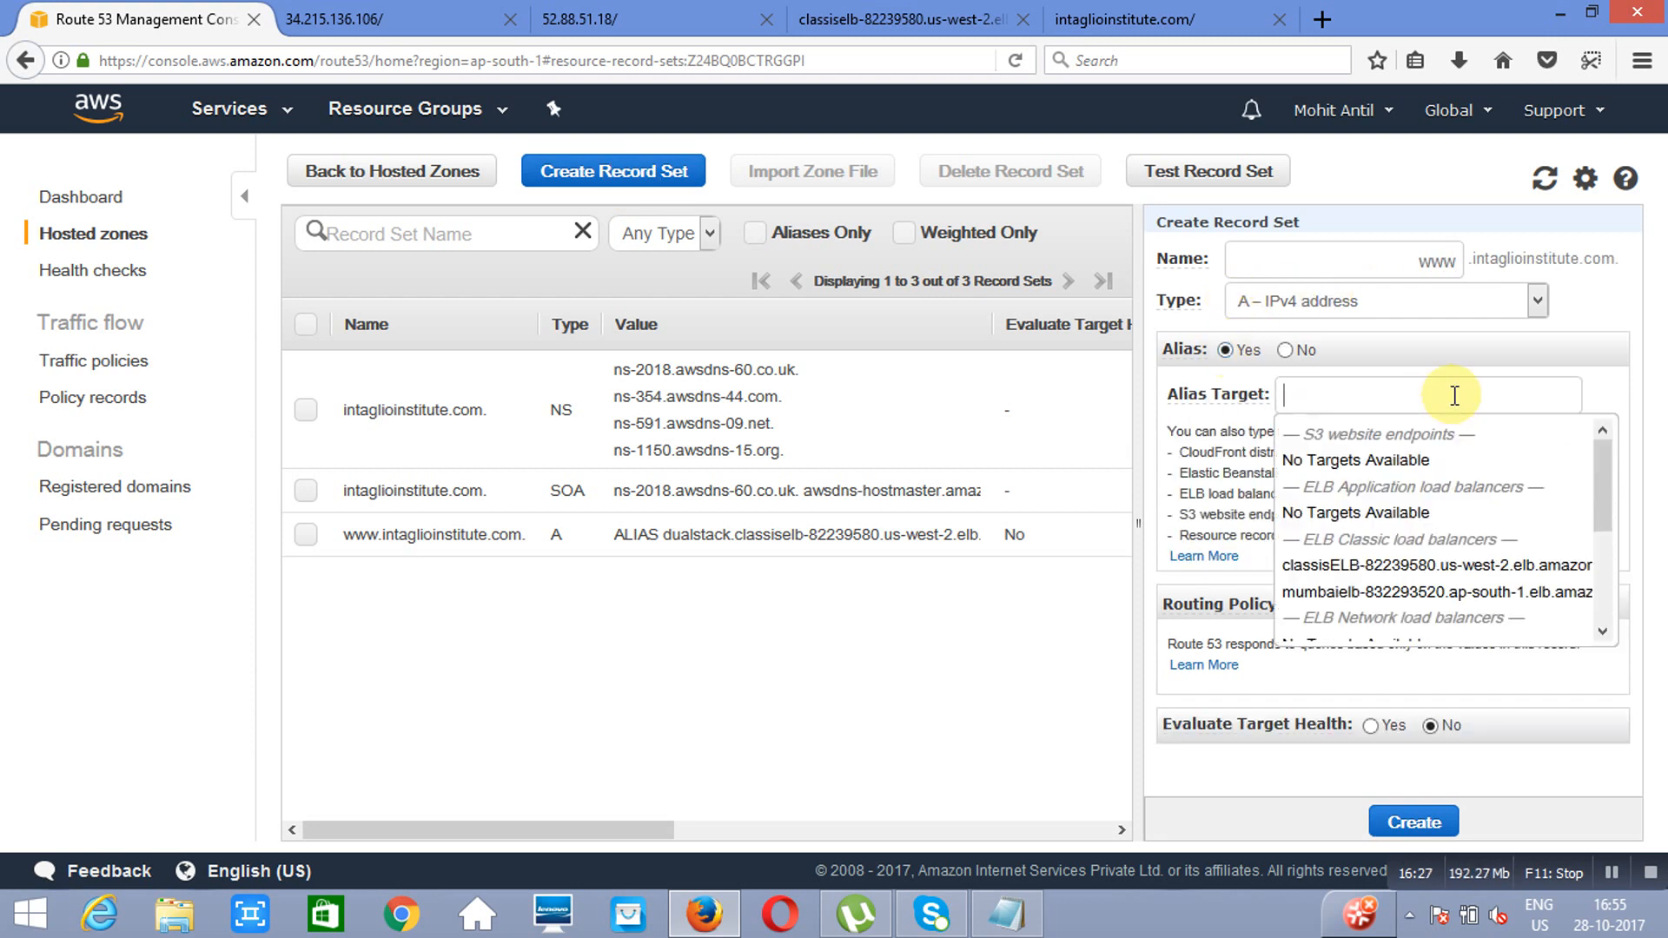
left_click(1353, 594)
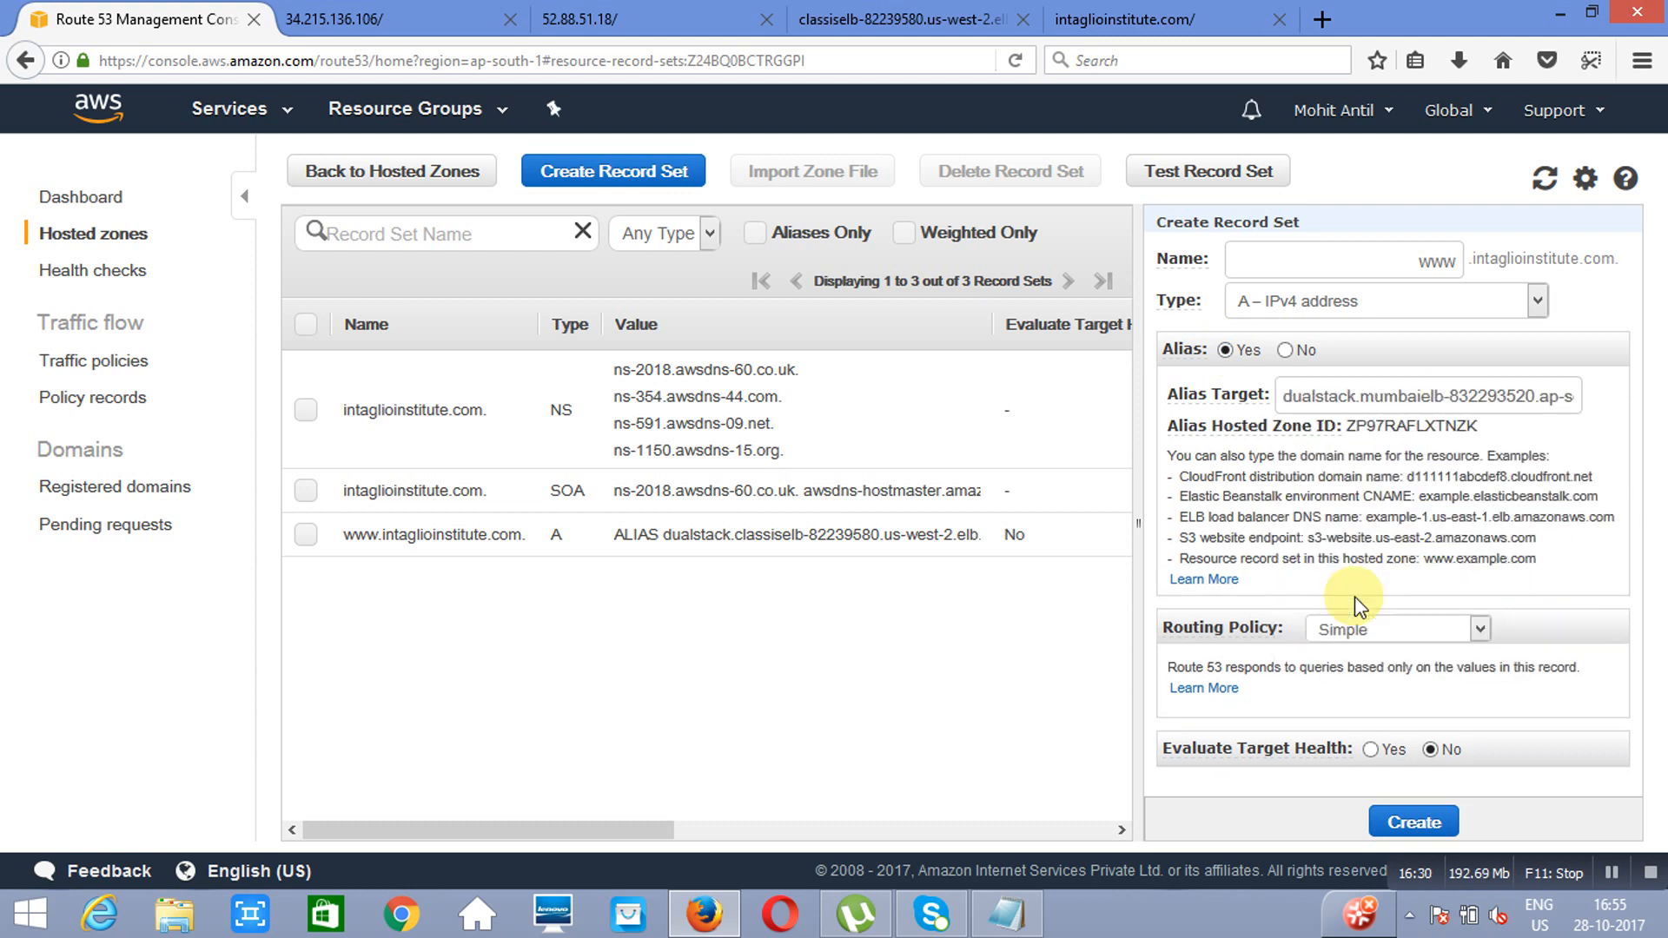
Step: Give this second www record Latency routing with region ap-south-1 and set ID mumbai, and create it
left_click(1477, 625)
left_click(1355, 700)
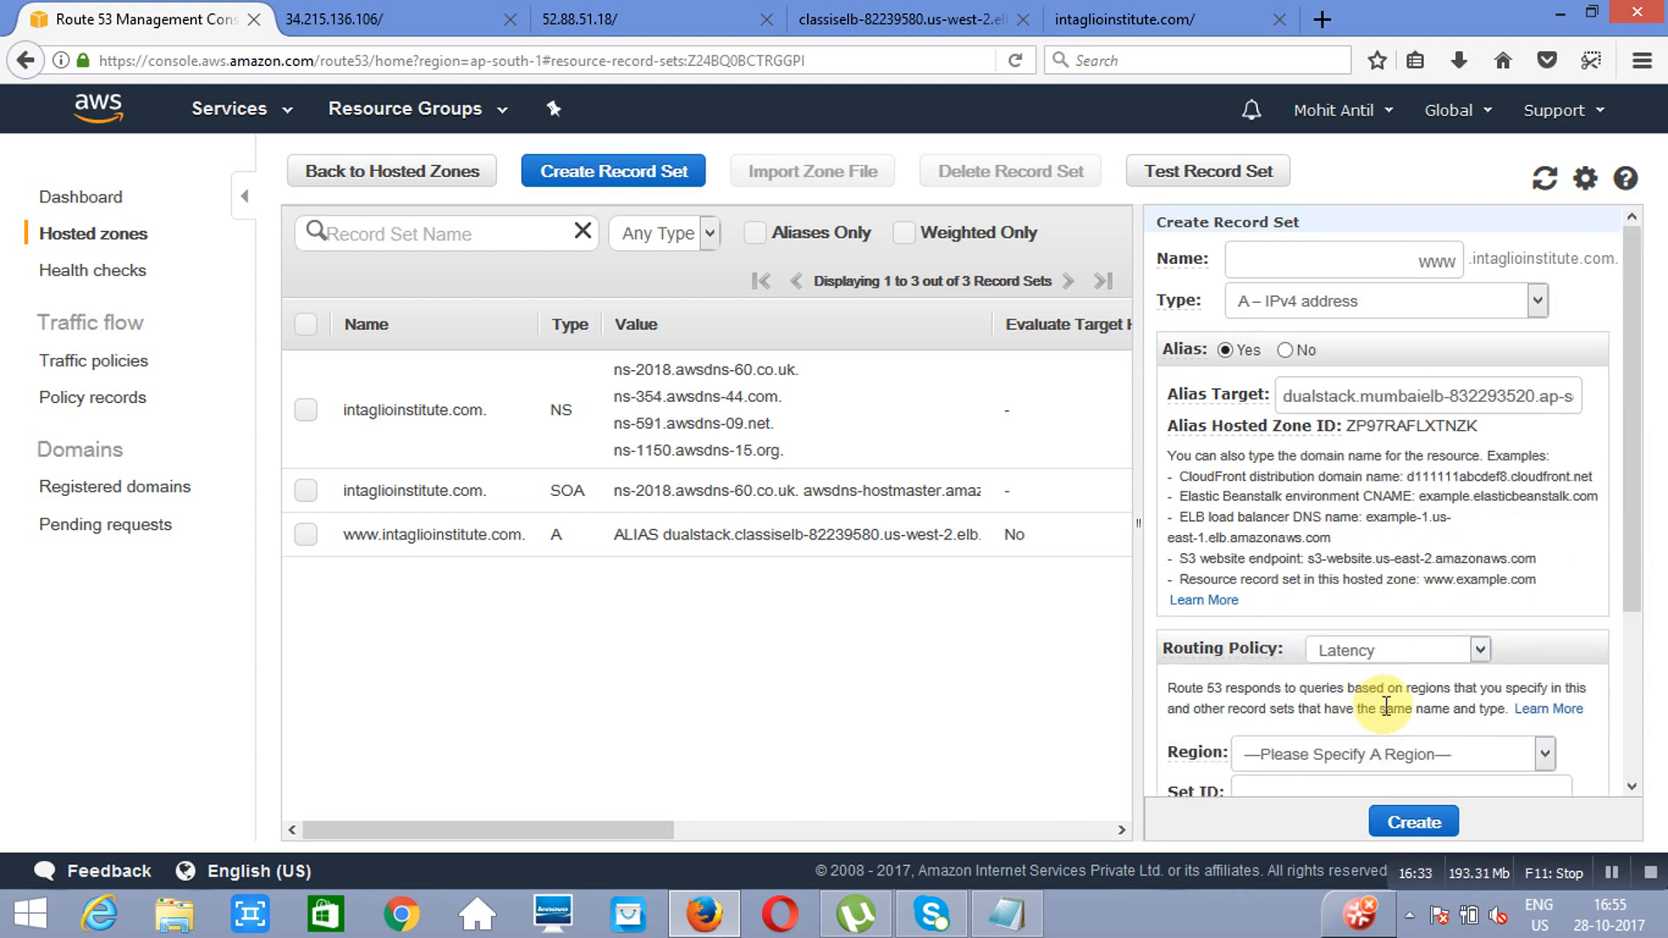
left_click(1540, 750)
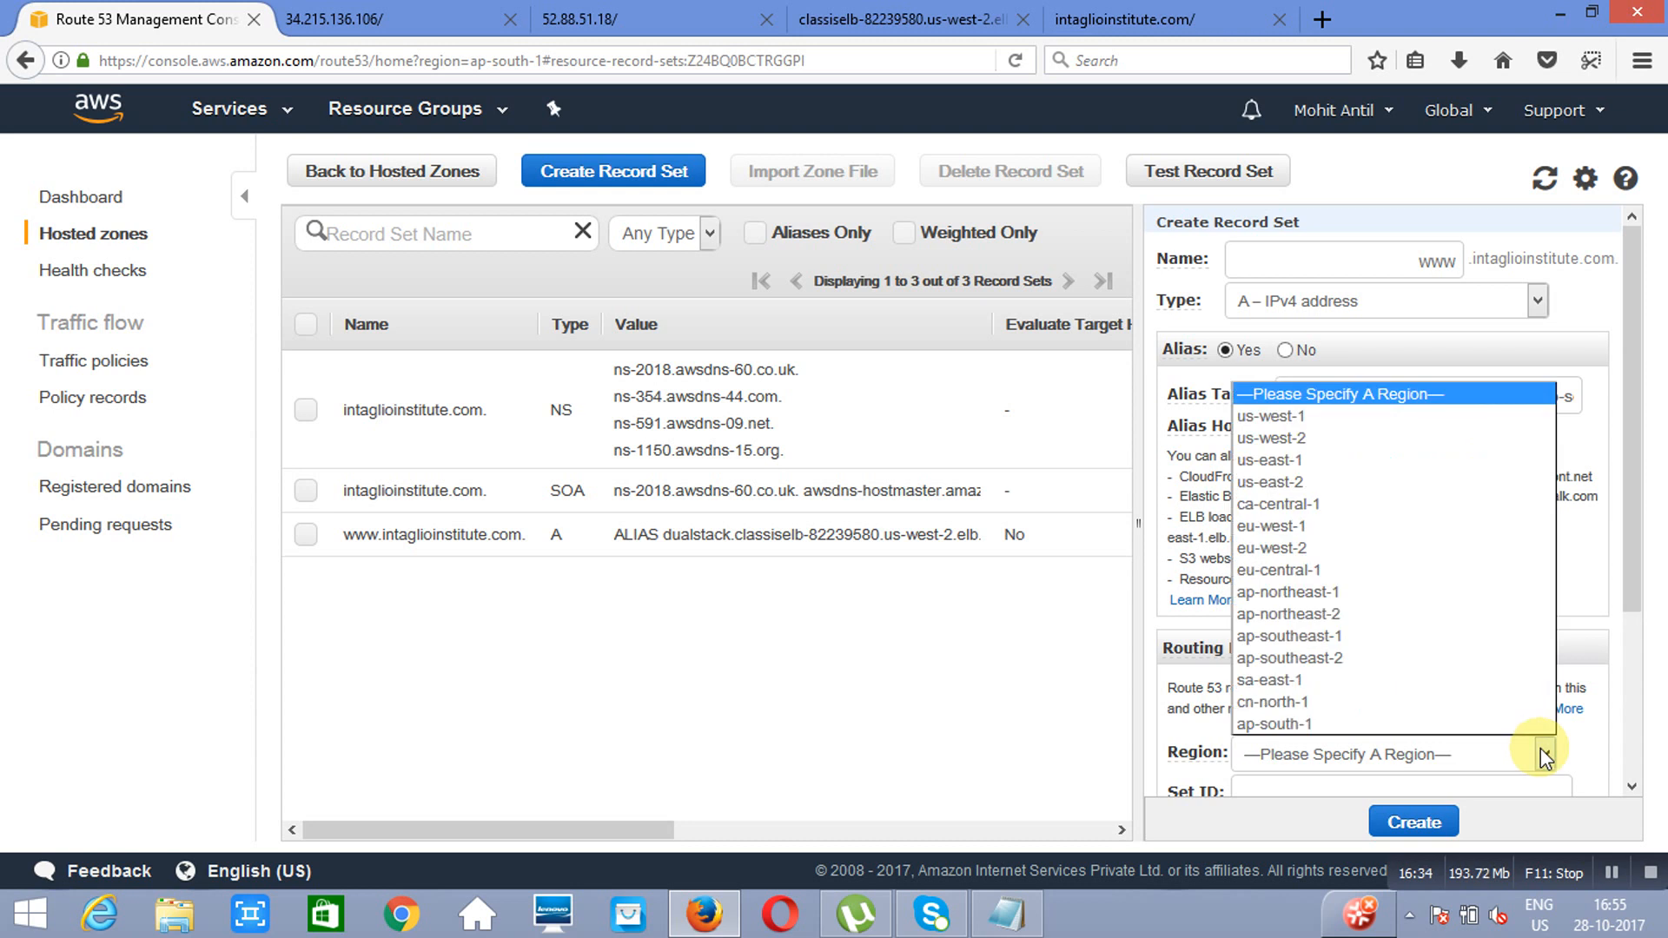
left_click(1404, 726)
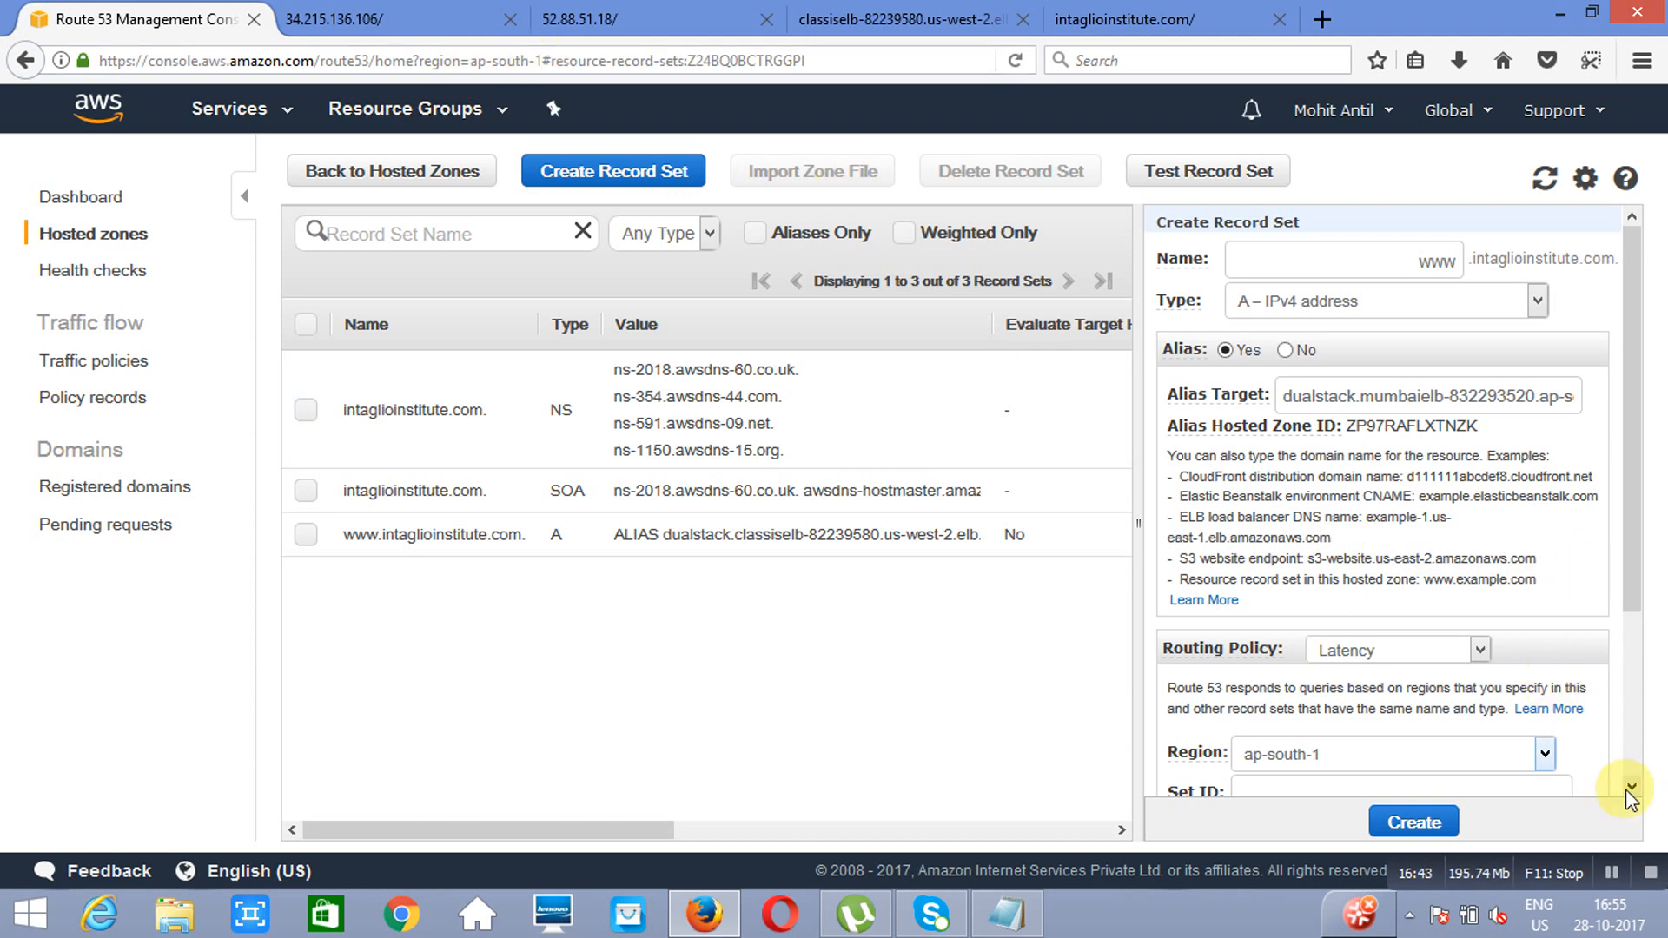
scroll(1544, 768, "down", 4)
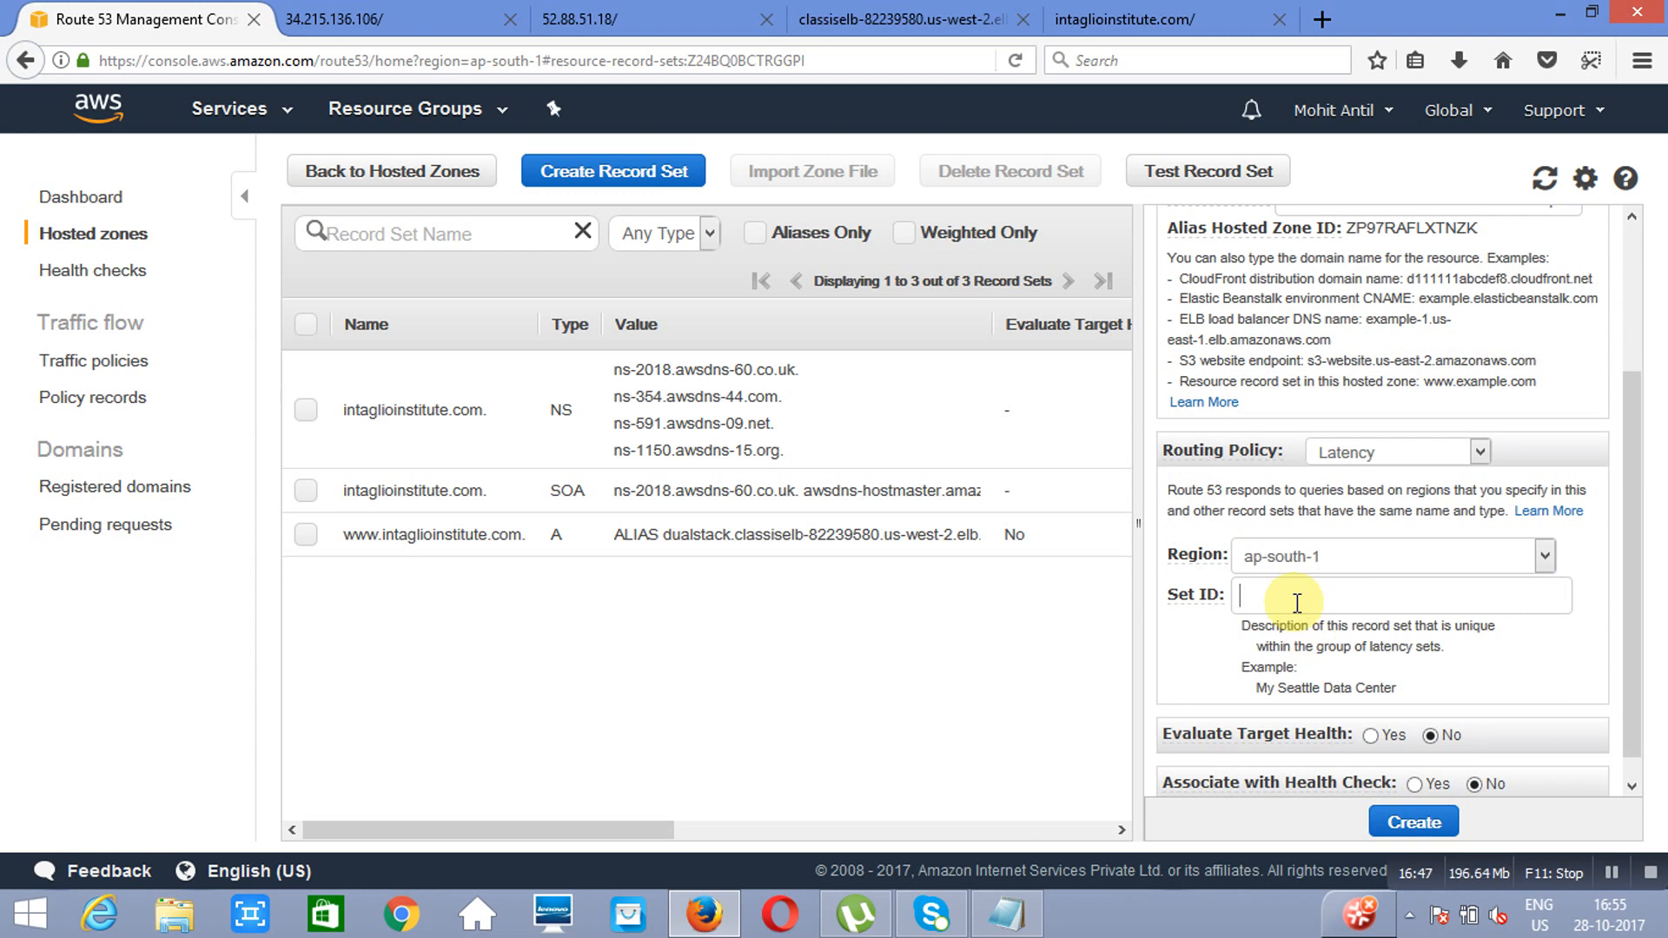
type("mumbai")
left_click(1414, 820)
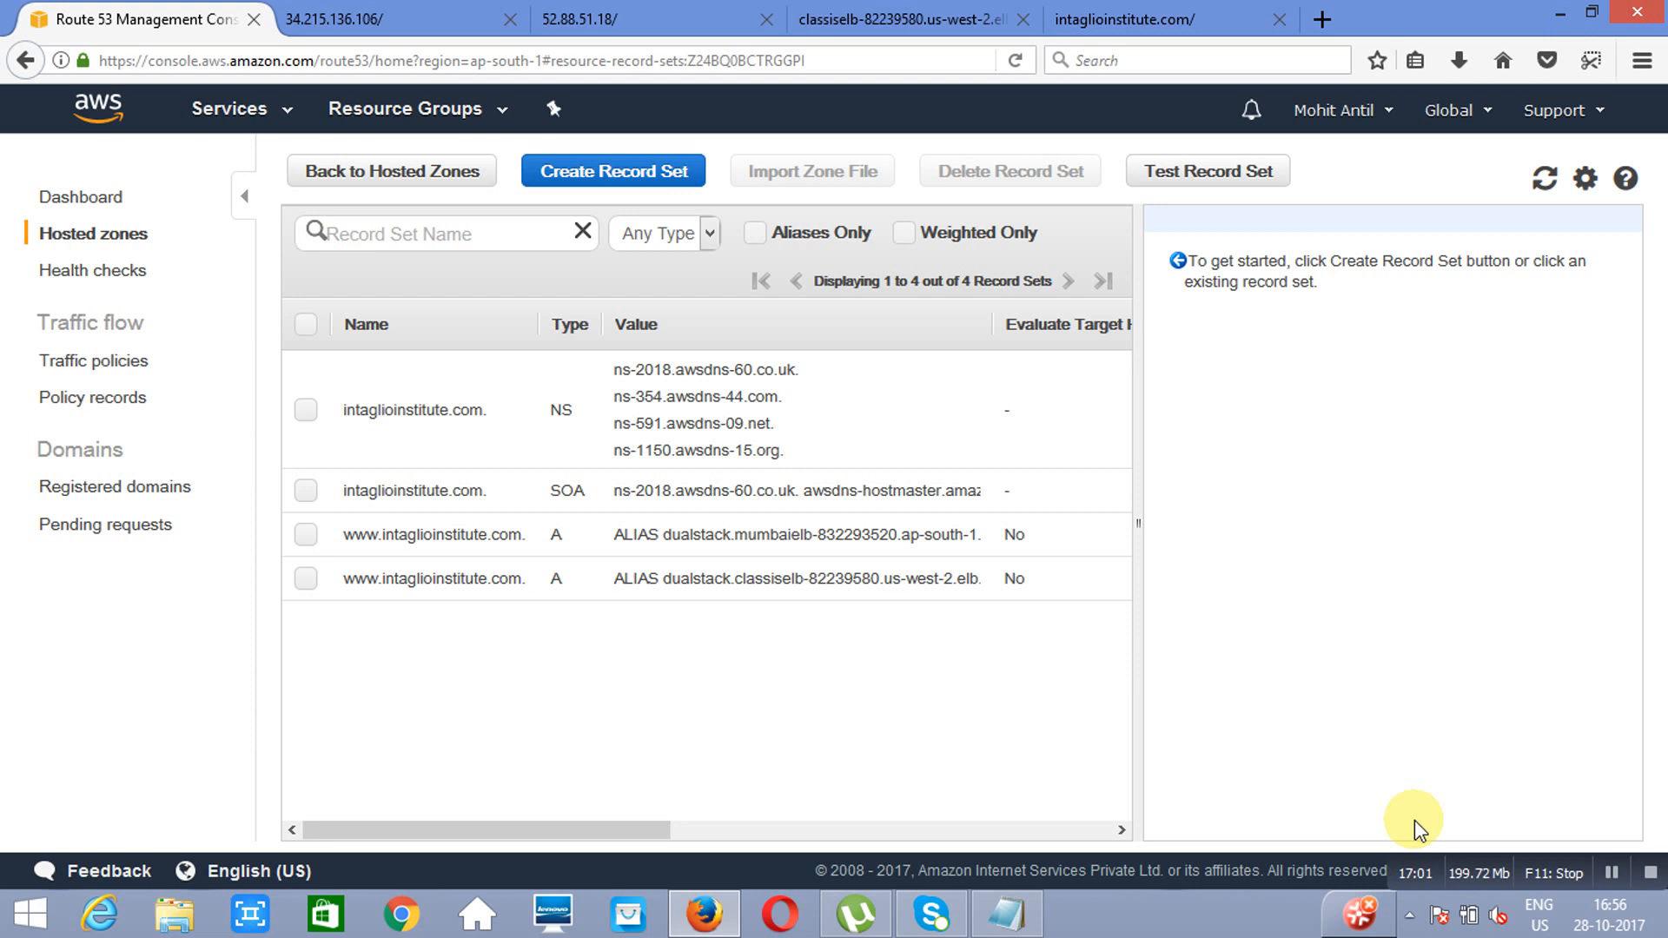
left_click(1197, 19)
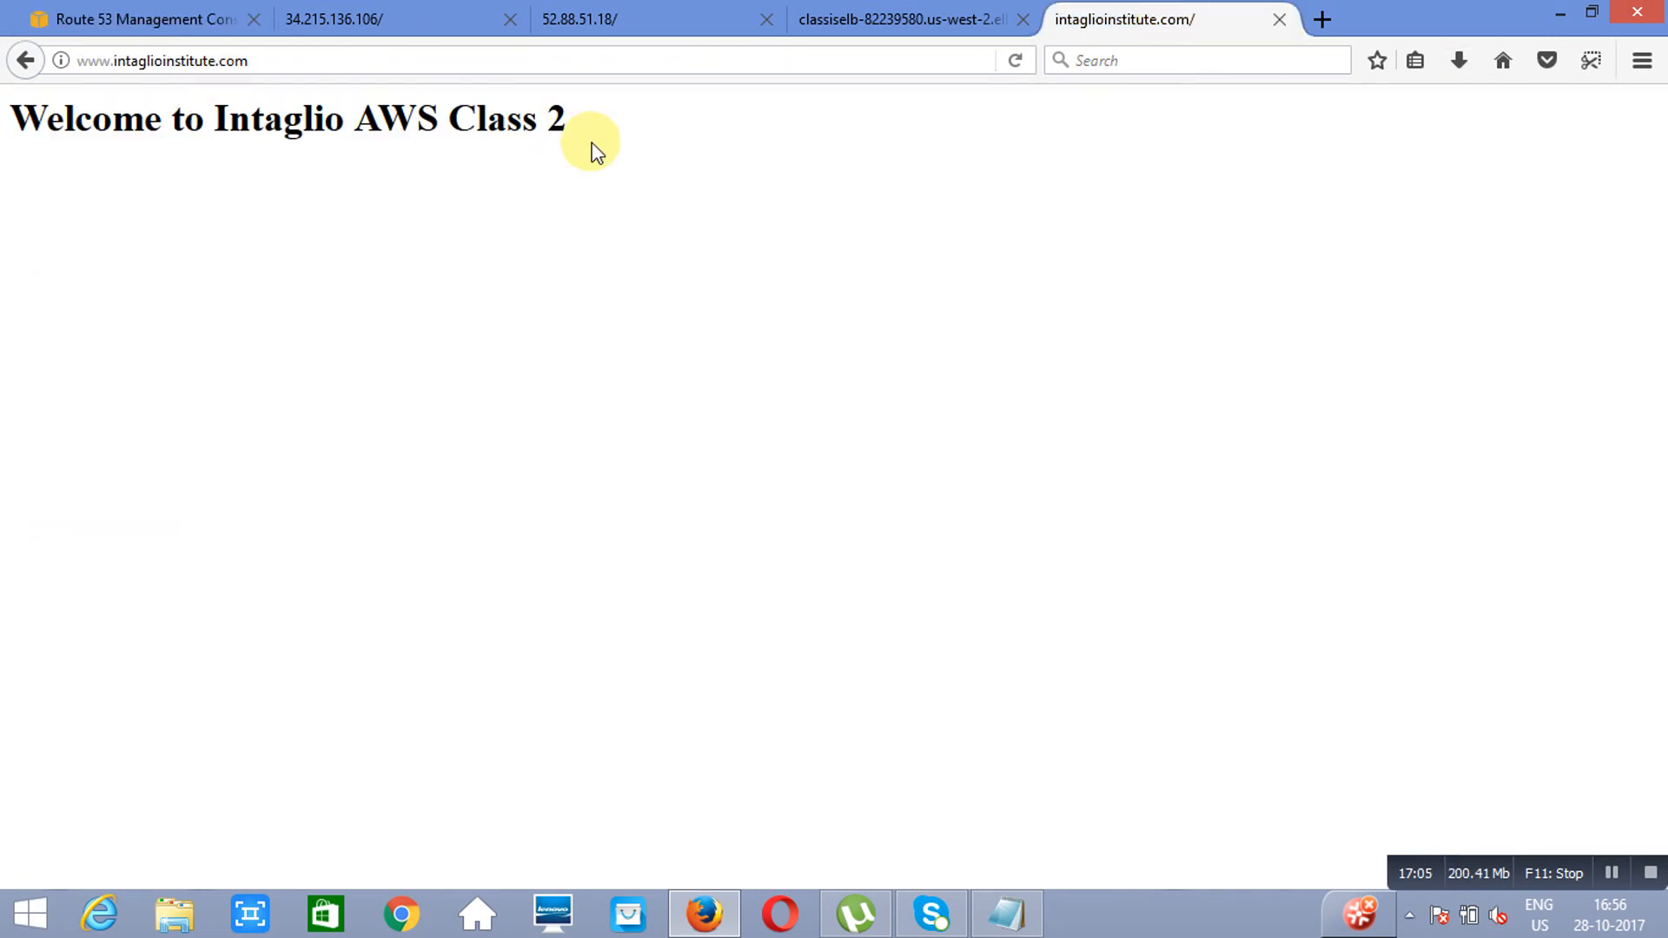
left_click(1016, 60)
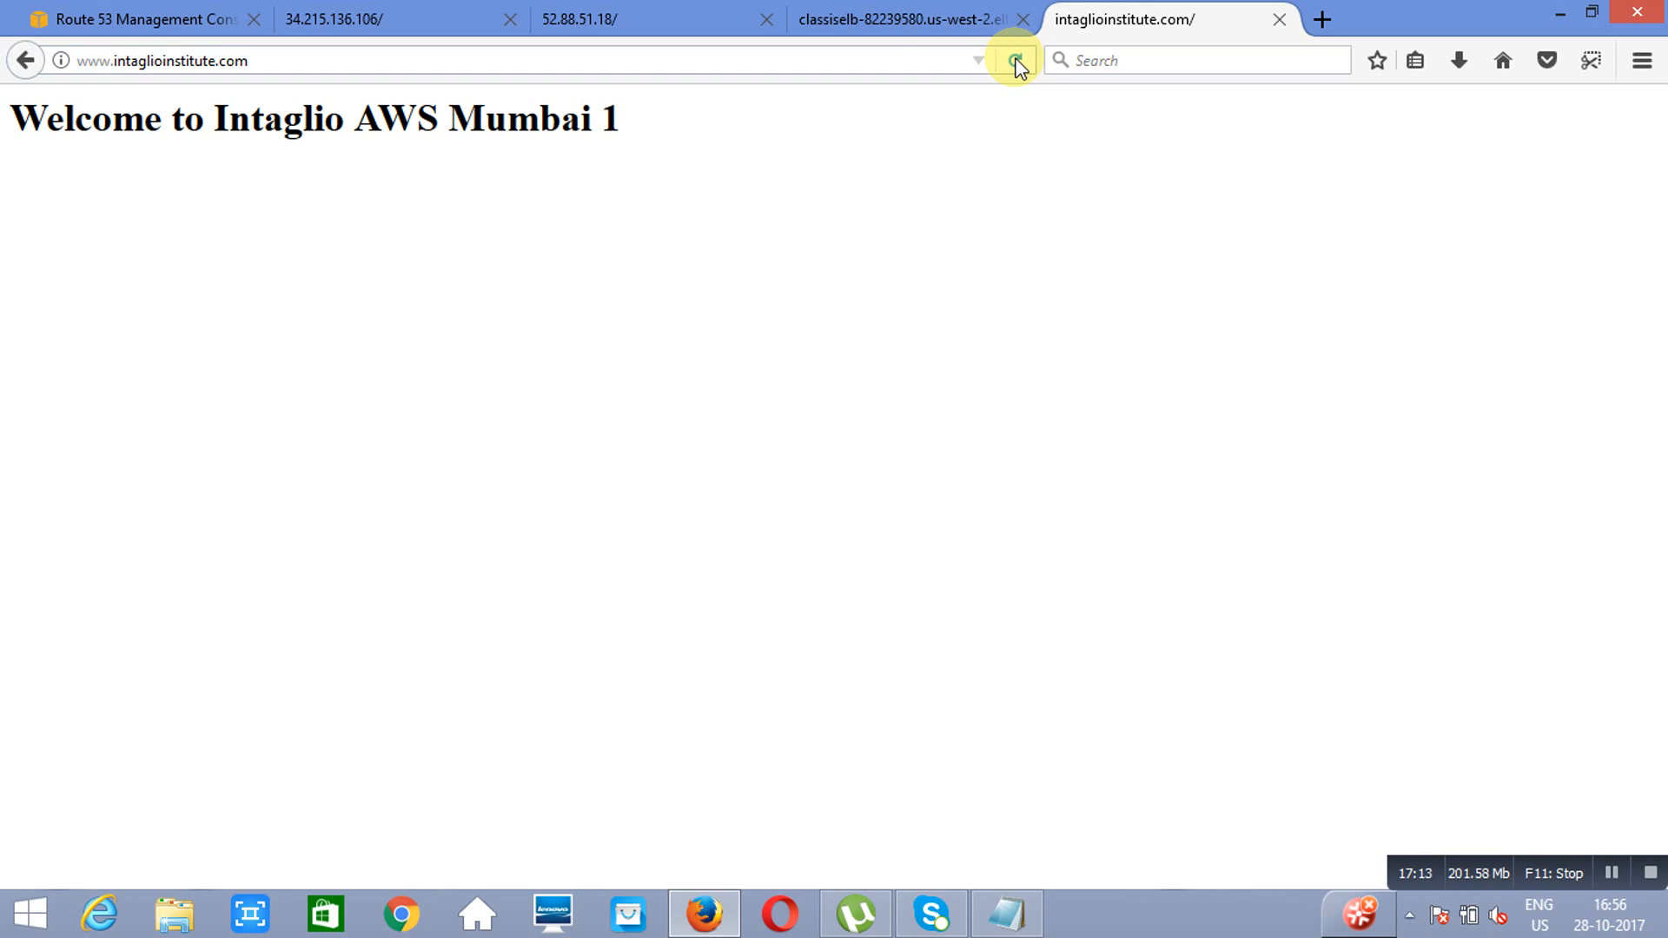
left_click(1016, 60)
left_click(1016, 61)
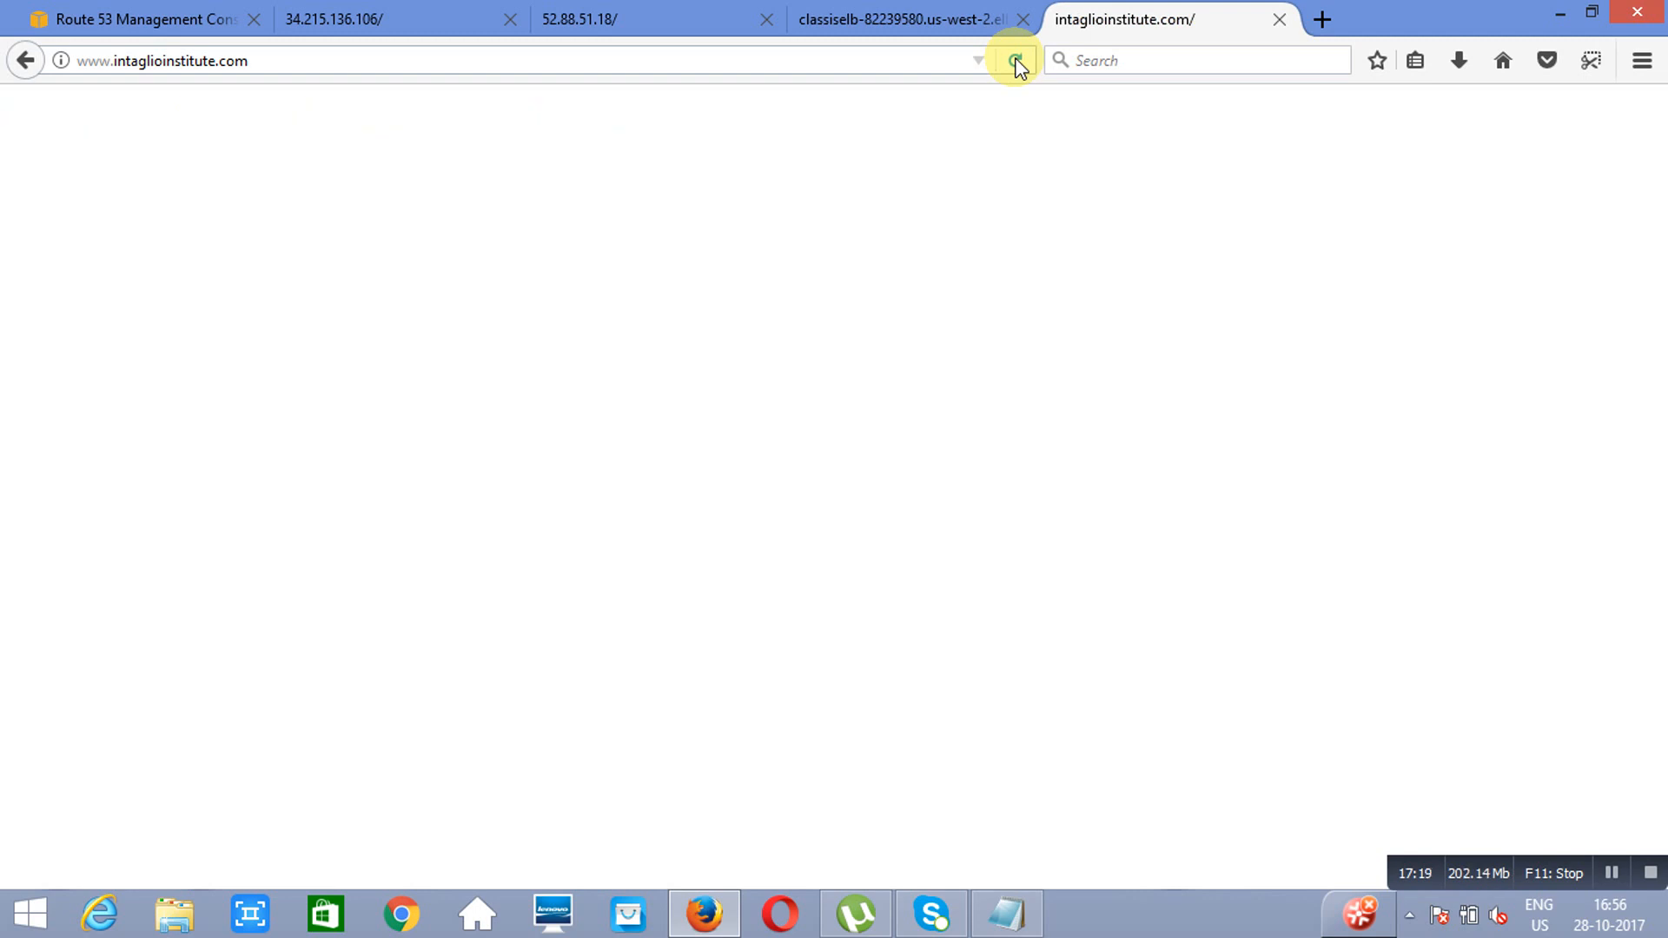
Step: Delete the www latency alias record that targets the classiselb load balancer in us-west-2
left_click(101, 21)
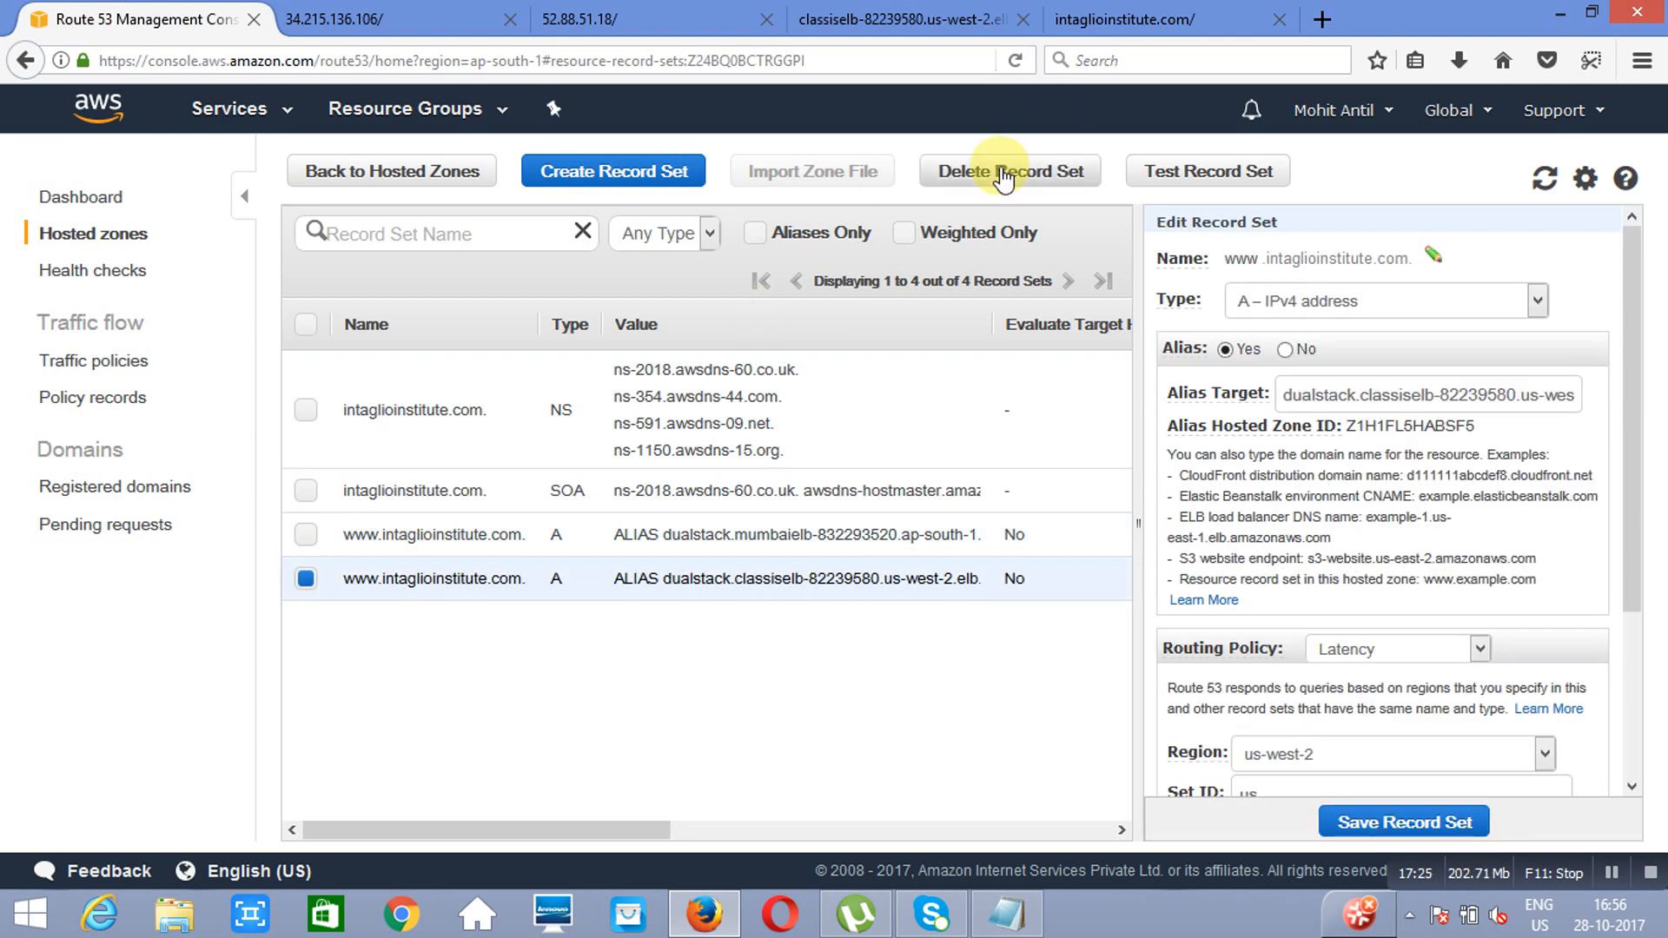
left_click(999, 173)
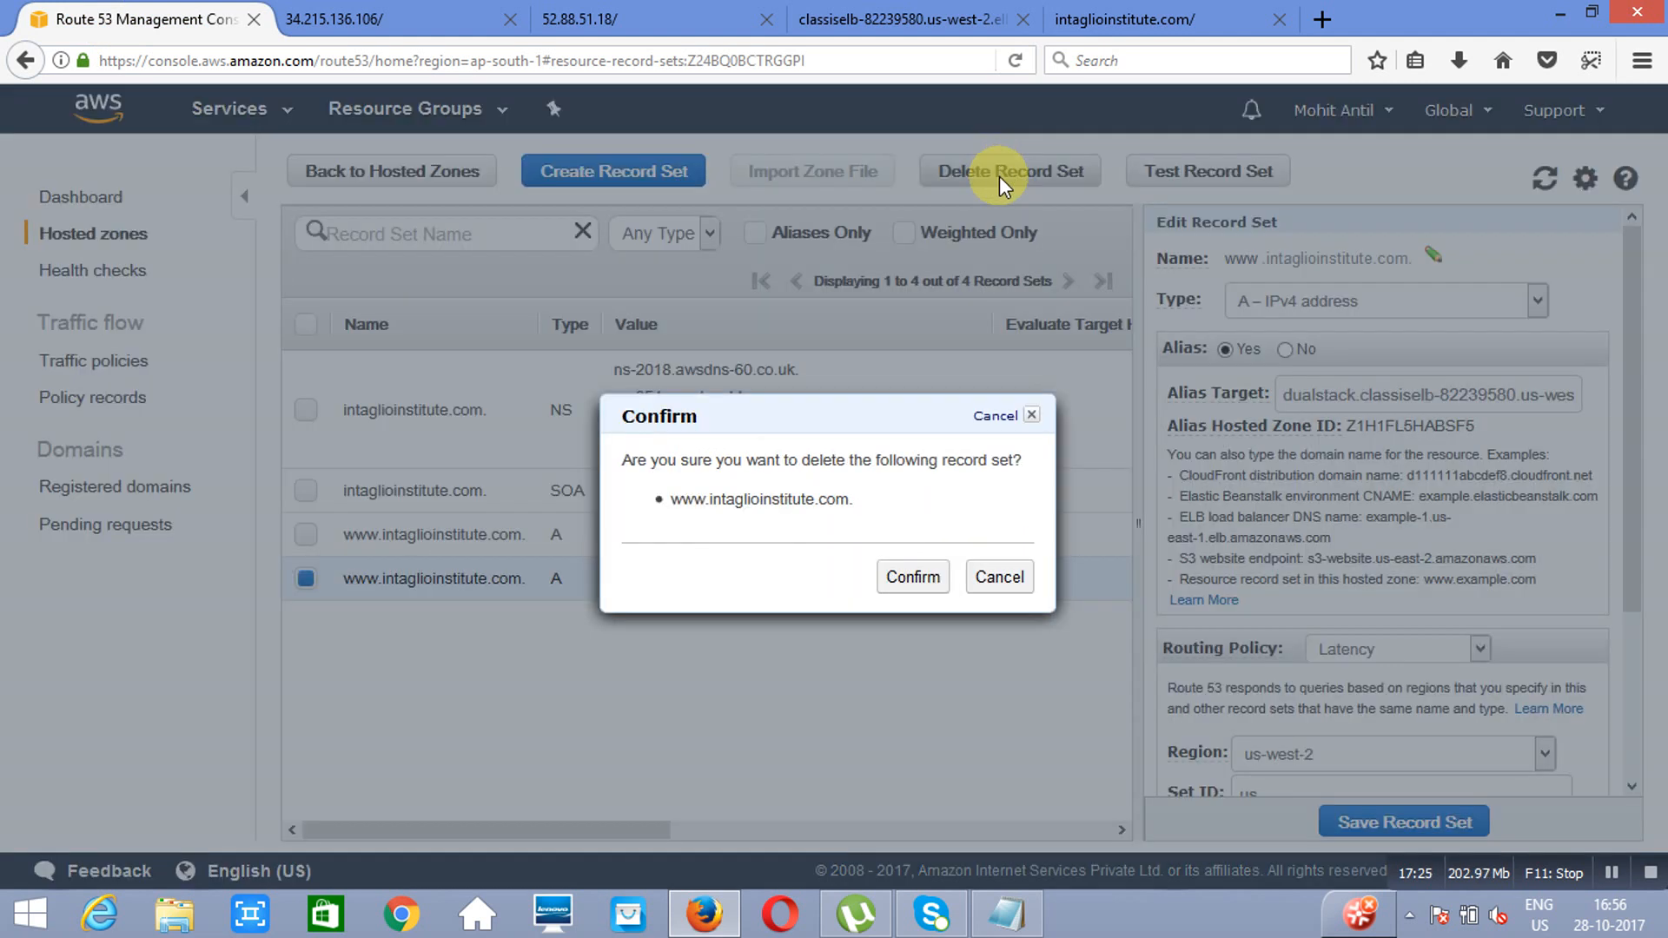
left_click(912, 575)
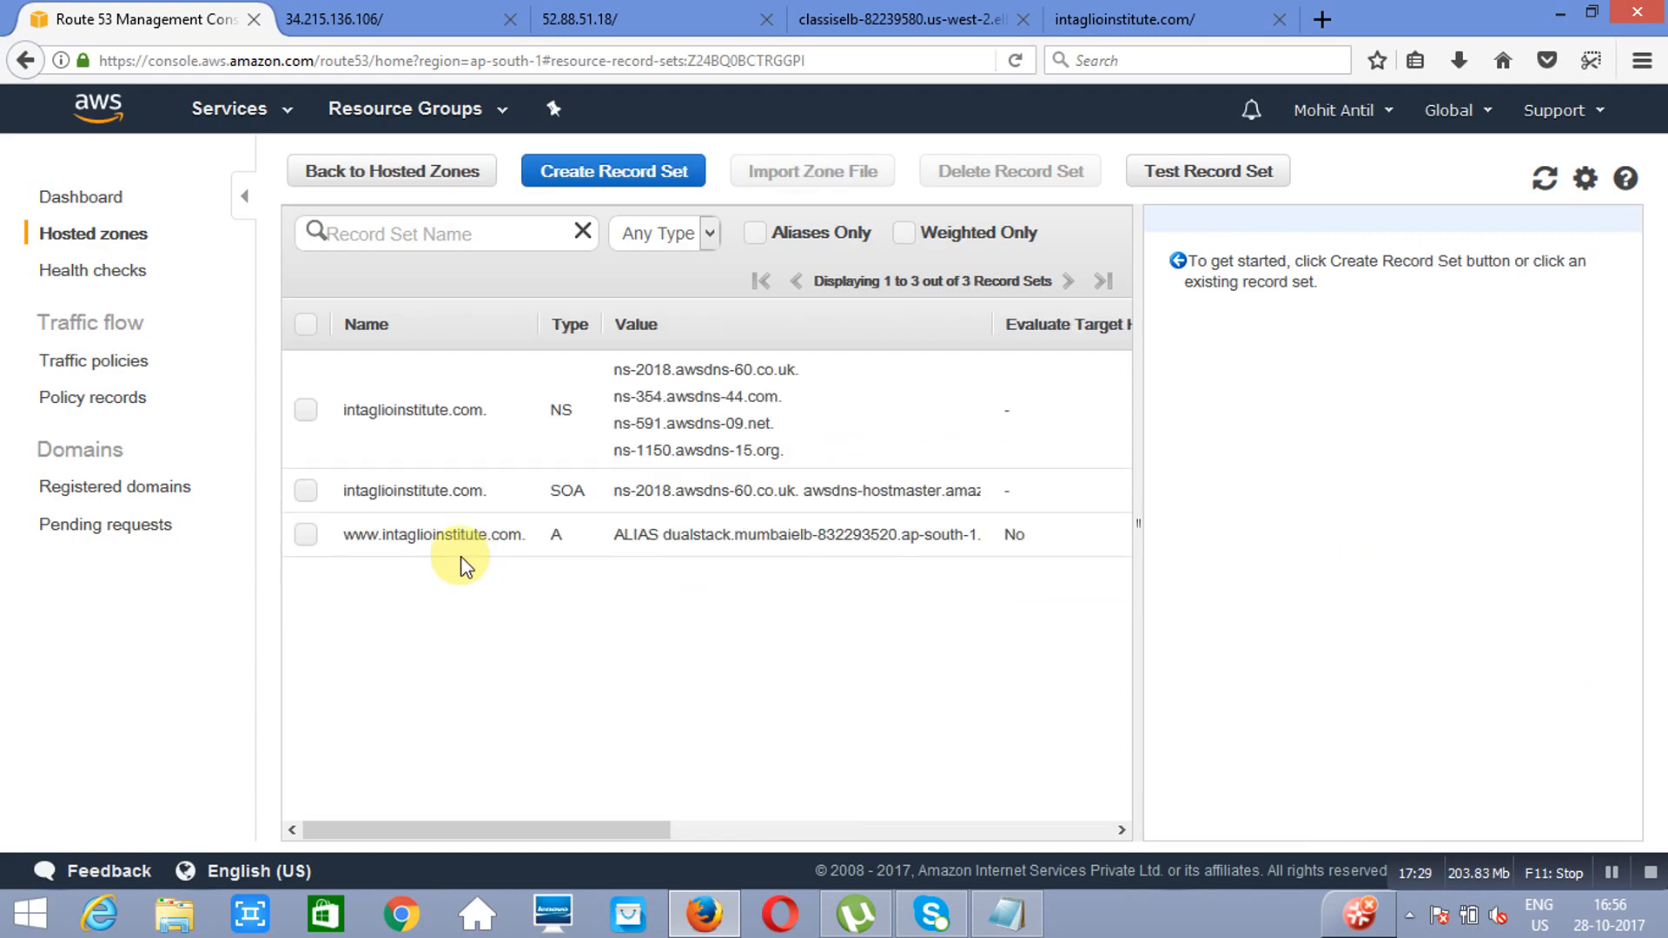
left_click(306, 535)
left_click(306, 535)
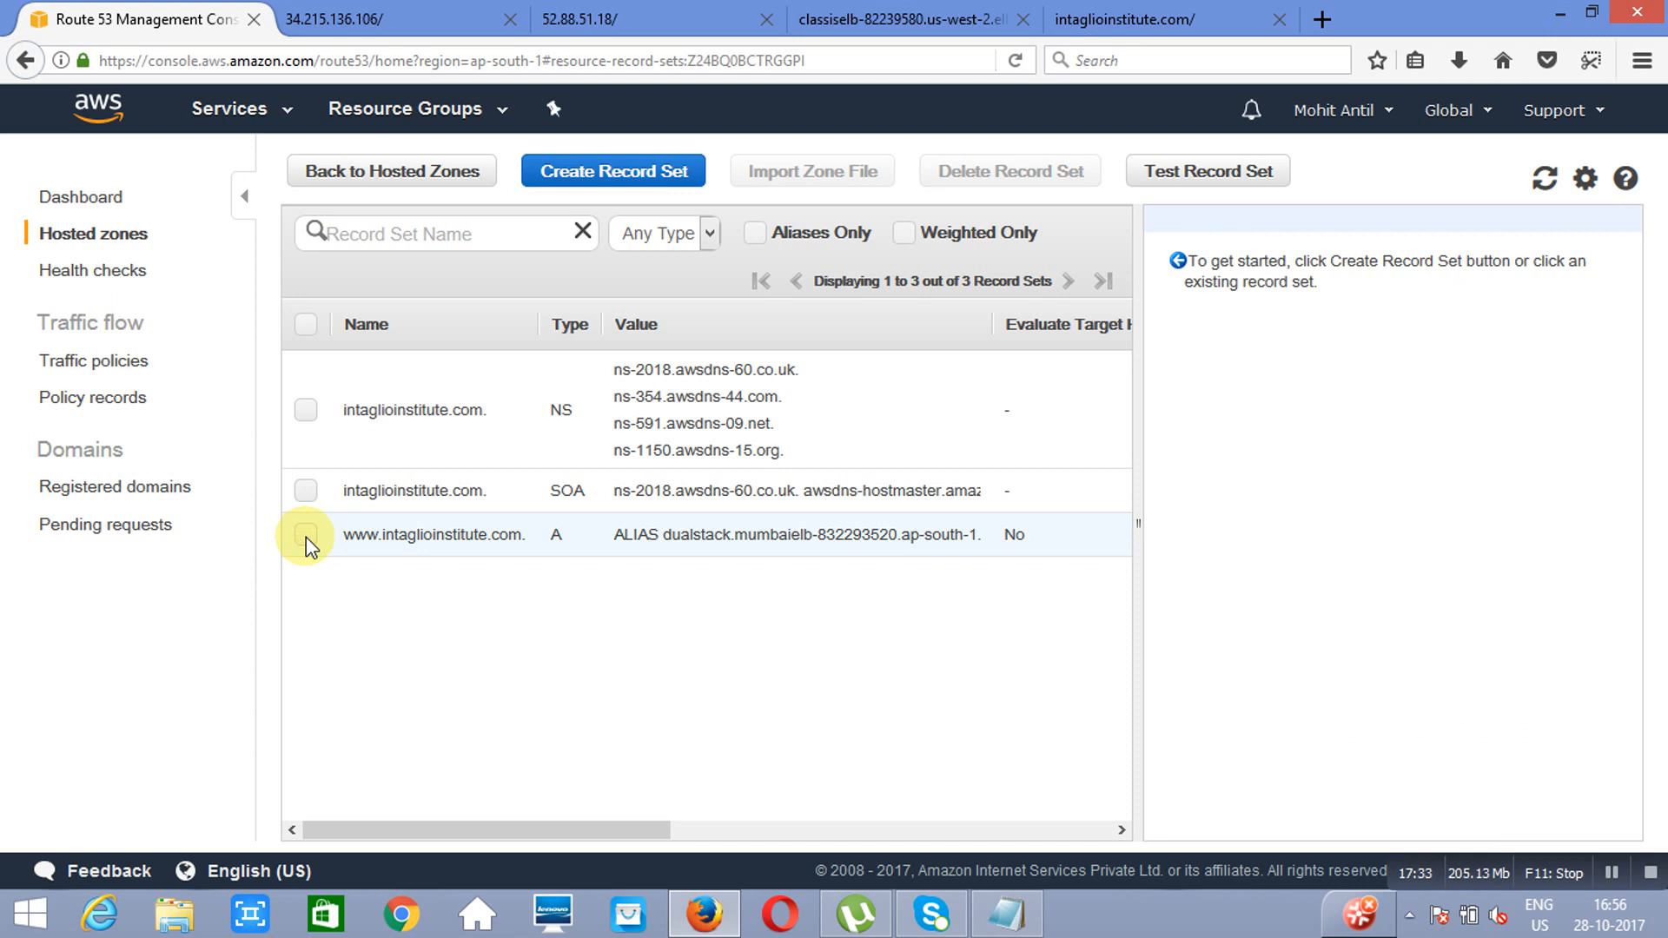
left_click(306, 535)
left_click(1028, 174)
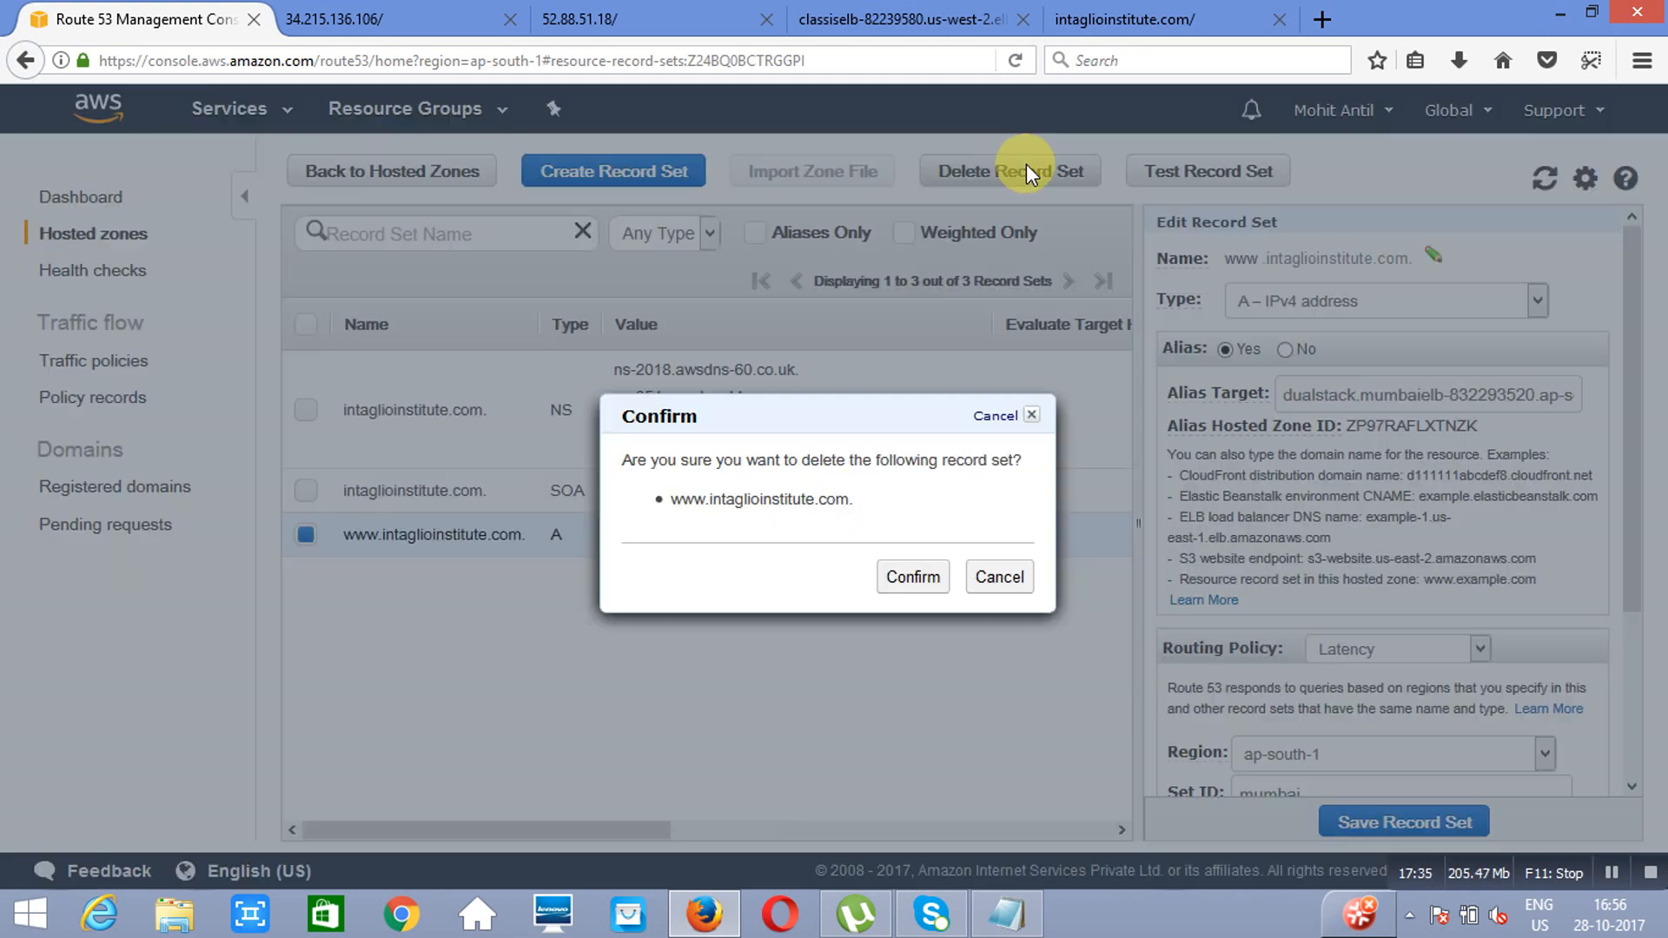
left_click(912, 579)
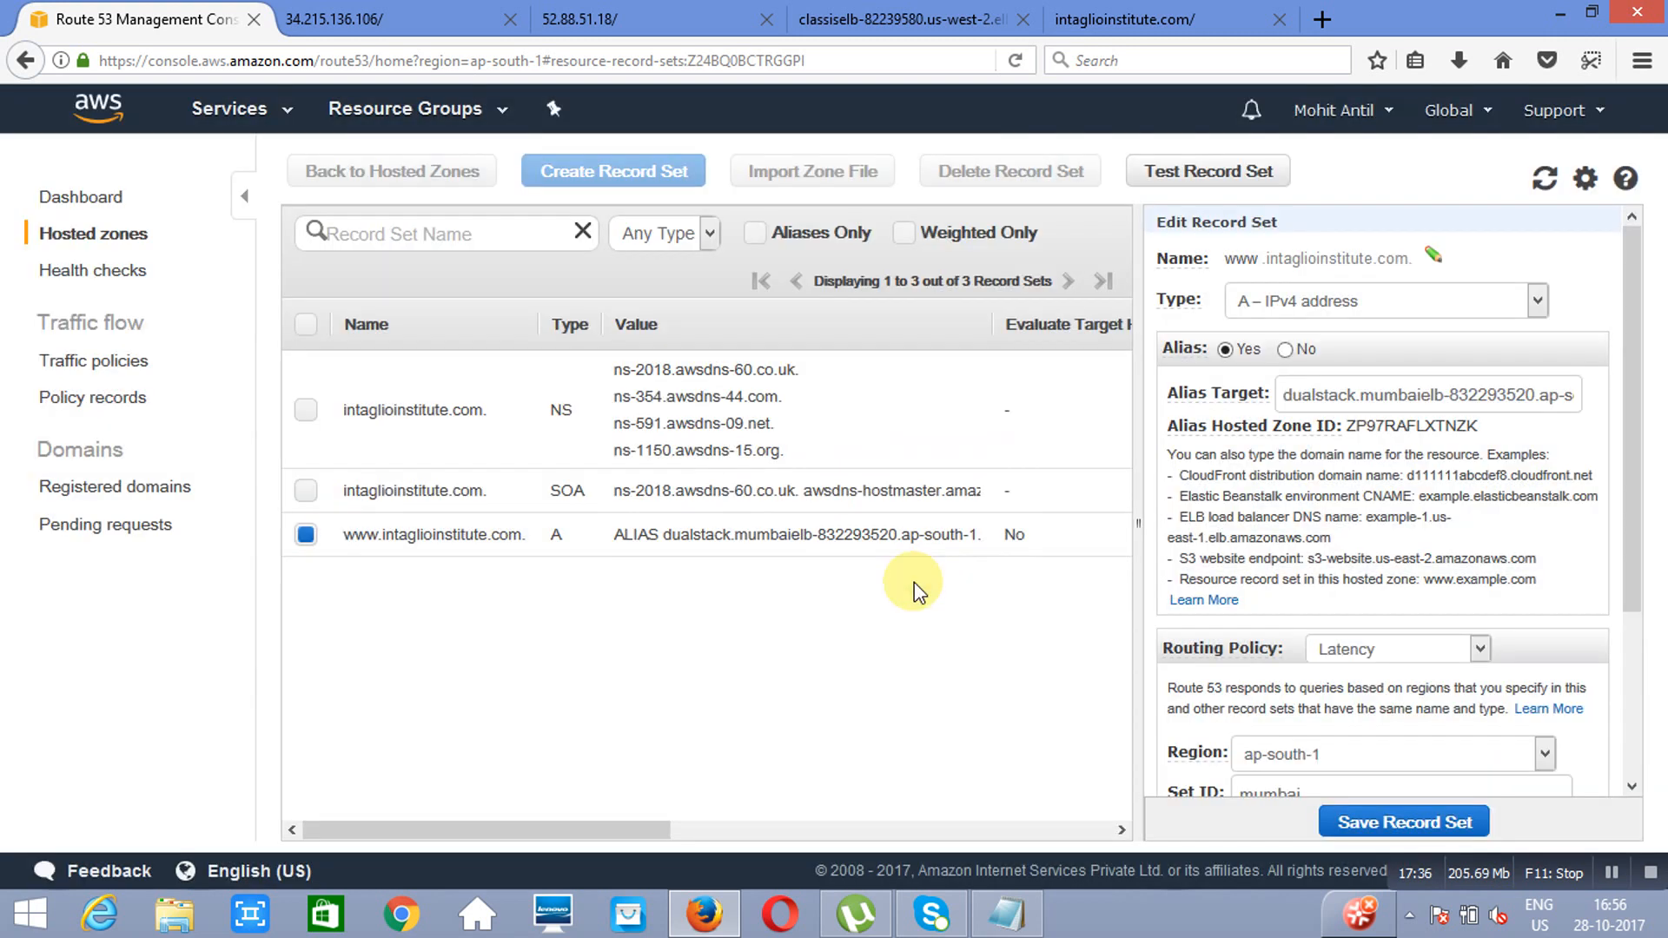
left_click(1155, 26)
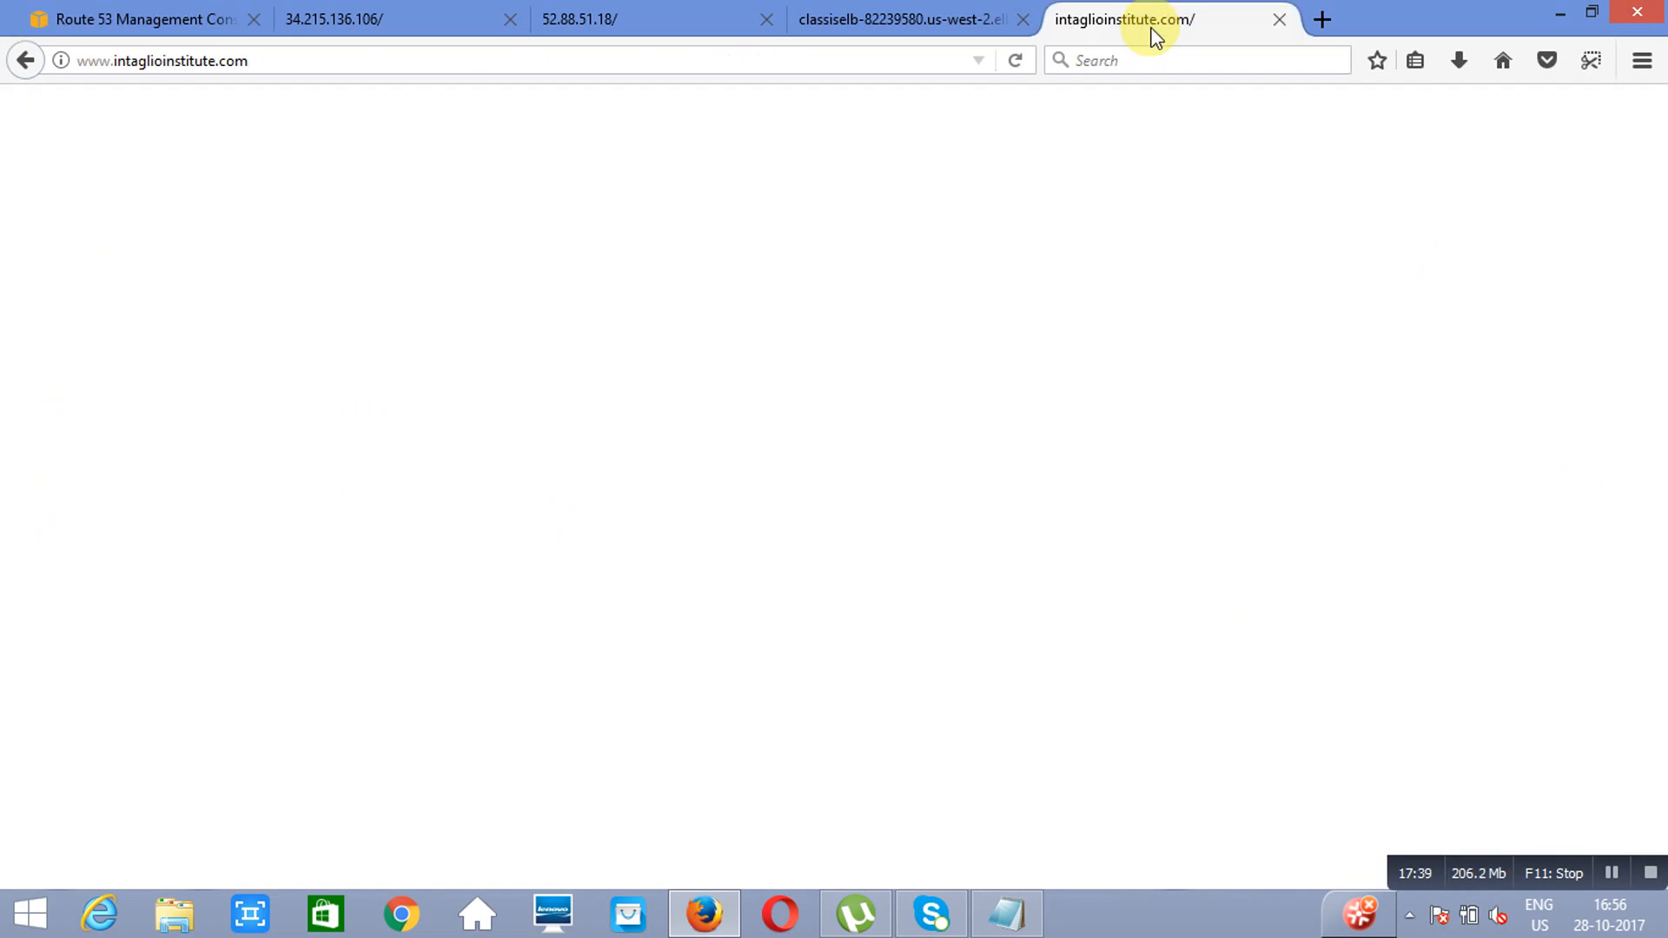
left_click(1013, 60)
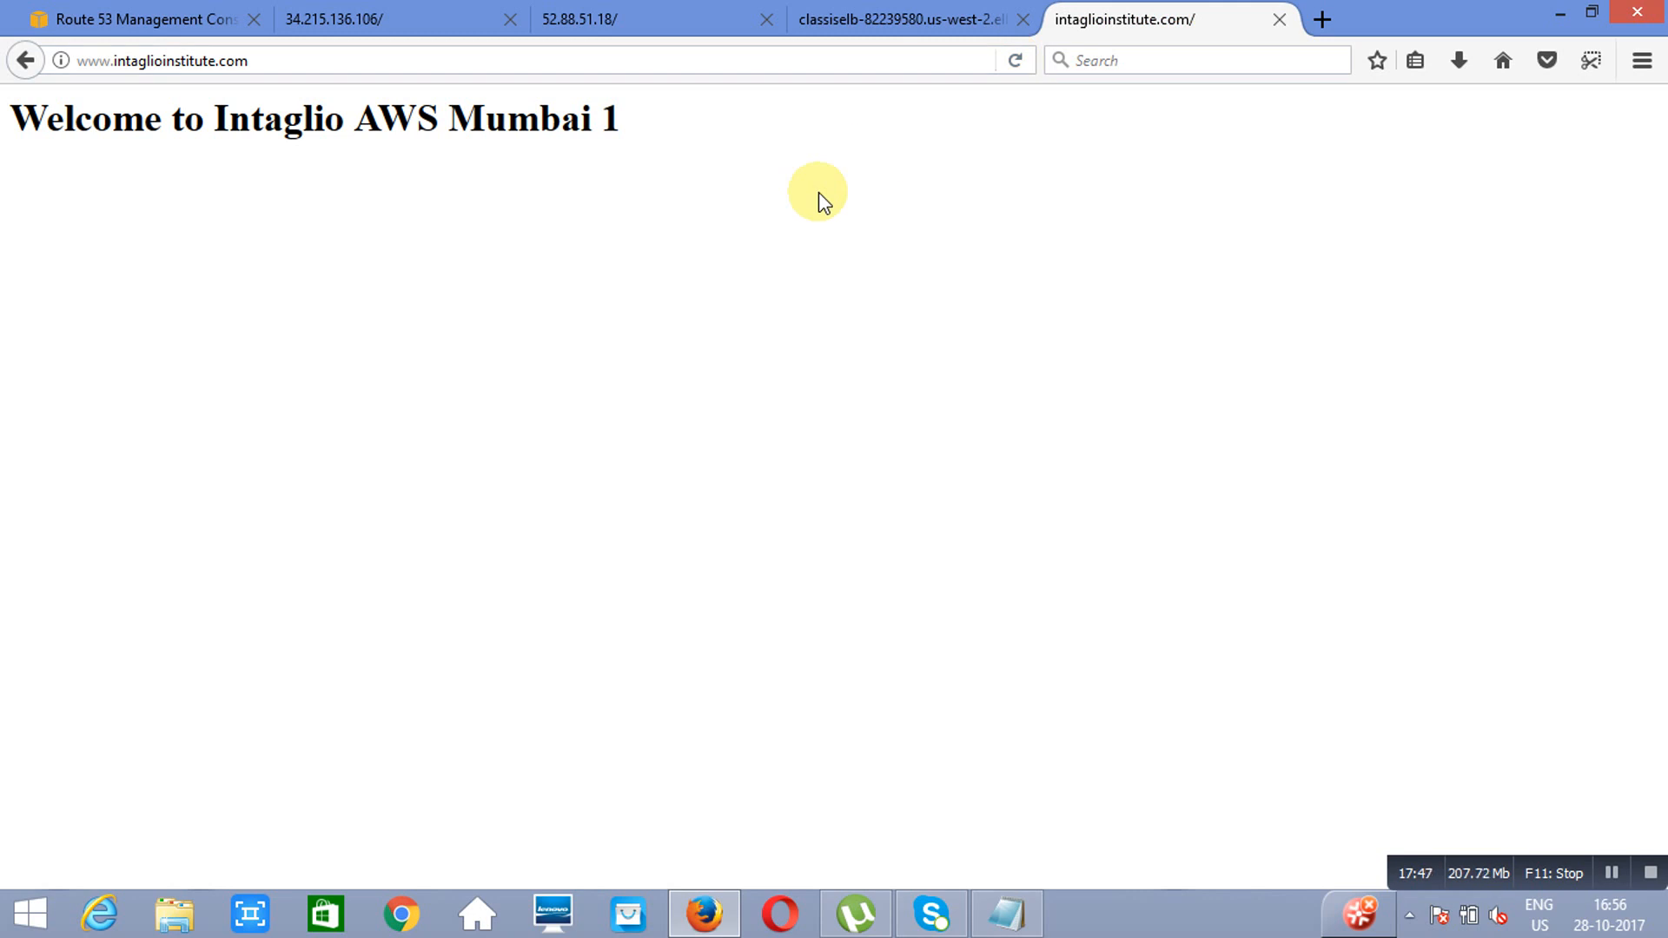
Step: Start a new A record set named www in the hosted zone as an alias targeting the classisELB Classic Load Balancer in us-west-2
left_click(126, 17)
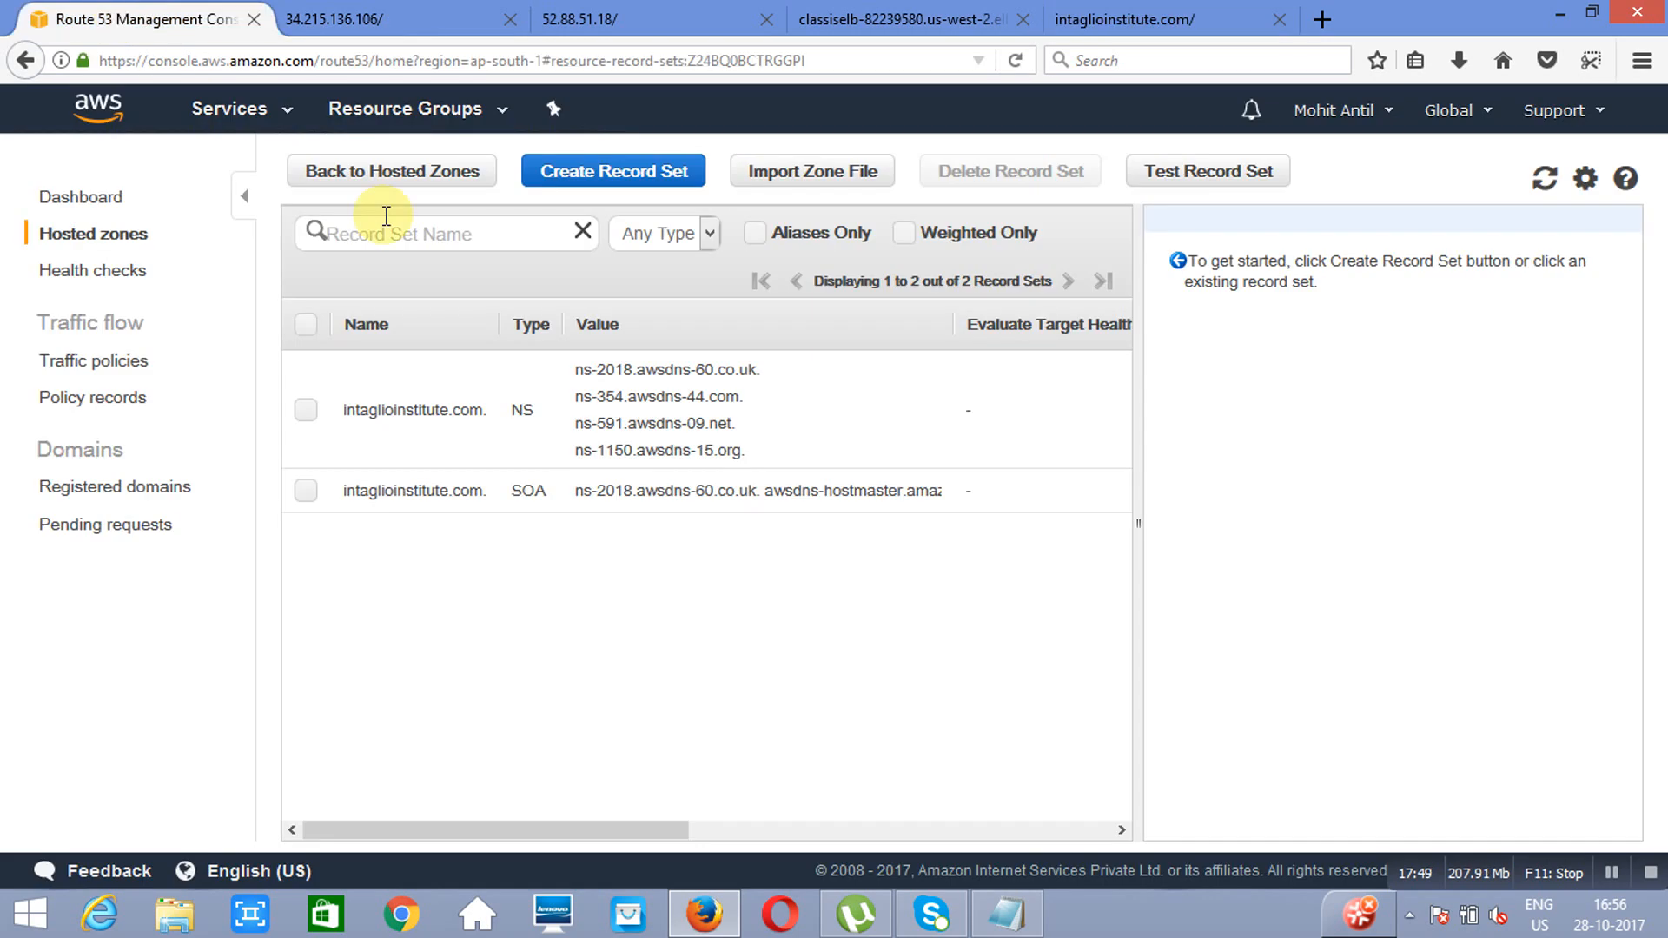
left_click(625, 184)
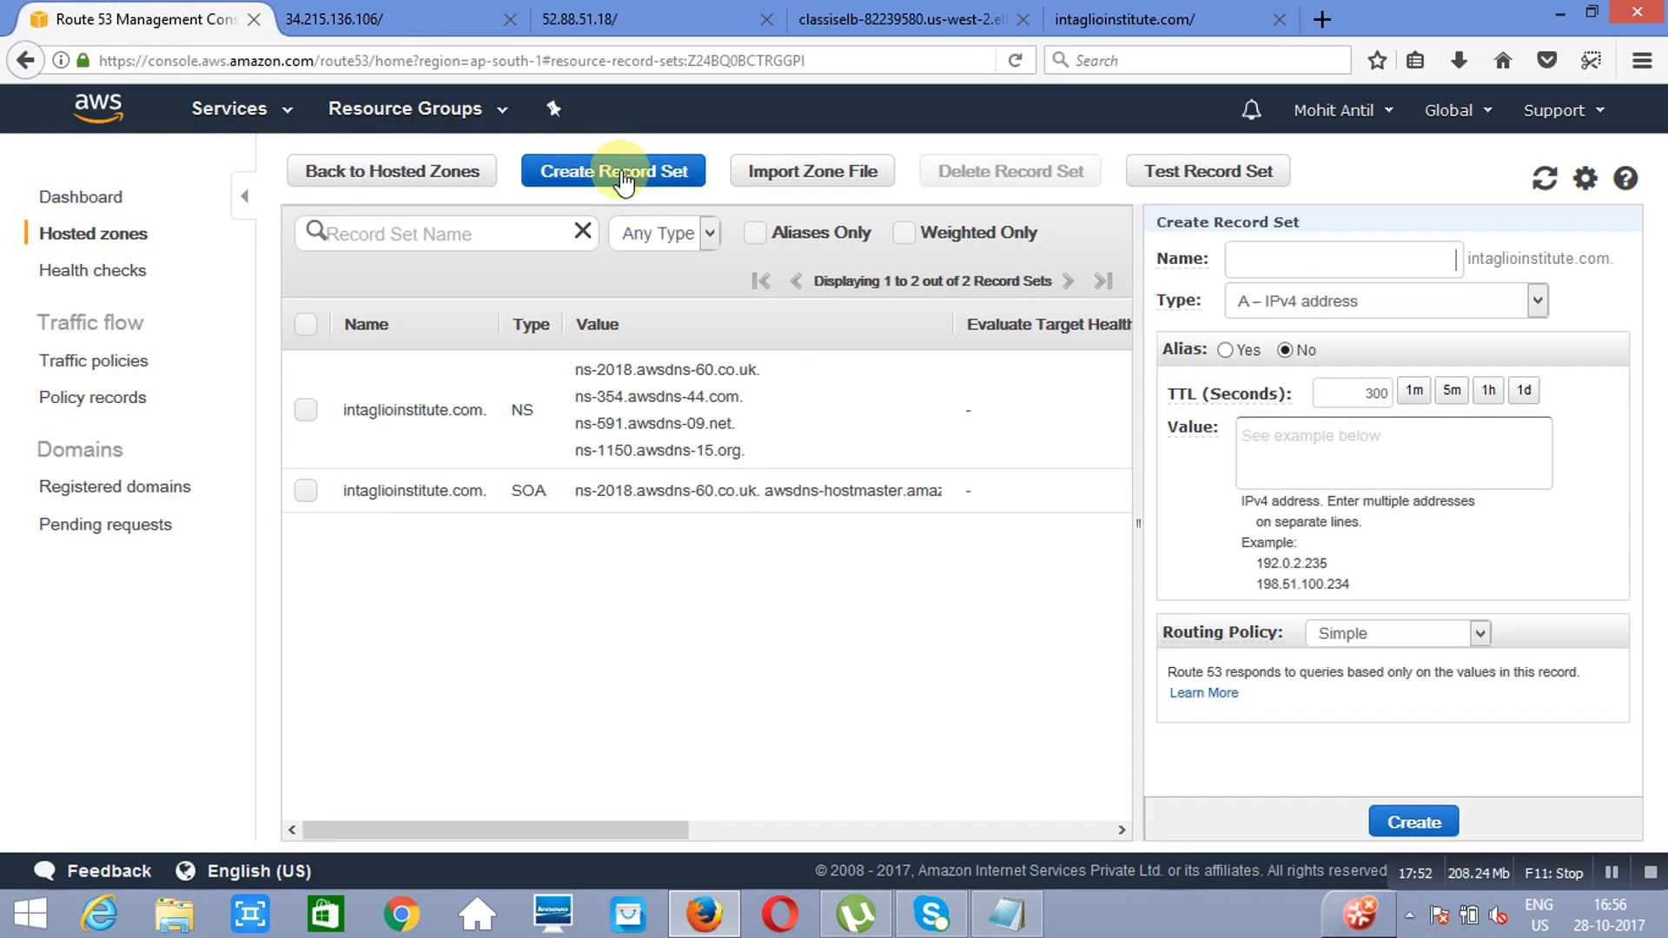
type("www")
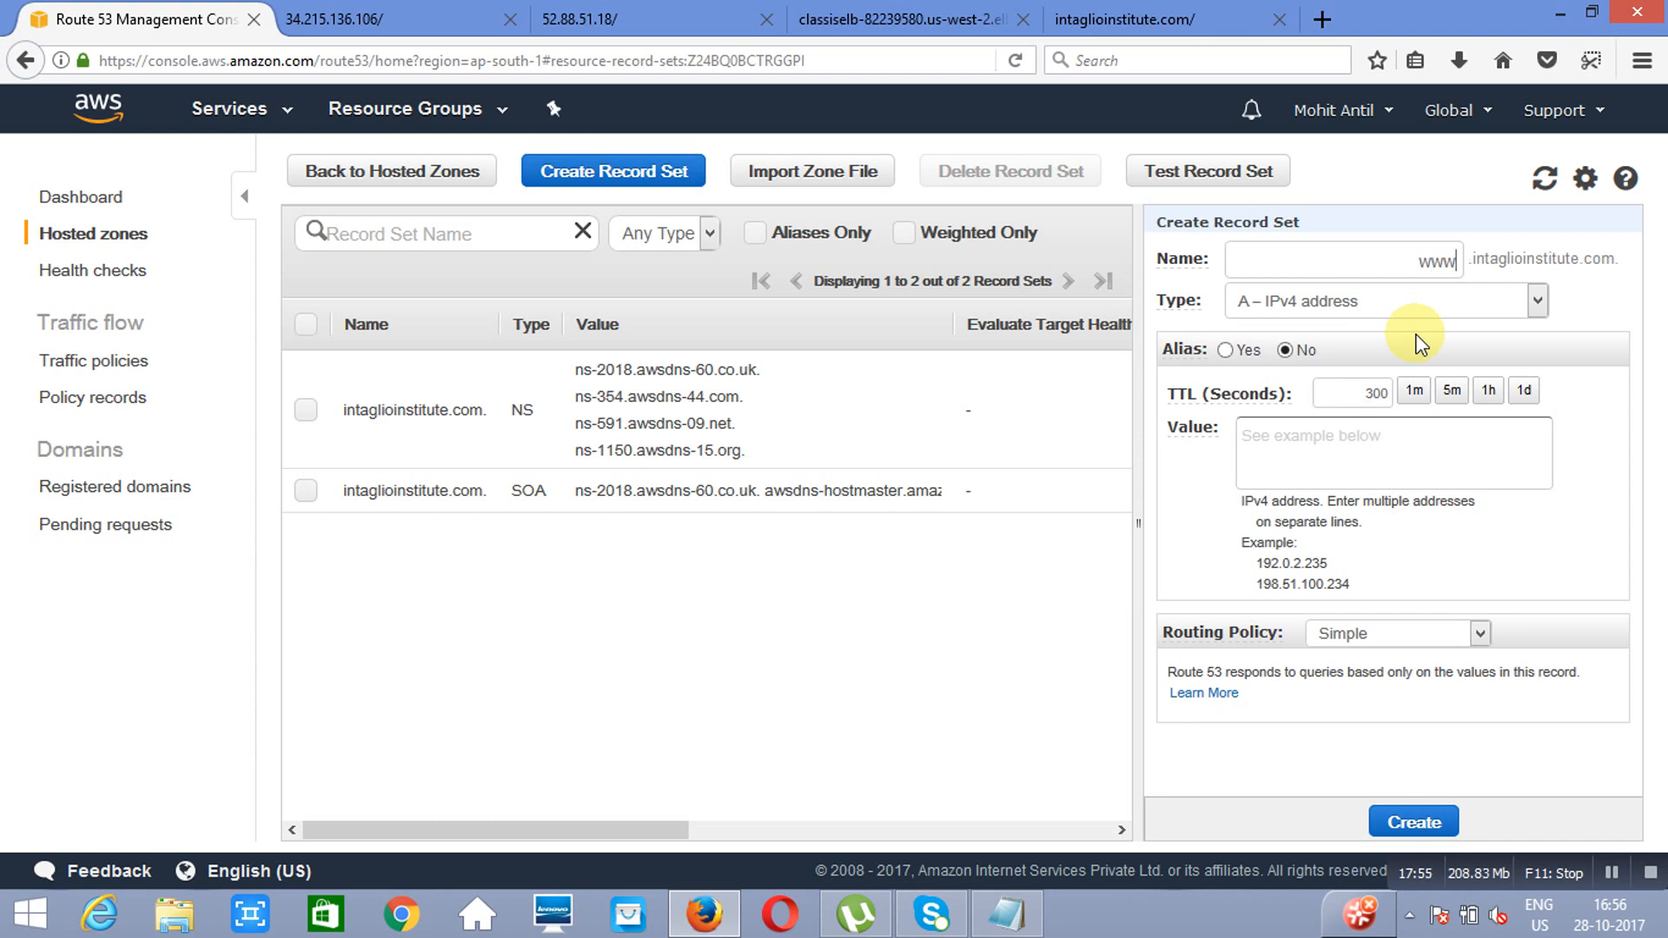
left_click(1227, 351)
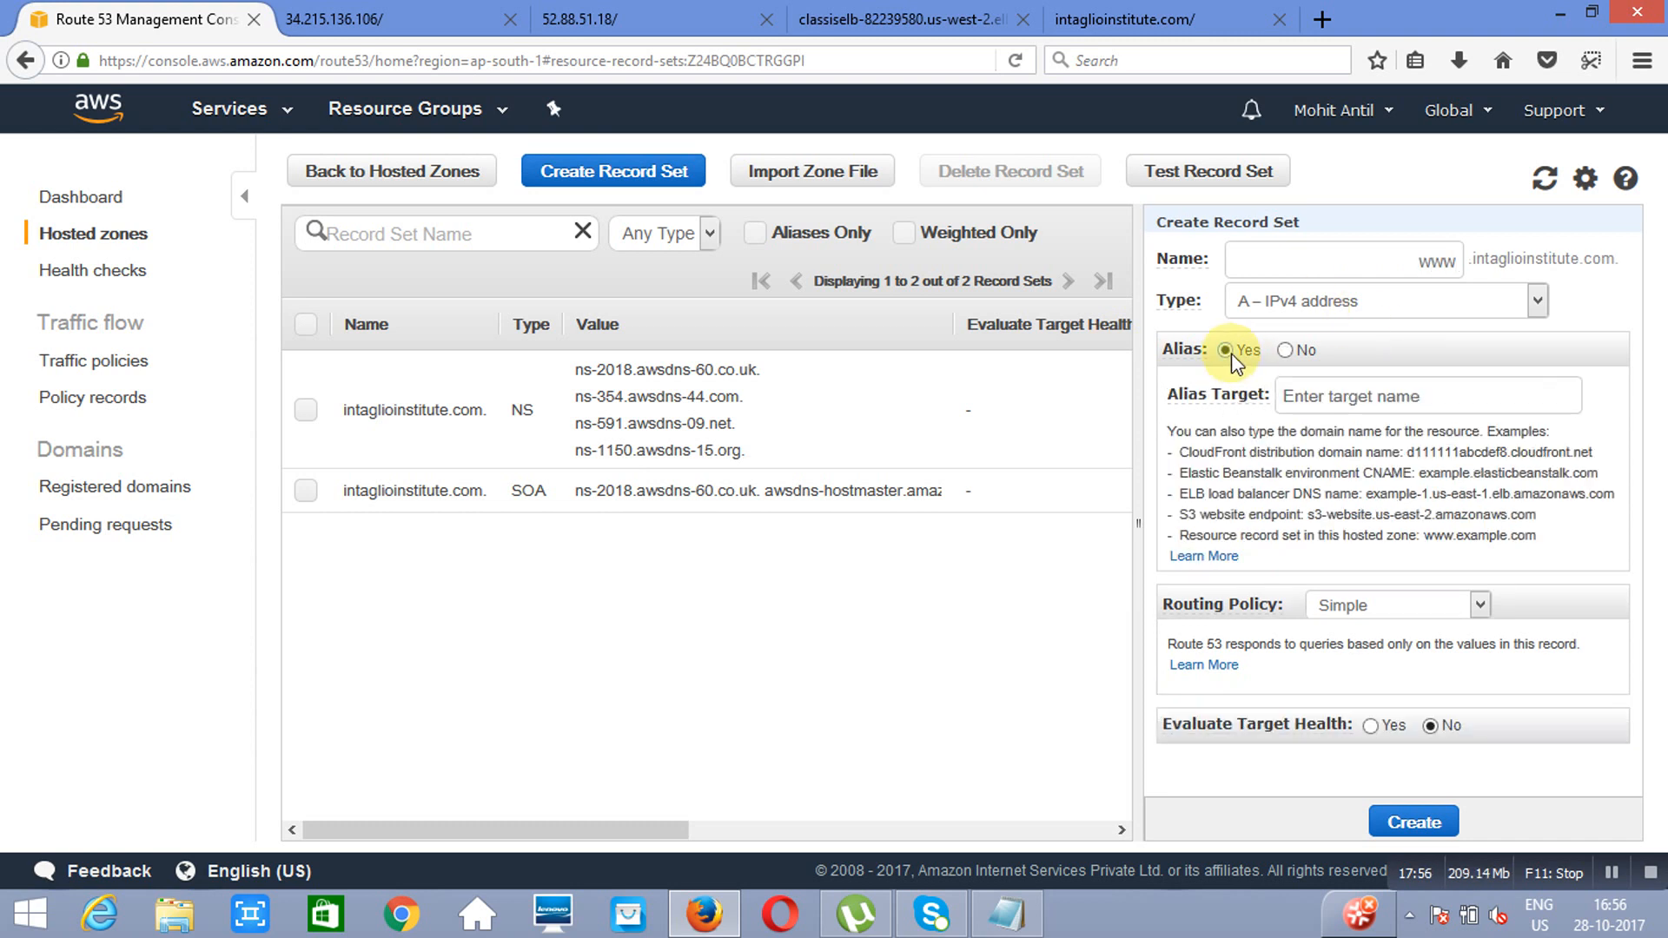
left_click(1500, 393)
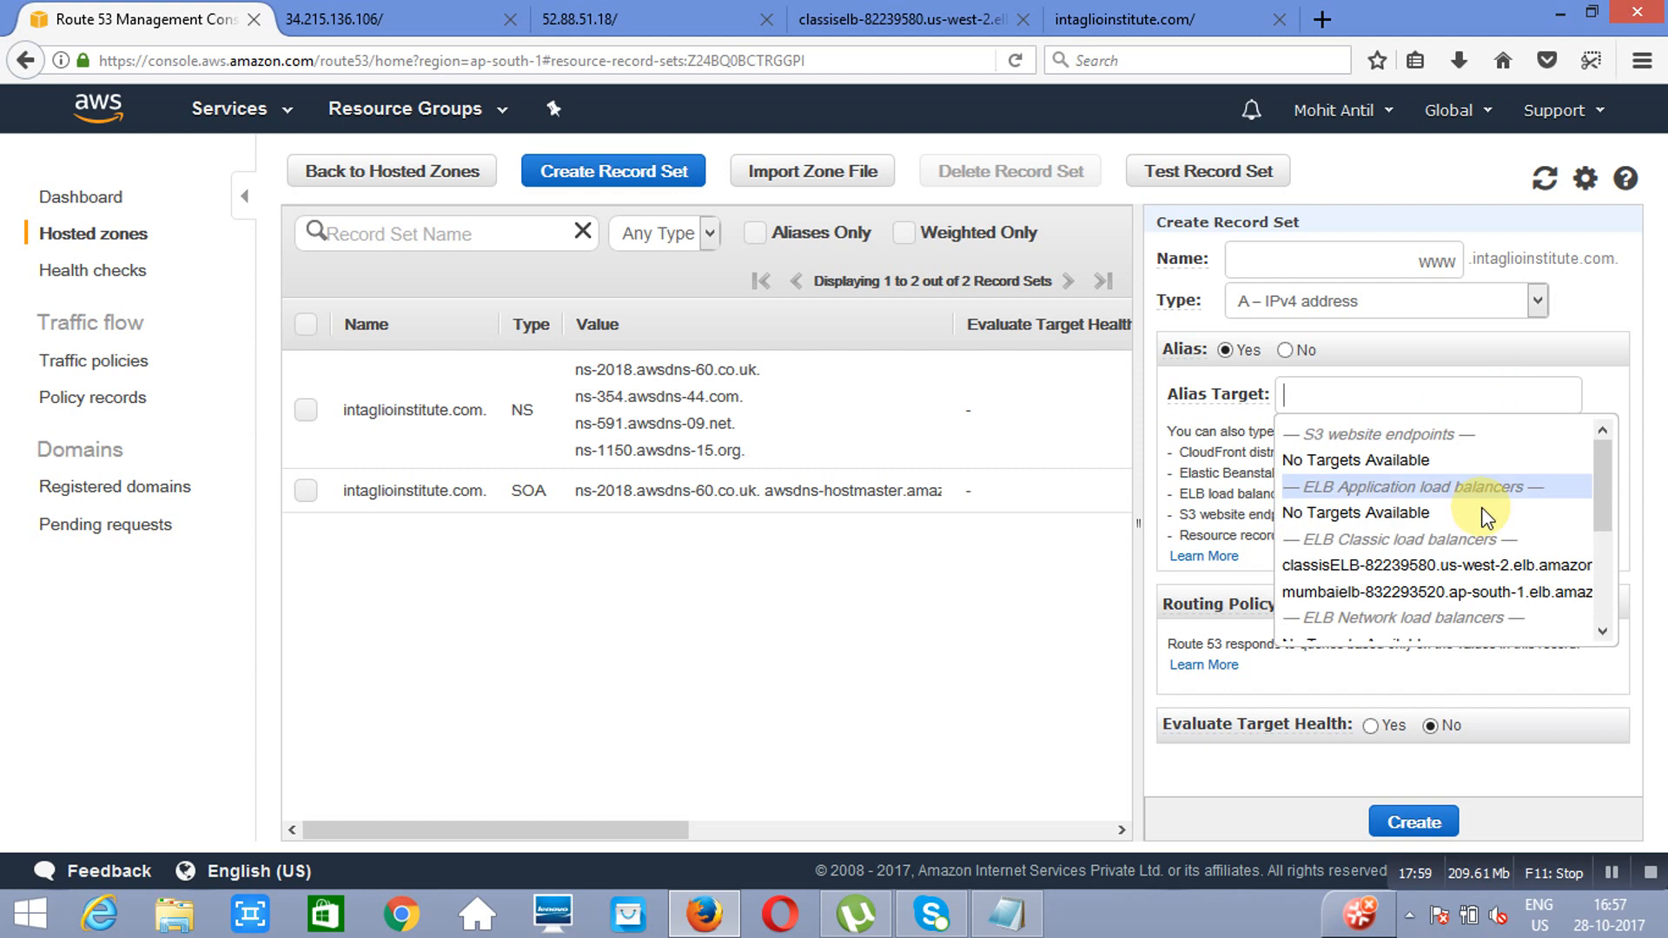
left_click(1416, 567)
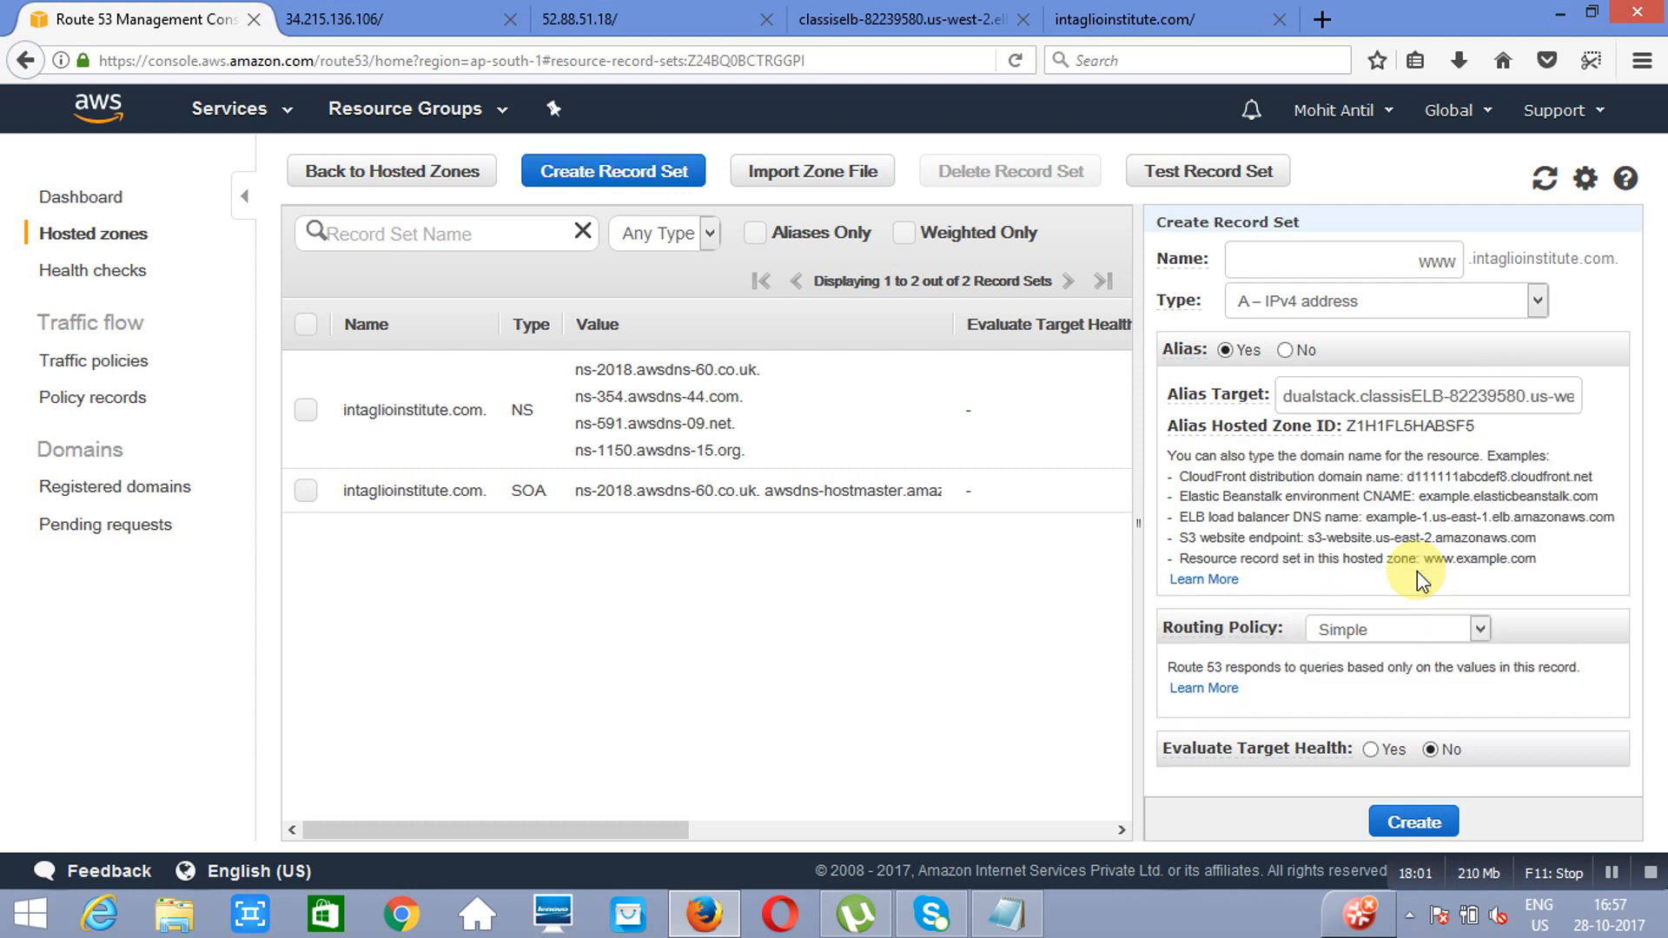
Step: Check the website page, set the new www record's routing policy to Geolocation, and review the available locations and alias target
left_click(1181, 12)
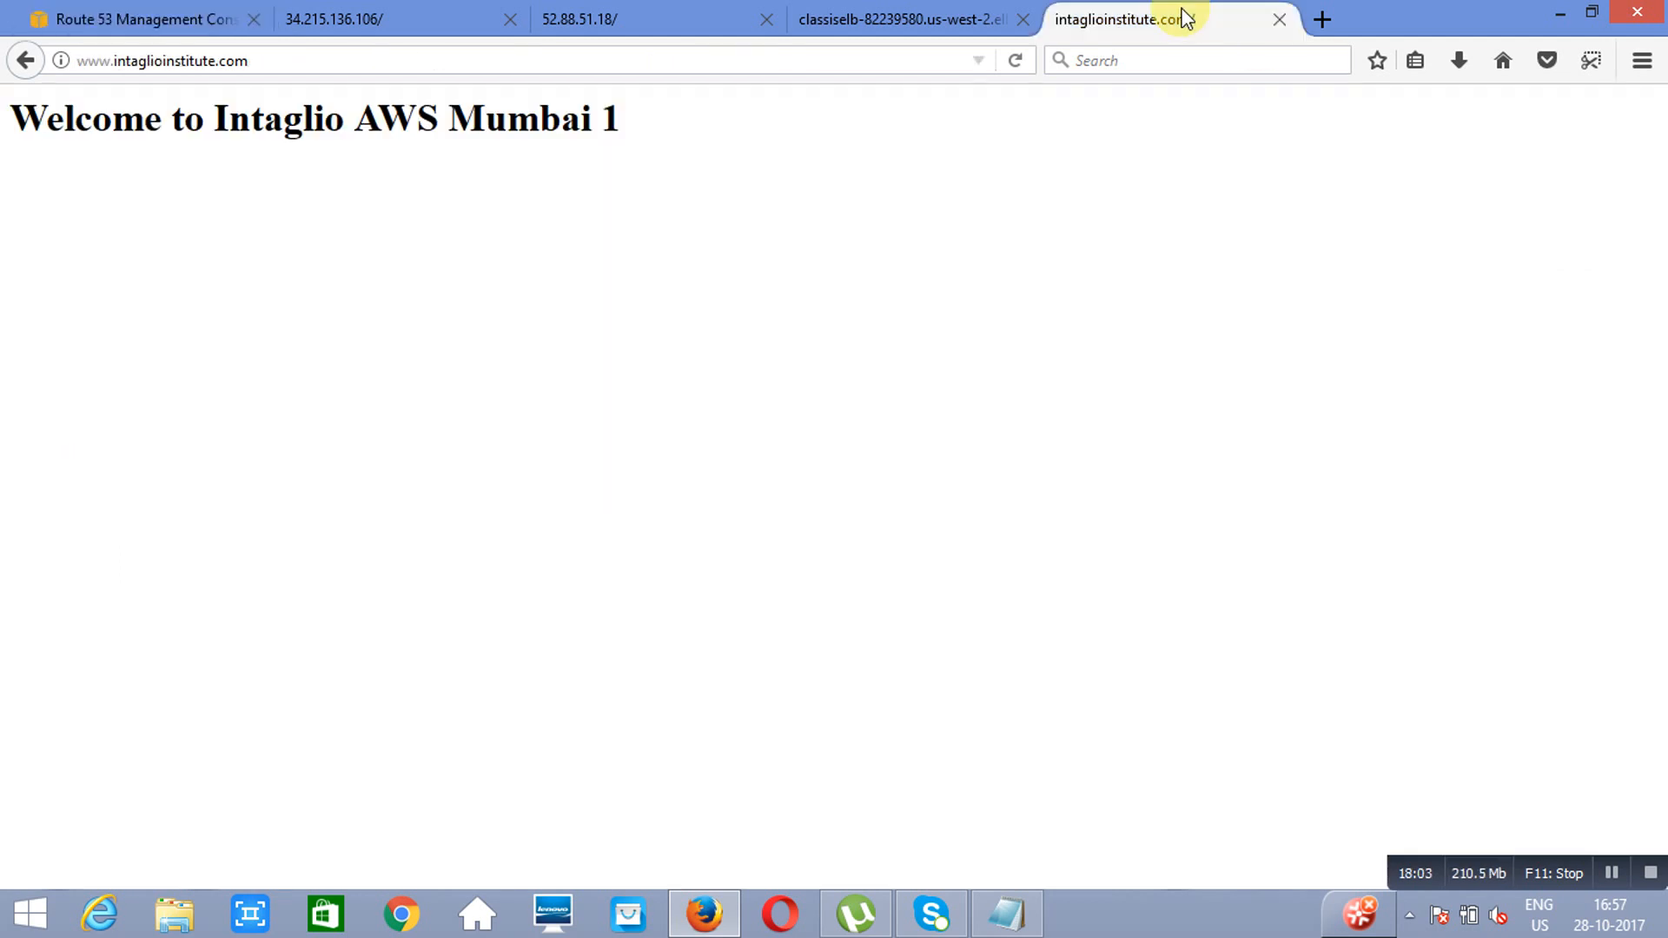
left_click(161, 18)
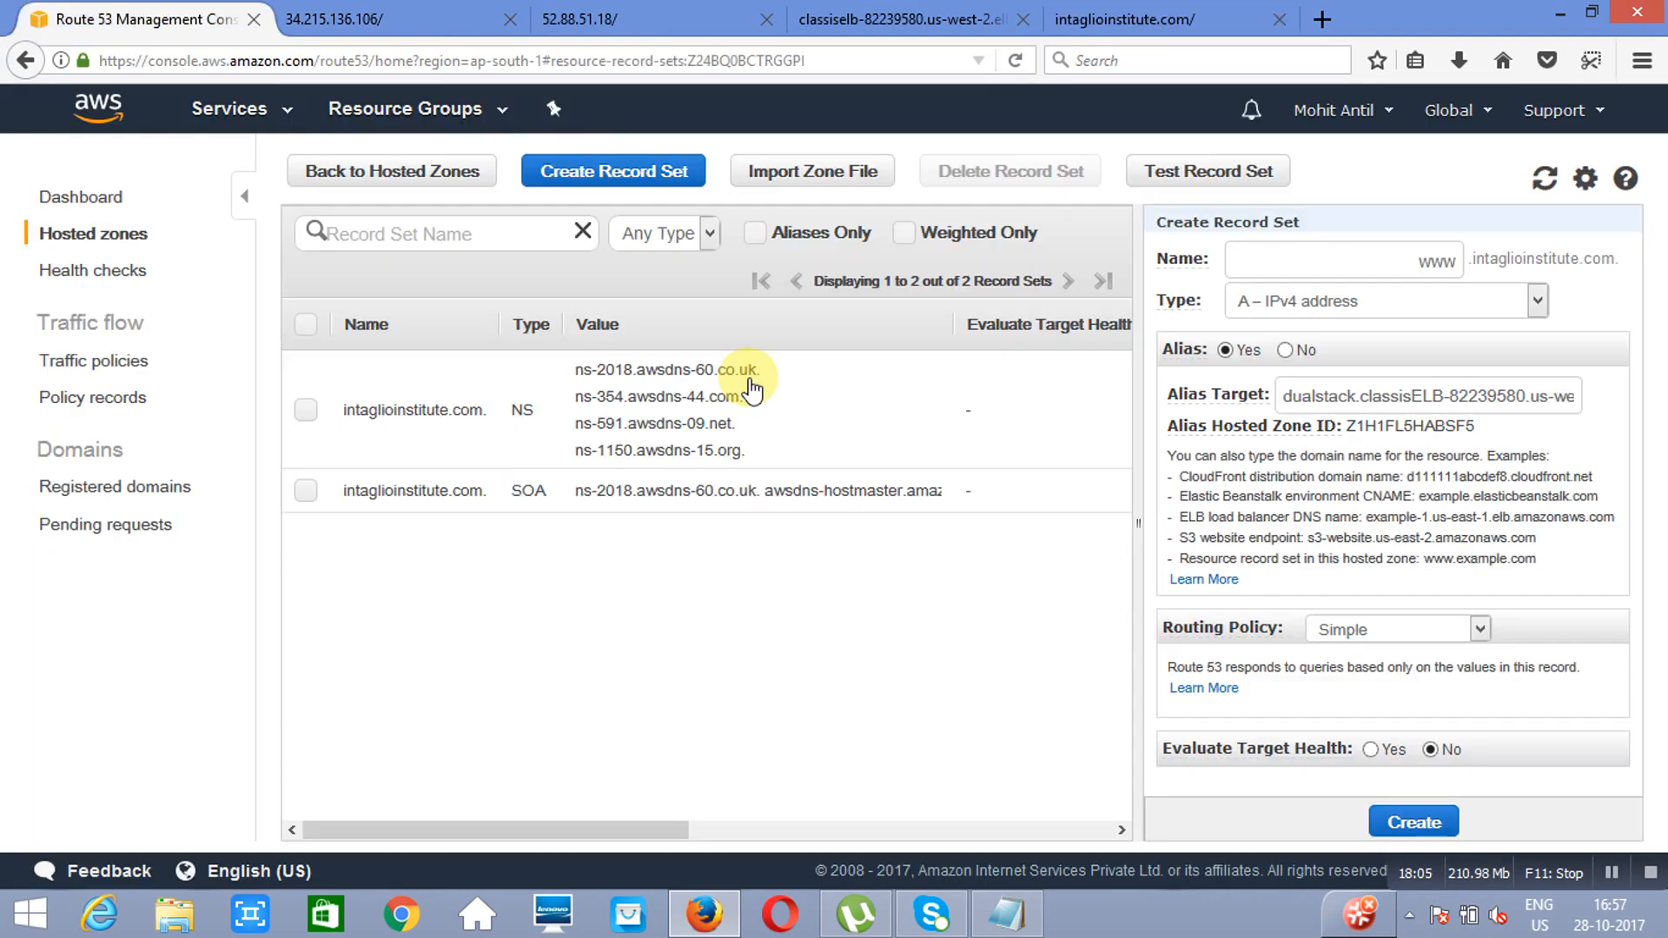
left_click(1480, 628)
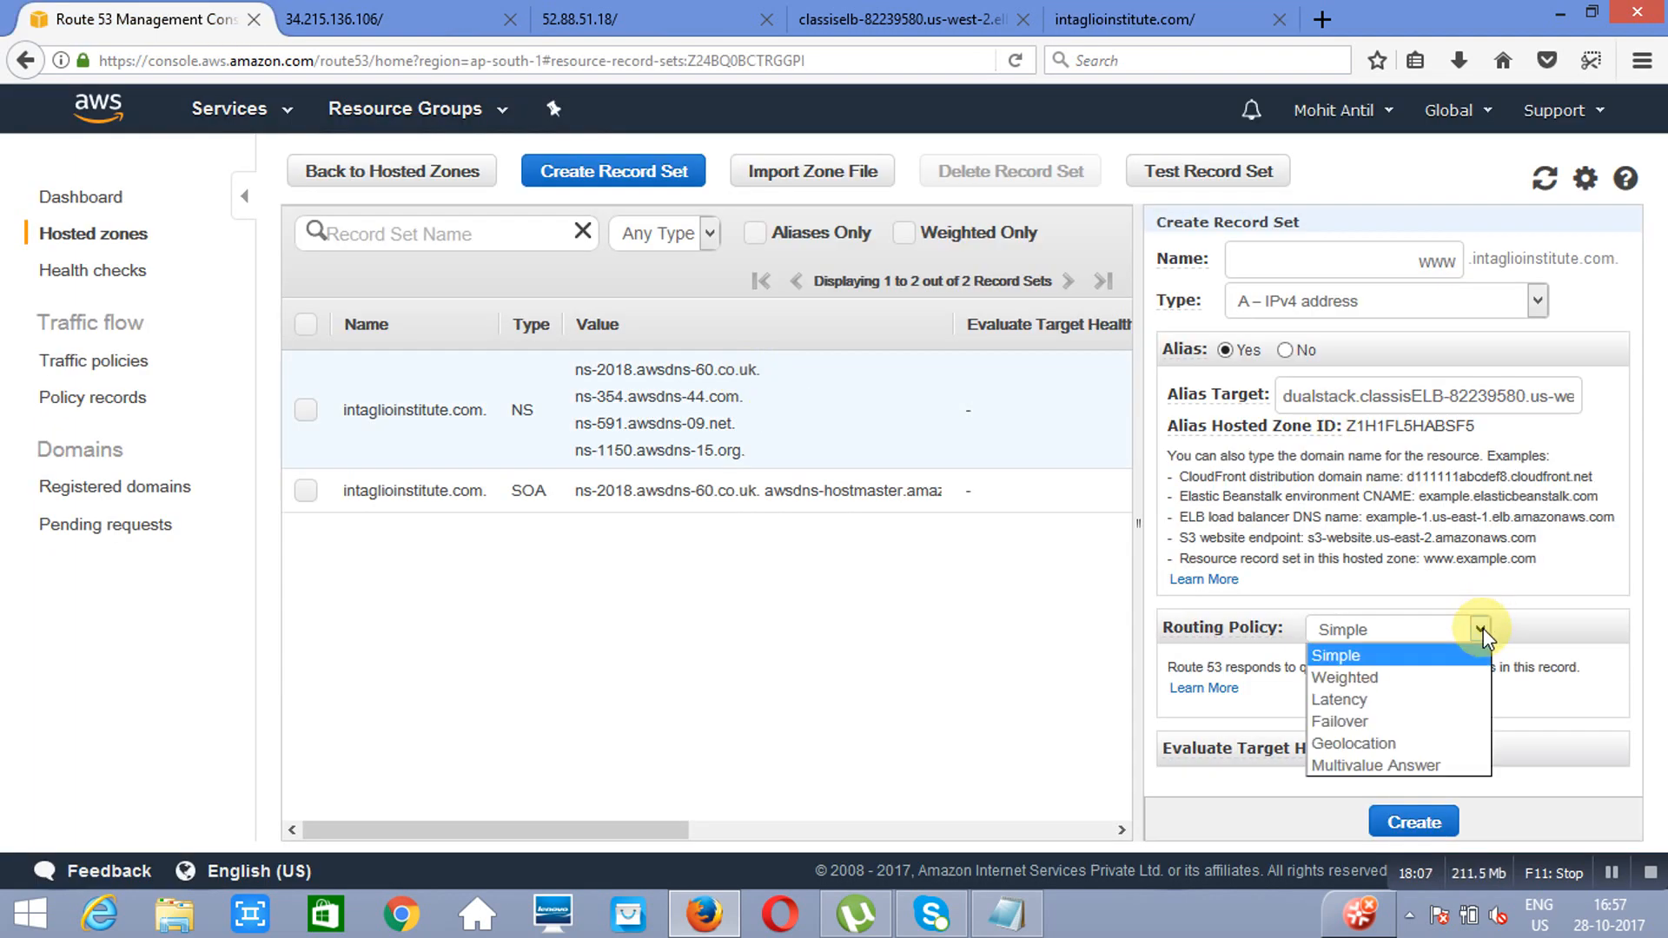
left_click(1373, 745)
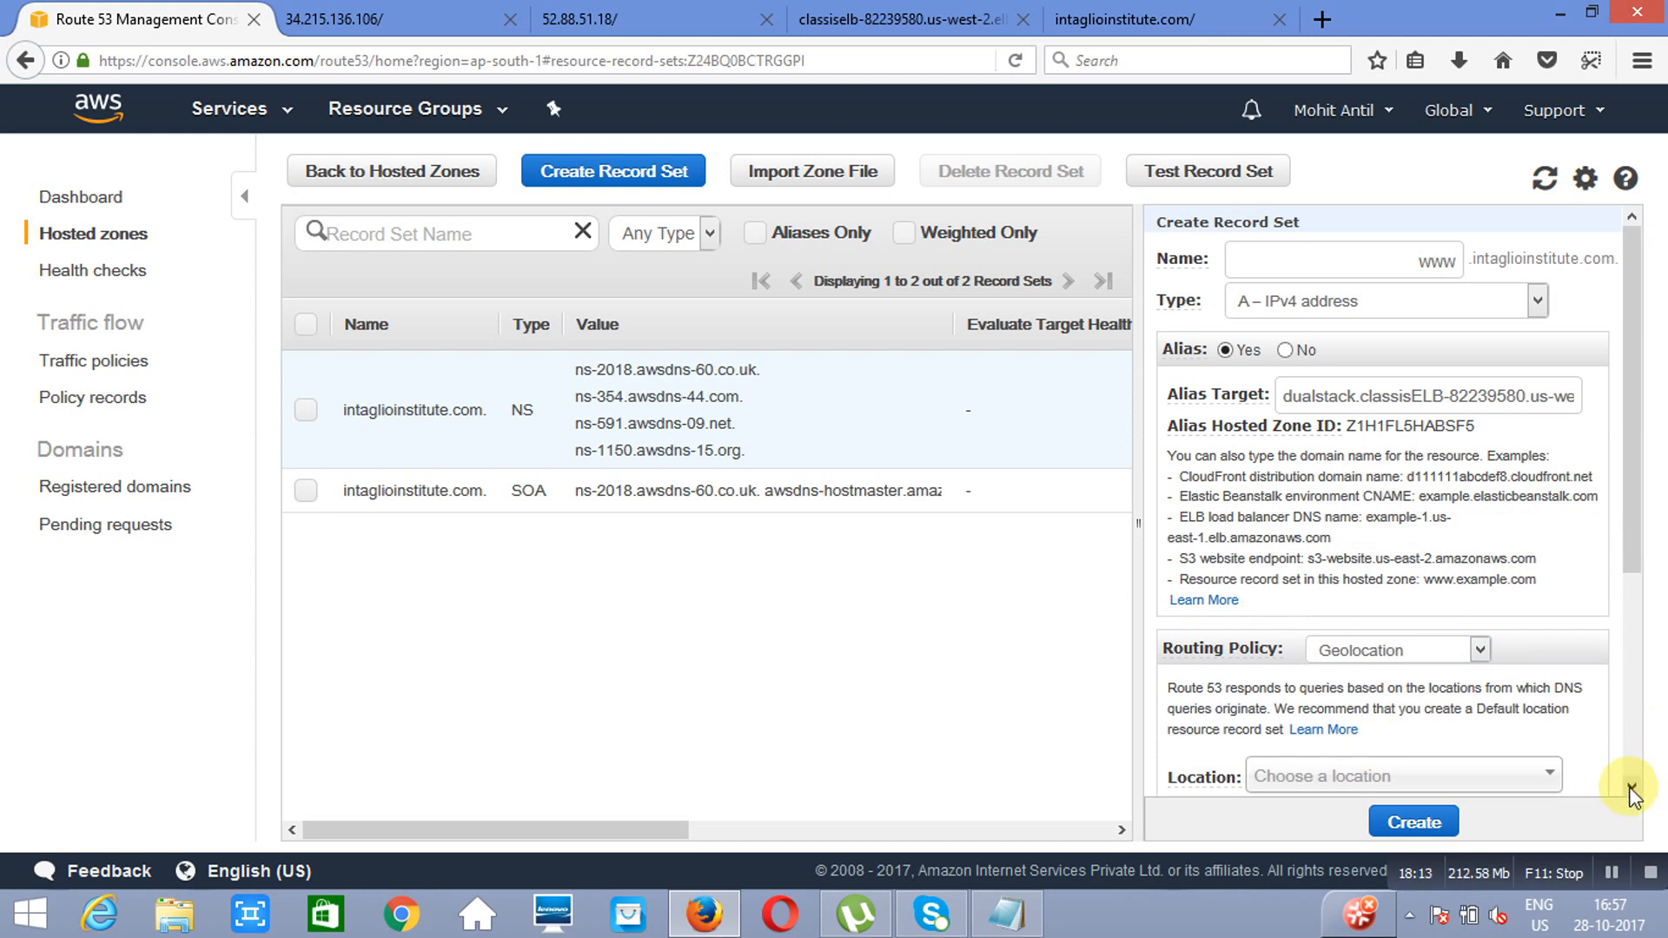
left_click(1631, 792)
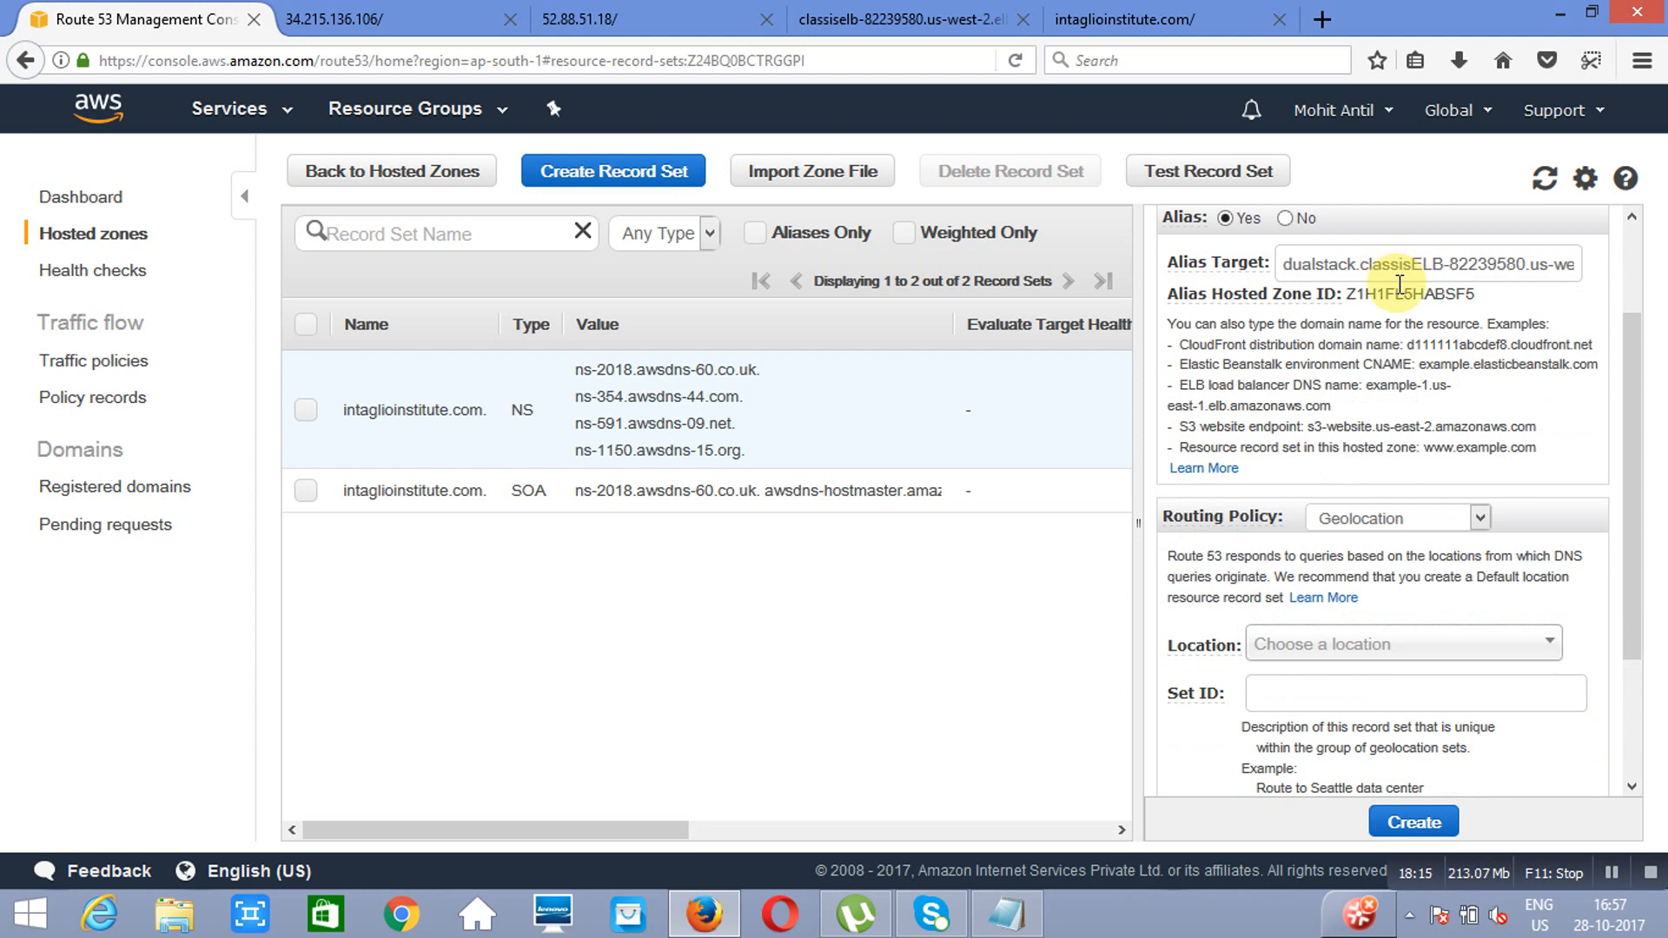
left_click(1548, 647)
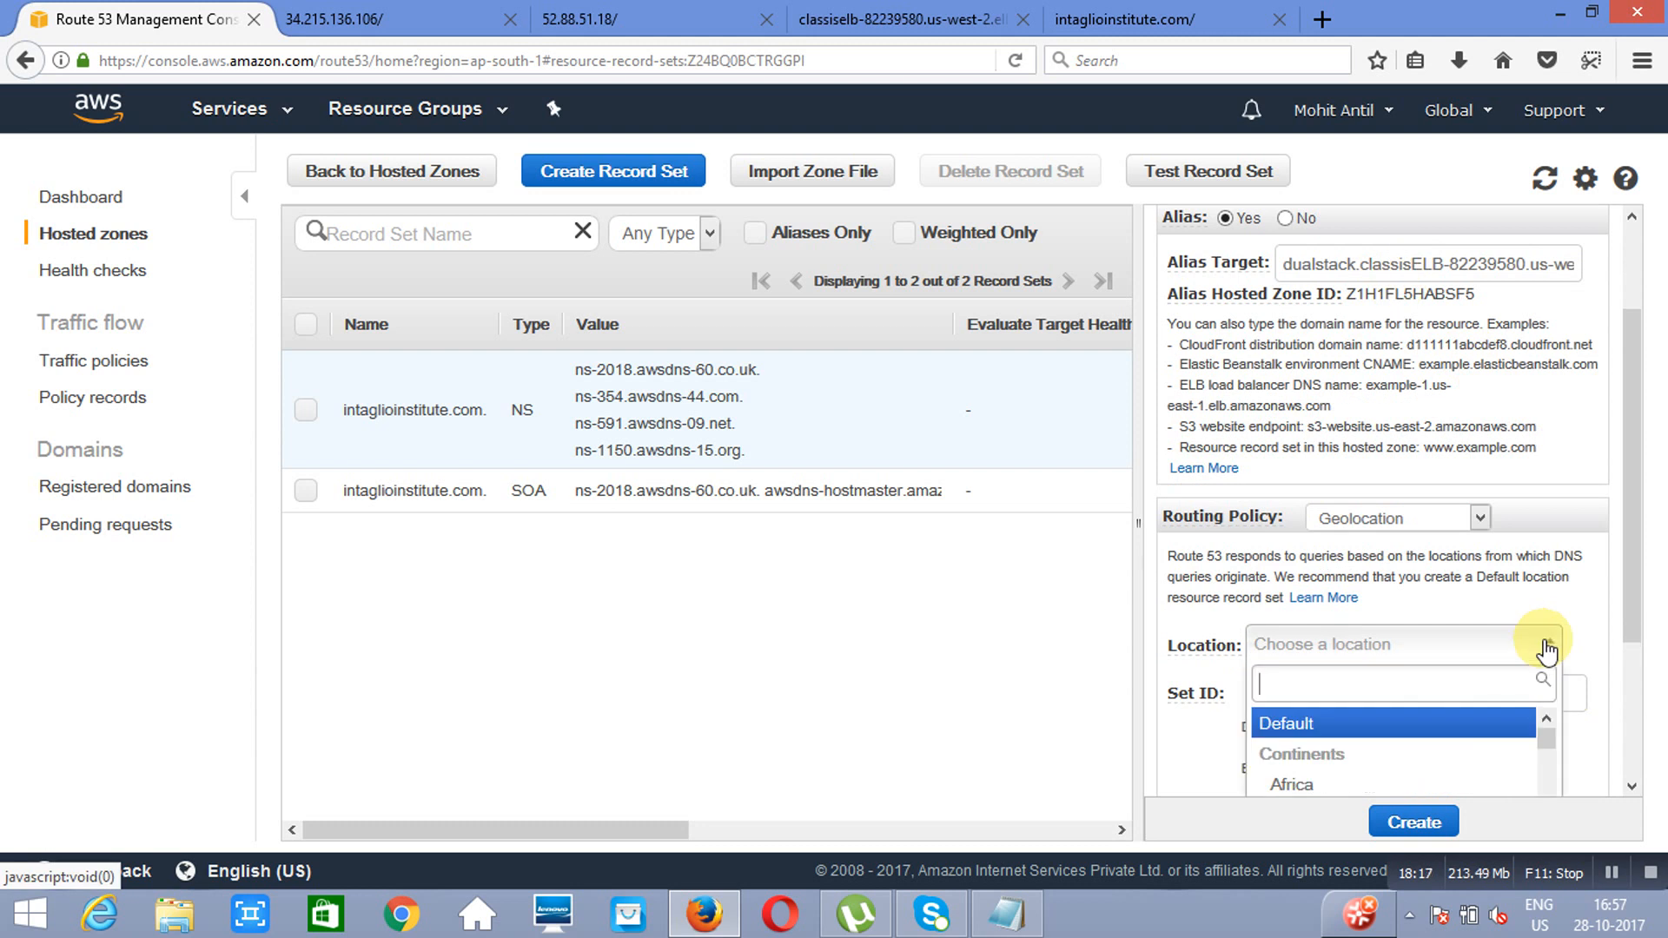
left_click(1631, 792)
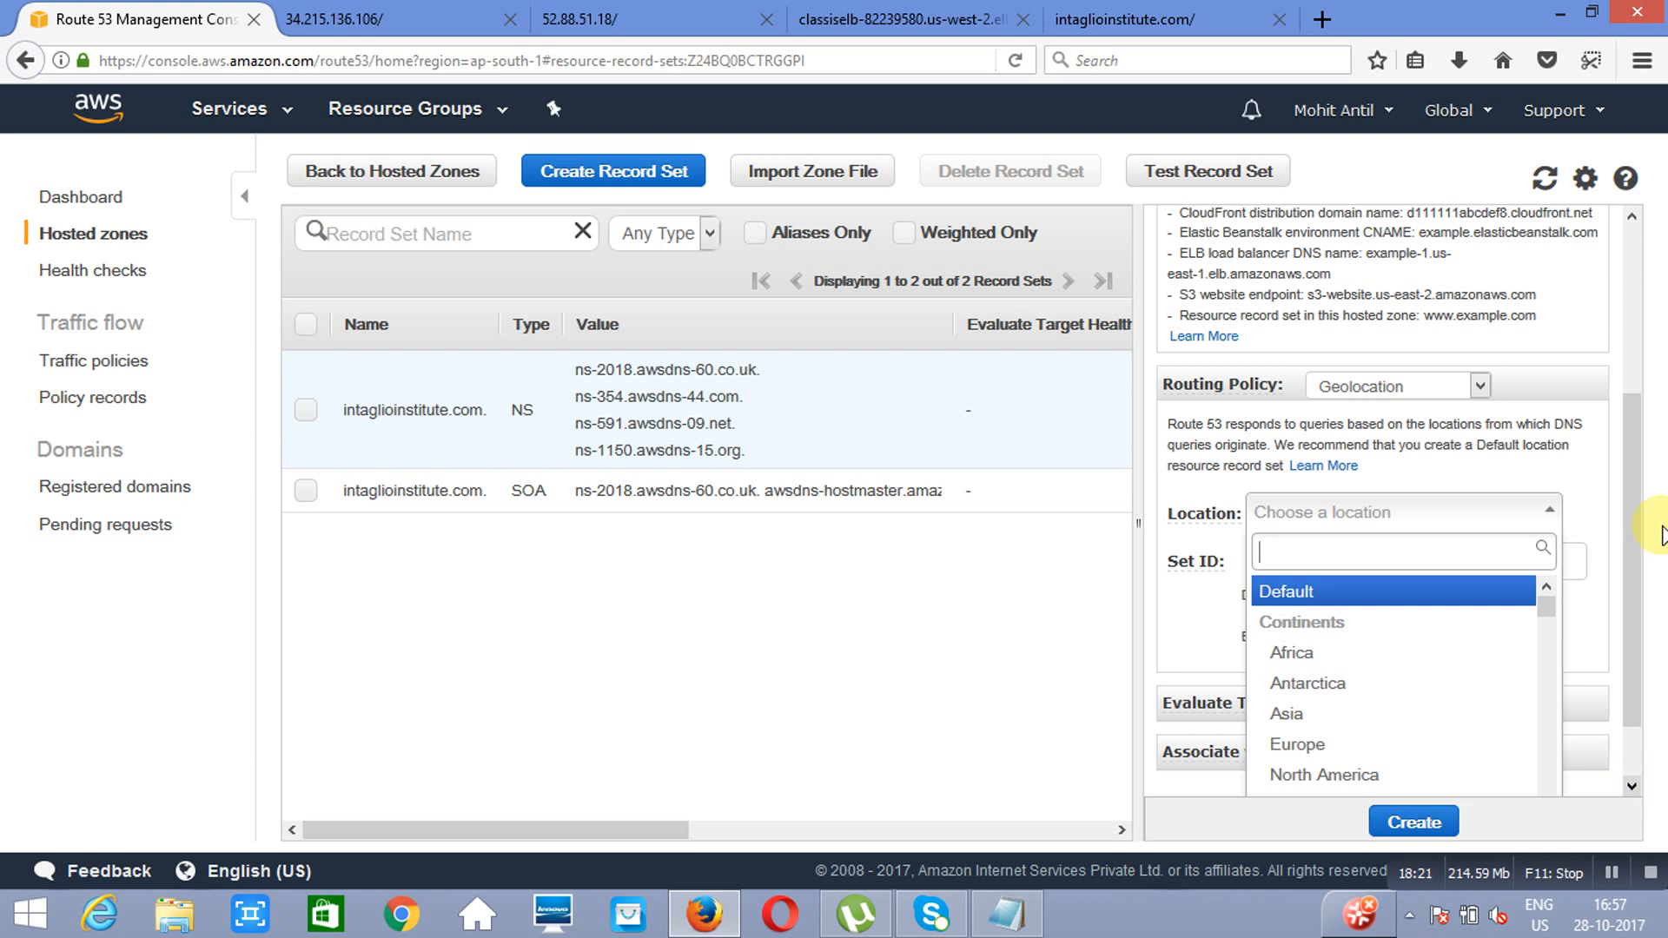
left_click(1630, 219)
left_click(1630, 219)
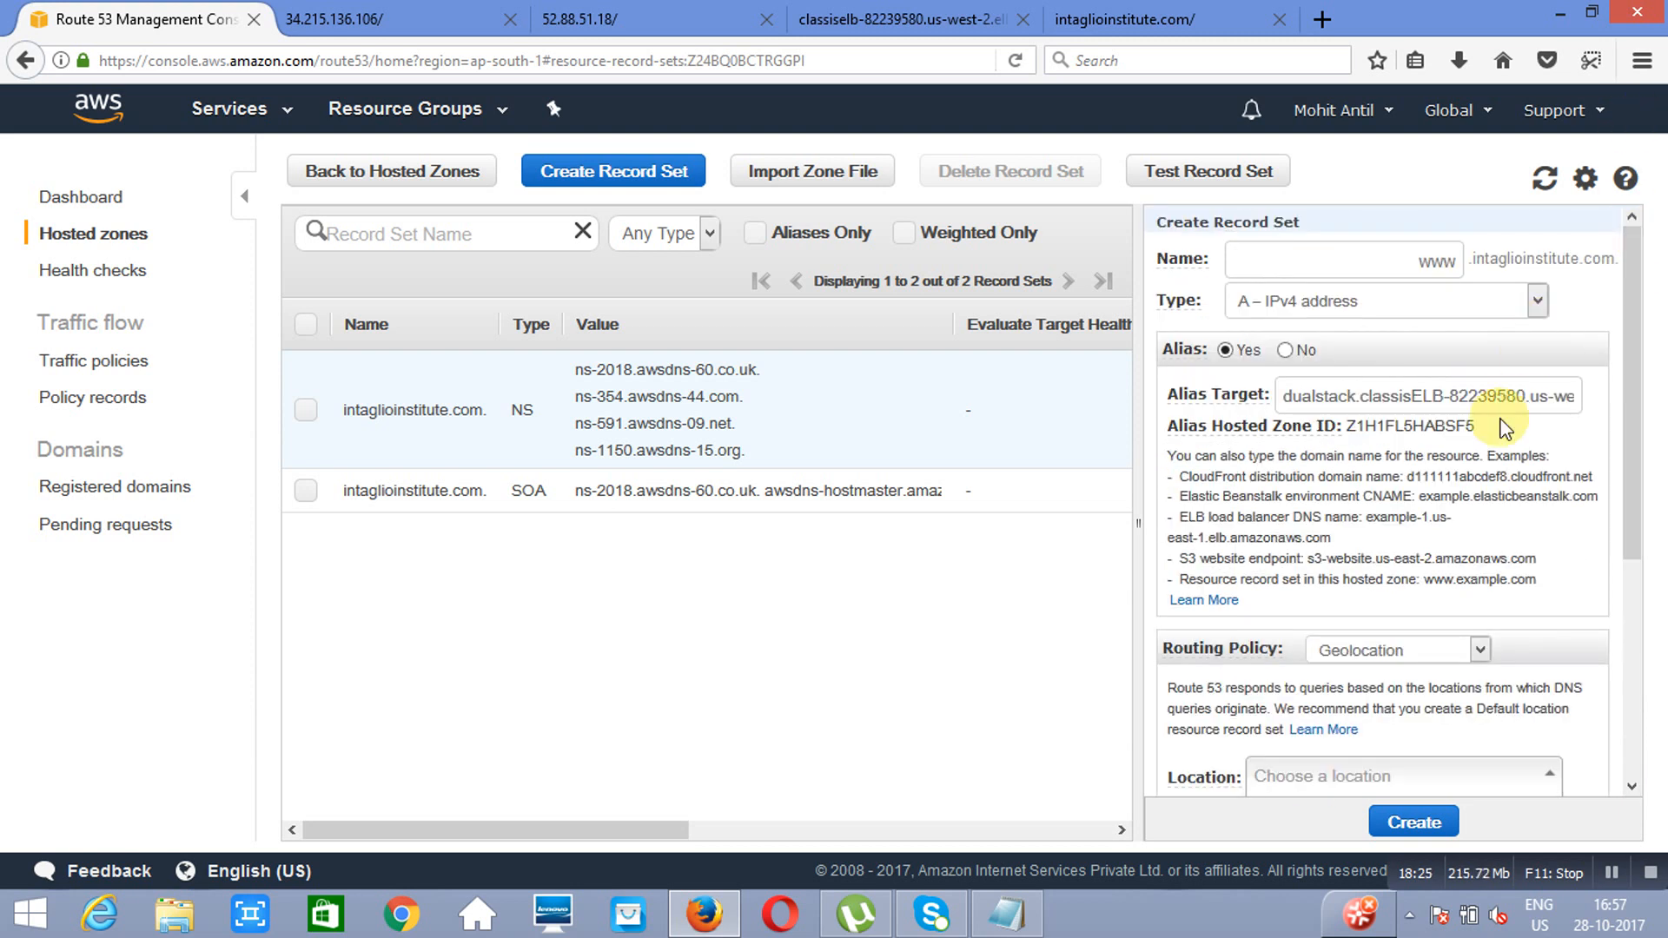
left_click(1518, 397)
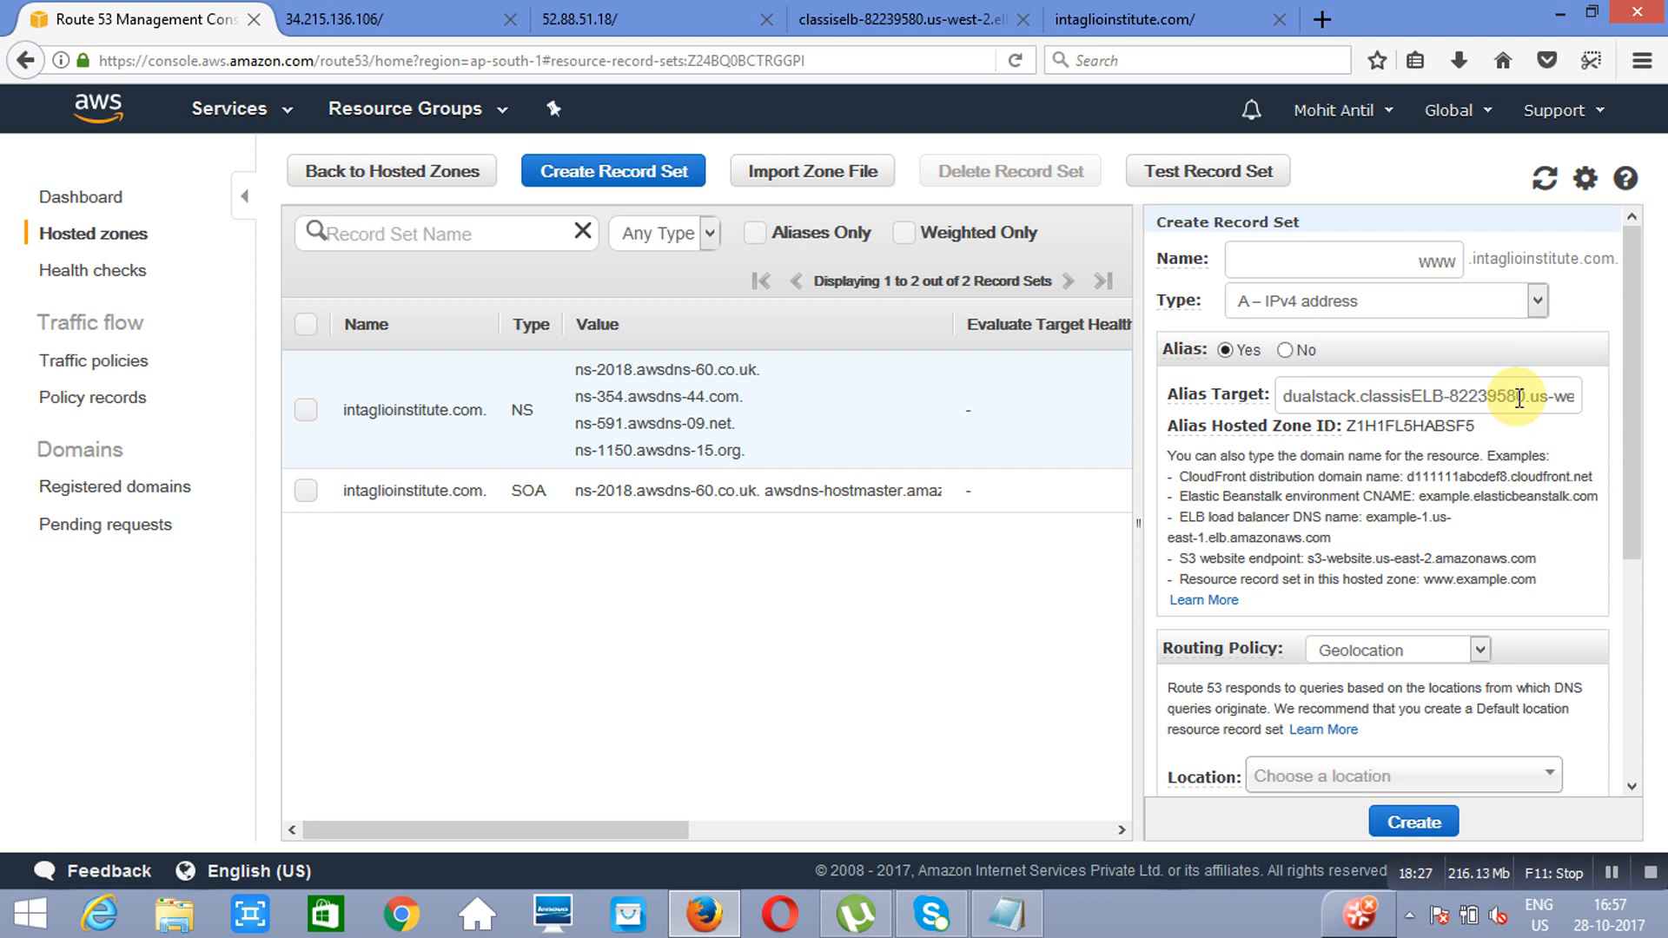
Step: Set the record's geolocation to Asia with set ID us, and create the record set
left_click(1630, 786)
left_click(1630, 786)
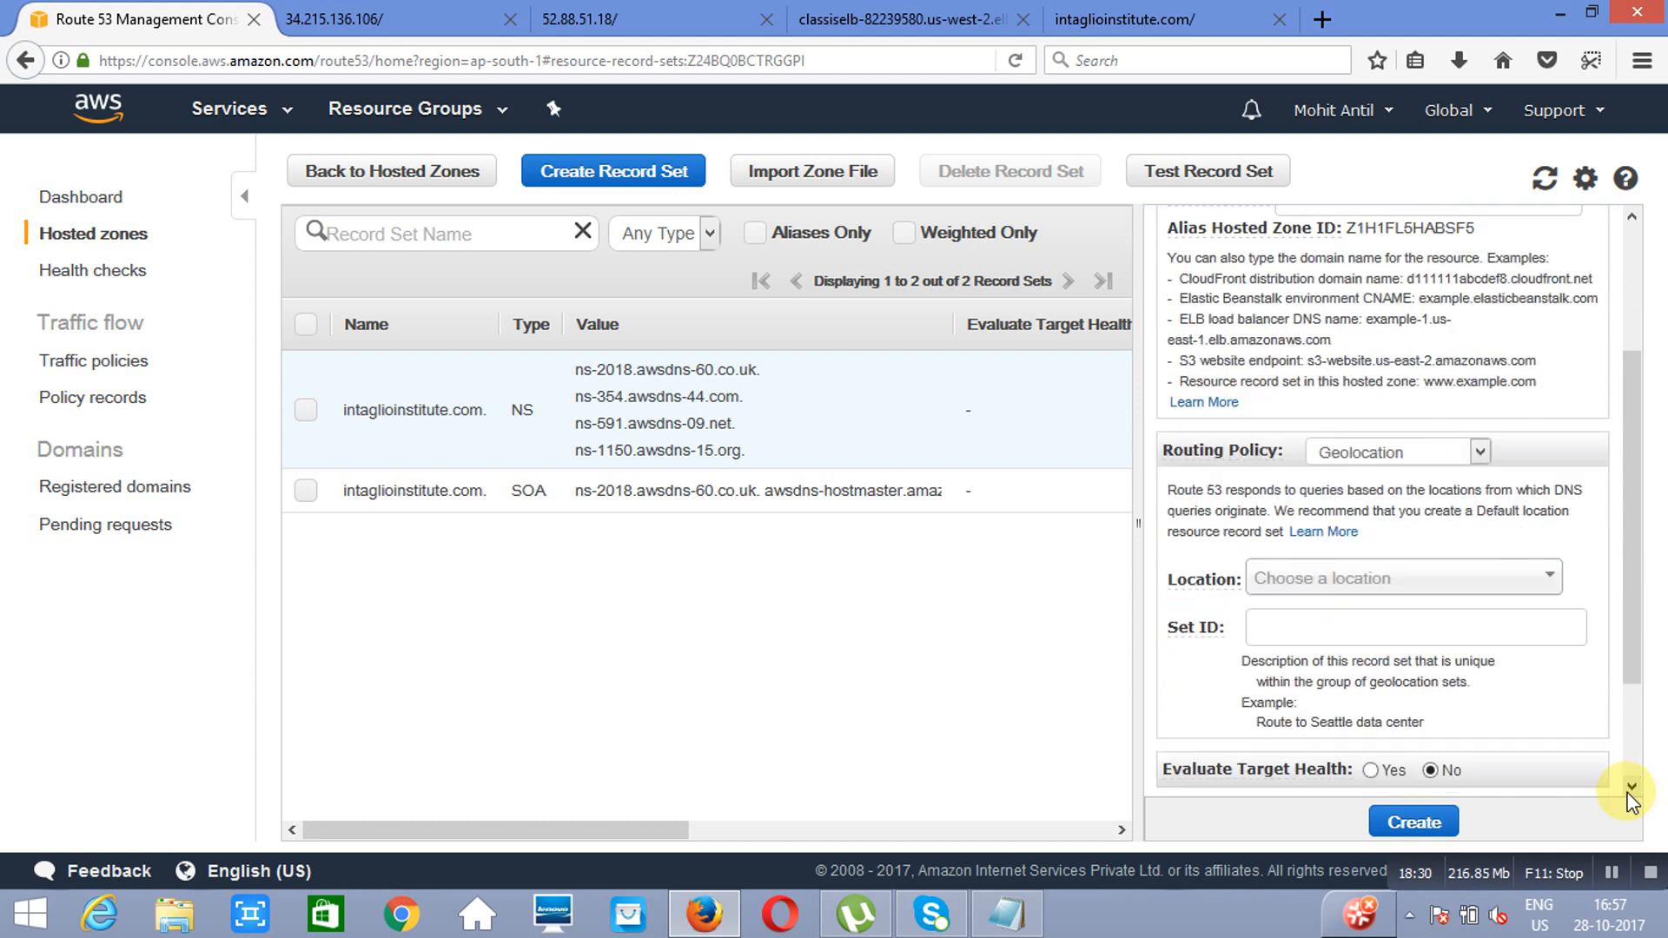
left_click(1551, 584)
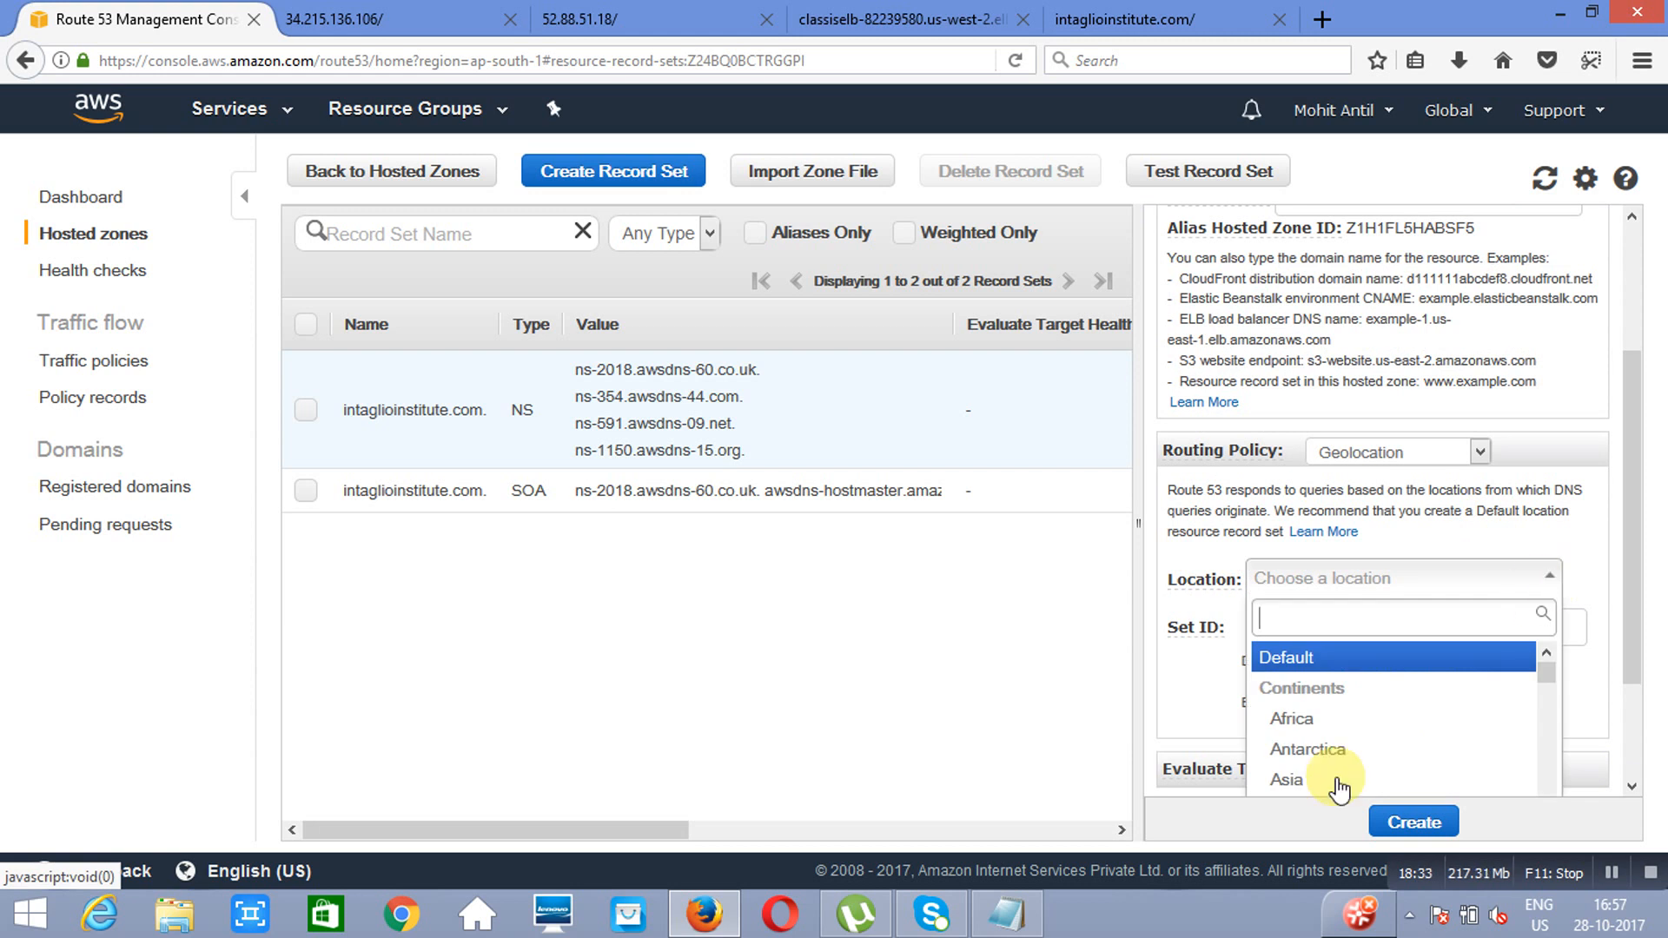
left_click(1309, 780)
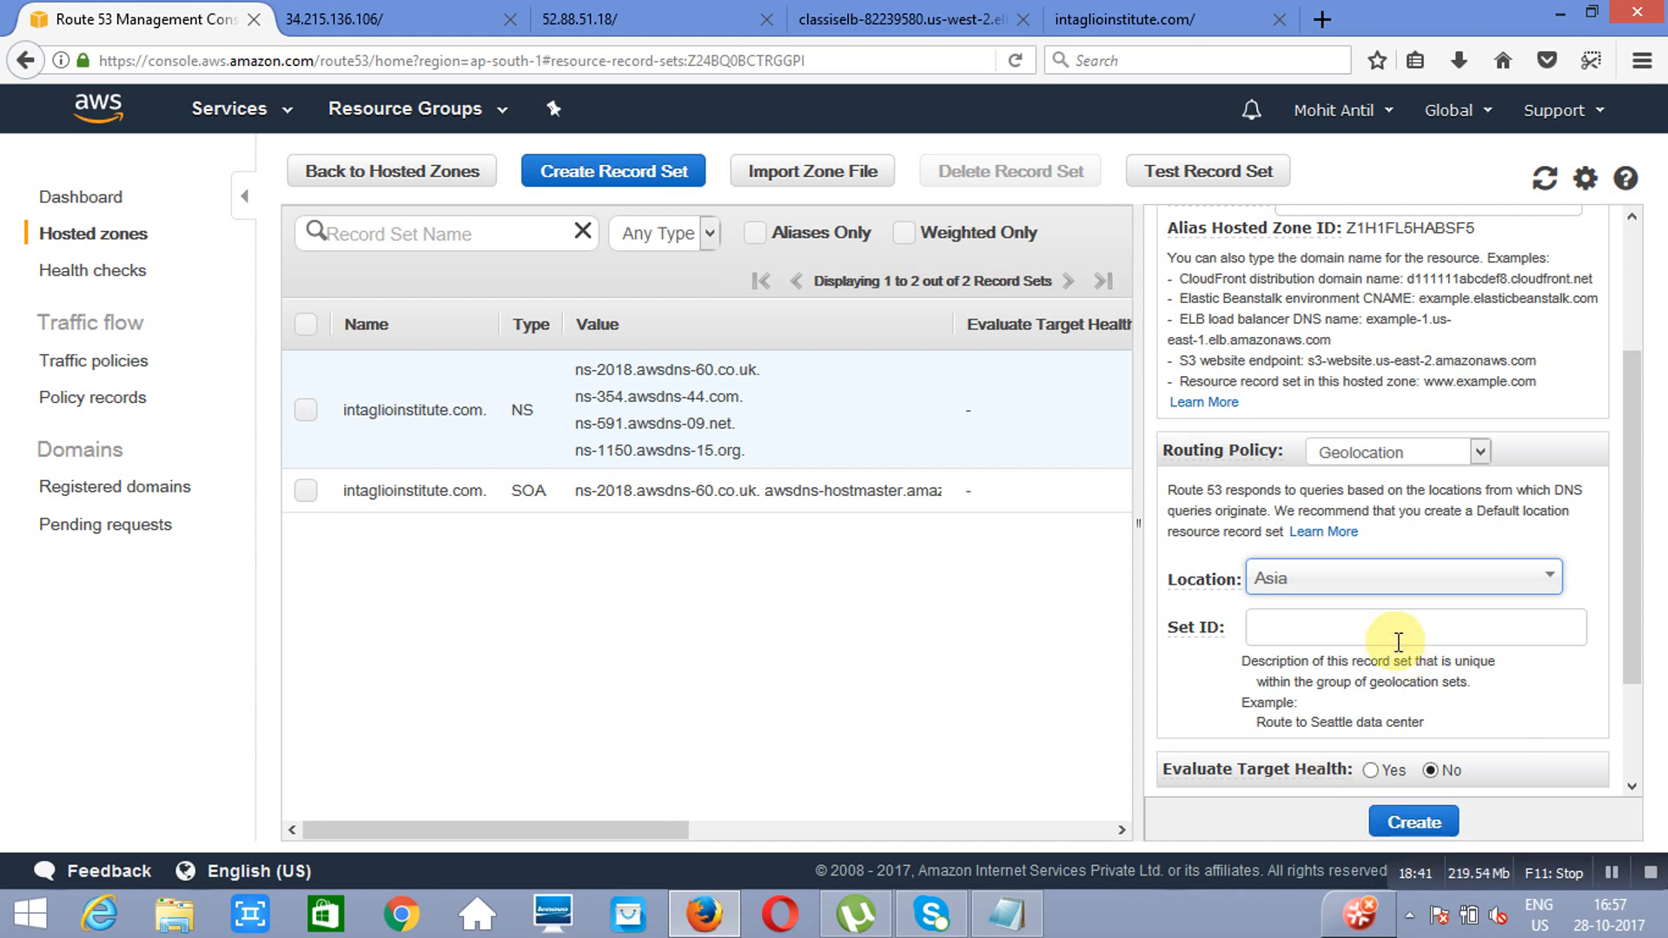
left_click(1397, 642)
type("us")
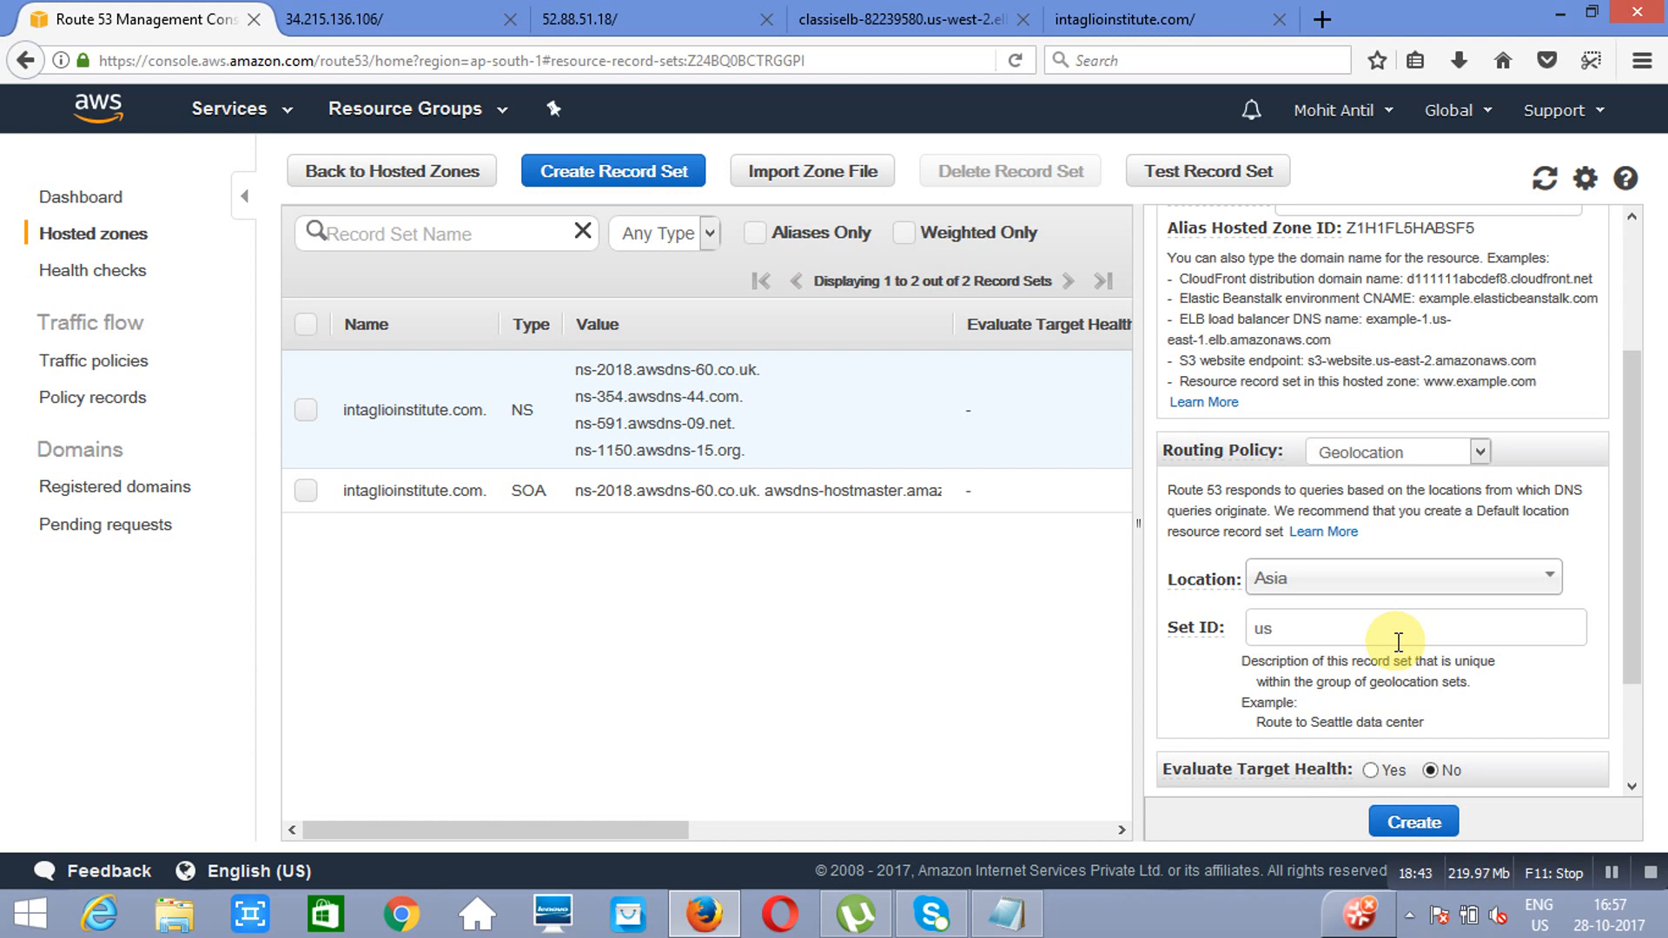
left_click(1412, 825)
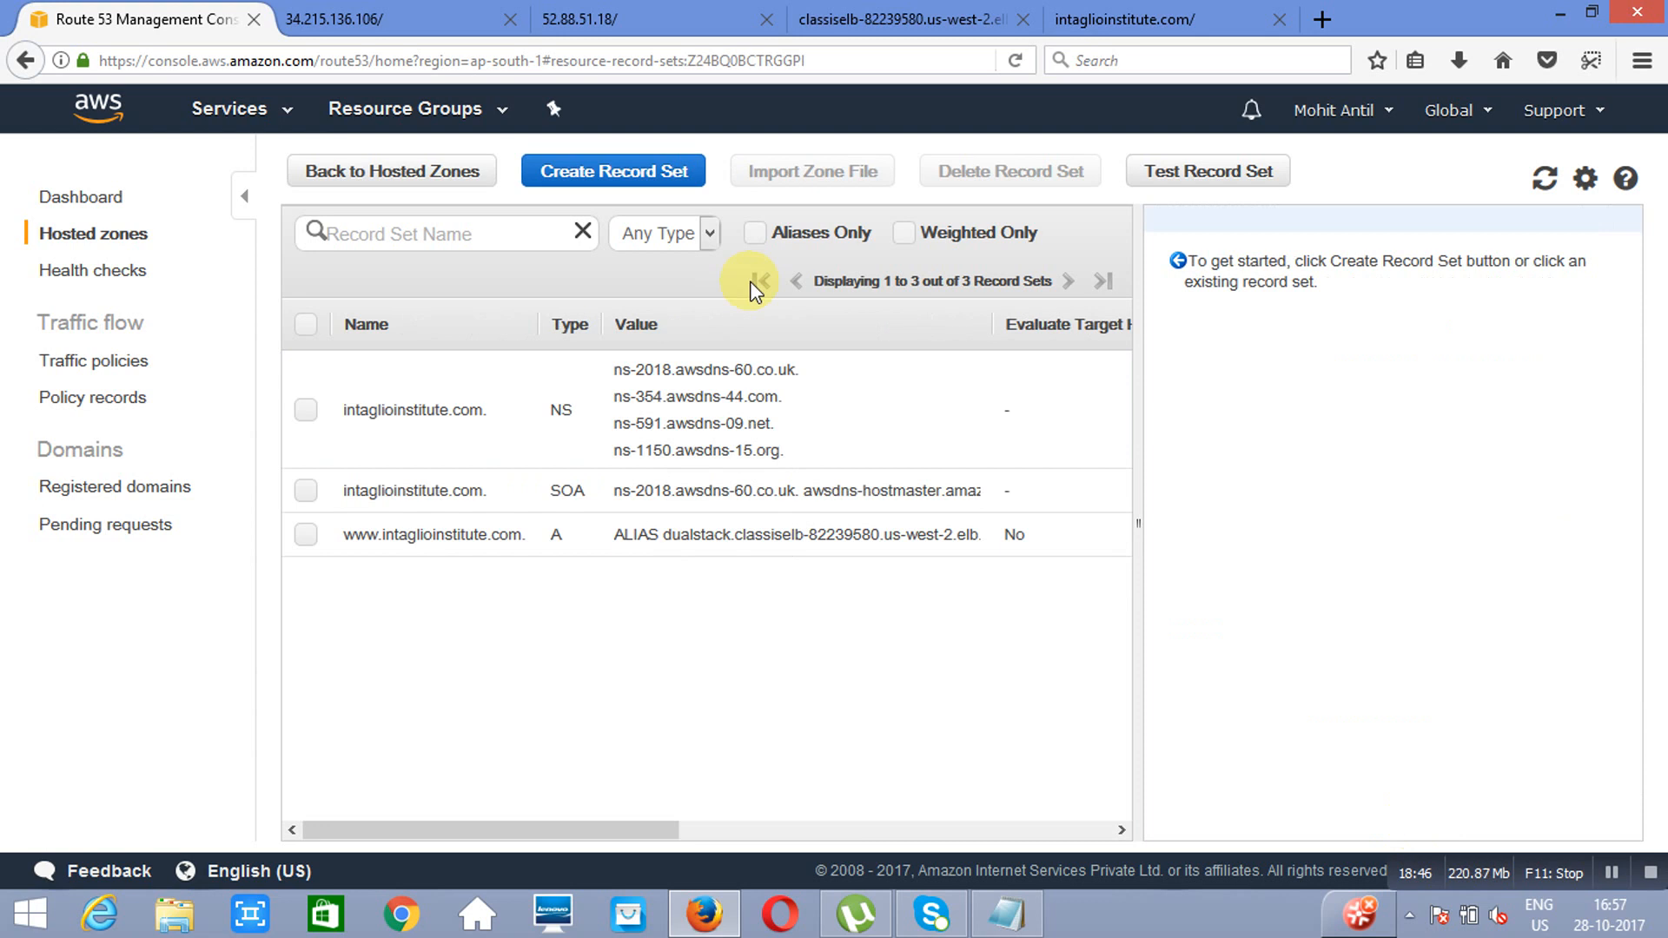
Step: Start a second A record set named www in the hosted zone as an alias targeting the mumbaielb Classic Load Balancer in ap-south-1
left_click(600, 192)
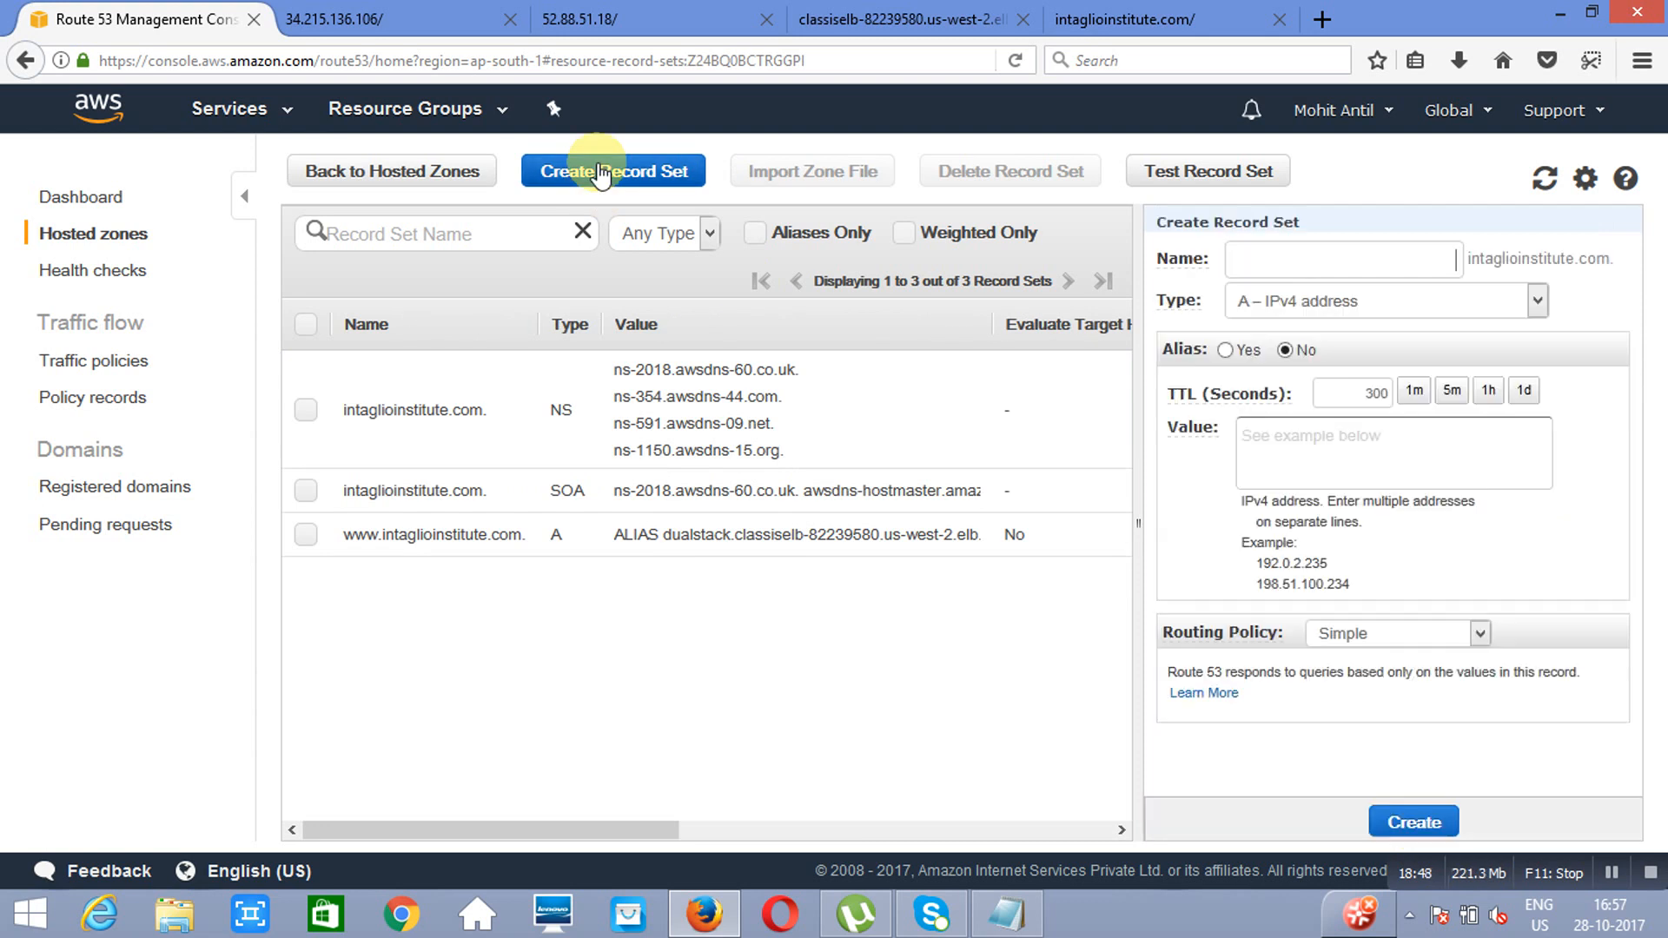
left_click(1302, 261)
type("www")
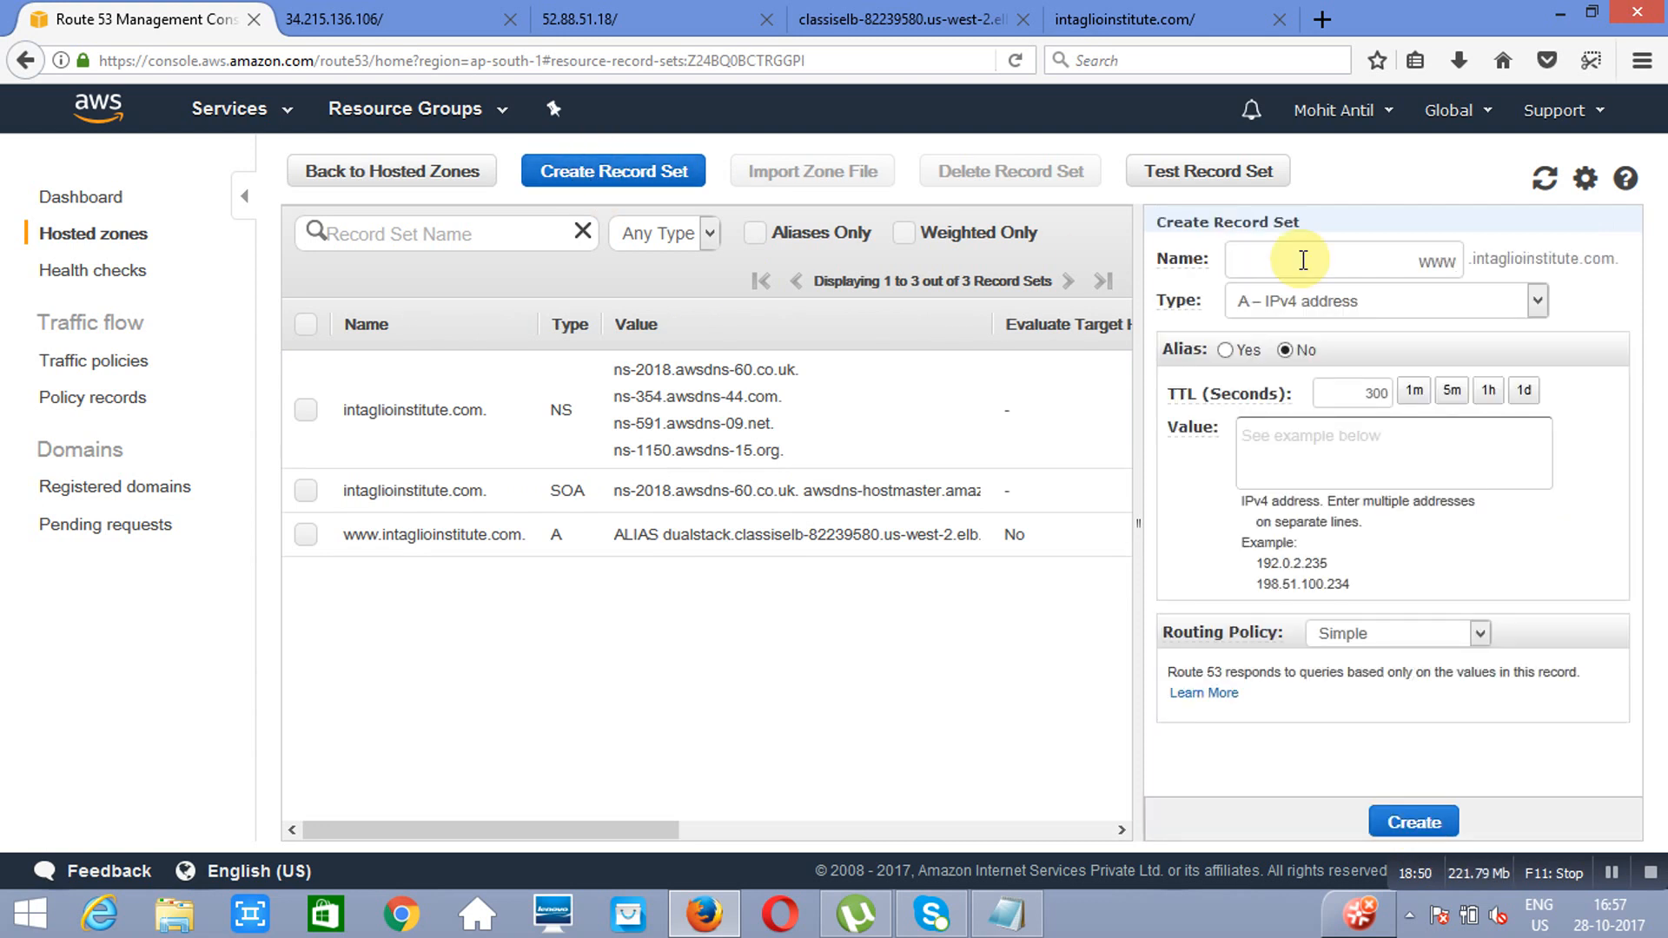
left_click(1226, 350)
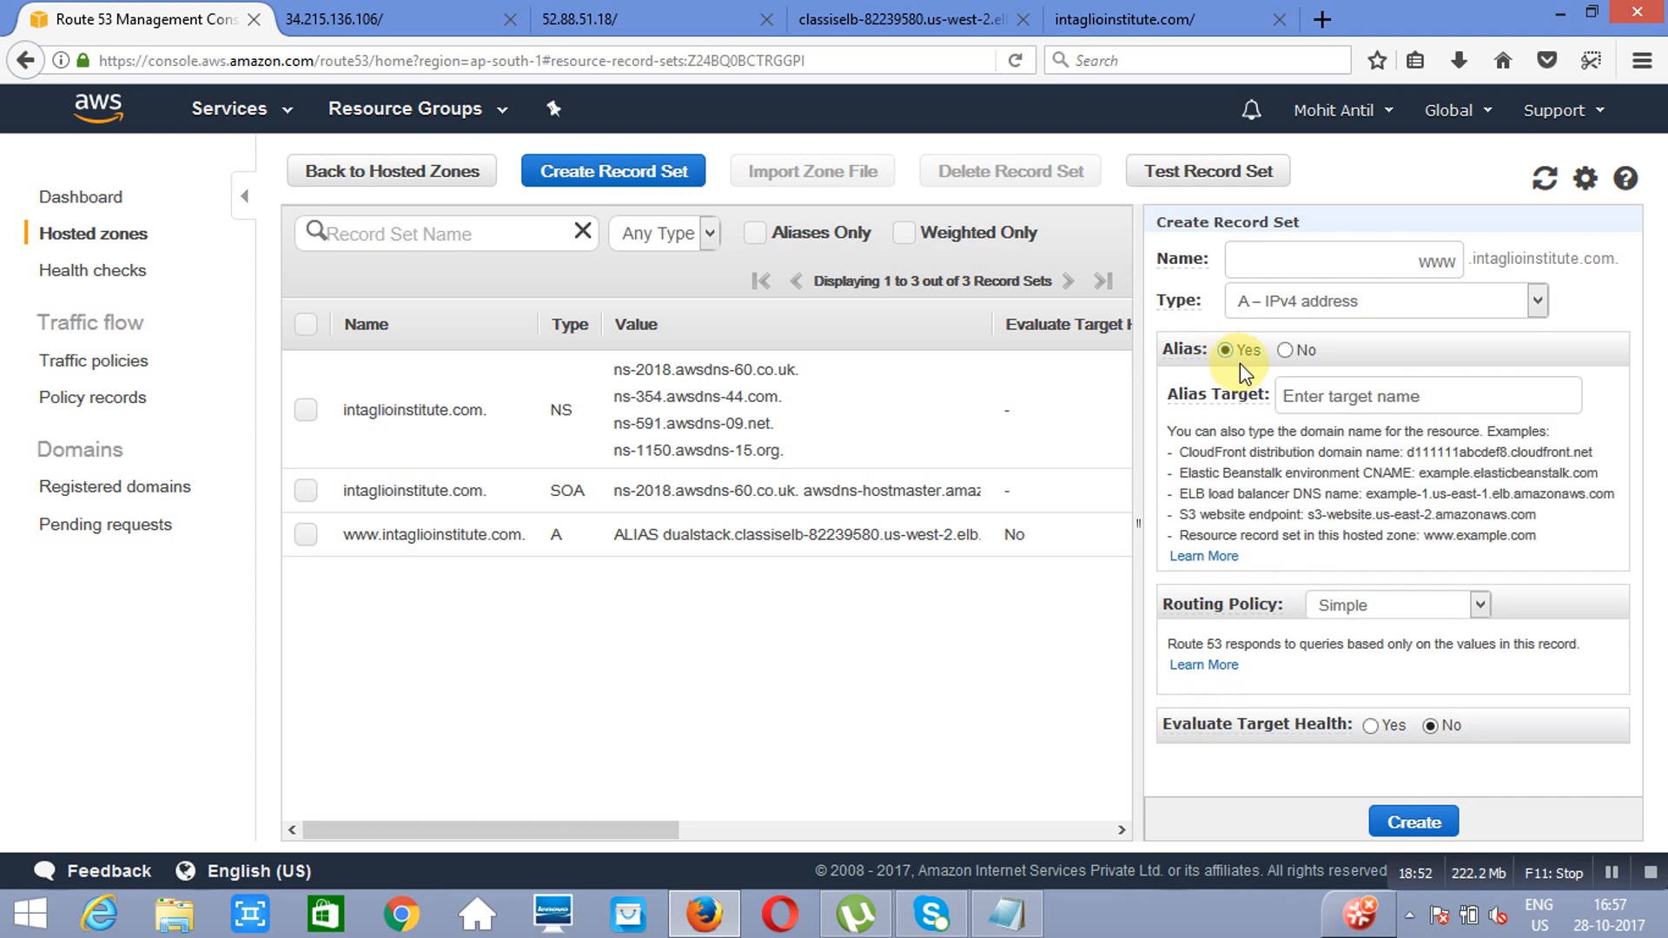
left_click(1459, 396)
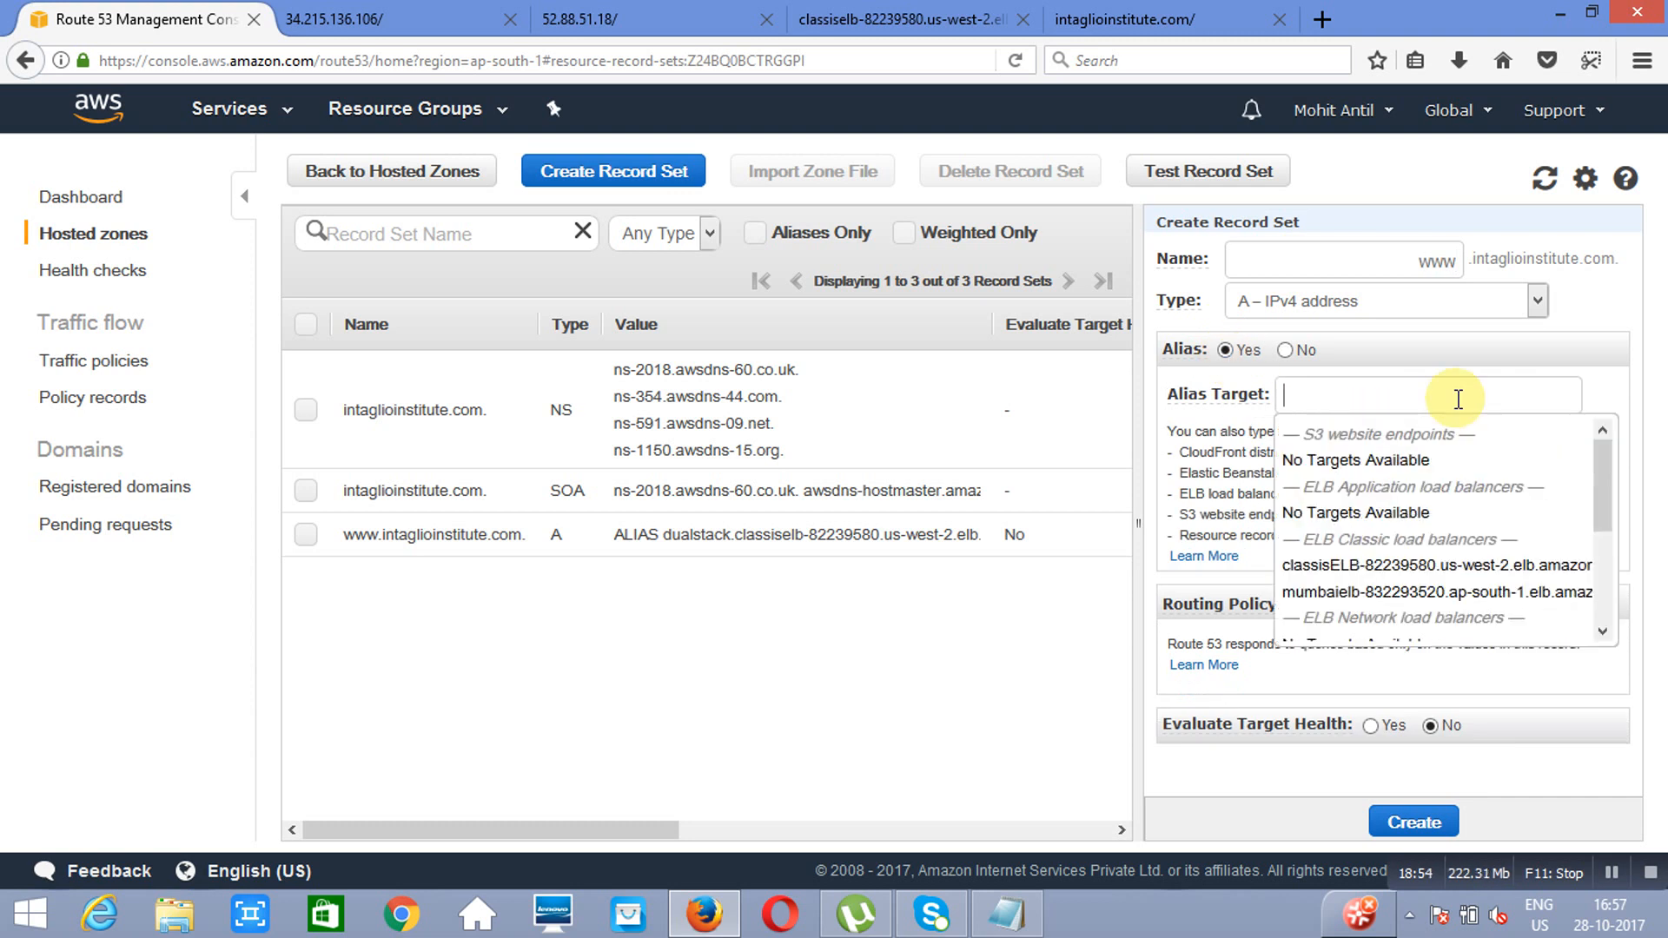
left_click(1400, 594)
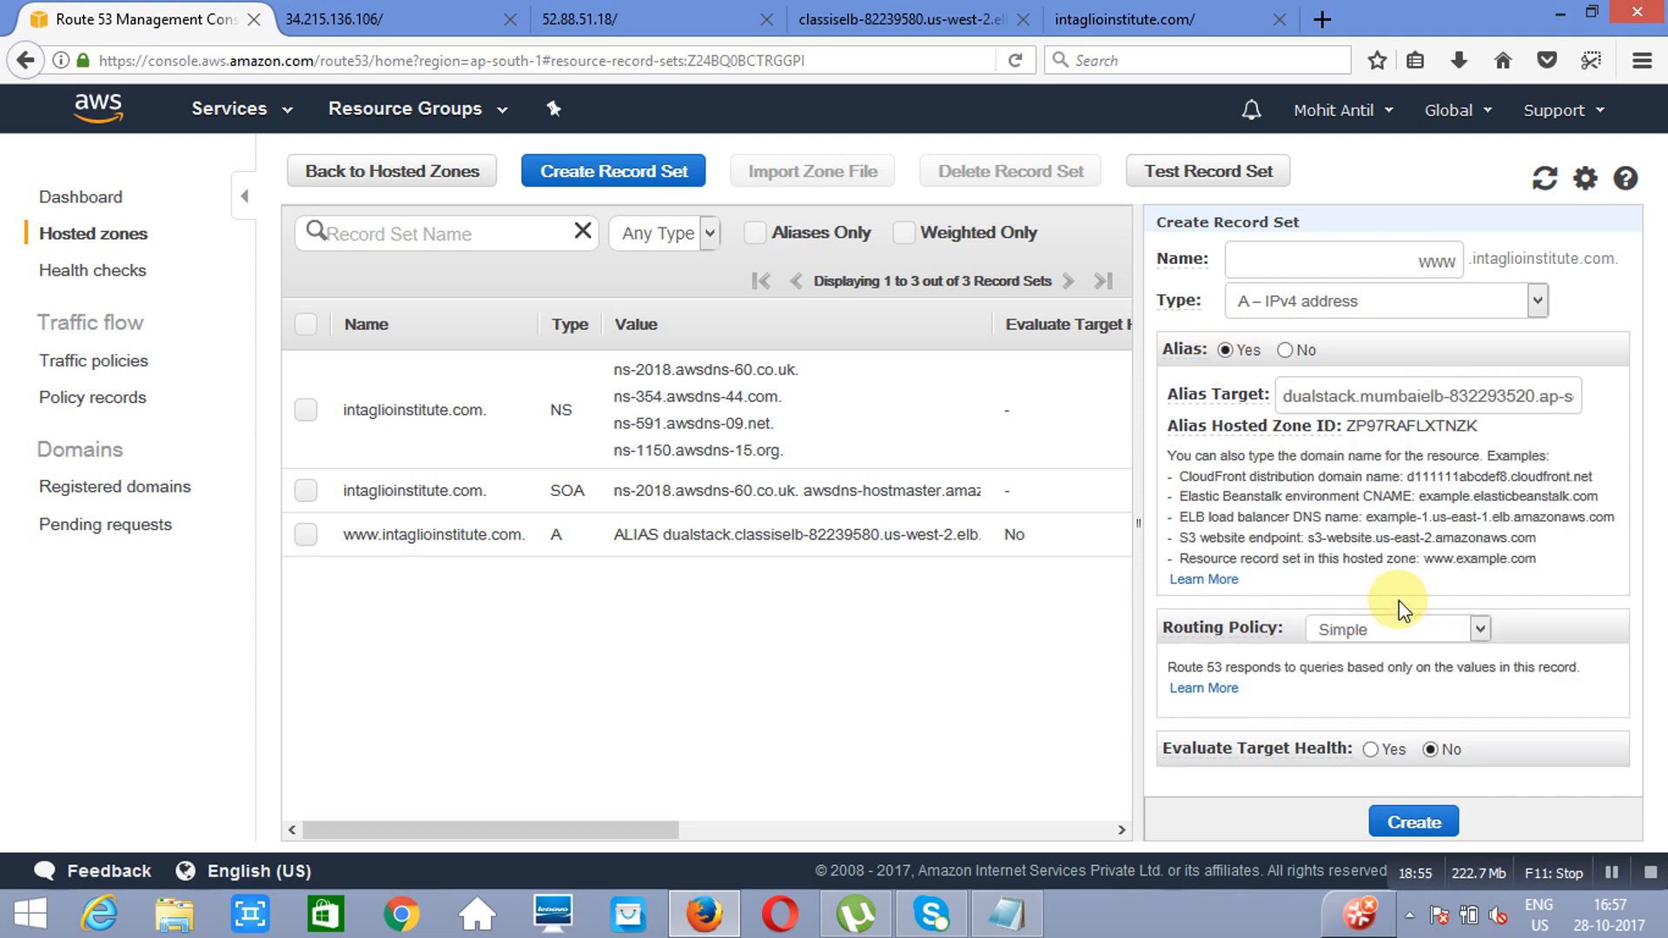
Step: Set the record's routing policy to Geolocation with location Europe and set ID mumb, and create the record set
left_click(1481, 631)
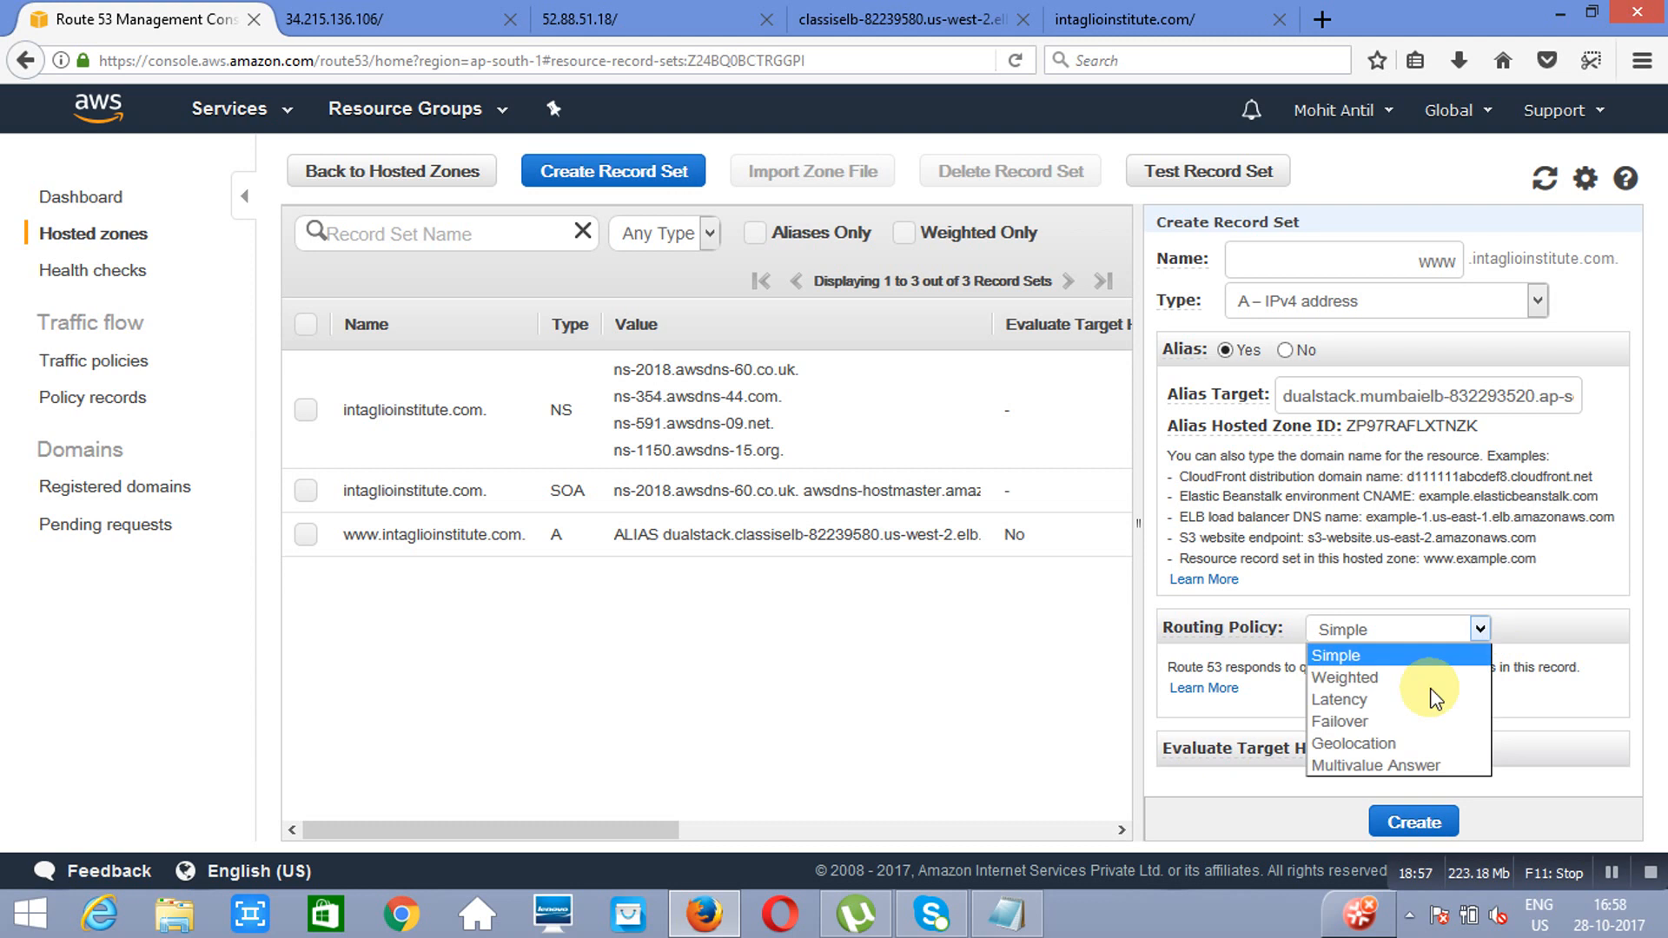
left_click(1379, 740)
scroll(1627, 782, "down", 3)
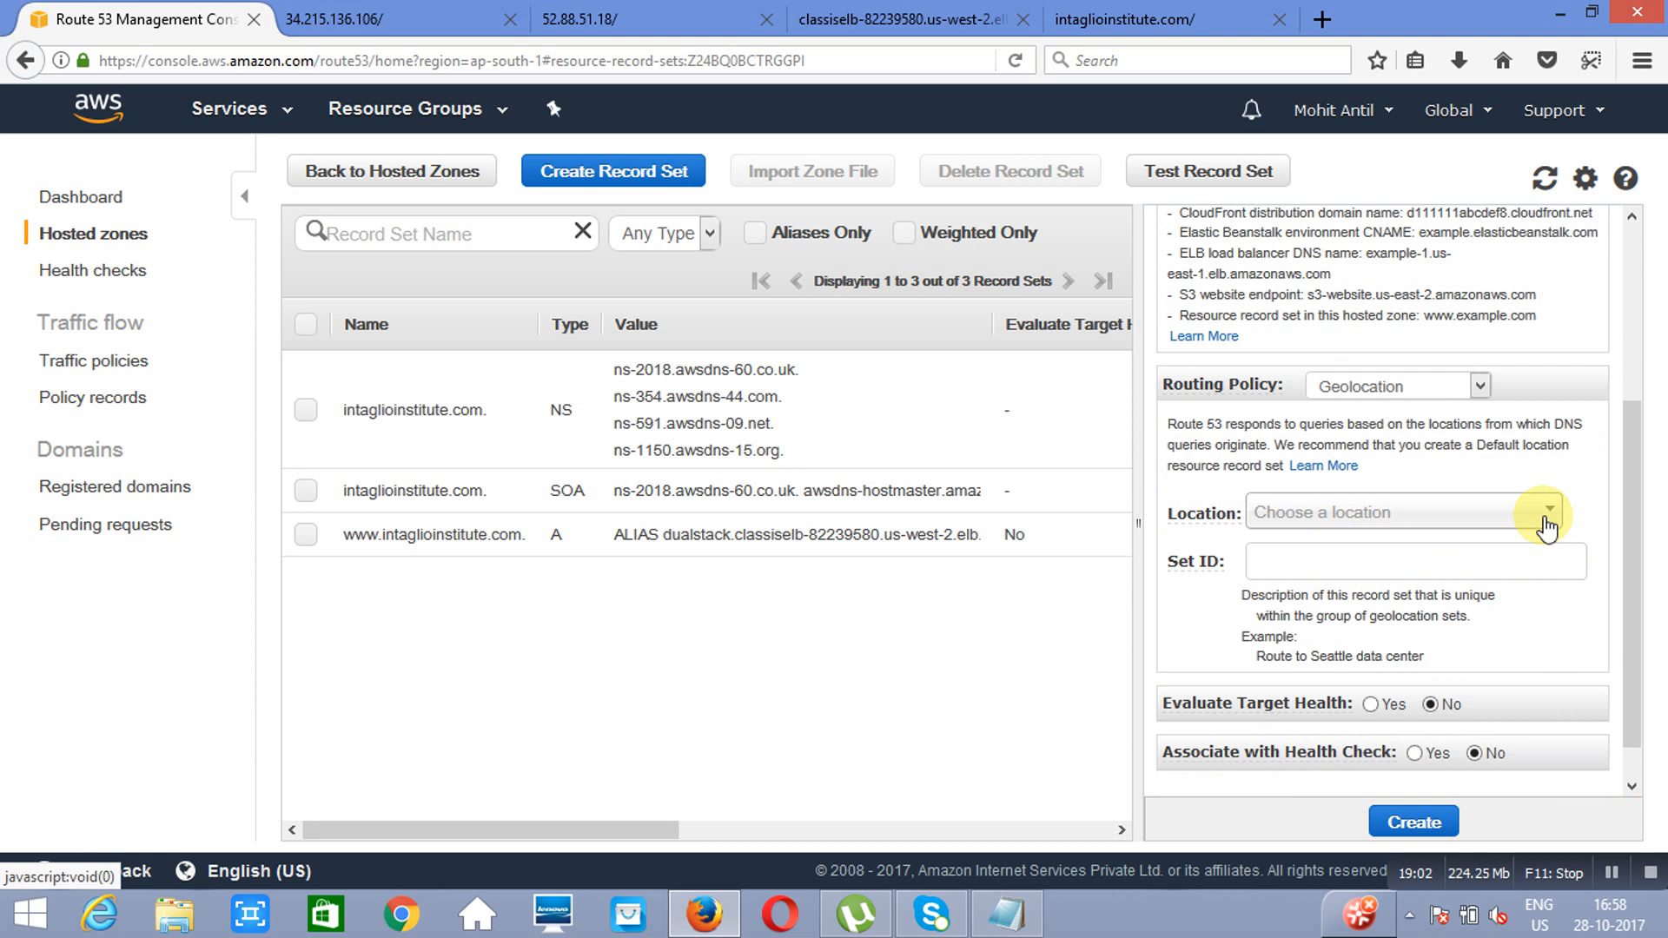
left_click(1546, 521)
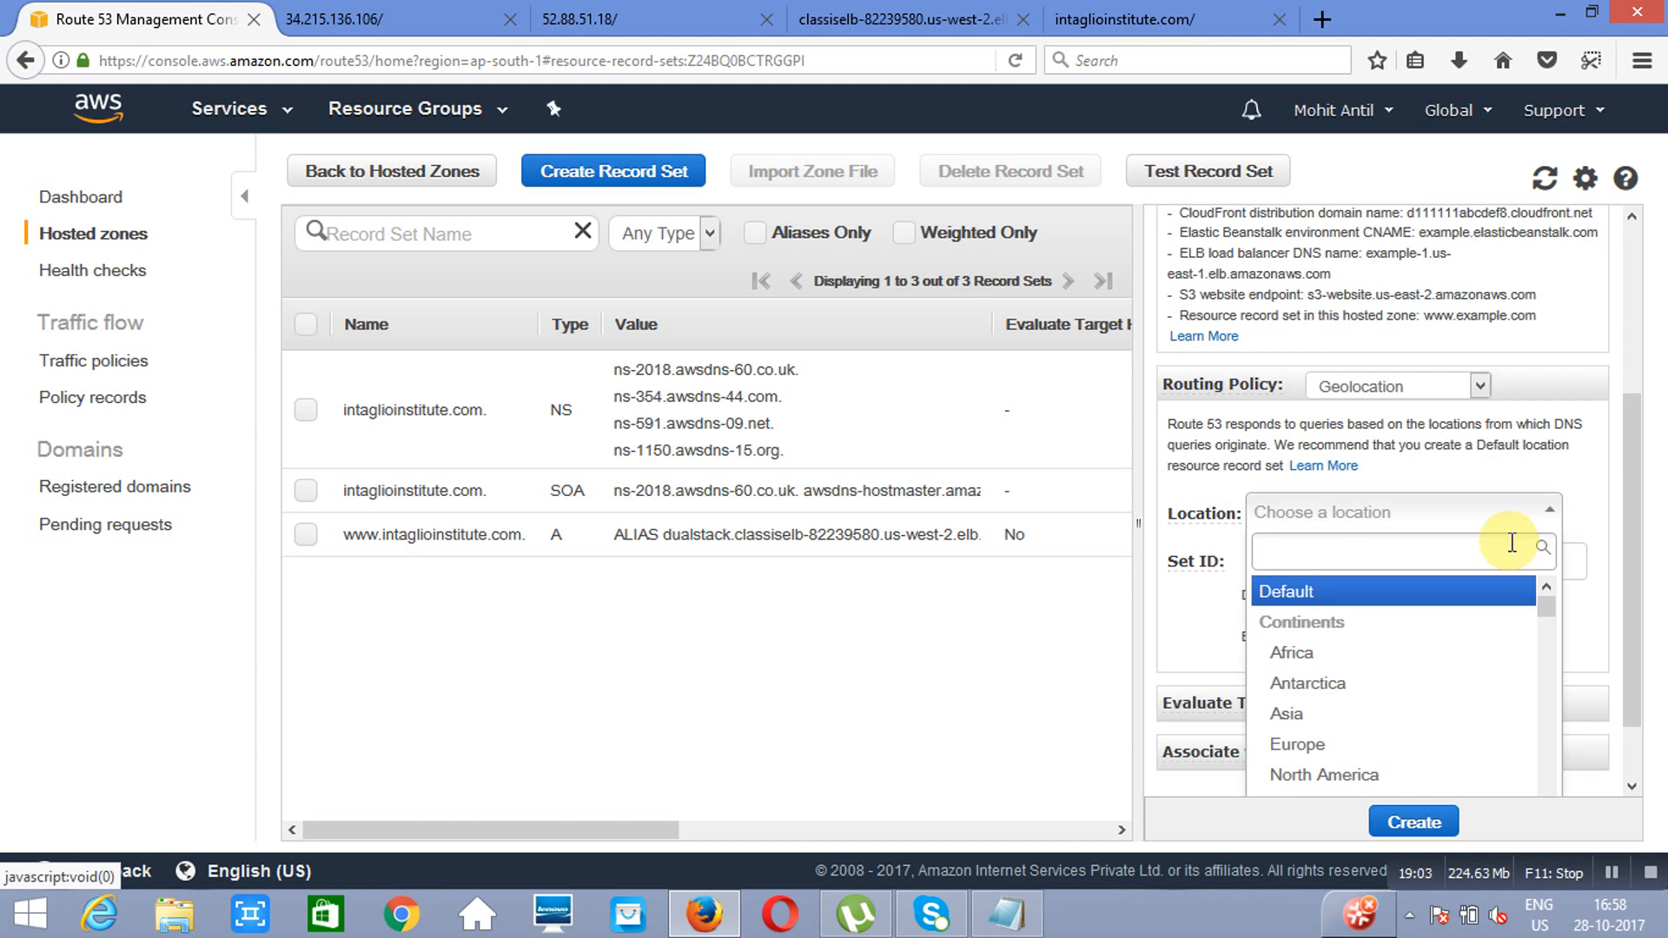
left_click(1333, 743)
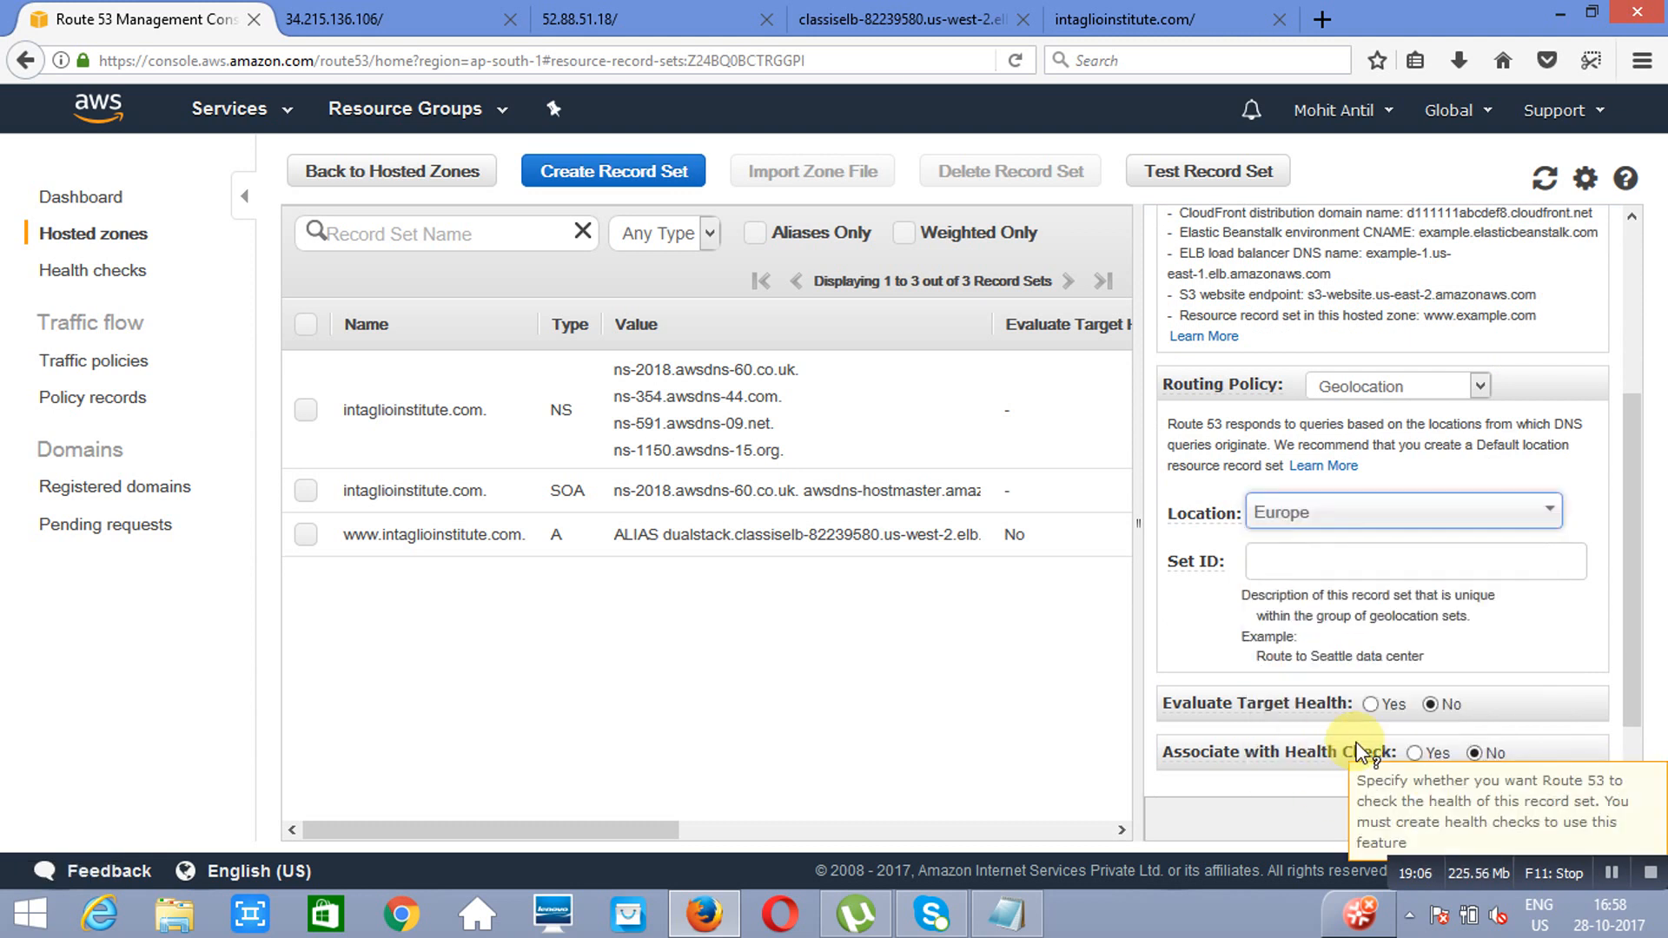
left_click(1364, 562)
type("m")
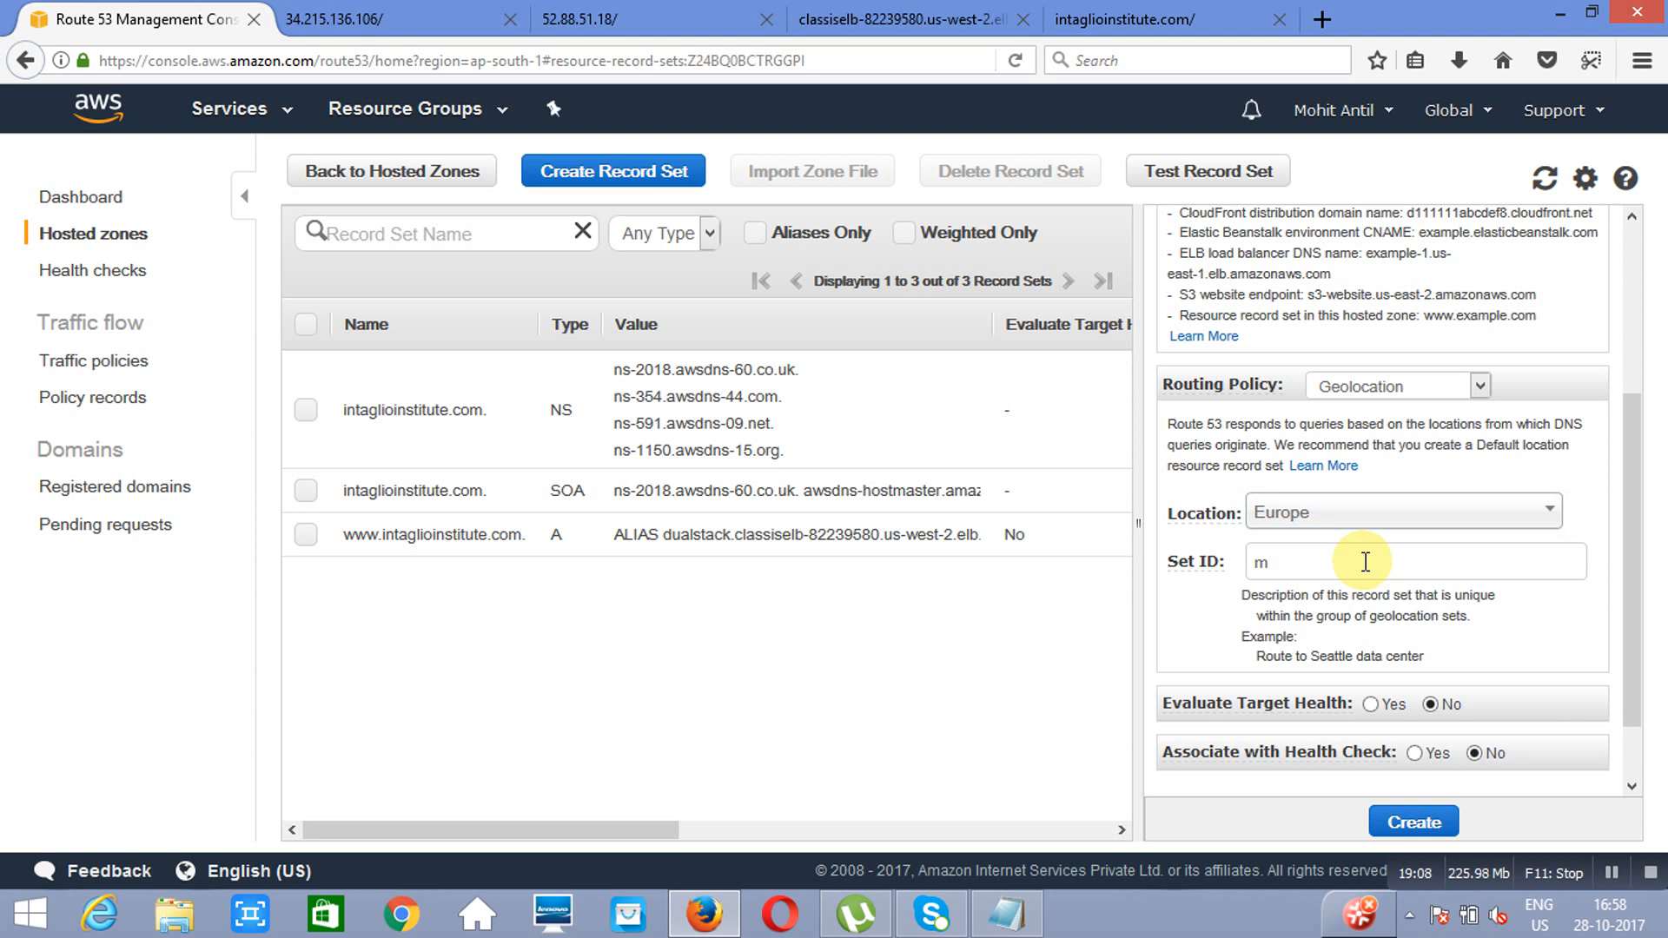
type("umb")
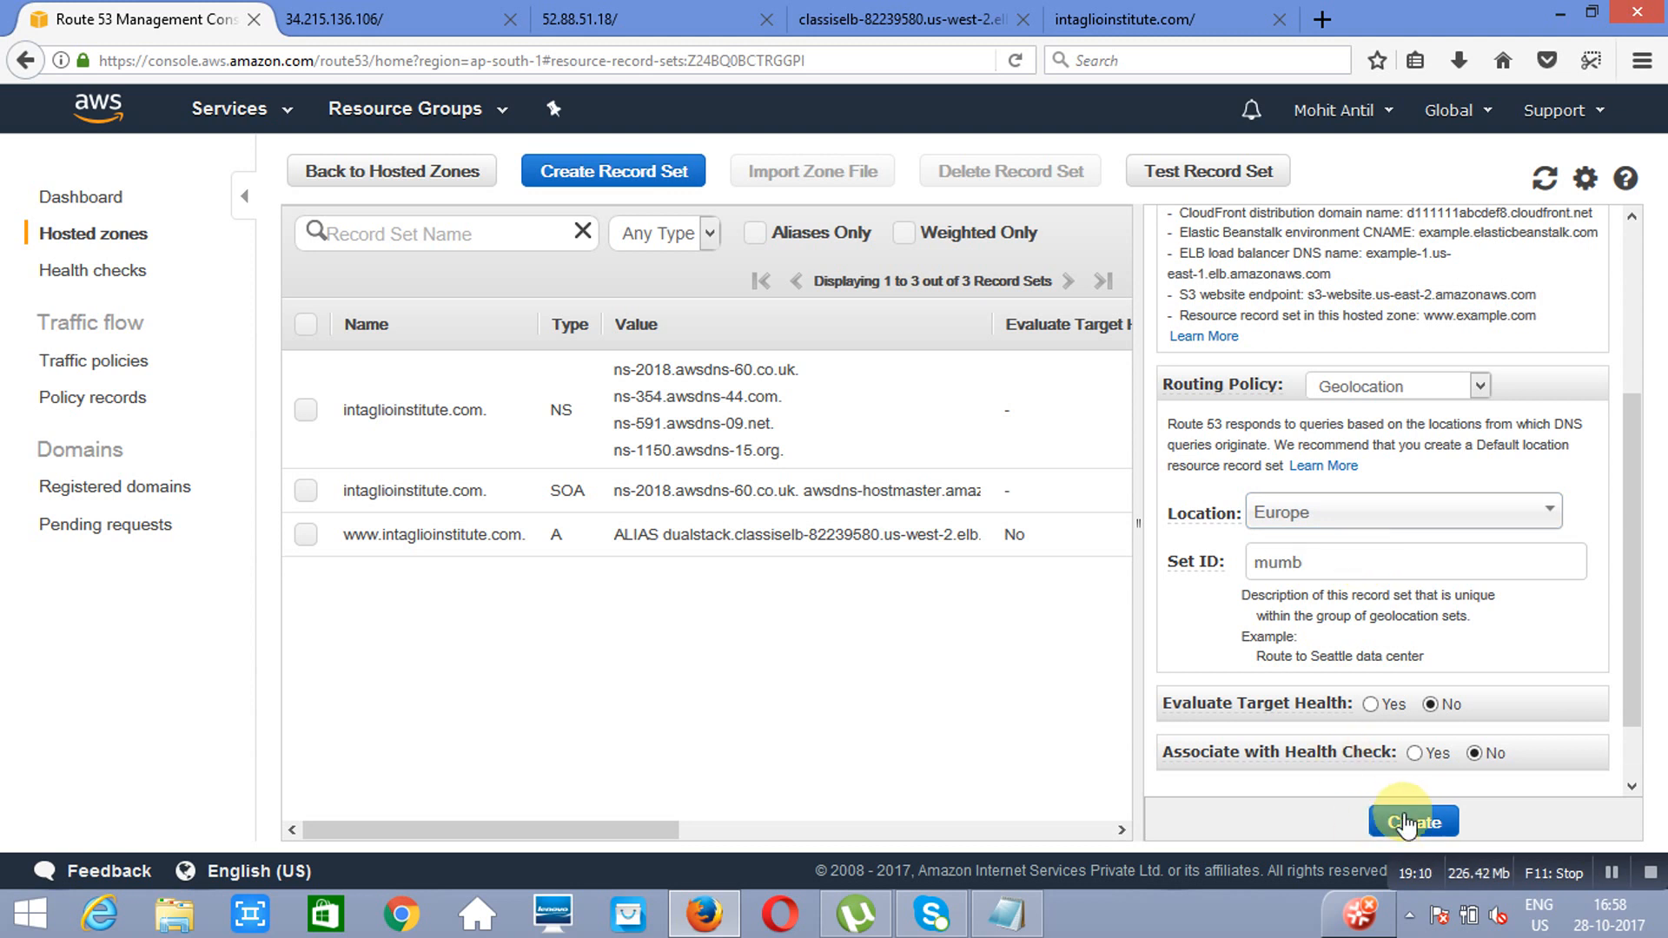
left_click(1405, 821)
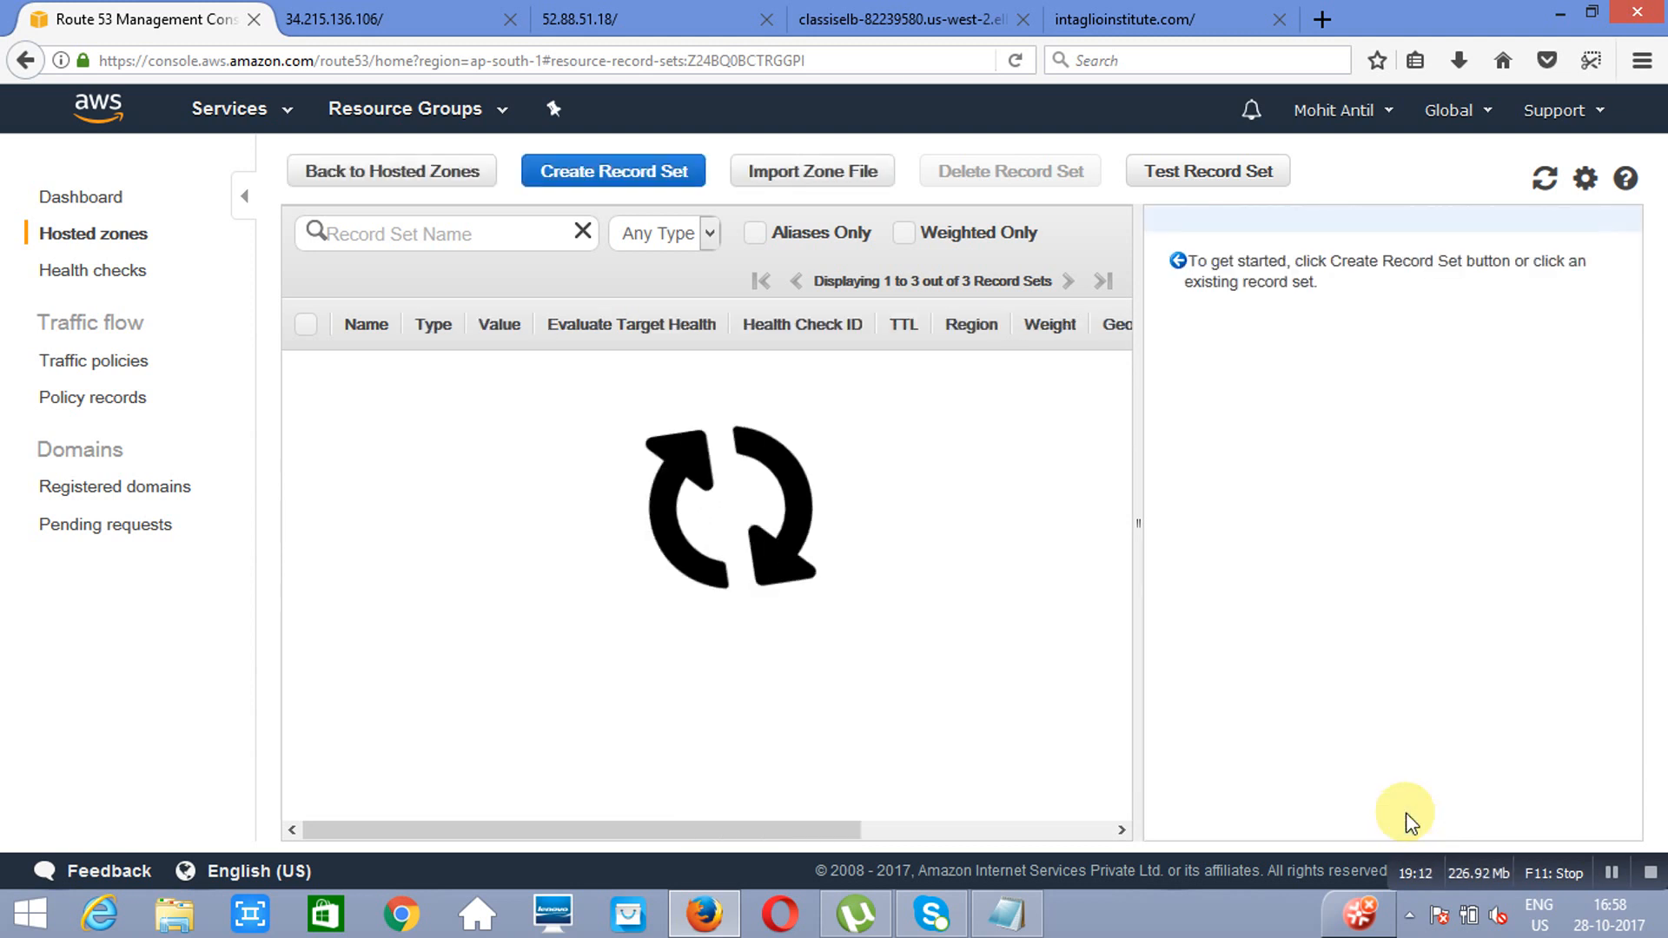
left_click(1147, 15)
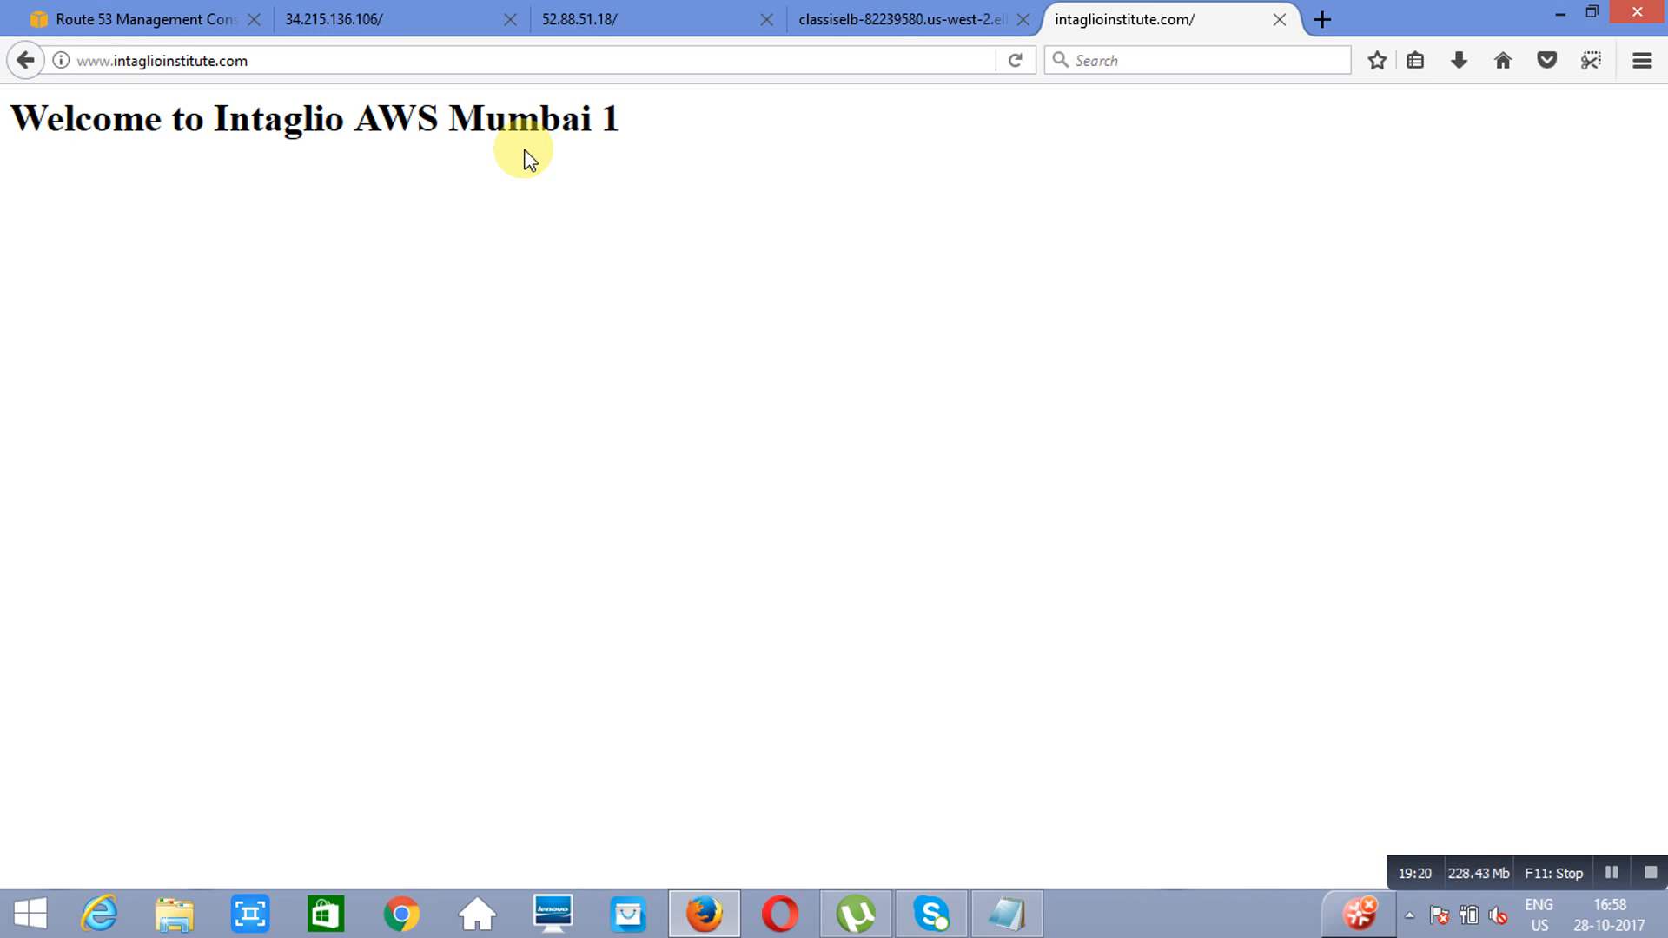
left_click(1016, 61)
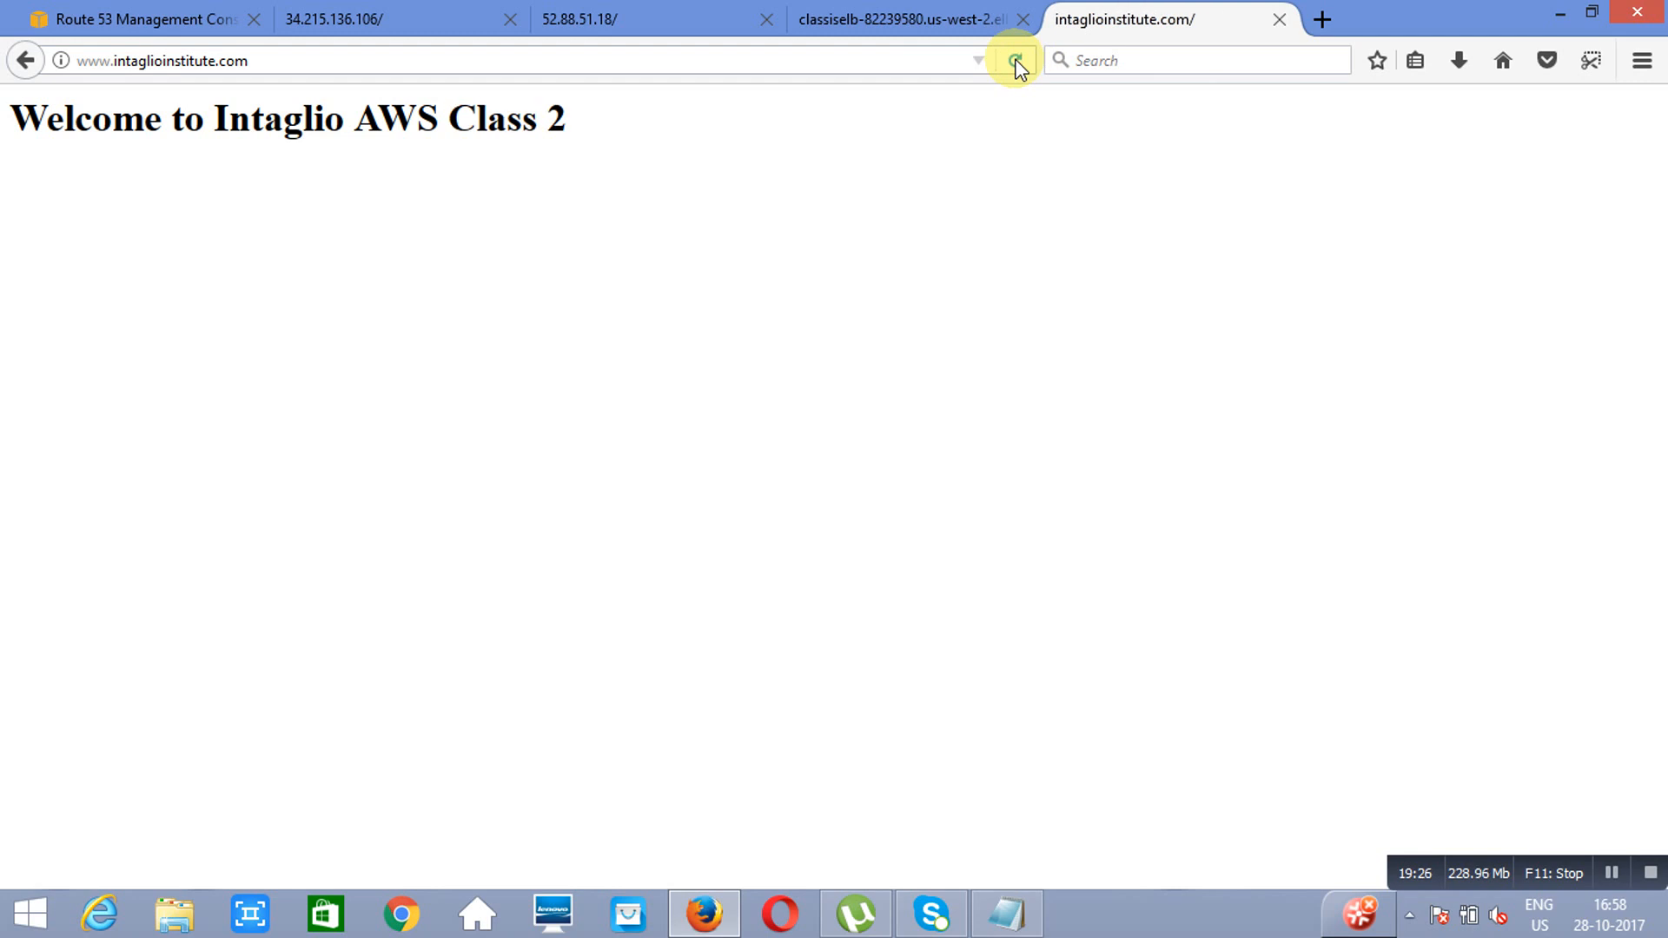
left_click(1016, 61)
left_click(1017, 63)
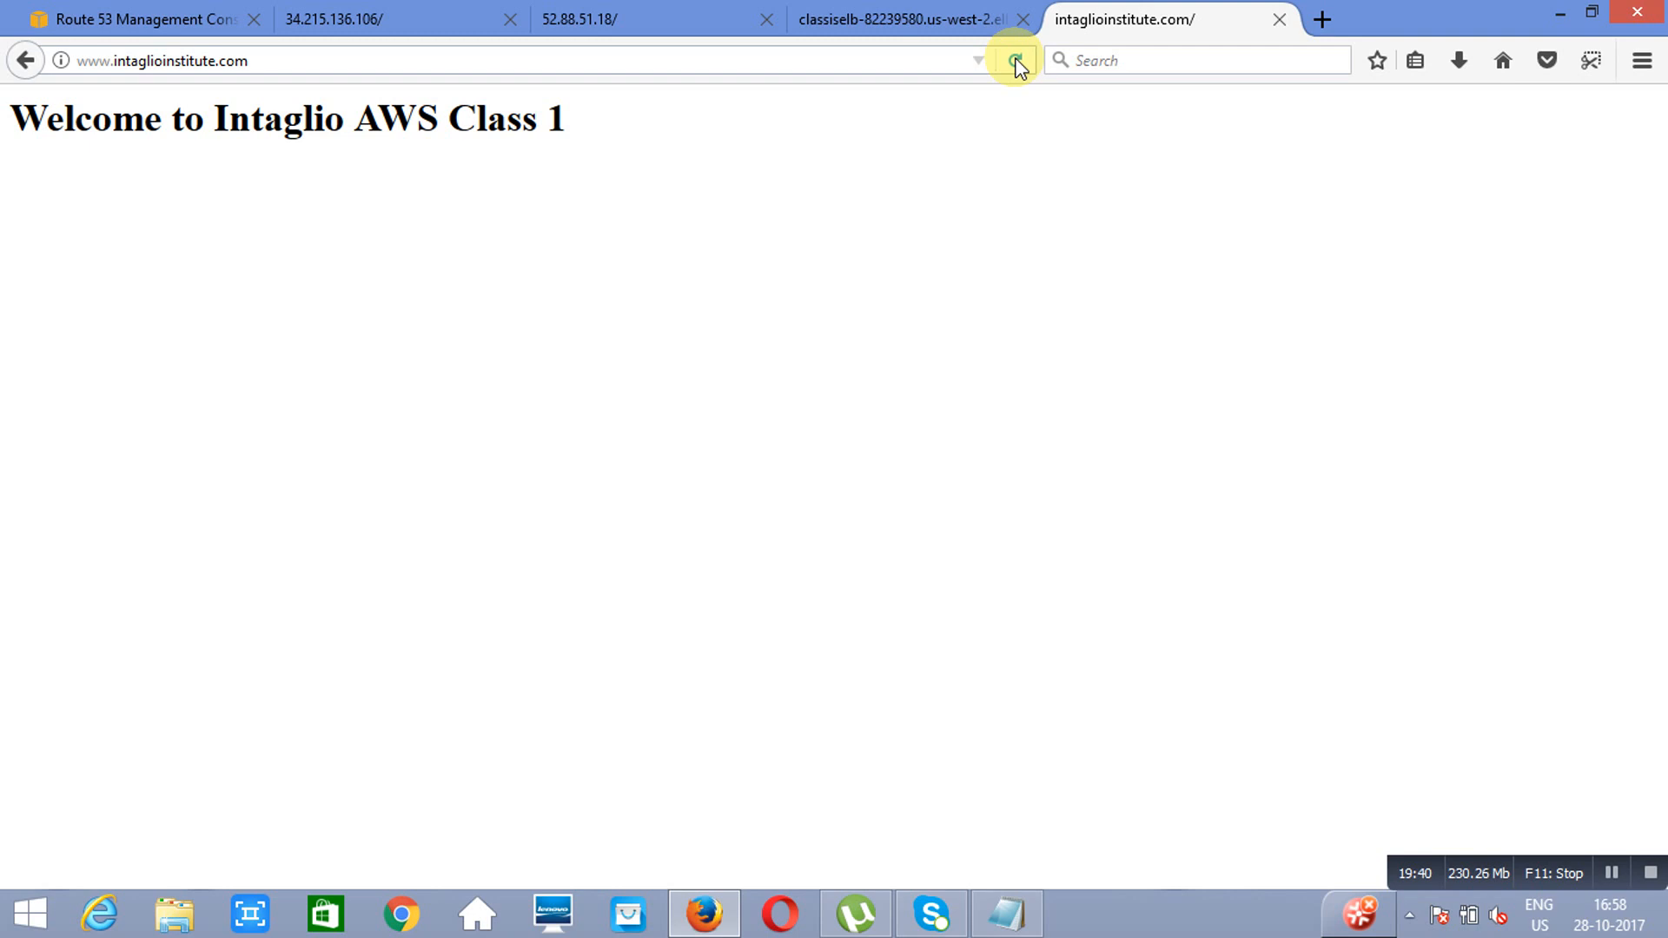
Step: Delete both geolocation www alias records, targeting classiselb in us-west-2 and mumbaielb in ap-south-1, from the intaglioinstitute.com hosted zone
left_click(139, 18)
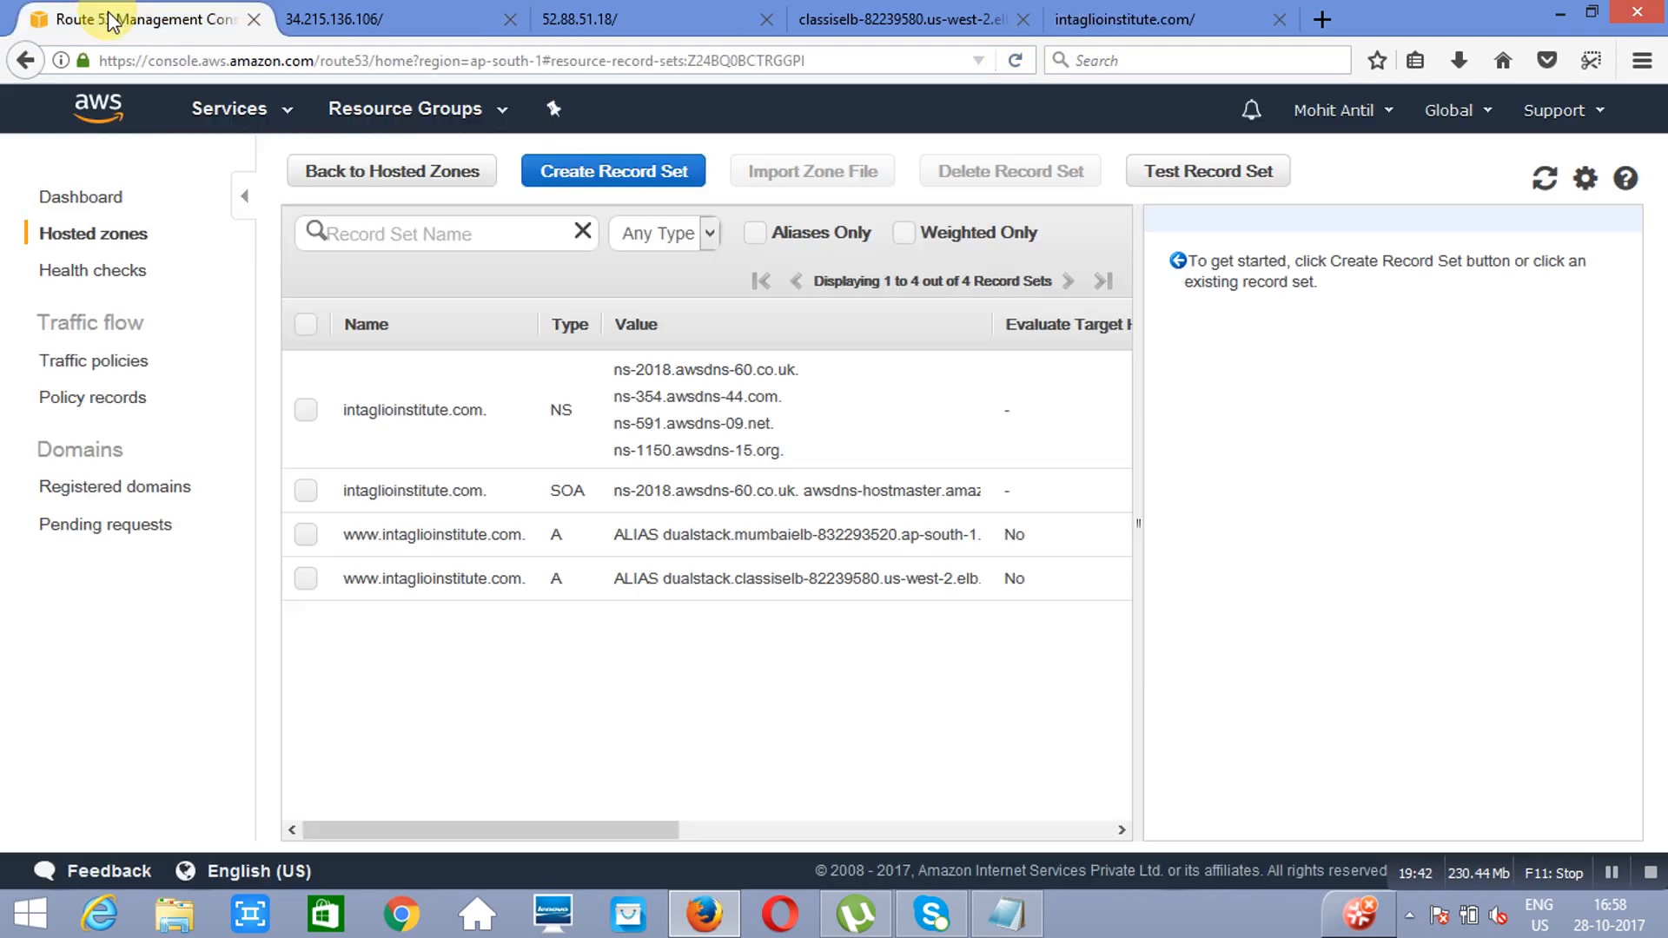
left_click(300, 587)
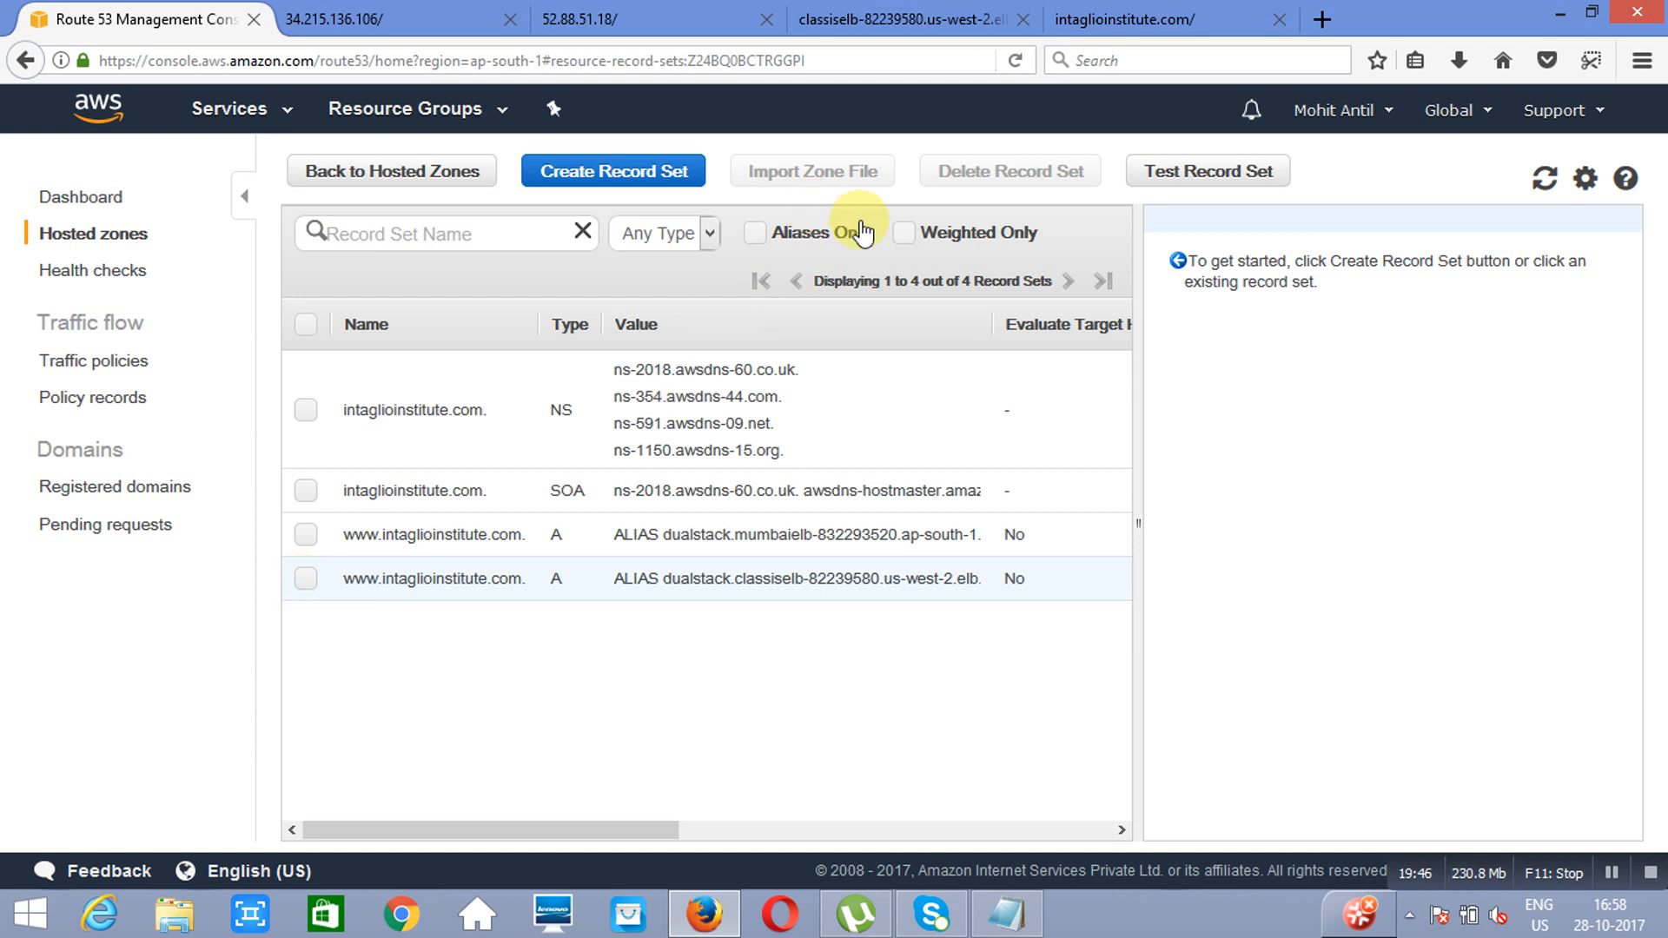
left_click(1027, 171)
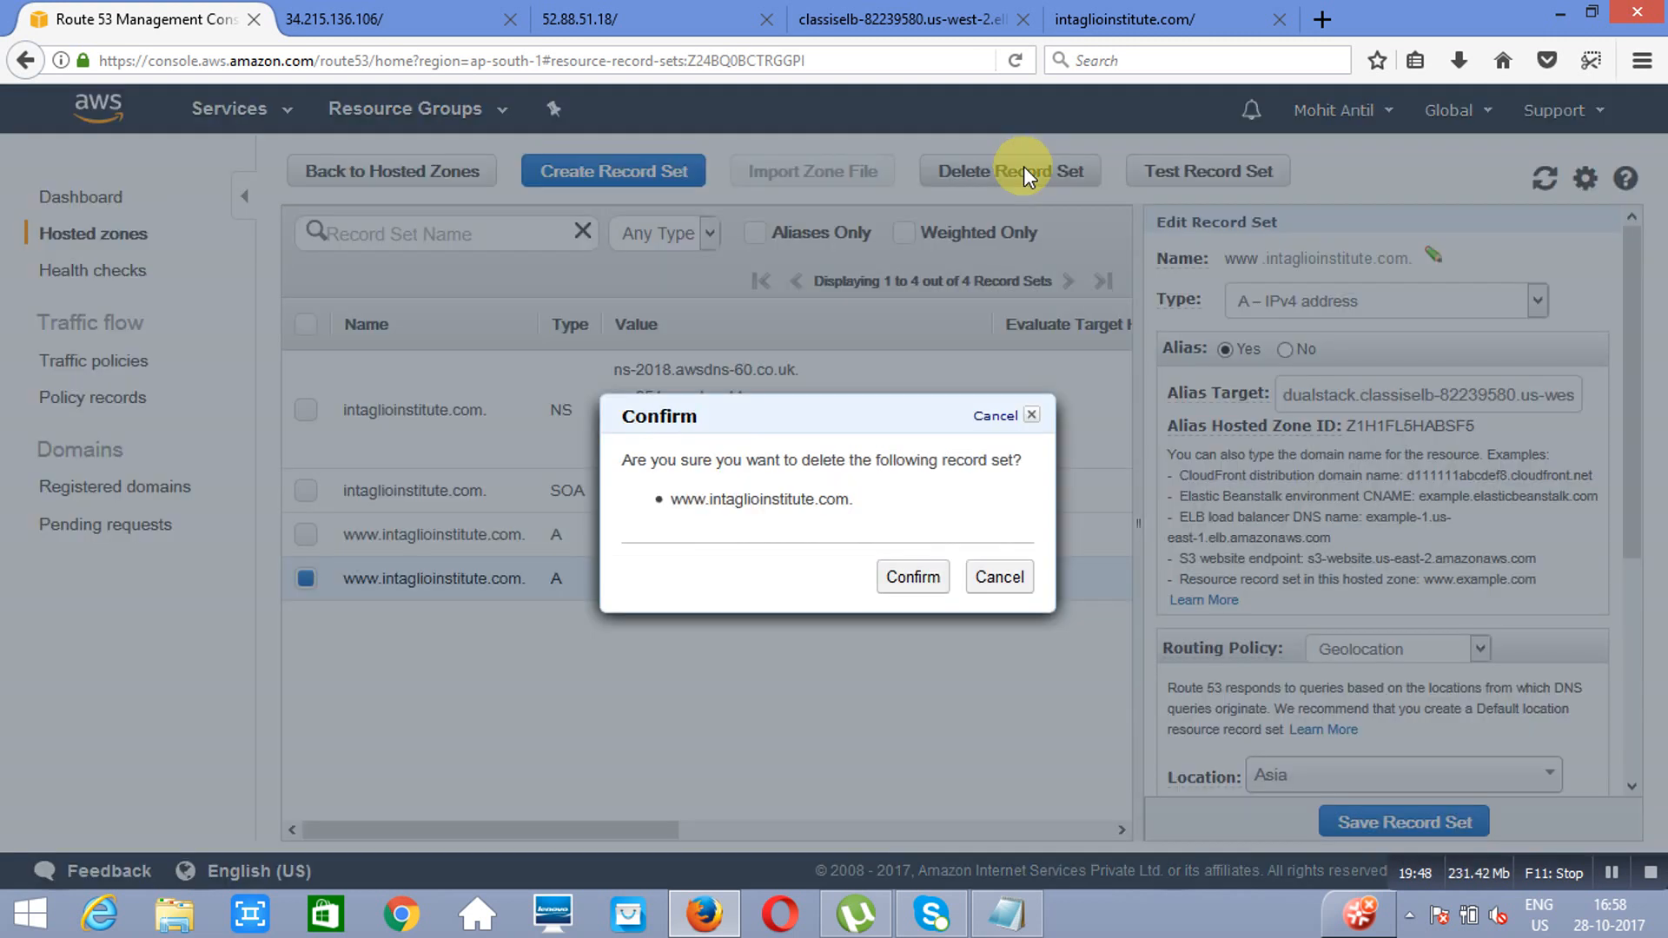
left_click(902, 577)
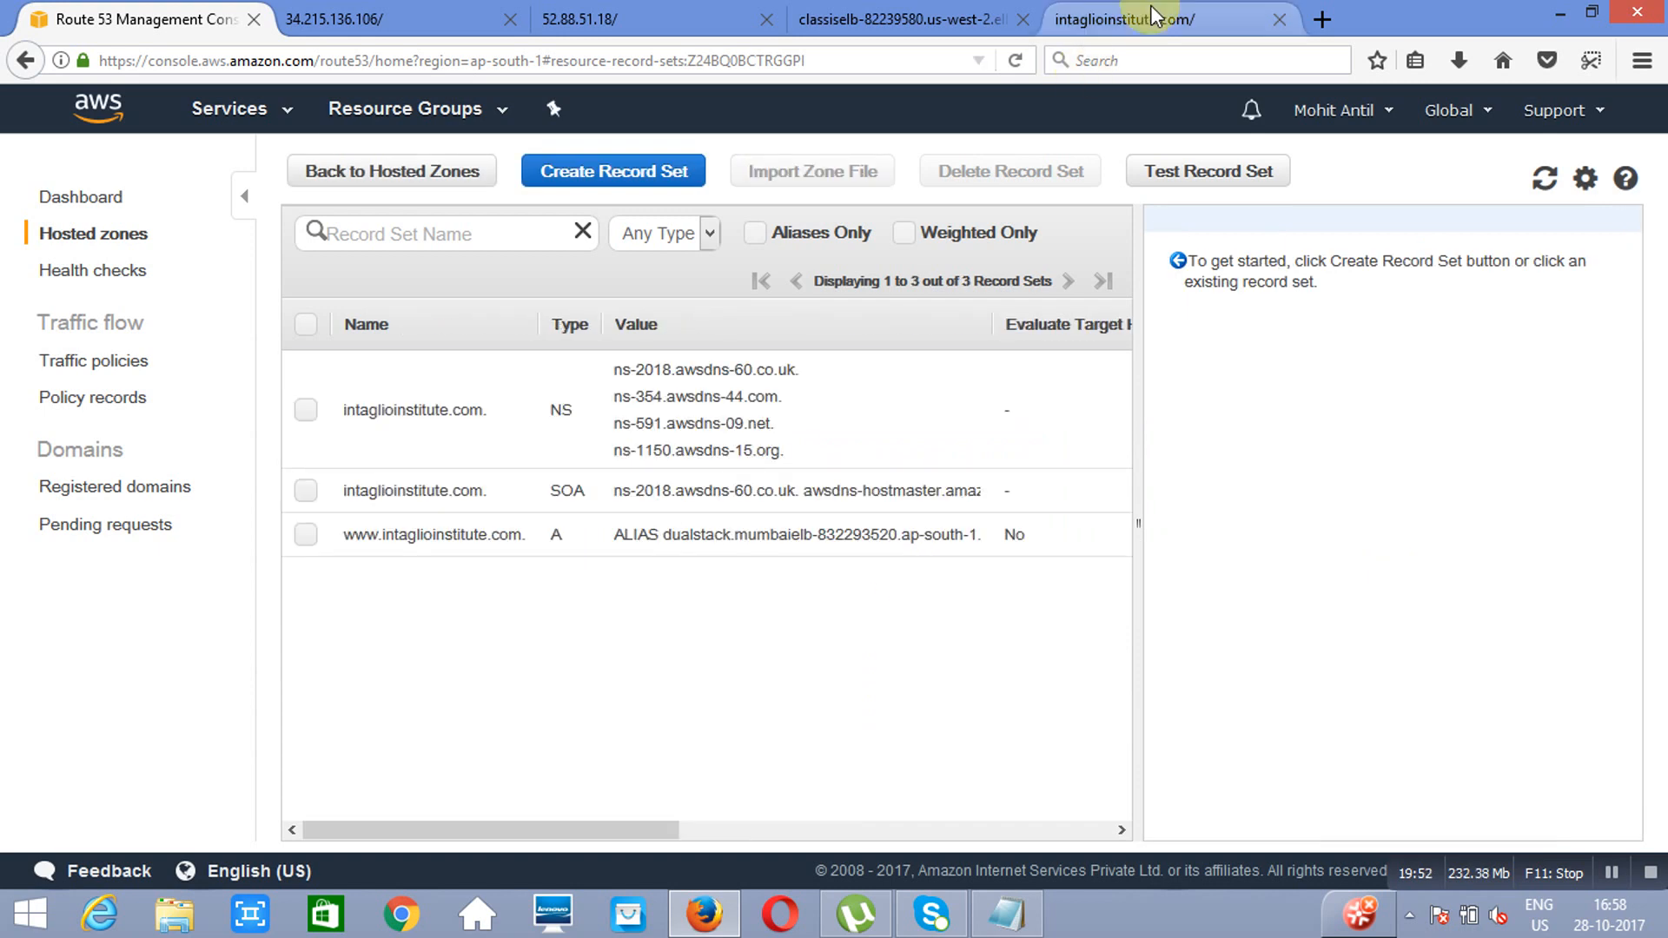
left_click(1121, 19)
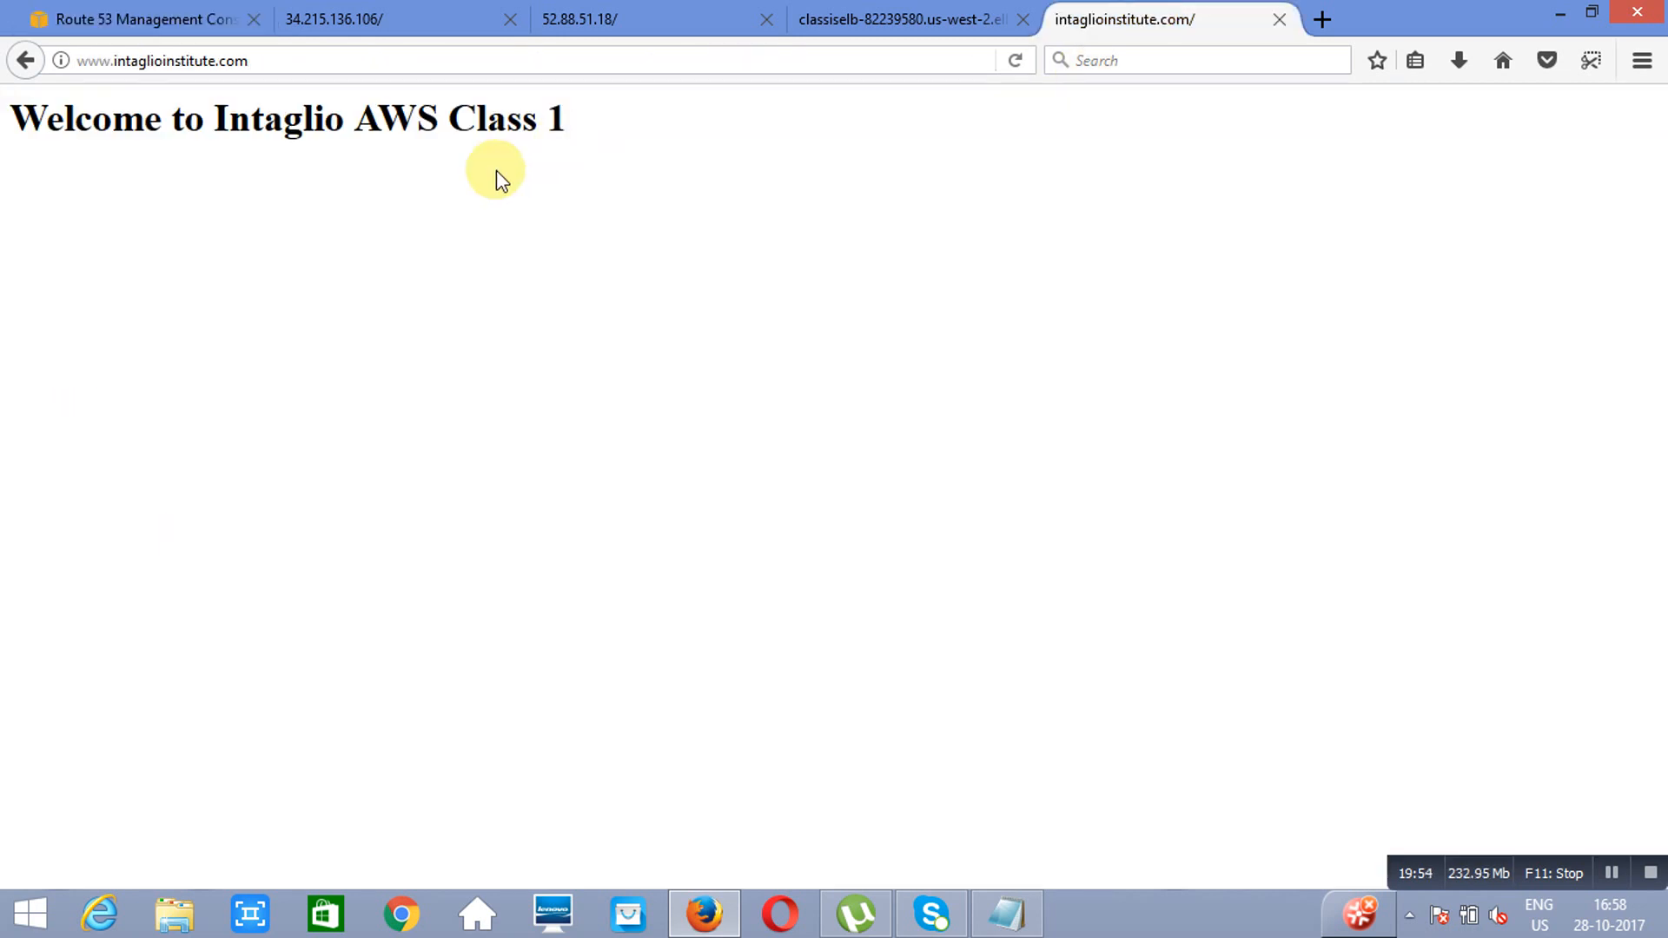
left_click(76, 26)
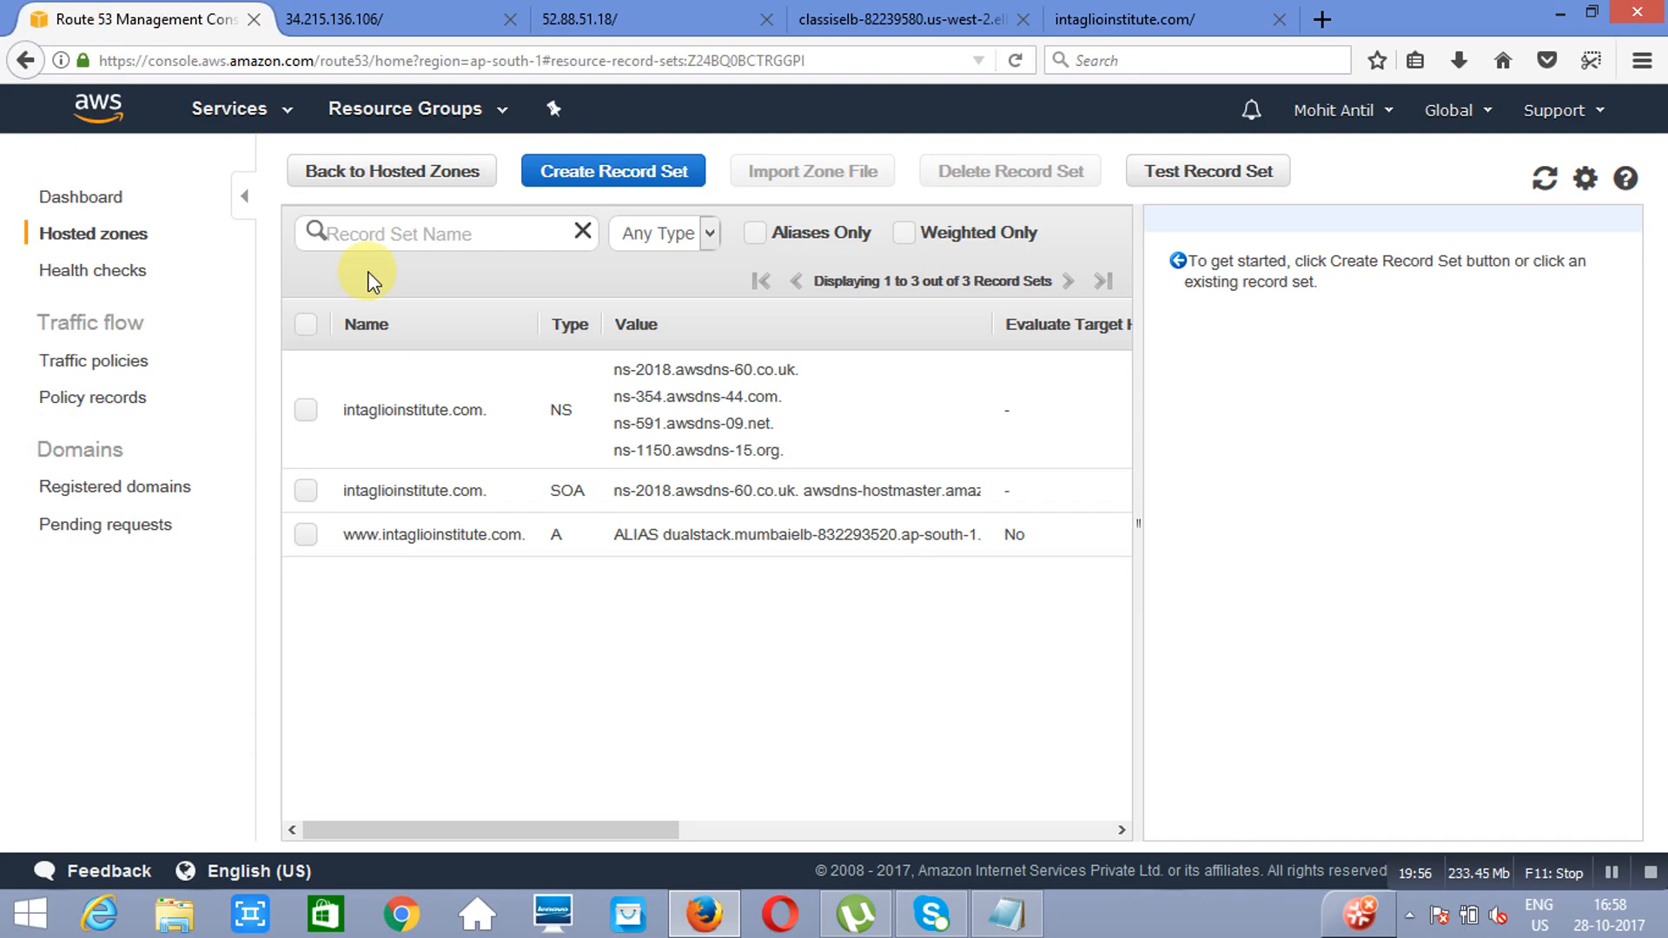
left_click(305, 535)
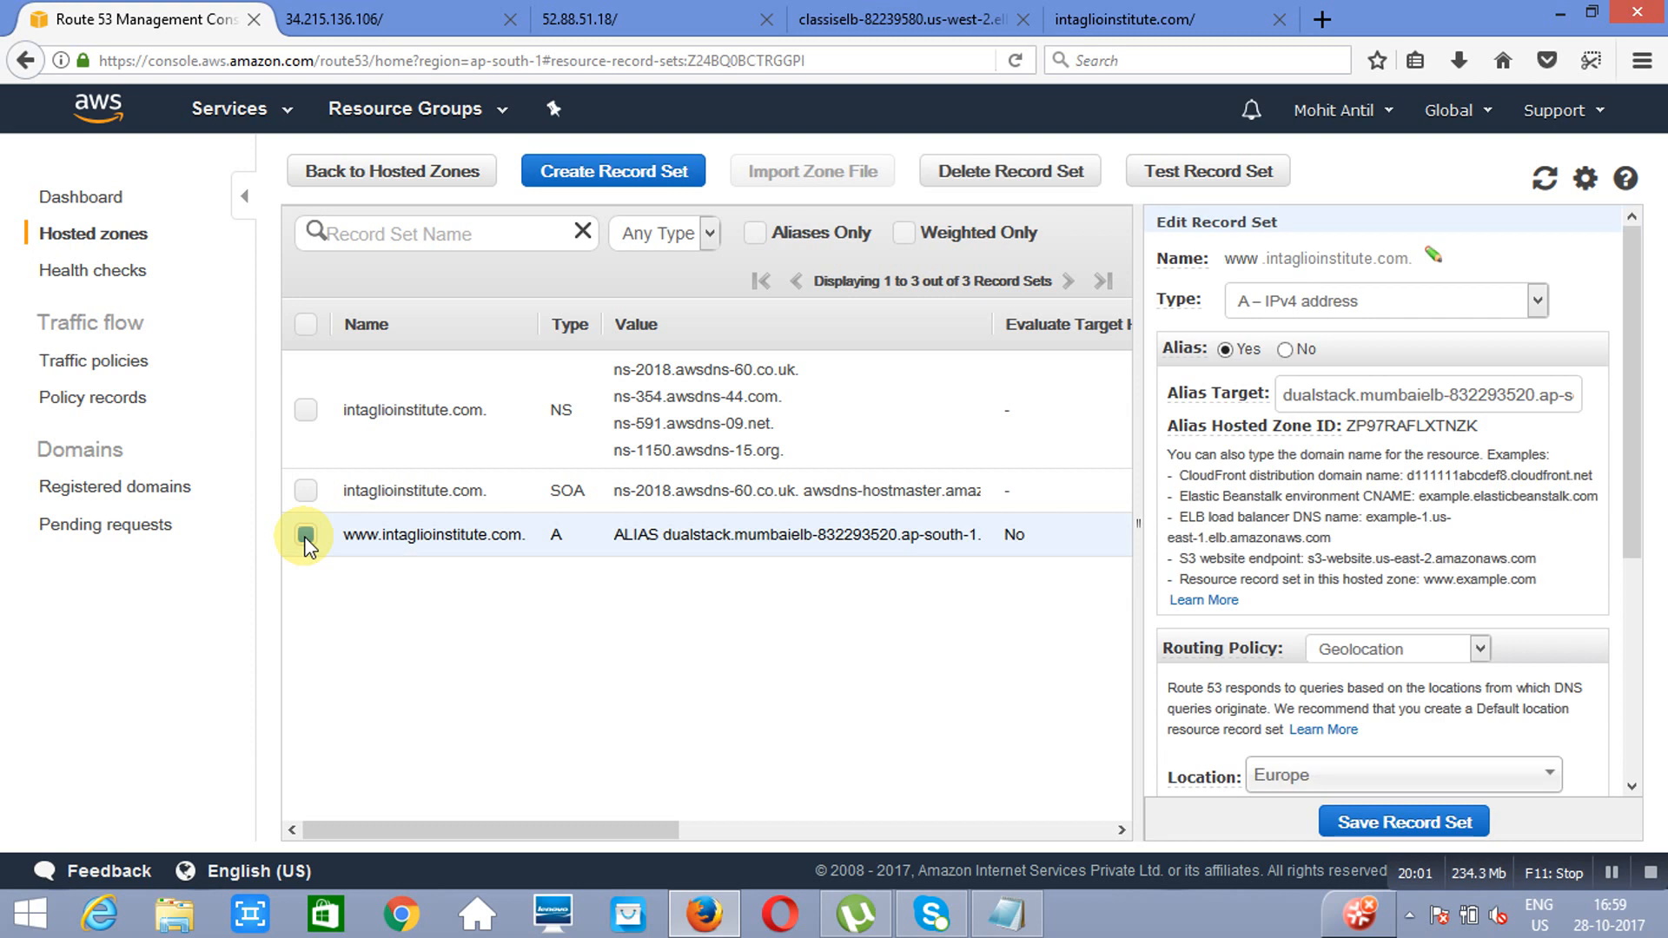
left_click(999, 173)
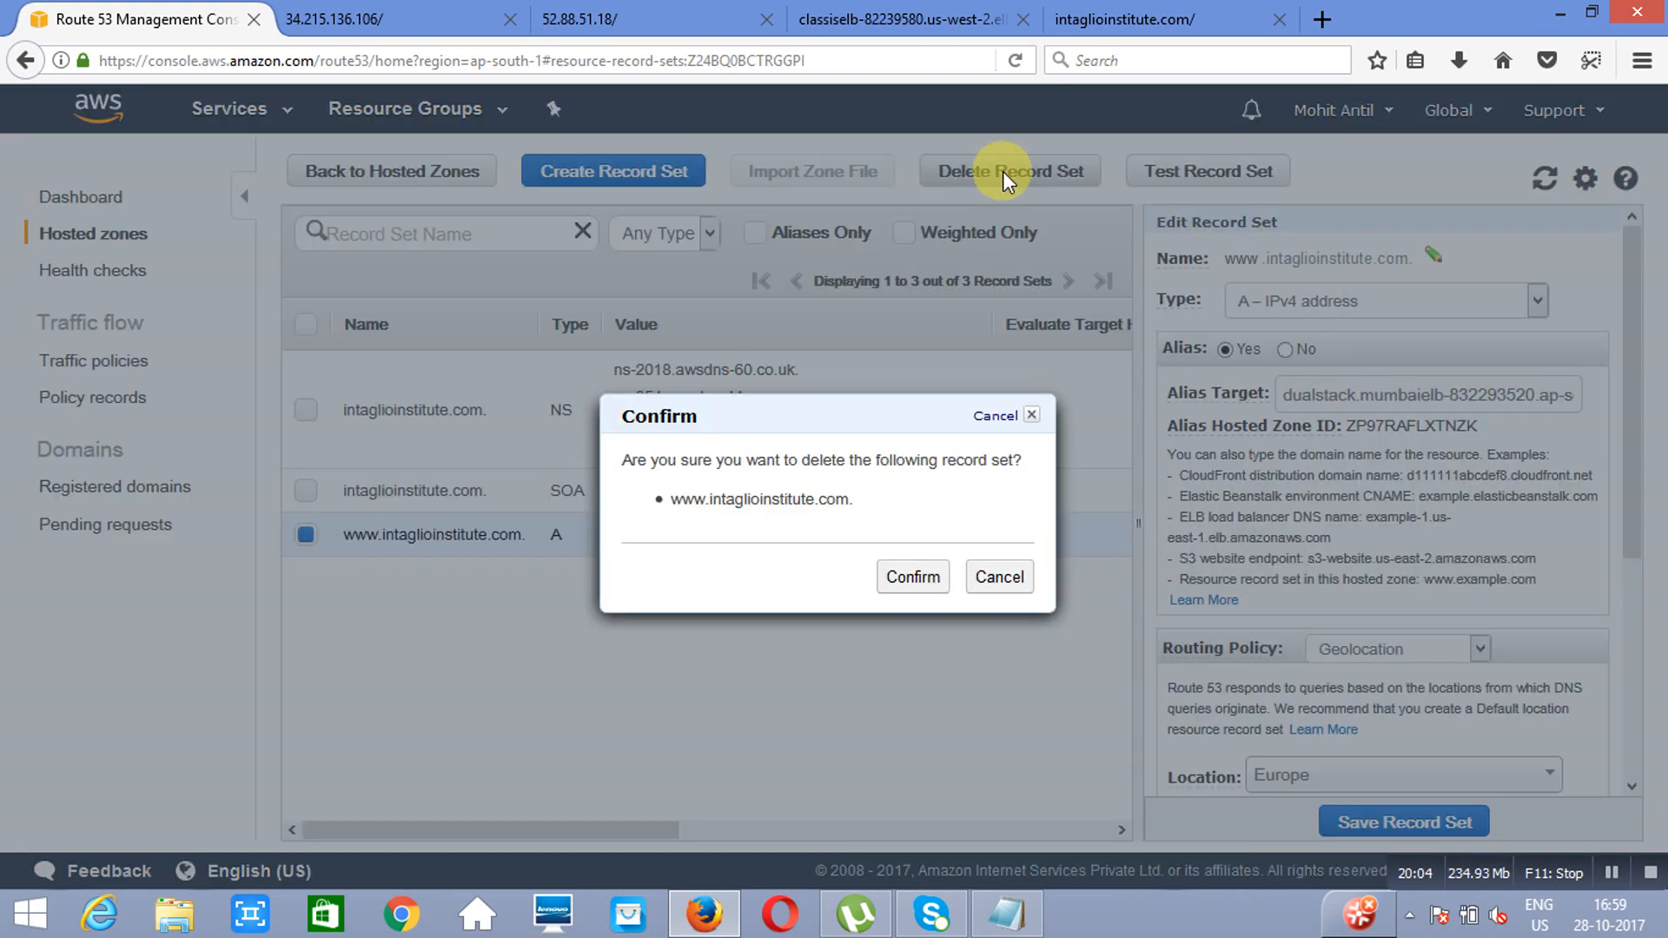
left_click(912, 577)
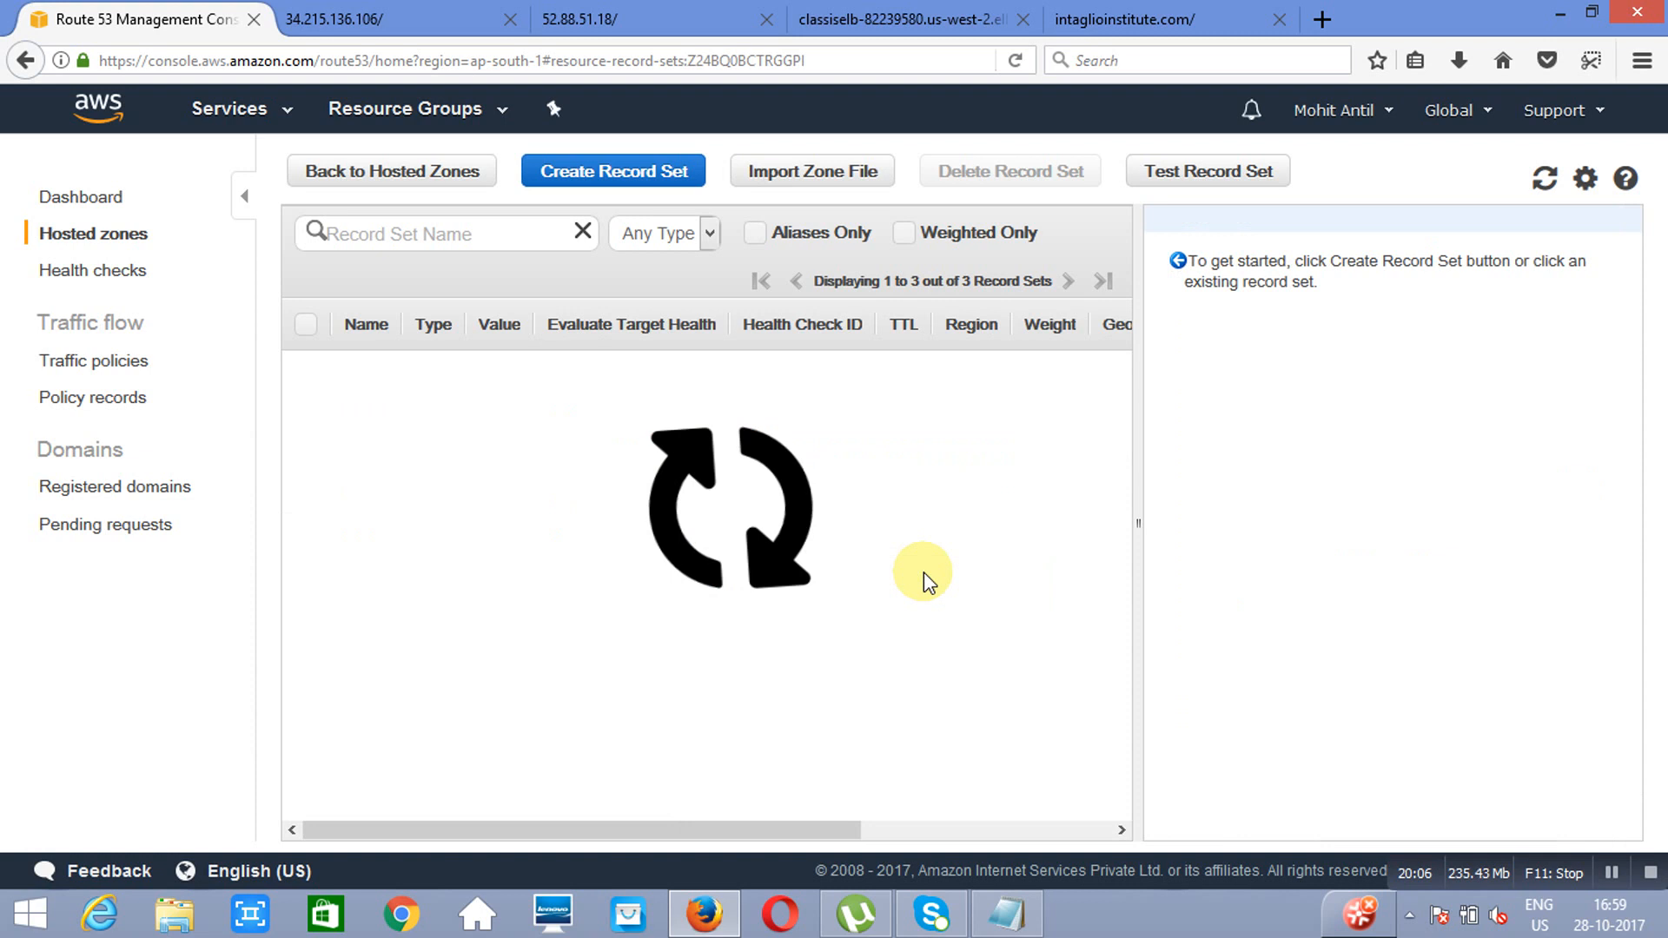
Step: Start an A record set named www in the hosted zone as an alias targeting the mumbaielb Classic Load Balancer
left_click(623, 174)
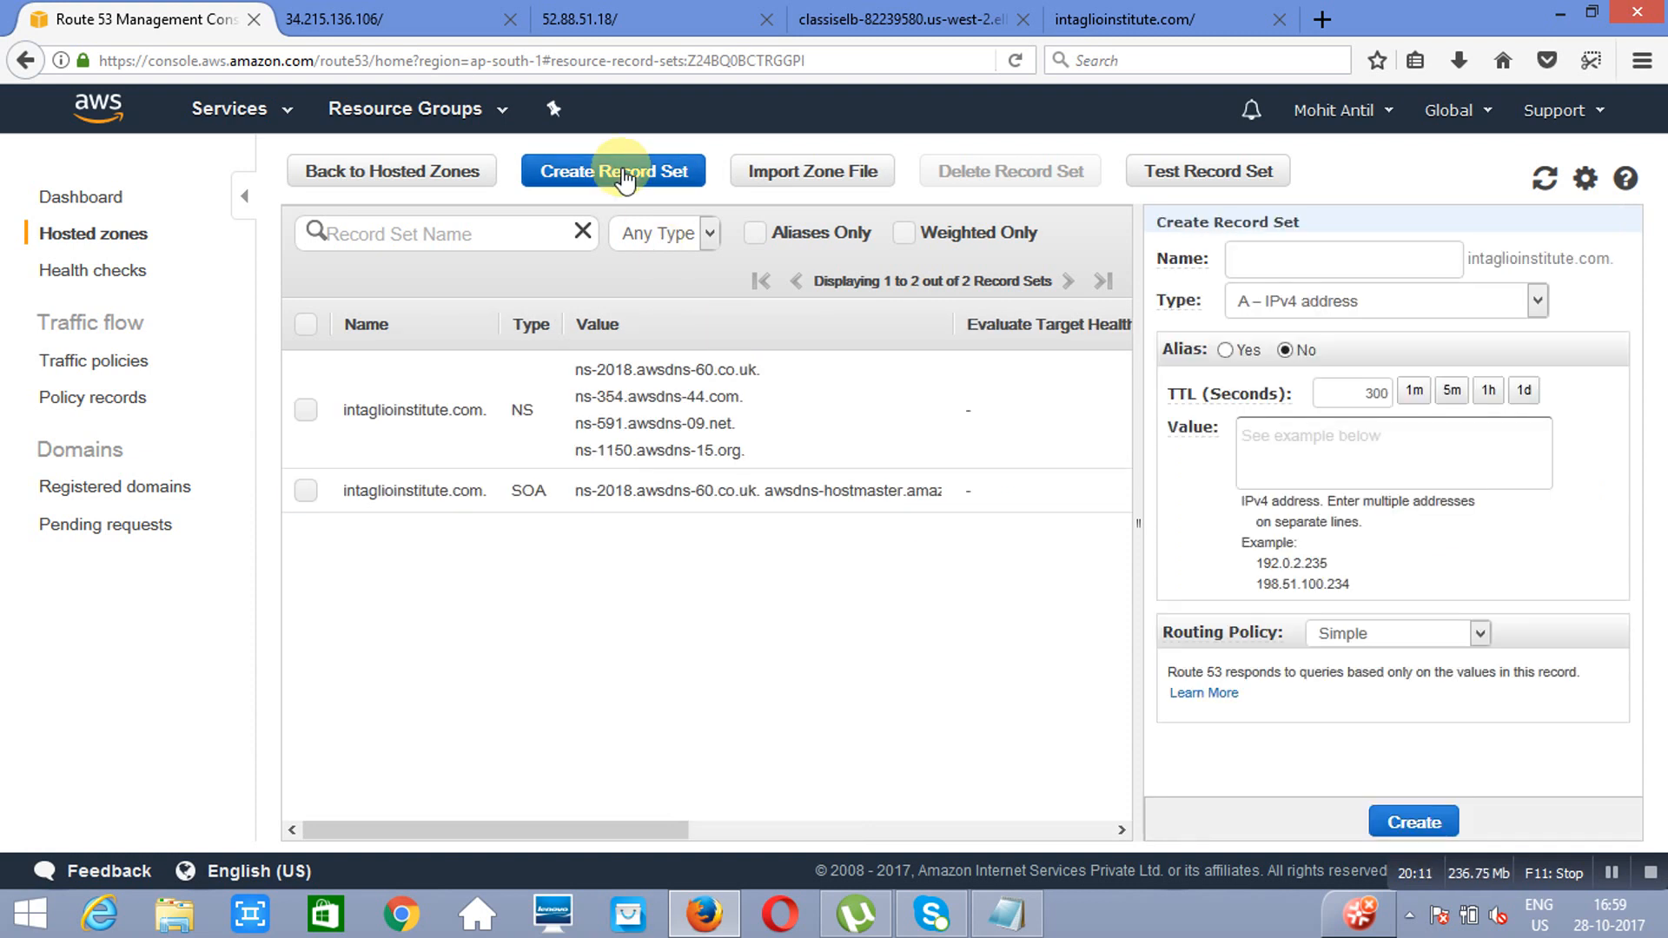
left_click(1535, 271)
type("www")
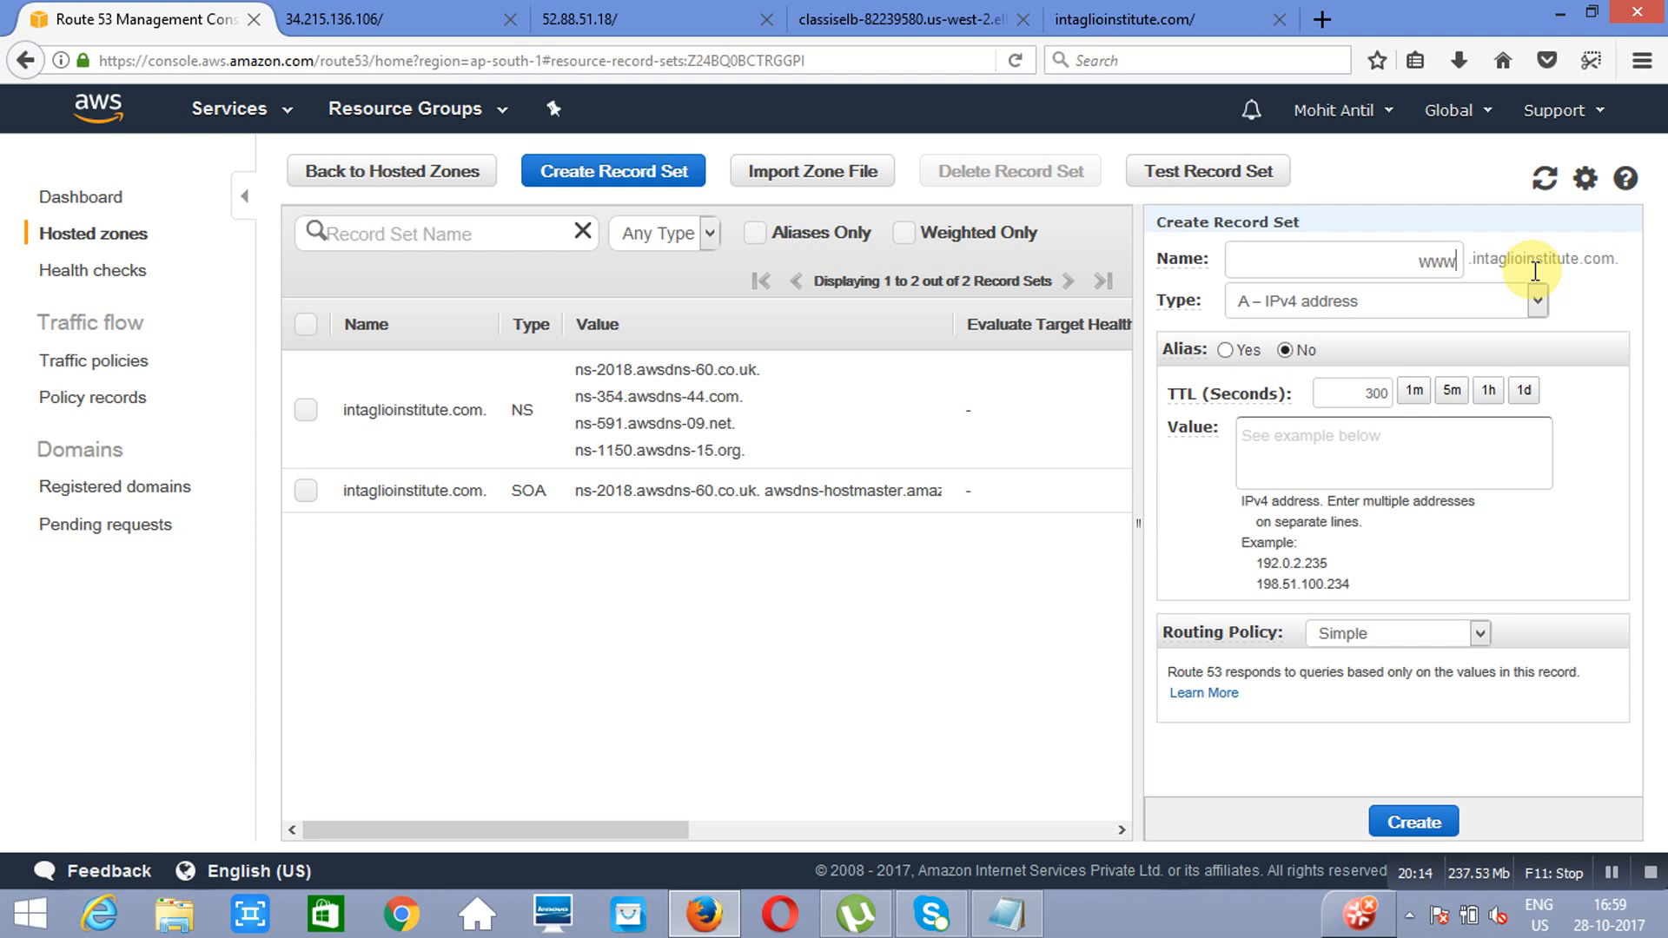
left_click(1224, 350)
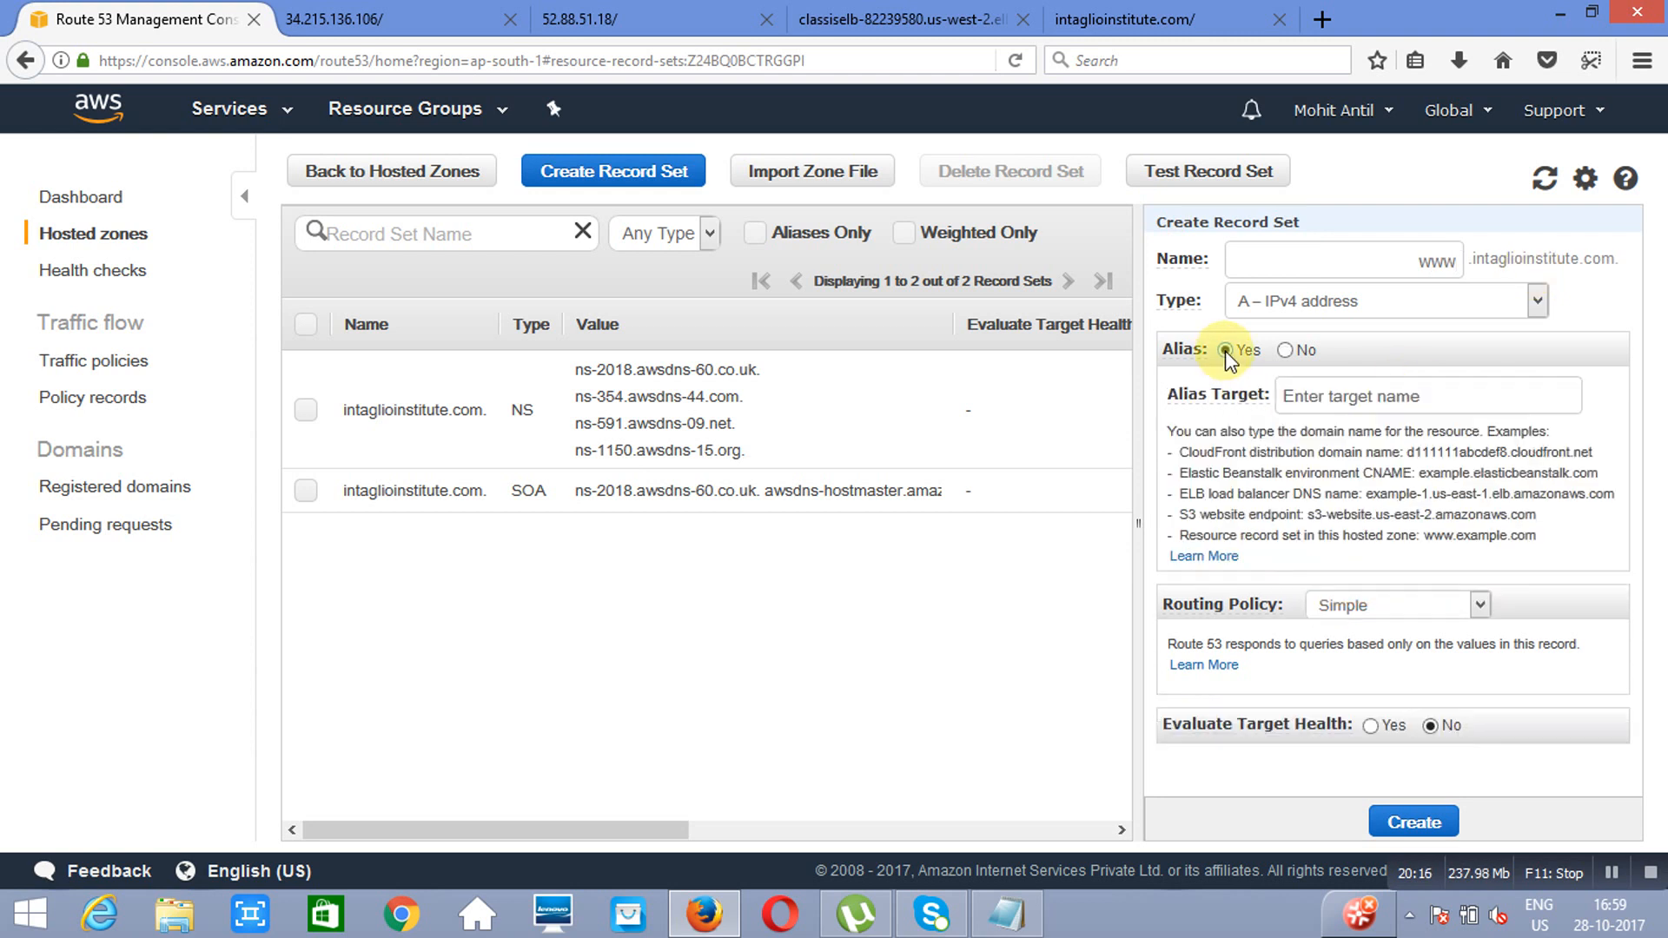
left_click(1543, 404)
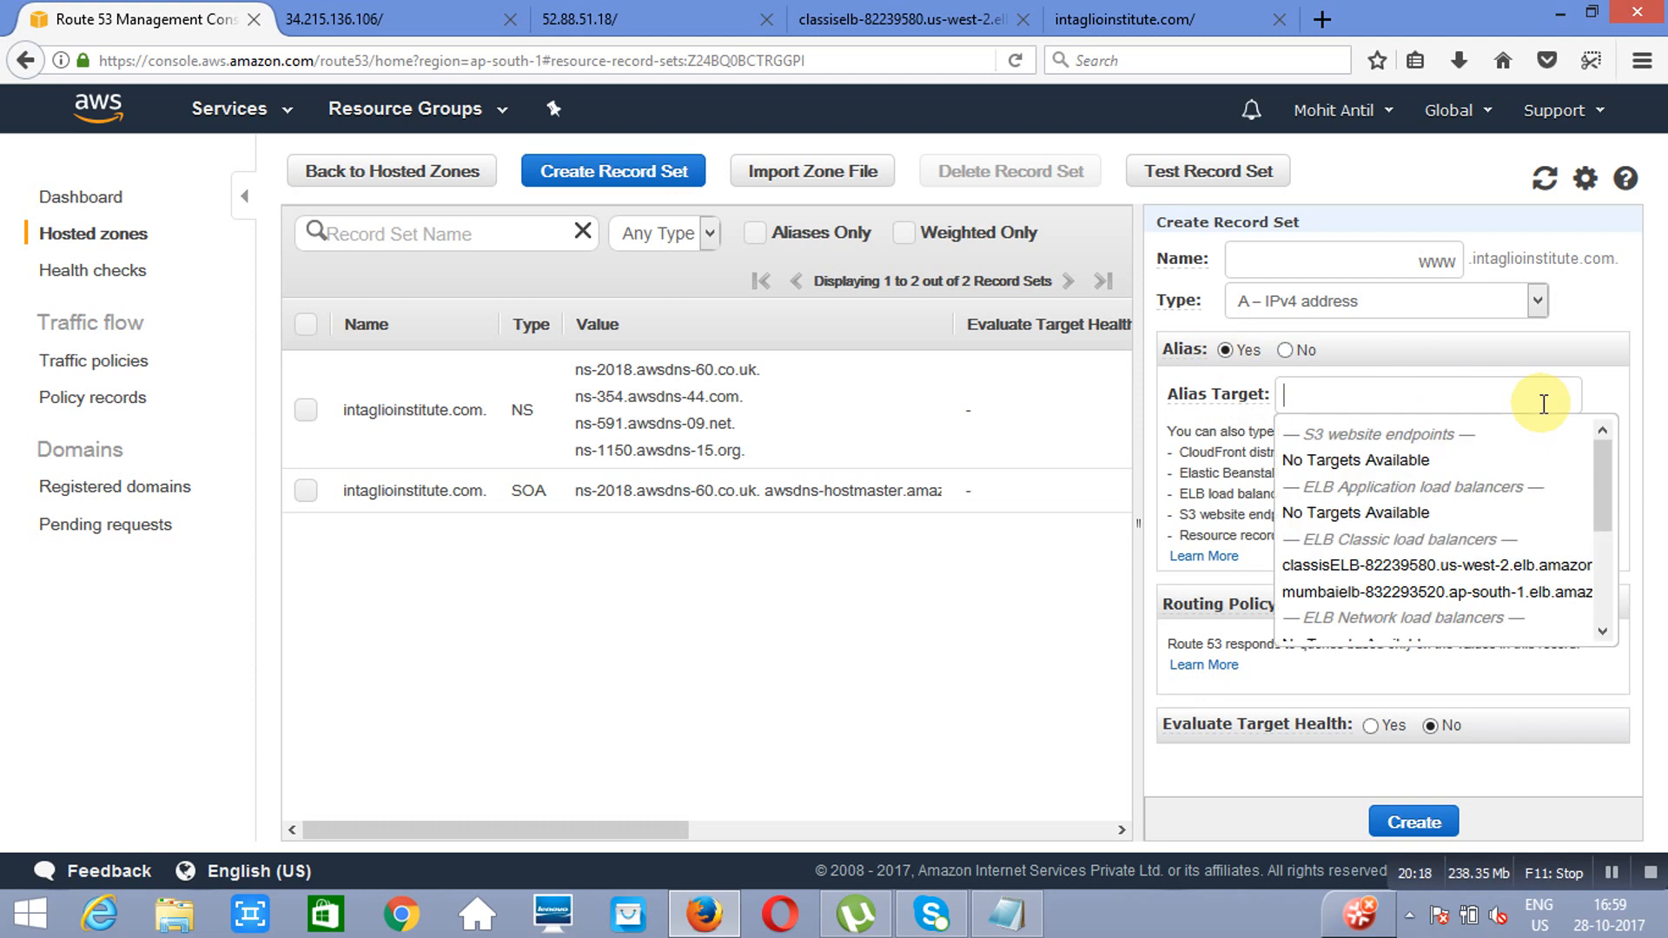
left_click(1405, 590)
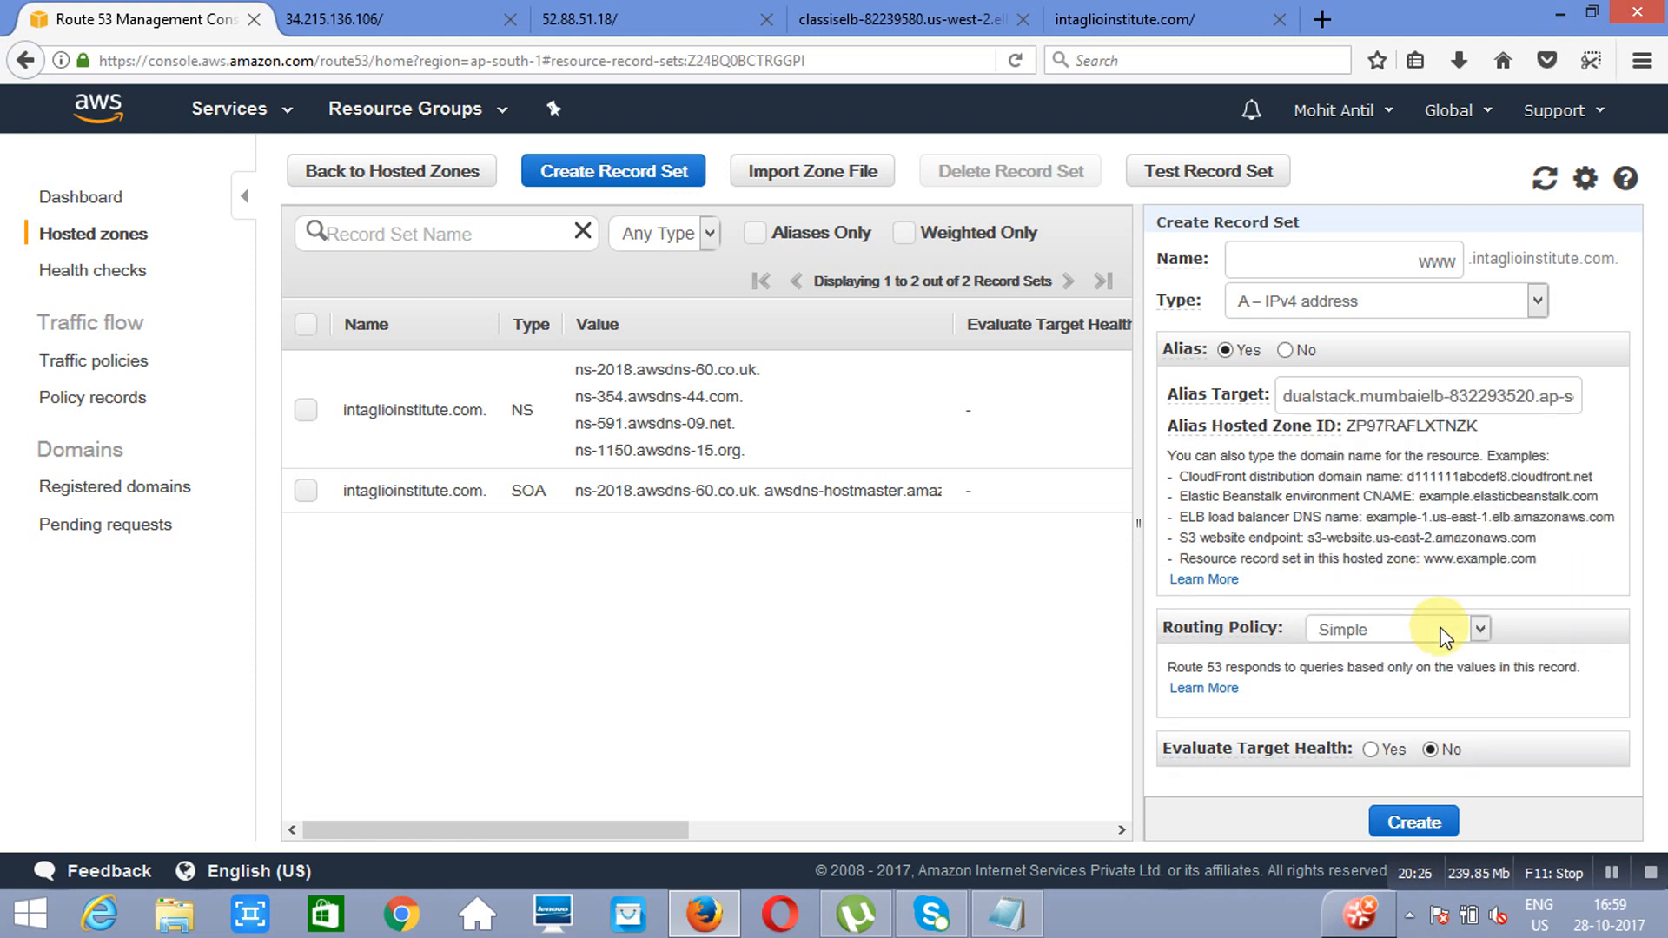
Step: Set the record's routing policy to Failover as Primary, enable Evaluate Target Health, and create the record set
left_click(1477, 638)
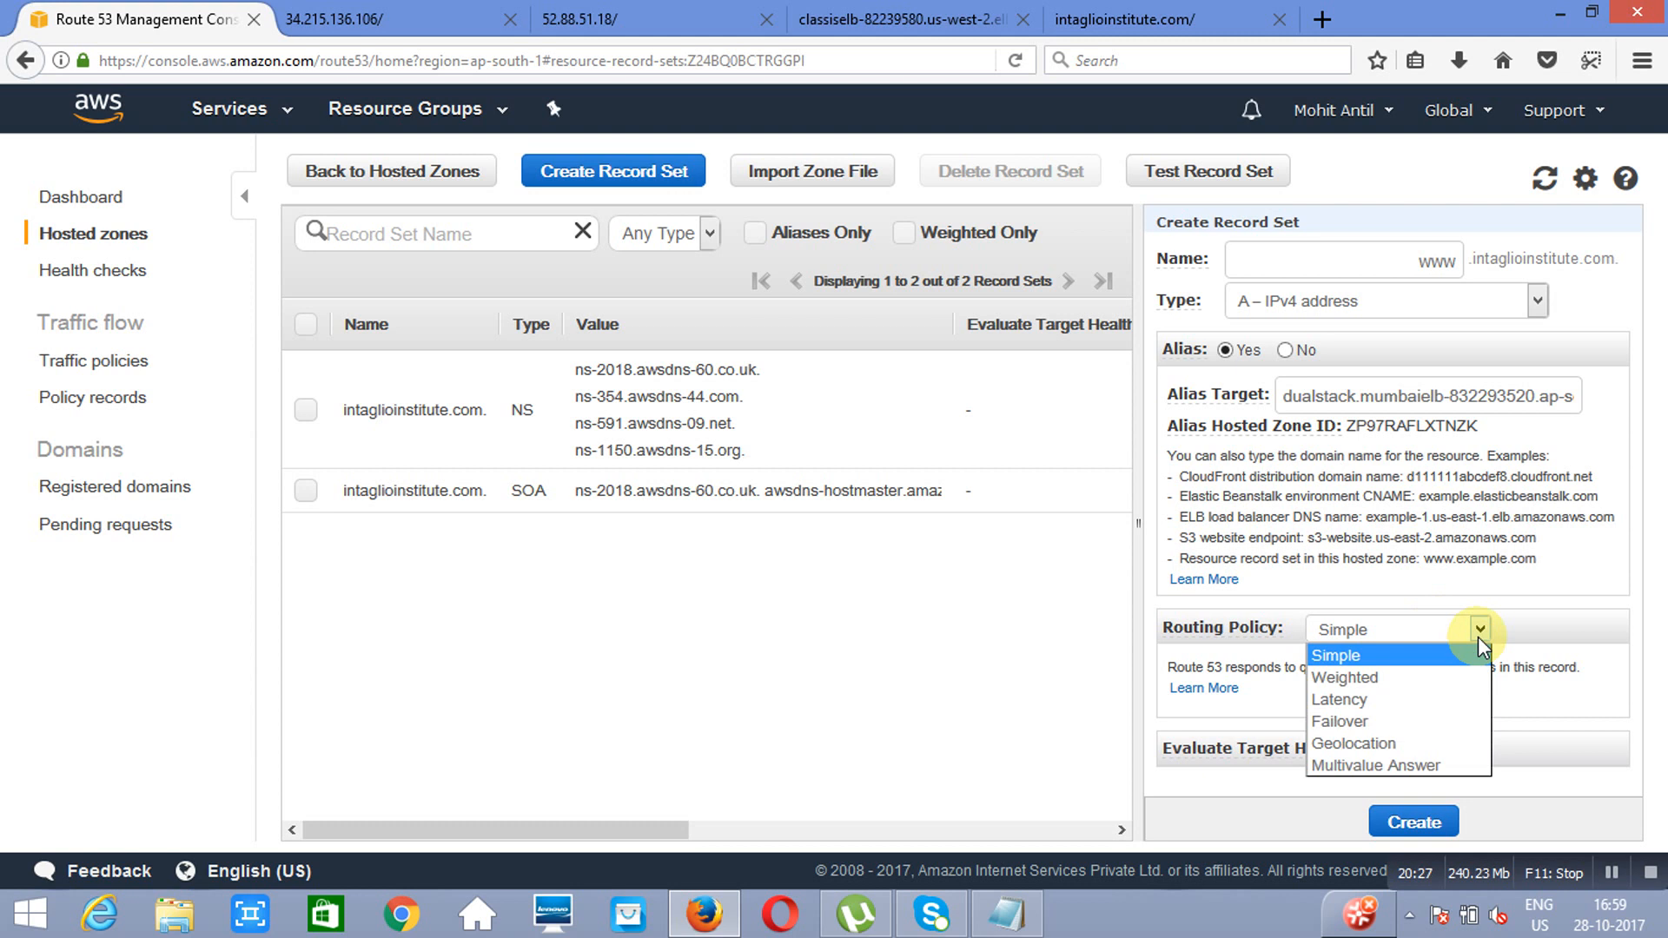
left_click(1387, 719)
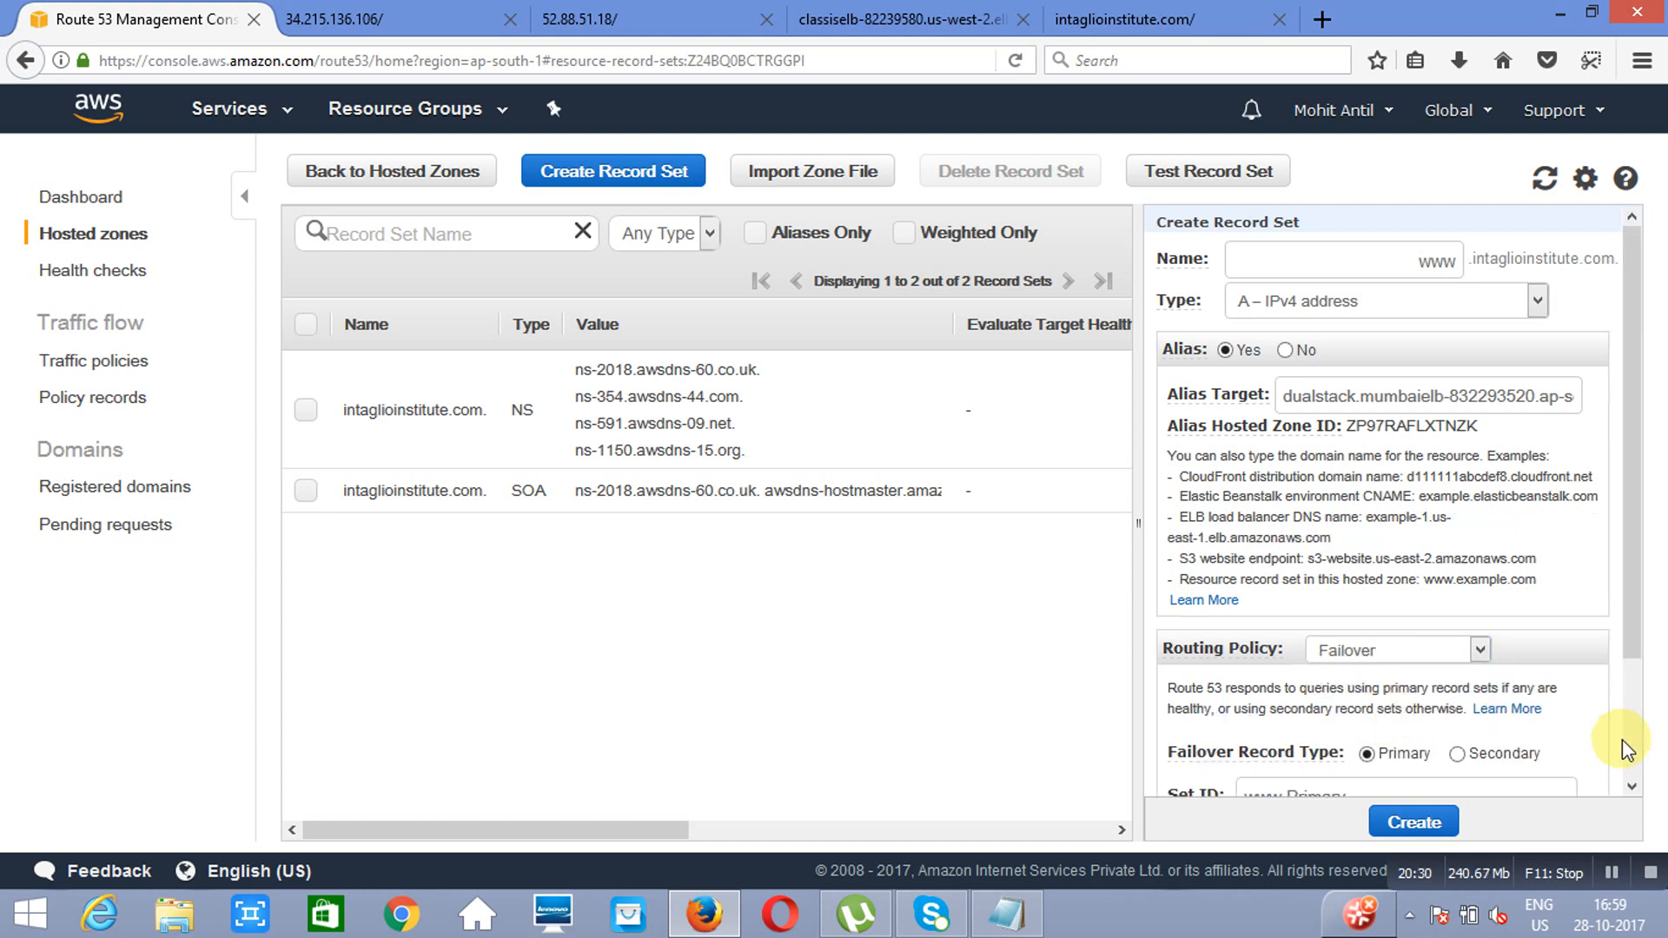
left_click(1630, 789)
scroll(1630, 789, "down", 3)
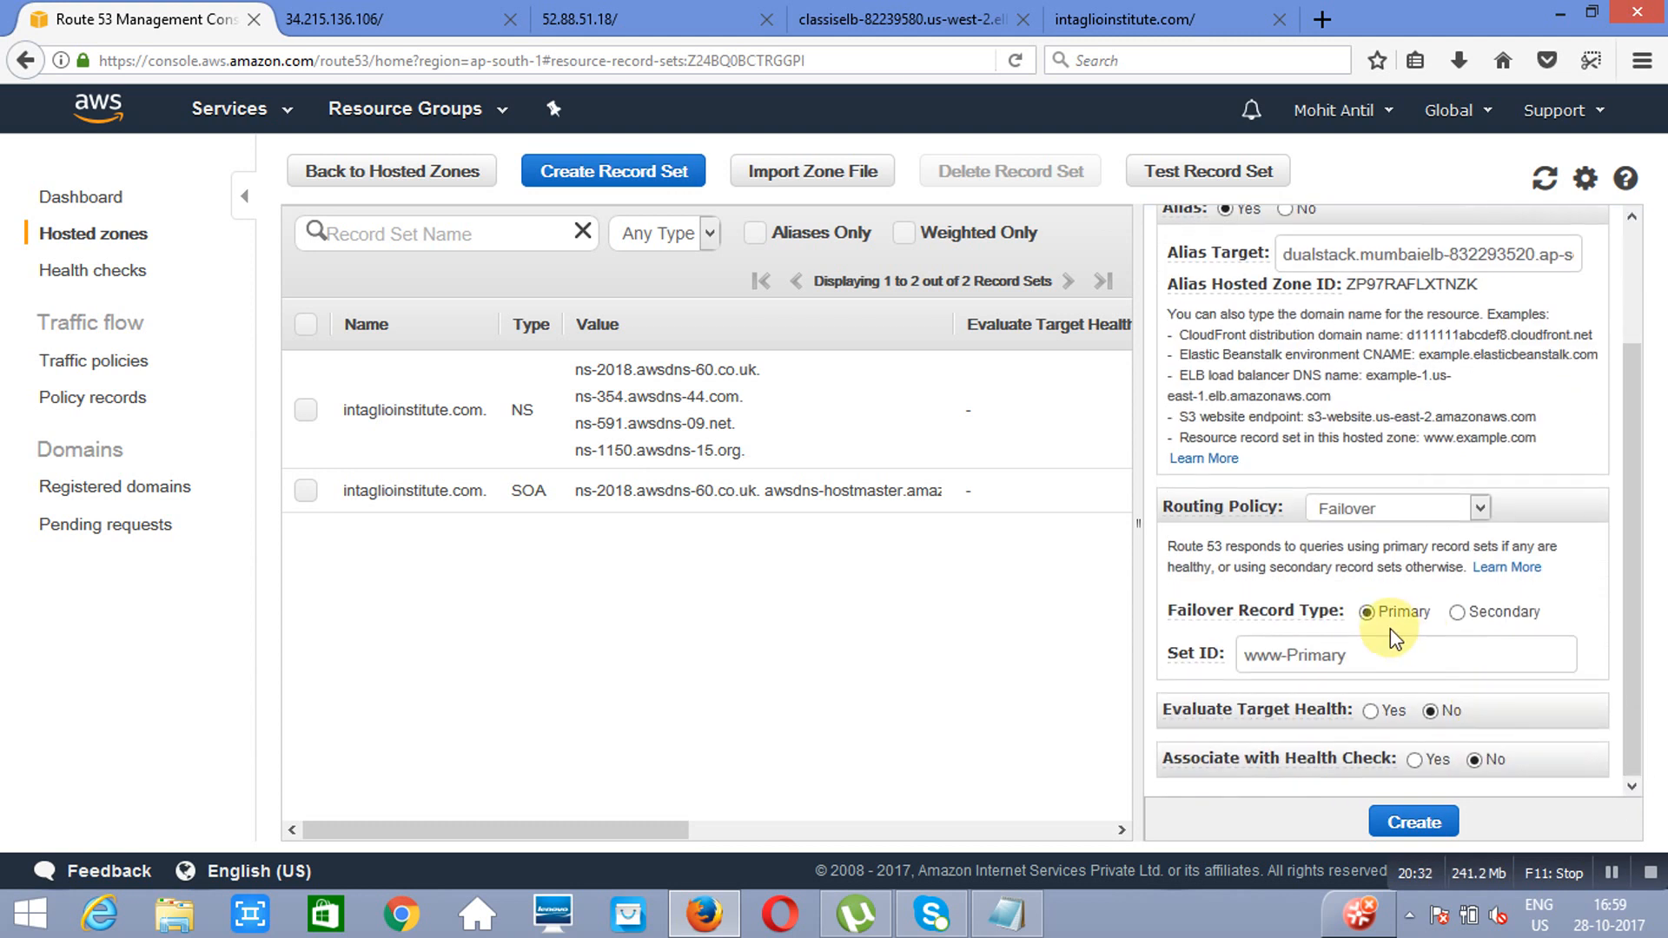
left_click(1372, 712)
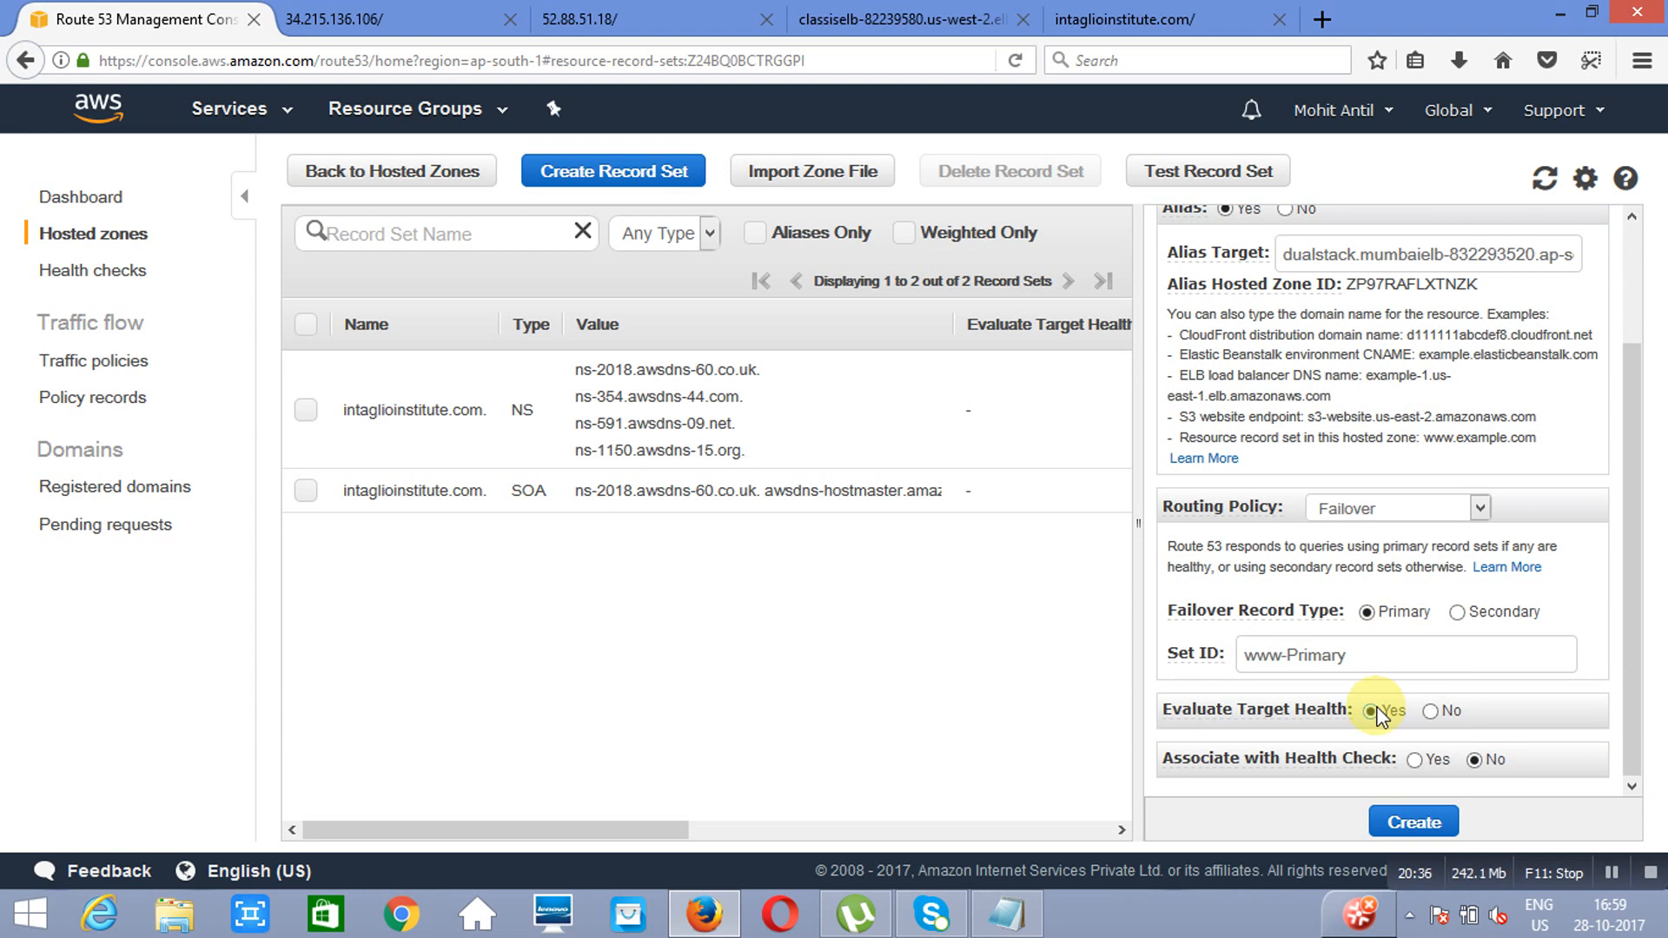
left_click(1399, 821)
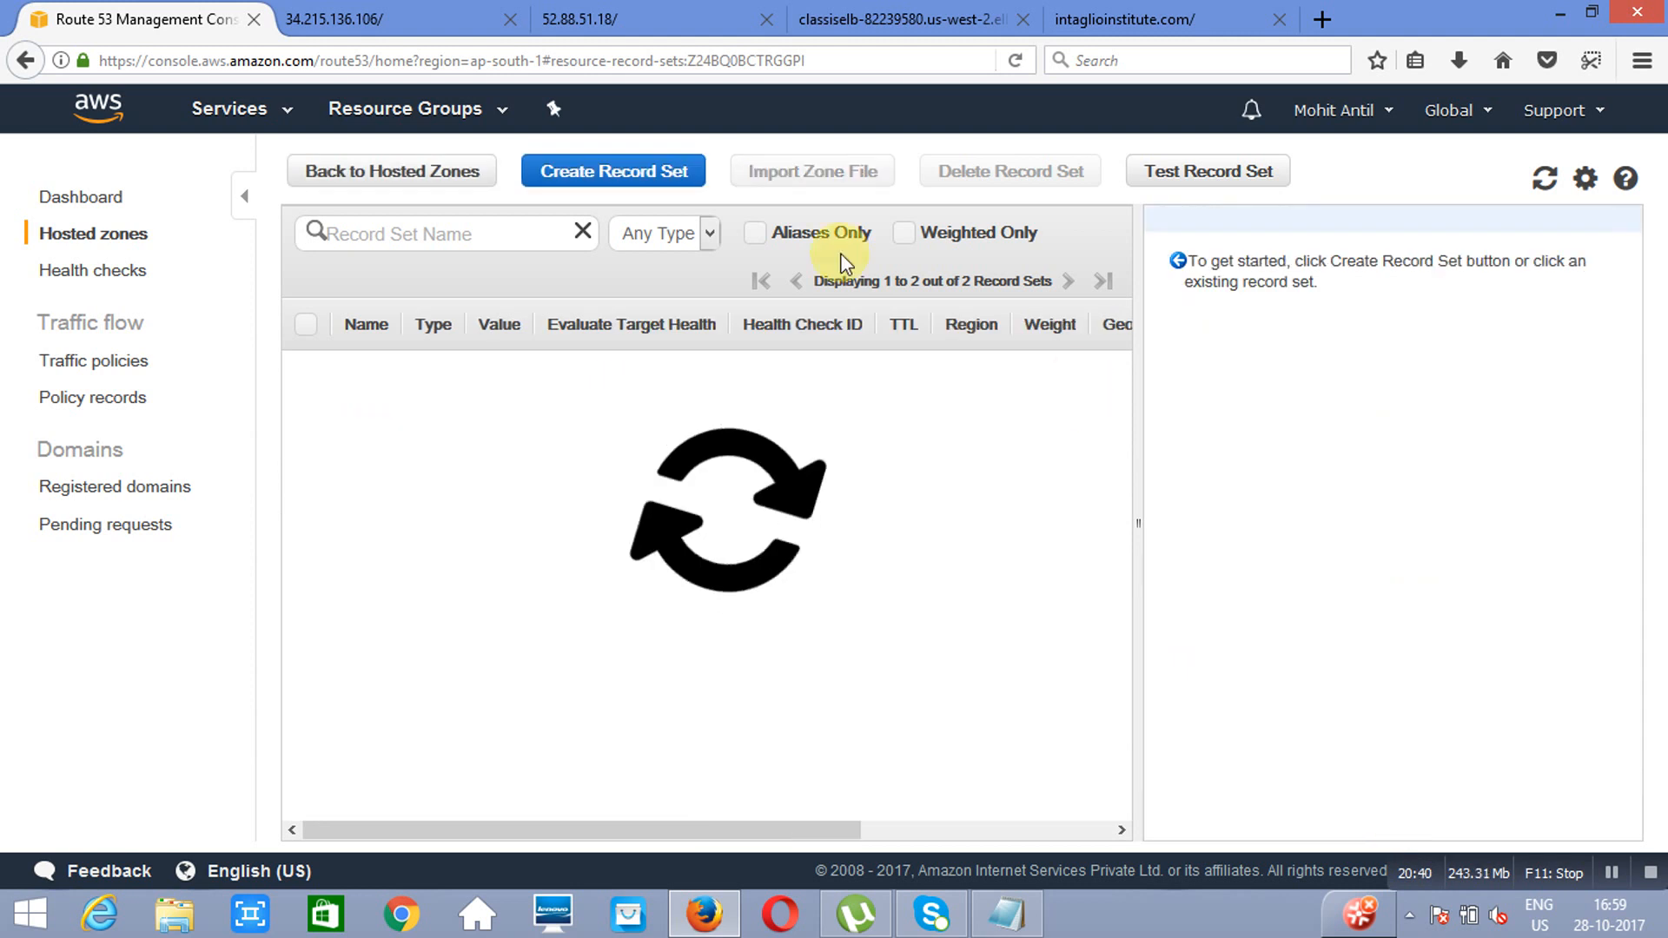
Step: Start a second A record set named www as an alias targeting the classisELB Classic Load Balancer in us-west-2
left_click(614, 178)
left_click(1466, 275)
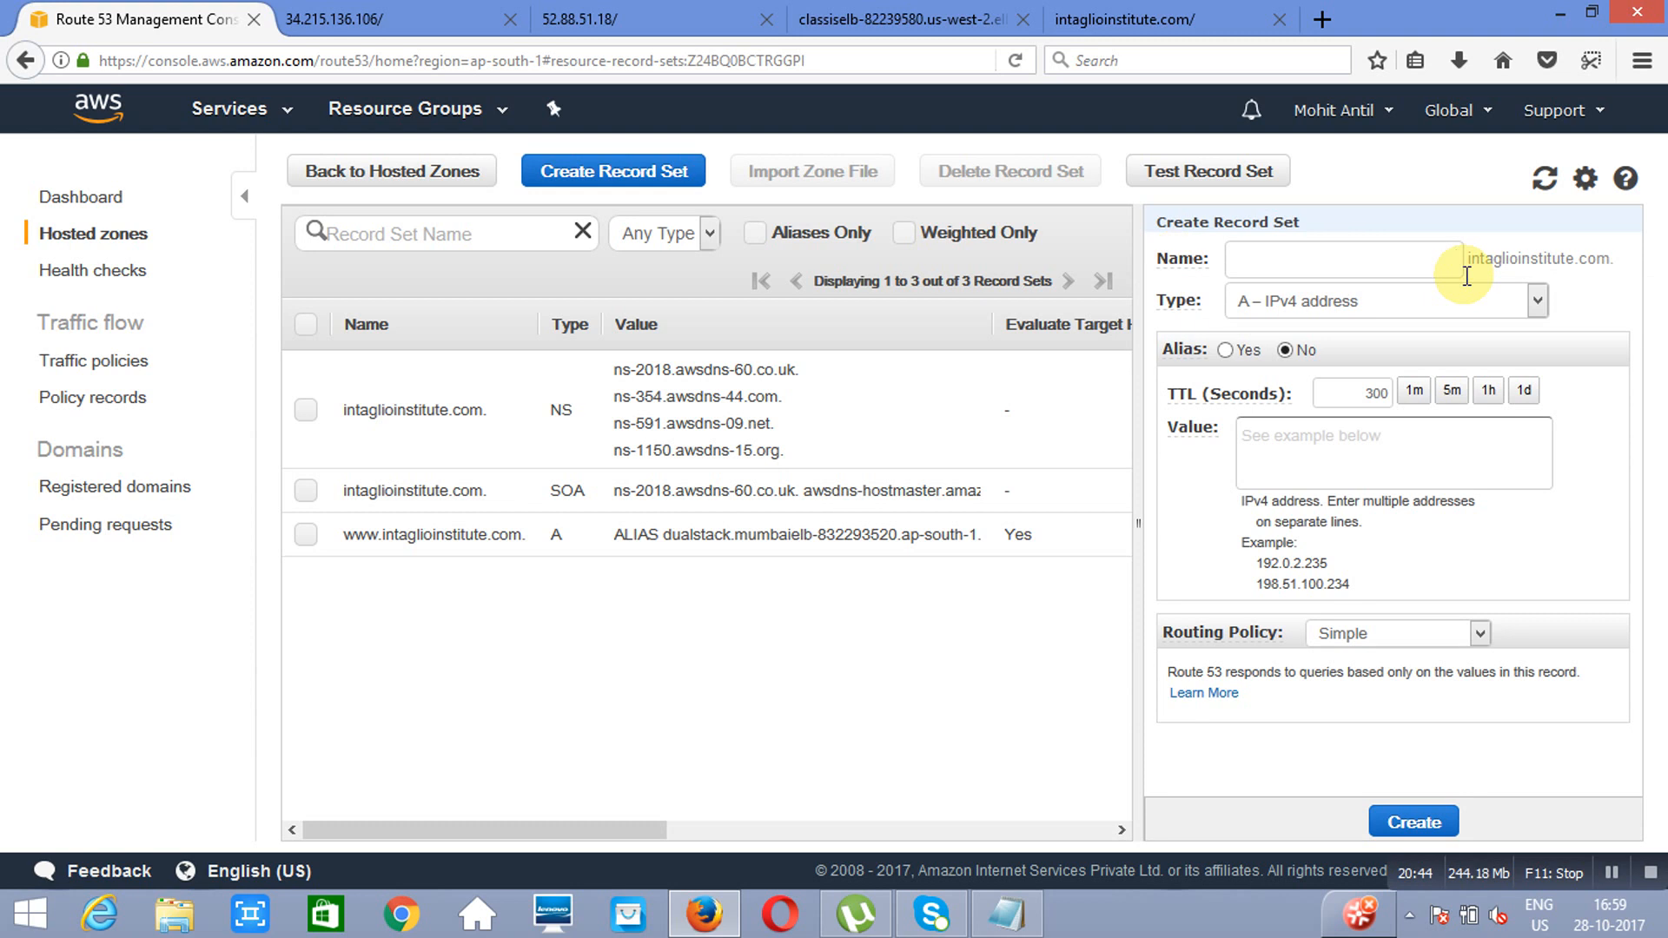
type("www")
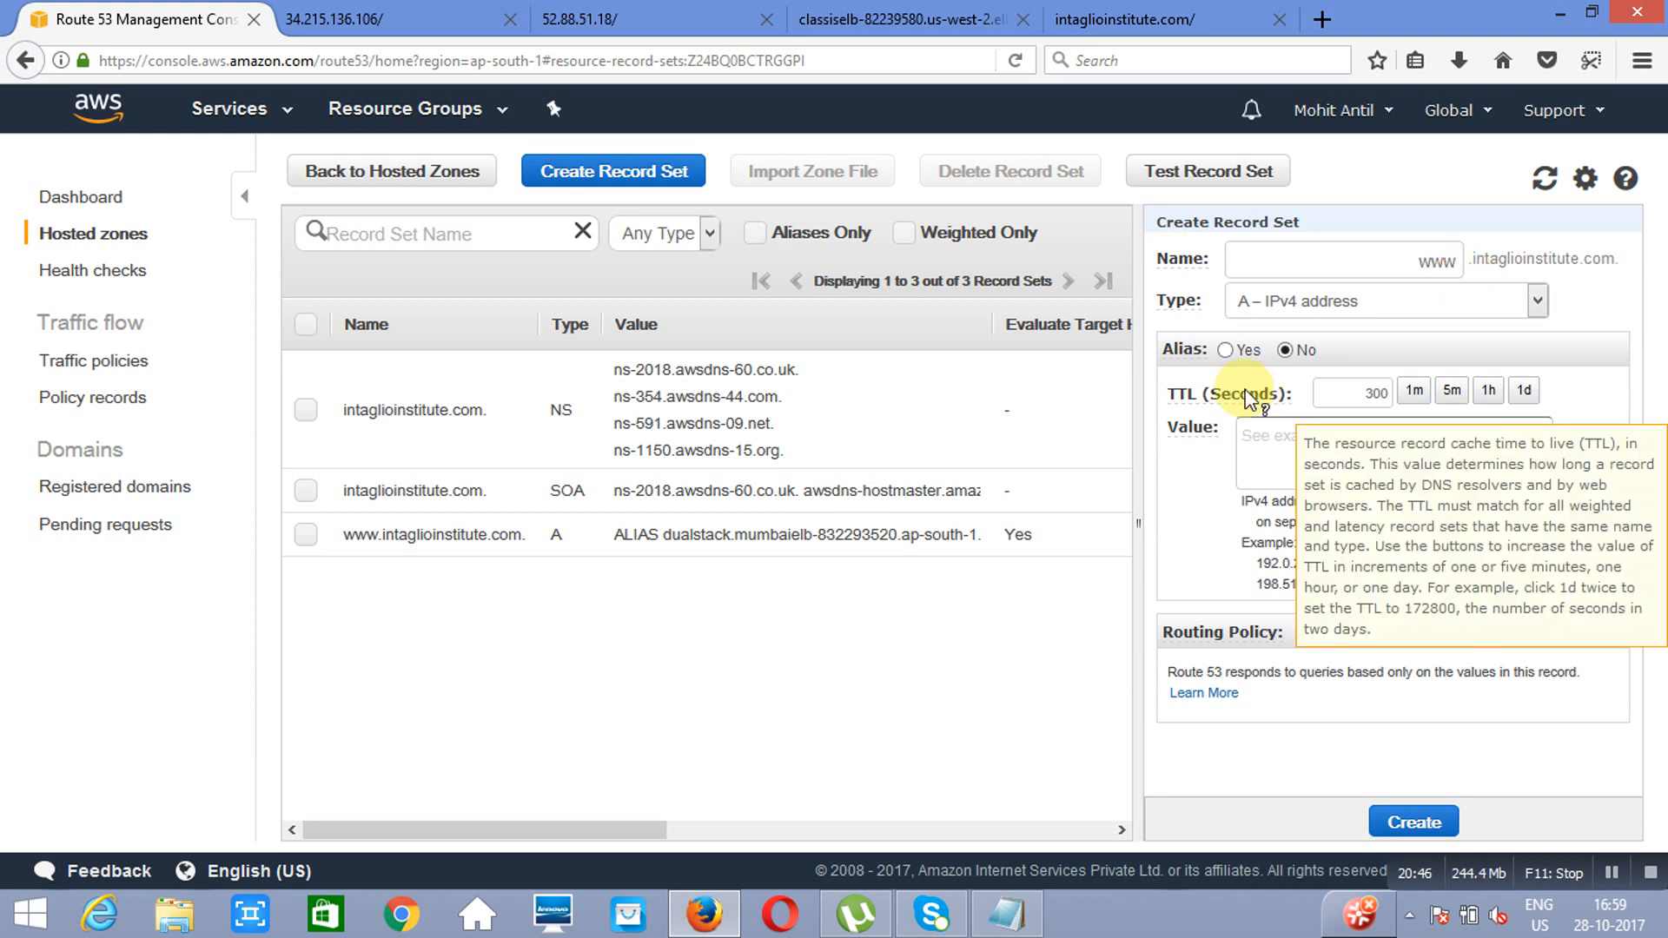
left_click(1226, 350)
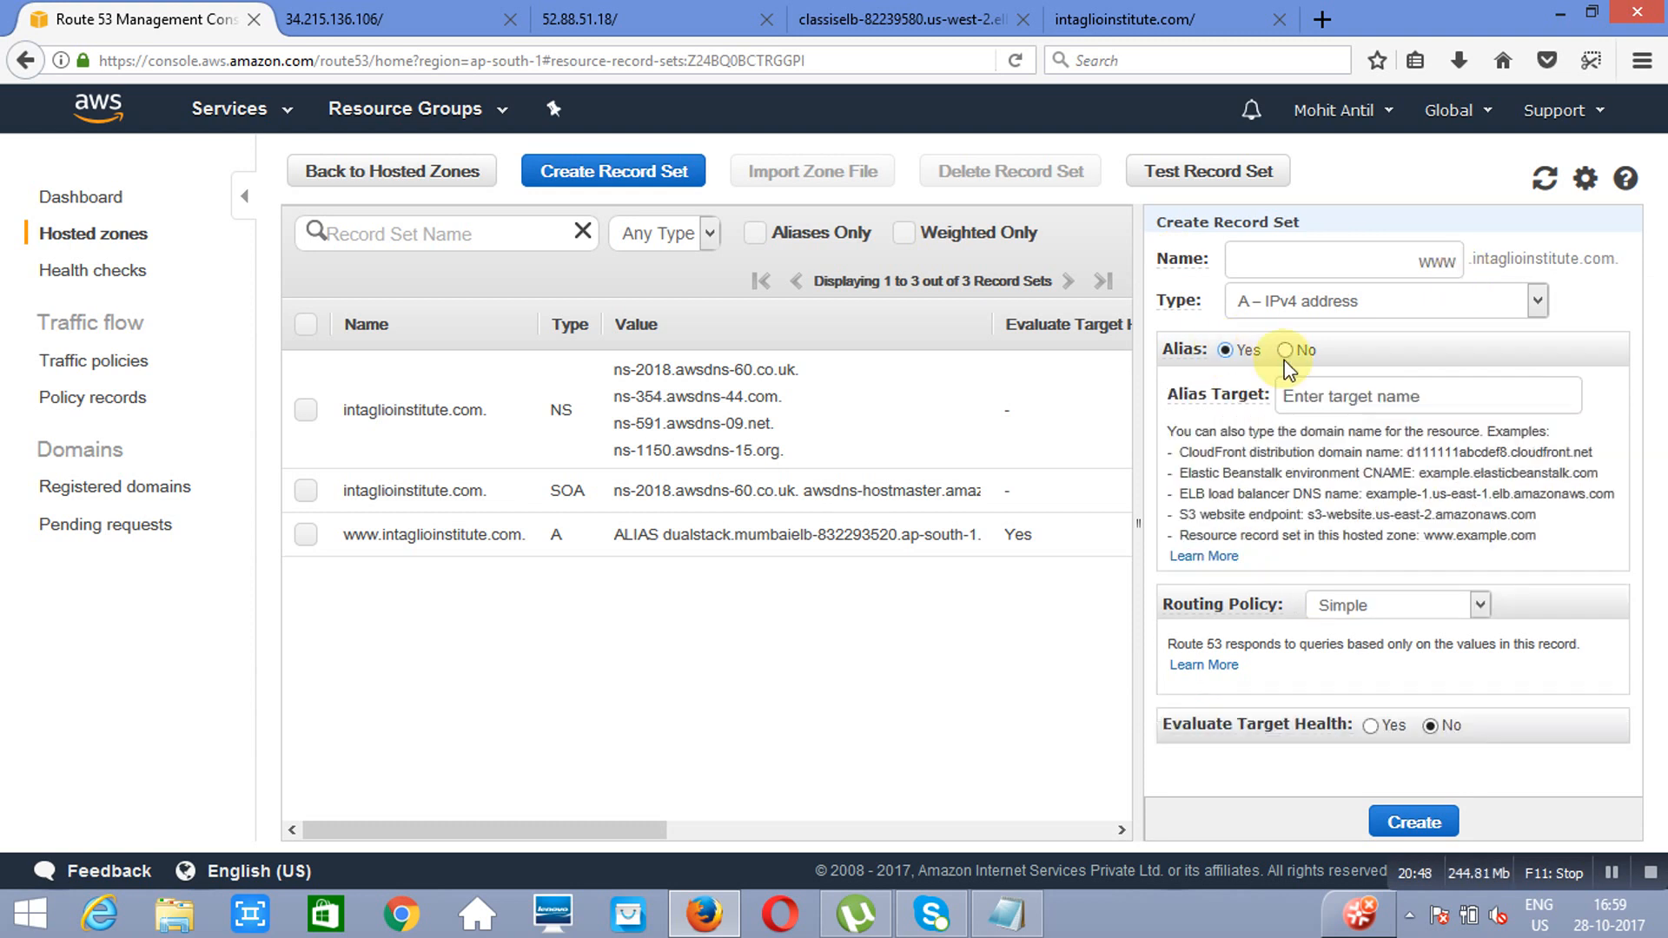
left_click(1433, 385)
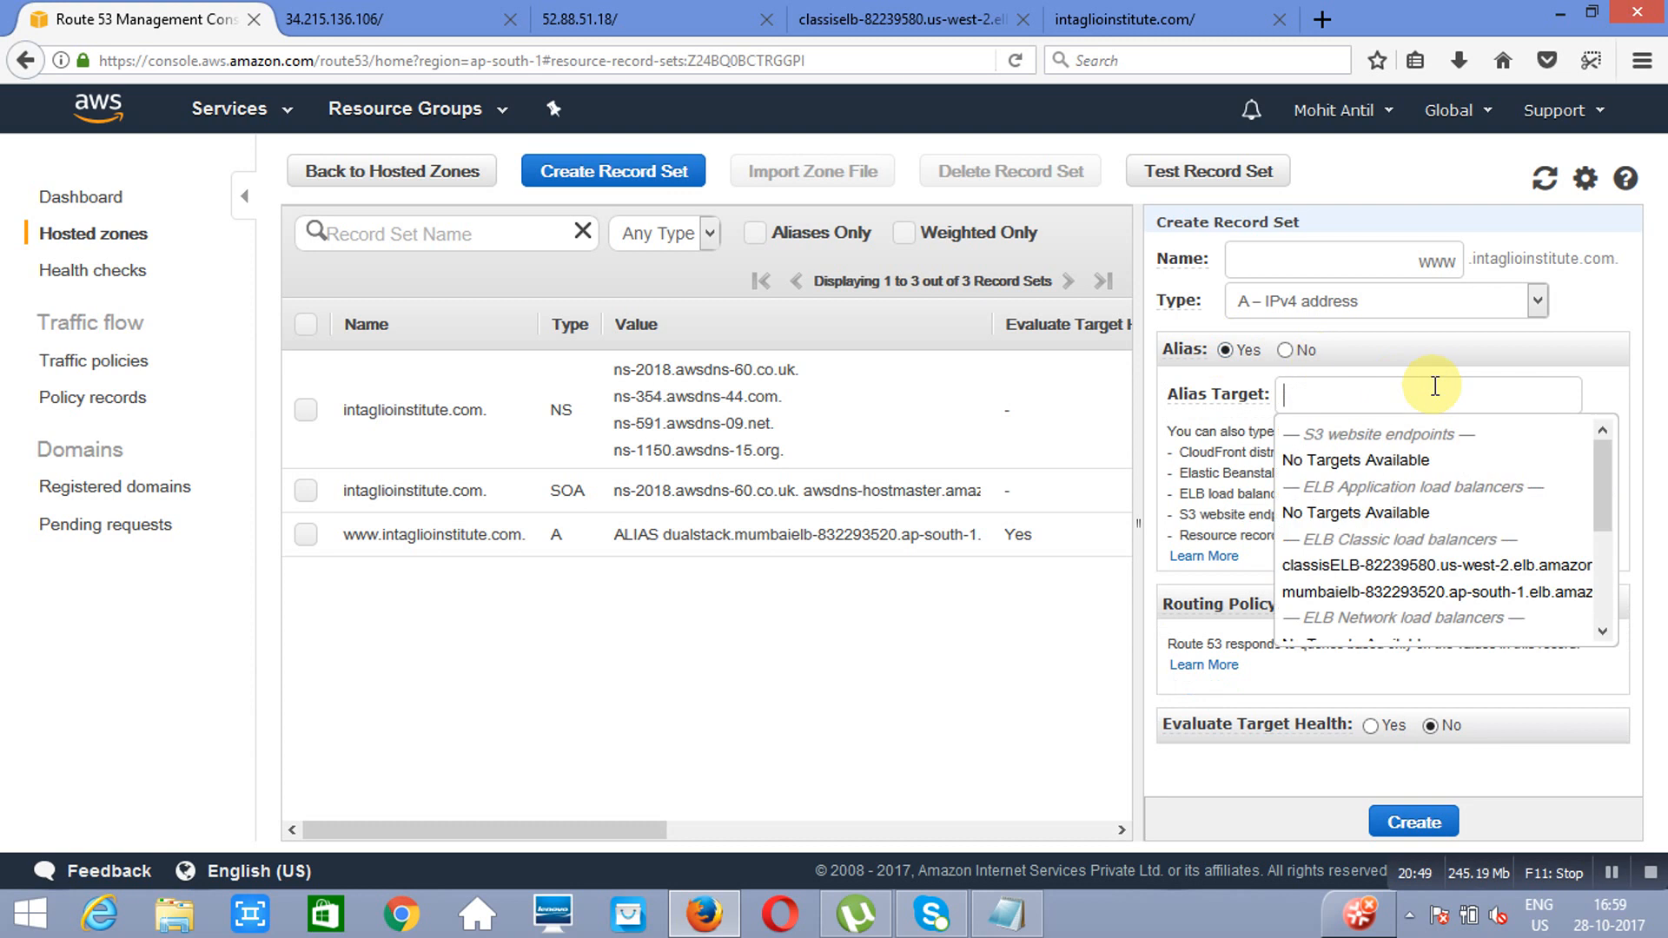
left_click(1384, 566)
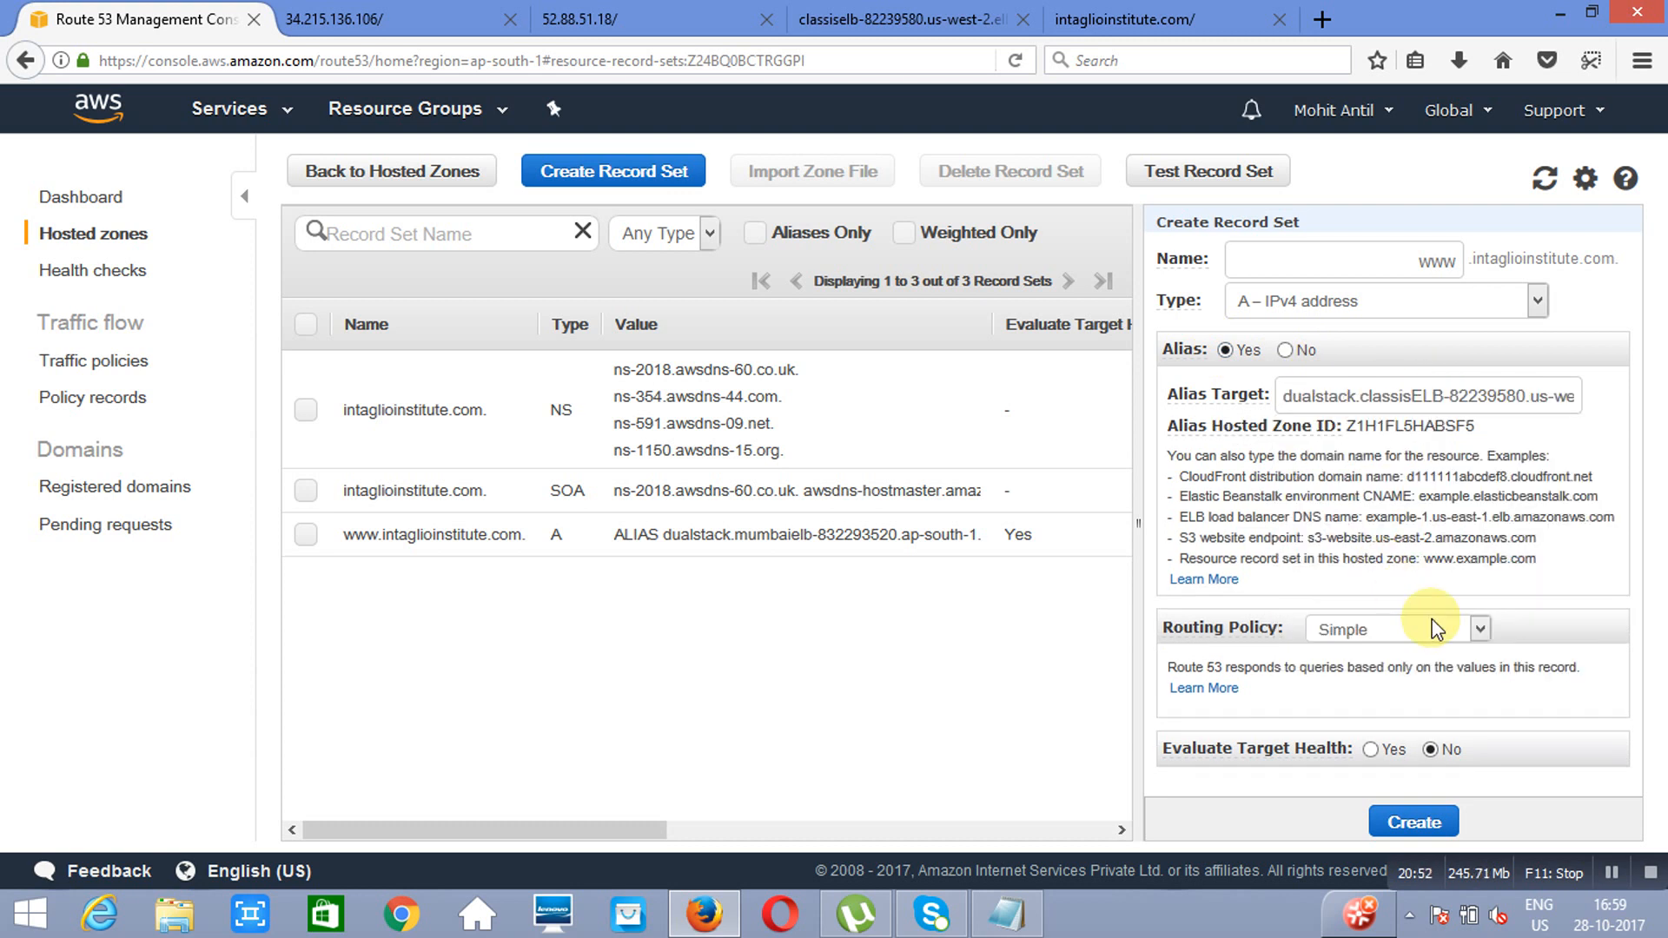
Step: Set the second record's routing policy to Failover as Secondary, enable Evaluate Target Health, and create the record set
left_click(1480, 630)
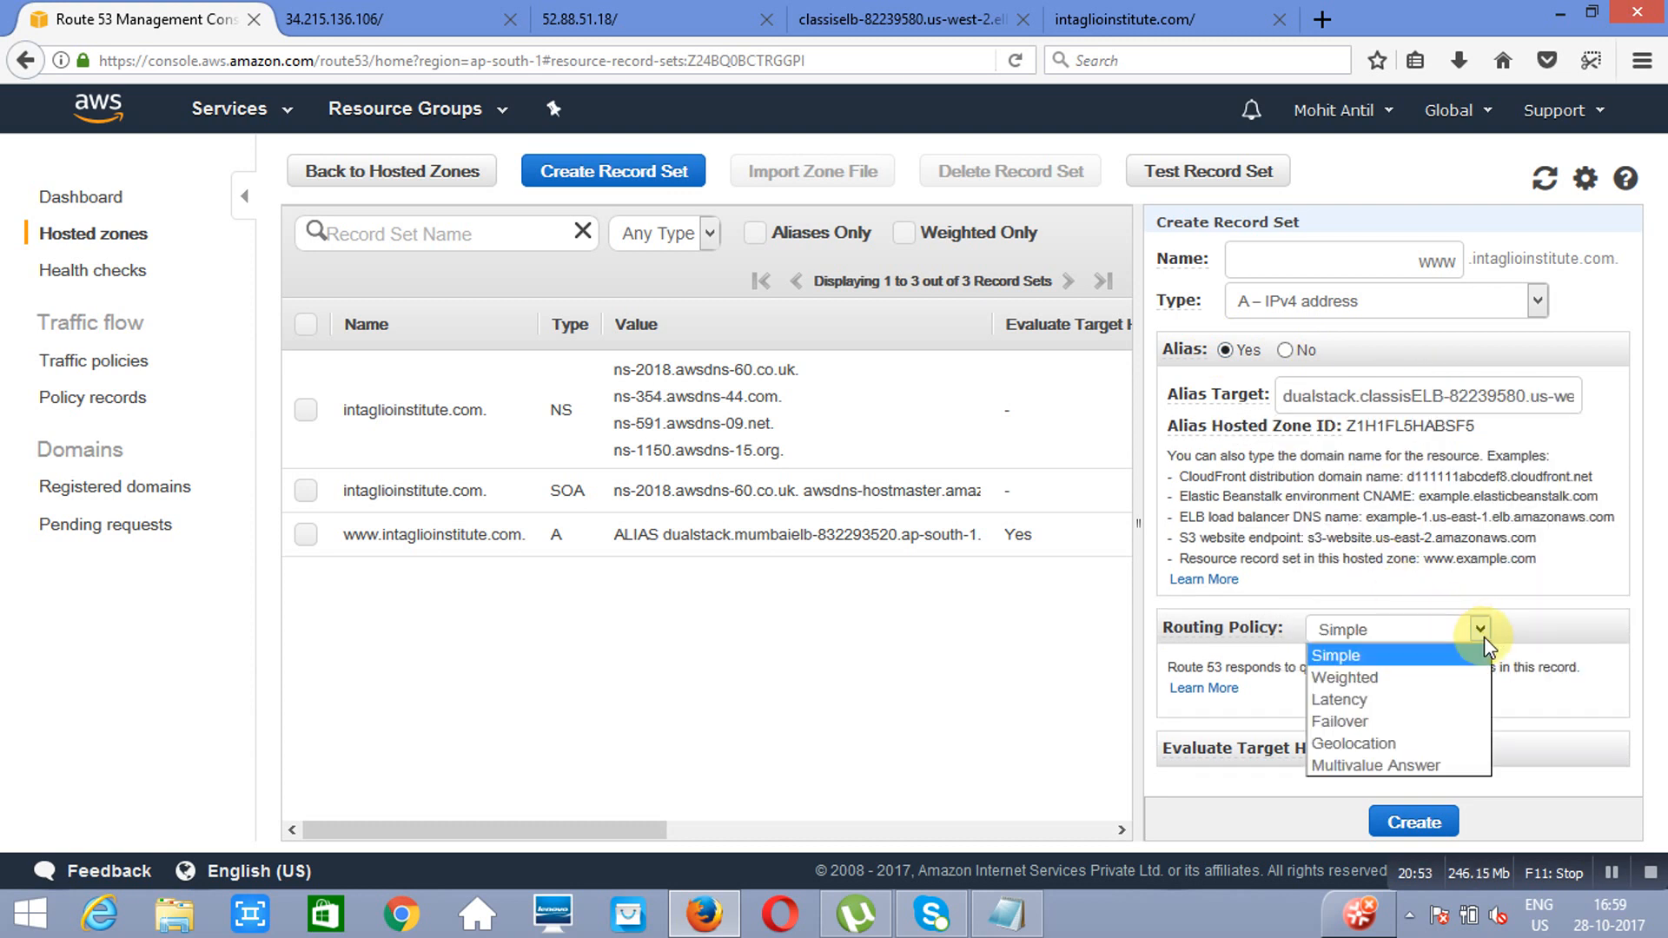
left_click(1388, 722)
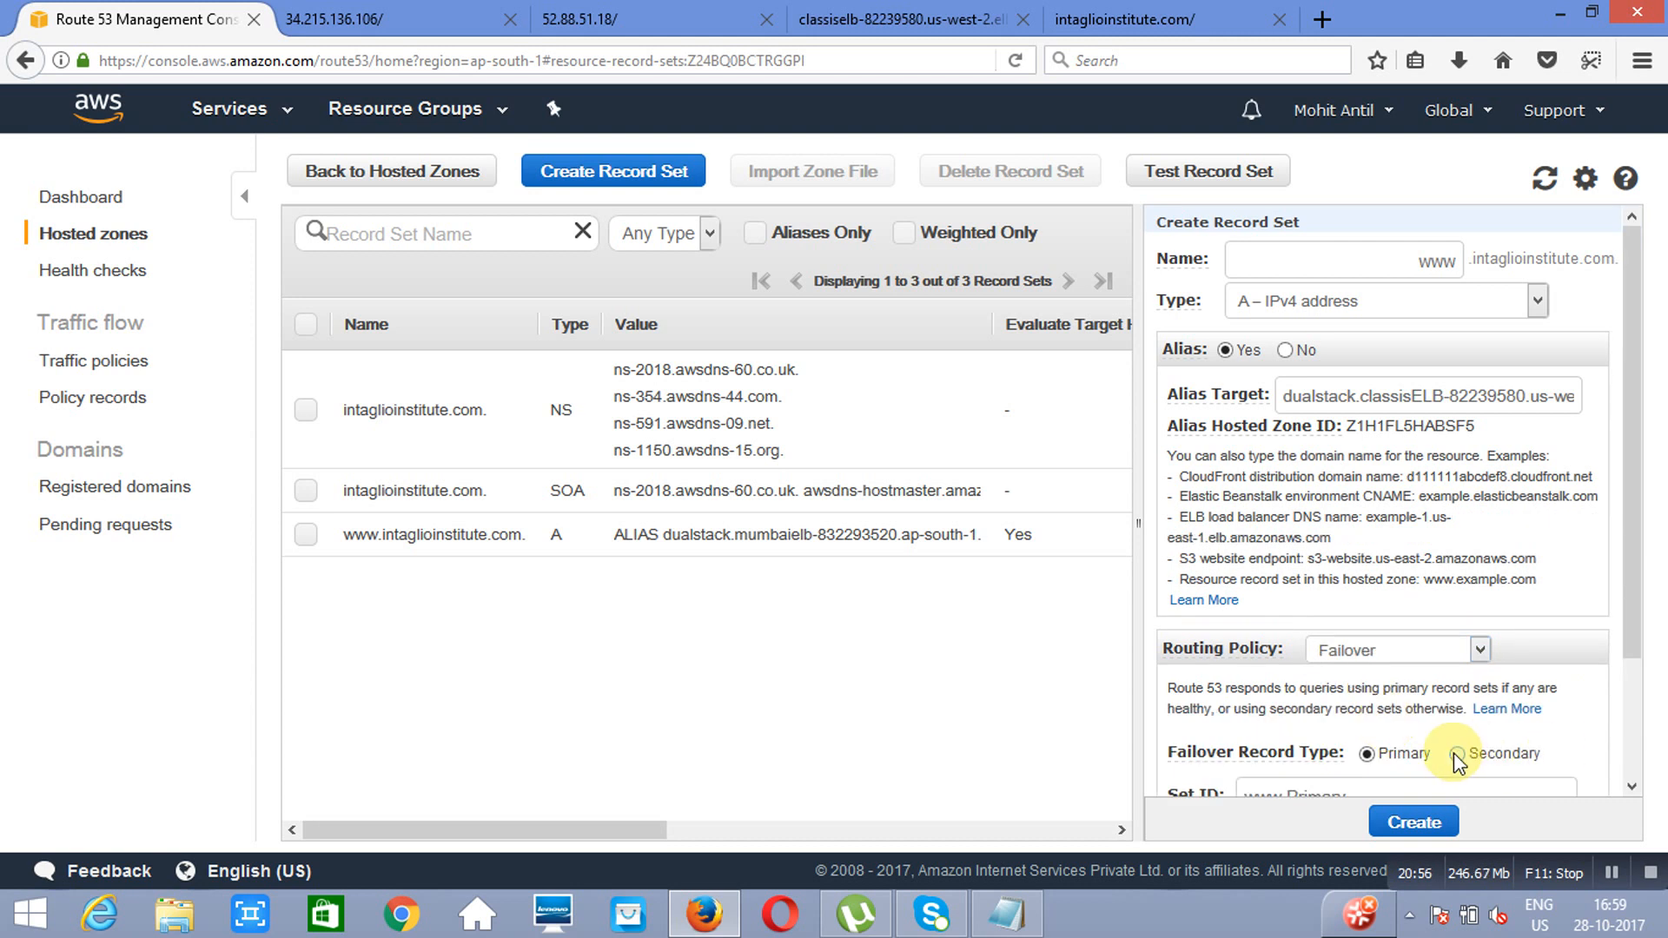
left_click(1454, 754)
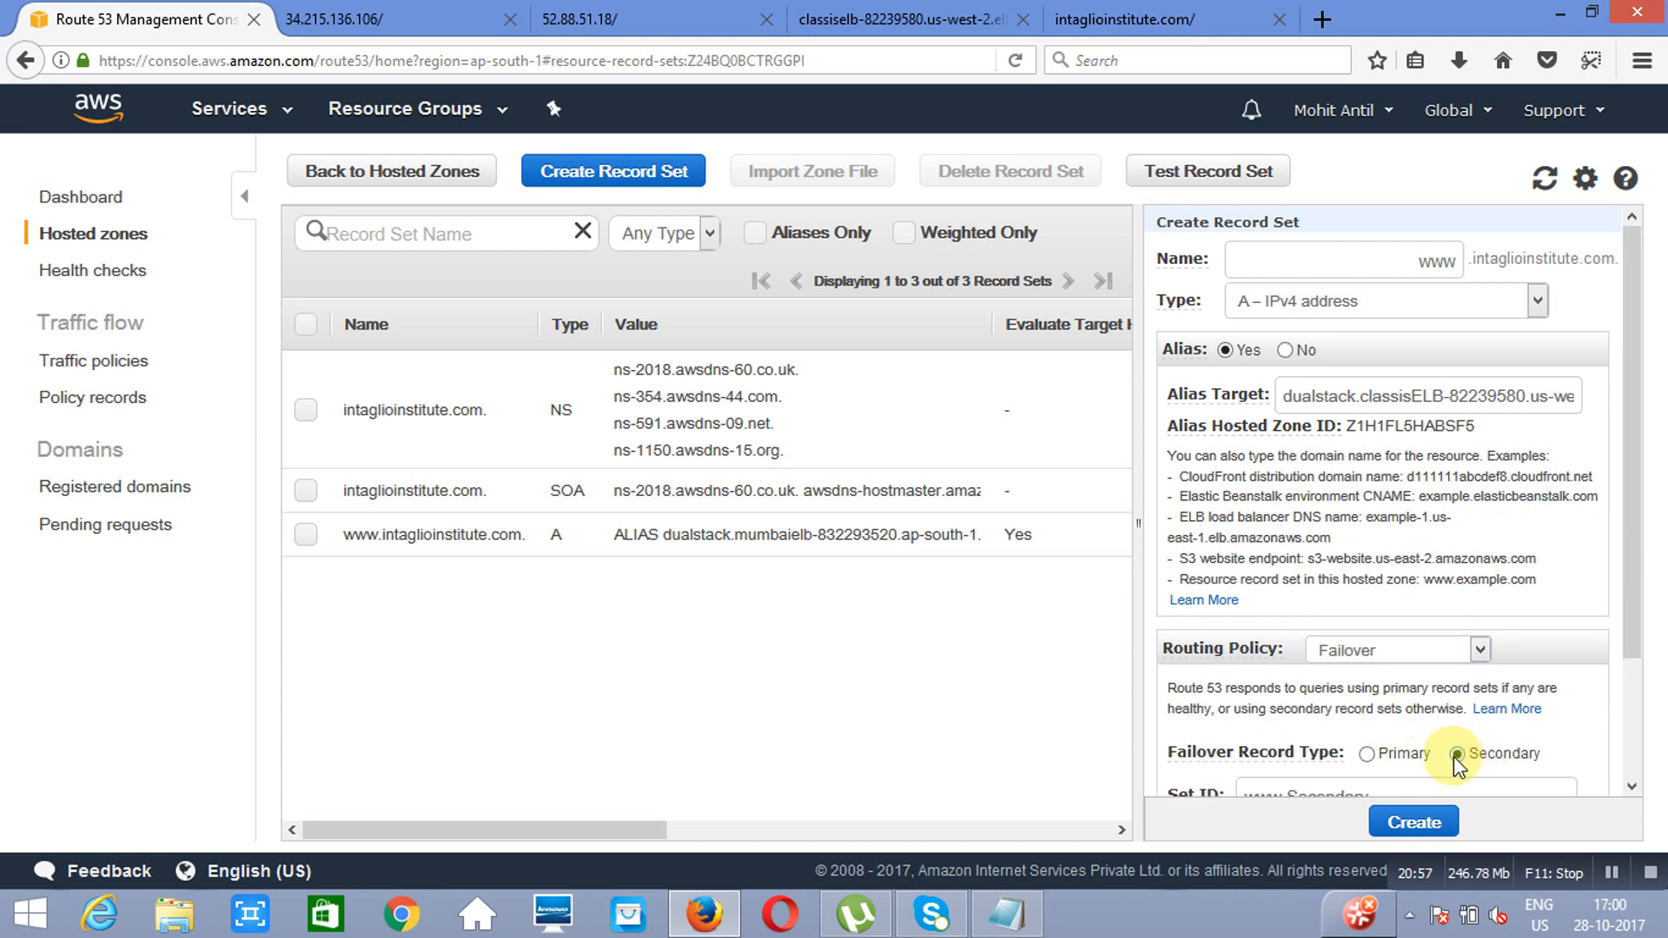
left_click(1631, 788)
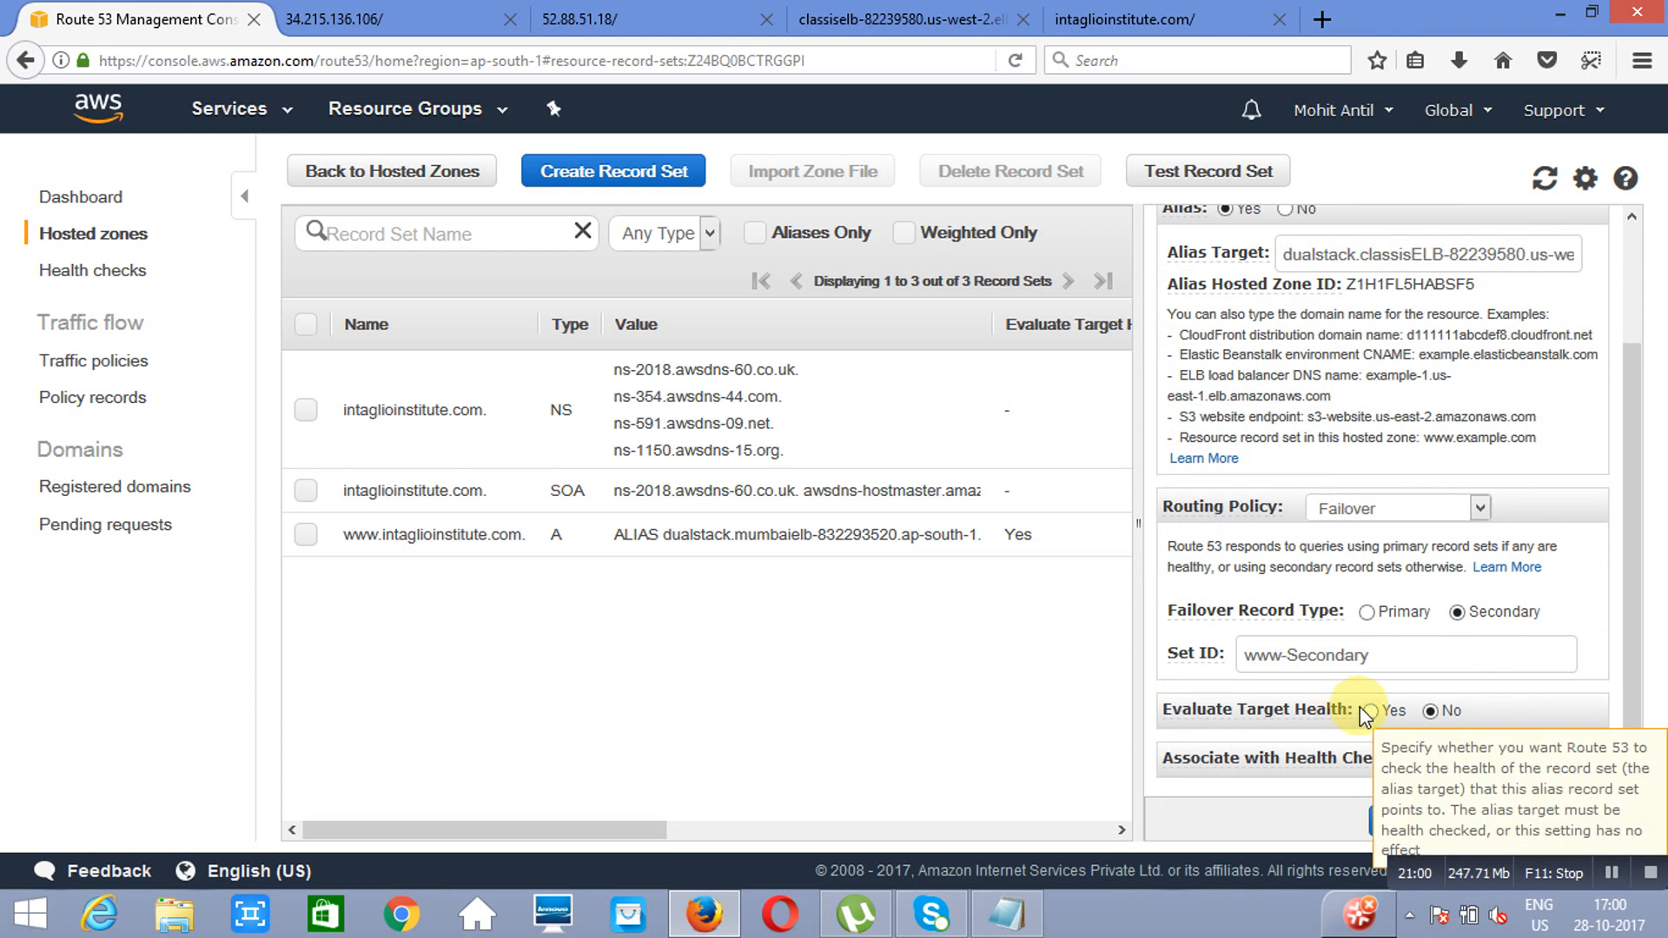
left_click(1370, 711)
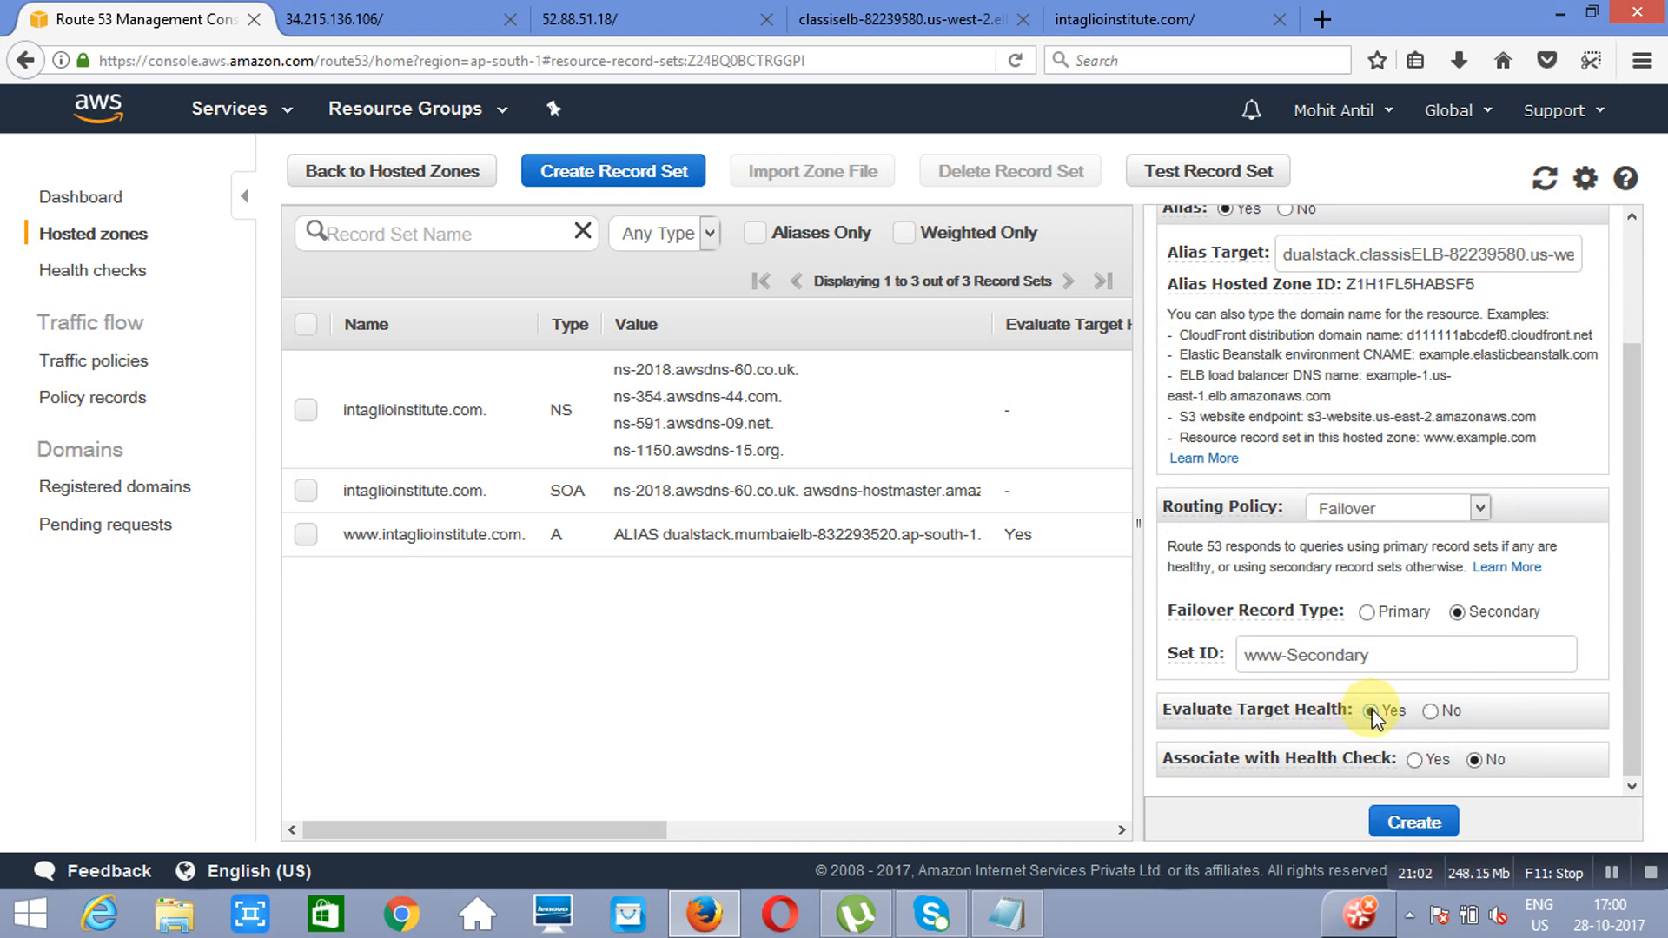
left_click(1415, 821)
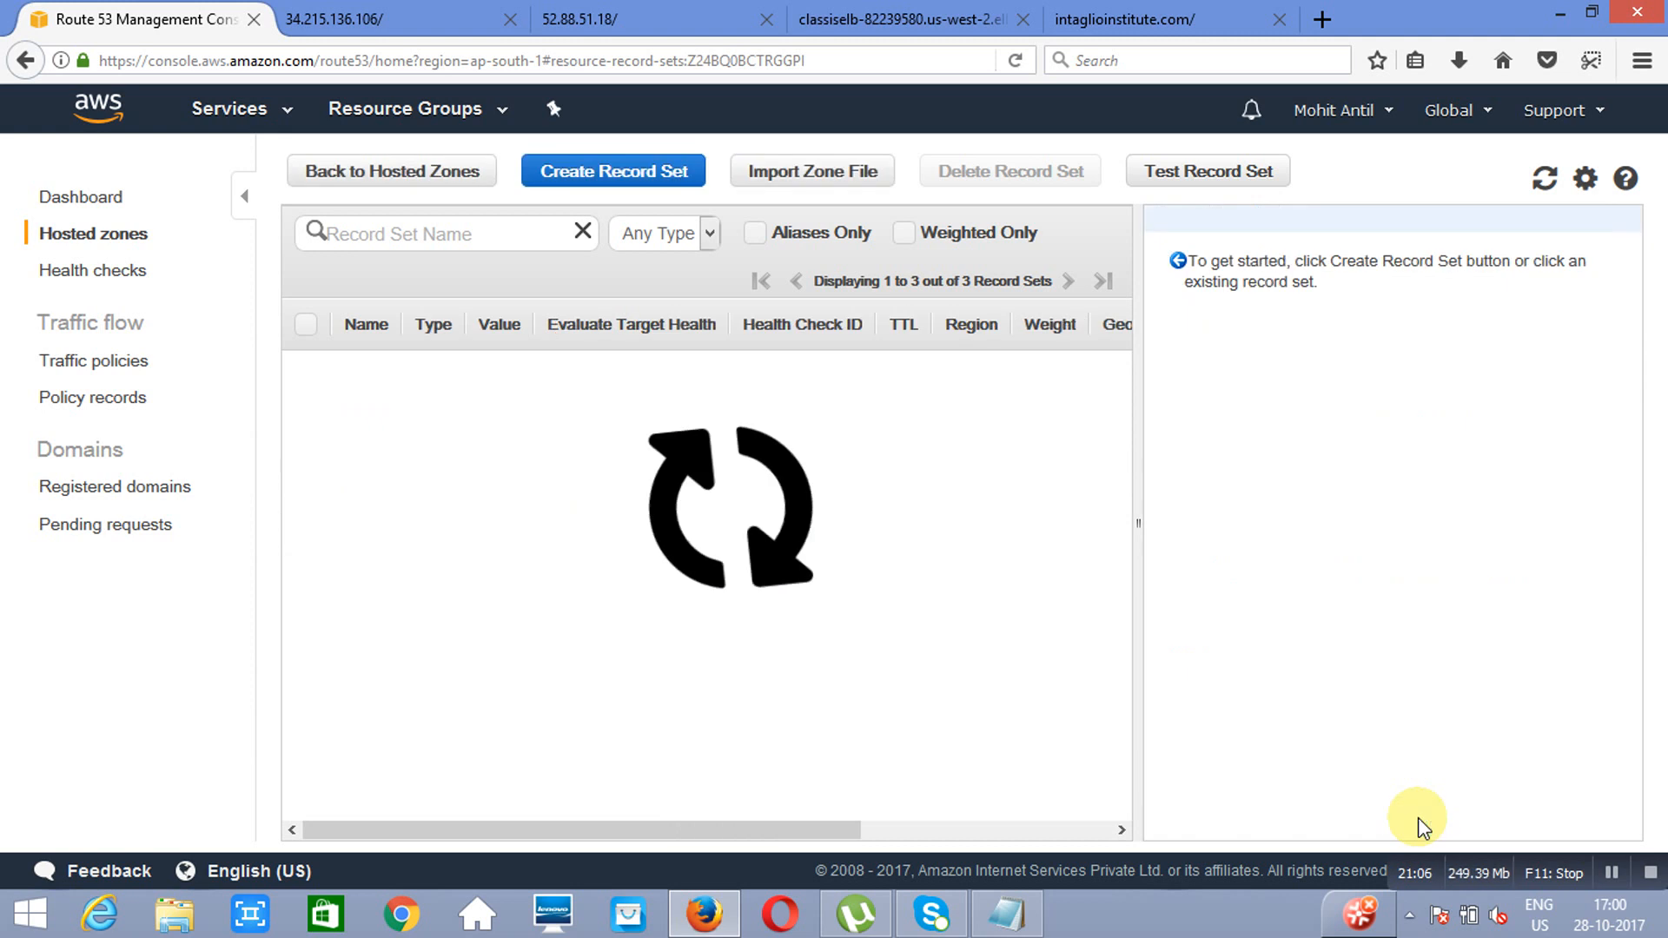
left_click(1147, 12)
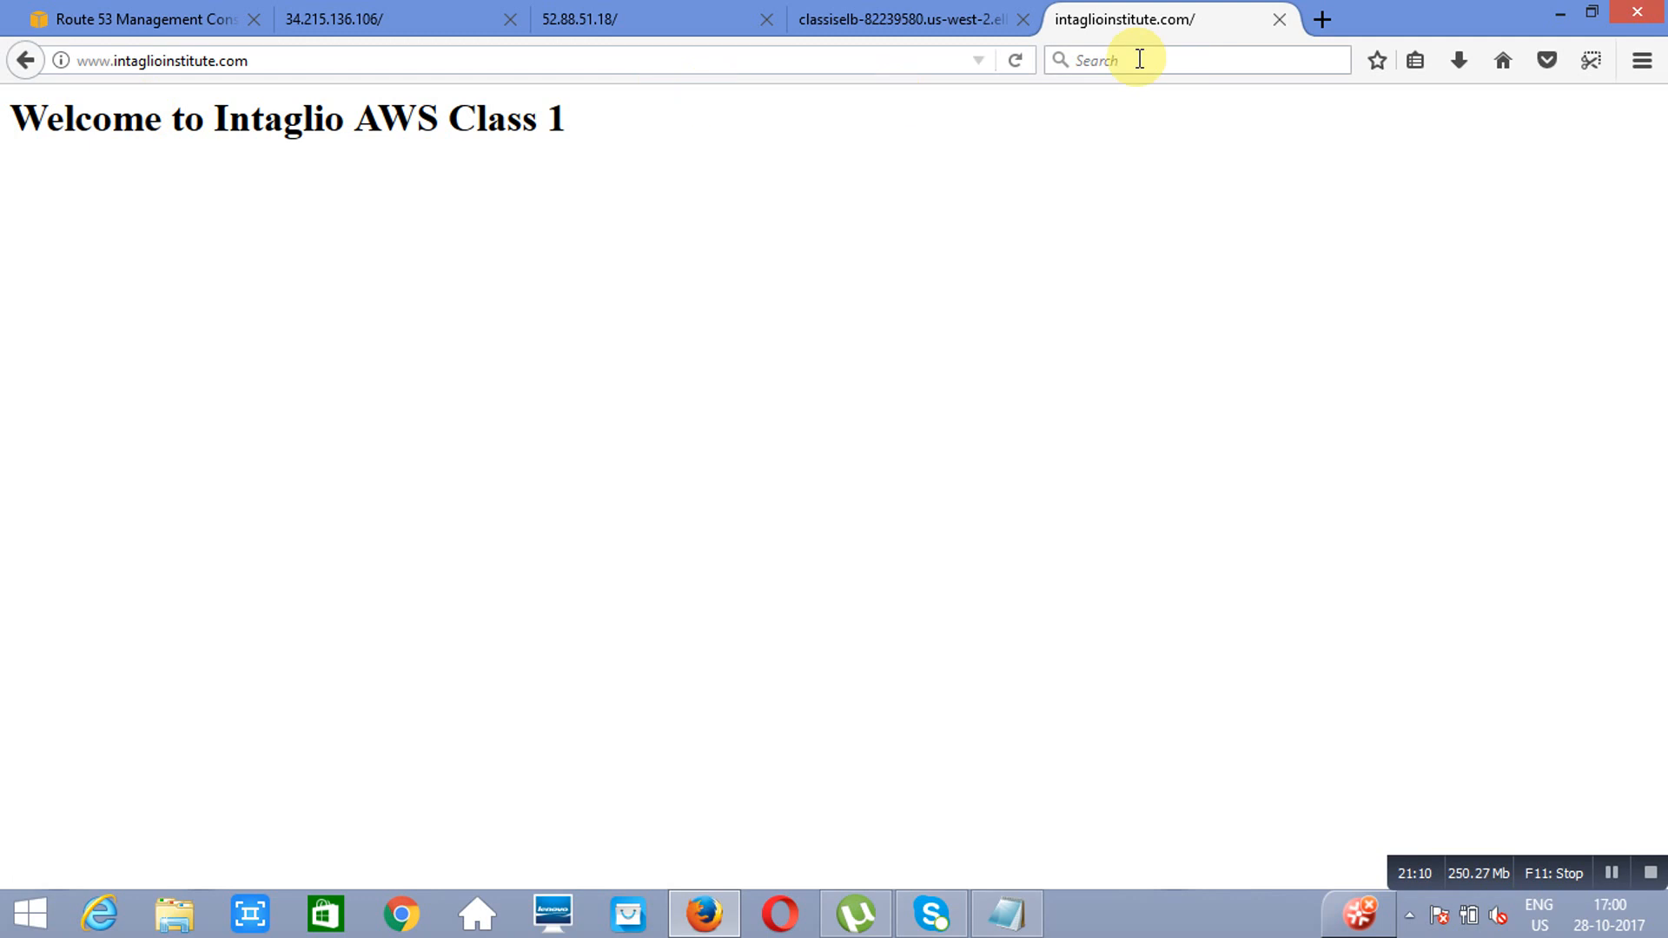
left_click(1017, 60)
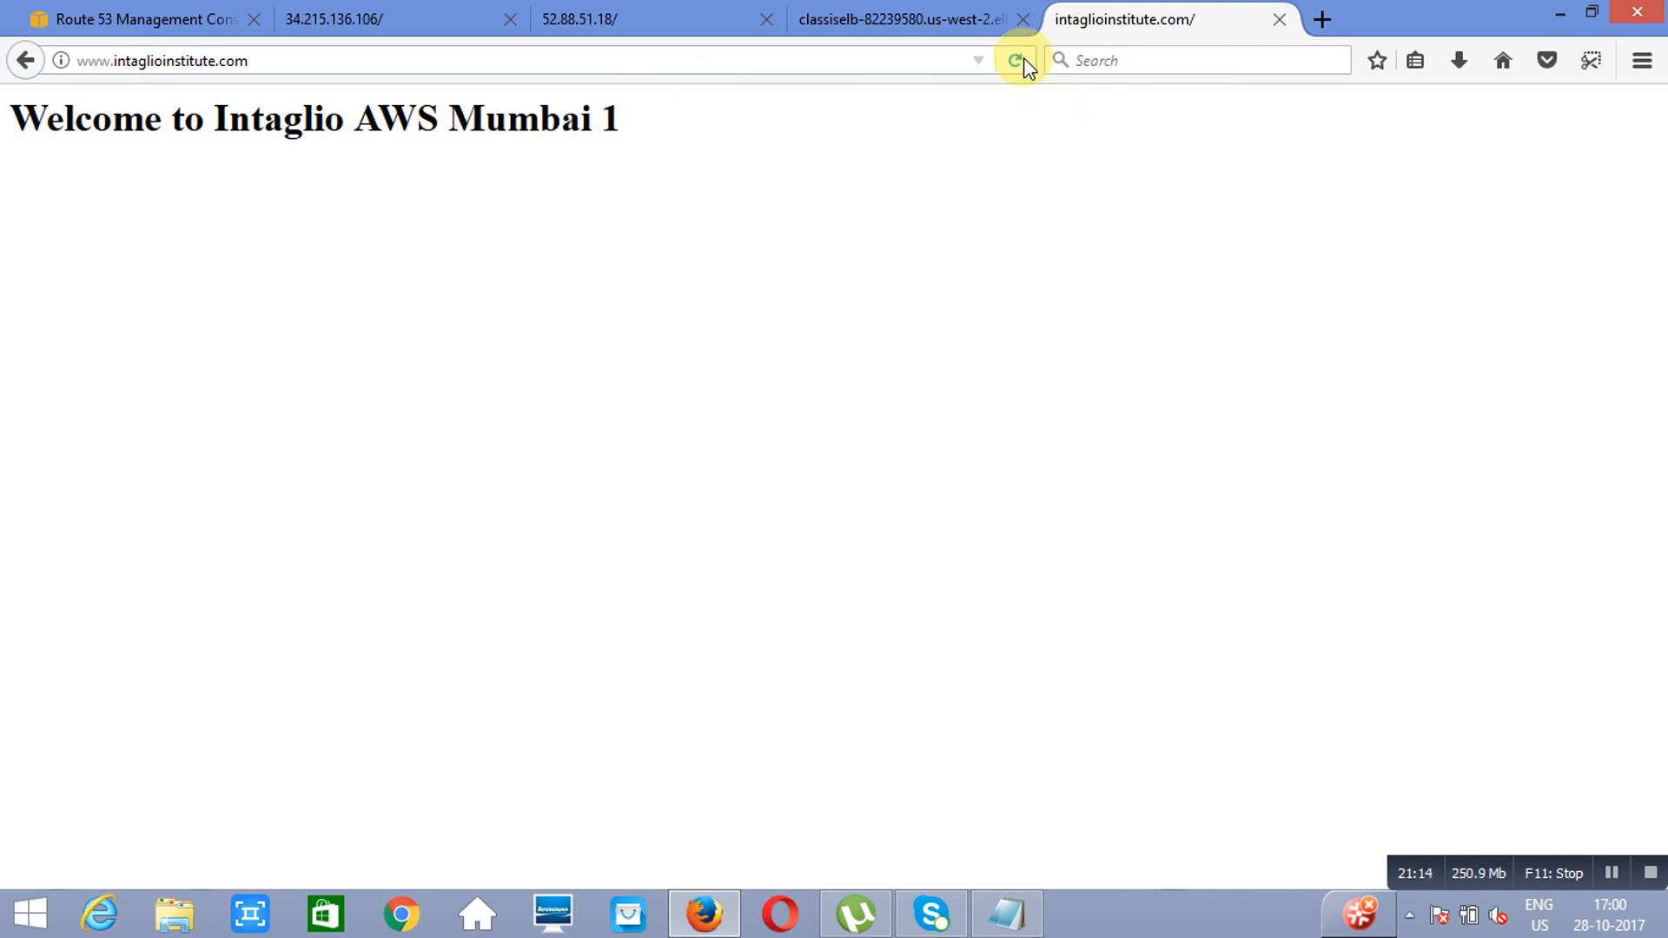
left_click(1018, 60)
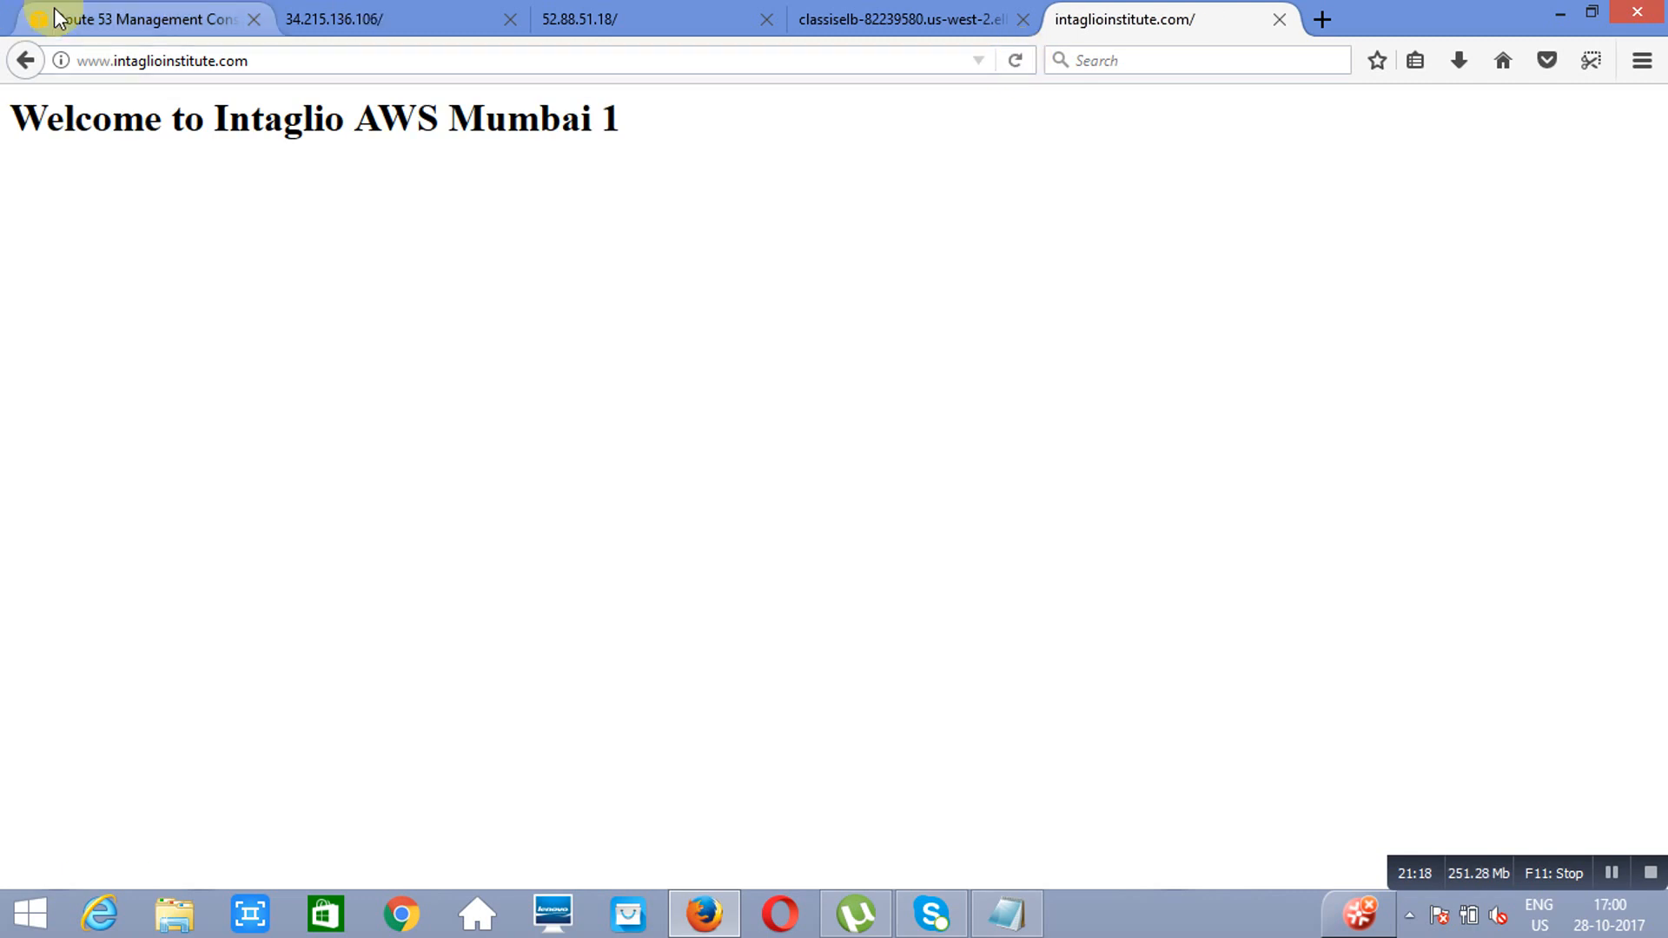
Step: Terminate the running web server 1 EC2 instance in the Mumbai region
left_click(83, 25)
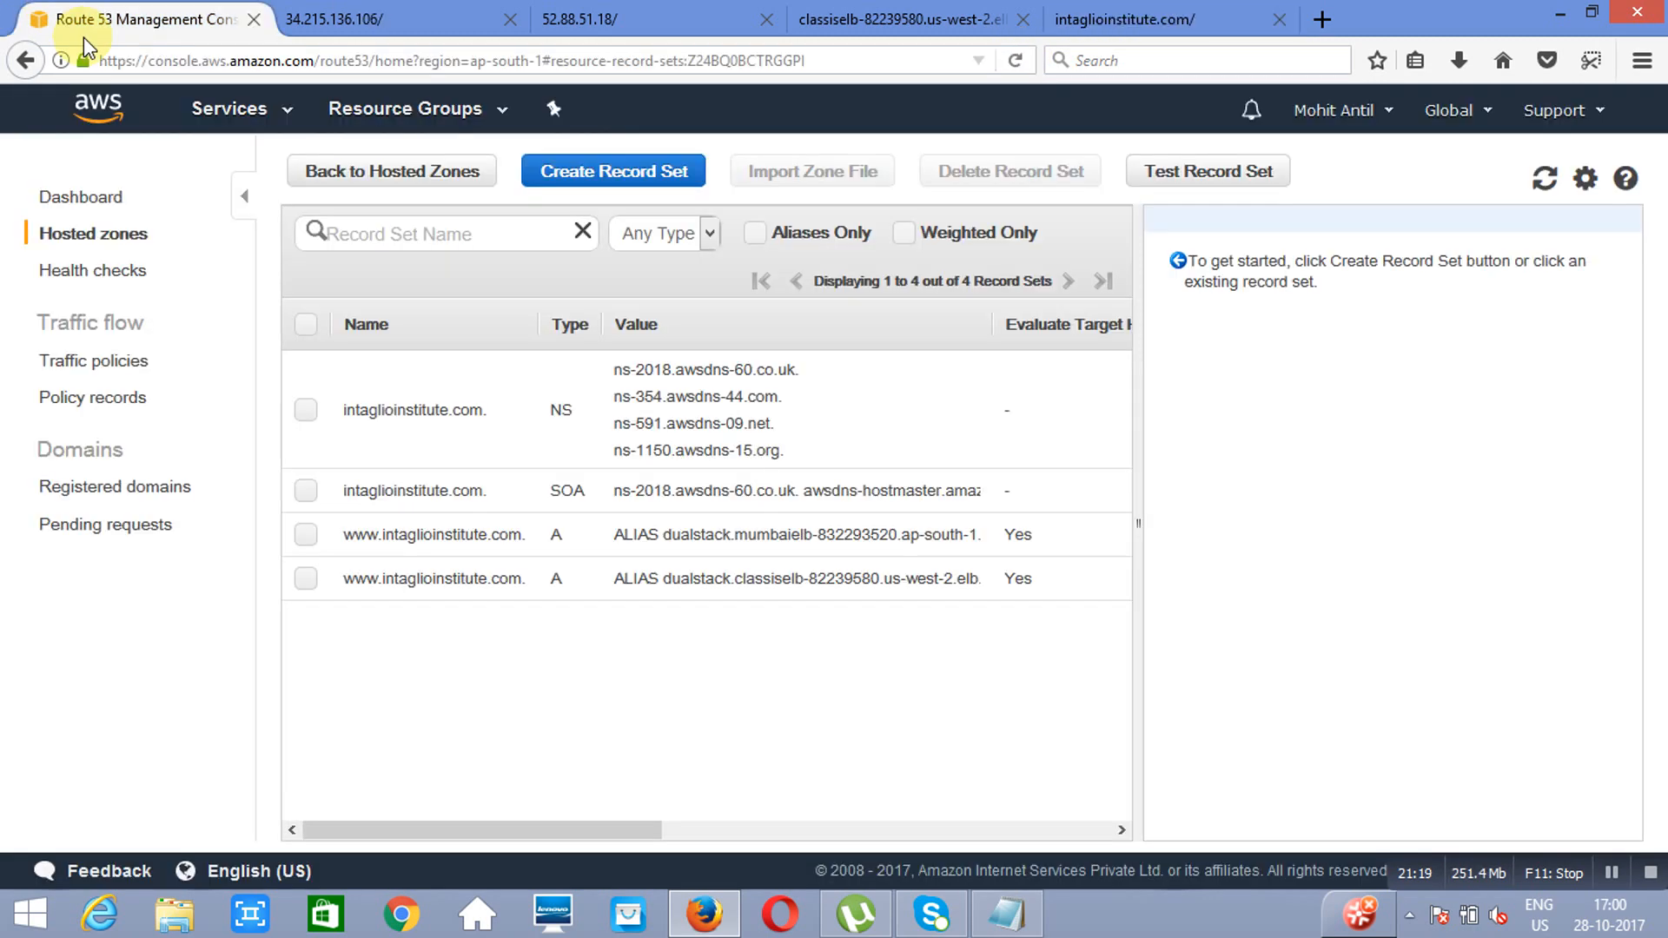
left_click(204, 119)
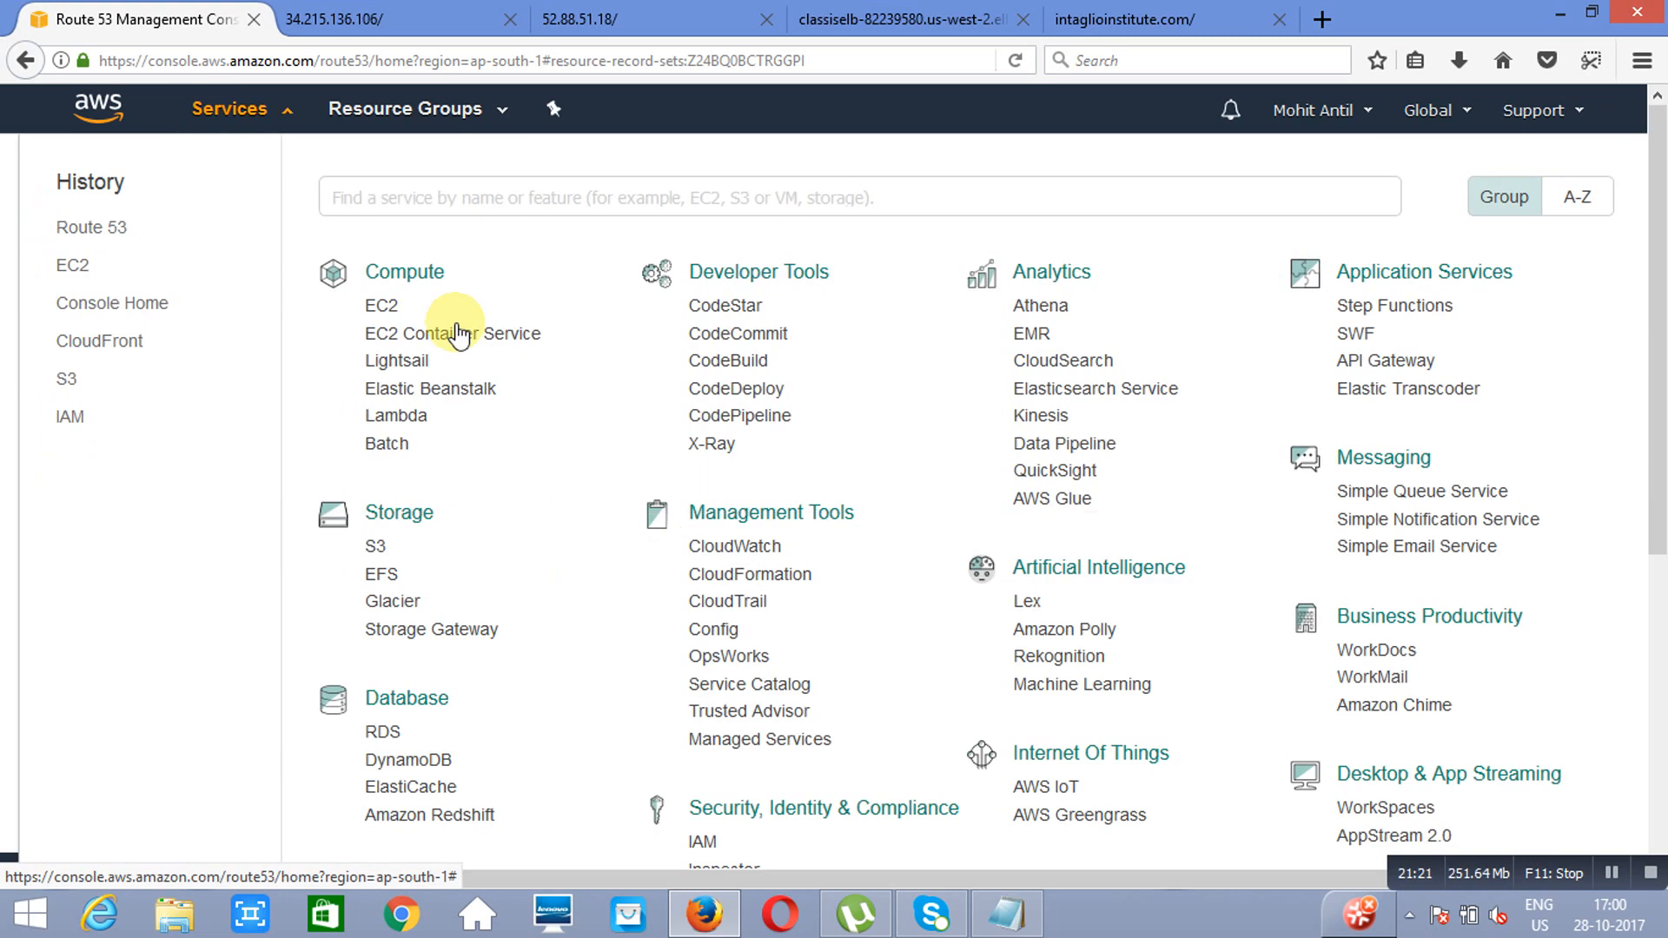
left_click(394, 308)
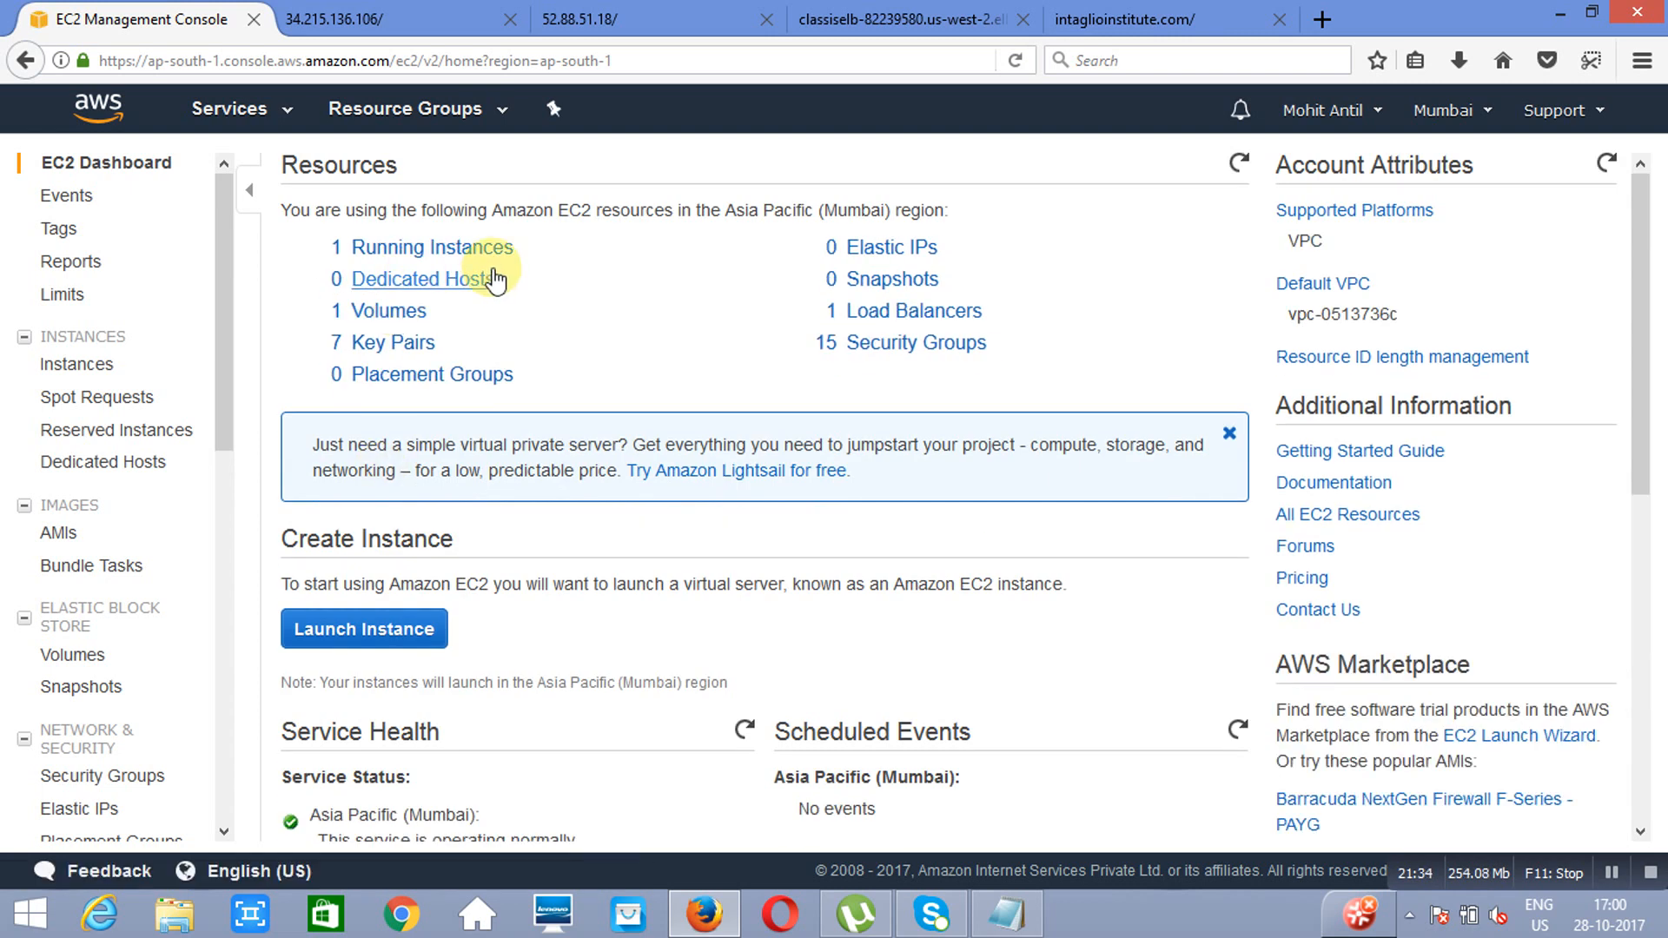
left_click(417, 248)
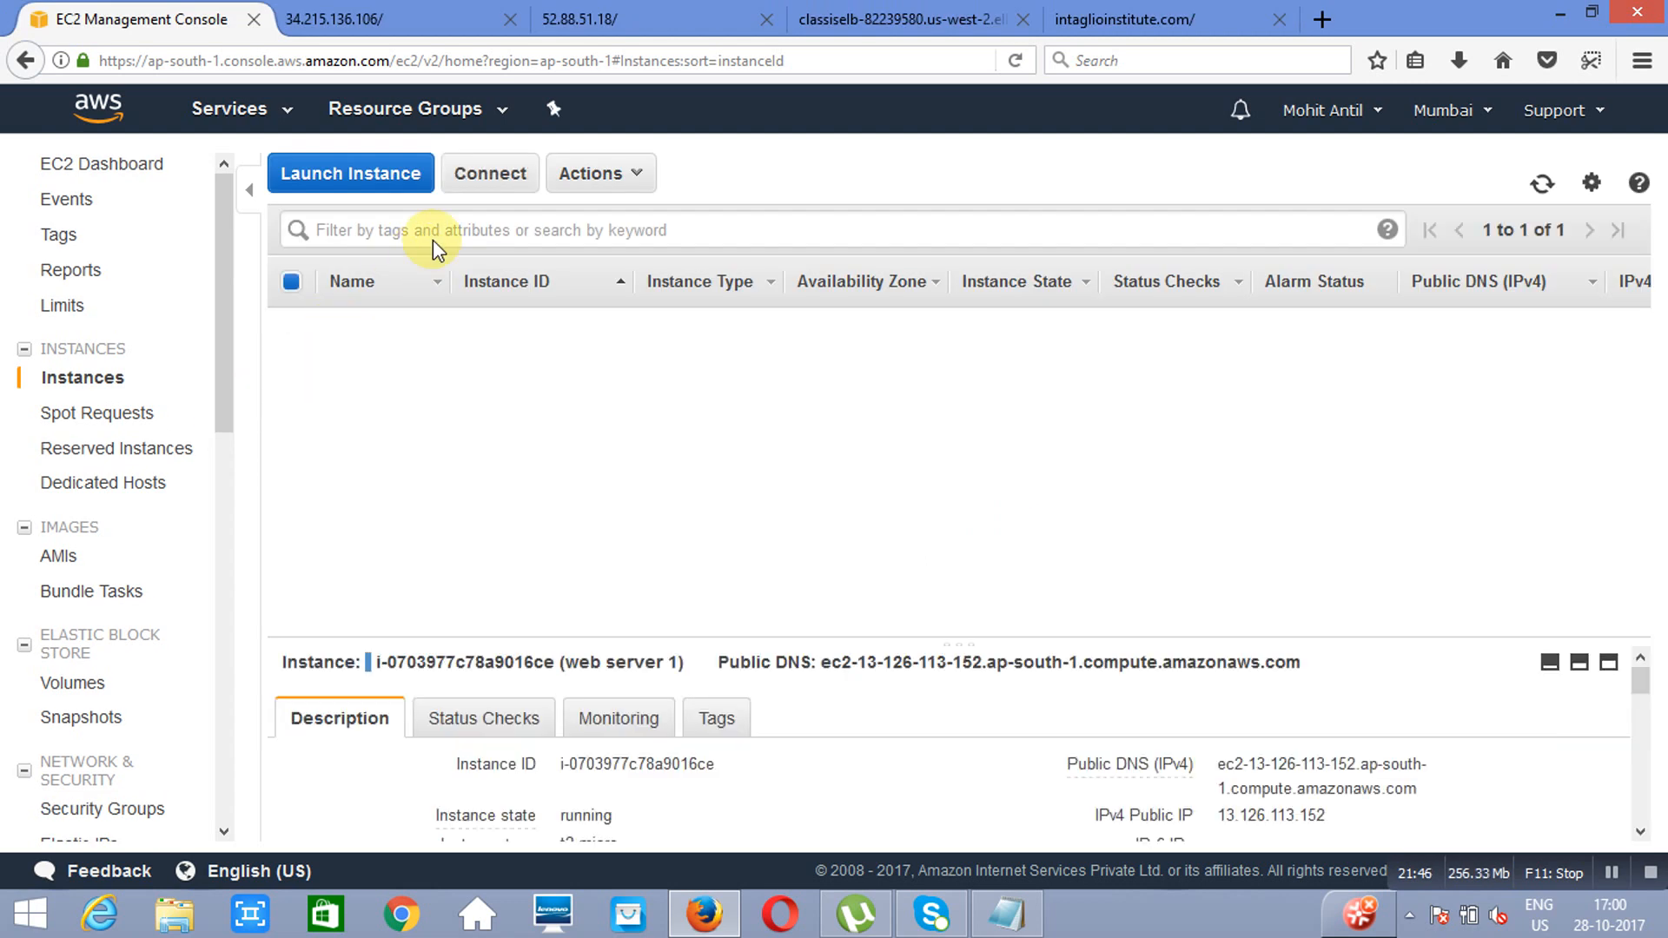
left_click(639, 178)
mouse_move(690, 317)
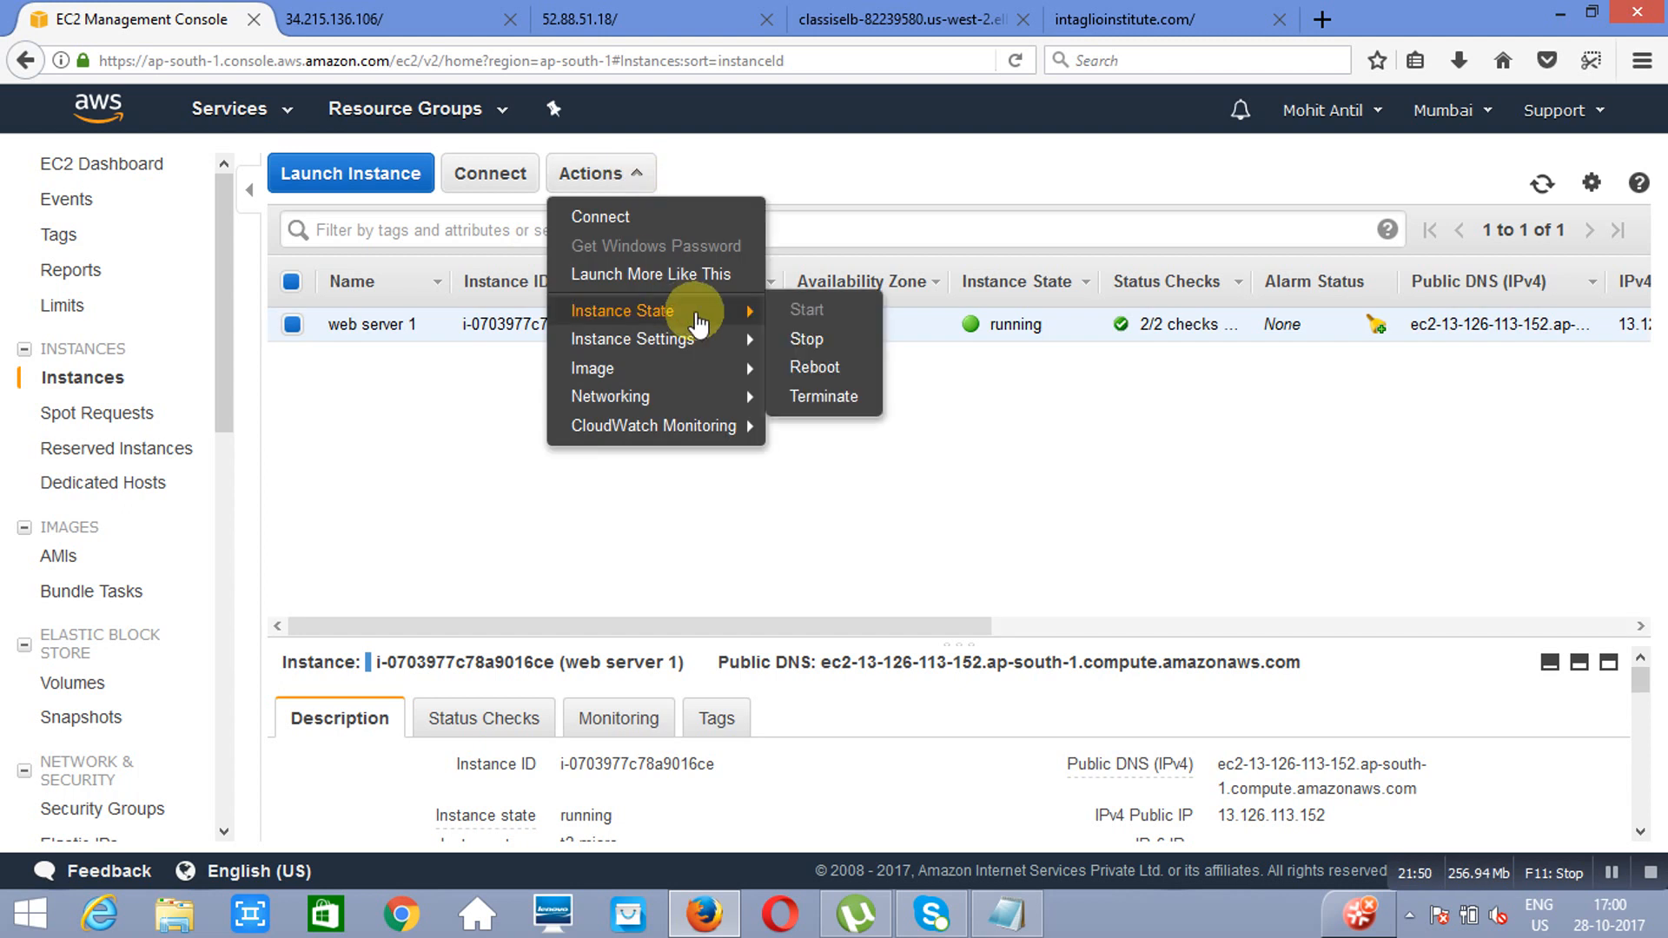
left_click(826, 406)
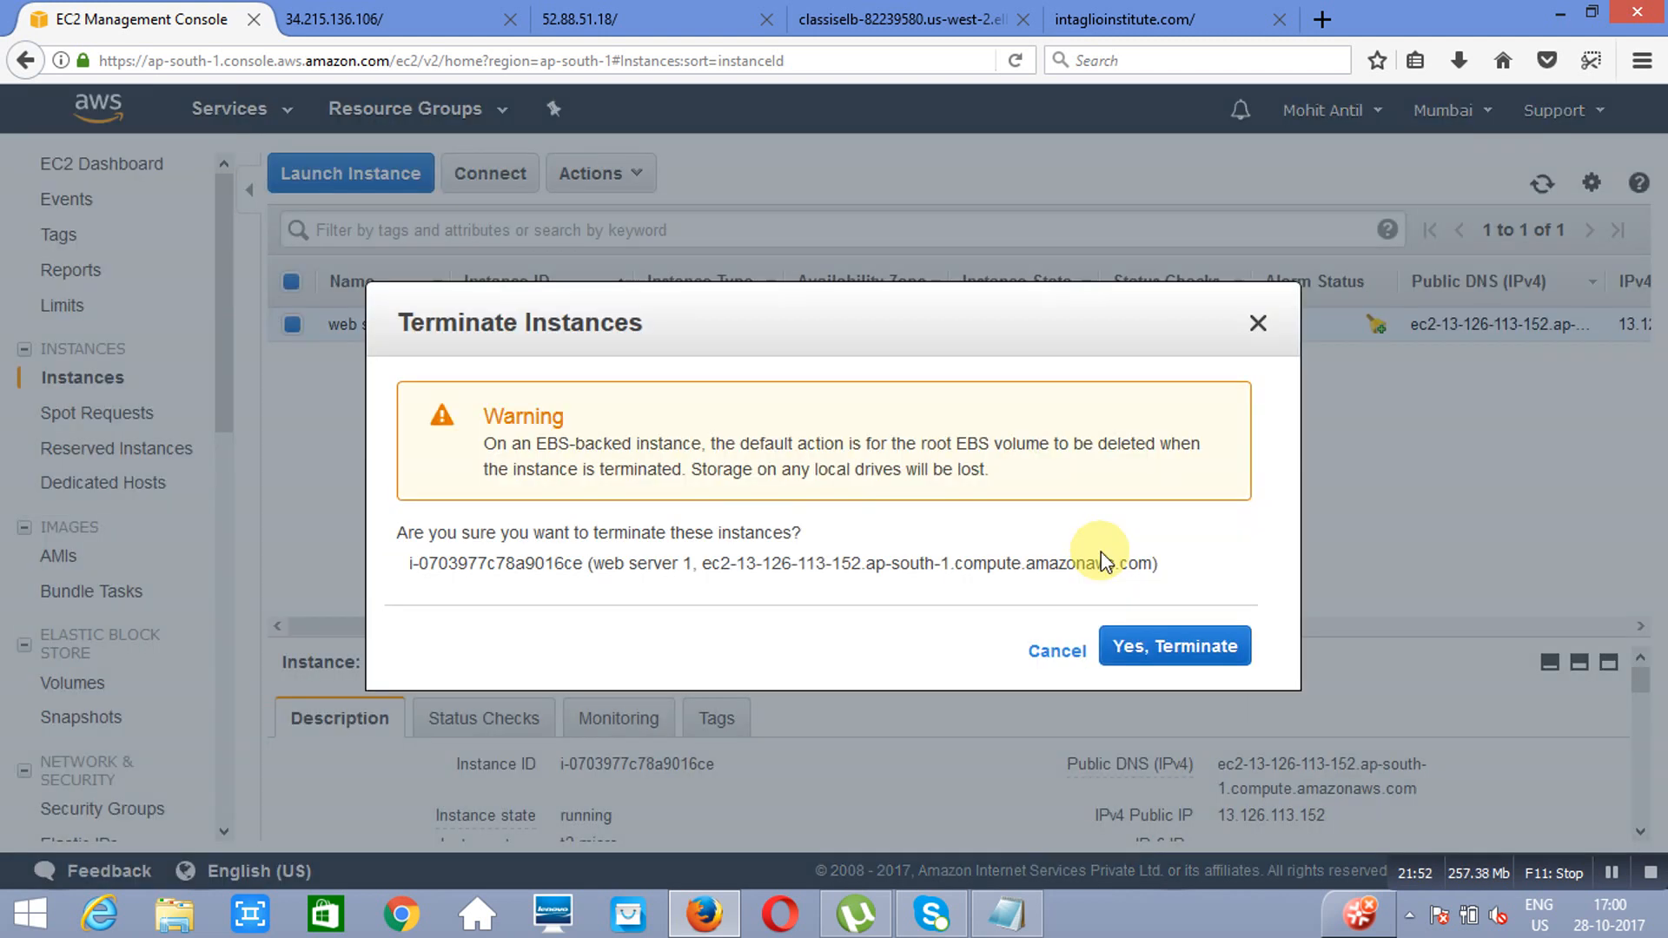
left_click(1172, 653)
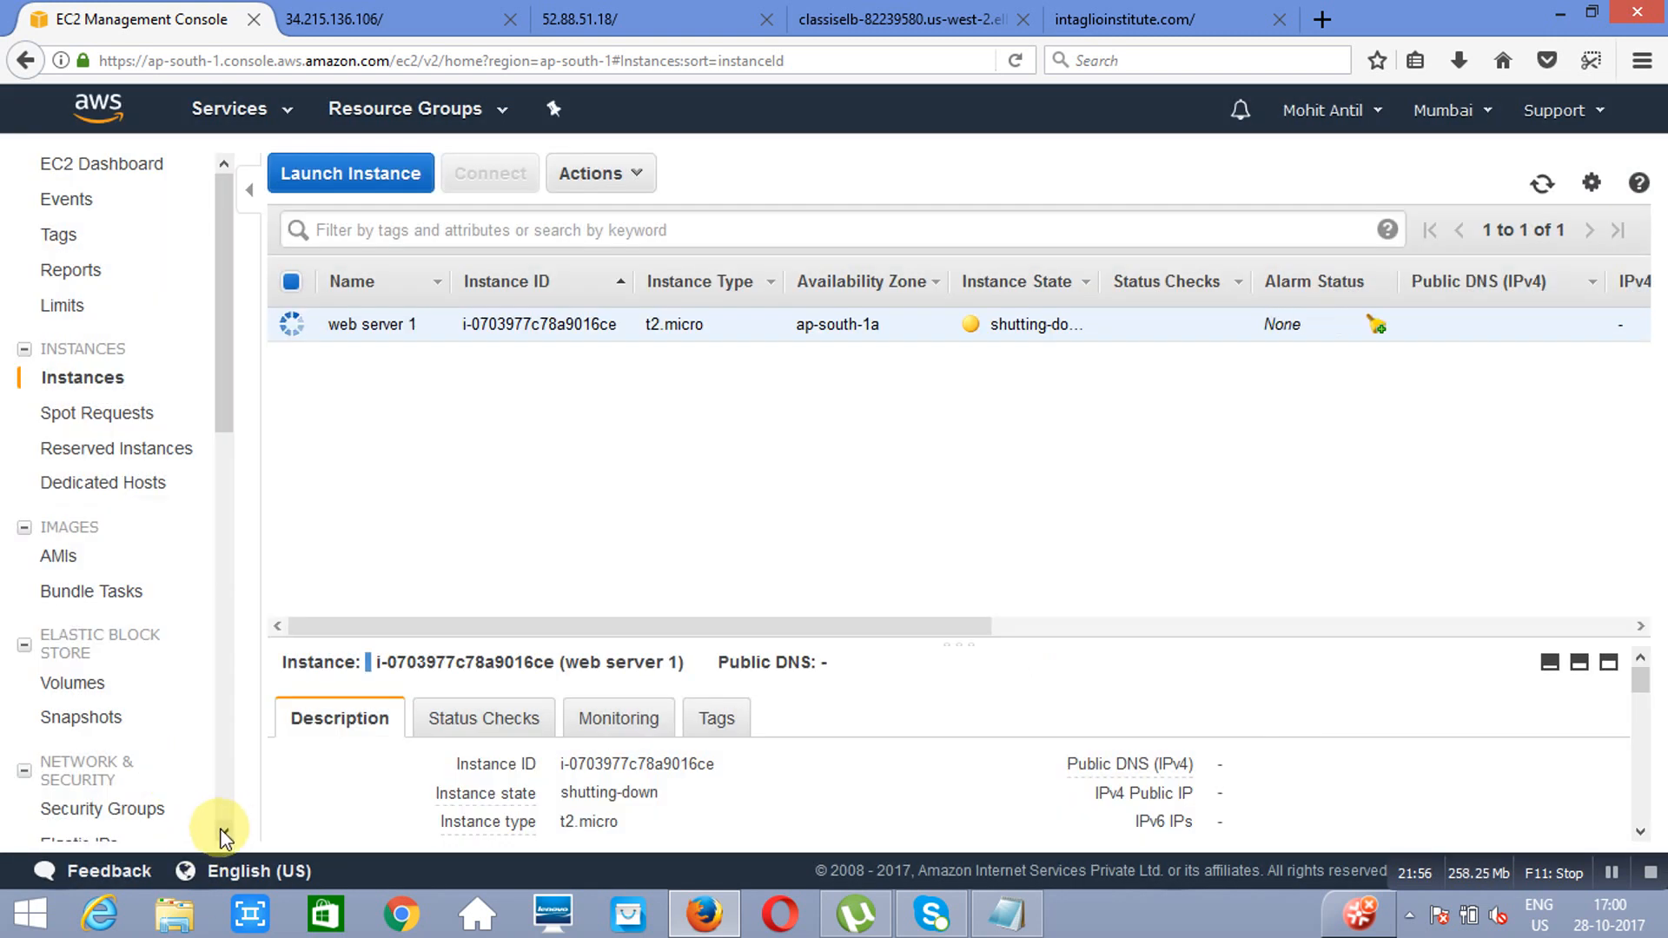
Step: Delete the mumbaielb Classic Load Balancer in the Mumbai region, letting the busy page script continue while the load balancer list loads
scroll(224, 836, "down", 6)
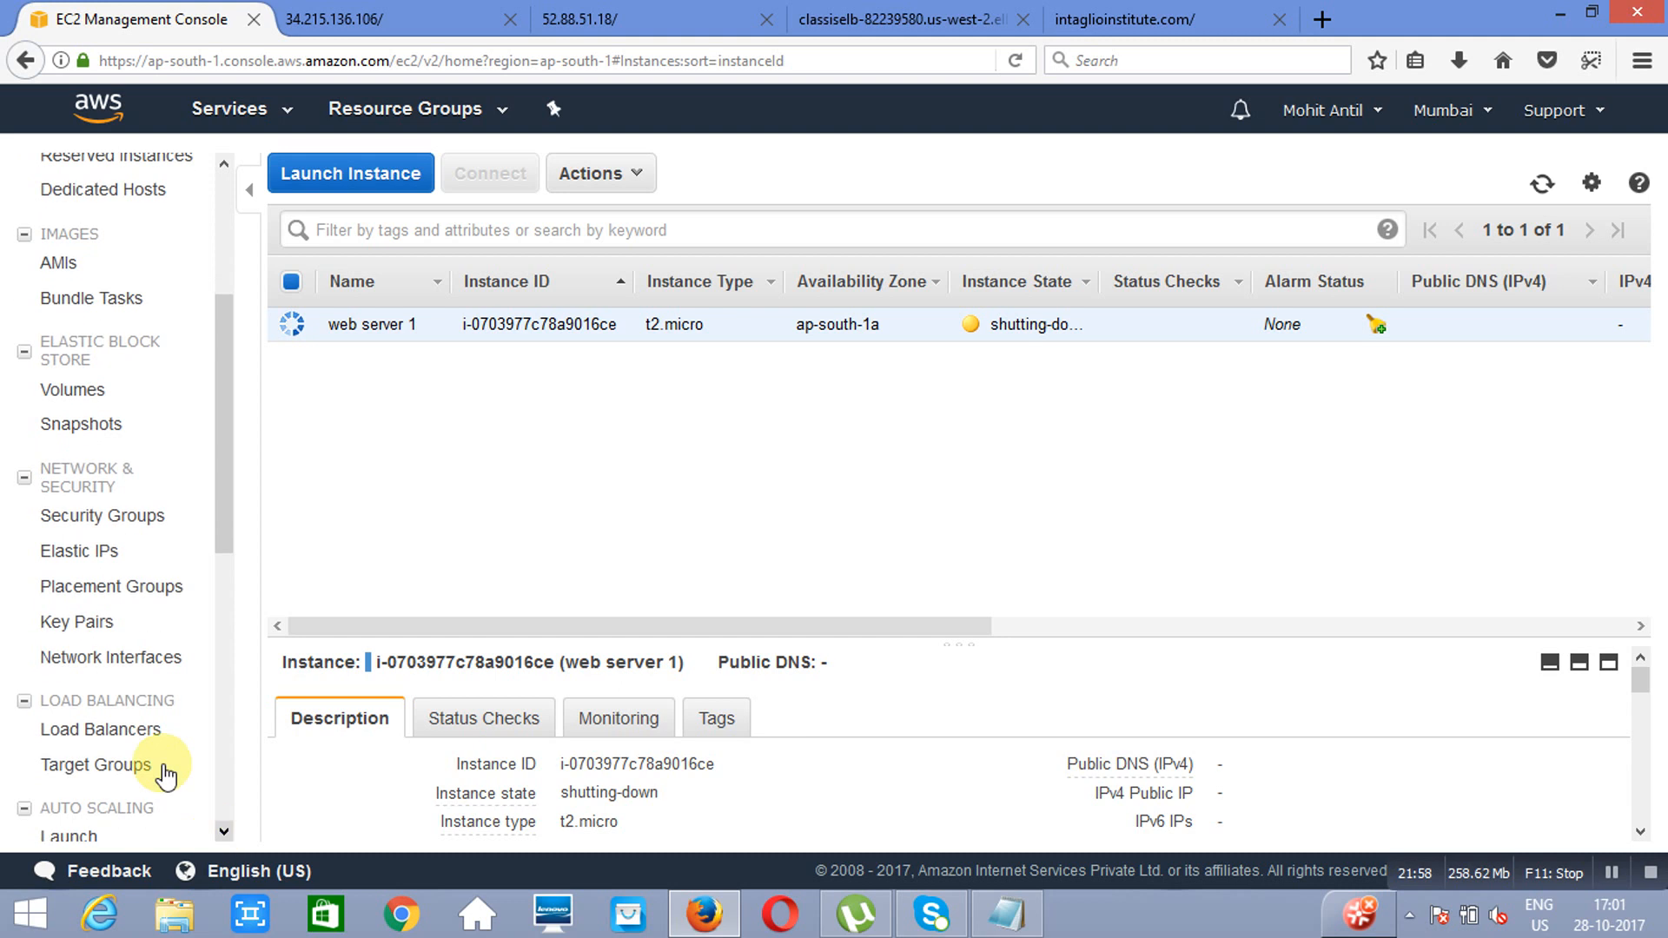
left_click(143, 732)
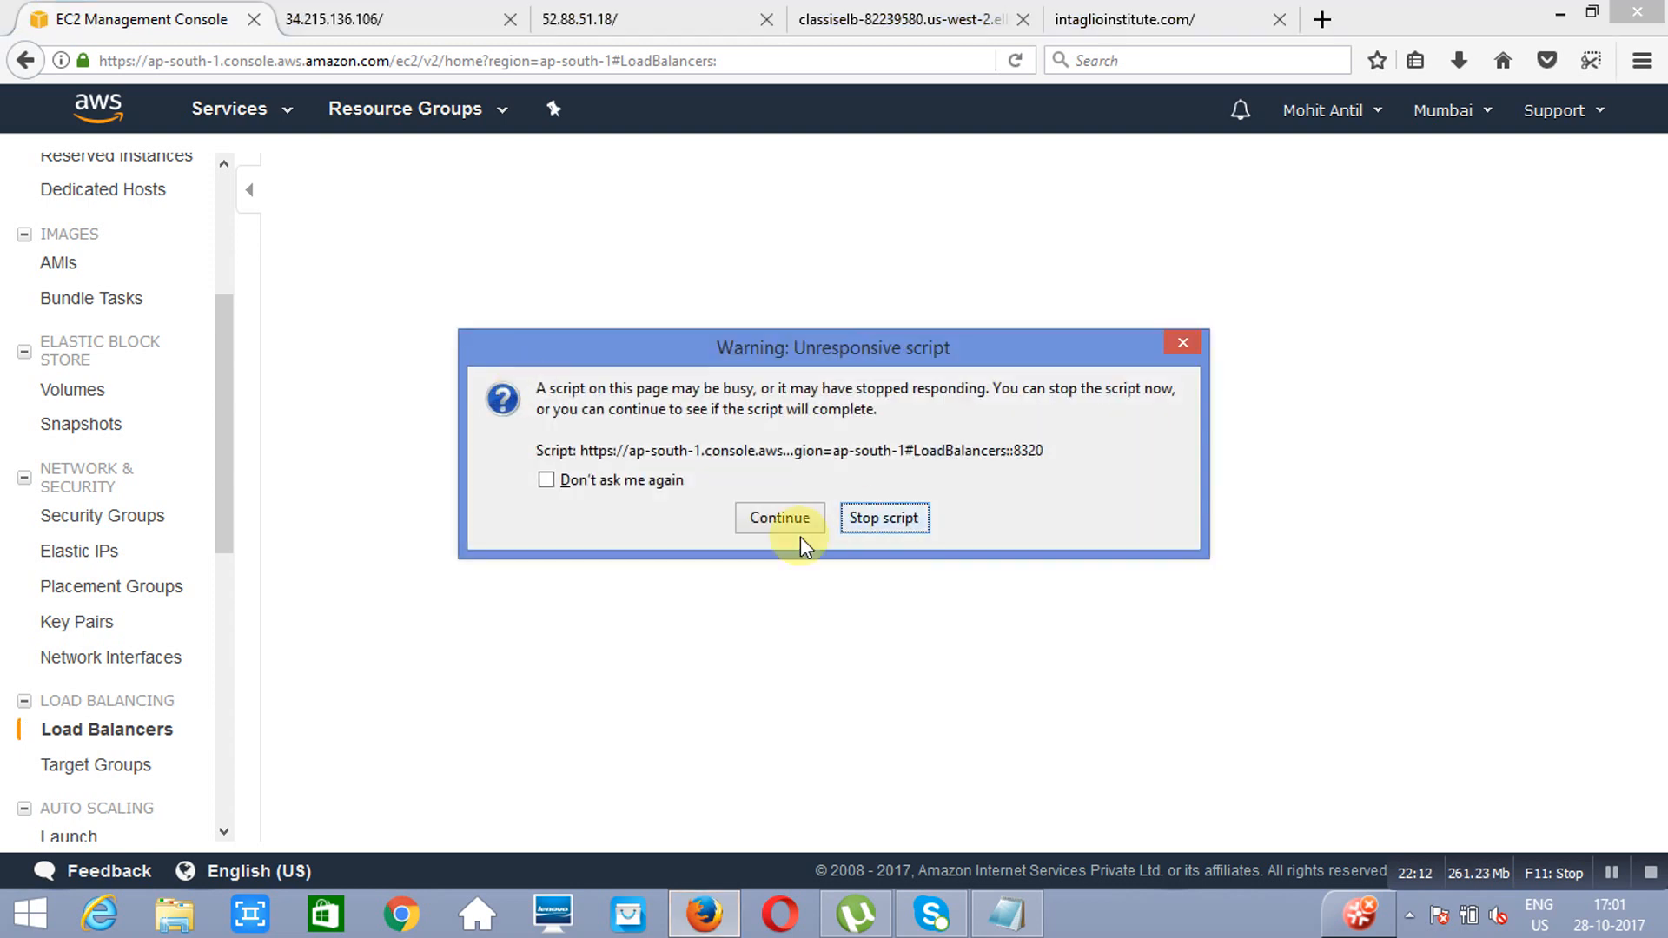
left_click(770, 519)
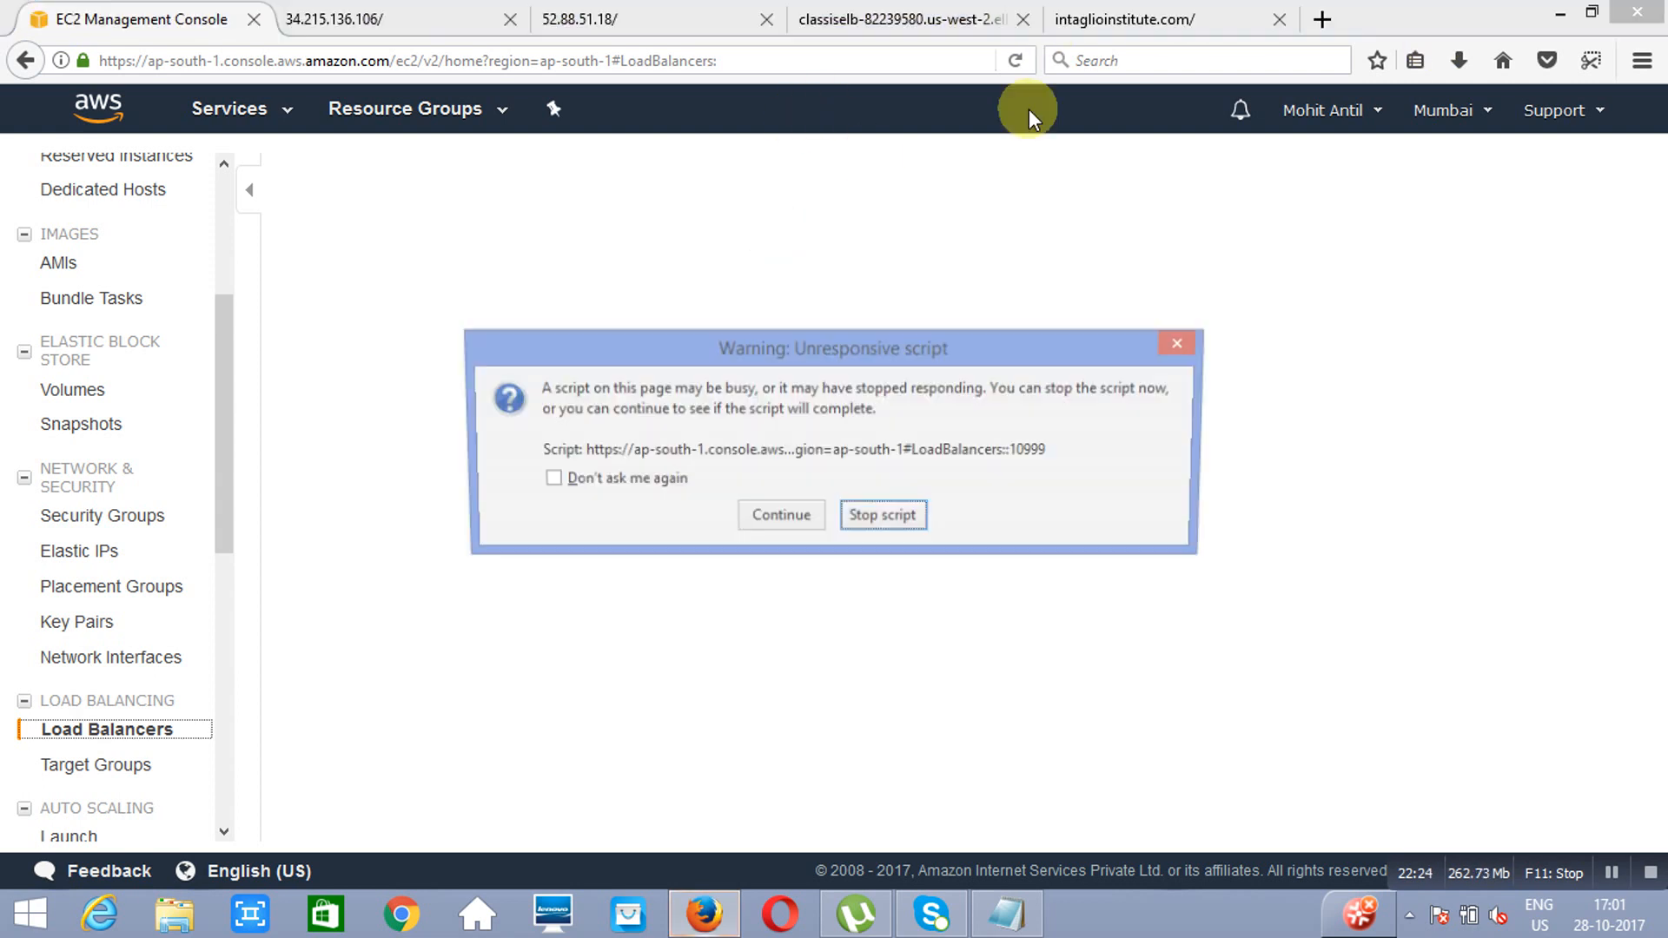
left_click(786, 515)
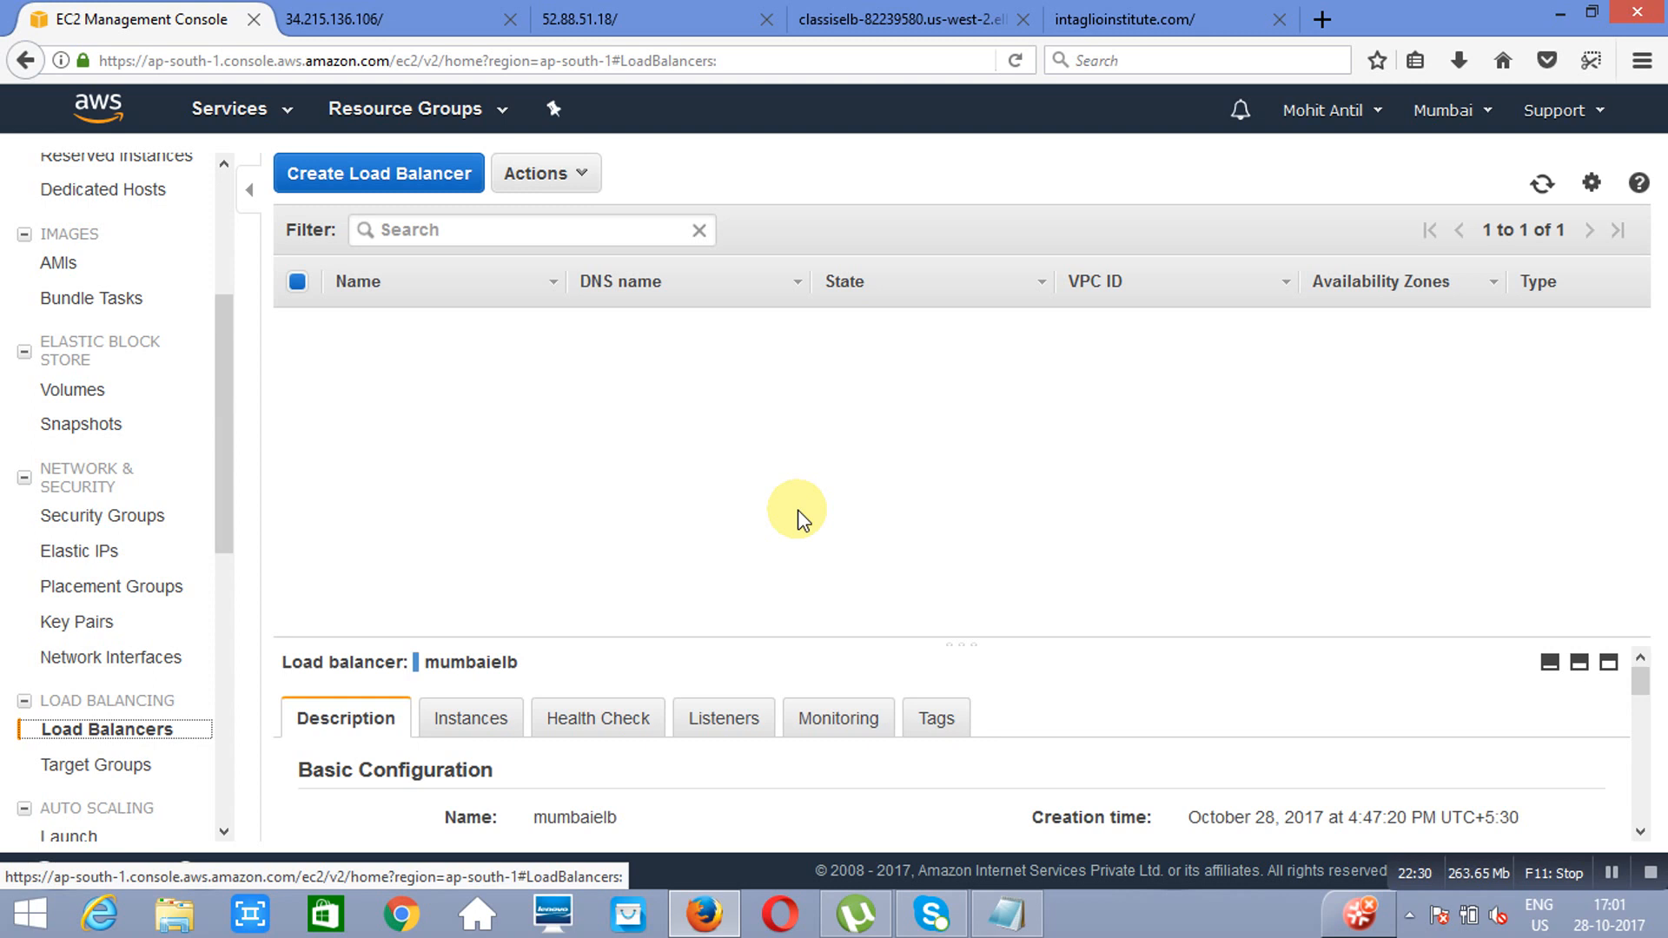
left_click(579, 176)
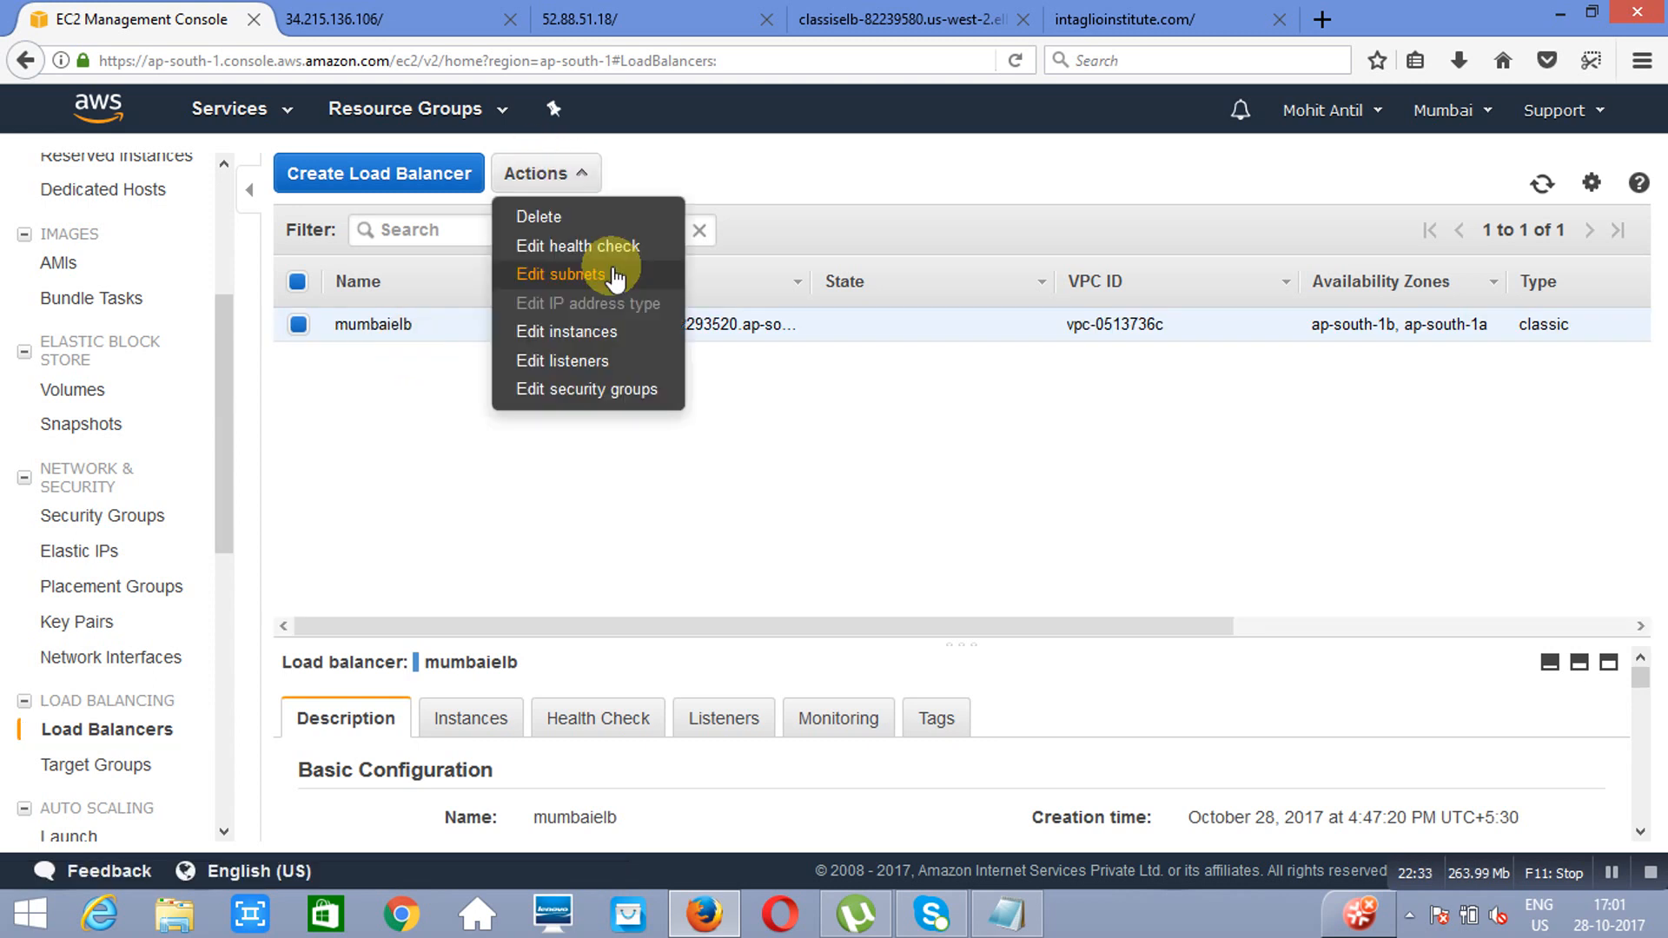
left_click(634, 216)
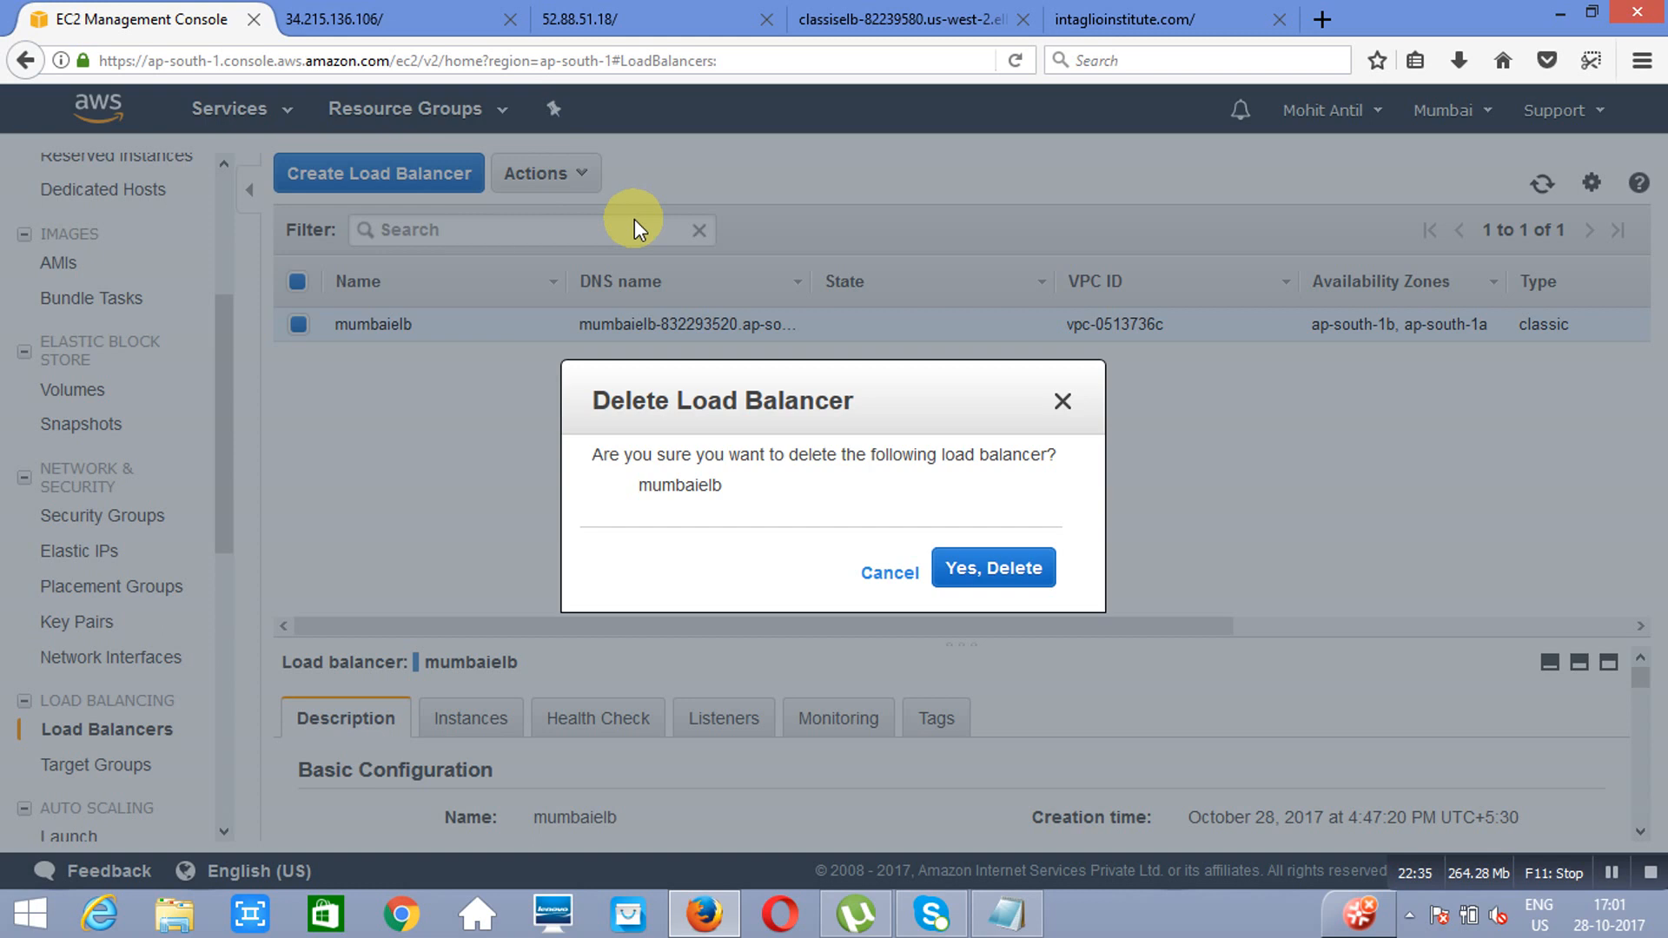
left_click(976, 565)
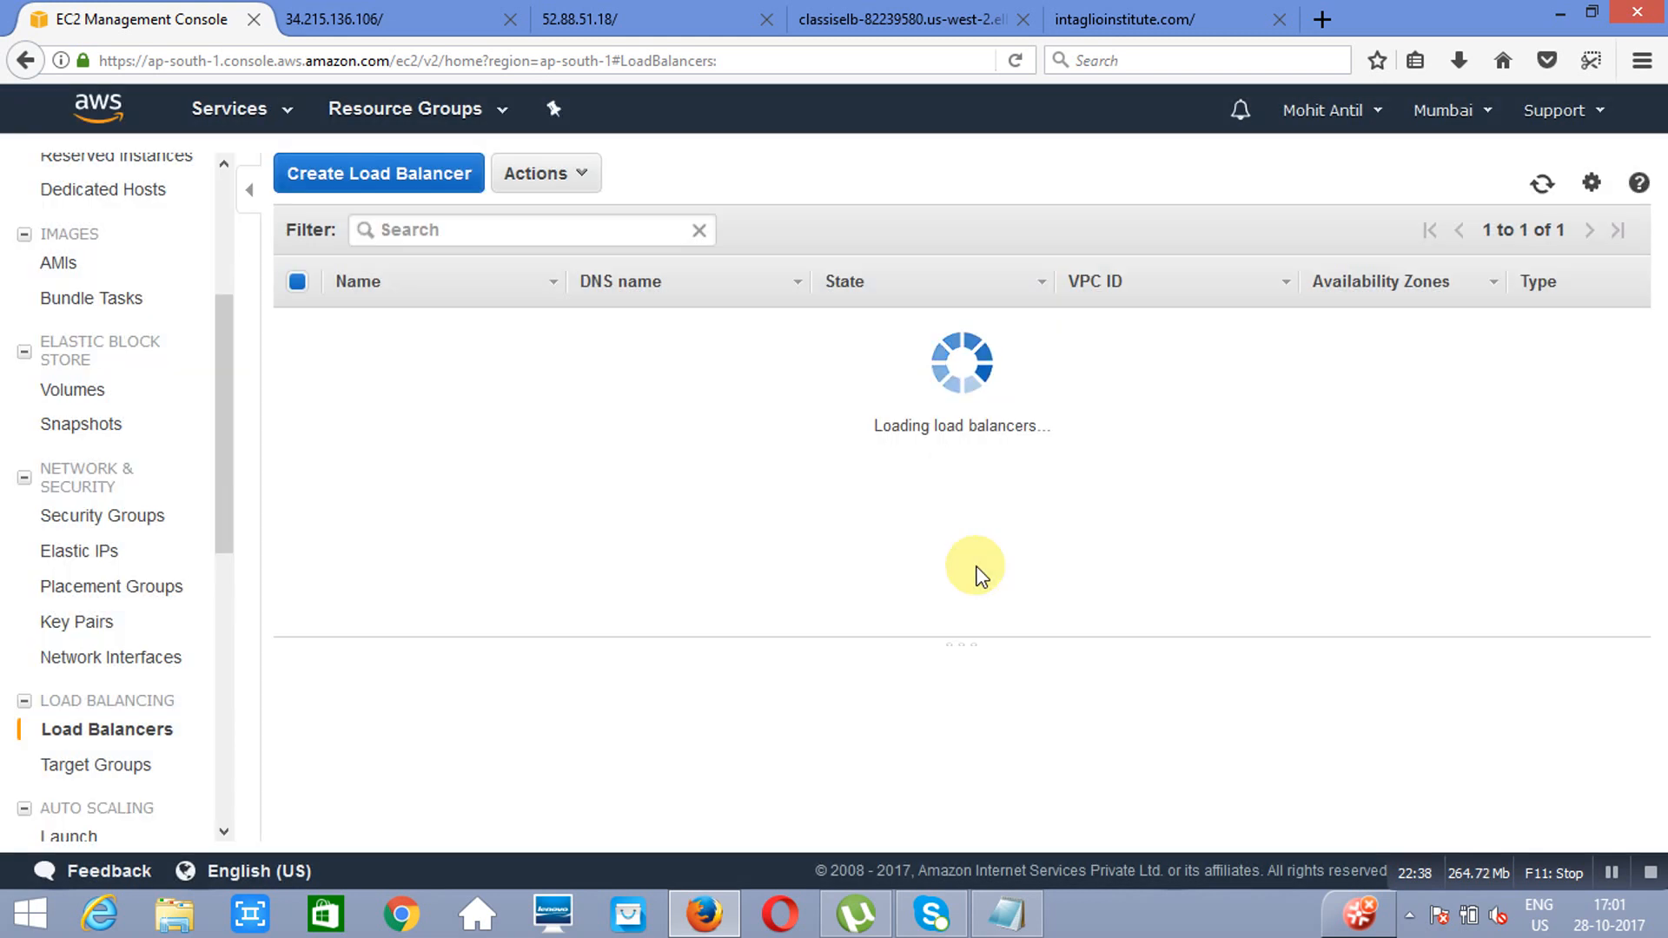
left_click(1137, 28)
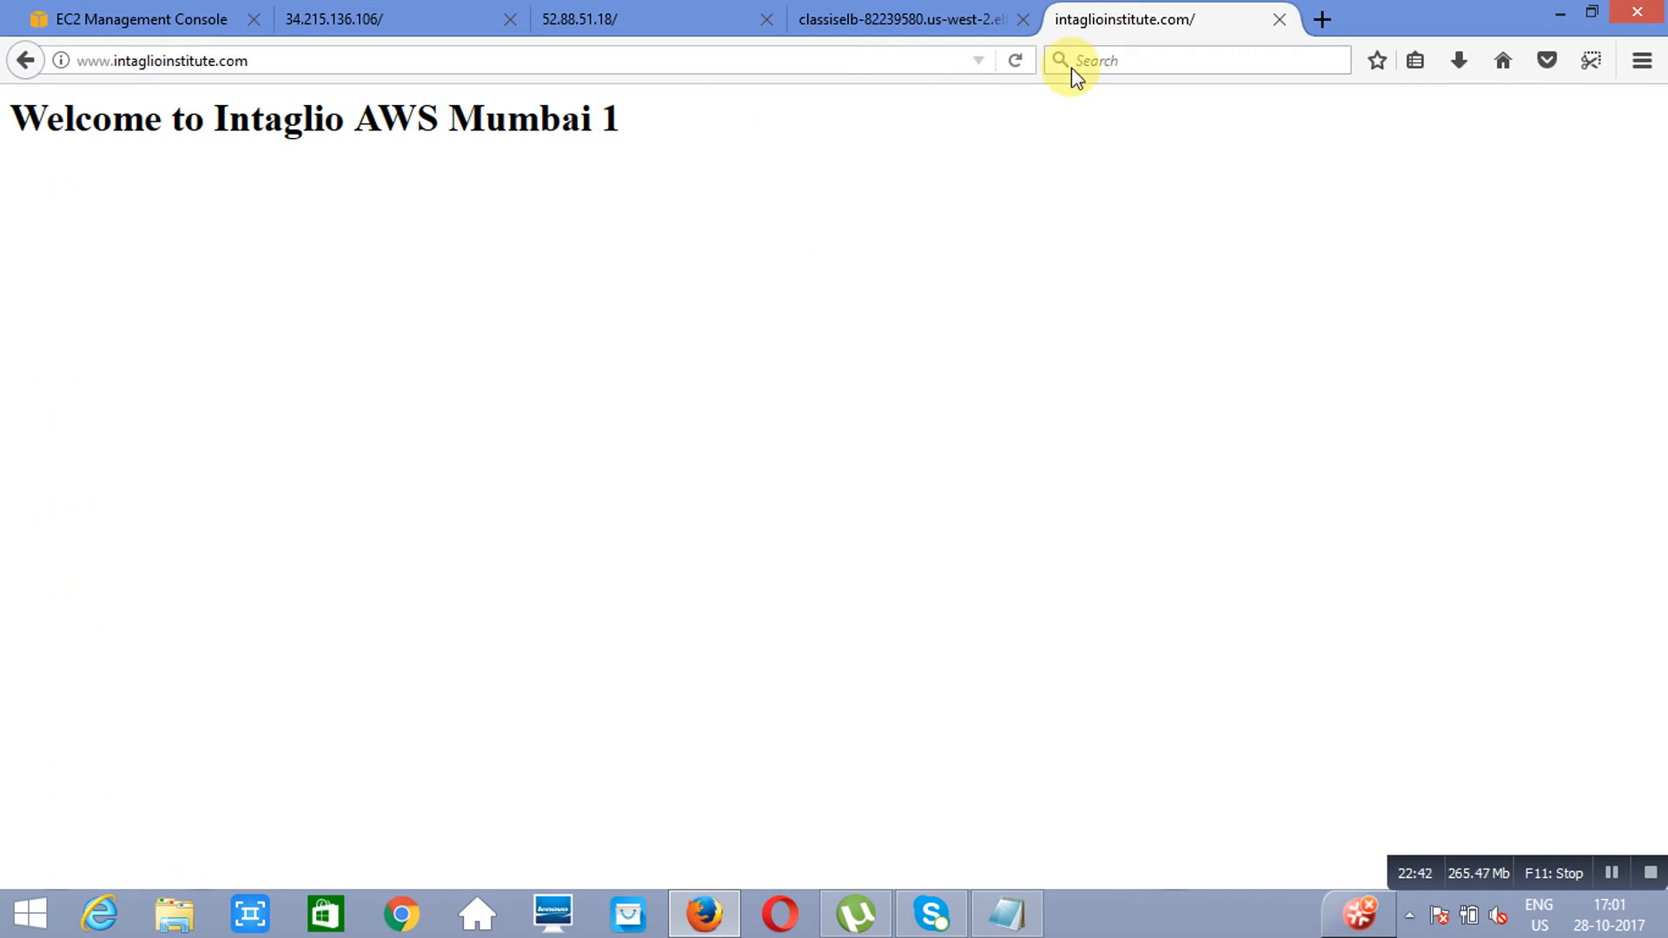
left_click(1014, 63)
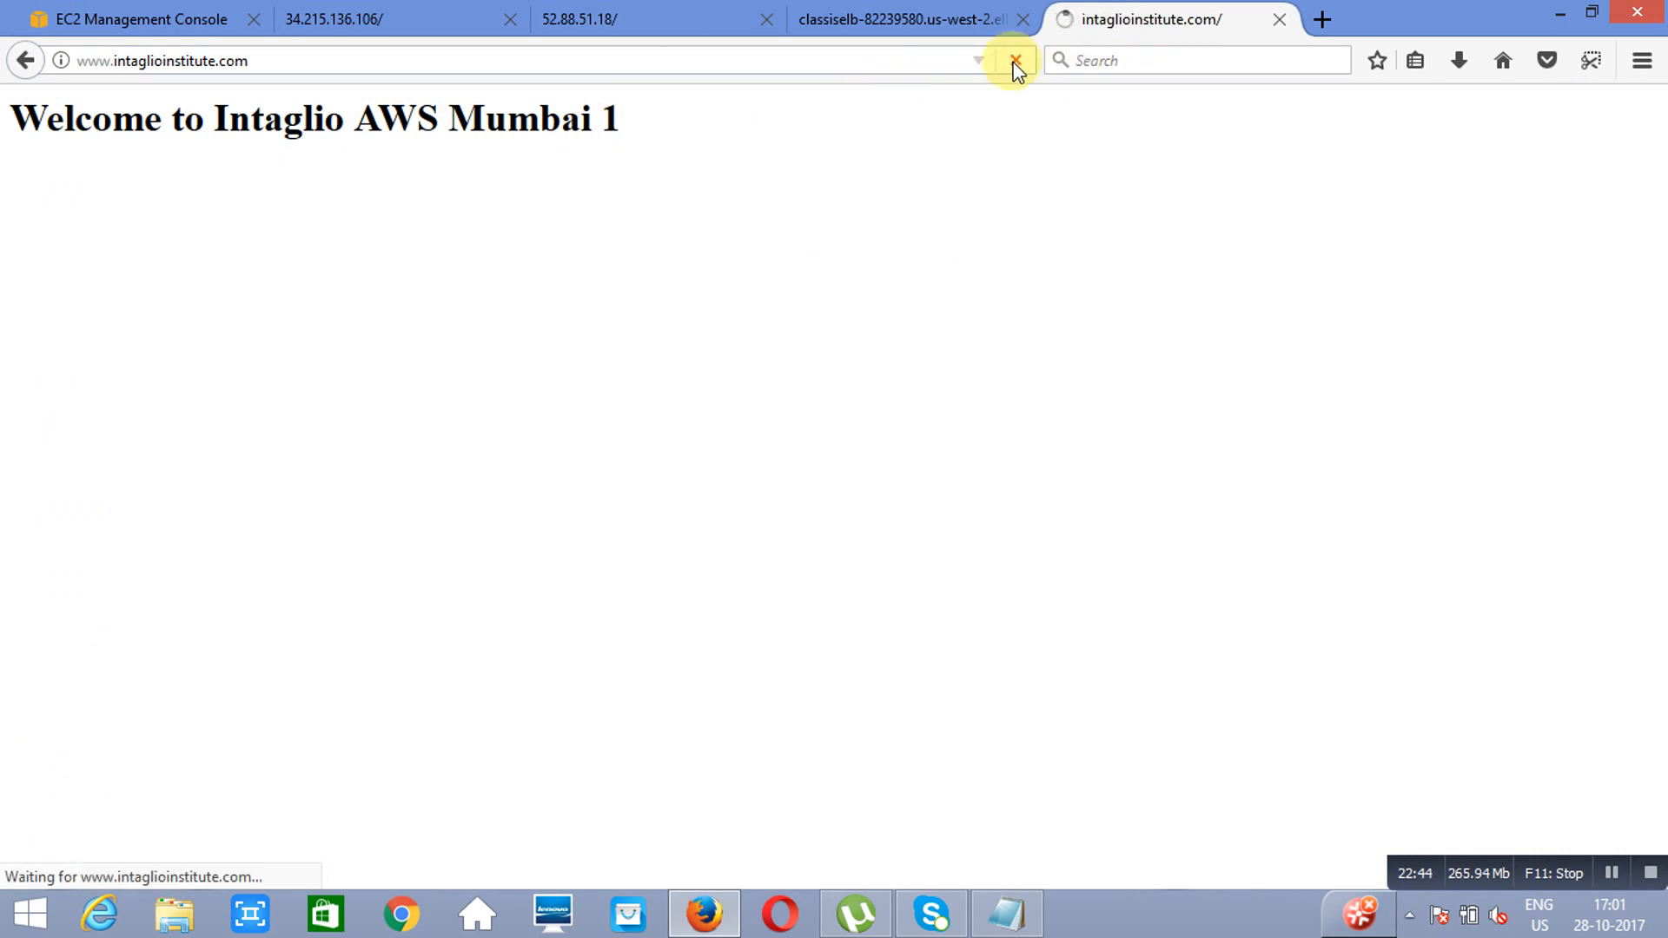